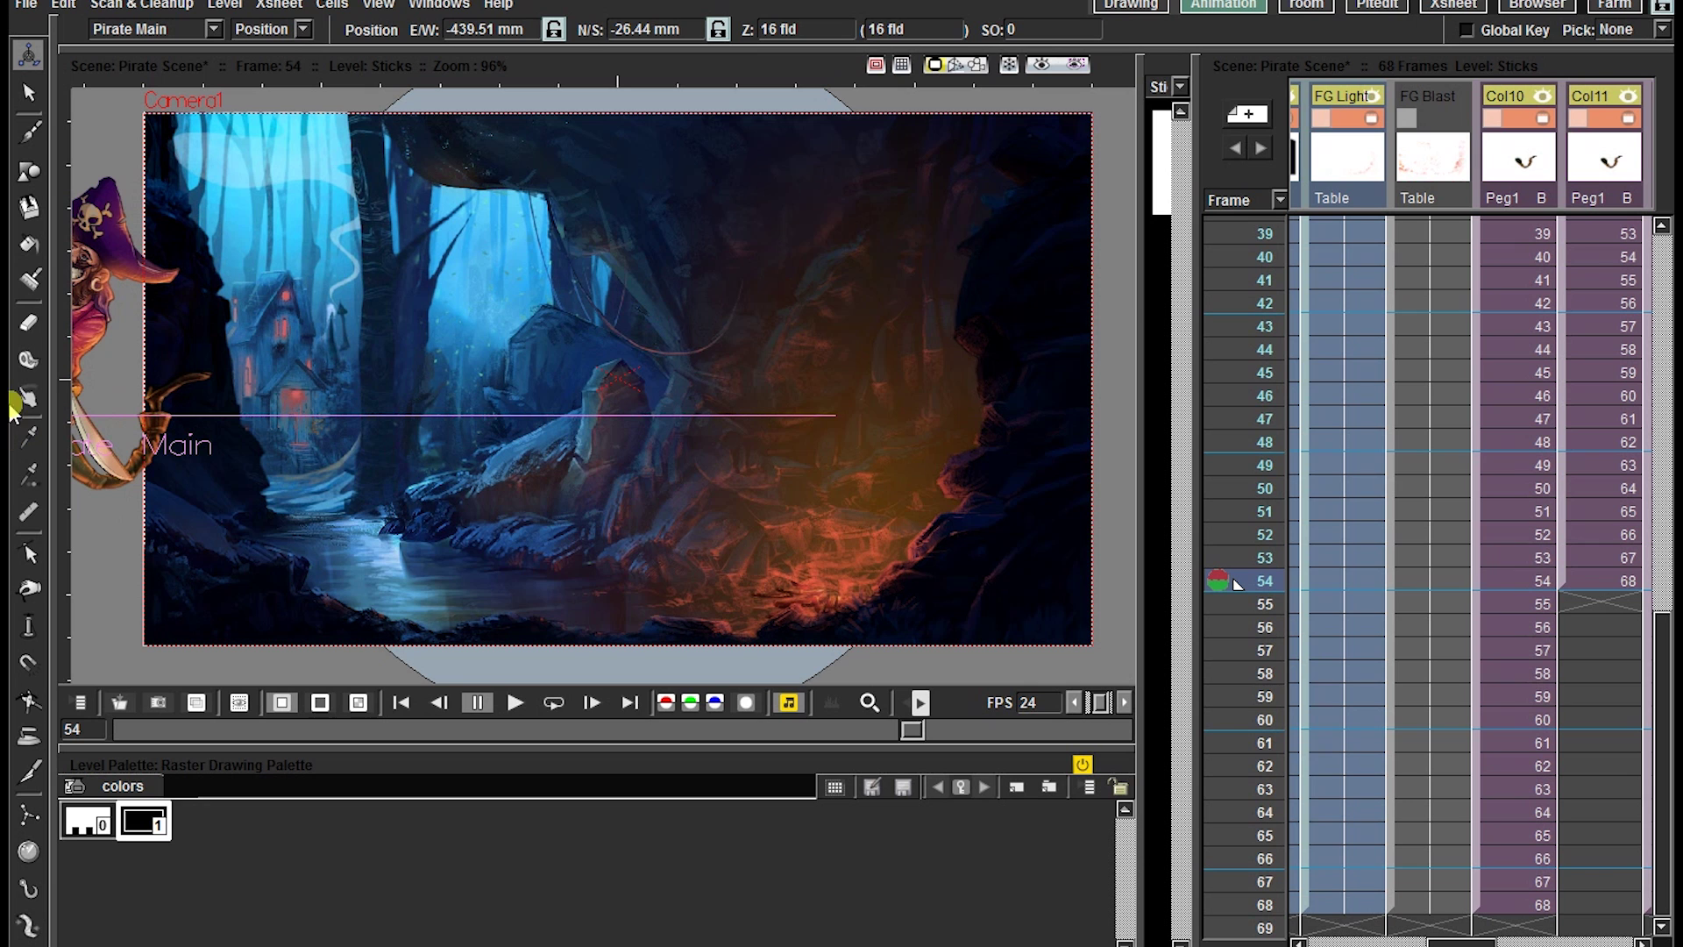
Step: Move the Pirate Main peg rightward so the pirate enters the forest scene at frame 54
{"action": "left_click_drag", "start_coordinate": [259, 370], "coordinate": [435, 392]}
{"action": "left_click_drag", "start_coordinate": [189, 429], "coordinate": [151, 438]}
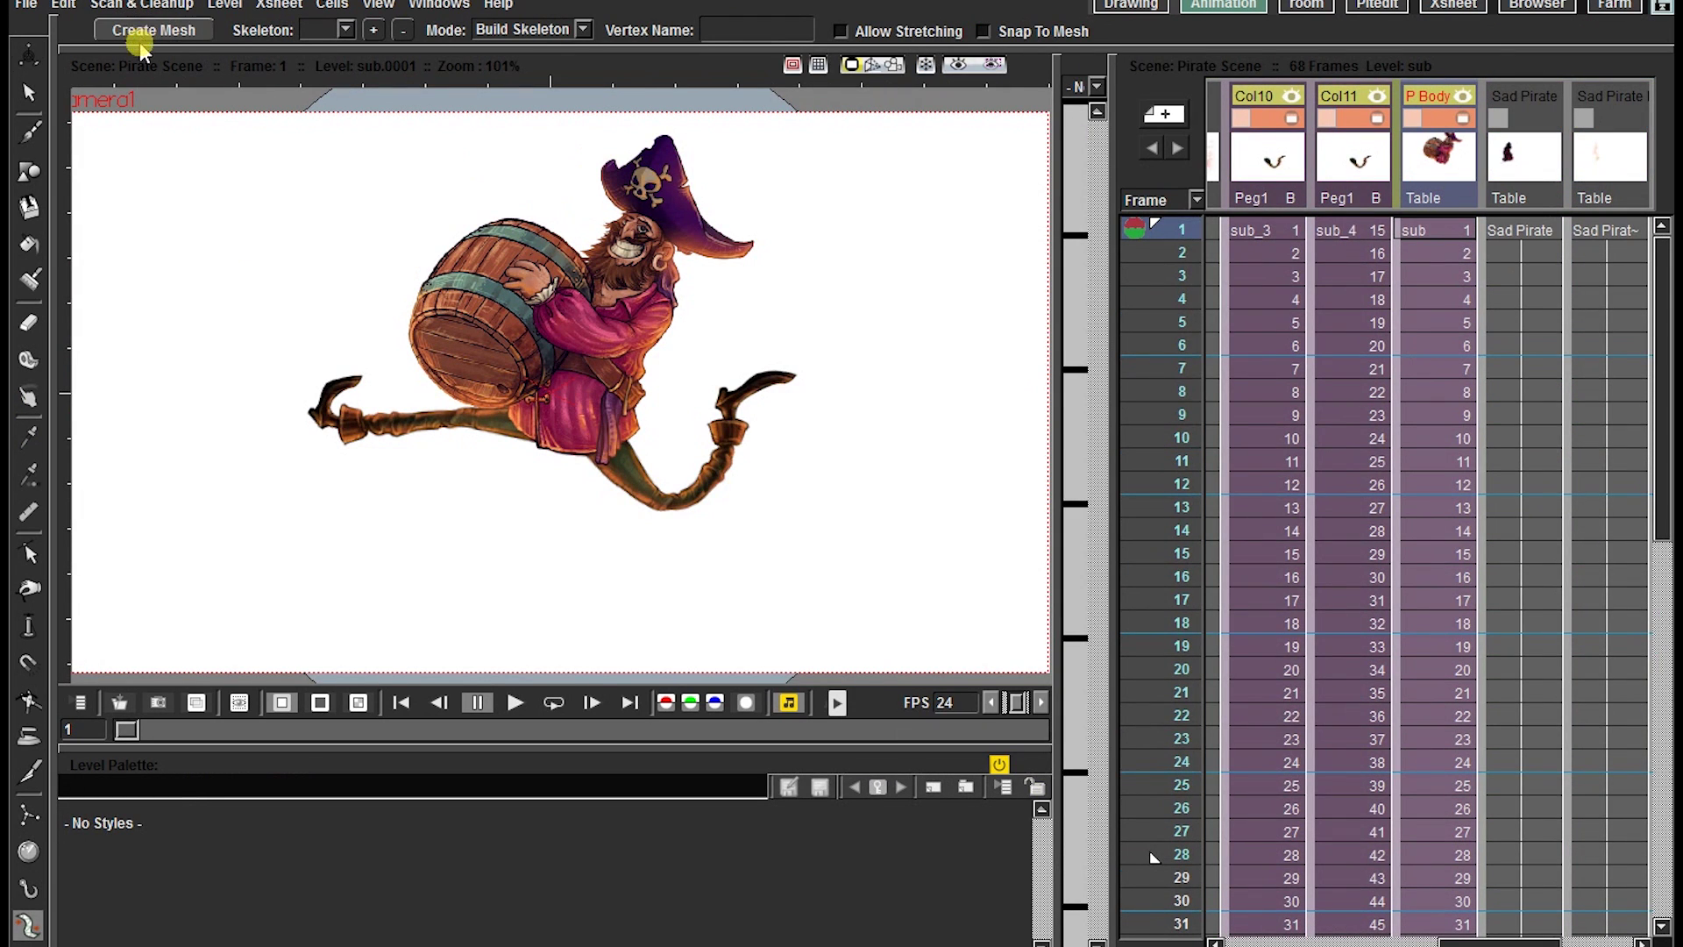
Step: Create a mesh for the P Body level with 5.08 mm edge length, 300 DPI rasterization and a 5-pixel margin
{"action": "left_click", "coordinate": [141, 40]}
{"action": "left_click", "coordinate": [982, 802]}
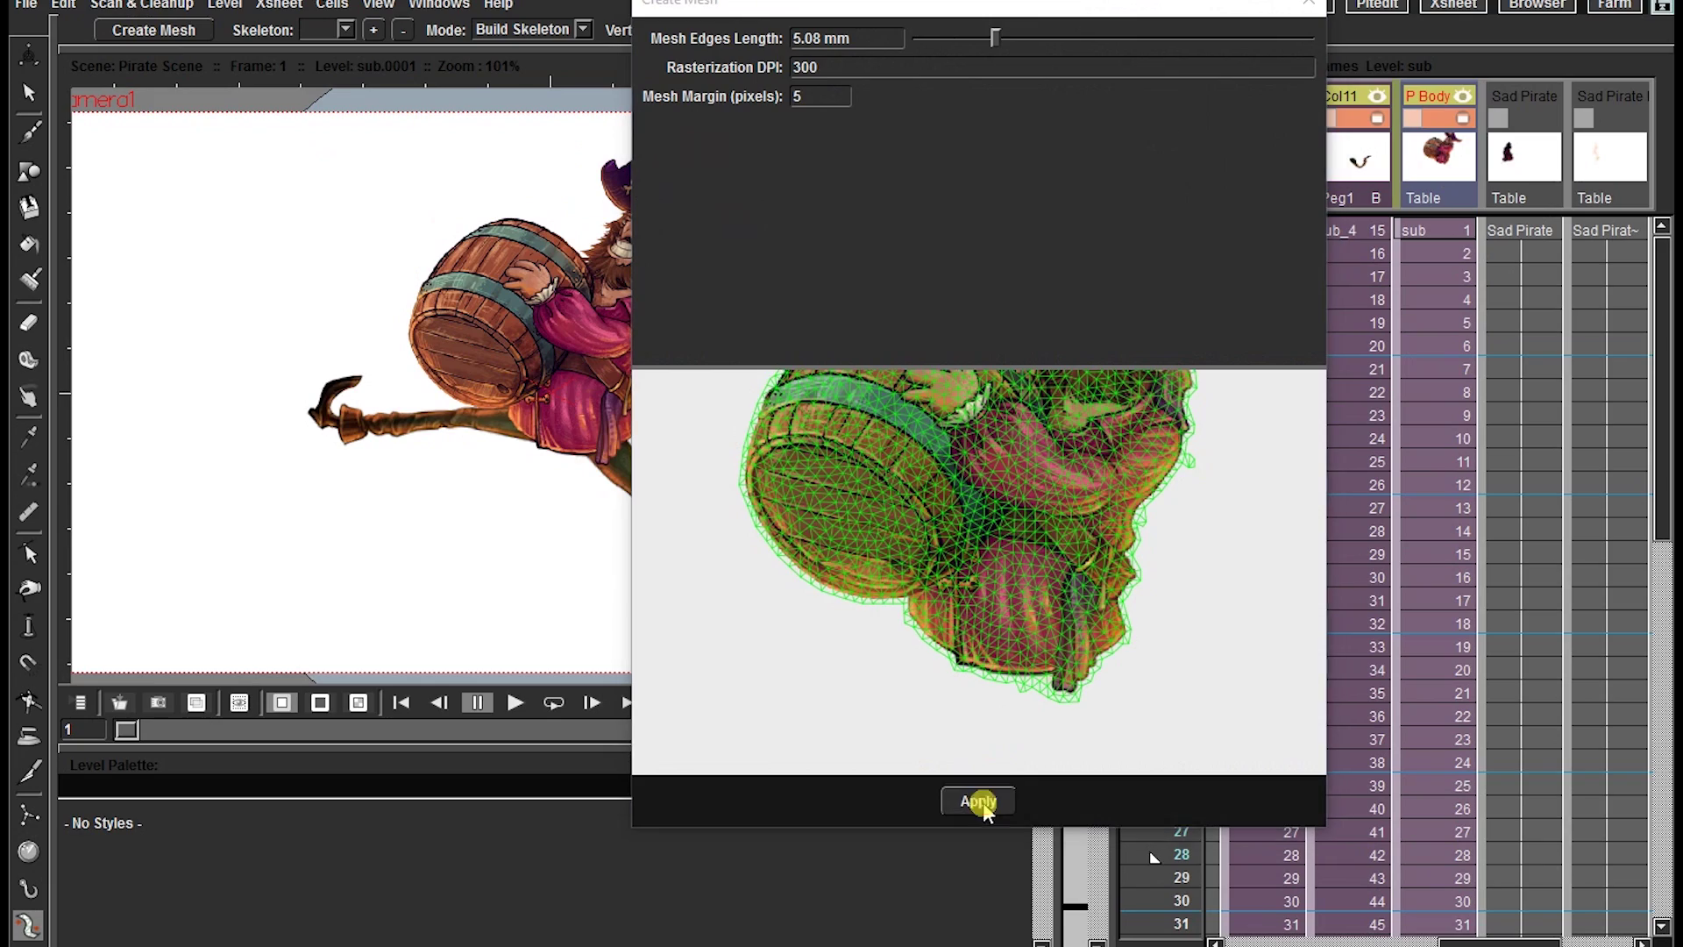
Step: Load the Fire Final.png sequence and bend the flame's mesh skeleton at frame 12
{"action": "right_click", "coordinate": [650, 171]}
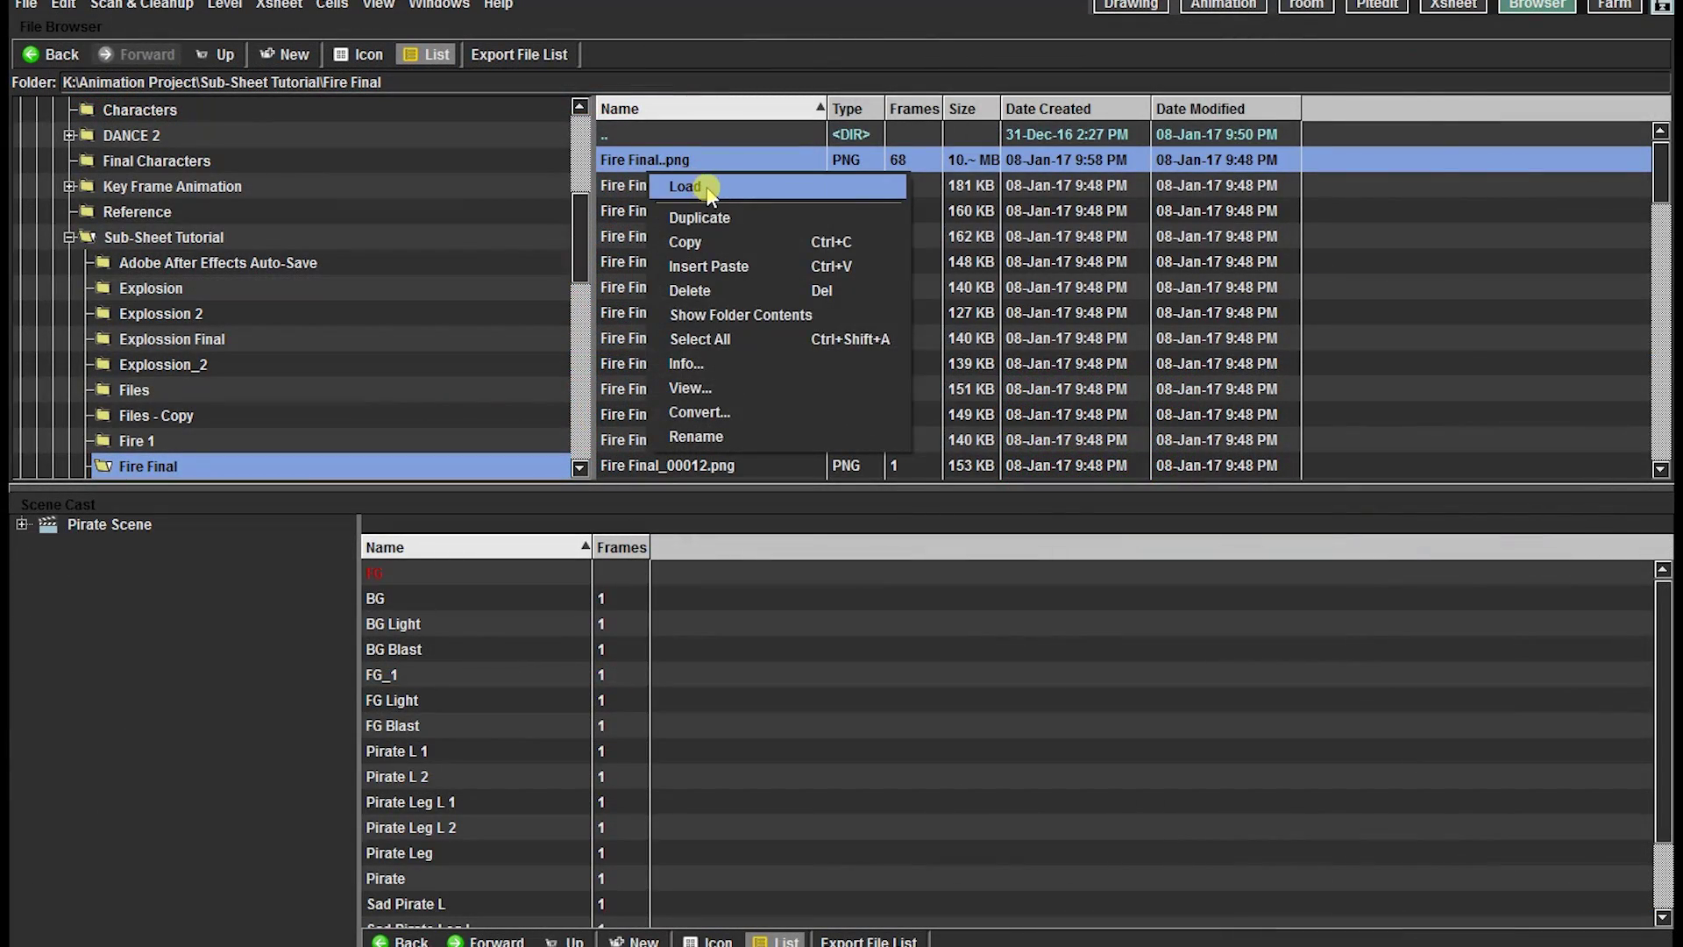
{"action": "left_click", "coordinate": [705, 189]}
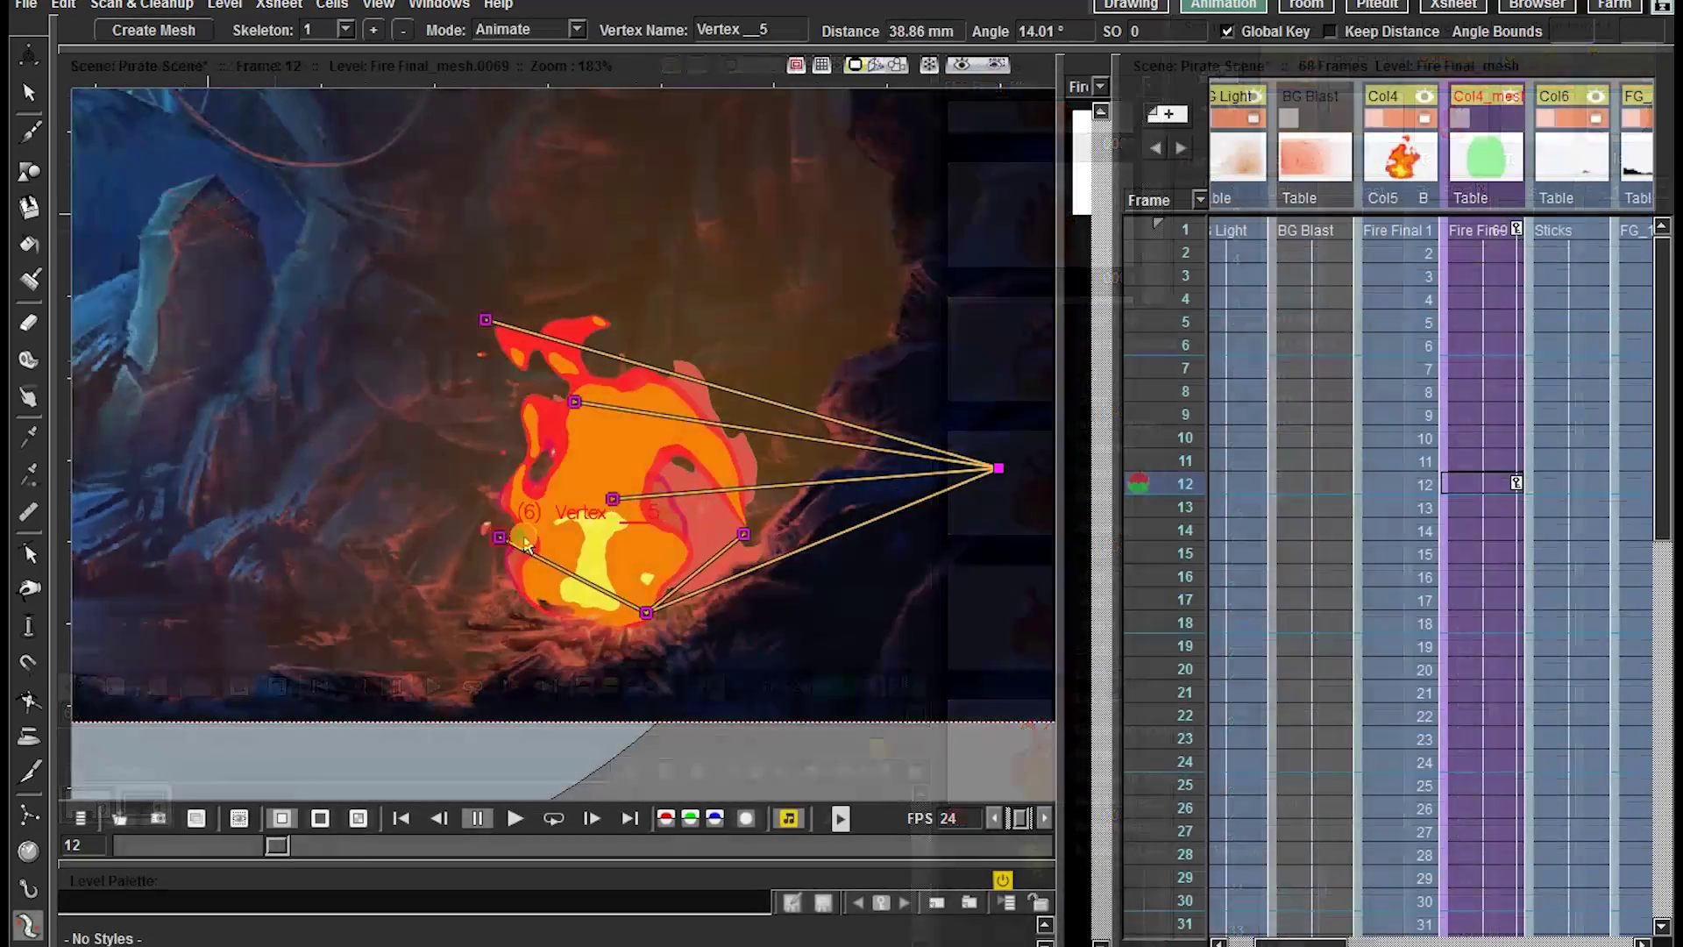
{"action": "left_click_drag", "start_coordinate": [701, 491], "coordinate": [666, 456]}
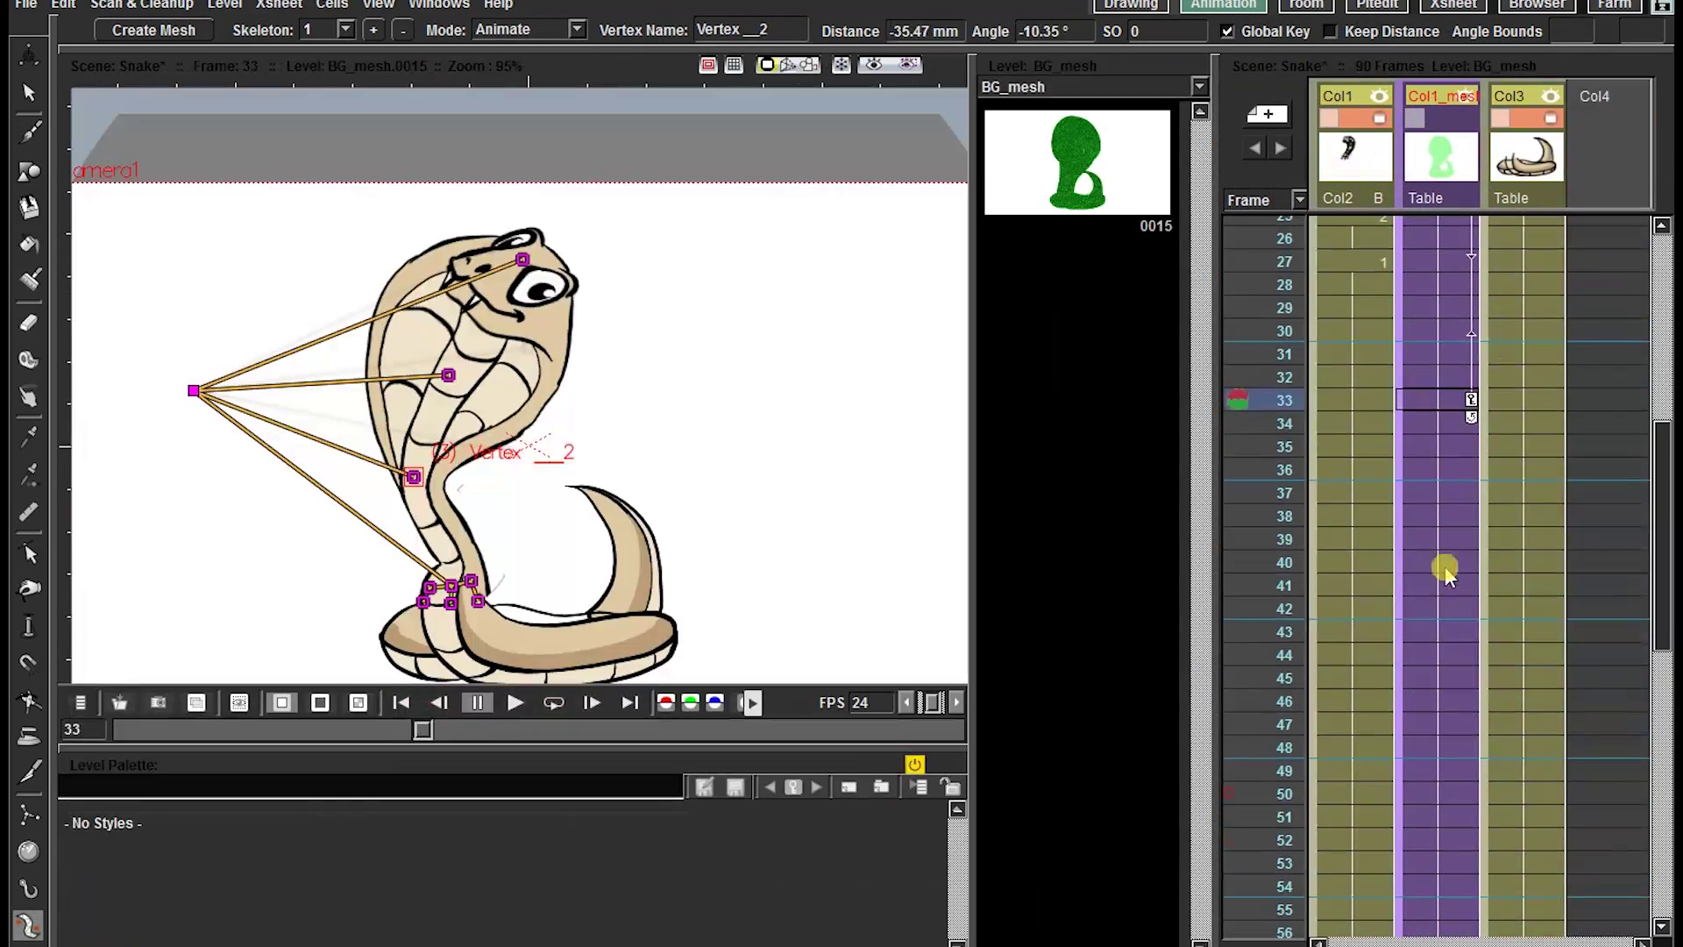
Step: Pose the cobra's neck at frame 41 by moving the mesh skeleton's neck vertex upward
{"action": "left_click", "coordinate": [1438, 584]}
{"action": "left_click", "coordinate": [444, 473]}
{"action": "left_click_drag", "start_coordinate": [445, 473], "coordinate": [489, 331]}
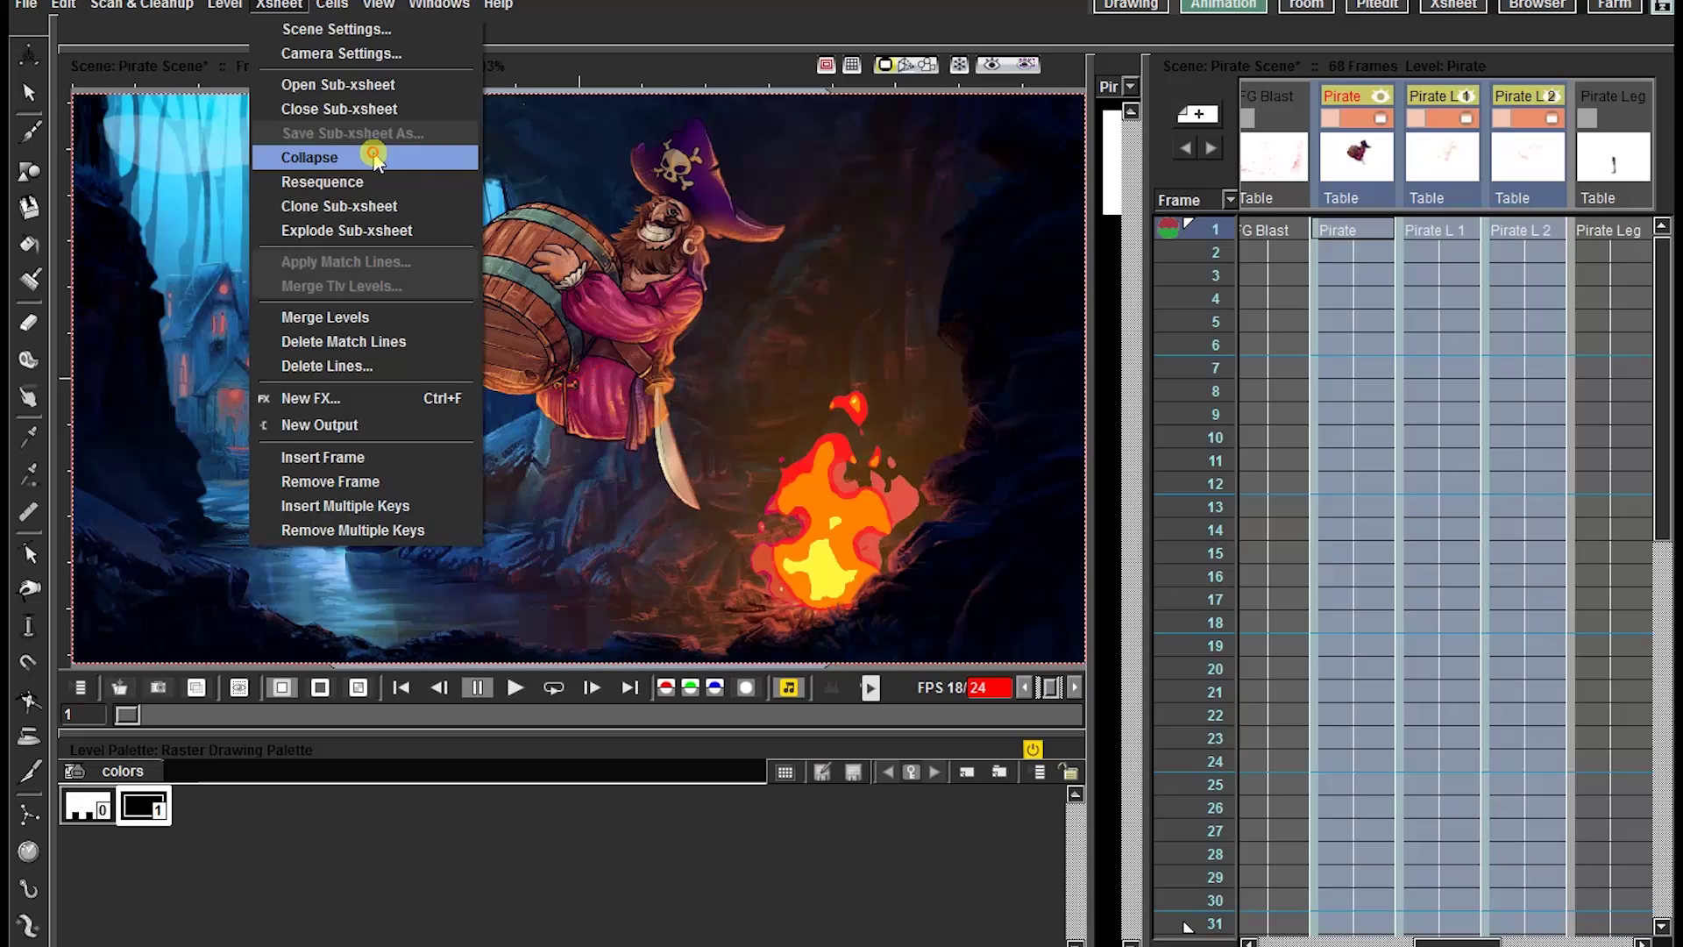
Step: Collapse the Pirate, Pirate L 1 and Pirate L 2 columns into a sub-xsheet
{"action": "left_click", "coordinate": [375, 159]}
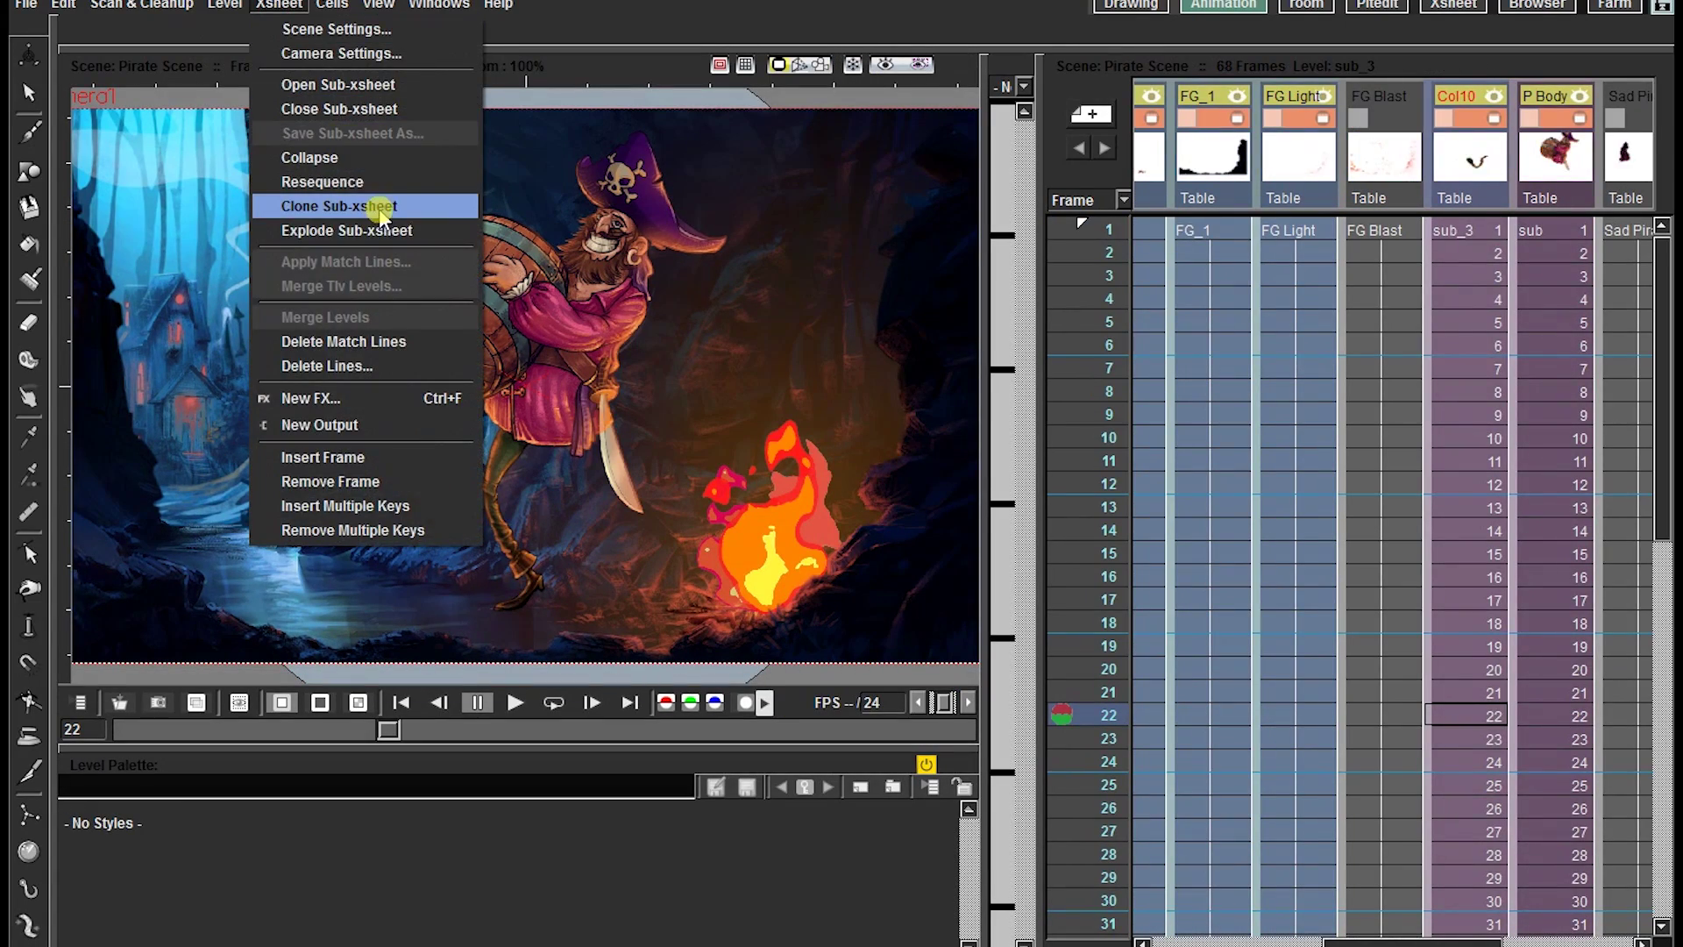
Step: Clone the sub_3 leg sub-xsheet and attach the Col10 leg node to Peg1
{"action": "left_click", "coordinate": [376, 202]}
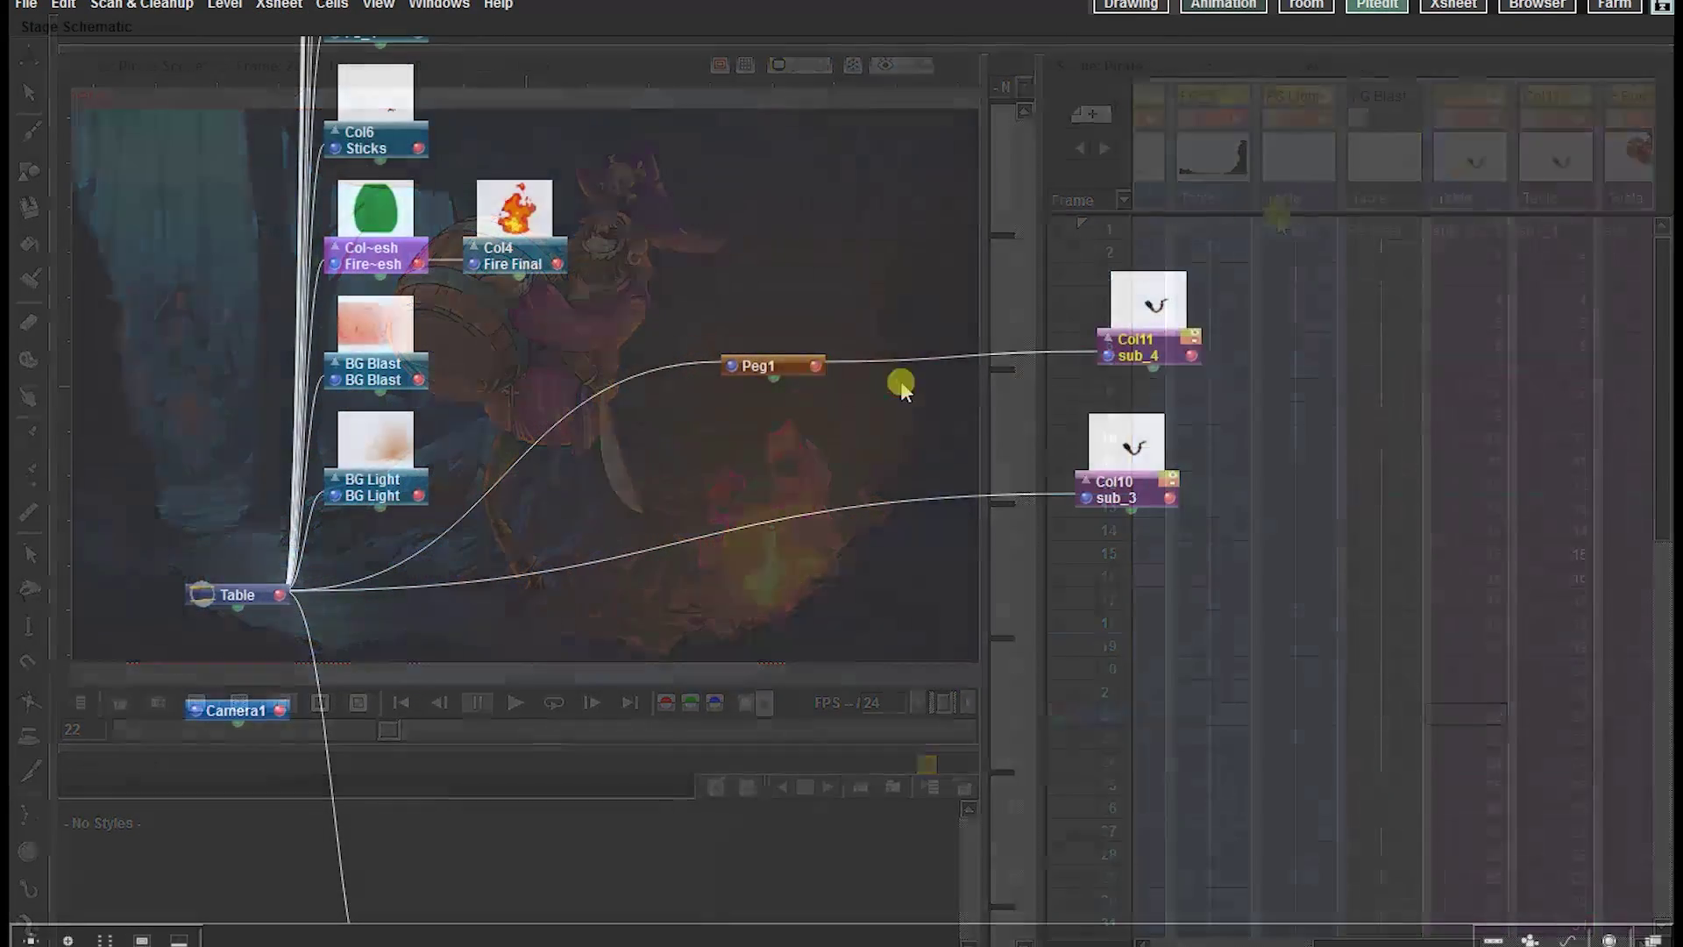
{"action": "left_click_drag", "start_coordinate": [1090, 492], "coordinate": [804, 377]}
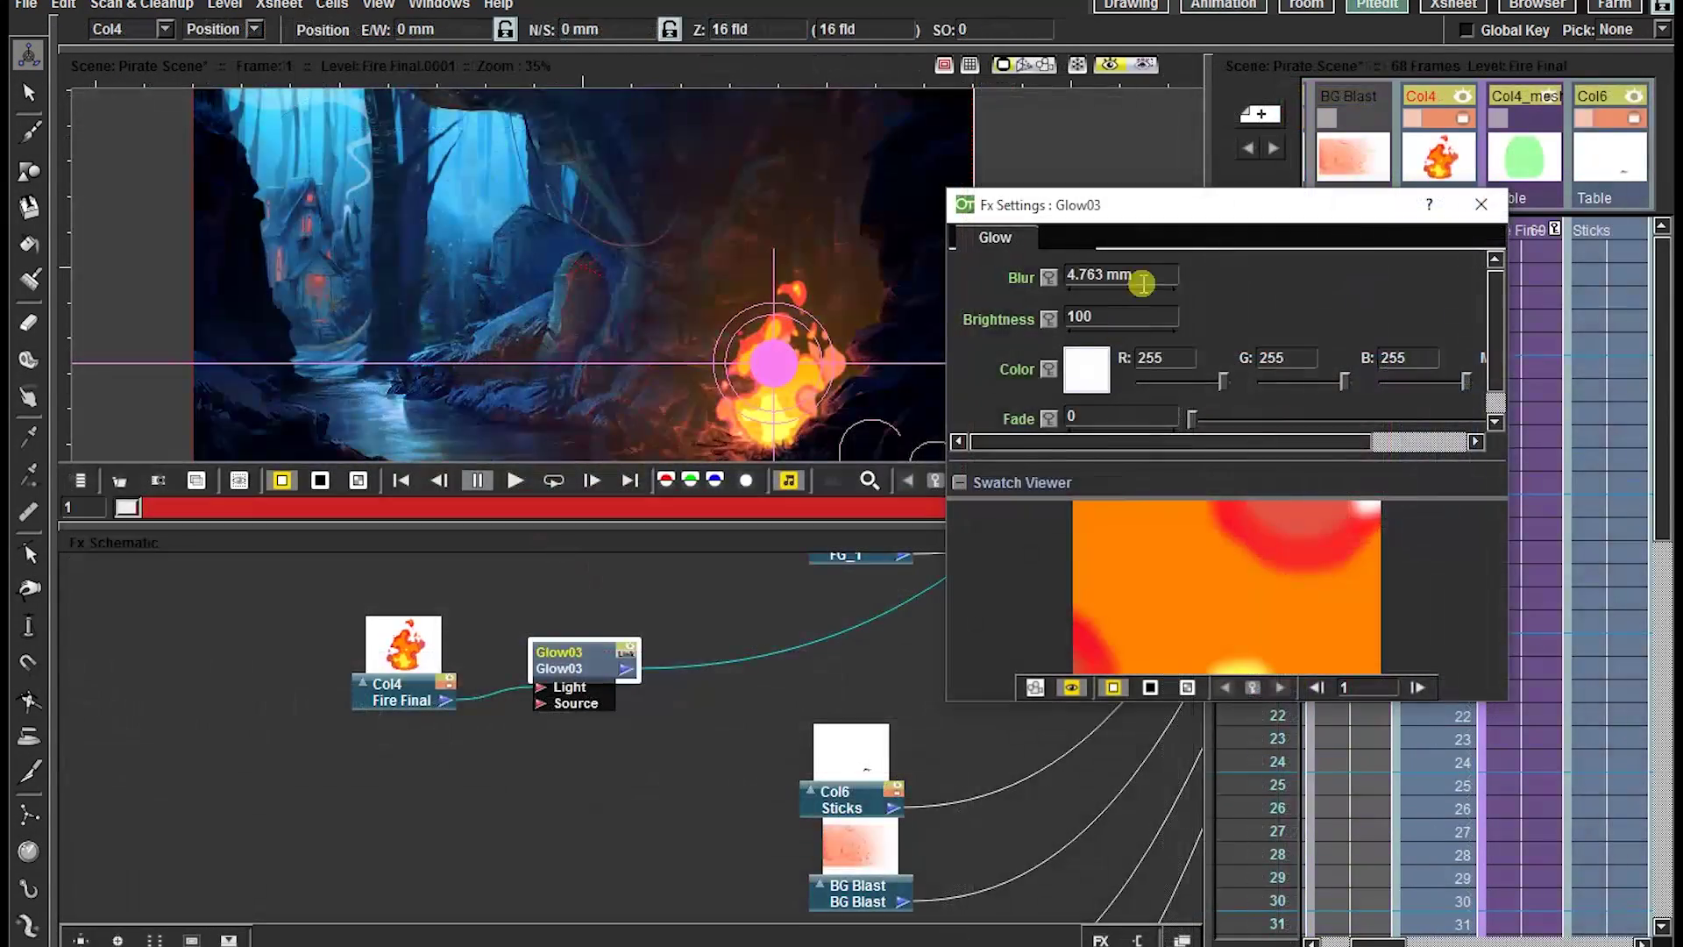
Step: Set the blur of the Glow03 effect on the Fire Final level to 10 mm
{"action": "left_click", "coordinate": [1139, 276]}
{"action": "type", "text": "10"}
{"action": "key", "text": "Return"}
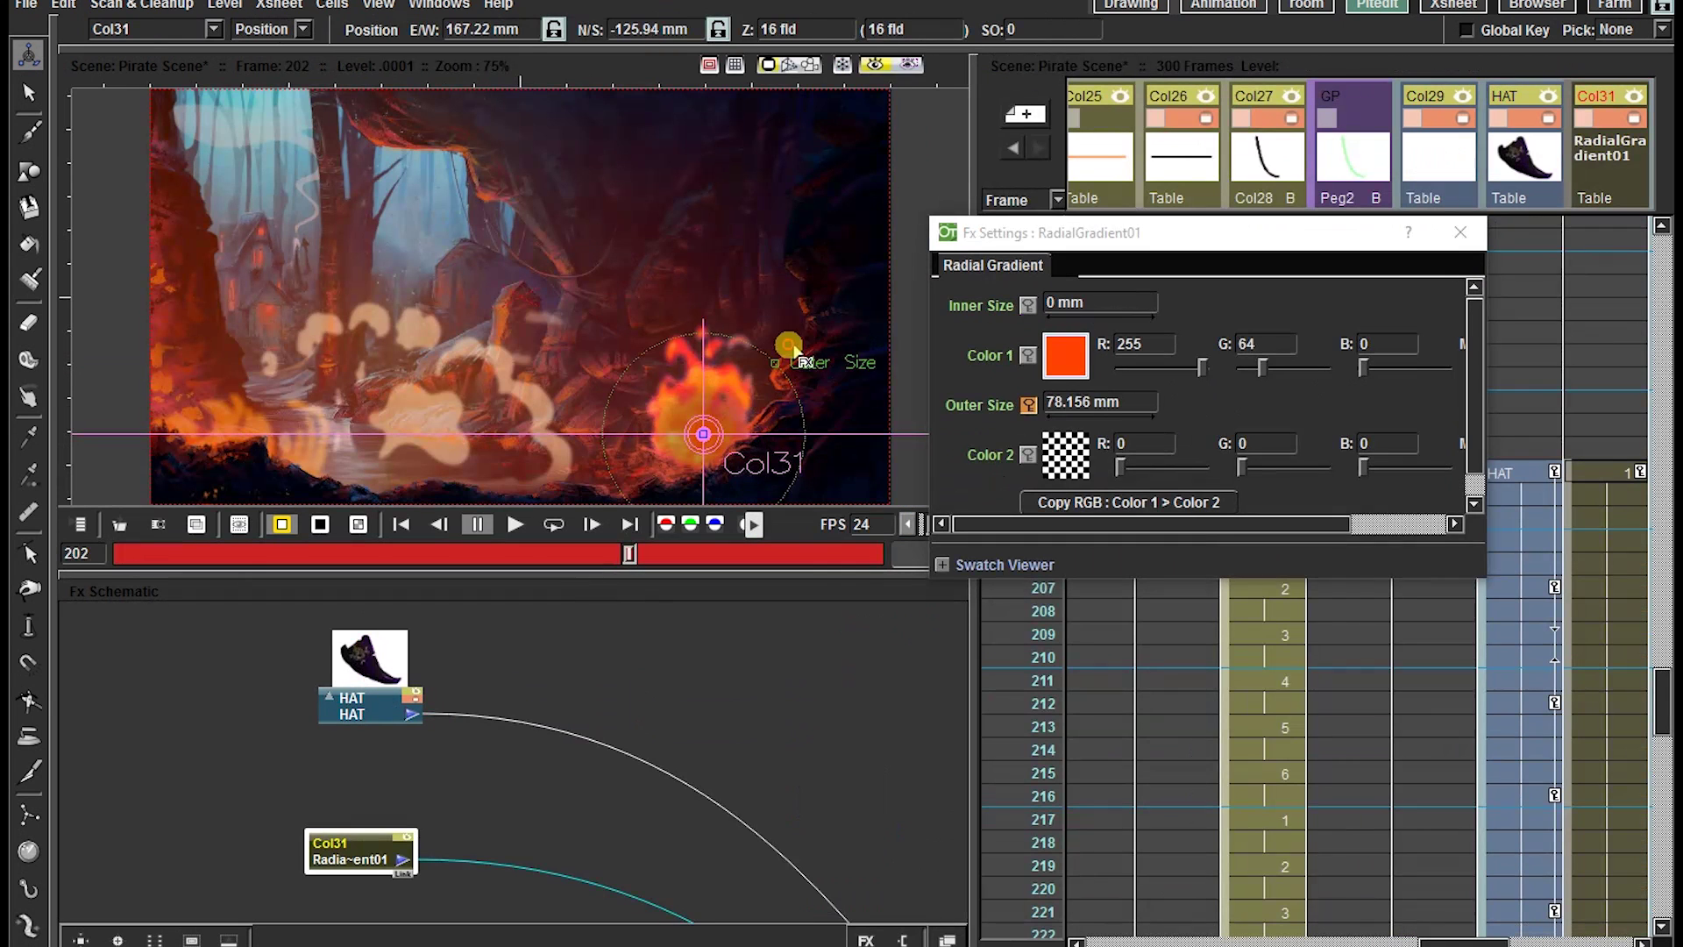
Step: Move the Col31 radial gradient up to N/S -101.6 mm at frame 202
{"action": "left_click_drag", "start_coordinate": [717, 451], "coordinate": [692, 403]}
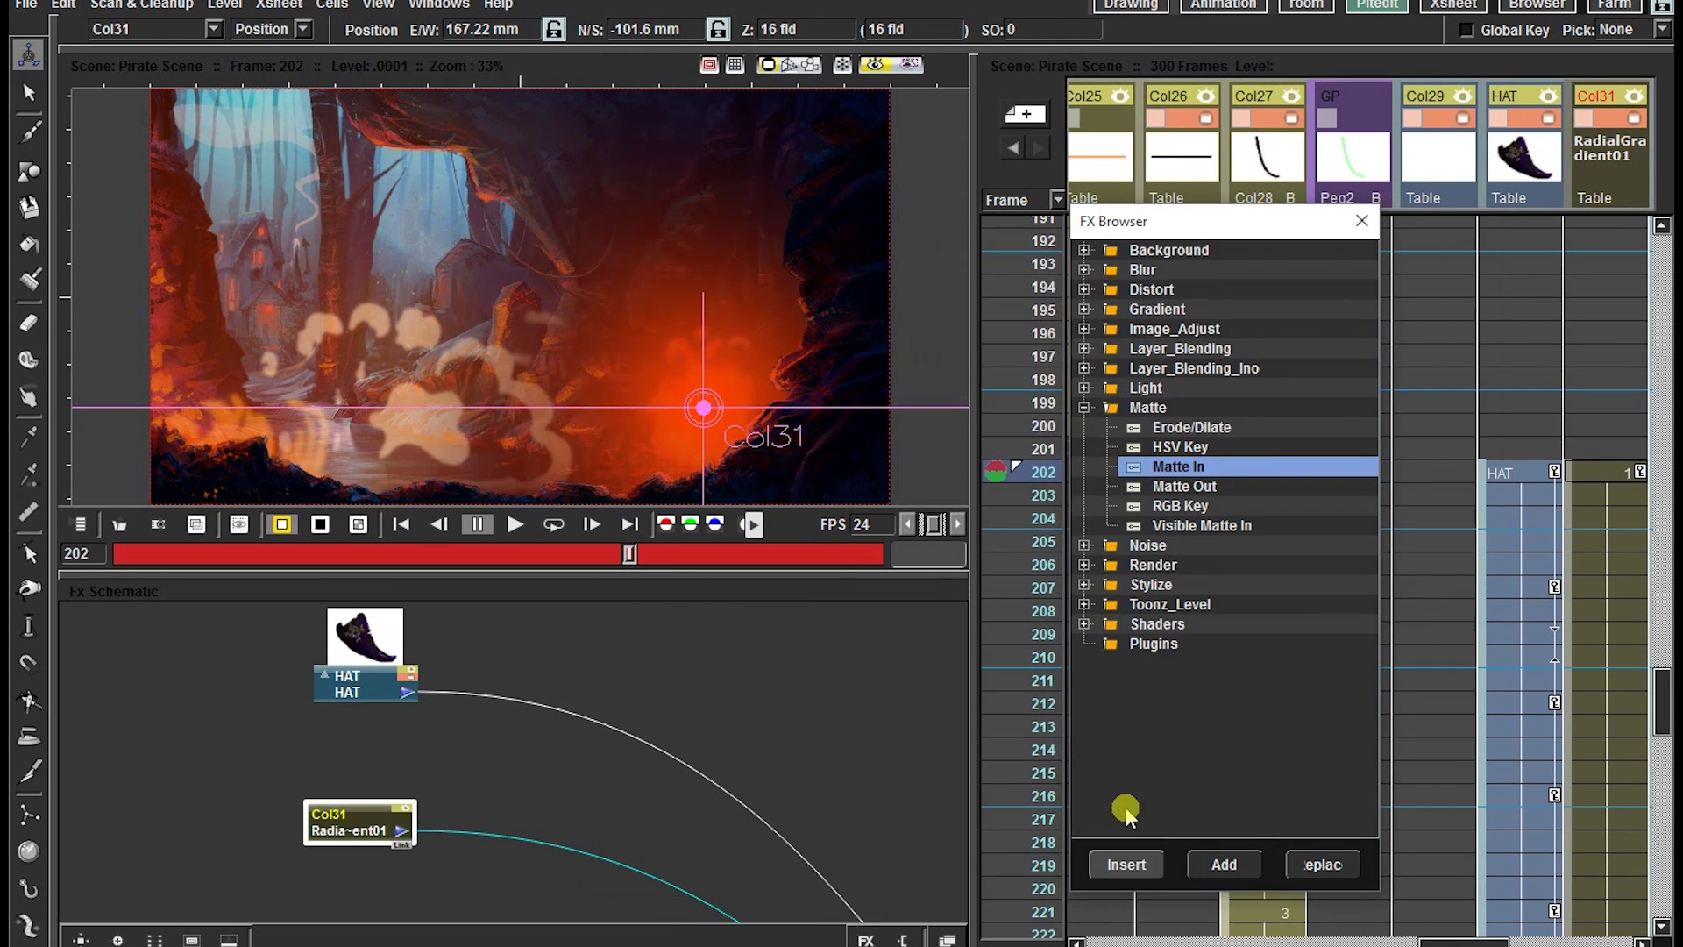
Step: Insert a Matte In effect on the Col31 radial gradient and link the HAT node to it
{"action": "left_click", "coordinate": [1126, 864]}
{"action": "left_click", "coordinate": [1362, 221]}
{"action": "left_click_drag", "start_coordinate": [407, 693], "coordinate": [506, 858]}
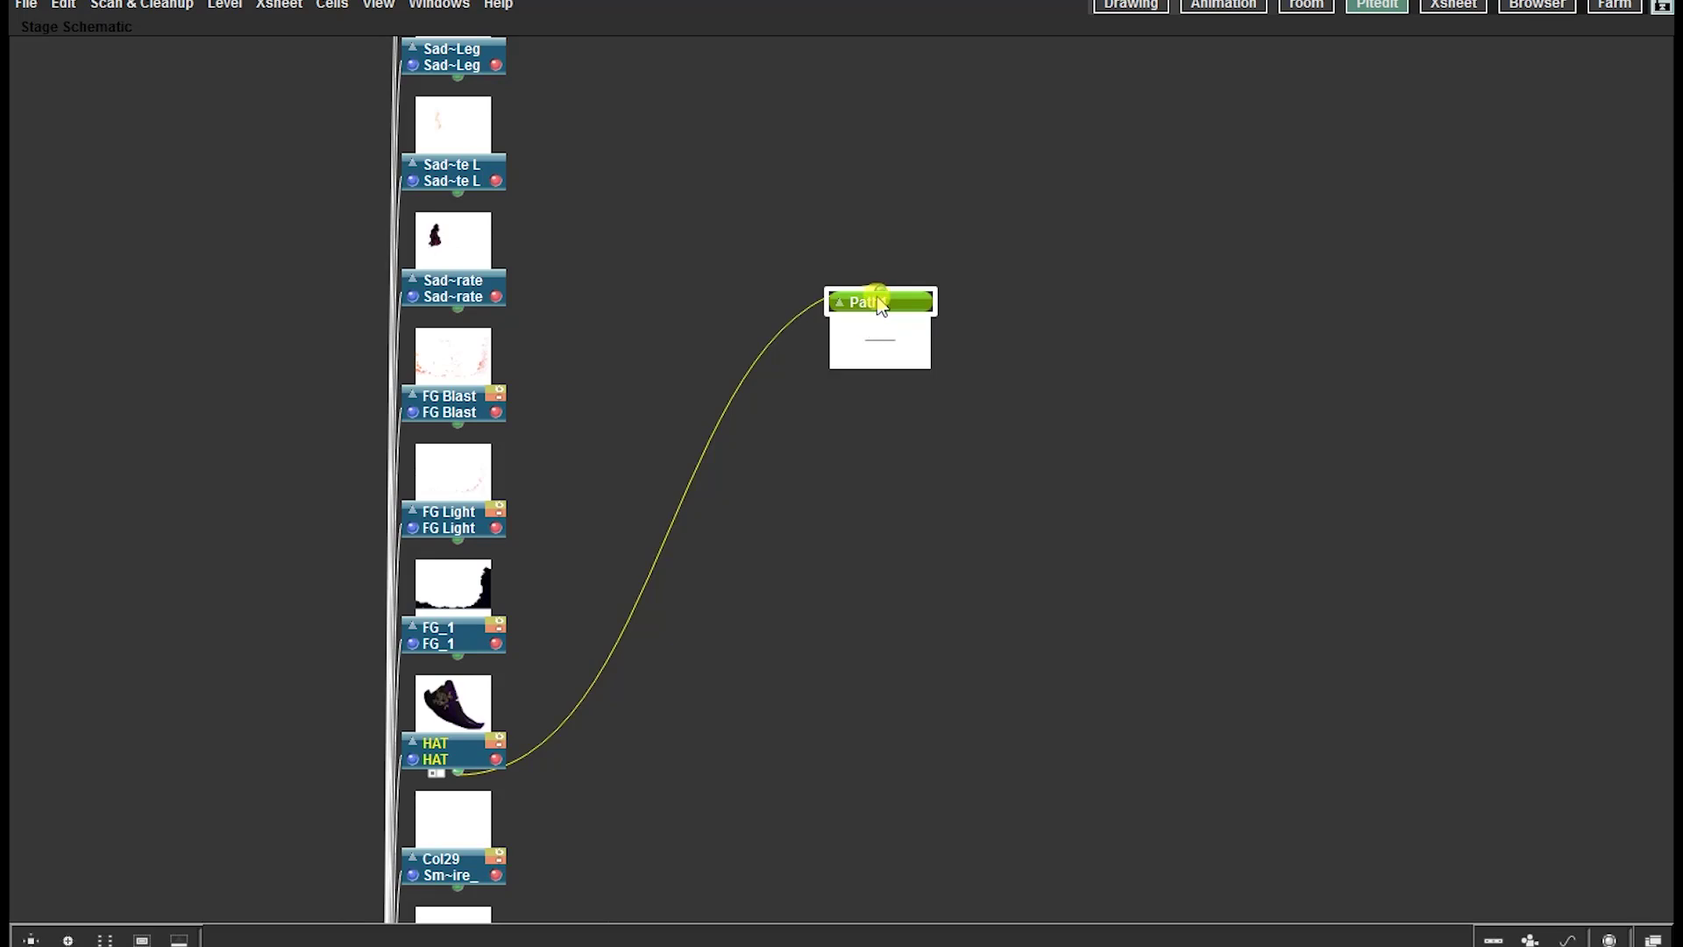
Step: Place the HAT's linked motion path node nearer the HAT column and move the hat down across the scene
{"action": "left_click_drag", "start_coordinate": [874, 291], "coordinate": [717, 695]}
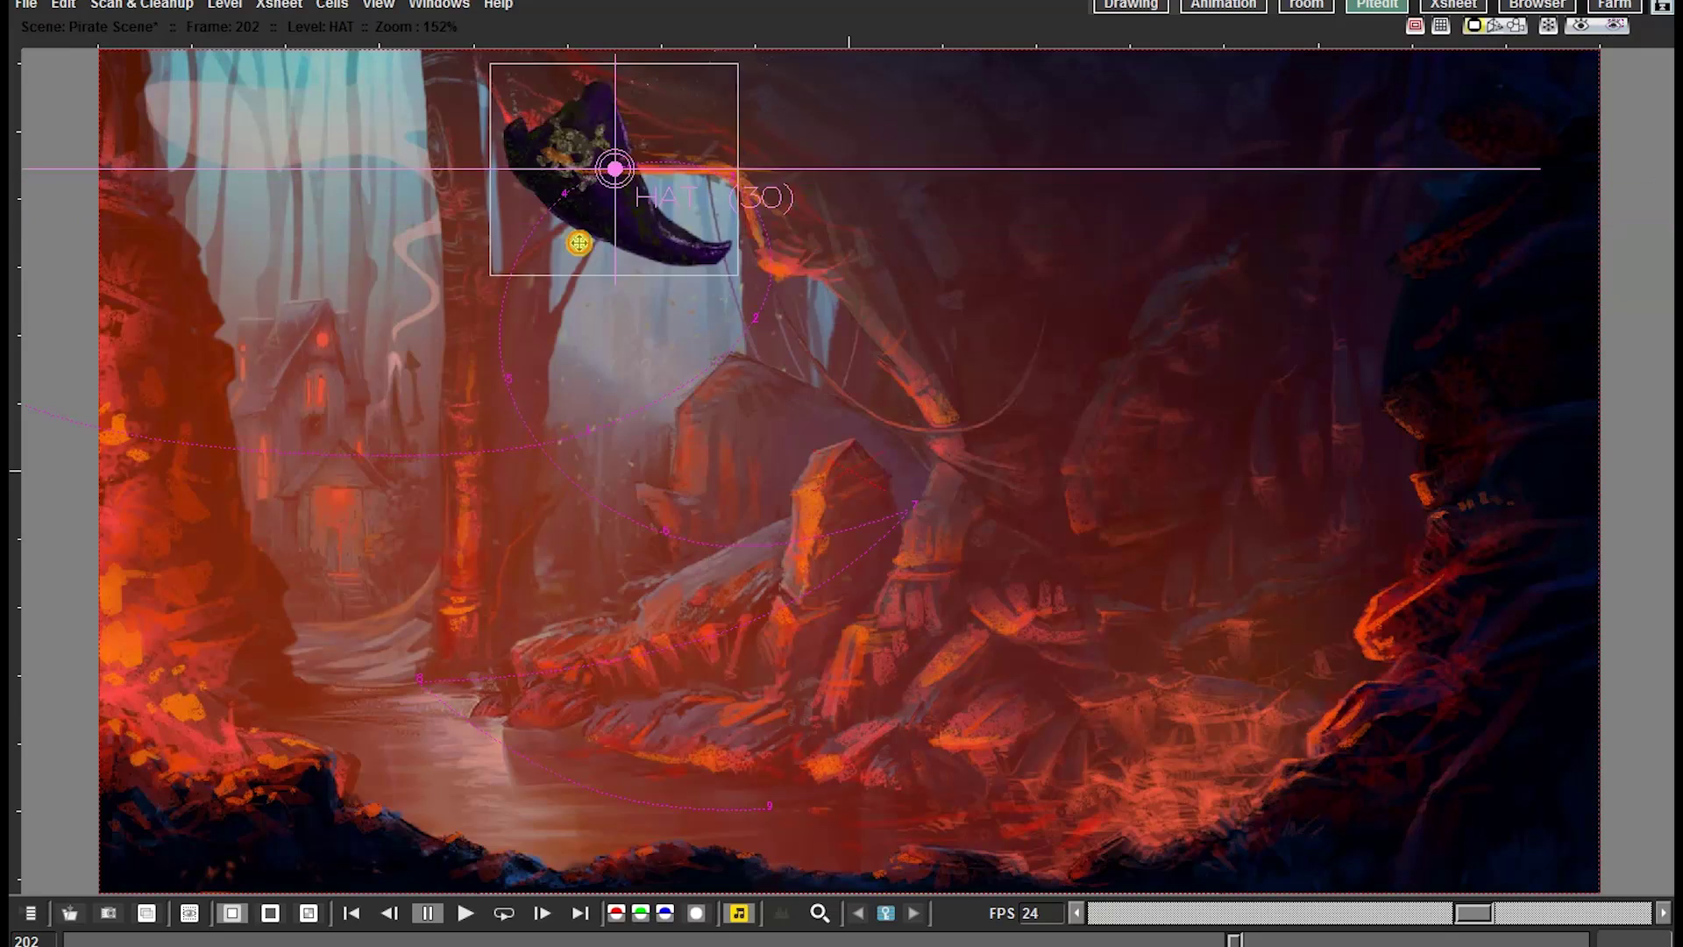
{"action": "left_click_drag", "start_coordinate": [578, 243], "coordinate": [913, 488]}
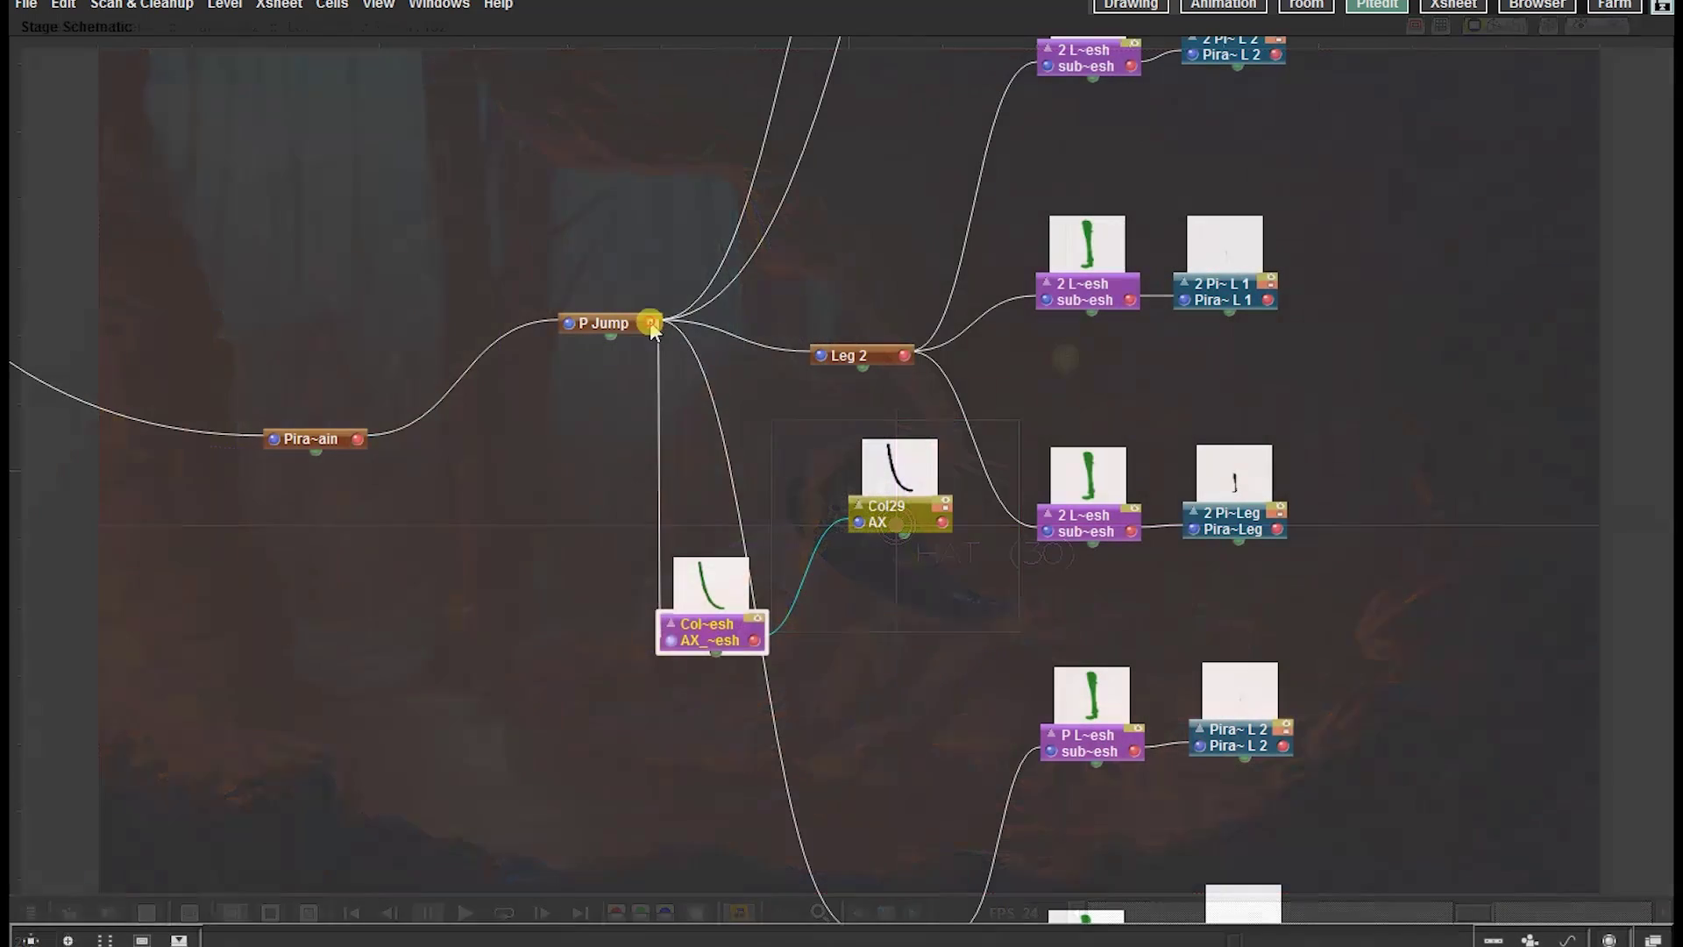
Step: Link the AX mesh node to the P Jump peg and place it closer to the AX column
{"action": "left_click_drag", "start_coordinate": [714, 627], "coordinate": [748, 548]}
{"action": "left_click", "coordinate": [605, 325]}
{"action": "scroll", "coordinate": [613, 353], "scroll_direction": "down", "scroll_amount": 3}
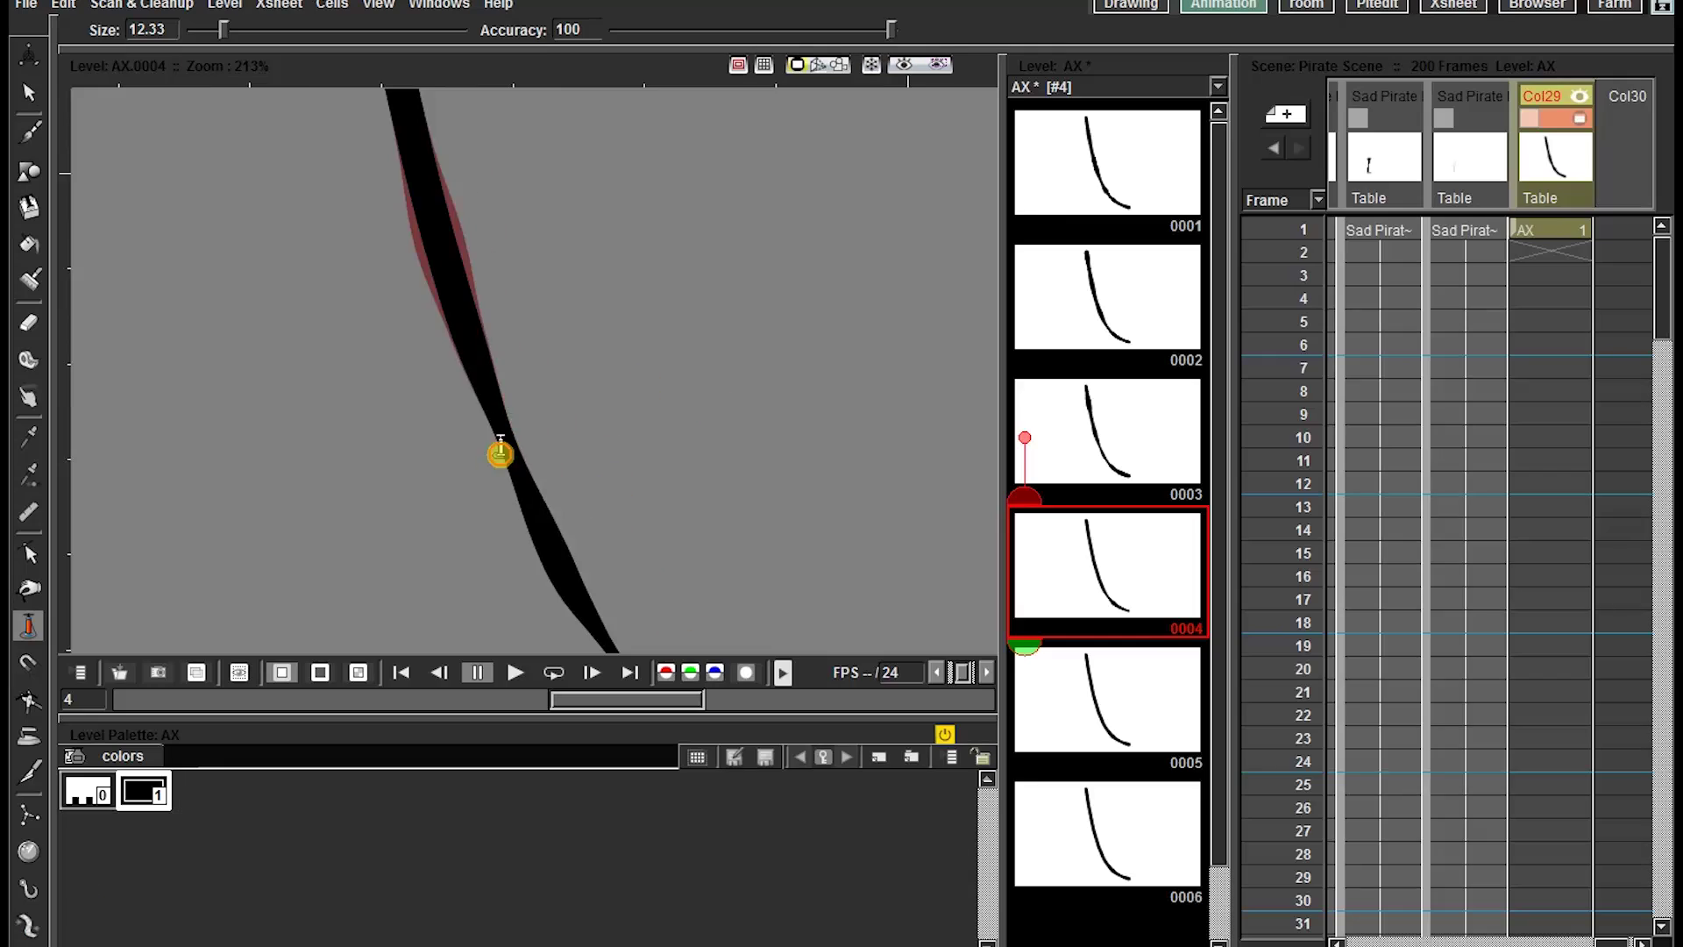
Step: Adjust the stroke thickness of AX drawing 4 with the Pump tool and select drawing 3
{"action": "mouse_move", "coordinate": [500, 452]}
{"action": "left_mouse_down"}
{"action": "mouse_move", "coordinate": [478, 420]}
{"action": "mouse_move", "coordinate": [477, 138]}
{"action": "left_mouse_up"}
{"action": "left_click", "coordinate": [1116, 413]}
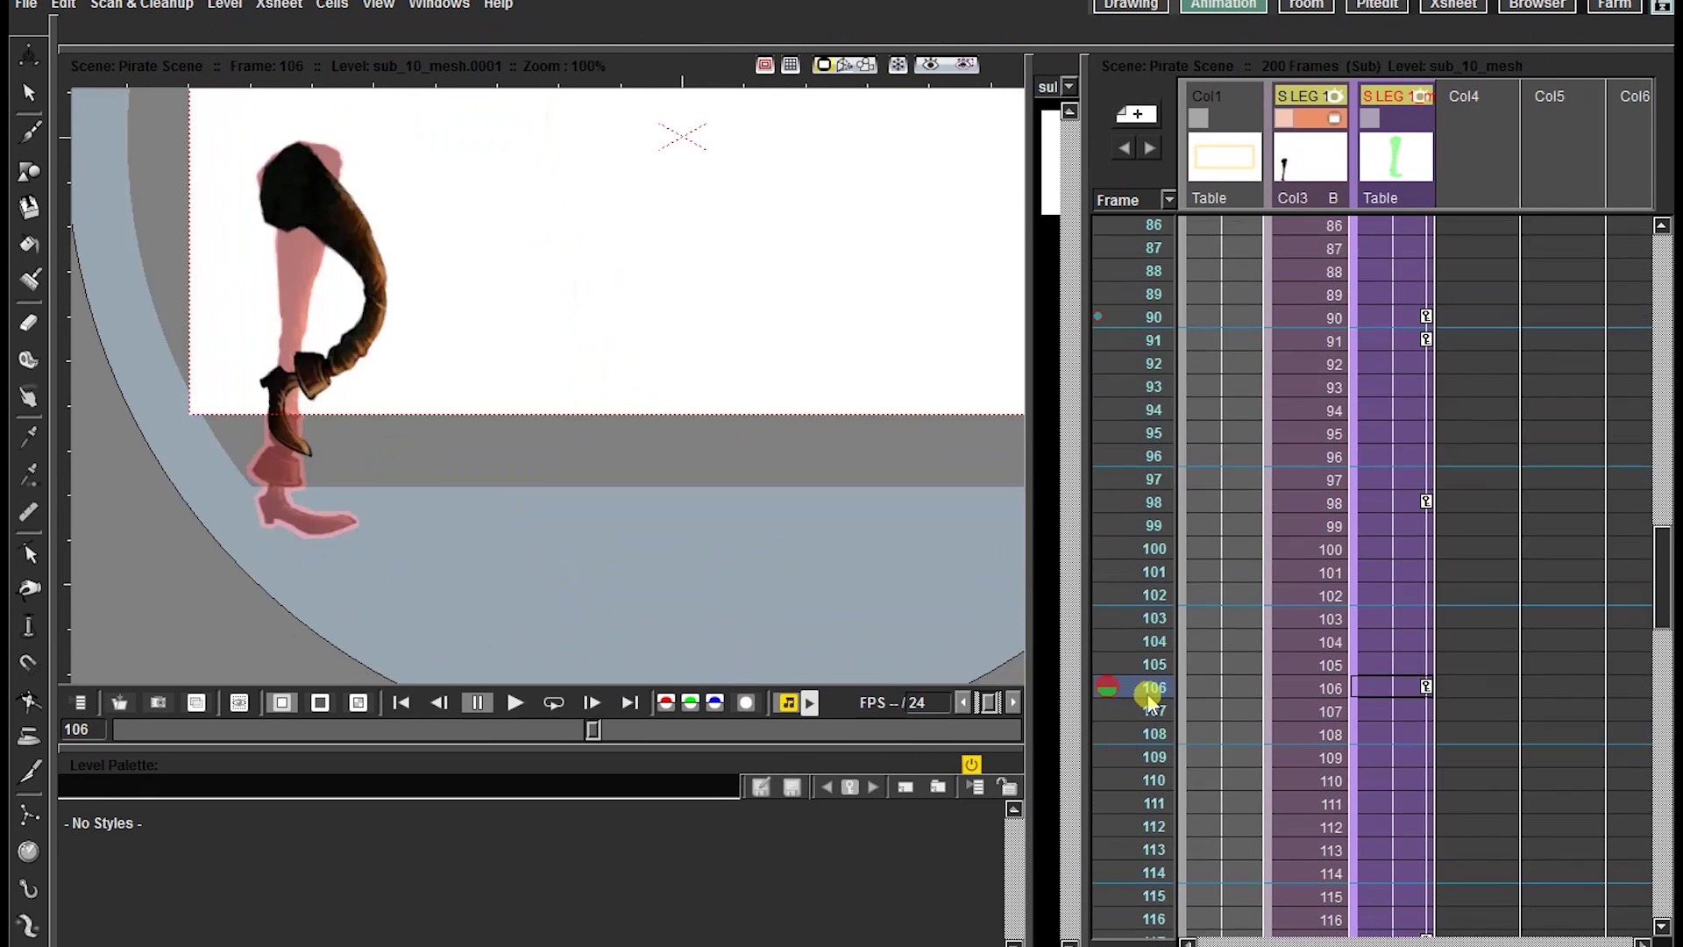
Step: Delete the S LEG 1 mesh keyframes between frames 106 and 117
{"action": "mouse_move", "coordinate": [1140, 687]}
{"action": "left_mouse_down"}
{"action": "mouse_move", "coordinate": [1176, 786]}
{"action": "mouse_move", "coordinate": [1146, 402]}
{"action": "mouse_move", "coordinate": [1157, 669]}
{"action": "left_mouse_up"}
{"action": "scroll", "coordinate": [1426, 578], "scroll_direction": "down", "scroll_amount": 1}
{"action": "left_click", "coordinate": [1426, 591]}
{"action": "key", "text": "Delete"}
{"action": "scroll", "coordinate": [1251, 485], "scroll_direction": "down", "scroll_amount": 2}
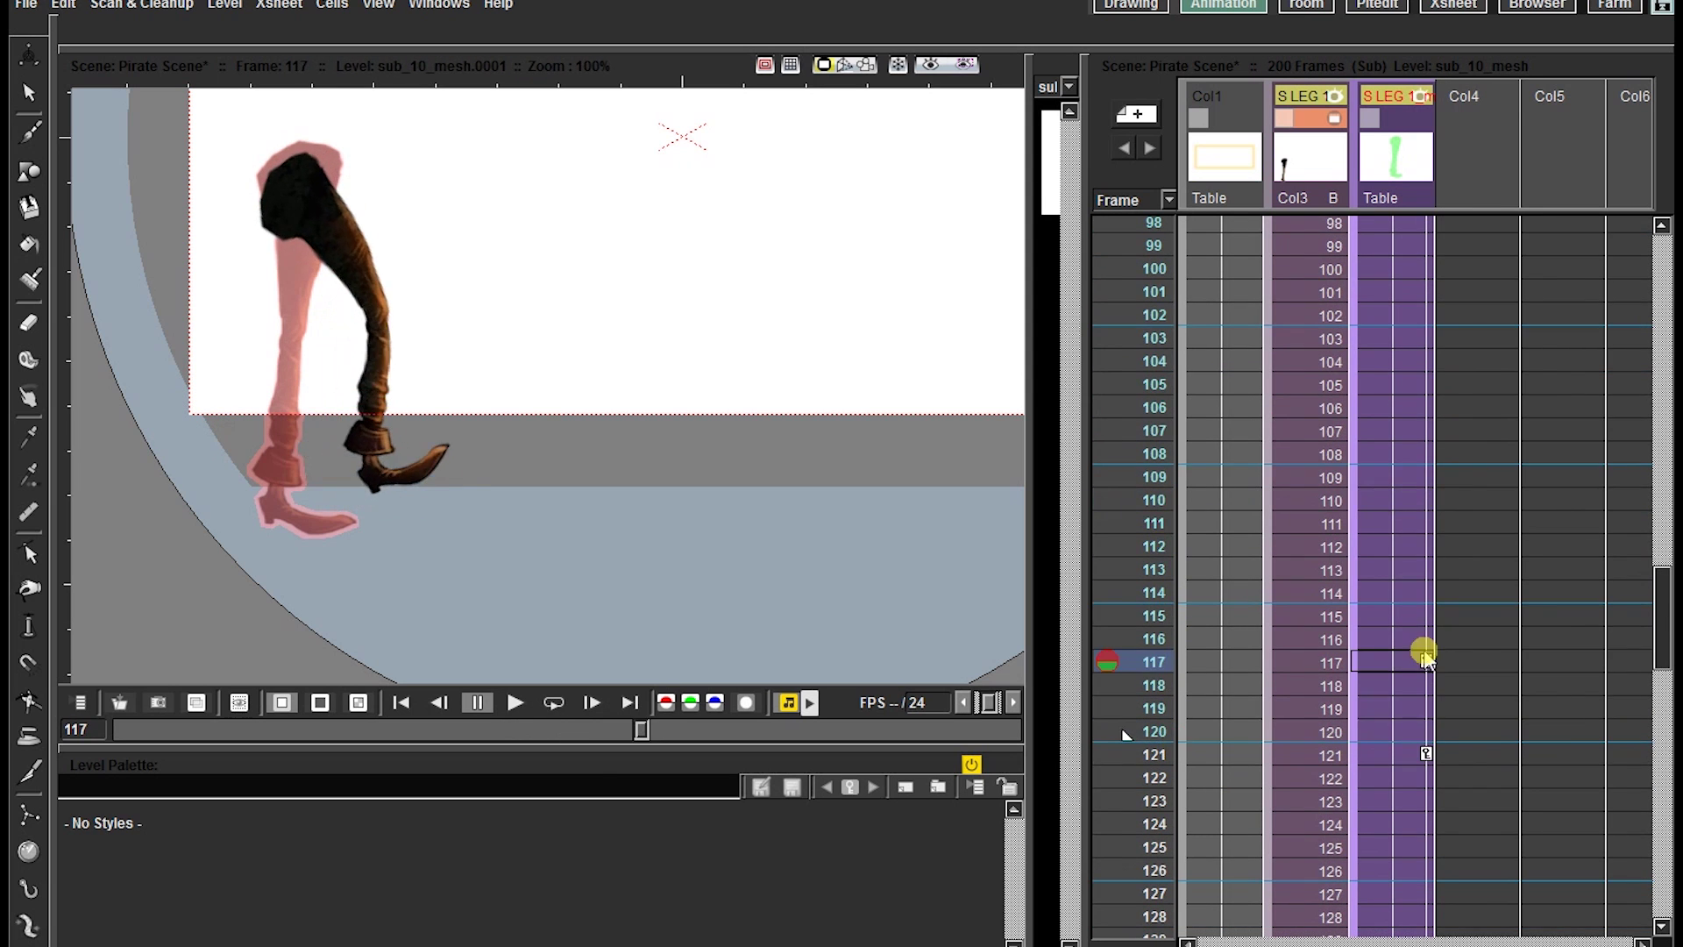
Step: Select the S LEG 1 mesh keyframe at frame 121 and review the leg's motion across the following frames
{"action": "left_click", "coordinate": [1427, 751]}
{"action": "scroll", "coordinate": [1481, 503], "scroll_direction": "down", "scroll_amount": 5}
{"action": "left_click_drag", "start_coordinate": [1157, 728], "coordinate": [1176, 661]}
{"action": "left_click", "coordinate": [1428, 734]}
{"action": "scroll", "coordinate": [1397, 450], "scroll_direction": "up", "scroll_amount": 5}
{"action": "left_click", "coordinate": [1168, 534]}
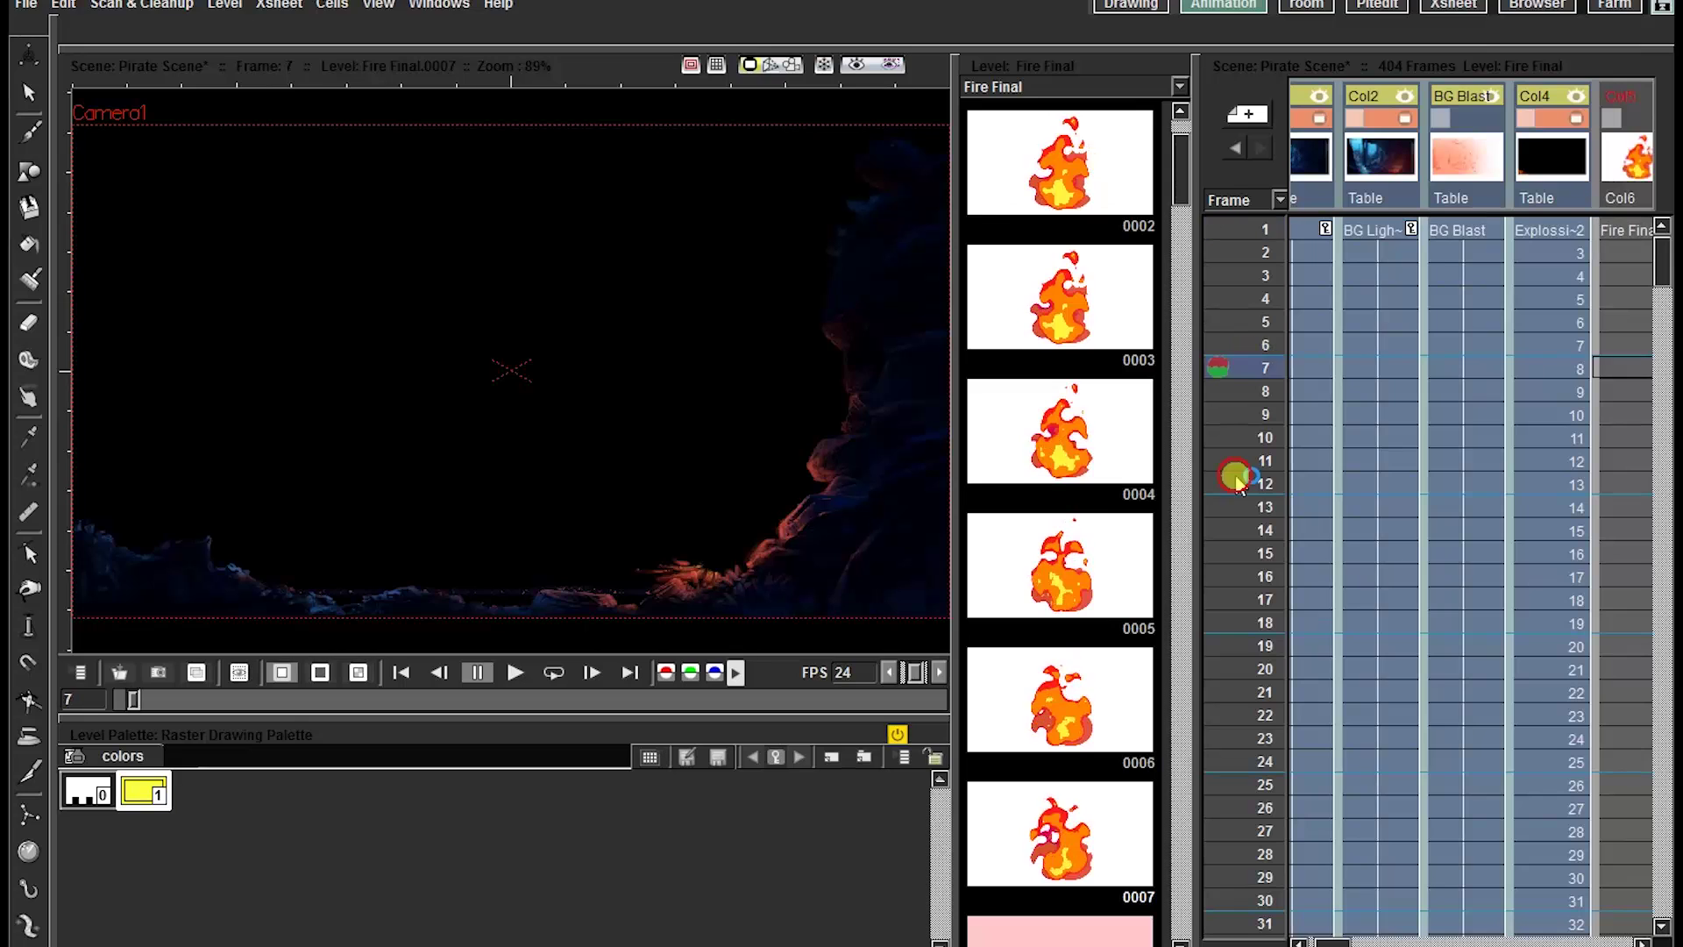
Step: Scrub the explosion scene from frame 12 to frame 18 to preview the blast
{"action": "left_click_drag", "start_coordinate": [1235, 477], "coordinate": [1225, 624]}
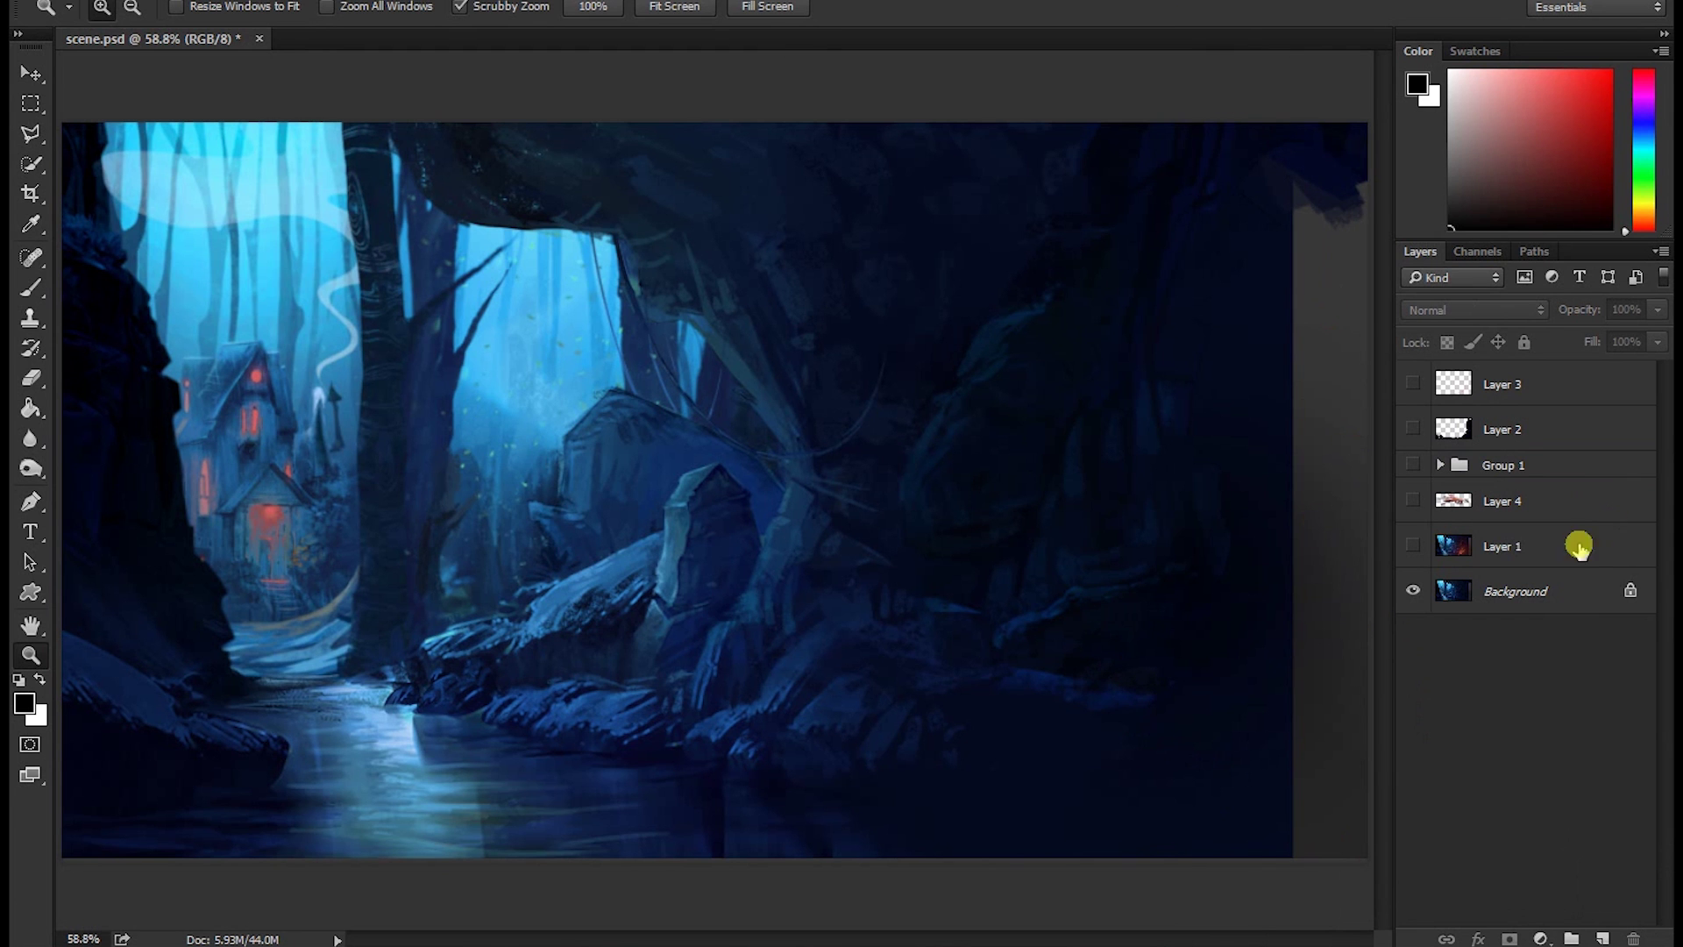
Step: Switch to scene.psd in Photoshop, check the Background layer's visibility and show Layer 1
{"action": "left_click", "coordinate": [1408, 593]}
{"action": "left_click", "coordinate": [1413, 593]}
{"action": "left_click", "coordinate": [1413, 546]}
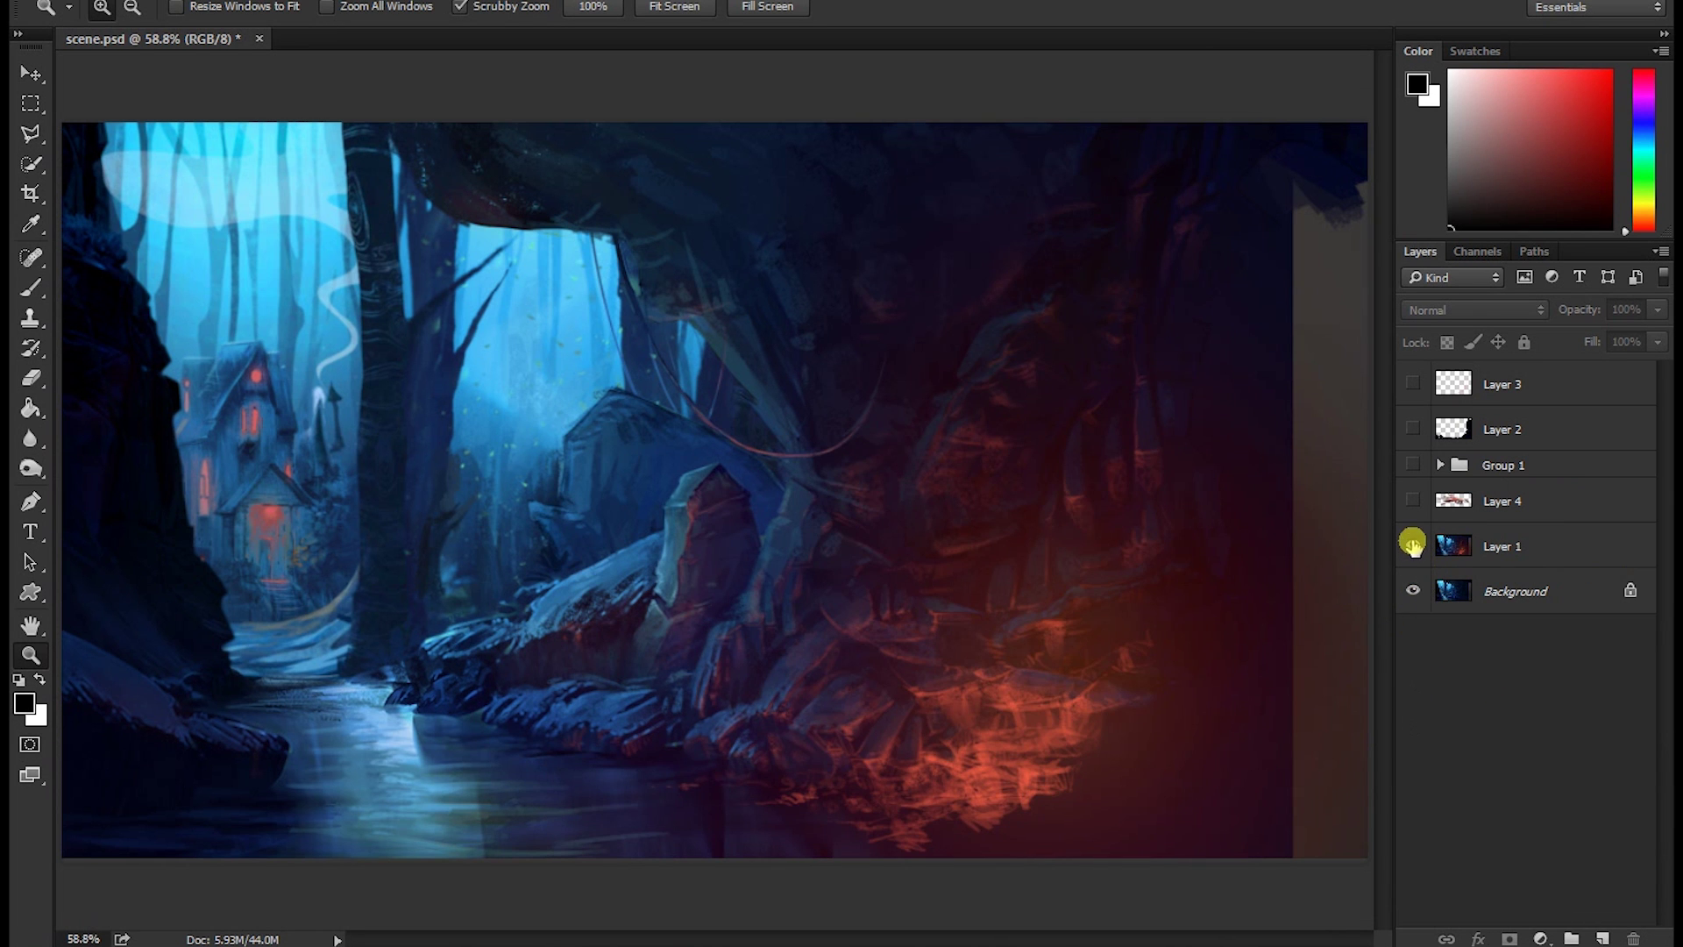
Step: Toggle Layer 1 repeatedly to compare the forest background with and without the firelight
{"action": "left_click", "coordinate": [1408, 546]}
{"action": "left_click", "coordinate": [1408, 546]}
{"action": "left_click", "coordinate": [1409, 548]}
{"action": "left_click", "coordinate": [1412, 550]}
{"action": "left_click", "coordinate": [1418, 550]}
{"action": "left_click", "coordinate": [1417, 551]}
{"action": "left_click", "coordinate": [1418, 551]}
{"action": "left_click", "coordinate": [1417, 550]}
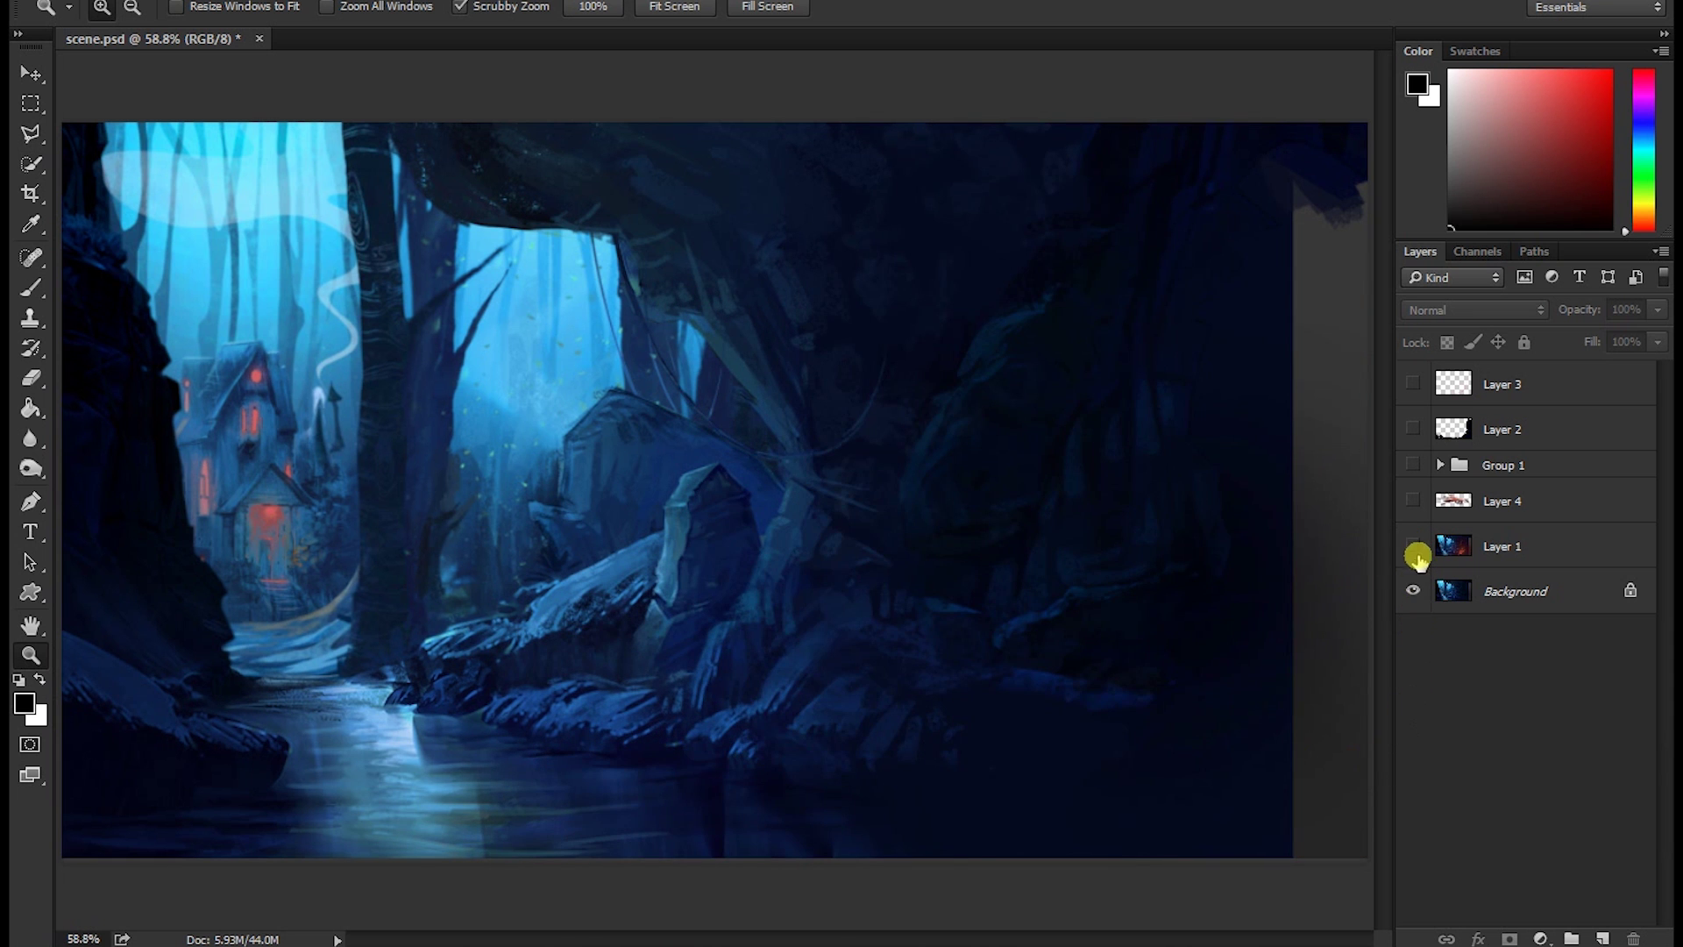
{"action": "left_click", "coordinate": [1413, 546]}
{"action": "left_click", "coordinate": [1408, 548]}
{"action": "left_click", "coordinate": [1407, 549]}
{"action": "left_click", "coordinate": [1406, 550]}
{"action": "left_click", "coordinate": [1412, 548]}
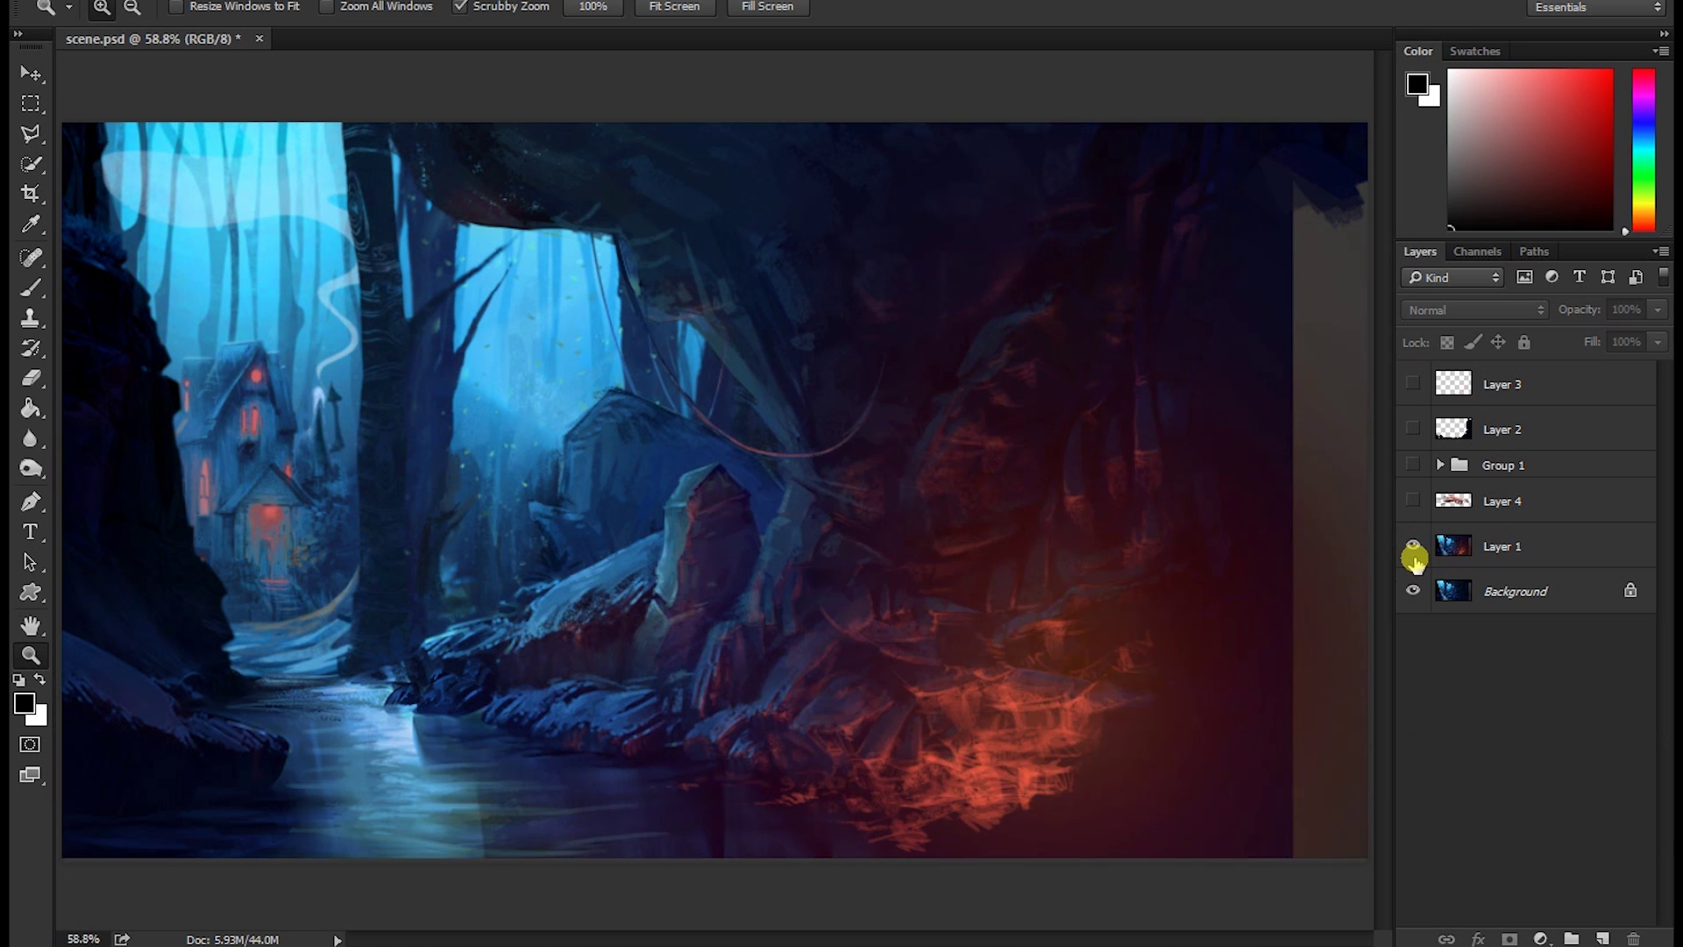
{"action": "left_click", "coordinate": [1413, 549]}
{"action": "left_click", "coordinate": [1413, 549]}
{"action": "left_click", "coordinate": [1413, 549]}
{"action": "left_click", "coordinate": [1413, 549]}
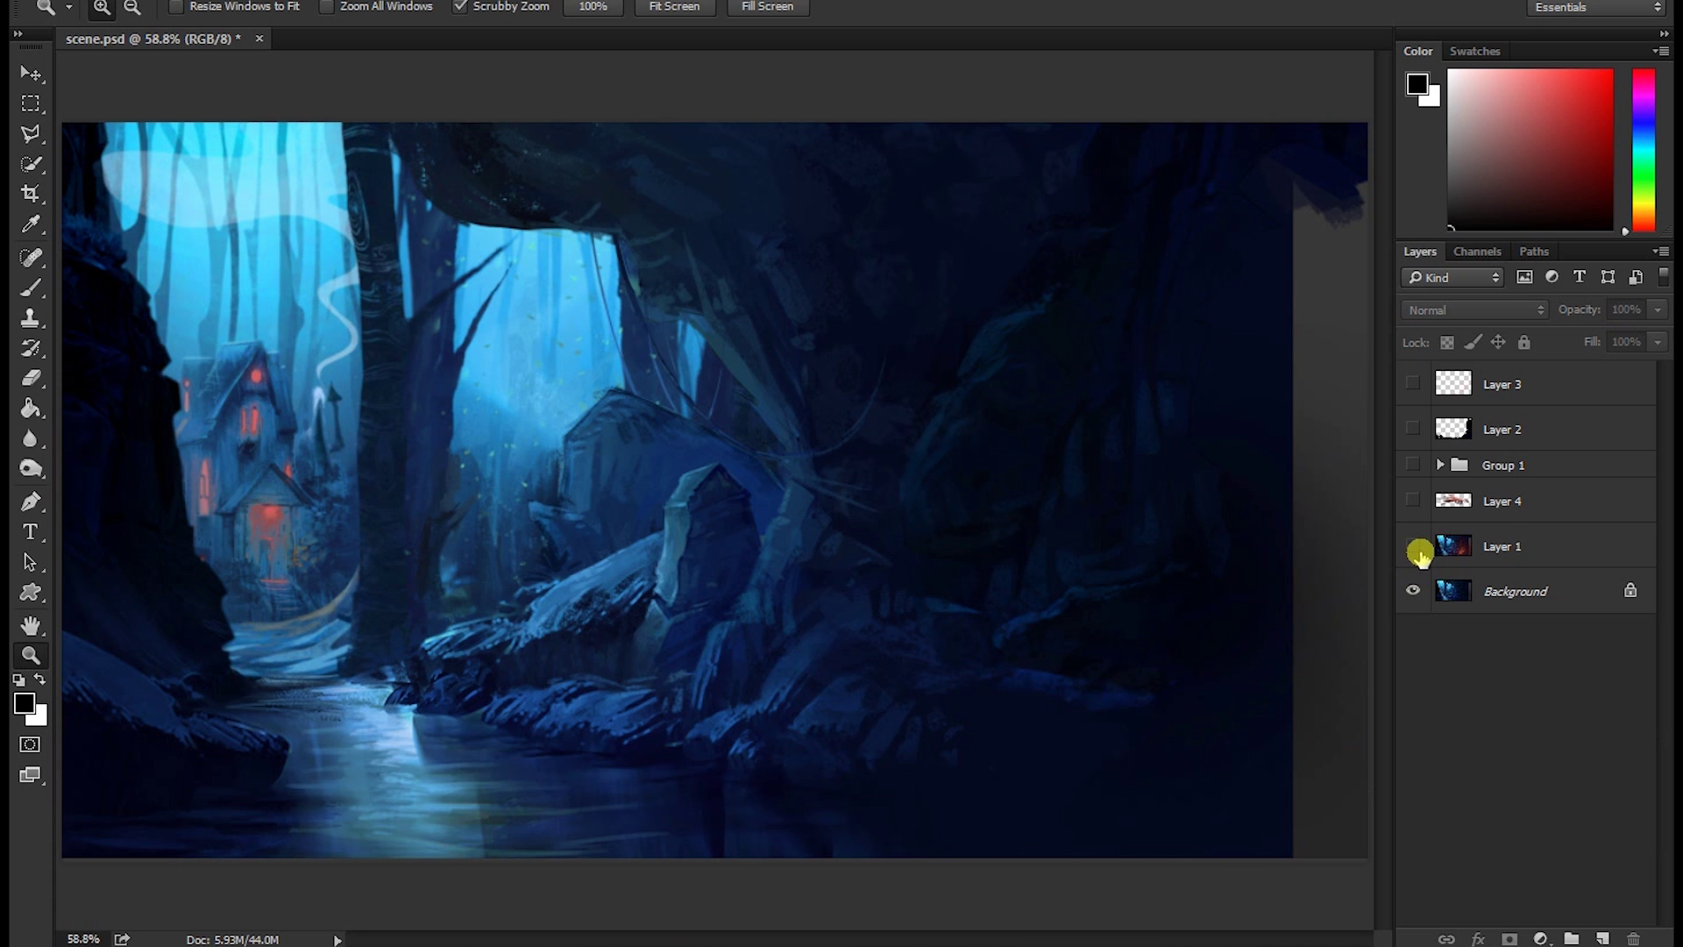
{"action": "left_click", "coordinate": [1415, 551]}
{"action": "left_click", "coordinate": [1410, 546]}
{"action": "left_click", "coordinate": [1411, 548]}
{"action": "left_click", "coordinate": [1412, 549]}
{"action": "left_click", "coordinate": [1412, 551]}
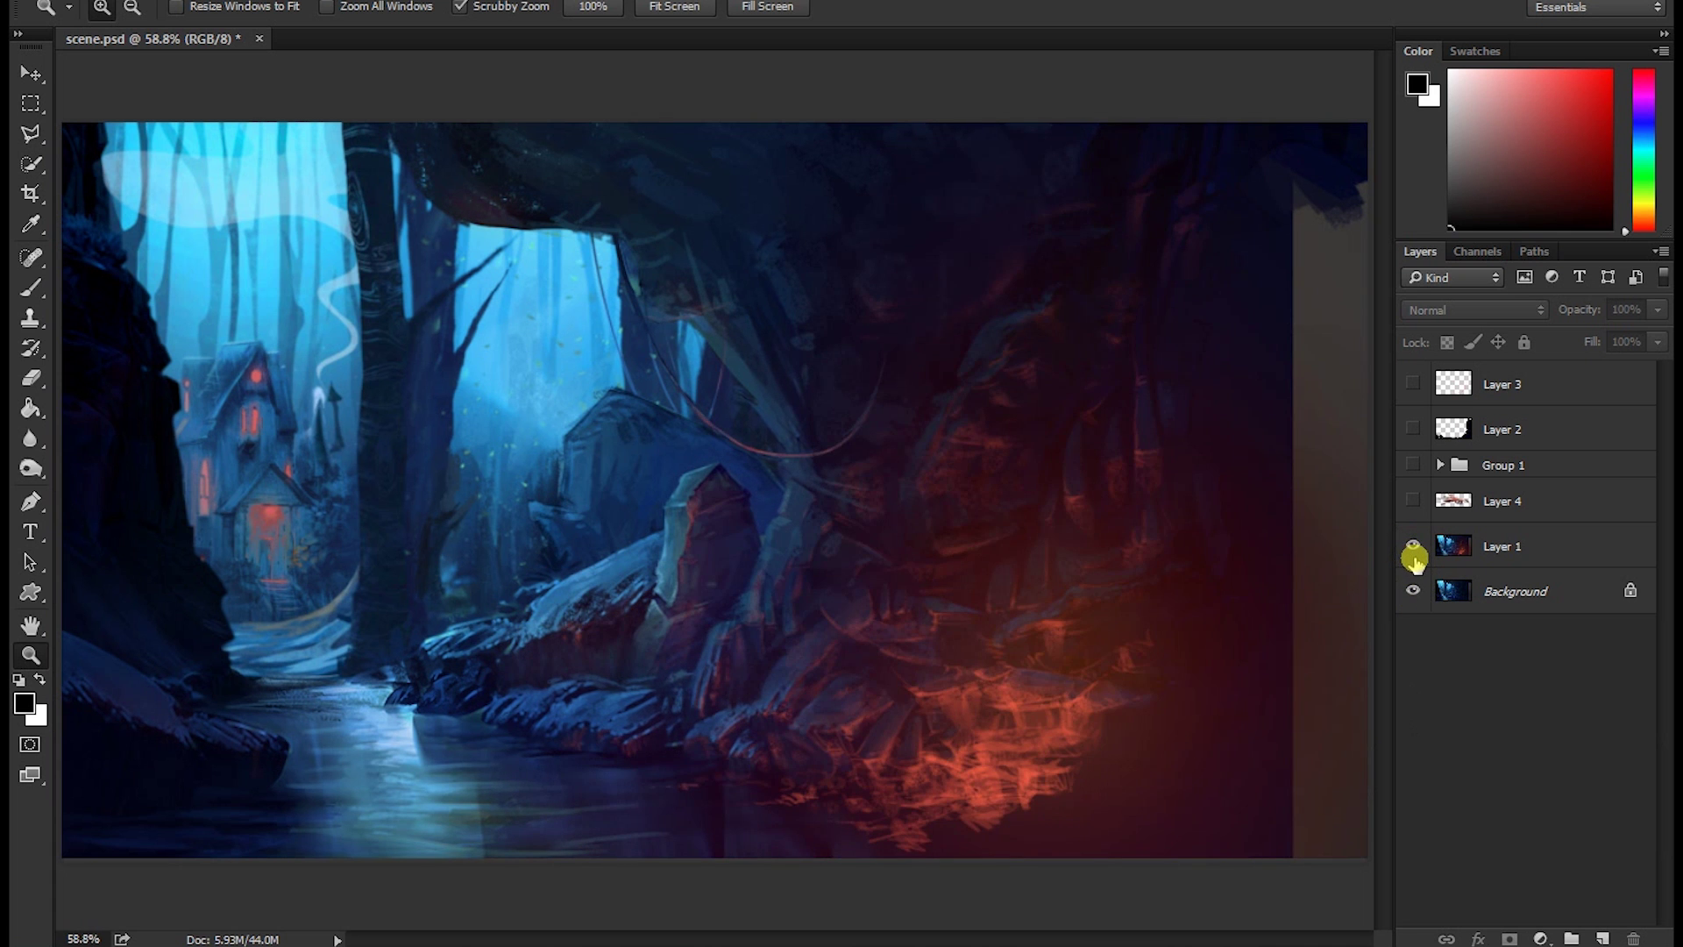
{"action": "left_click", "coordinate": [1414, 548]}
{"action": "left_click", "coordinate": [1414, 549]}
{"action": "left_click", "coordinate": [1414, 549]}
{"action": "left_click", "coordinate": [1414, 549]}
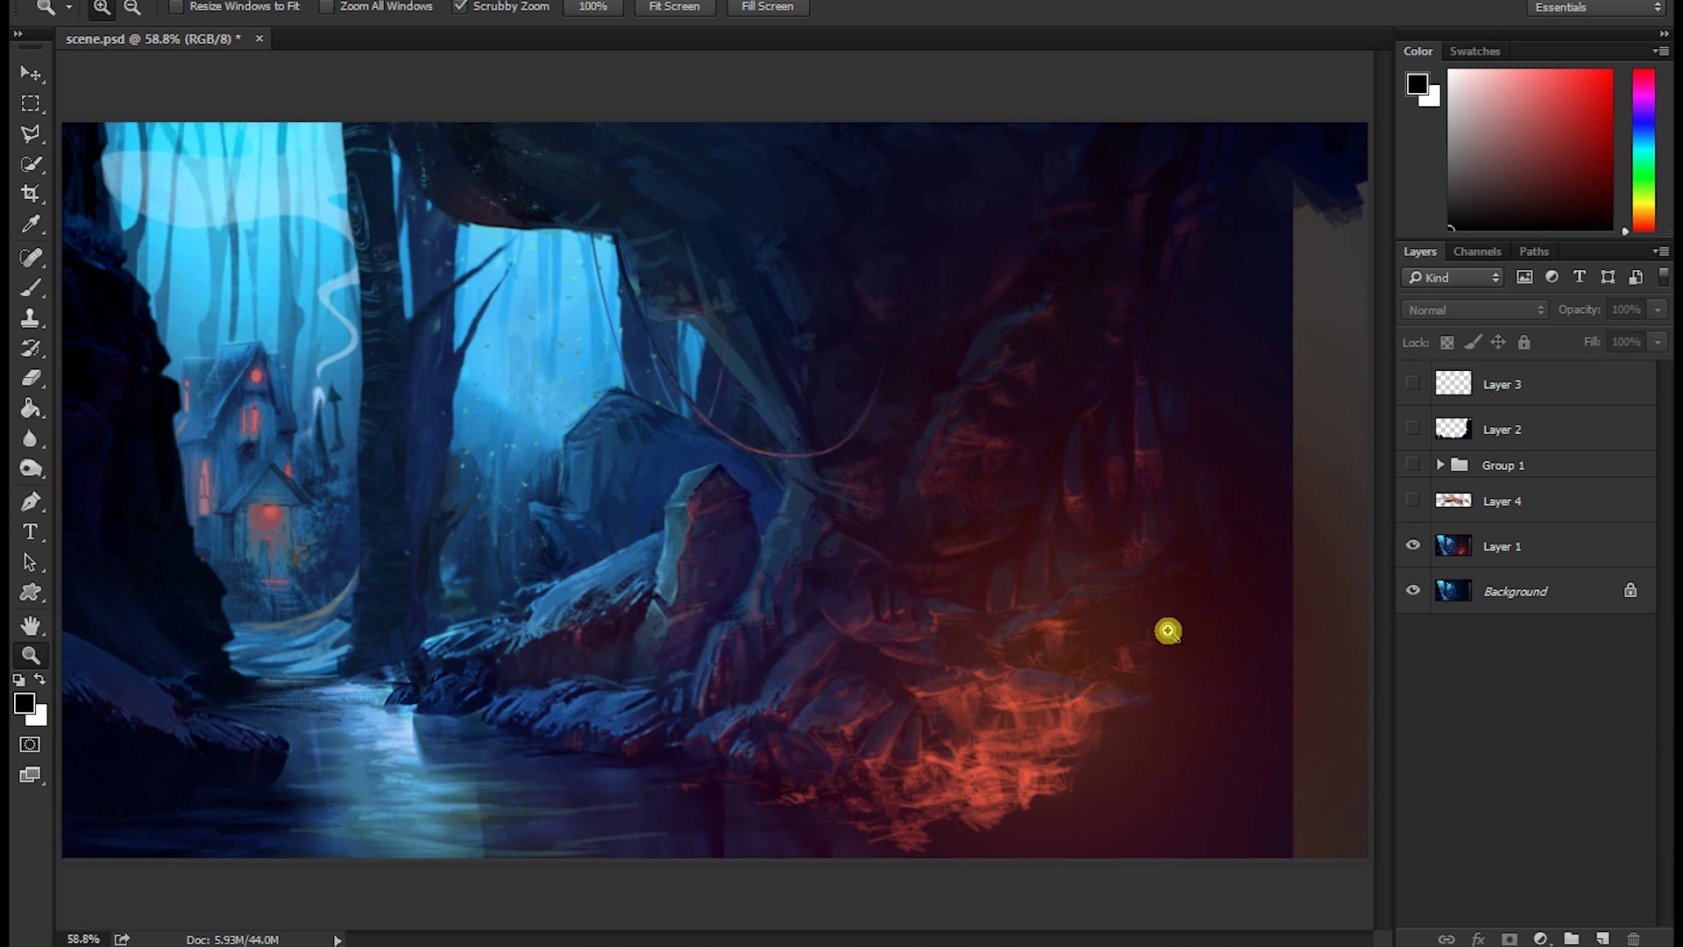
Step: Show Layer 4, the foreground rocks on Layer 2 and their light on Layer 3
{"action": "left_click", "coordinate": [1413, 502]}
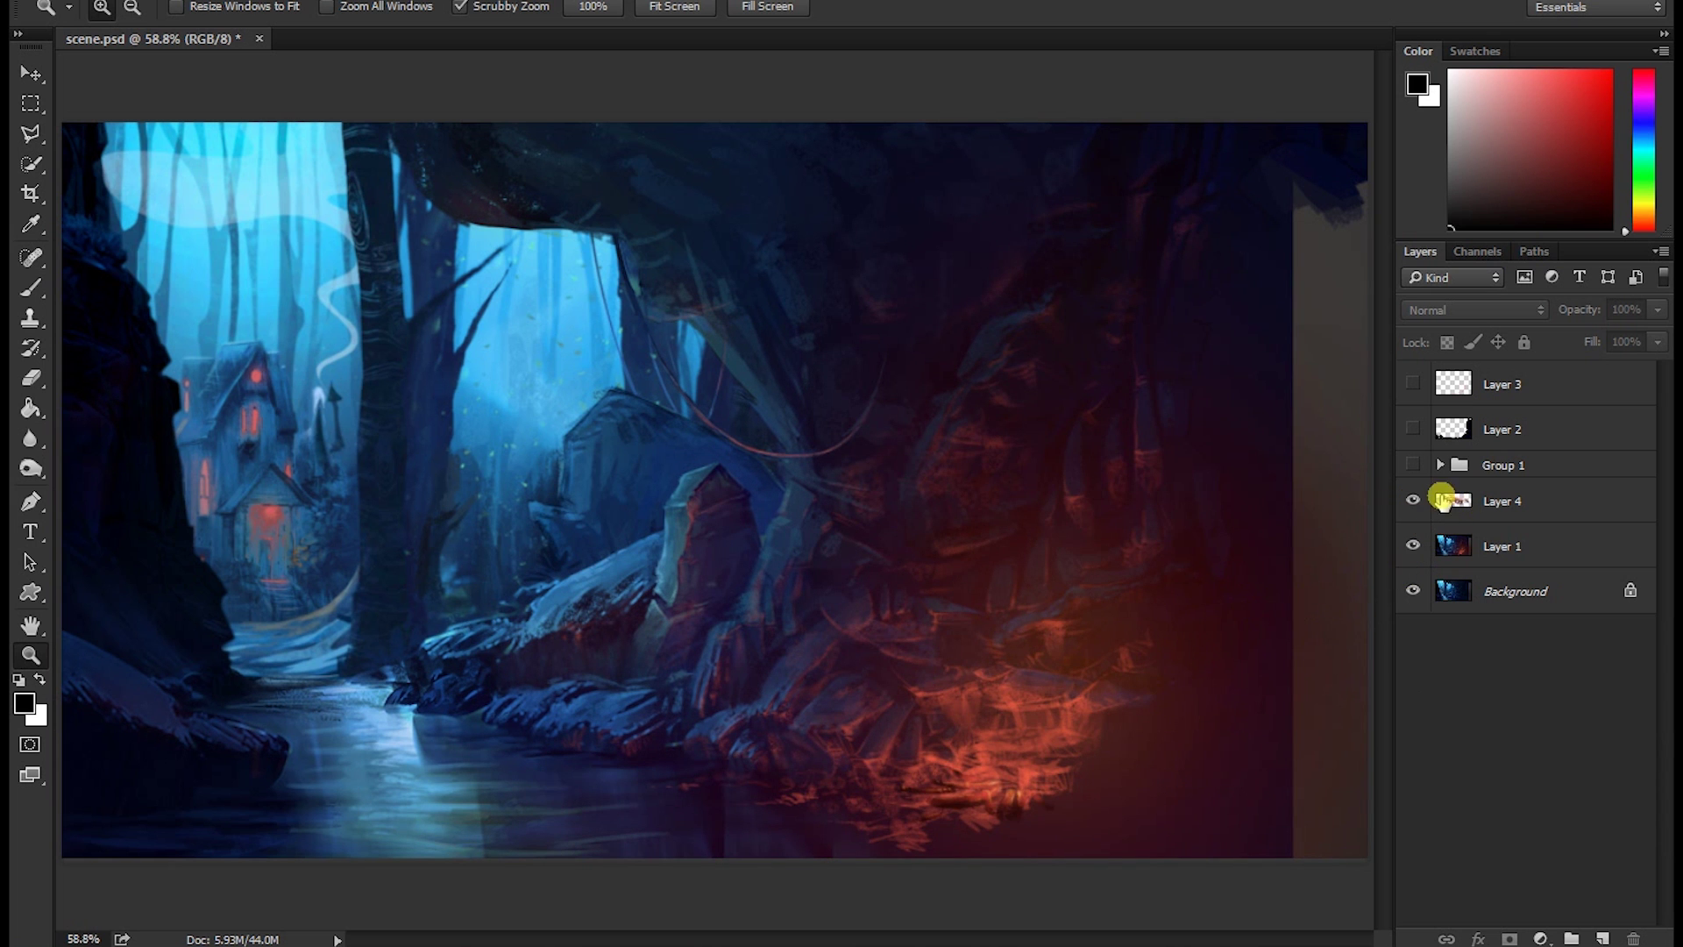
{"action": "left_click", "coordinate": [1412, 430]}
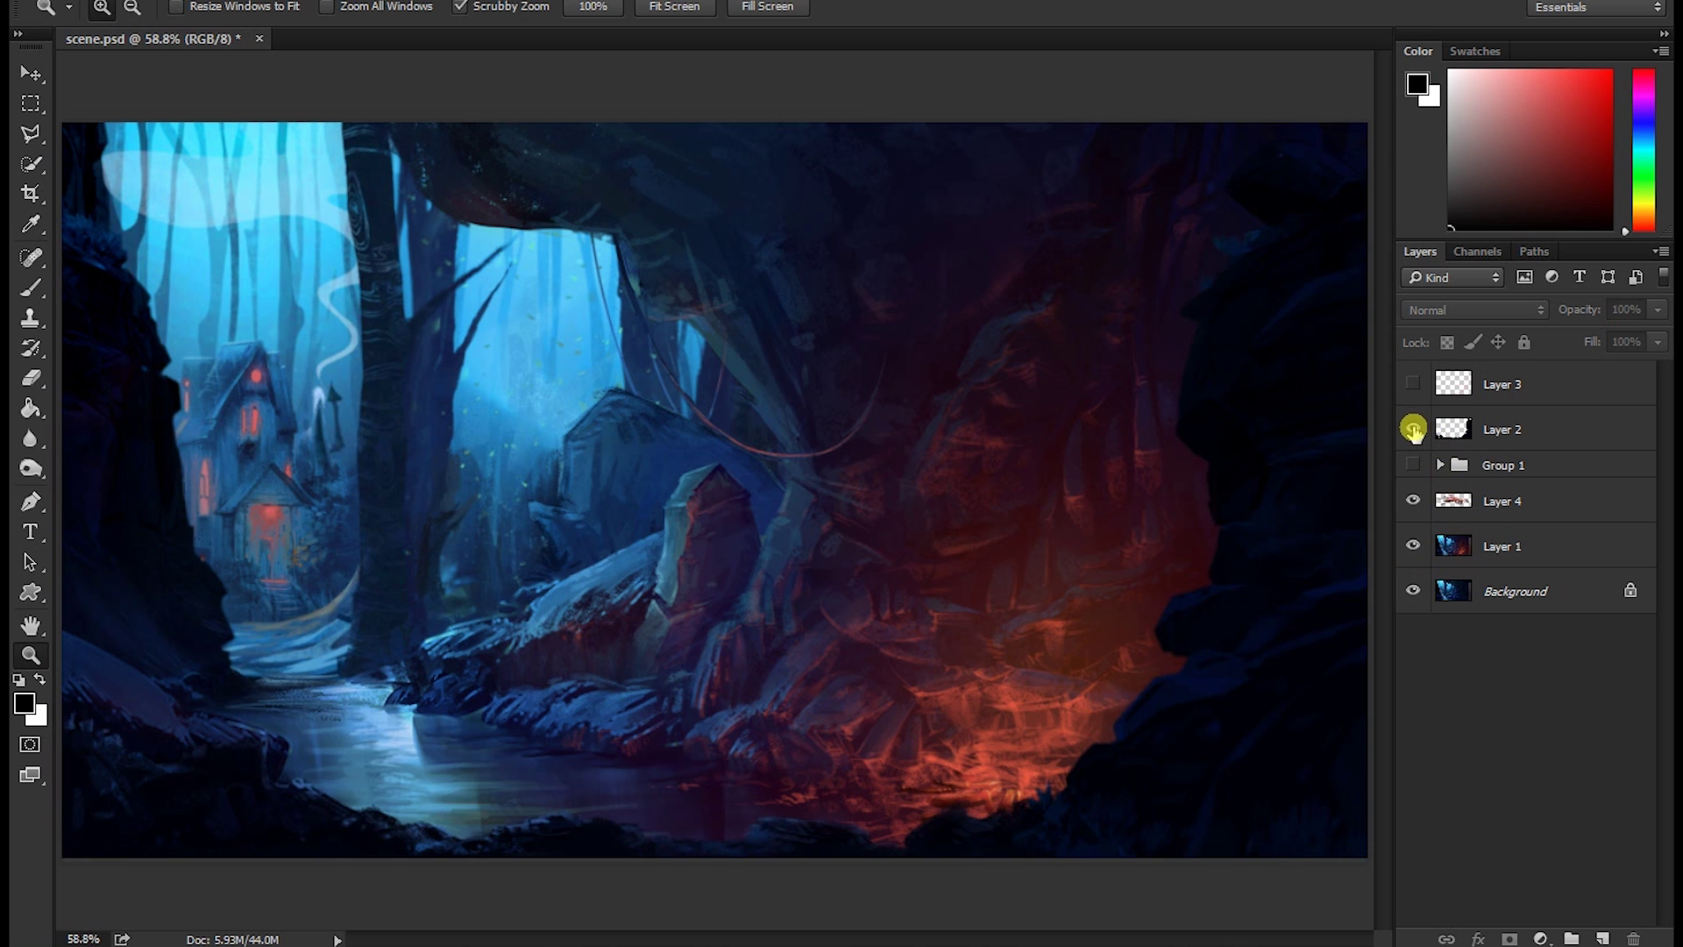
{"action": "left_click", "coordinate": [1414, 387]}
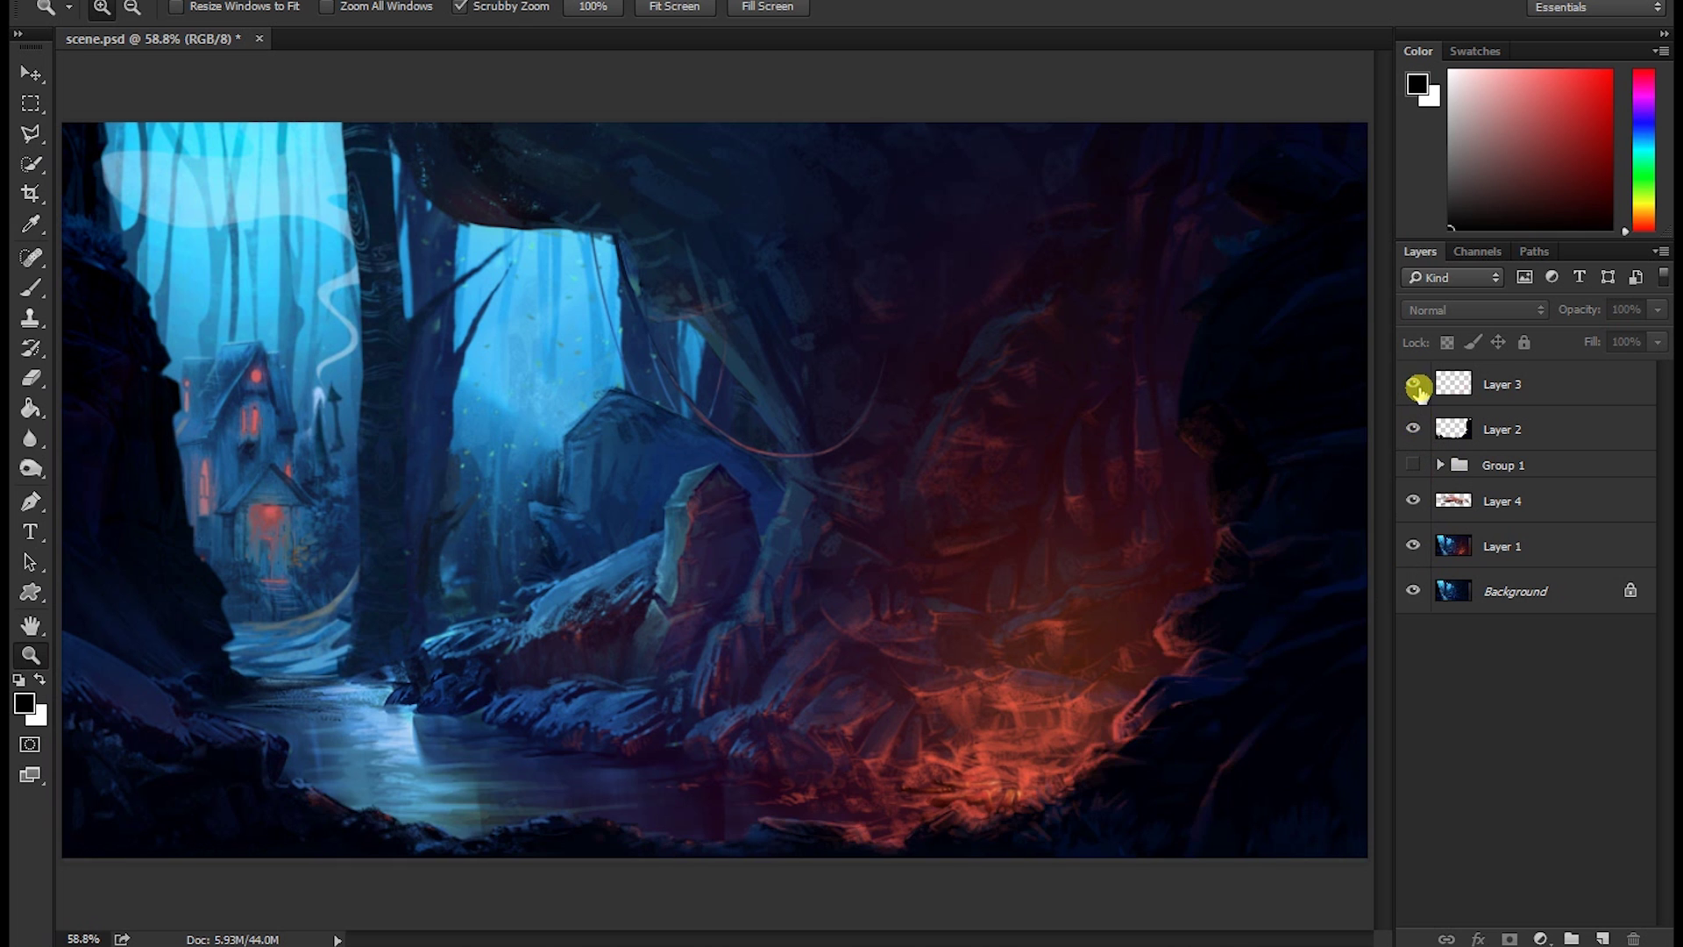
Step: Toggle Layer 3 to compare the foreground rocks with and without their fire highlights
{"action": "left_click", "coordinate": [1417, 384]}
{"action": "left_click", "coordinate": [1414, 385]}
{"action": "left_click", "coordinate": [1412, 385]}
{"action": "left_click", "coordinate": [1409, 386]}
{"action": "left_click", "coordinate": [1410, 385]}
{"action": "left_click", "coordinate": [1408, 384]}
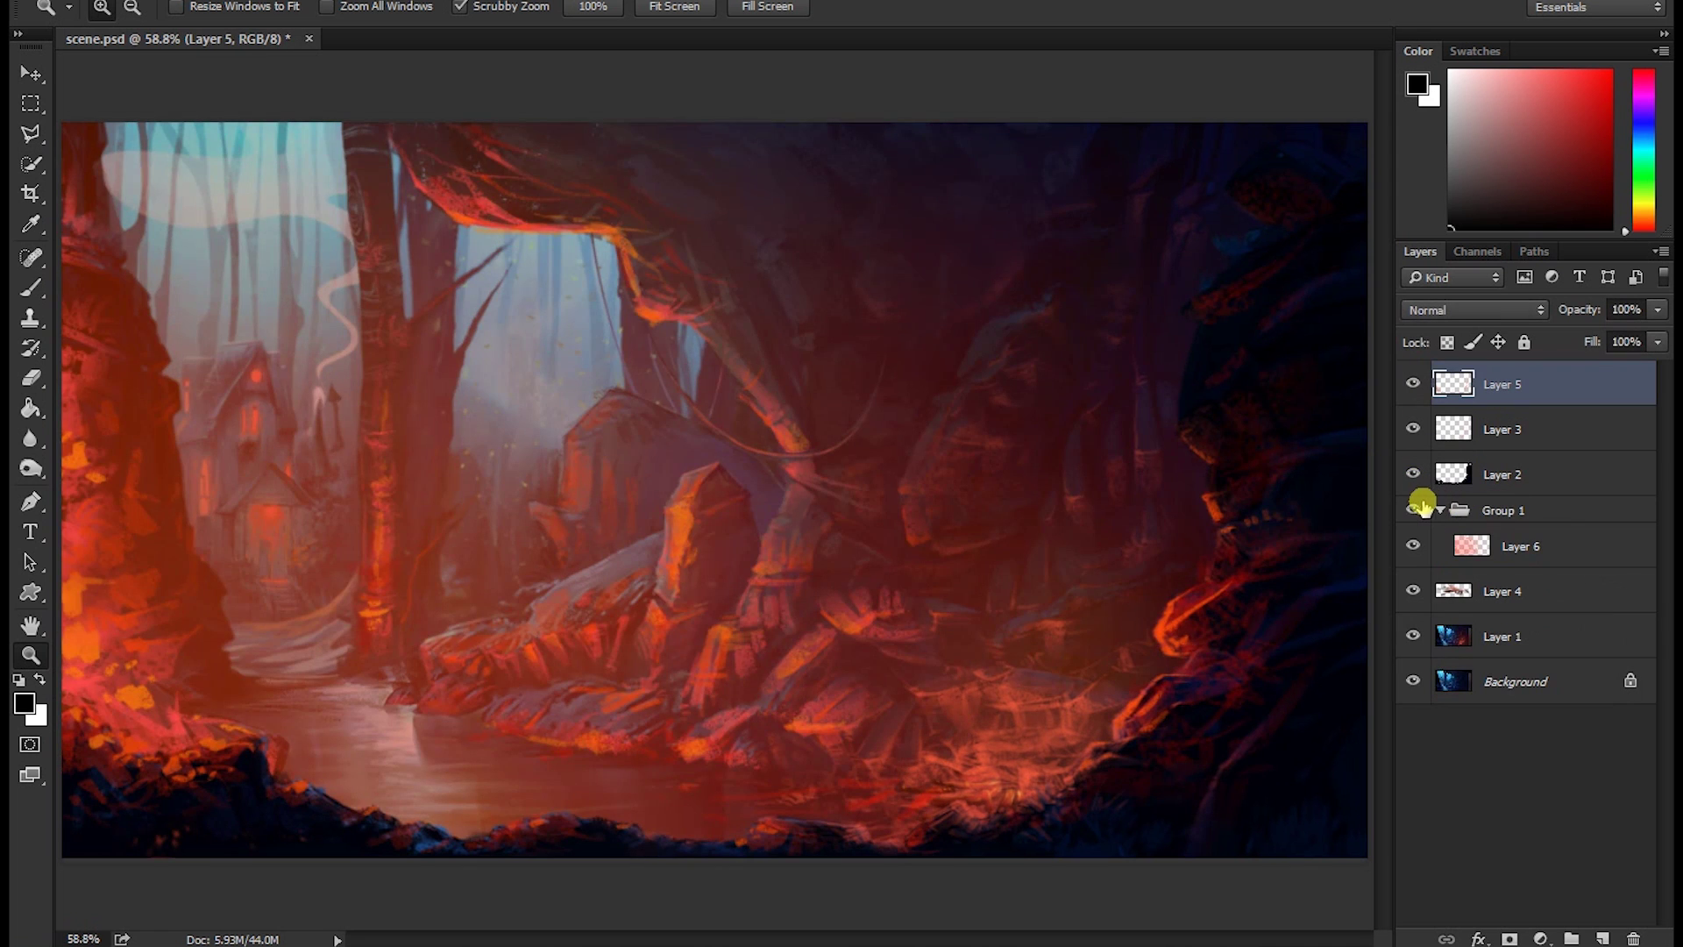
Step: Toggle Group 1 to compare the scene with and without the blast lighting on the background
{"action": "left_click", "coordinate": [1412, 509]}
{"action": "left_click", "coordinate": [1412, 510]}
{"action": "left_click", "coordinate": [1412, 510]}
{"action": "left_click", "coordinate": [1411, 510]}
Step: Move Layer 6 out of Group 1 and delete the emptied group
{"action": "left_click_drag", "start_coordinate": [1522, 550], "coordinate": [1518, 493]}
{"action": "left_click", "coordinate": [1516, 555]}
{"action": "key", "text": "Delete"}
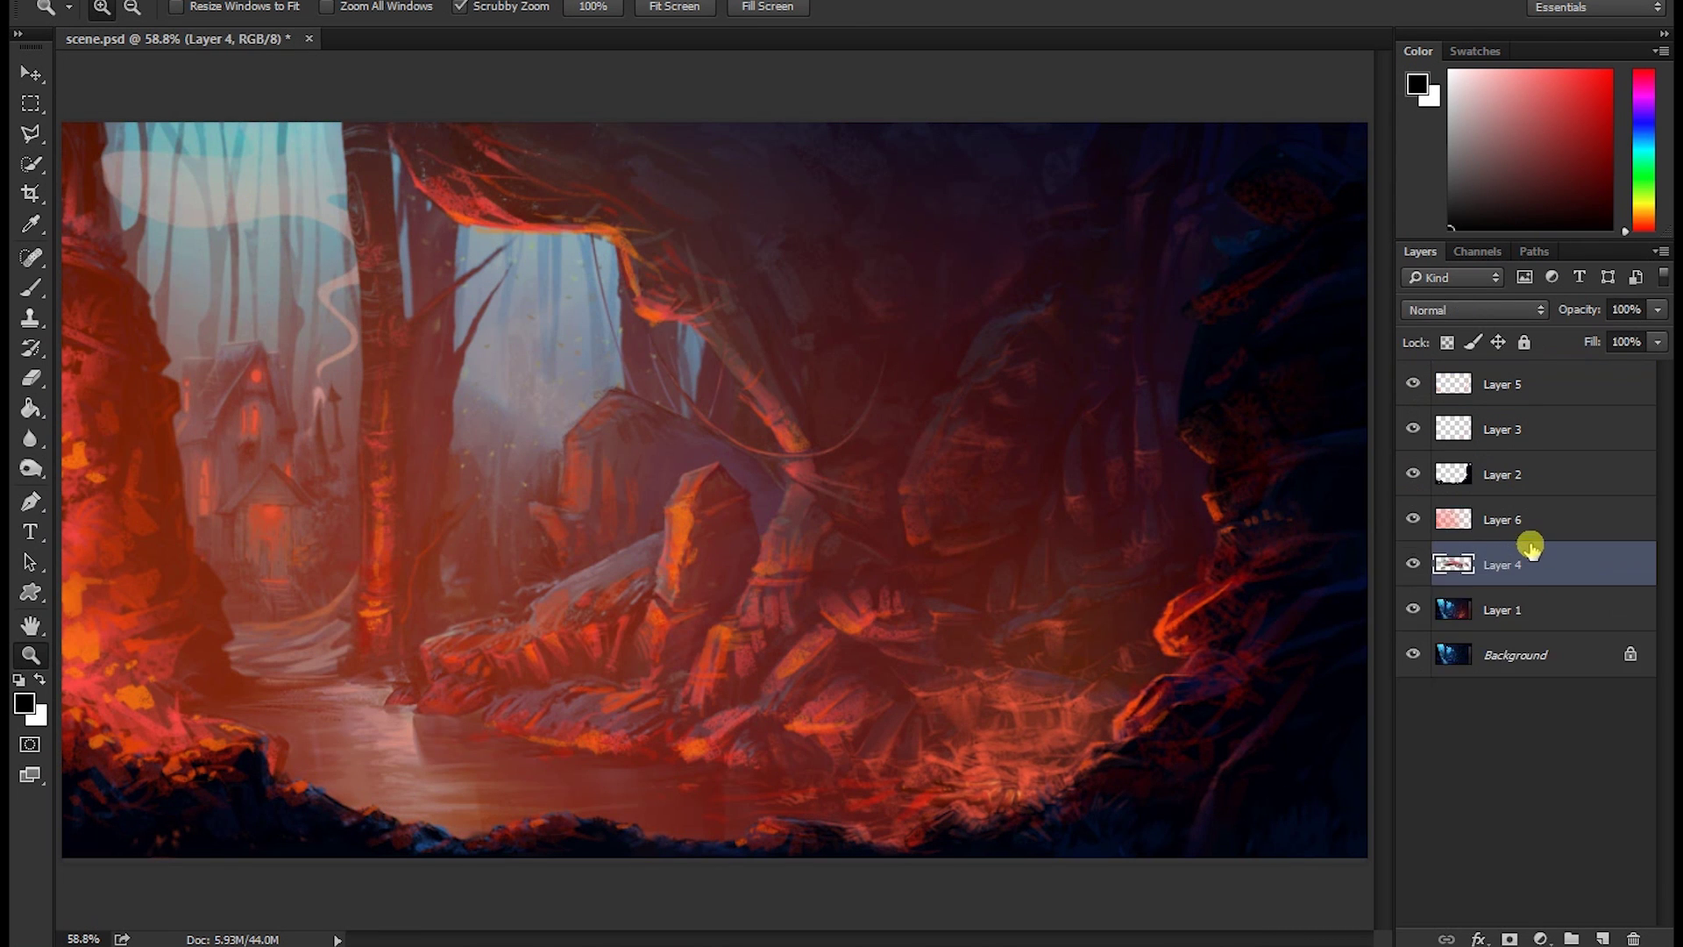
Step: Toggle Layer 6 and Layer 5 to compare the blast lighting, leaving both layers hidden
{"action": "left_click", "coordinate": [1417, 520]}
{"action": "left_click", "coordinate": [1410, 519]}
{"action": "left_click", "coordinate": [1410, 390]}
{"action": "left_click", "coordinate": [1416, 388]}
{"action": "left_click", "coordinate": [1413, 384]}
{"action": "left_click", "coordinate": [1414, 519]}
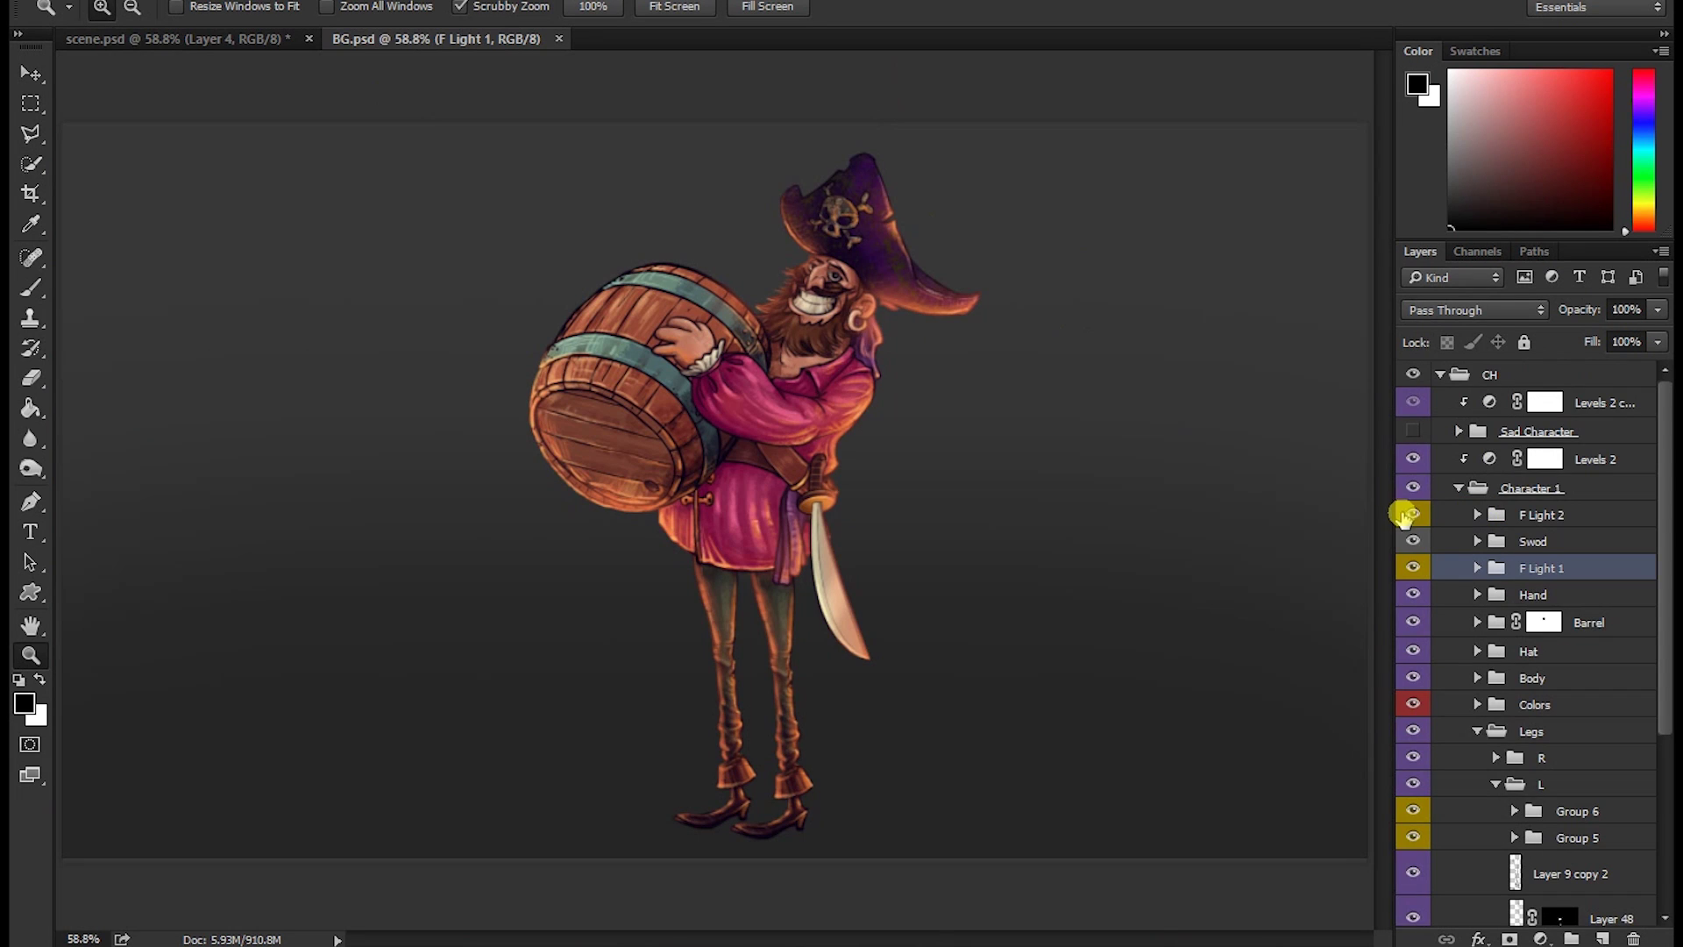
Step: In BG.psd, hide the F Light 2 and F Light 1 groups of Character 1
{"action": "left_click", "coordinate": [1413, 515]}
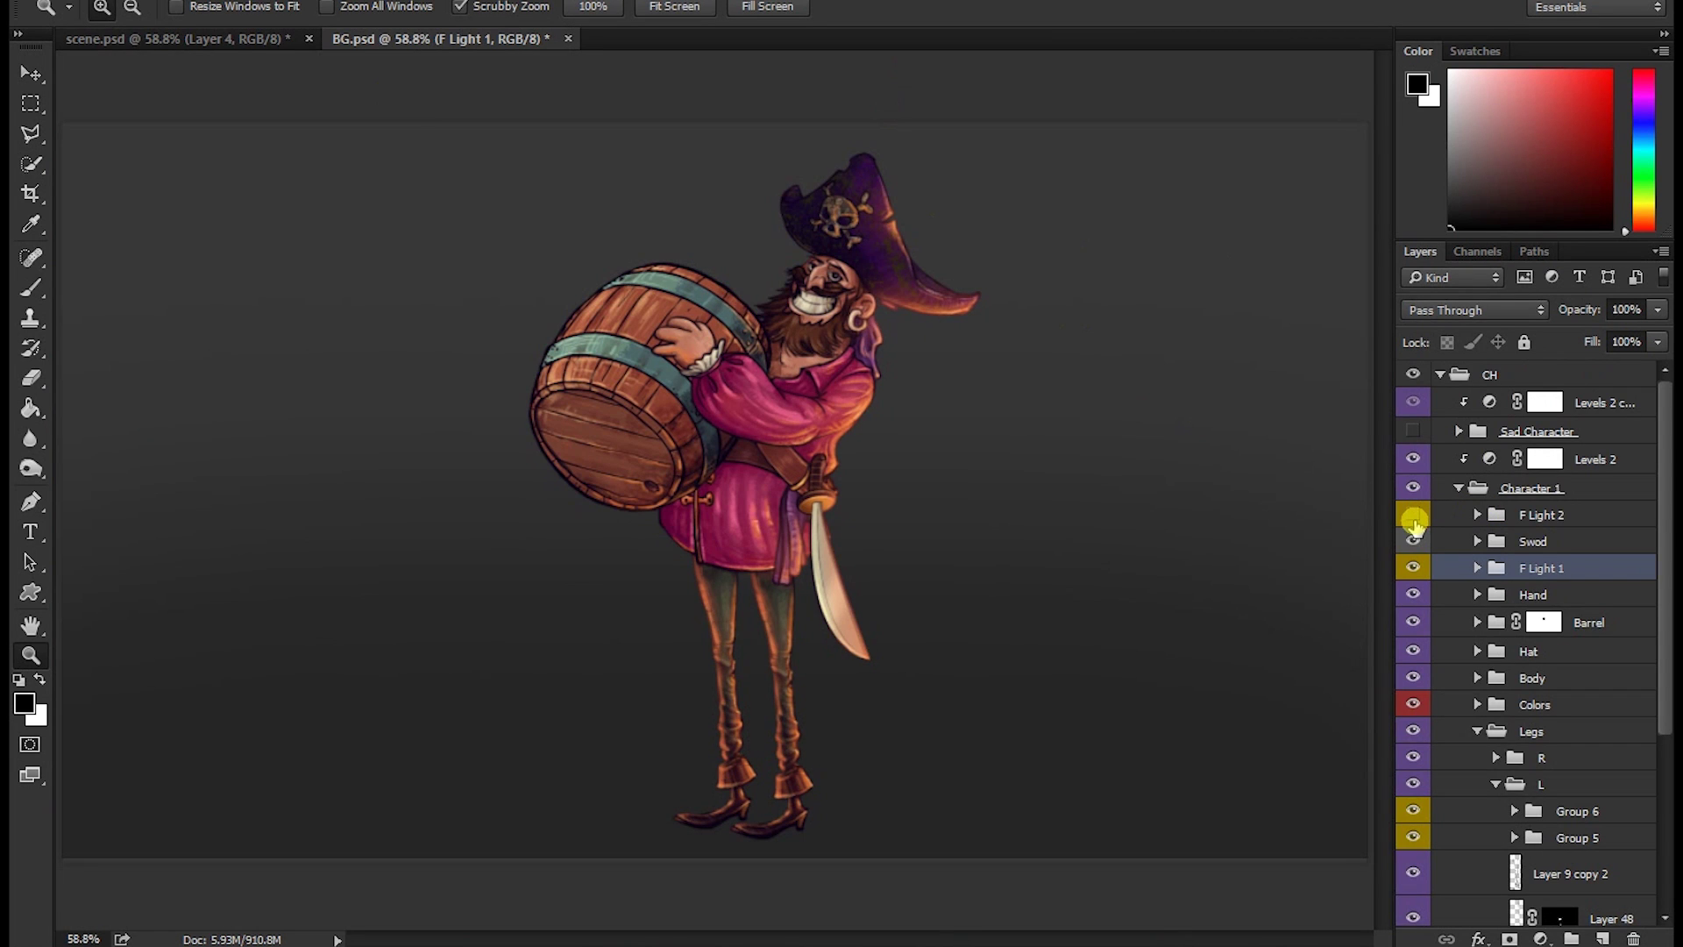
{"action": "left_click", "coordinate": [1412, 519]}
{"action": "left_click", "coordinate": [1410, 519]}
{"action": "left_click", "coordinate": [1410, 569]}
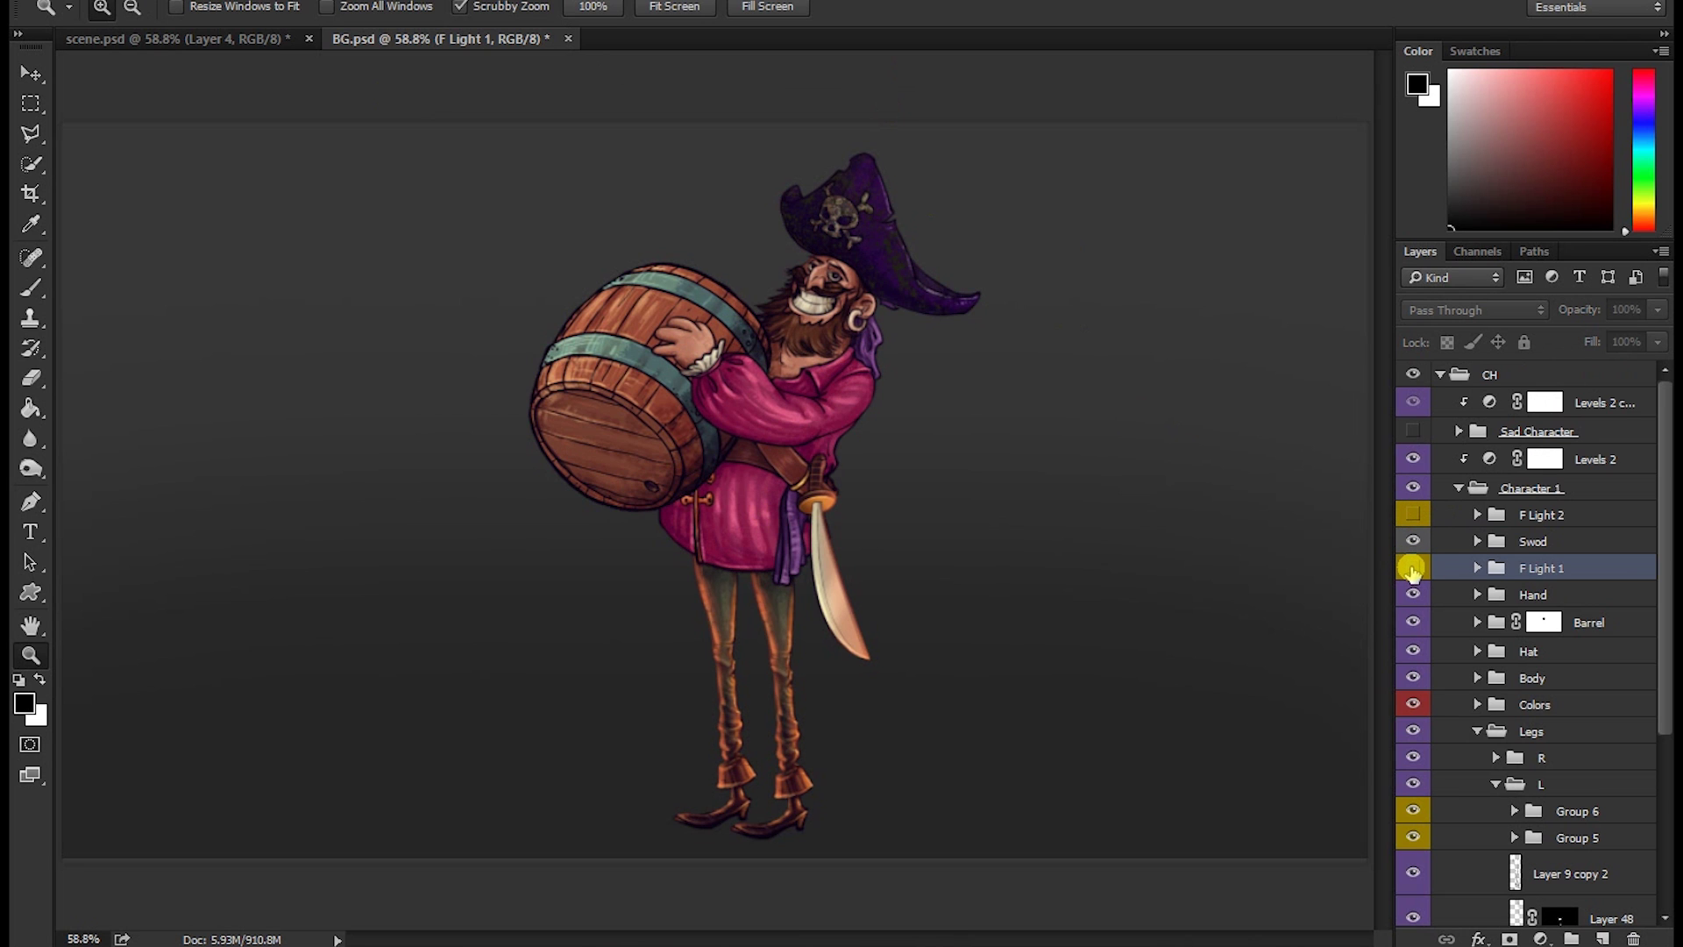
Step: Toggle the F Light 1 group to compare the pirate with and without its rim light
{"action": "left_click", "coordinate": [1414, 568]}
{"action": "left_click", "coordinate": [1416, 568]}
{"action": "left_click", "coordinate": [1414, 568]}
{"action": "left_click", "coordinate": [1409, 569]}
{"action": "left_click", "coordinate": [1414, 568]}
{"action": "left_click", "coordinate": [1414, 568]}
Step: Hide the light layers Group 6 and Group 5 inside the L leg group
{"action": "left_click", "coordinate": [1415, 813]}
{"action": "left_click", "coordinate": [1416, 812]}
{"action": "left_click", "coordinate": [1414, 815]}
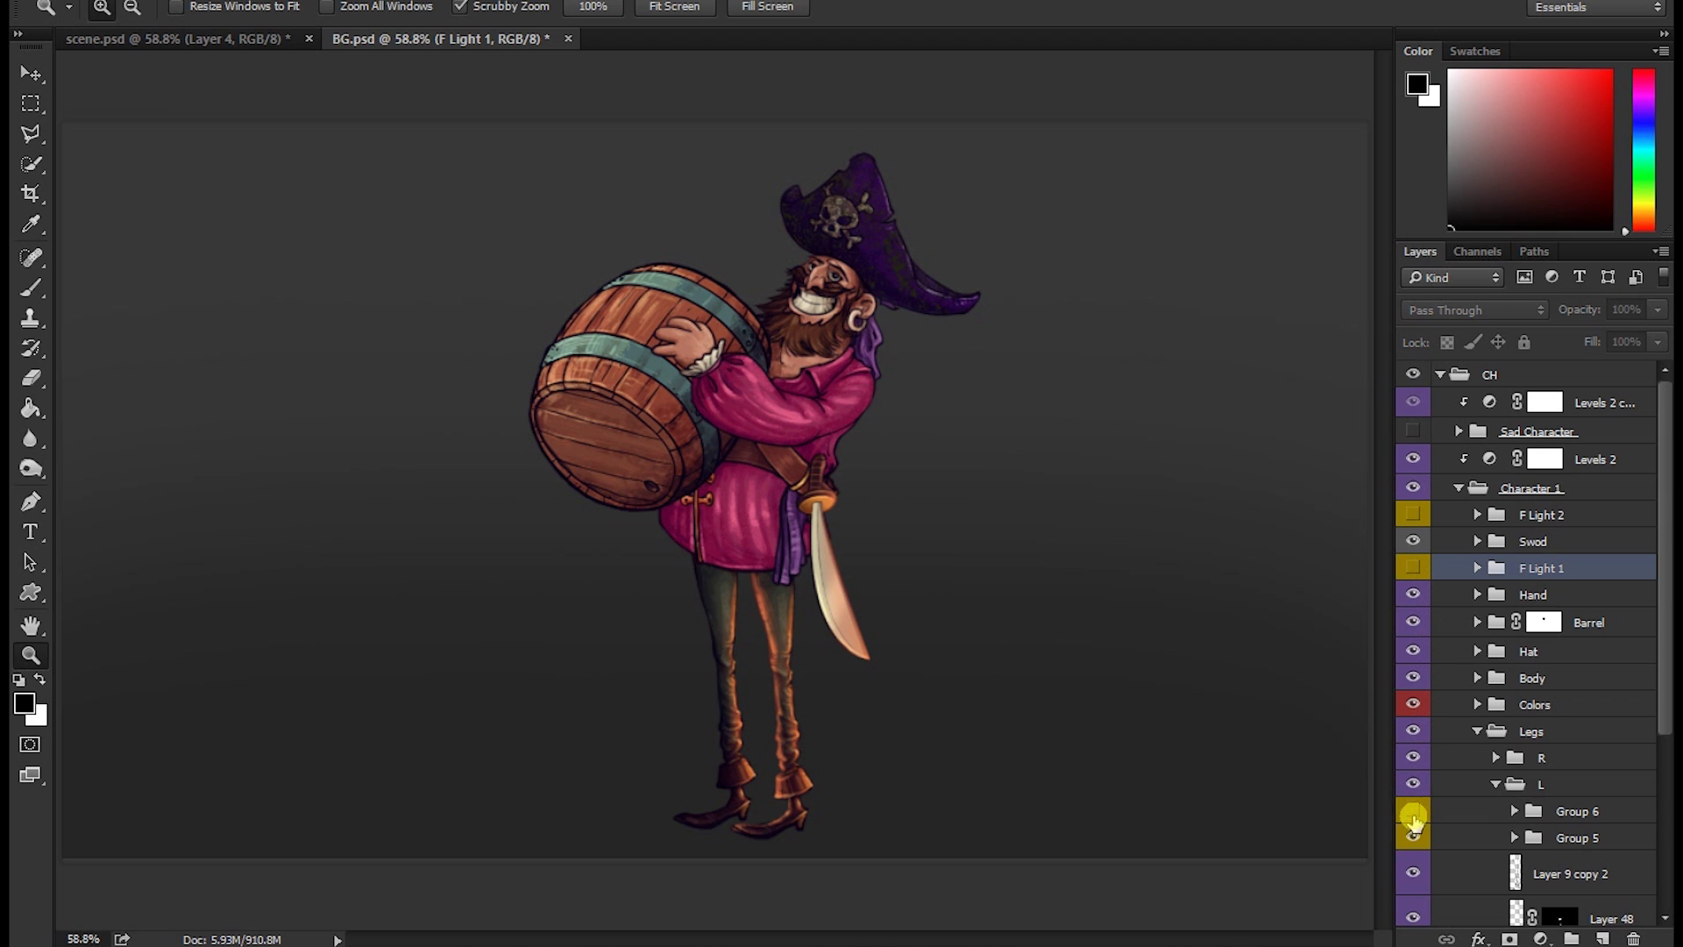
{"action": "left_click", "coordinate": [1415, 840]}
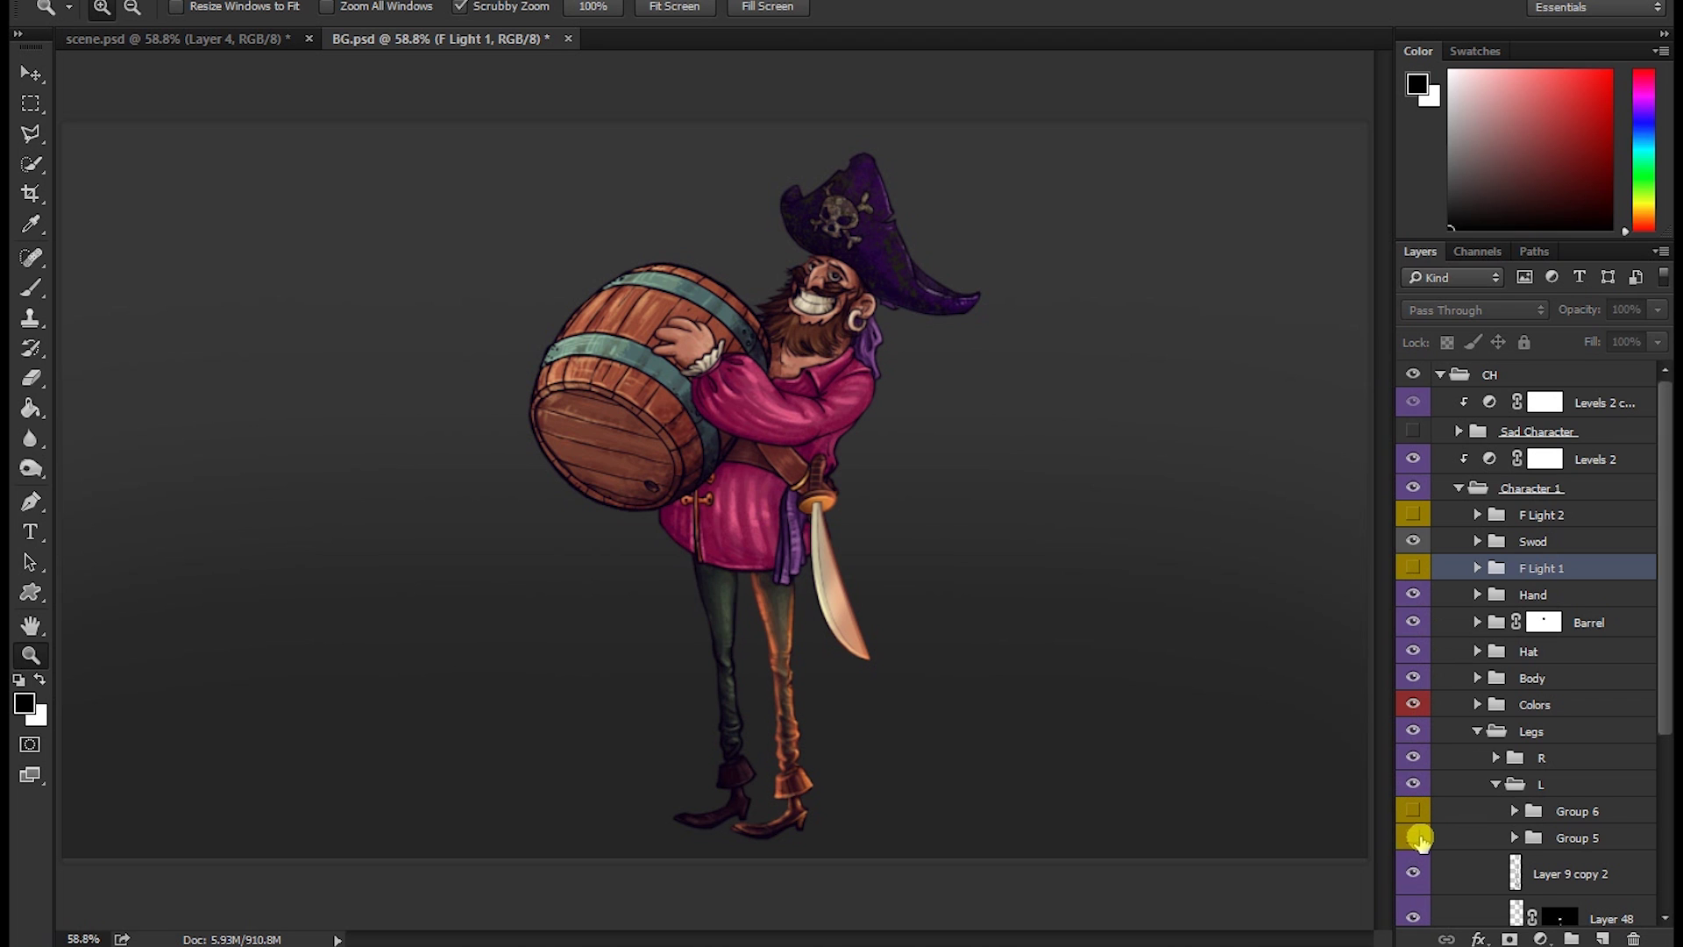
Step: Hide the light layers Group 6 and Group 5 inside the R leg group of Character 1
{"action": "left_click", "coordinate": [1494, 759]}
{"action": "left_click", "coordinate": [1415, 784]}
{"action": "left_click", "coordinate": [1414, 812]}
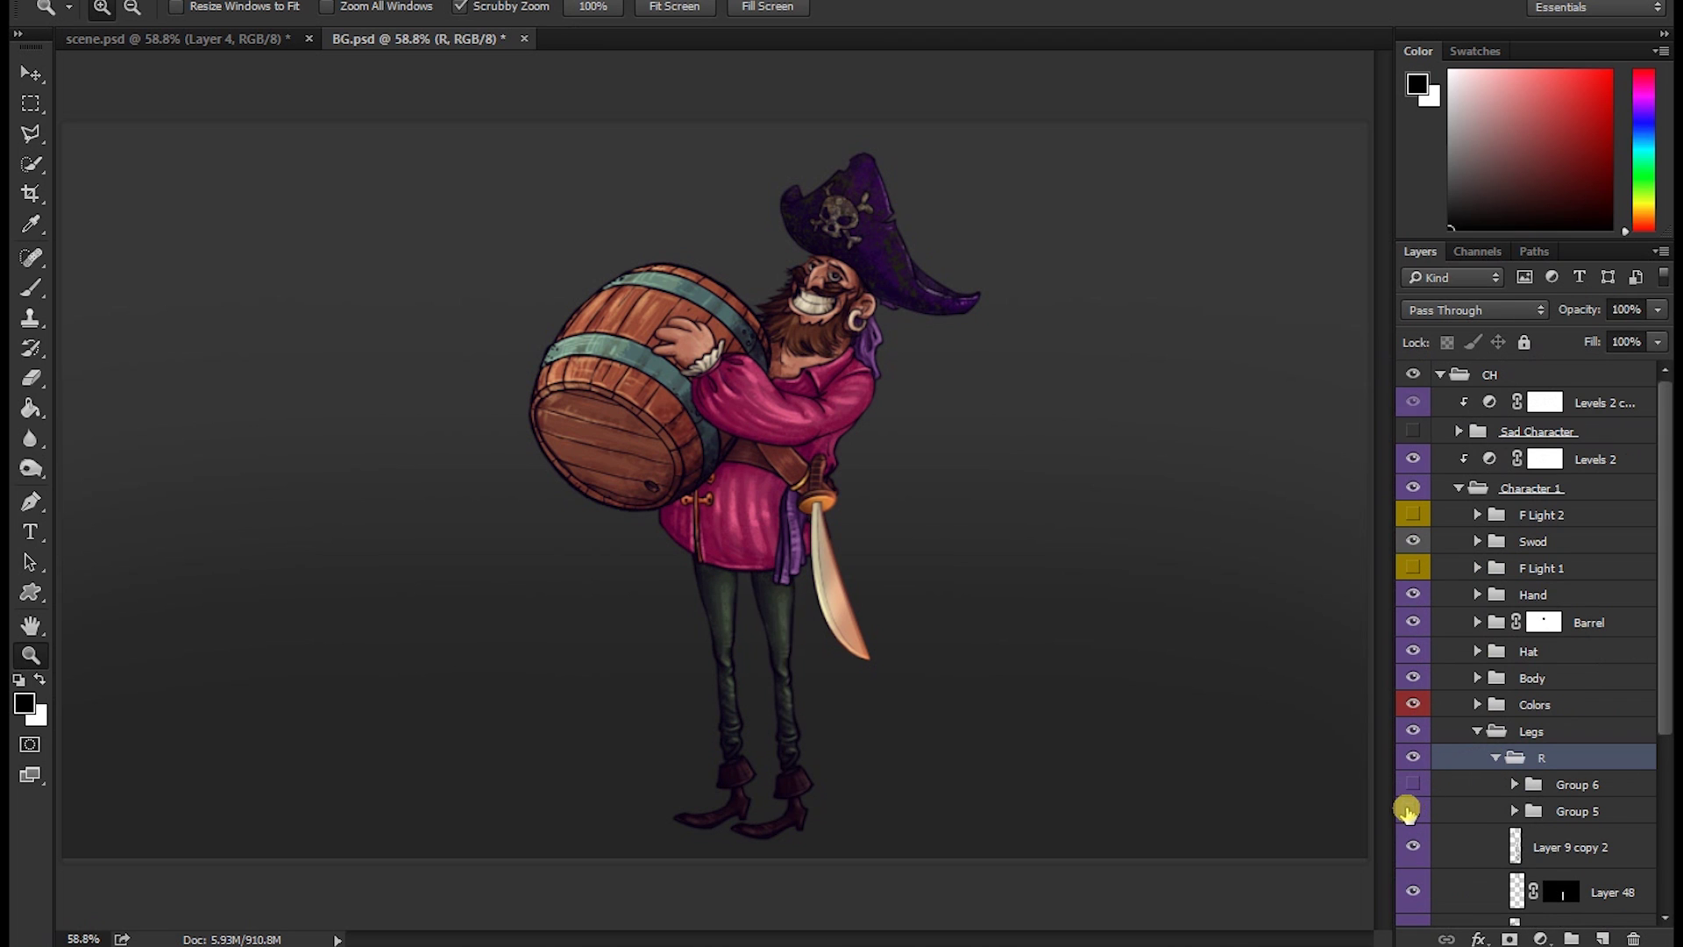
Step: Hide the Lights group of Sad Character and toggle its Dark group to compare the shading, leaving Dark visible
{"action": "left_click", "coordinate": [1415, 457]}
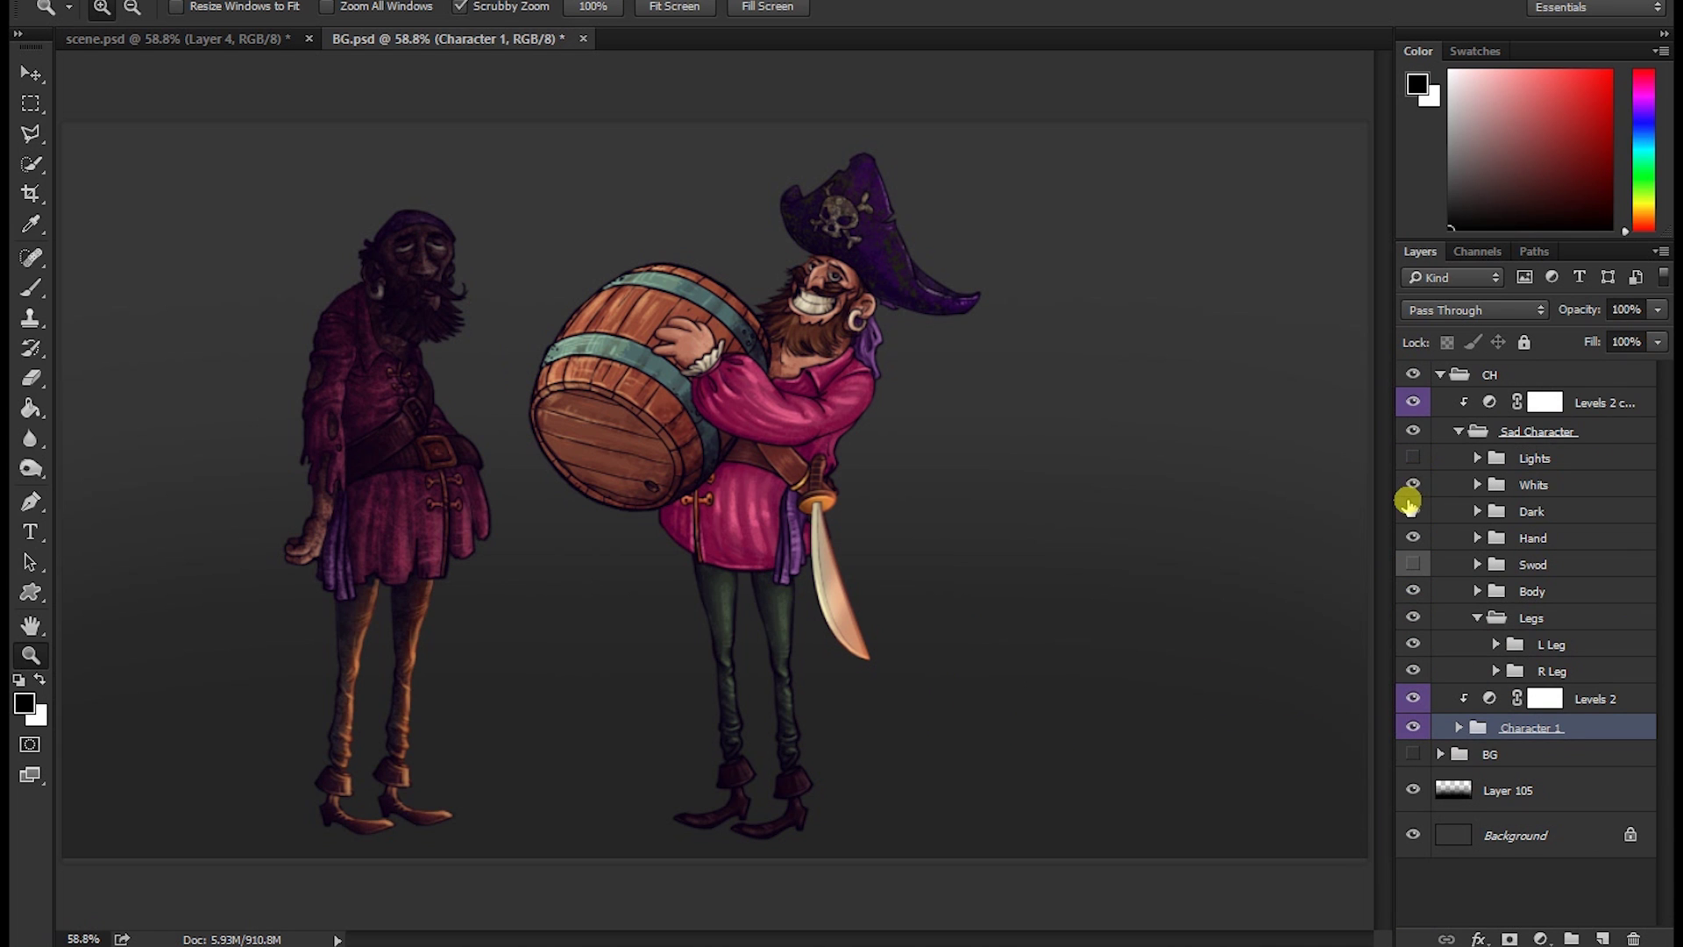
{"action": "left_click", "coordinate": [1409, 510]}
{"action": "left_click", "coordinate": [1410, 508]}
{"action": "left_click", "coordinate": [1409, 509]}
{"action": "left_click", "coordinate": [1410, 509]}
Step: Hide the Light groups inside the L Leg and R Leg groups of Sad Character
{"action": "left_click", "coordinate": [1496, 644]}
{"action": "left_click", "coordinate": [1414, 673]}
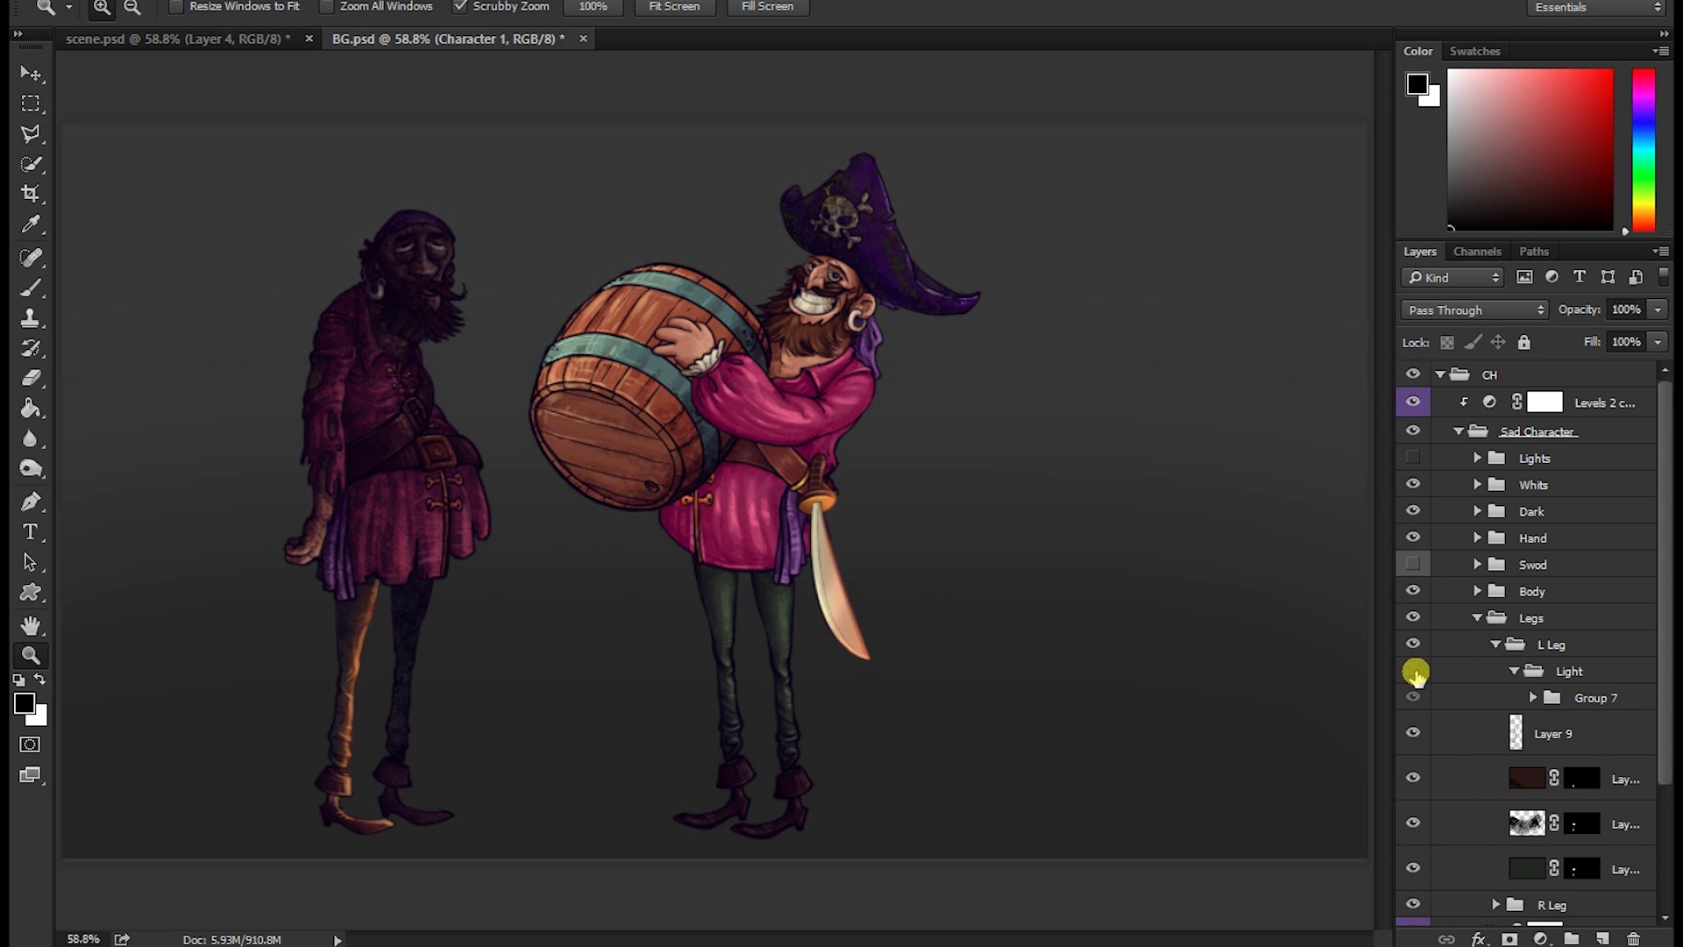
{"action": "left_click", "coordinate": [1495, 644]}
{"action": "left_click", "coordinate": [1496, 670]}
{"action": "left_click", "coordinate": [1407, 700]}
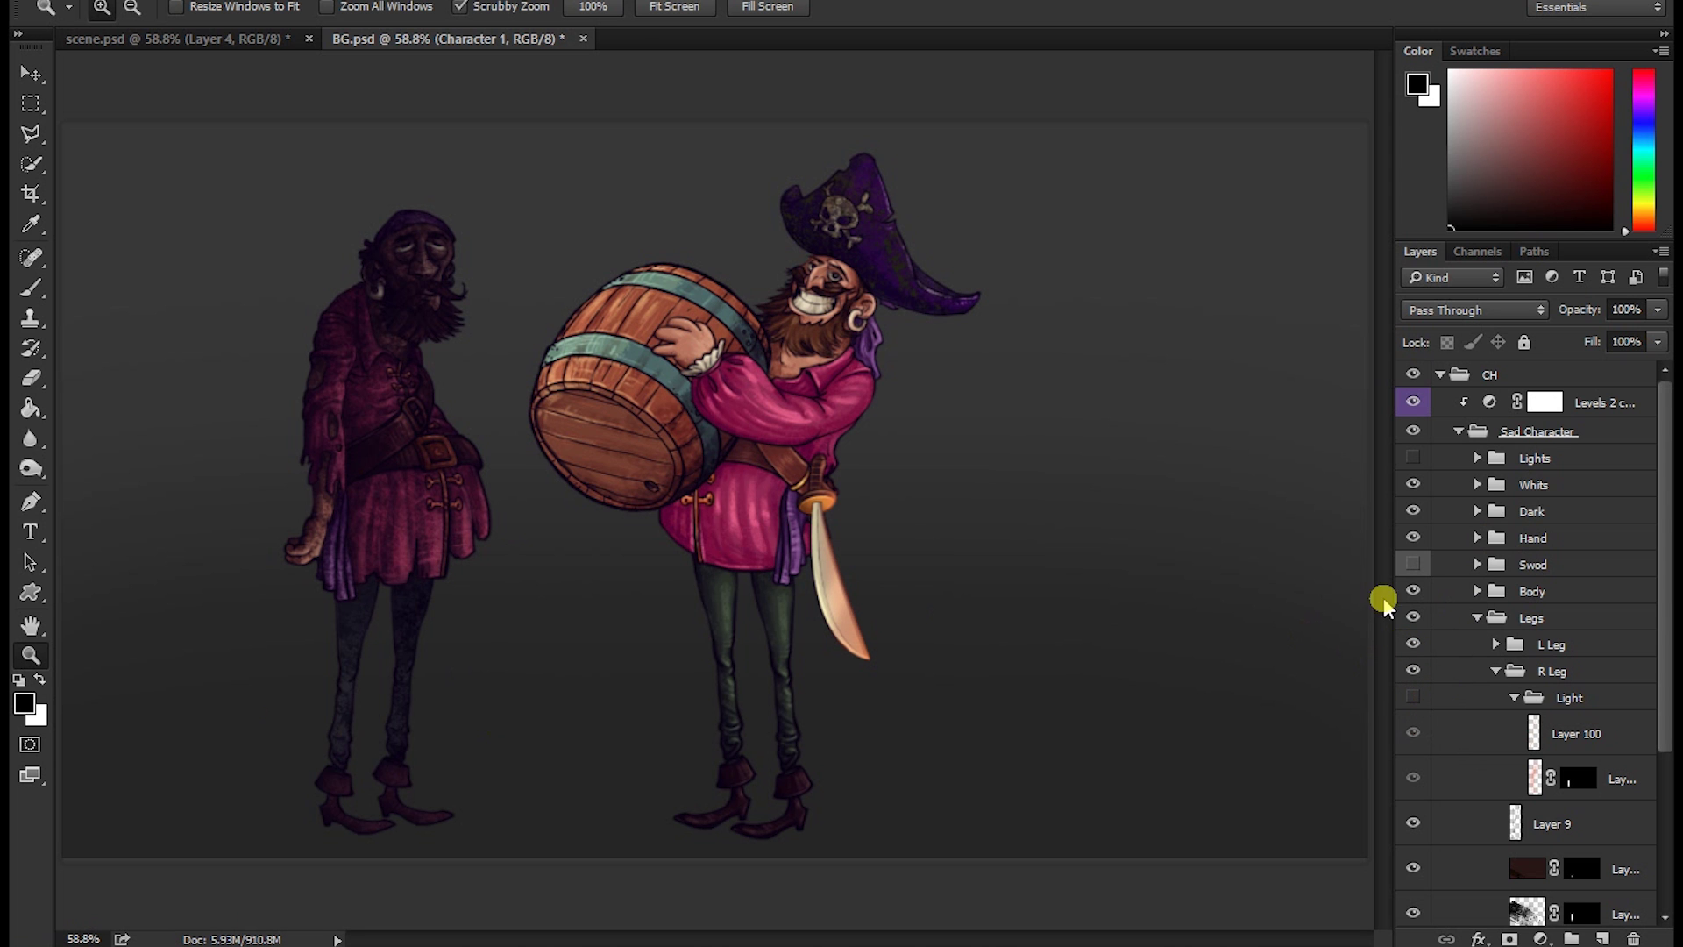
Step: Close BG.psd, switch to OpenToonz and import BG.jpg from the Files folder into frame 1 of the first column
{"action": "left_click", "coordinate": [581, 39]}
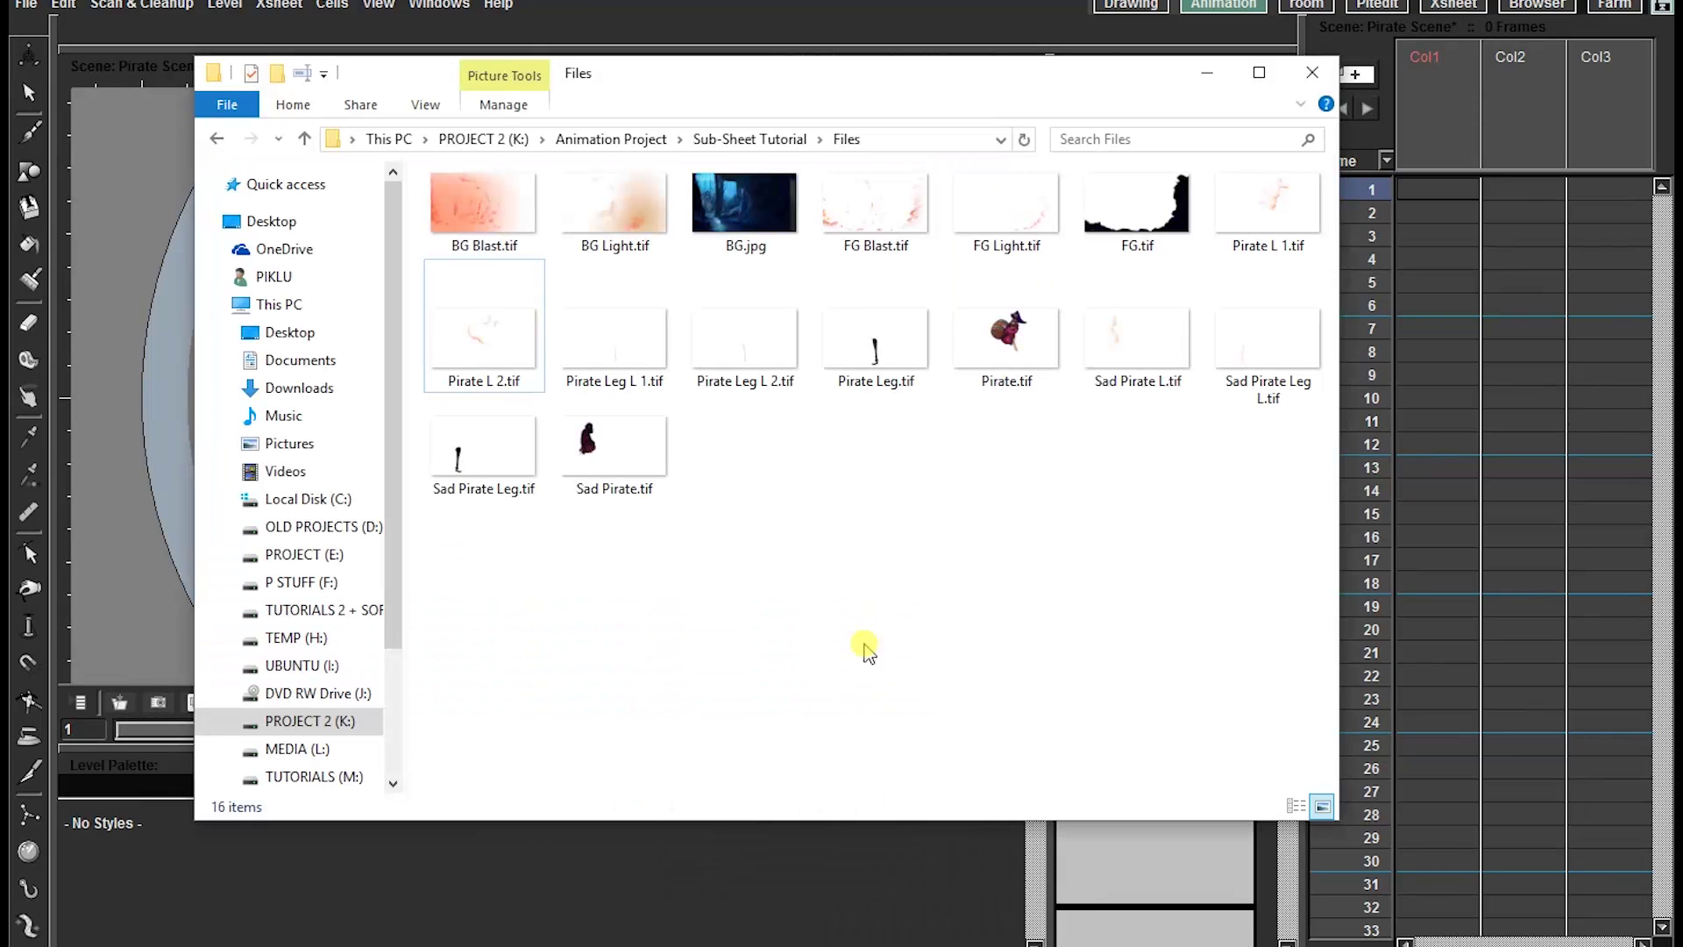
{"action": "left_click_drag", "start_coordinate": [752, 188], "coordinate": [1438, 190]}
{"action": "scroll", "coordinate": [789, 315], "scroll_direction": "down", "scroll_amount": 6}
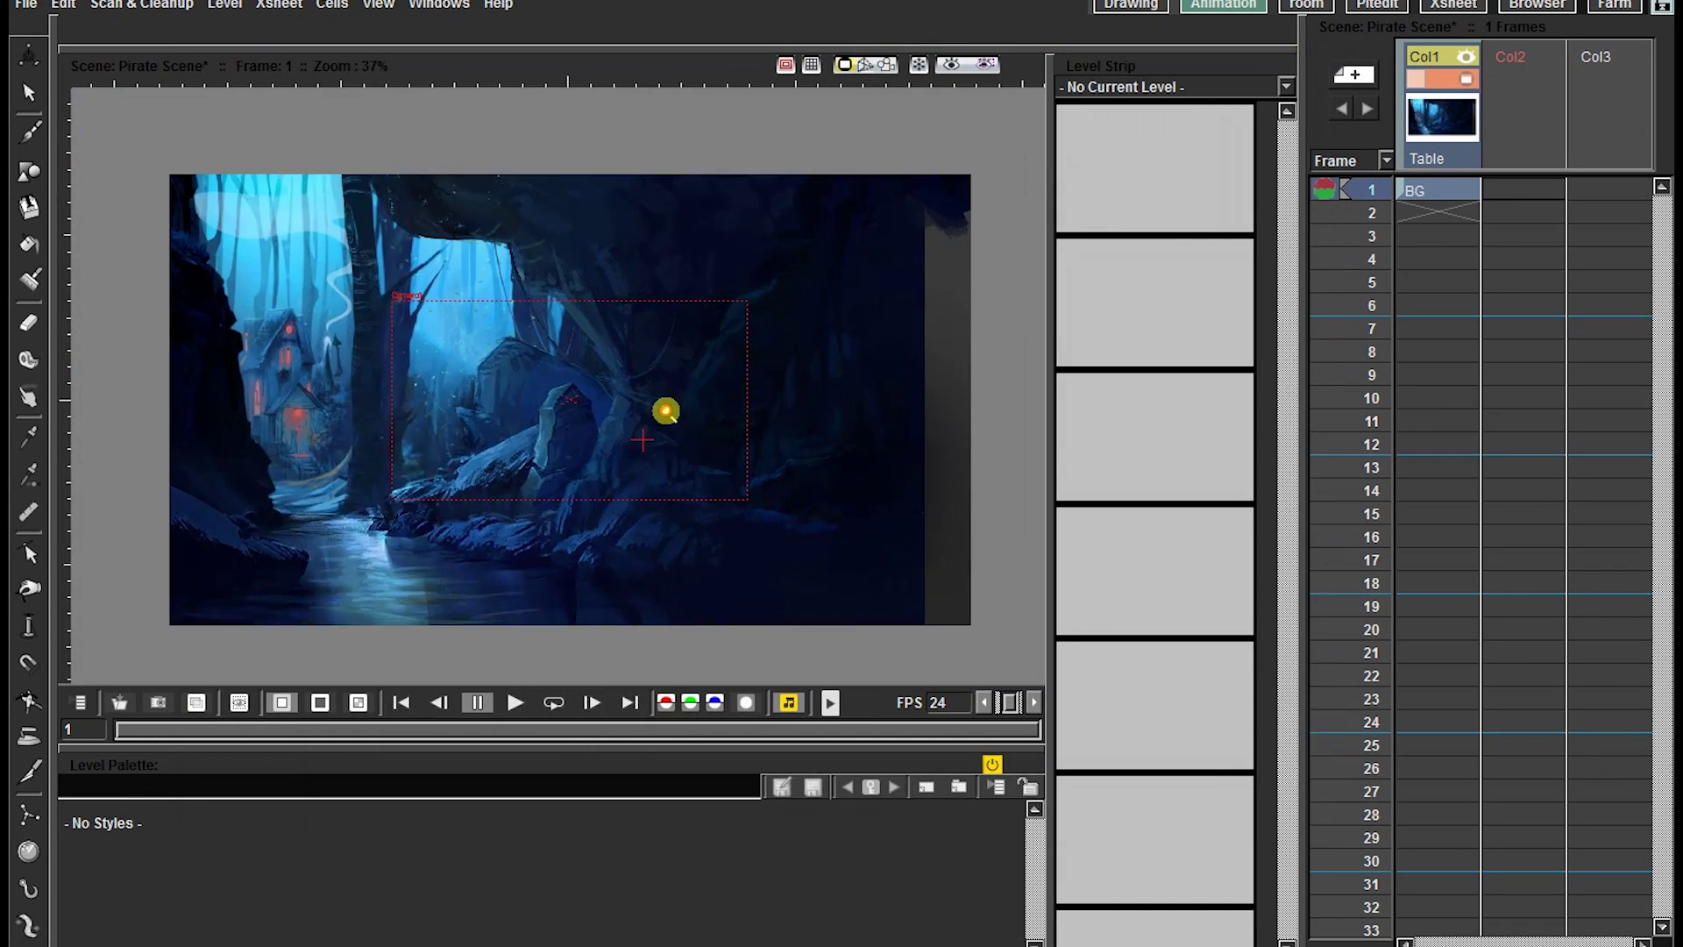
{"action": "scroll", "coordinate": [645, 430], "scroll_direction": "up", "scroll_amount": 1}
Step: Import BG Light.tif and BG Blast.tif into frame 1 of the second and third columns
{"action": "mouse_move", "coordinate": [684, 939]}
{"action": "left_click", "coordinate": [733, 864]}
{"action": "left_click_drag", "start_coordinate": [576, 231], "coordinate": [1522, 190]}
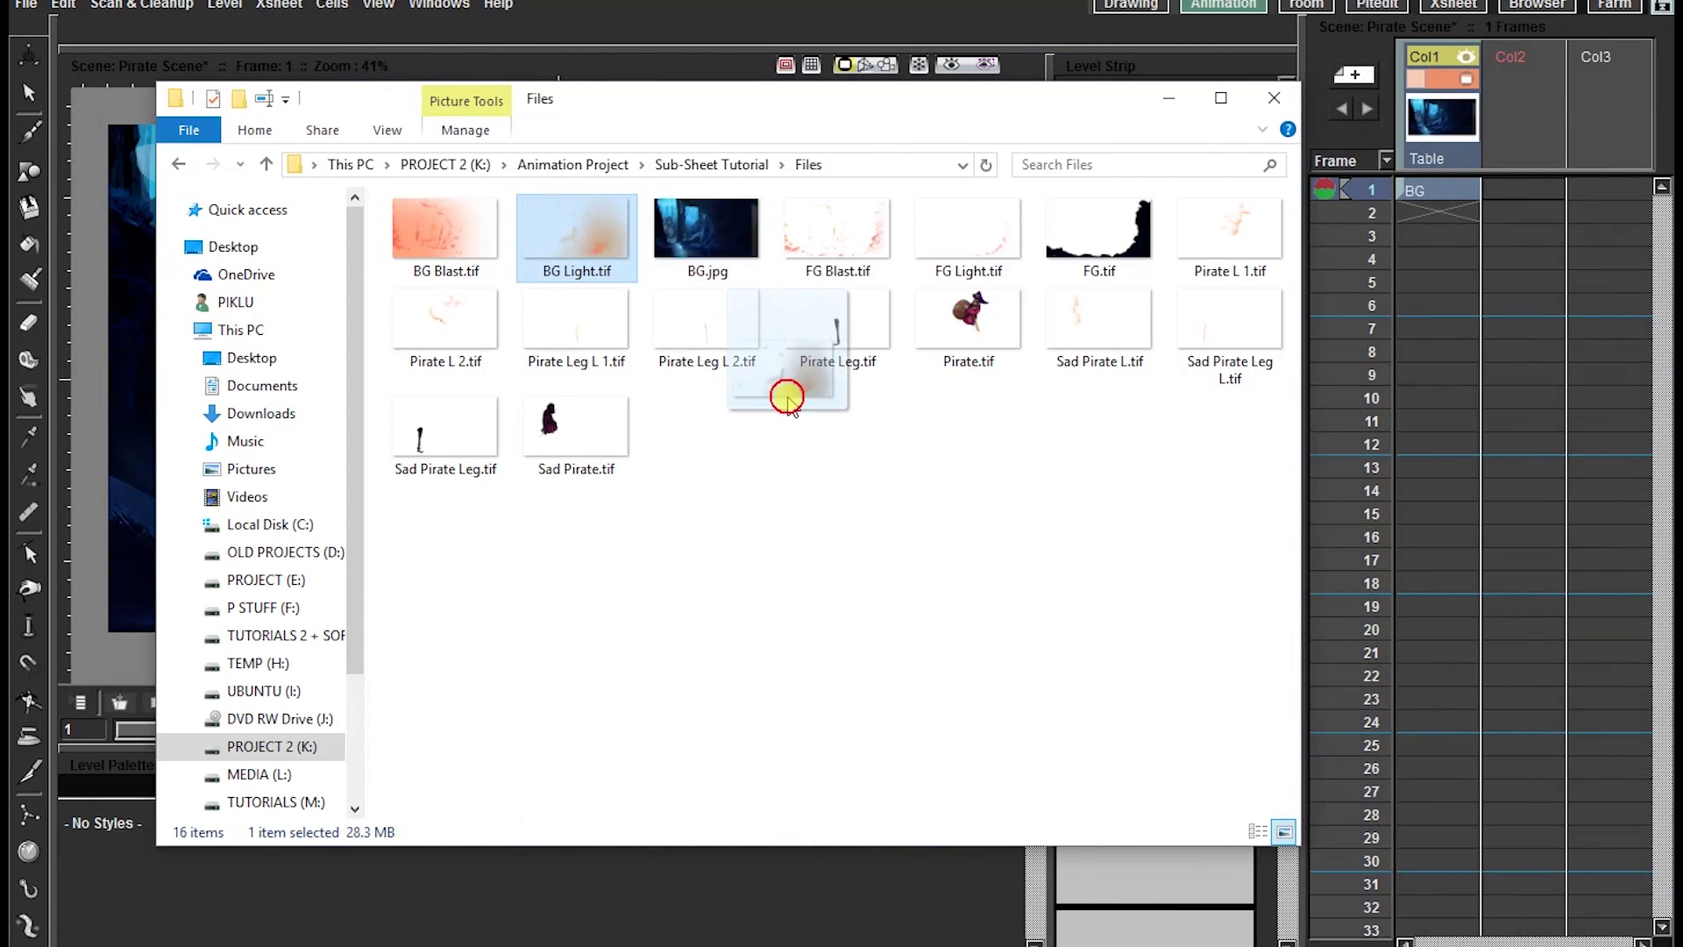
{"action": "left_click", "coordinate": [1557, 188]}
{"action": "left_click", "coordinate": [29, 56]}
{"action": "left_click", "coordinate": [218, 32]}
{"action": "left_click", "coordinate": [204, 81]}
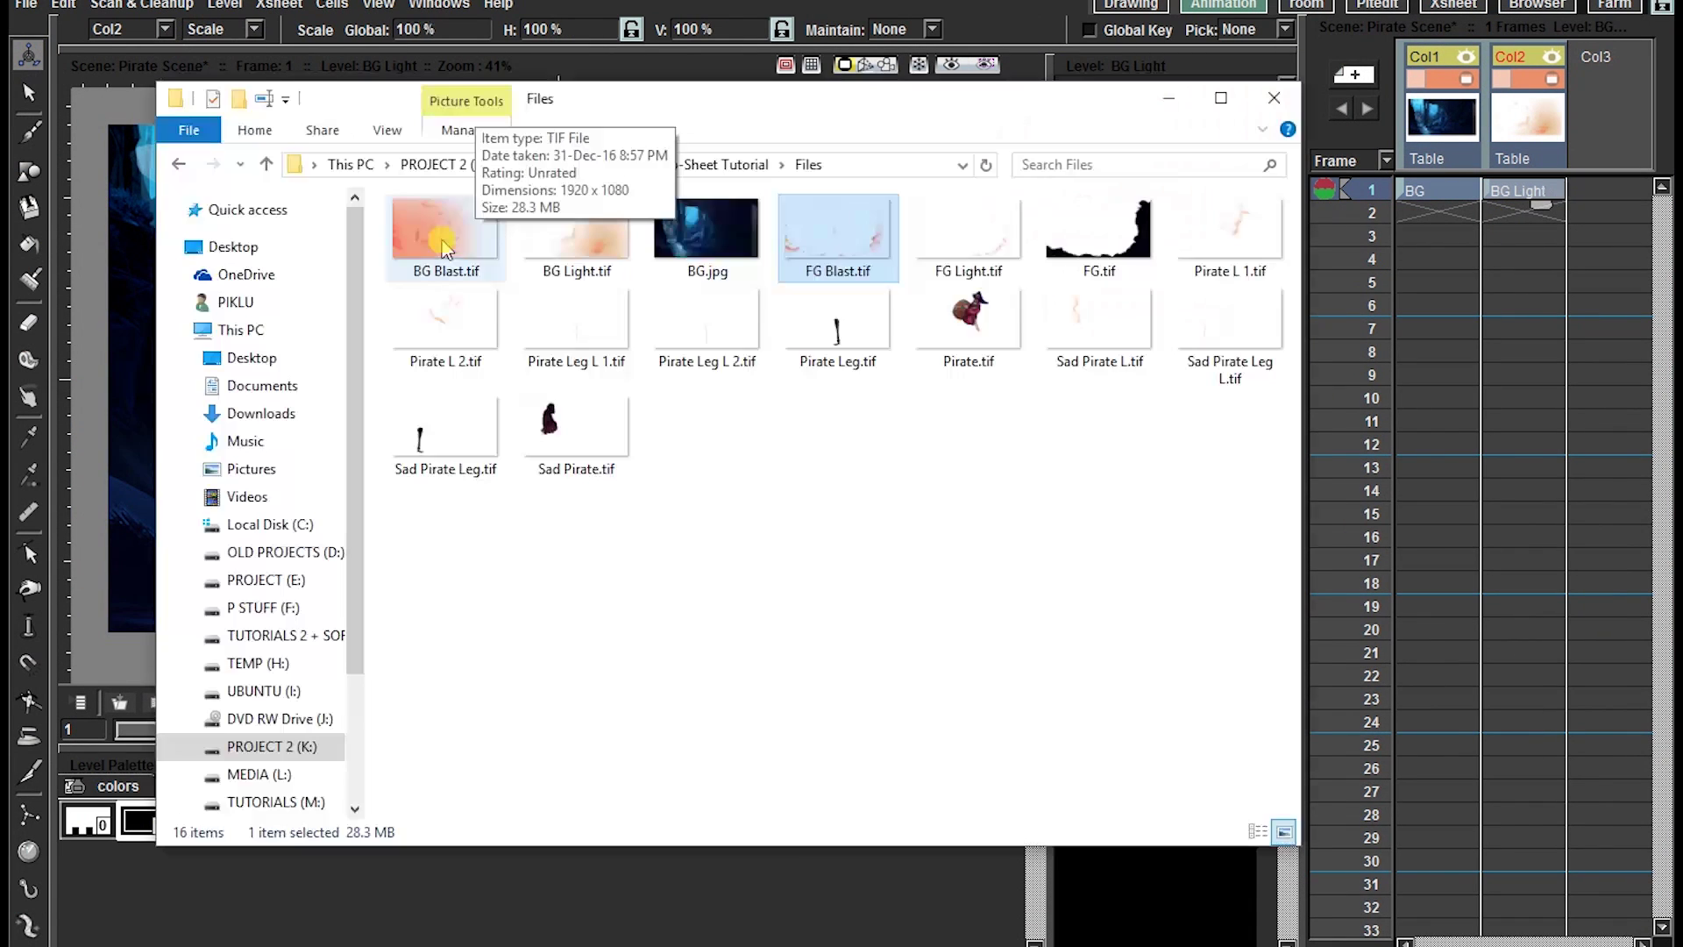
{"action": "left_click_drag", "start_coordinate": [446, 230], "coordinate": [1588, 195]}
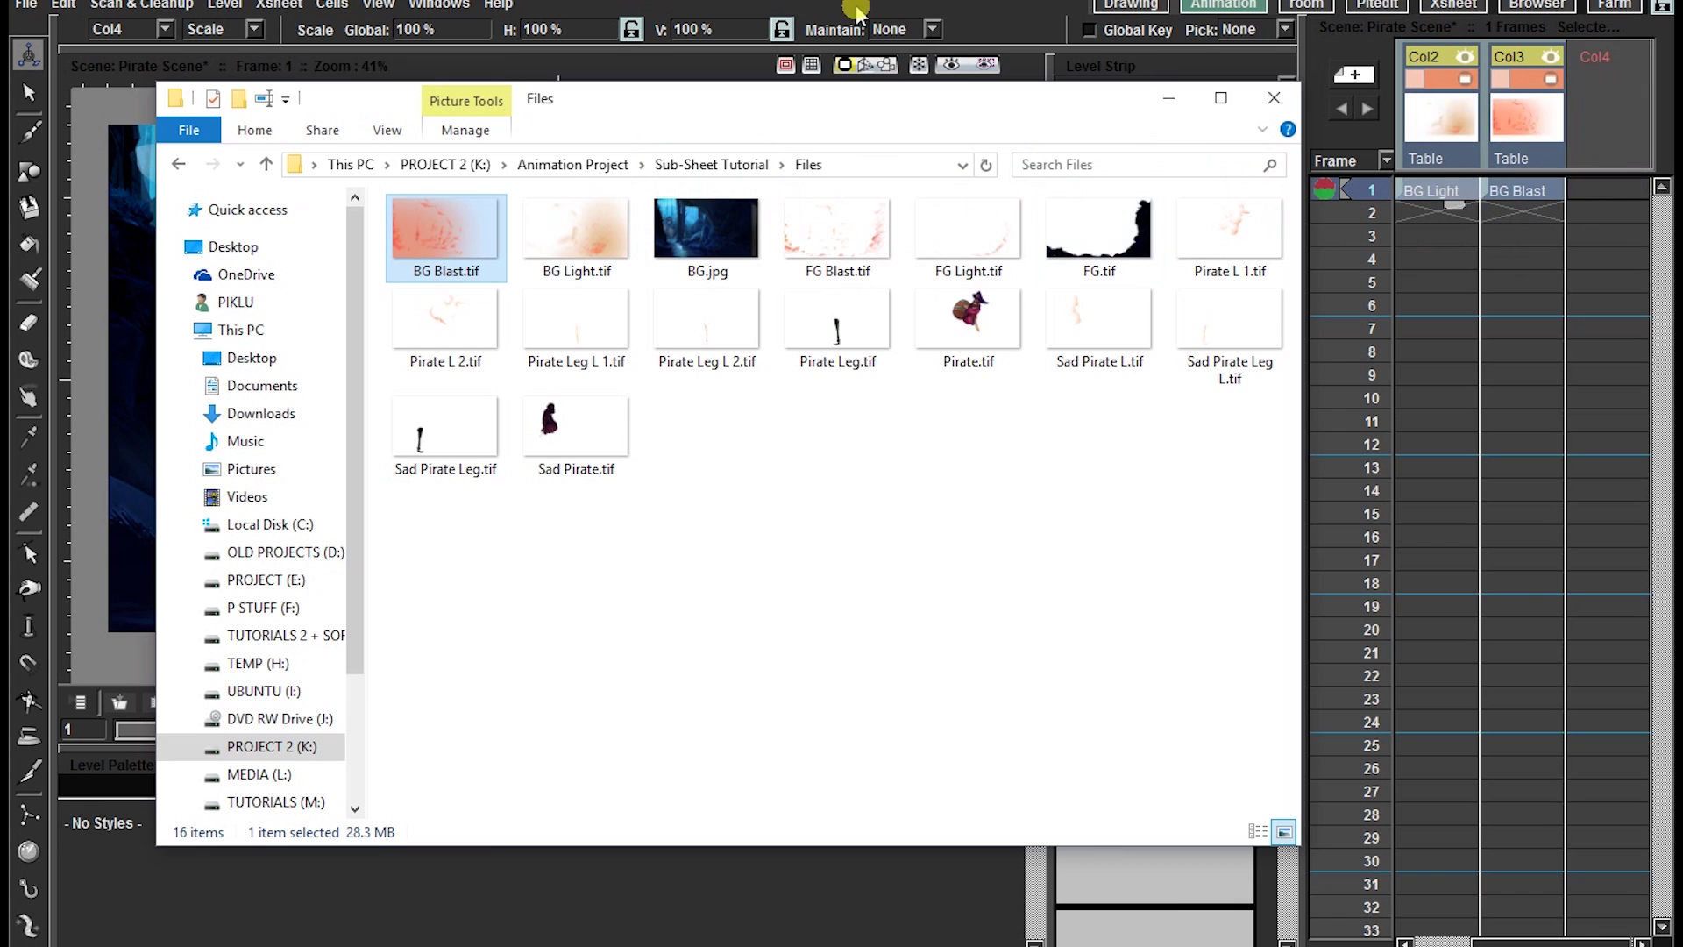
Step: Scale the BG and BG Light columns freehand so that both images fit the camera frame
{"action": "left_click", "coordinate": [853, 2]}
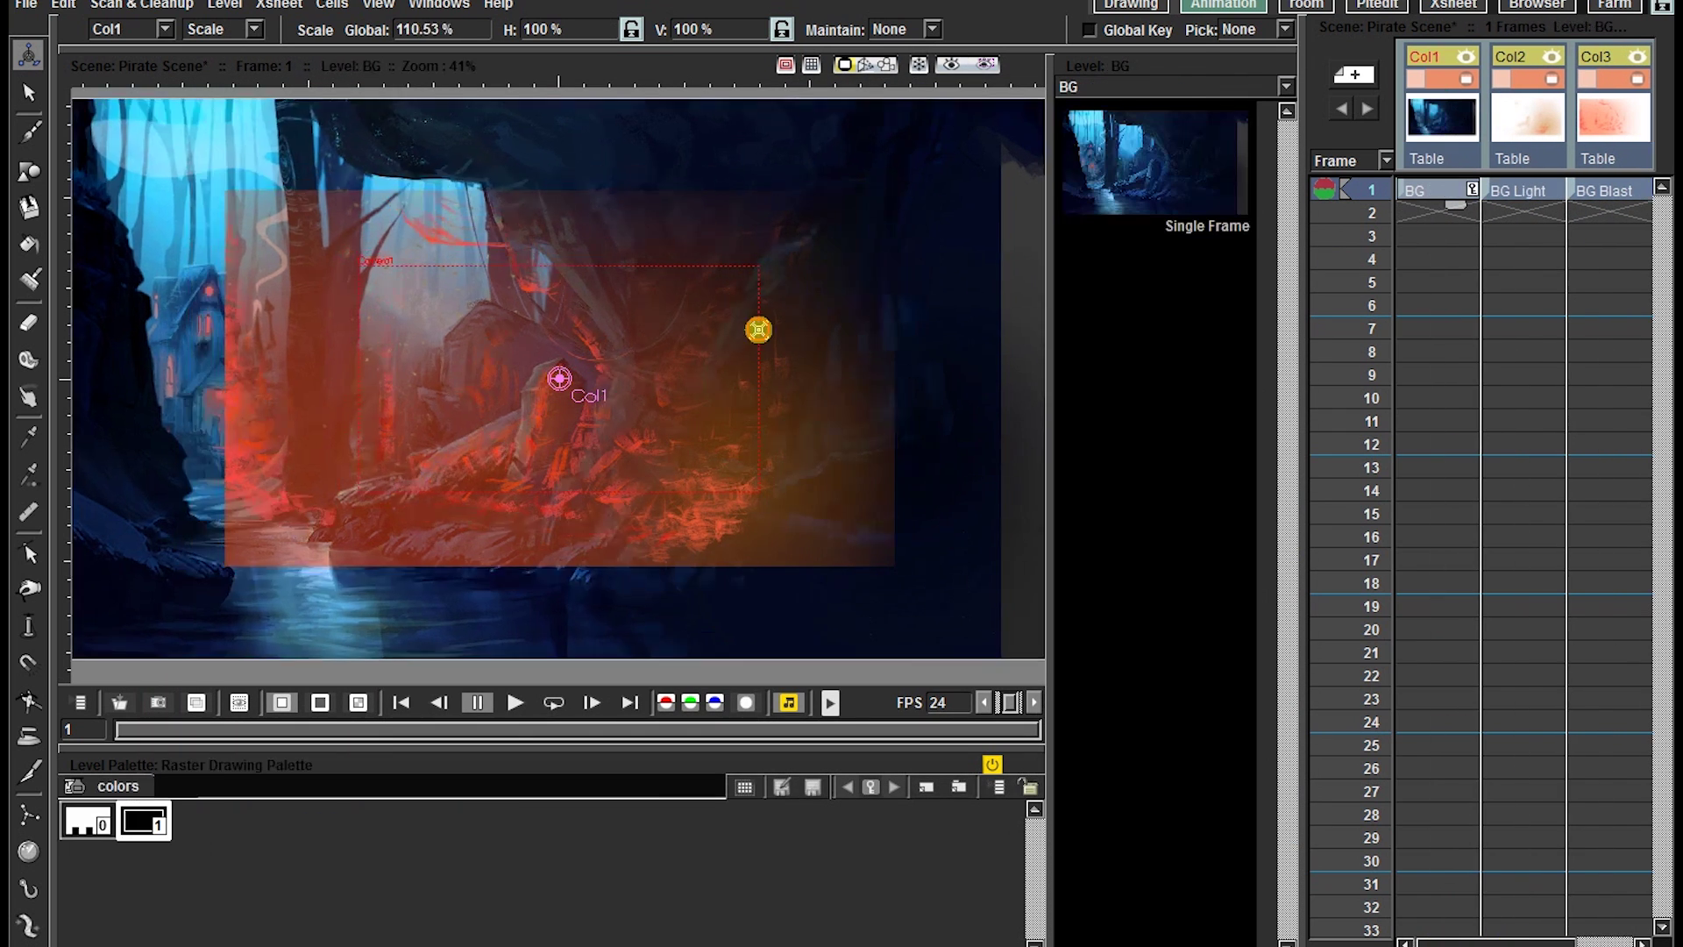
{"action": "left_click_drag", "start_coordinate": [759, 330], "coordinate": [613, 293]}
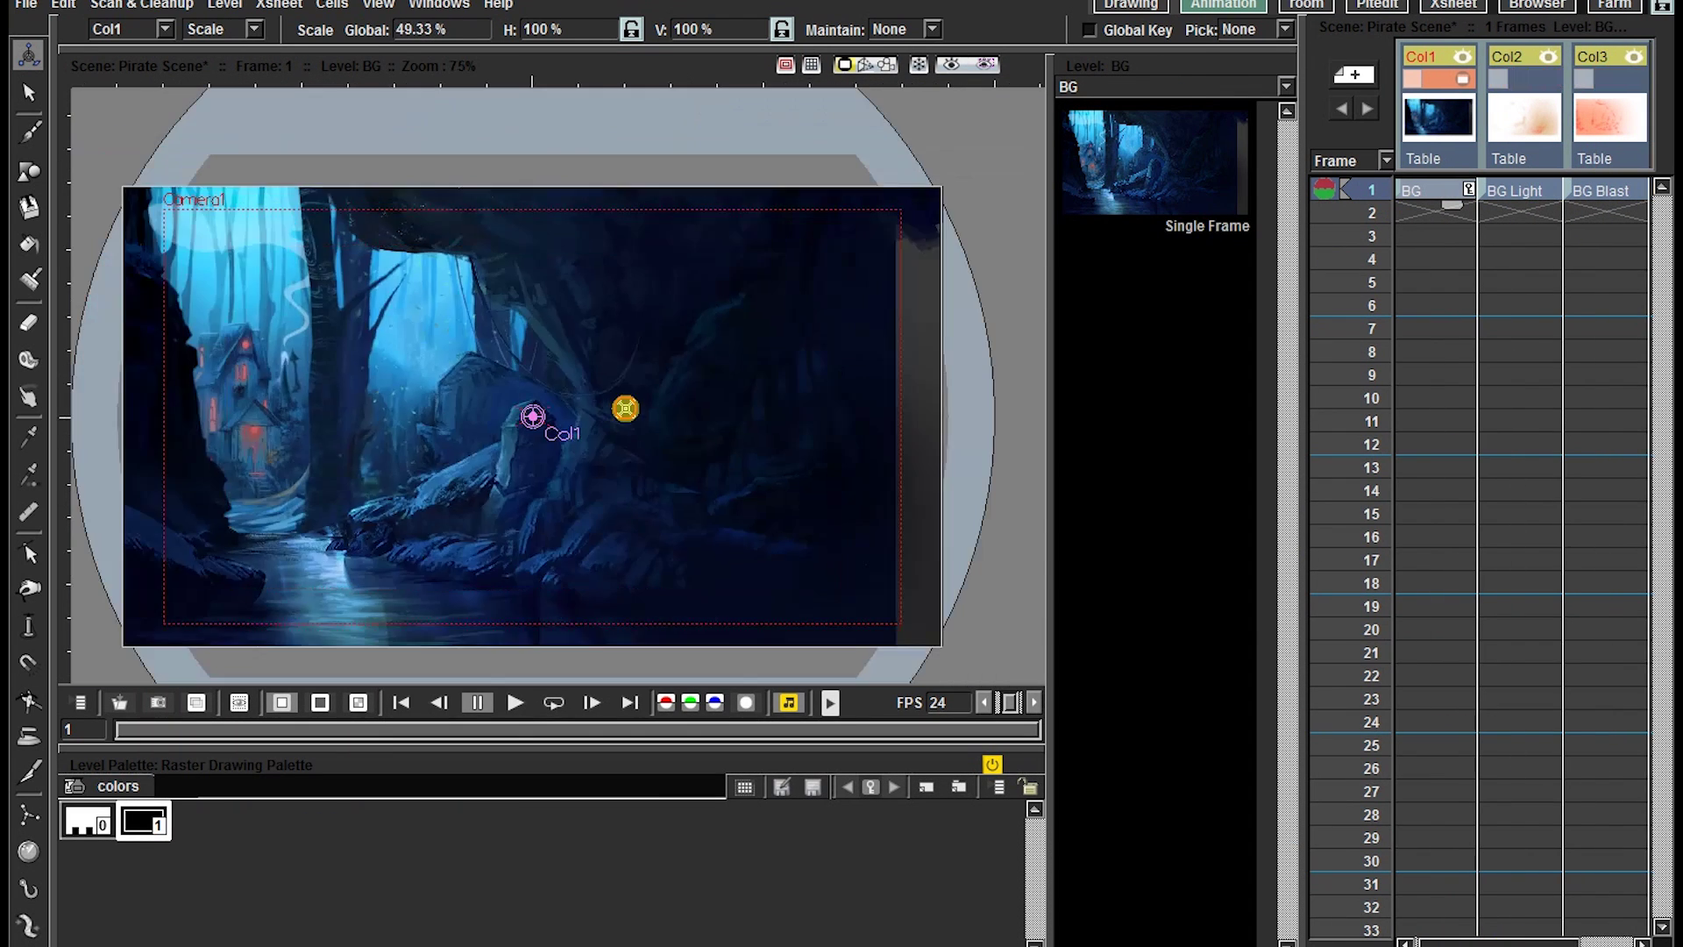
{"action": "left_click_drag", "start_coordinate": [623, 406], "coordinate": [618, 407]}
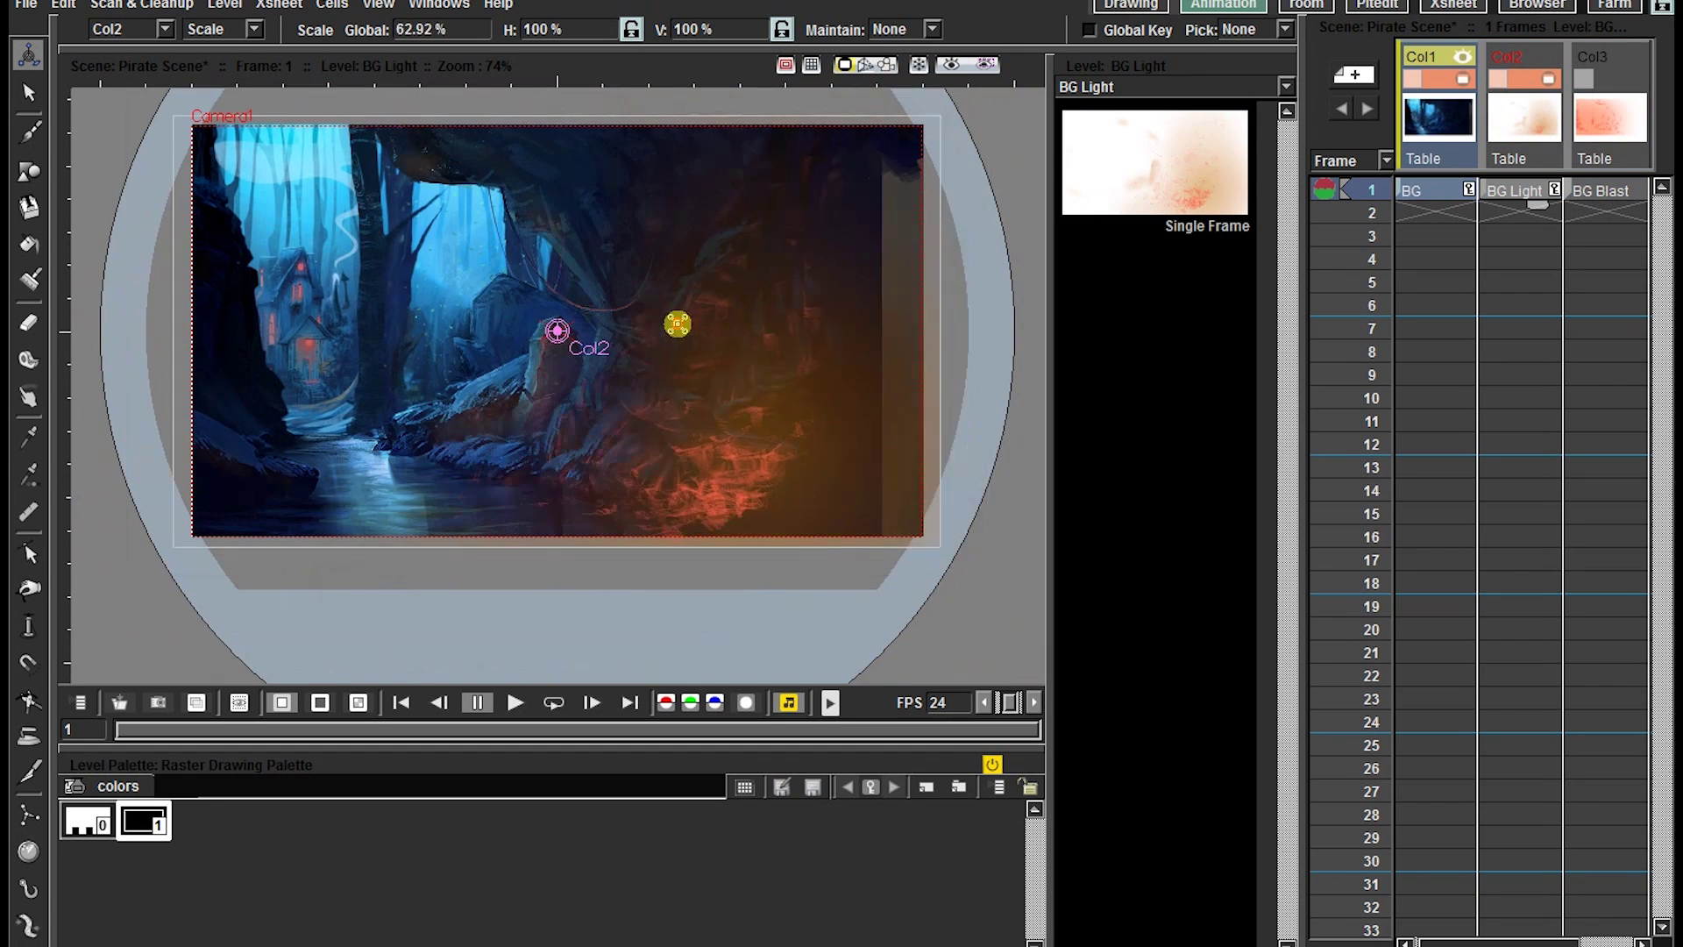
{"action": "left_click_drag", "start_coordinate": [677, 324], "coordinate": [781, 304]}
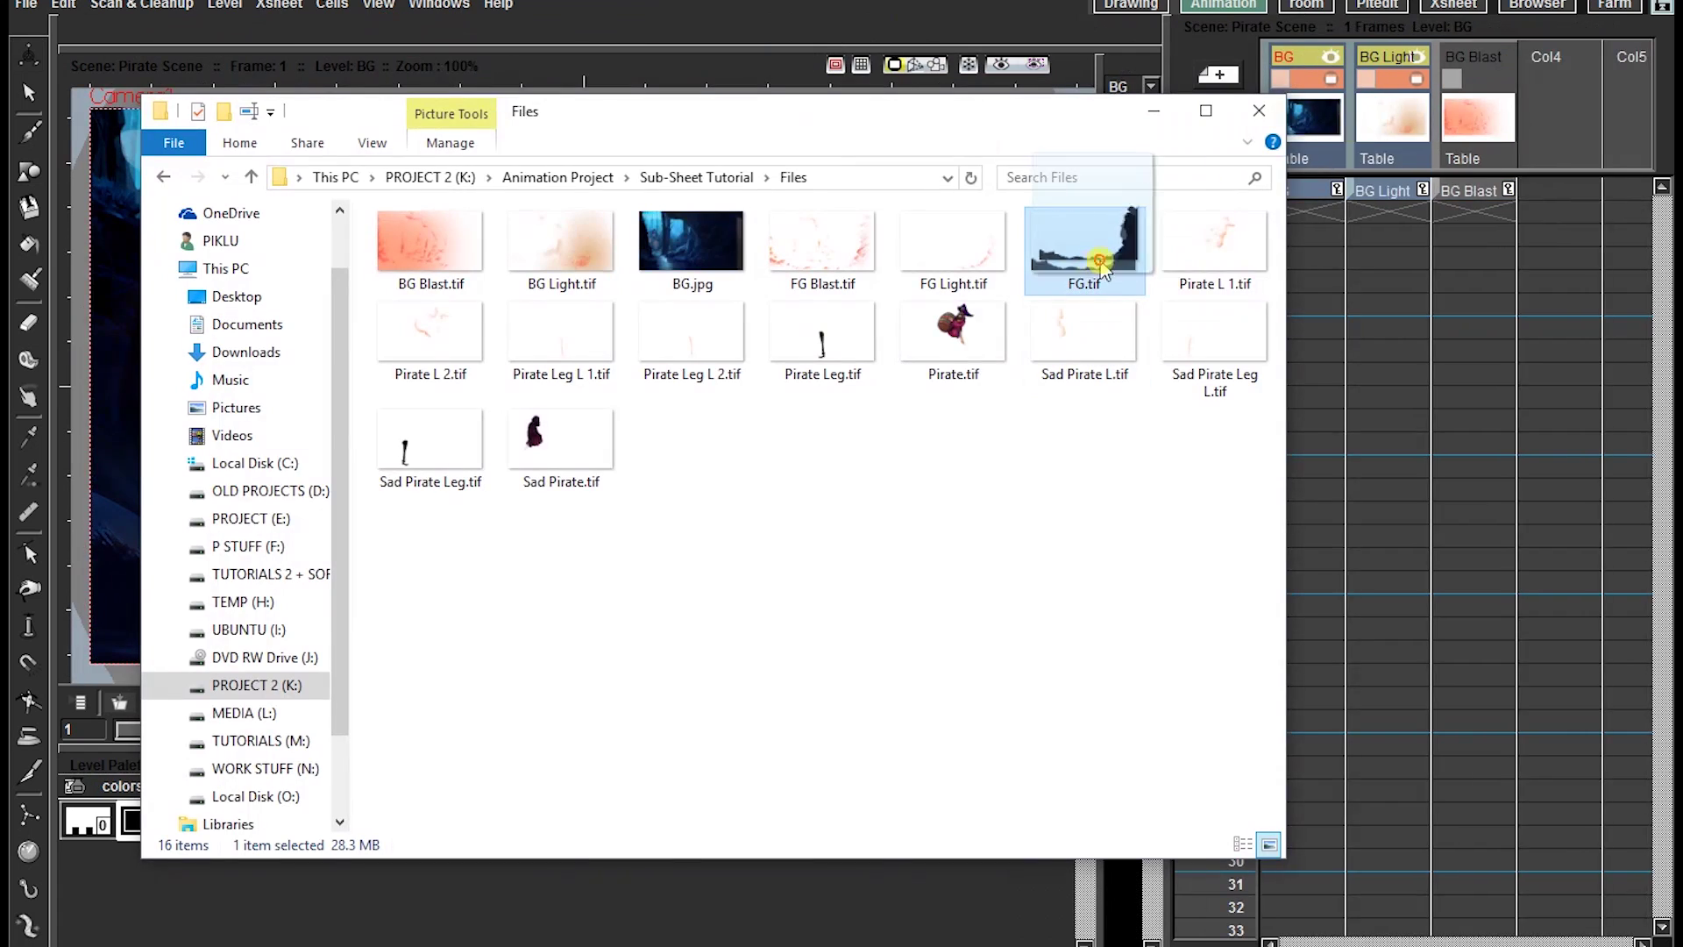
Step: Import FG.tif into the fourth column at 60% global scale, and add FG Light.tif and FG Blast.tif in the following two columns
{"action": "left_click_drag", "start_coordinate": [1089, 263], "coordinate": [1587, 193]}
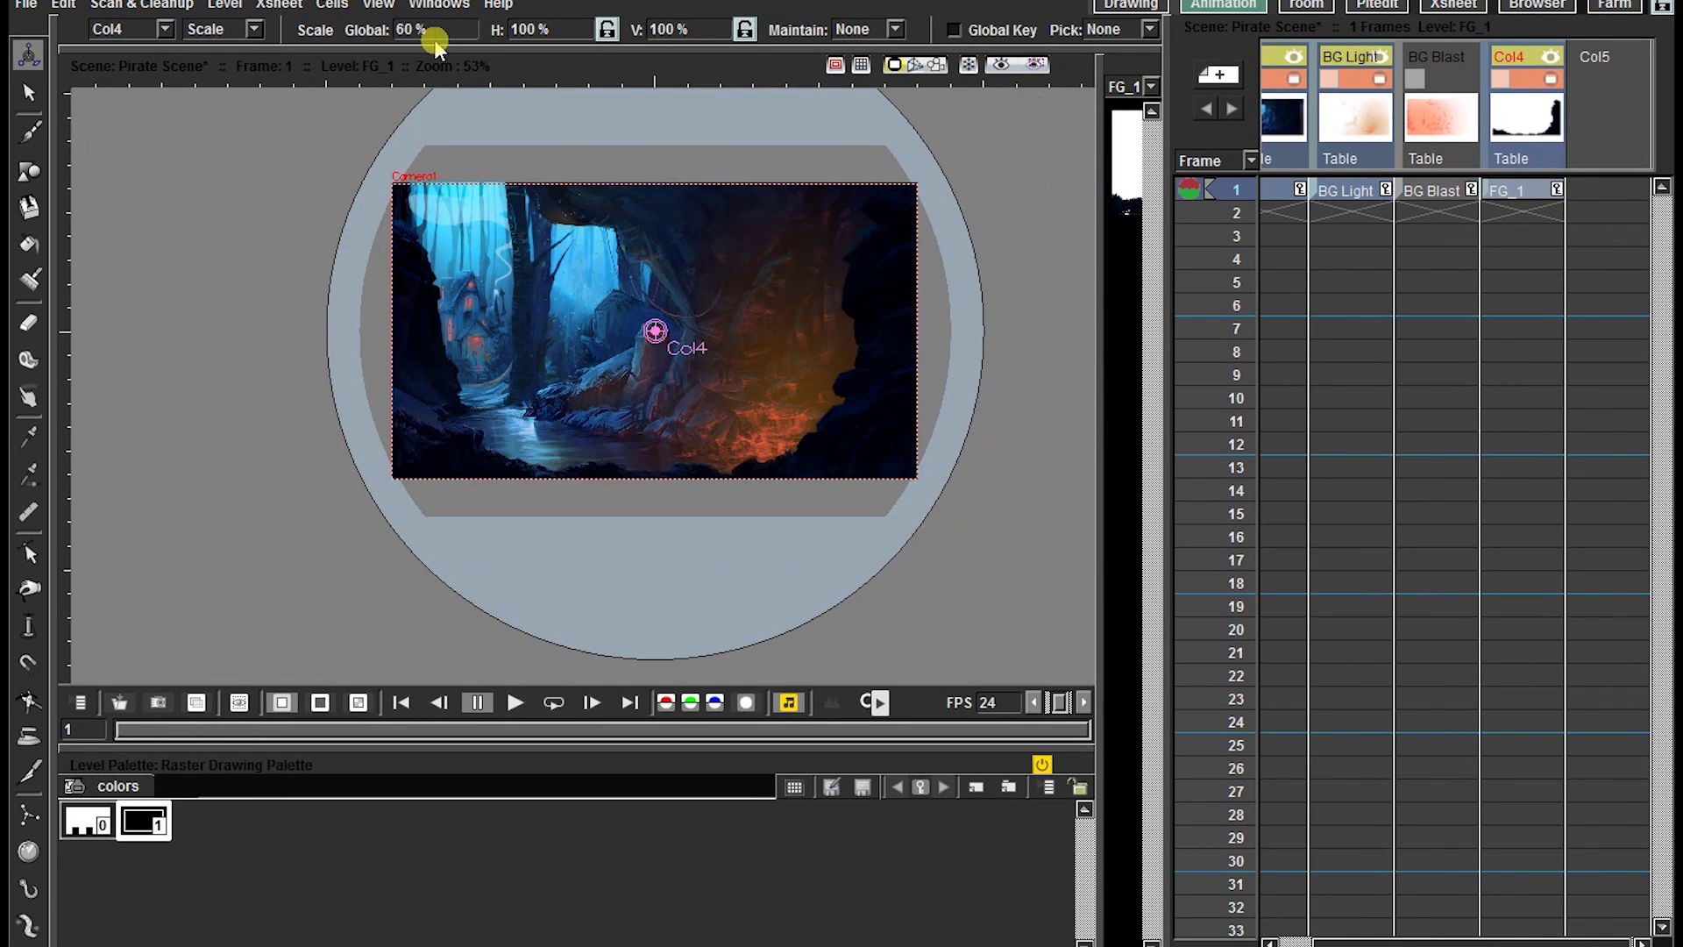
{"action": "left_click_drag", "start_coordinate": [845, 245], "coordinate": [1438, 190]}
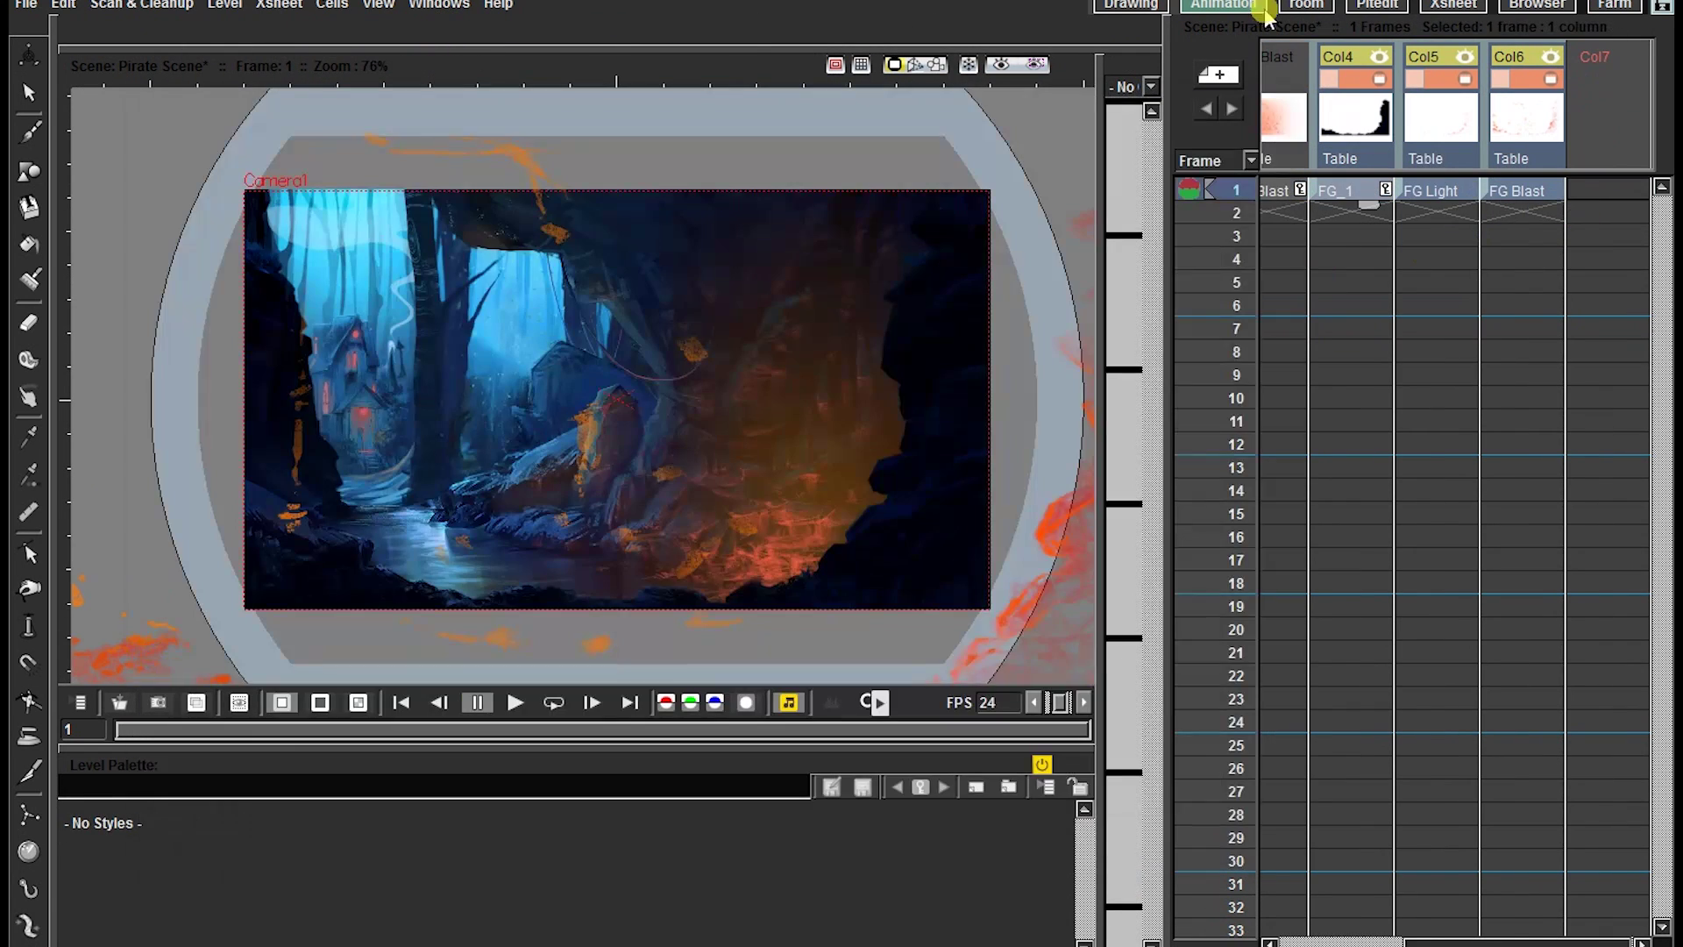
Step: Set the global scale of the FG Light and FG Blast columns to 60%
{"action": "left_click", "coordinate": [456, 29]}
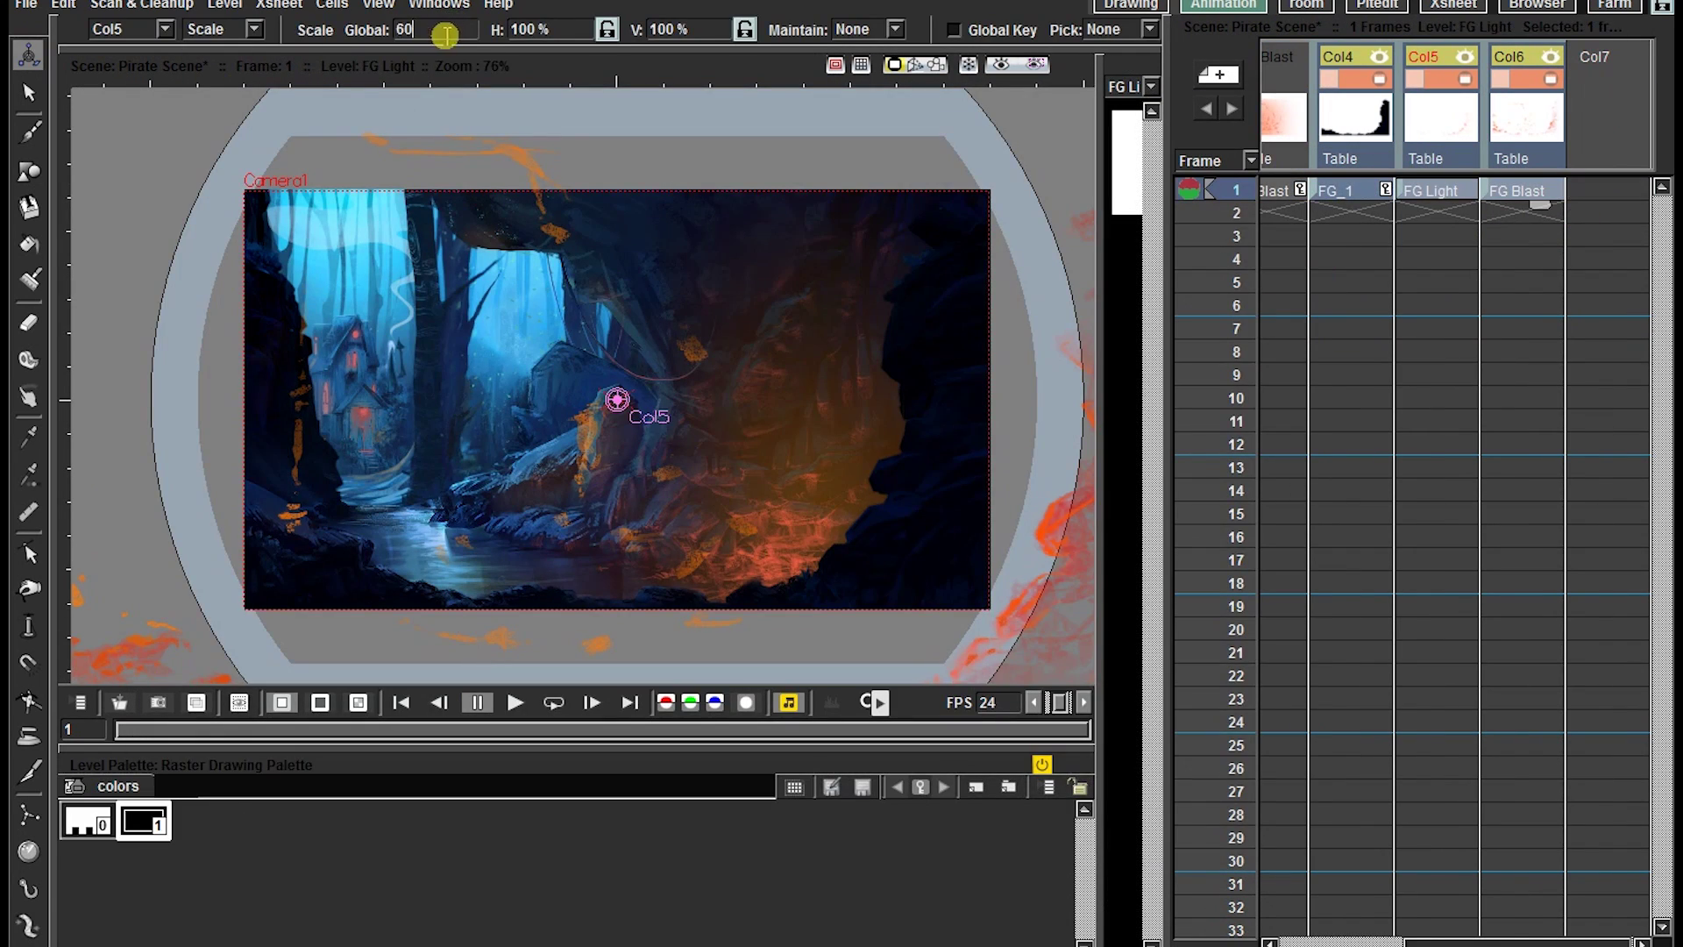
{"action": "type", "text": "60"}
{"action": "key", "text": "Return"}
{"action": "left_click", "coordinate": [1488, 194]}
{"action": "left_click", "coordinate": [1436, 189]}
{"action": "left_click", "coordinate": [1506, 194]}
{"action": "left_click", "coordinate": [421, 29]}
{"action": "type", "text": "60"}
{"action": "key", "text": "Return"}
{"action": "left_click", "coordinate": [1439, 189]}
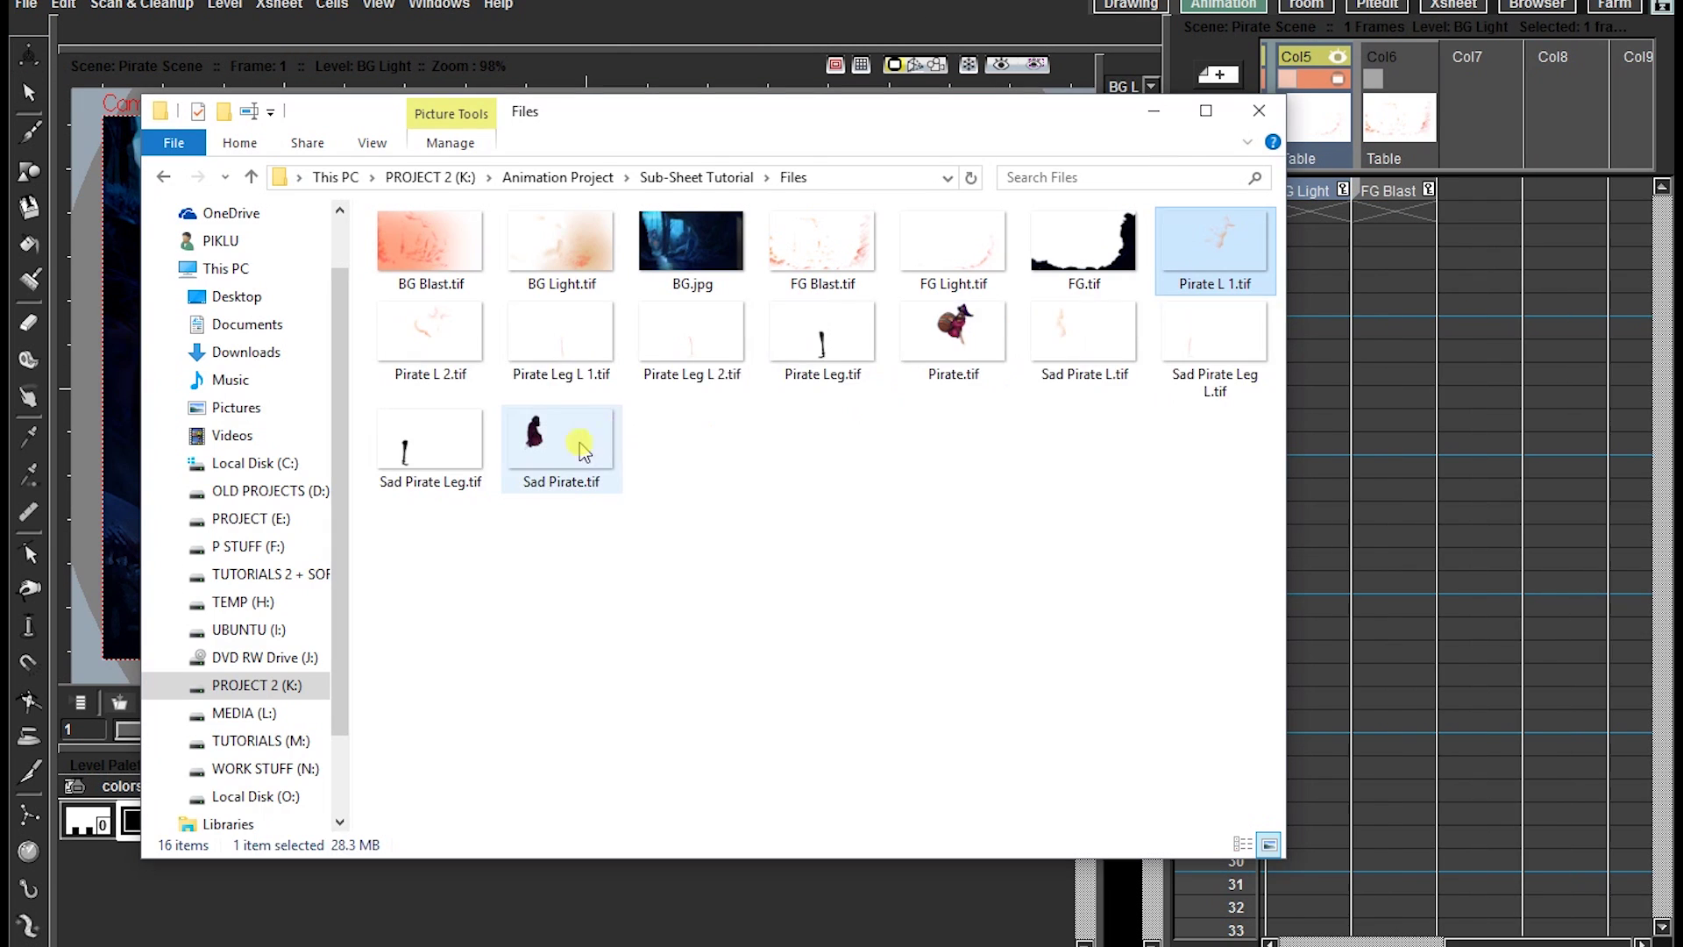
Step: Import the ten character images, from Pirate L 1.tif through Sad Pirate.tif, into the empty columns after FG Blast
{"action": "left_click", "coordinate": [583, 449], "text": "shift"}
{"action": "left_click_drag", "start_coordinate": [583, 450], "coordinate": [1479, 197]}
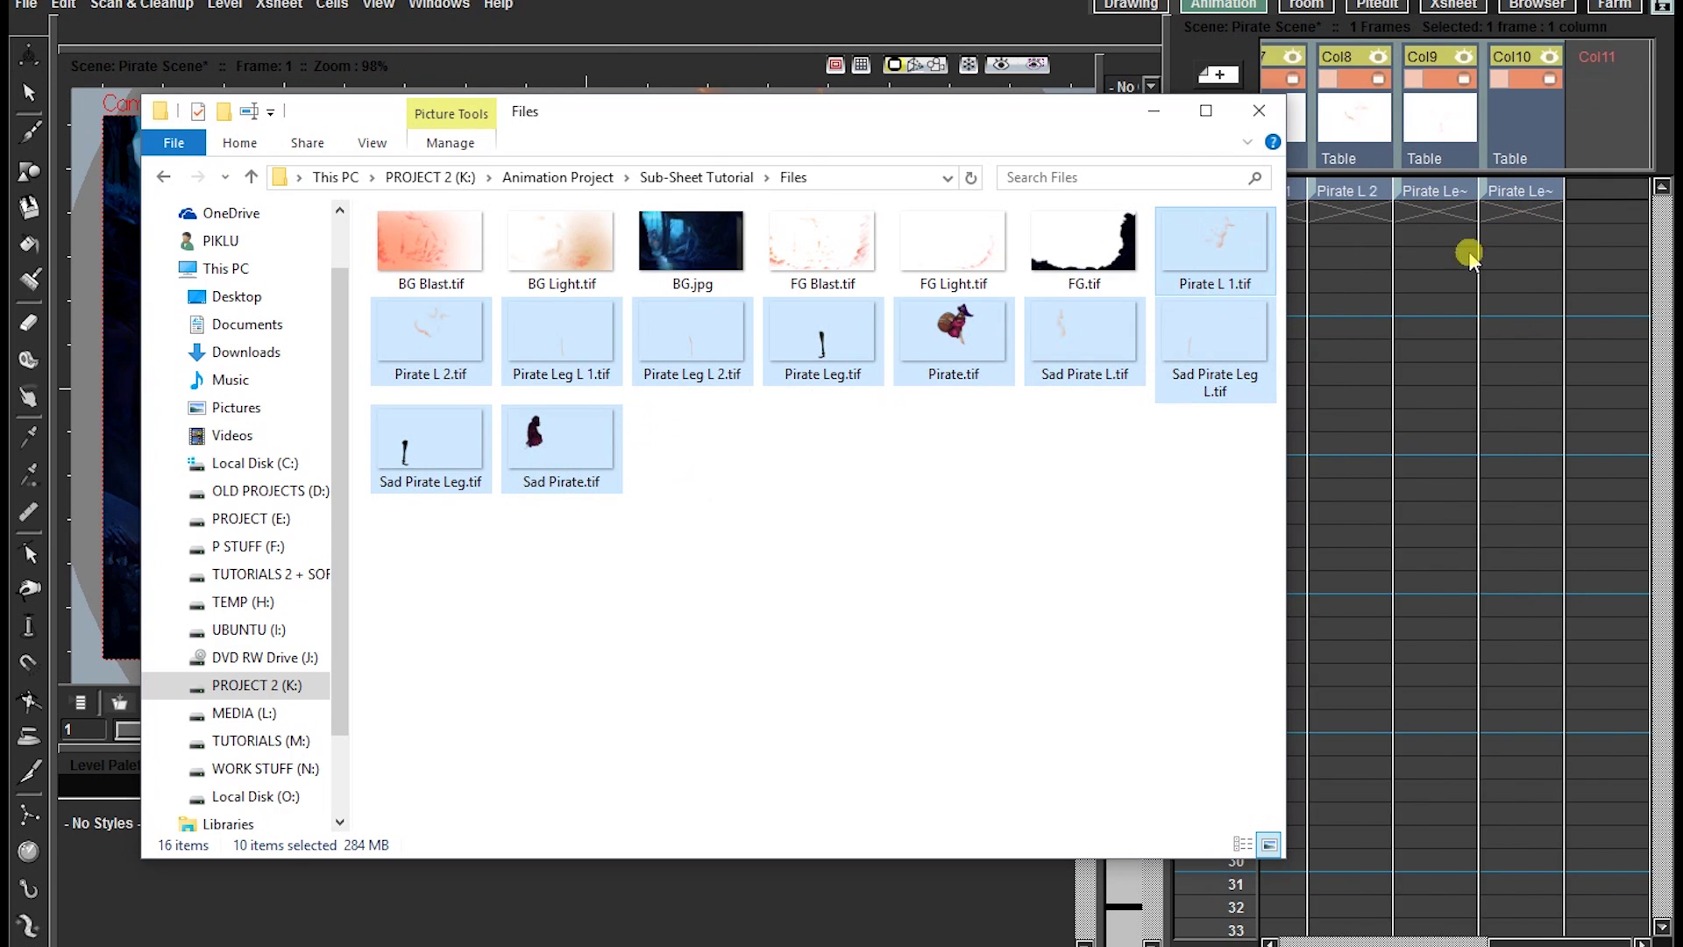
{"action": "left_click", "coordinate": [1153, 111]}
Step: Set the Pirate column's global scale to 60%
{"action": "left_click", "coordinate": [1490, 198]}
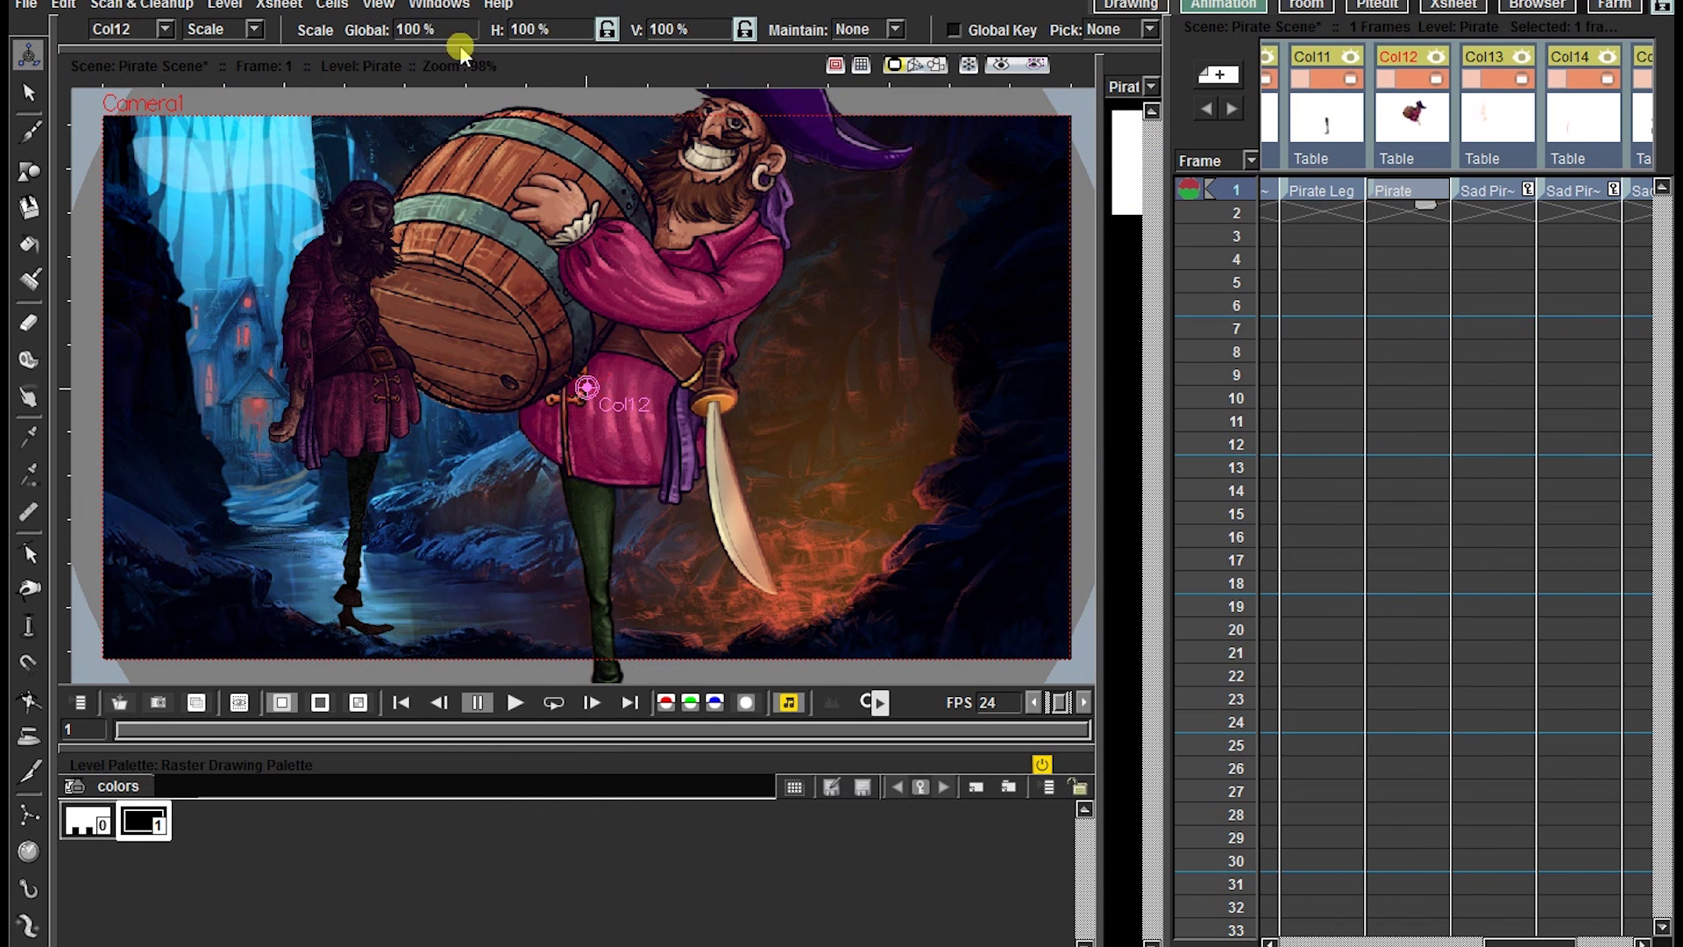
{"action": "left_click", "coordinate": [453, 32]}
{"action": "type", "text": "60"}
{"action": "key", "text": "Return"}
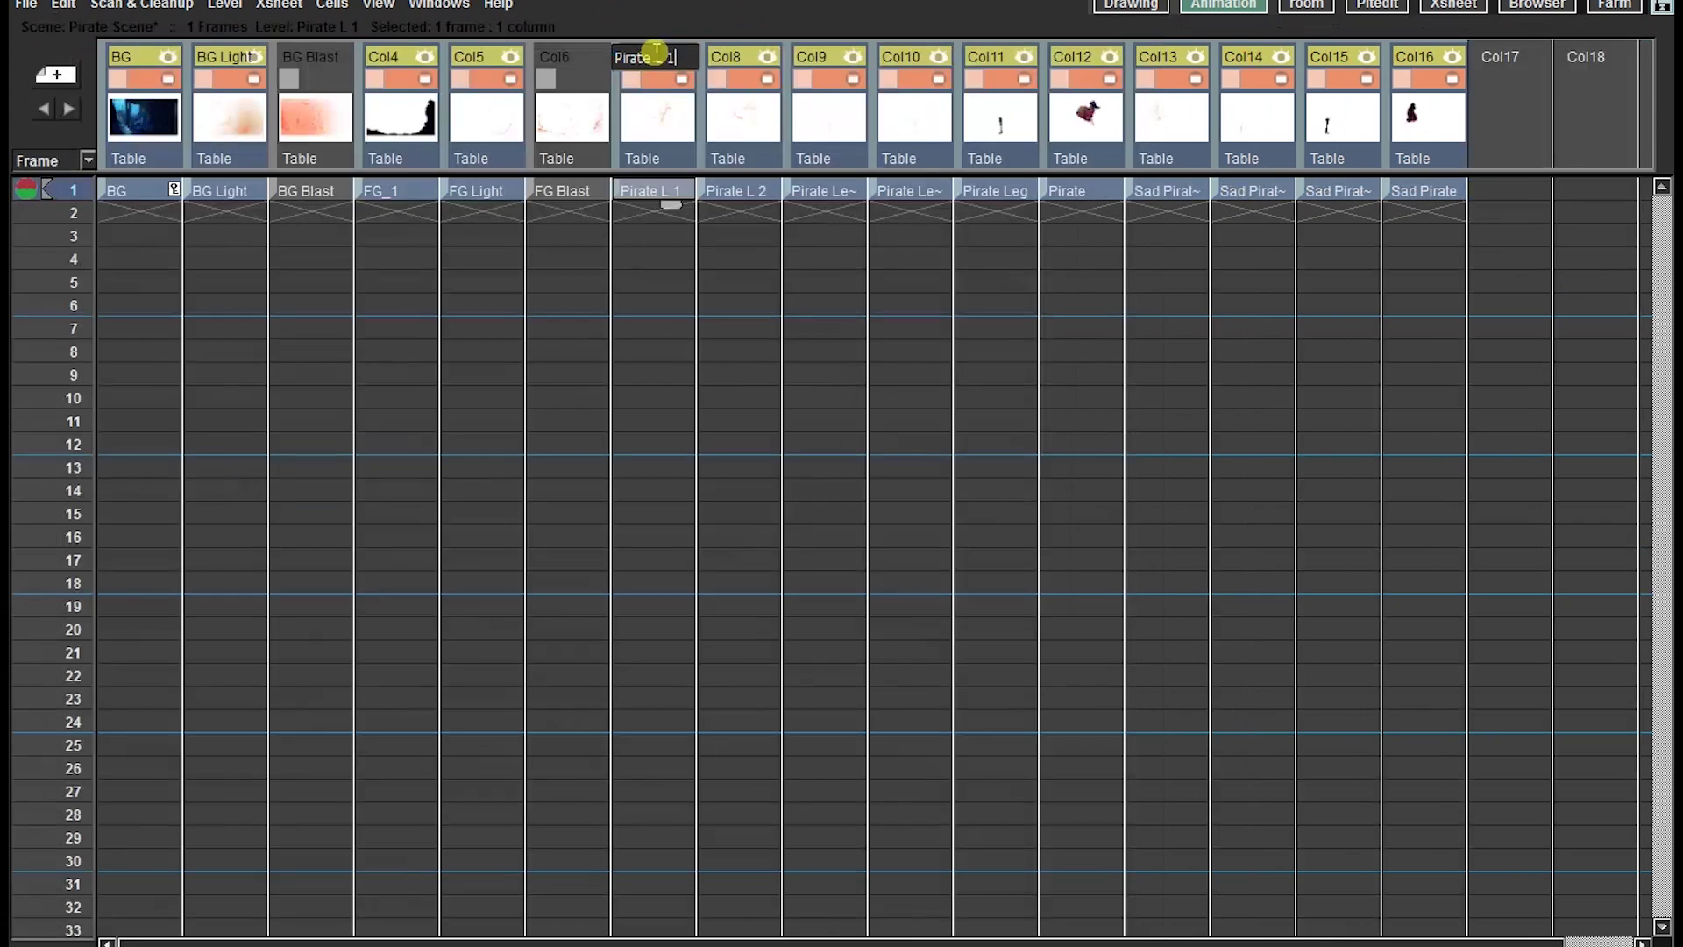
Step: Rename columns 7 and 8 after their levels as Pirate L 1 and Pirate L 2
{"action": "key", "text": "Return"}
{"action": "double_click", "coordinate": [730, 192]}
{"action": "key", "text": "ctrl+c"}
{"action": "double_click", "coordinate": [725, 59]}
{"action": "key", "text": "ctrl+v"}
{"action": "key", "text": "Return"}
Step: Rename columns 9 and 10 after their levels as Pirate Leg L 1 and Pirate Leg L 2
{"action": "double_click", "coordinate": [816, 192]}
{"action": "key", "text": "ctrl+c"}
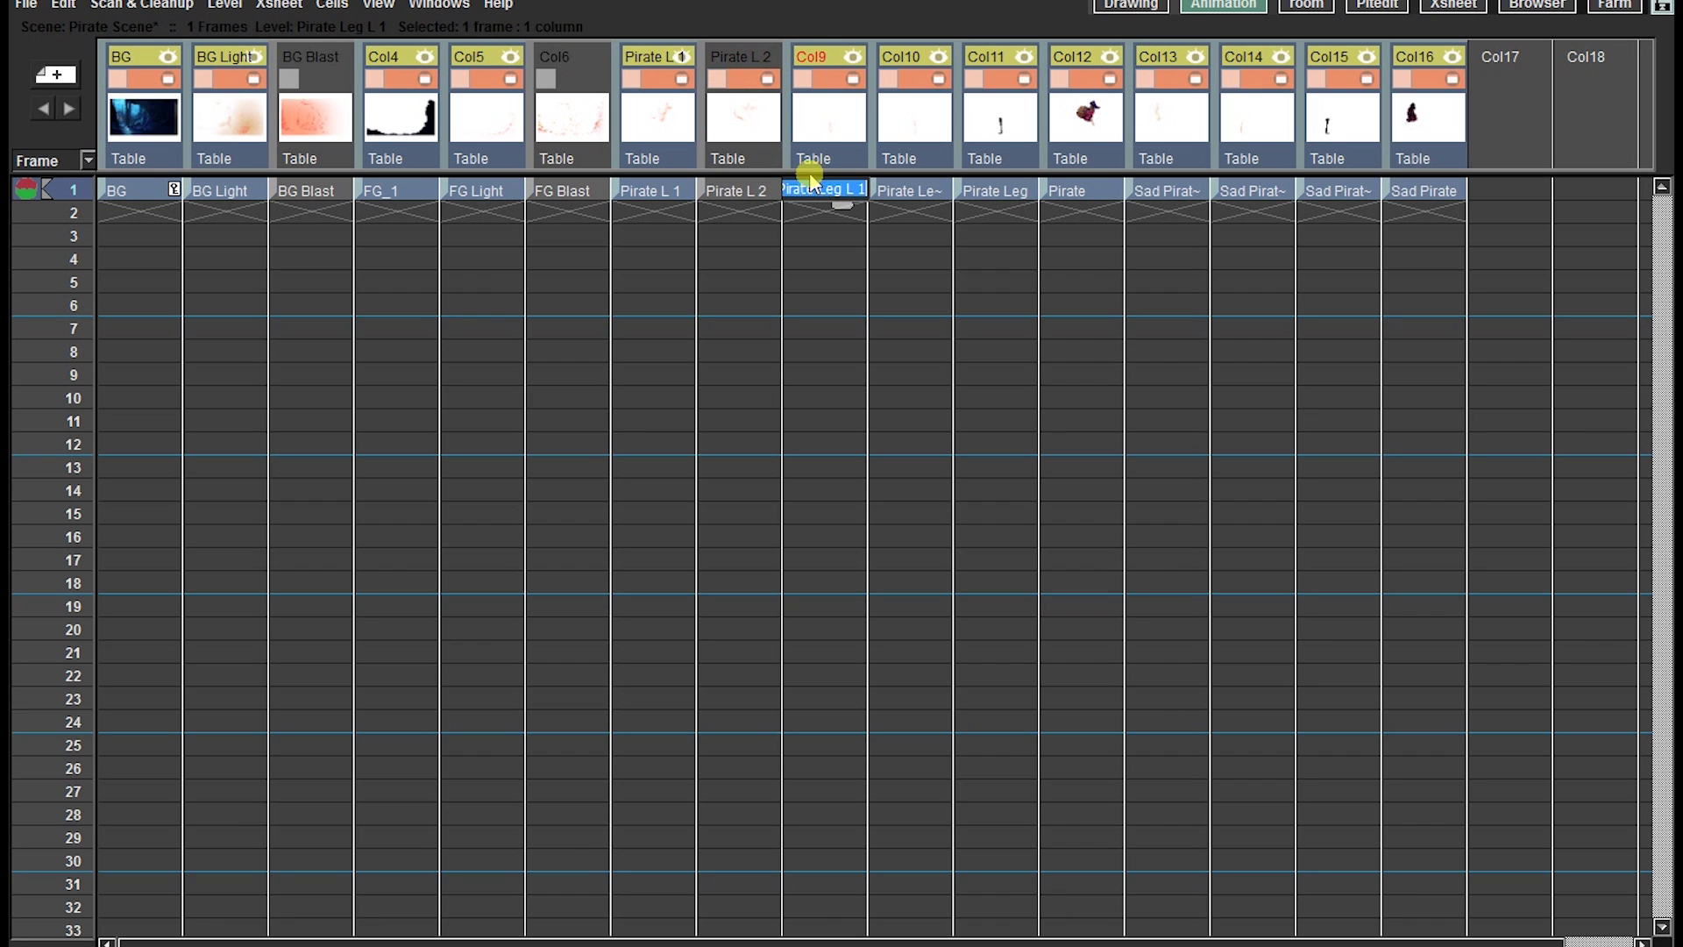
{"action": "double_click", "coordinate": [805, 59]}
{"action": "key", "text": "ctrl+v"}
{"action": "key", "text": "Return"}
{"action": "double_click", "coordinate": [902, 192]}
{"action": "key", "text": "ctrl+c"}
{"action": "double_click", "coordinate": [905, 60]}
{"action": "key", "text": "ctrl+v"}
{"action": "key", "text": "Return"}
Step: Rename columns 11 and 12 after their levels as Pirate Leg and Pirate
{"action": "double_click", "coordinate": [981, 191]}
{"action": "double_click", "coordinate": [986, 56]}
{"action": "key", "text": "ctrl+v"}
{"action": "key", "text": "Return"}
{"action": "double_click", "coordinate": [1069, 191]}
{"action": "key", "text": "ctrl+c"}
{"action": "double_click", "coordinate": [1068, 55]}
{"action": "key", "text": "ctrl+v"}
{"action": "key", "text": "Return"}
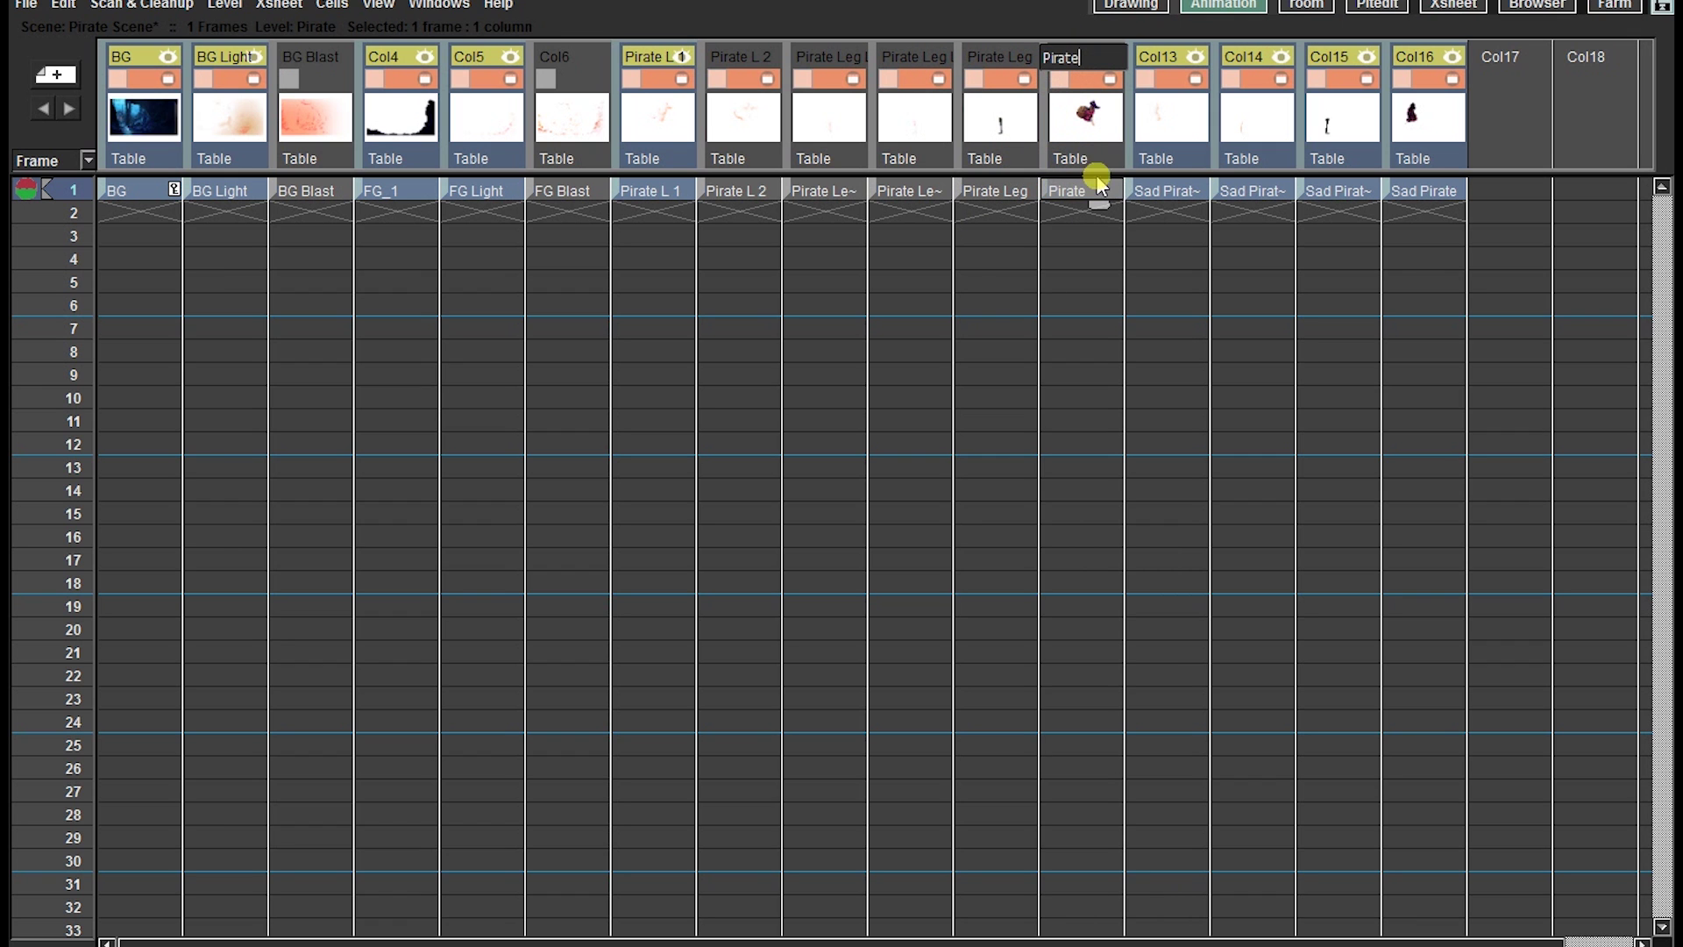
Step: Rename column 13 after its level as Sad Pirate L
{"action": "double_click", "coordinate": [1166, 191]}
{"action": "key", "text": "ctrl+c"}
{"action": "double_click", "coordinate": [1159, 56]}
{"action": "key", "text": "ctrl+v"}
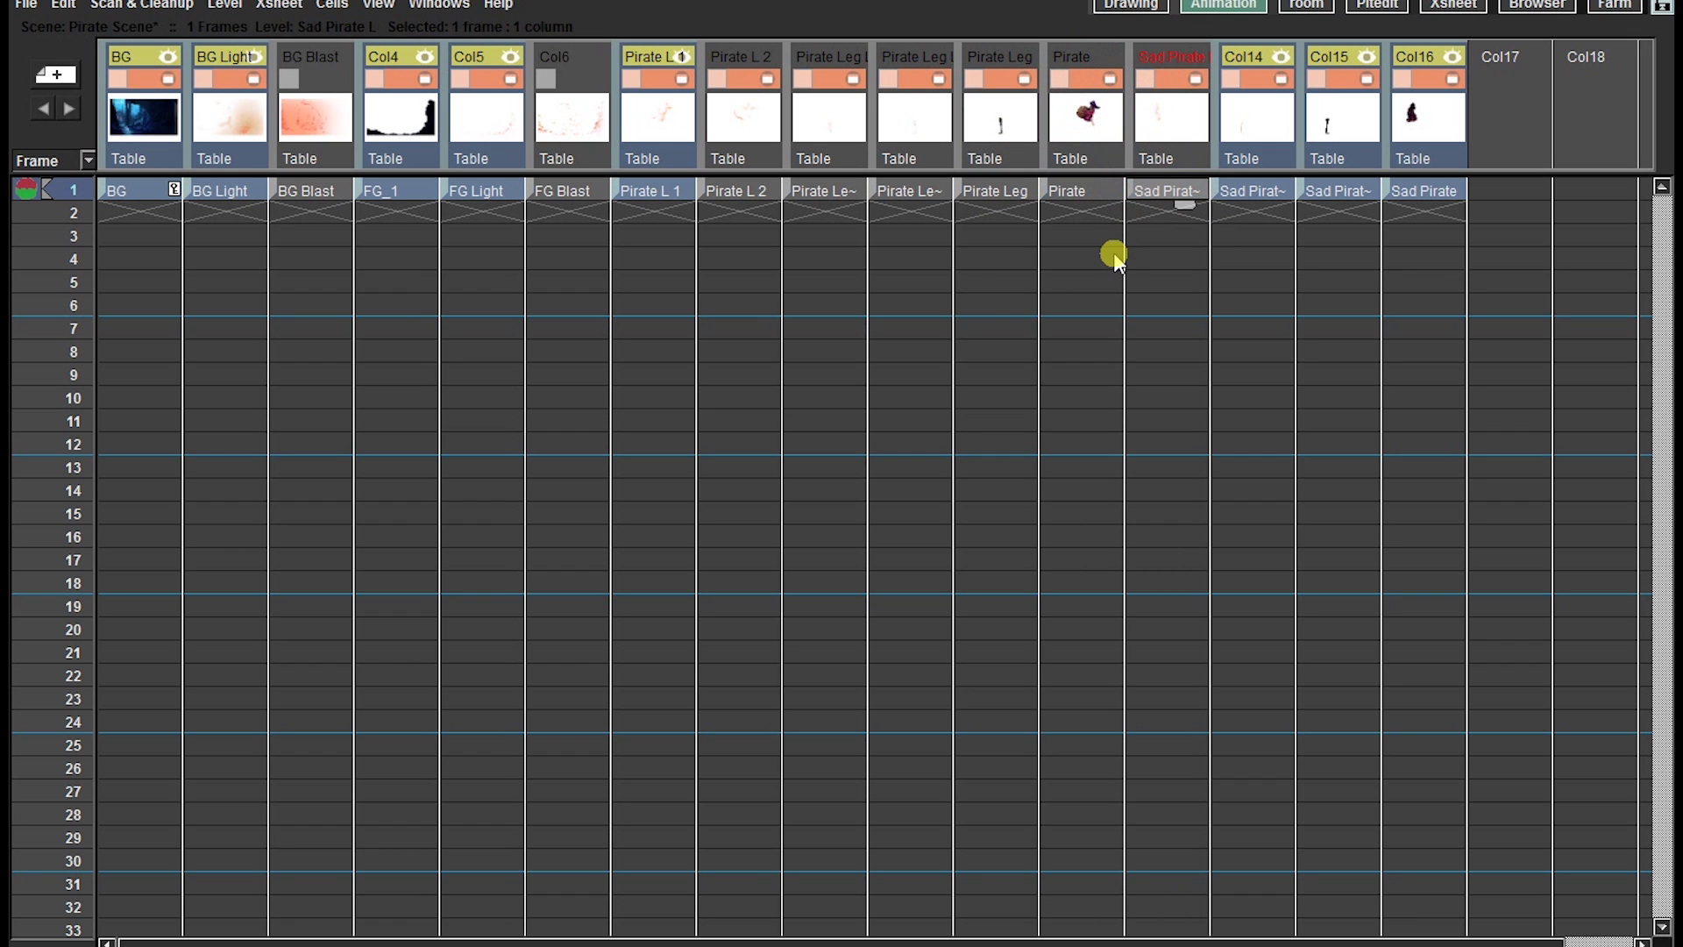
{"action": "key", "text": "Return"}
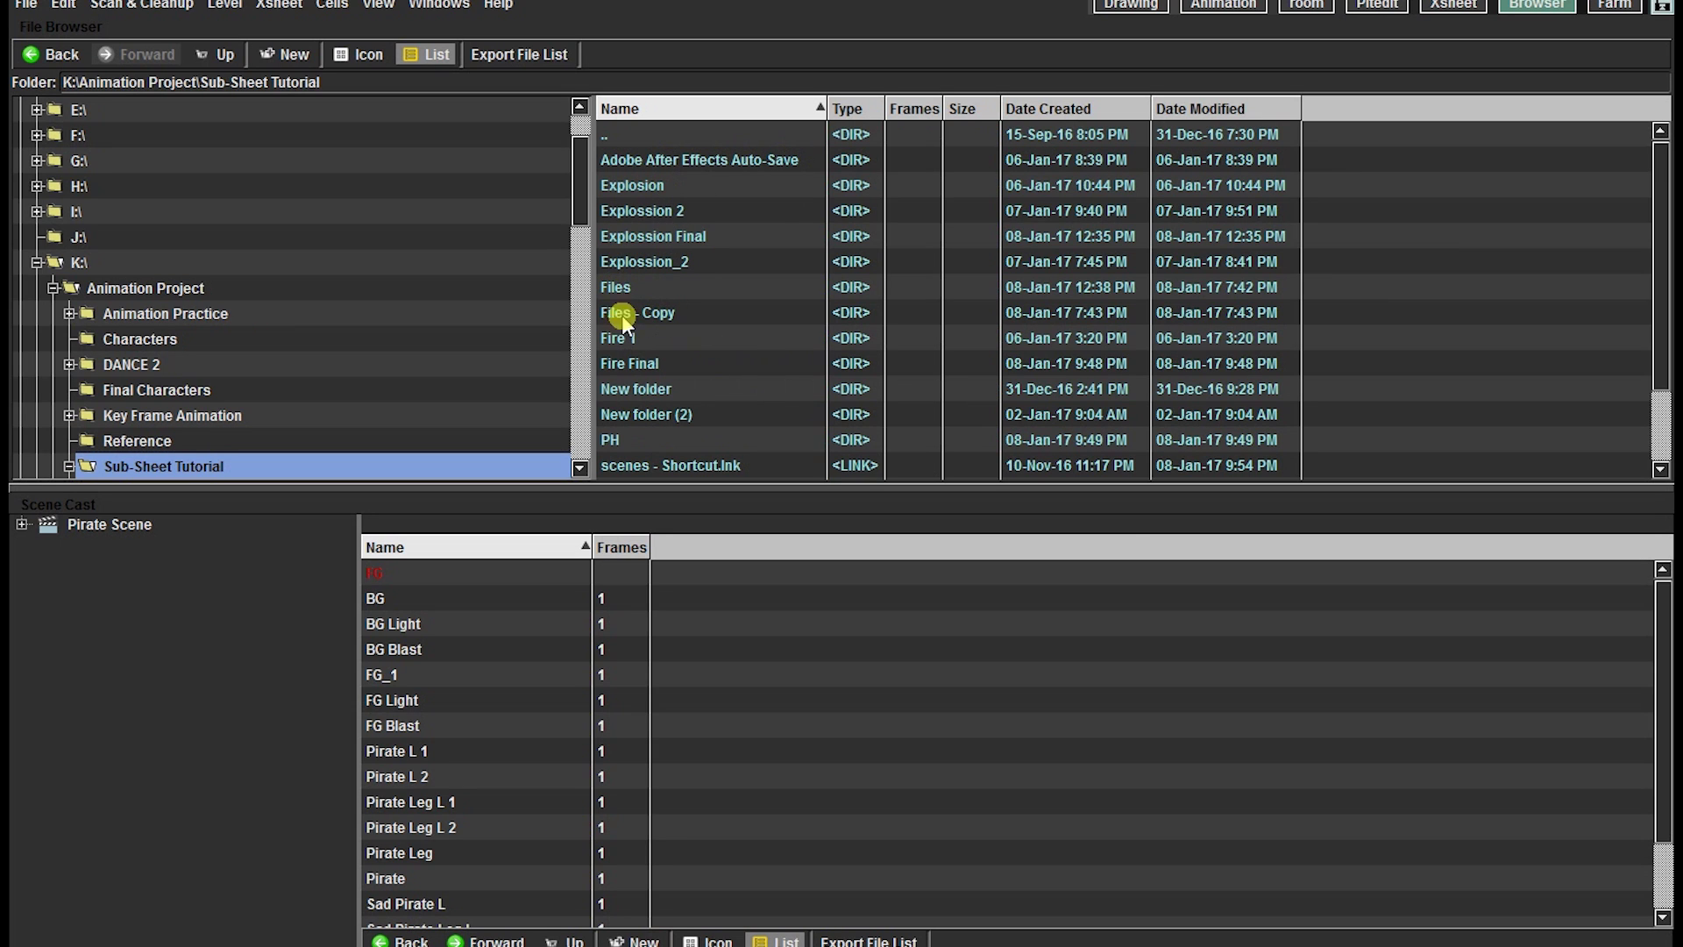
Step: Open the Fire Final folder of the Sub-Sheet Tutorial project, load Fire Final_00001.png and return to the animation workspace
{"action": "double_click", "coordinate": [624, 363]}
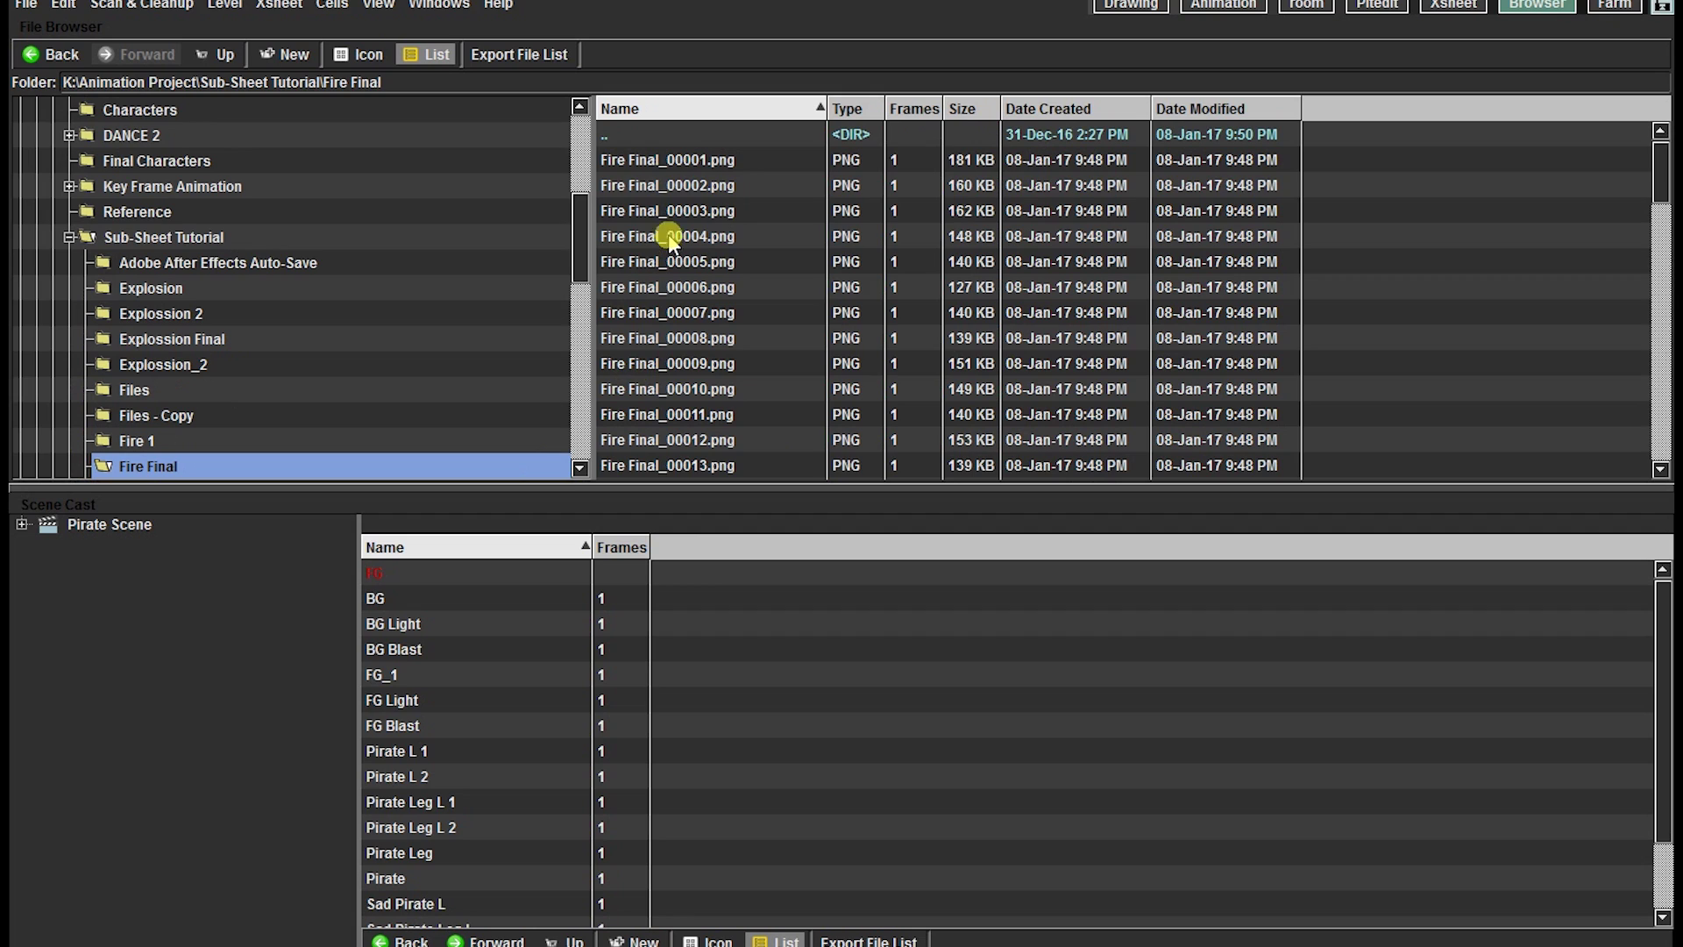
{"action": "left_click", "coordinate": [688, 160]}
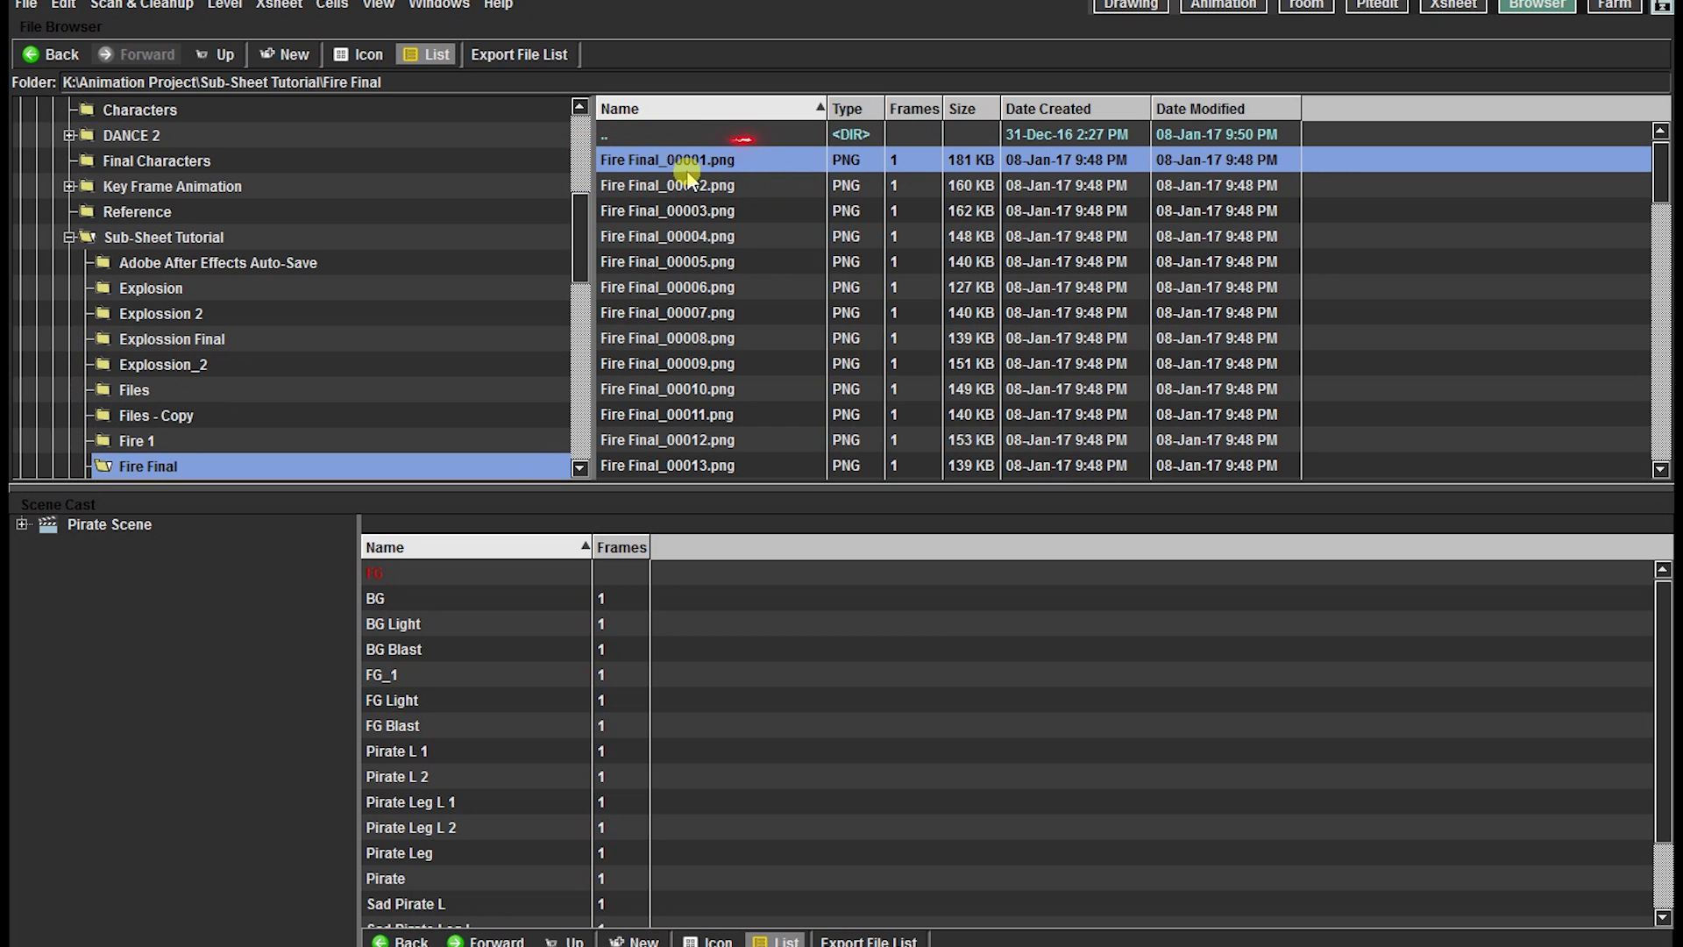
{"action": "right_click", "coordinate": [679, 161]}
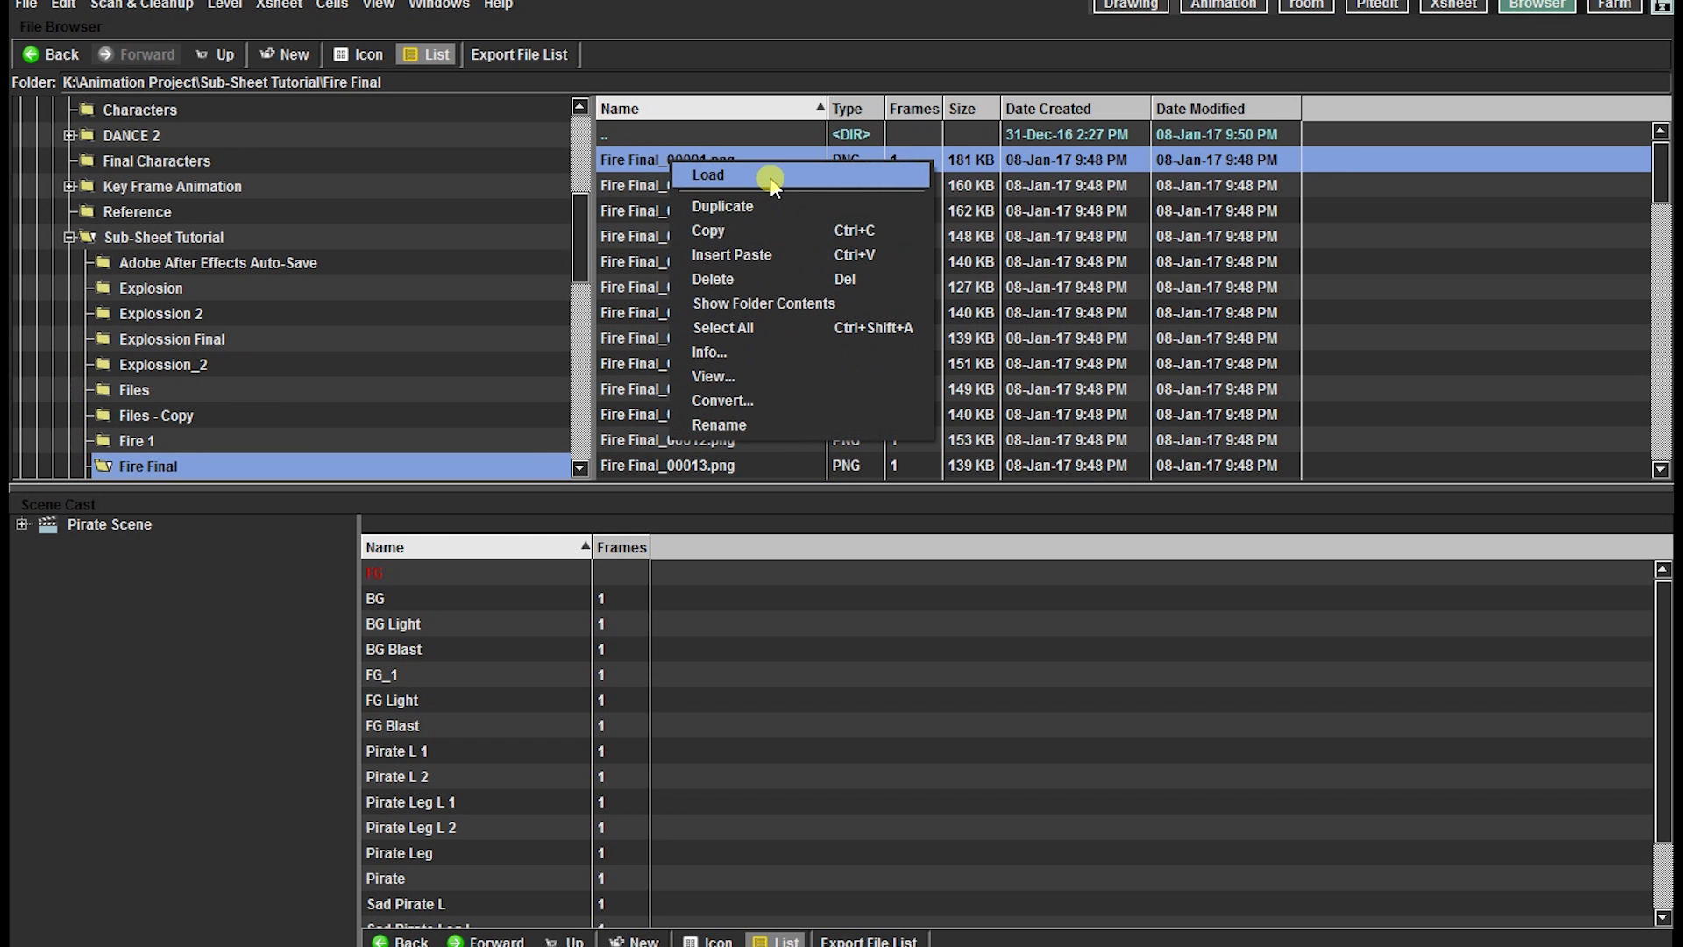
{"action": "left_click", "coordinate": [770, 175]}
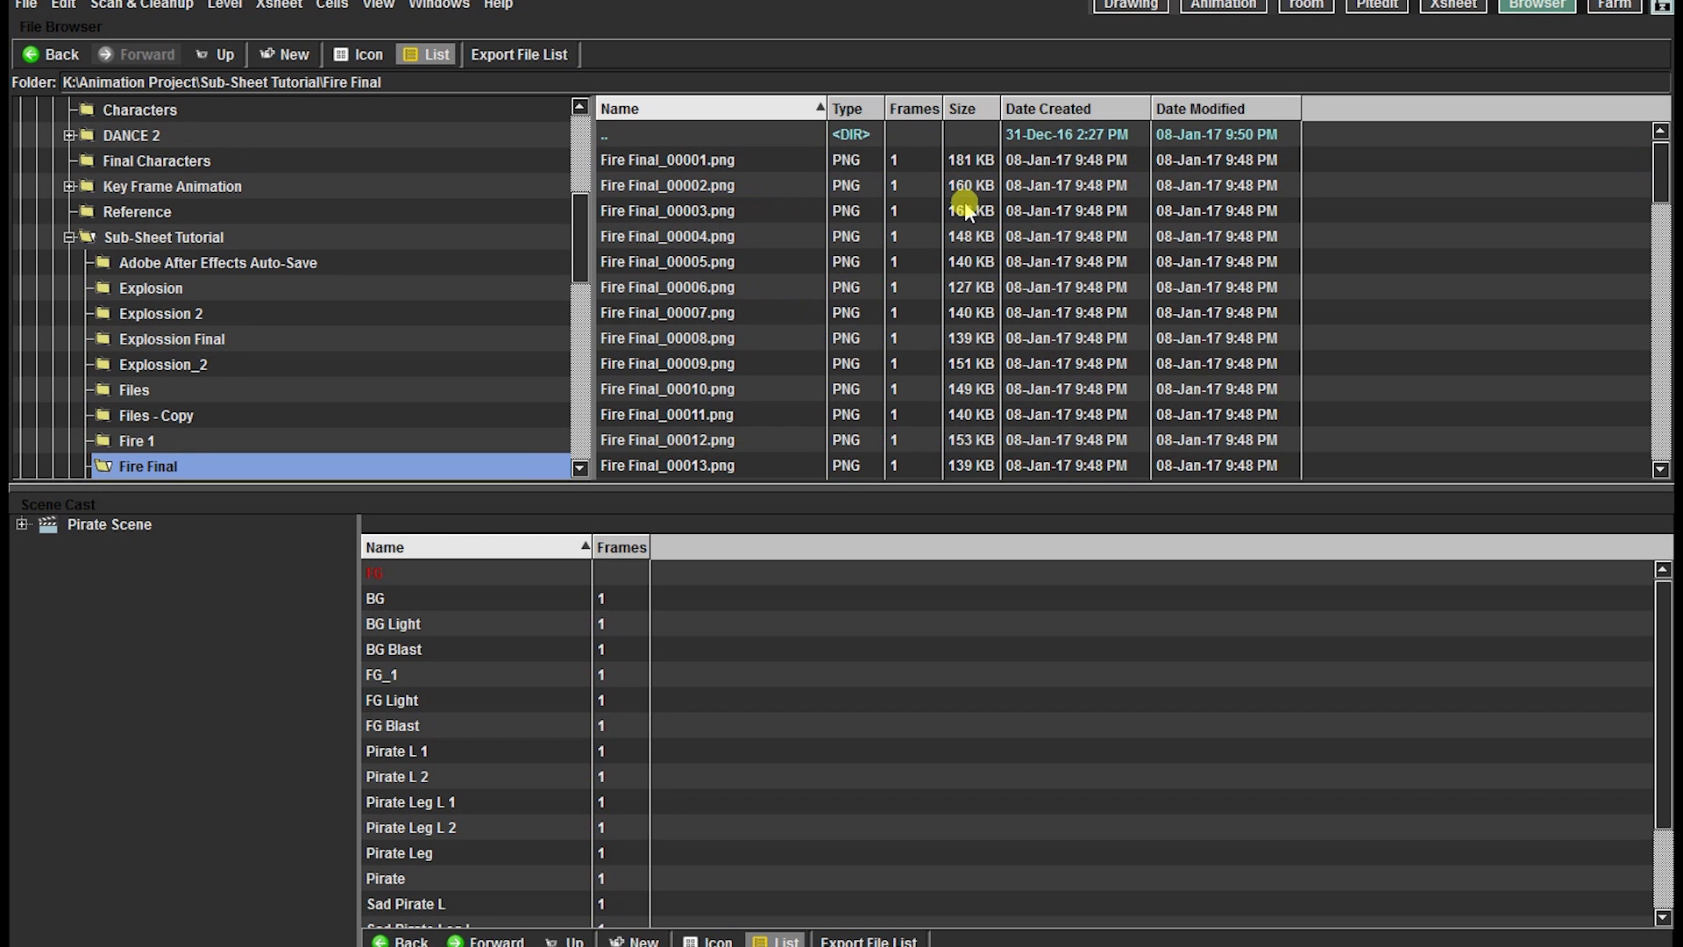
{"action": "left_click", "coordinate": [1207, 6]}
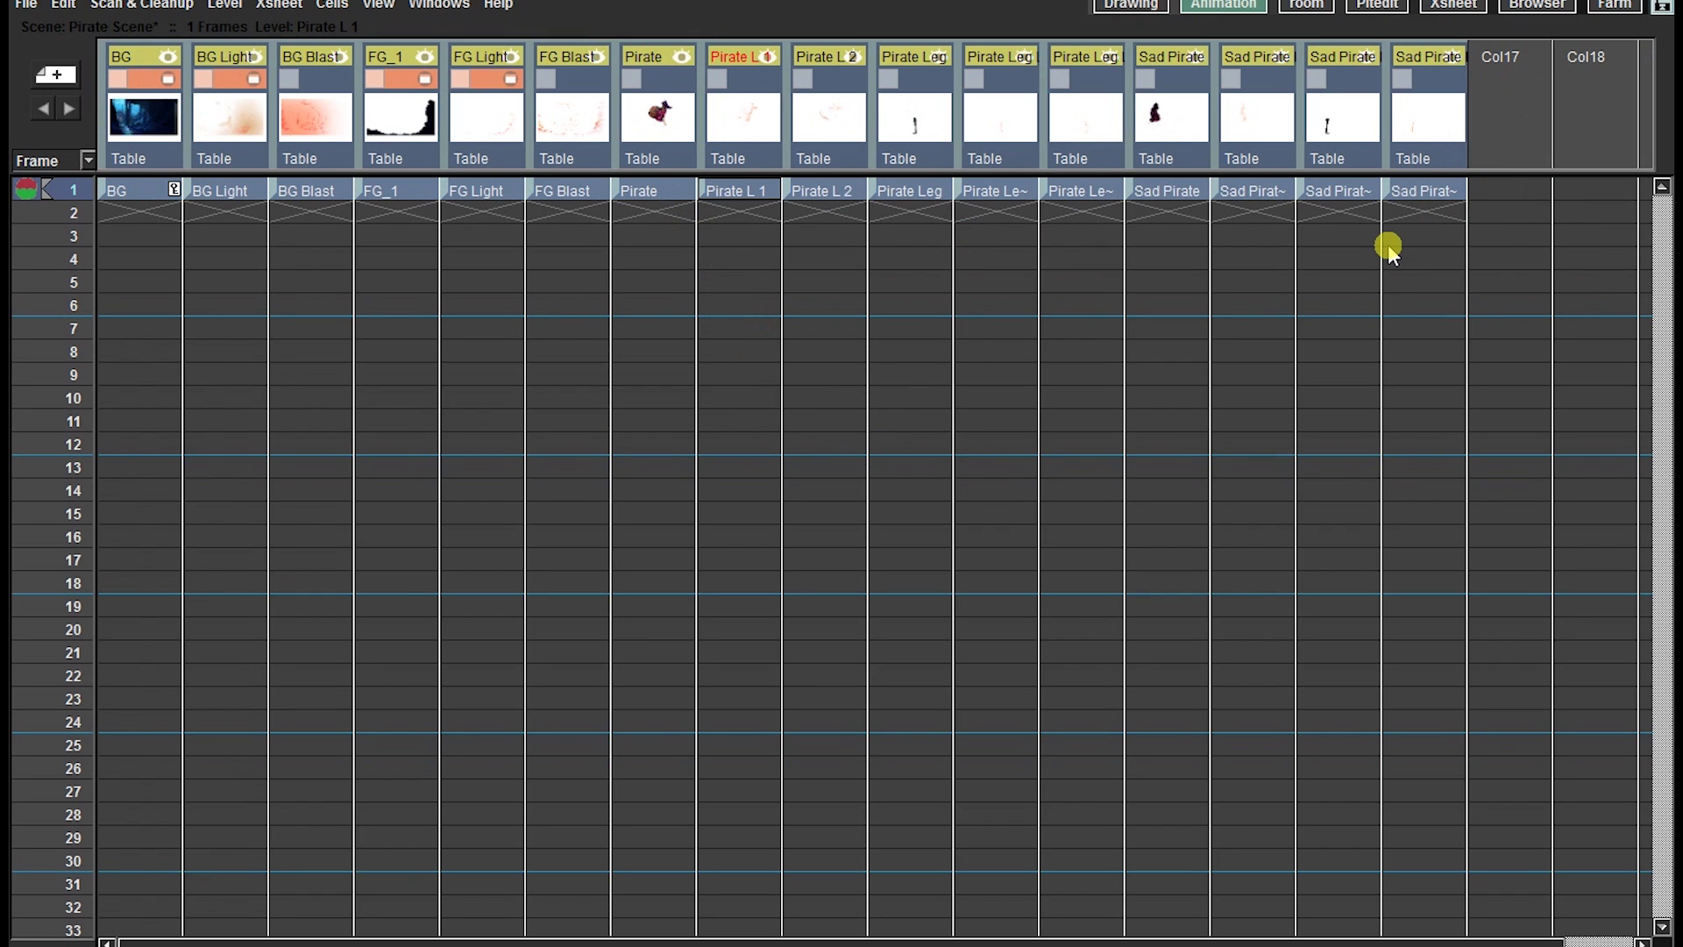
Step: In the file browser, rename the Fire Final PNG sequence into one animation level named Fire Final, keeping the original files
{"action": "left_click", "coordinate": [1537, 5]}
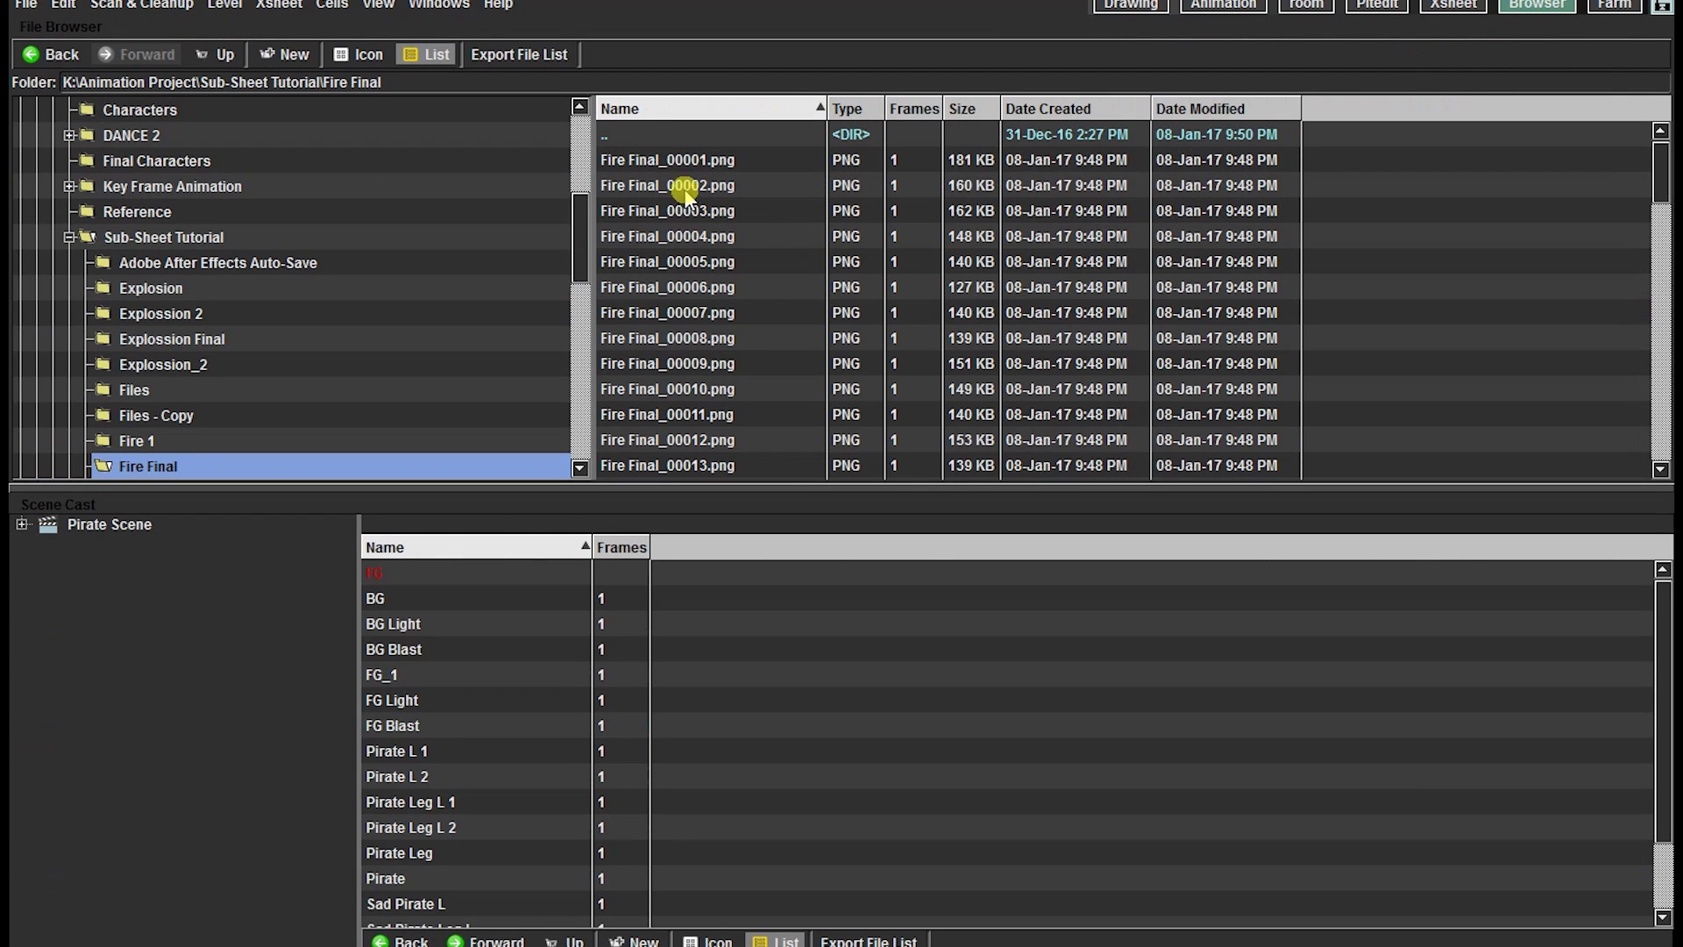
{"action": "left_click", "coordinate": [688, 160]}
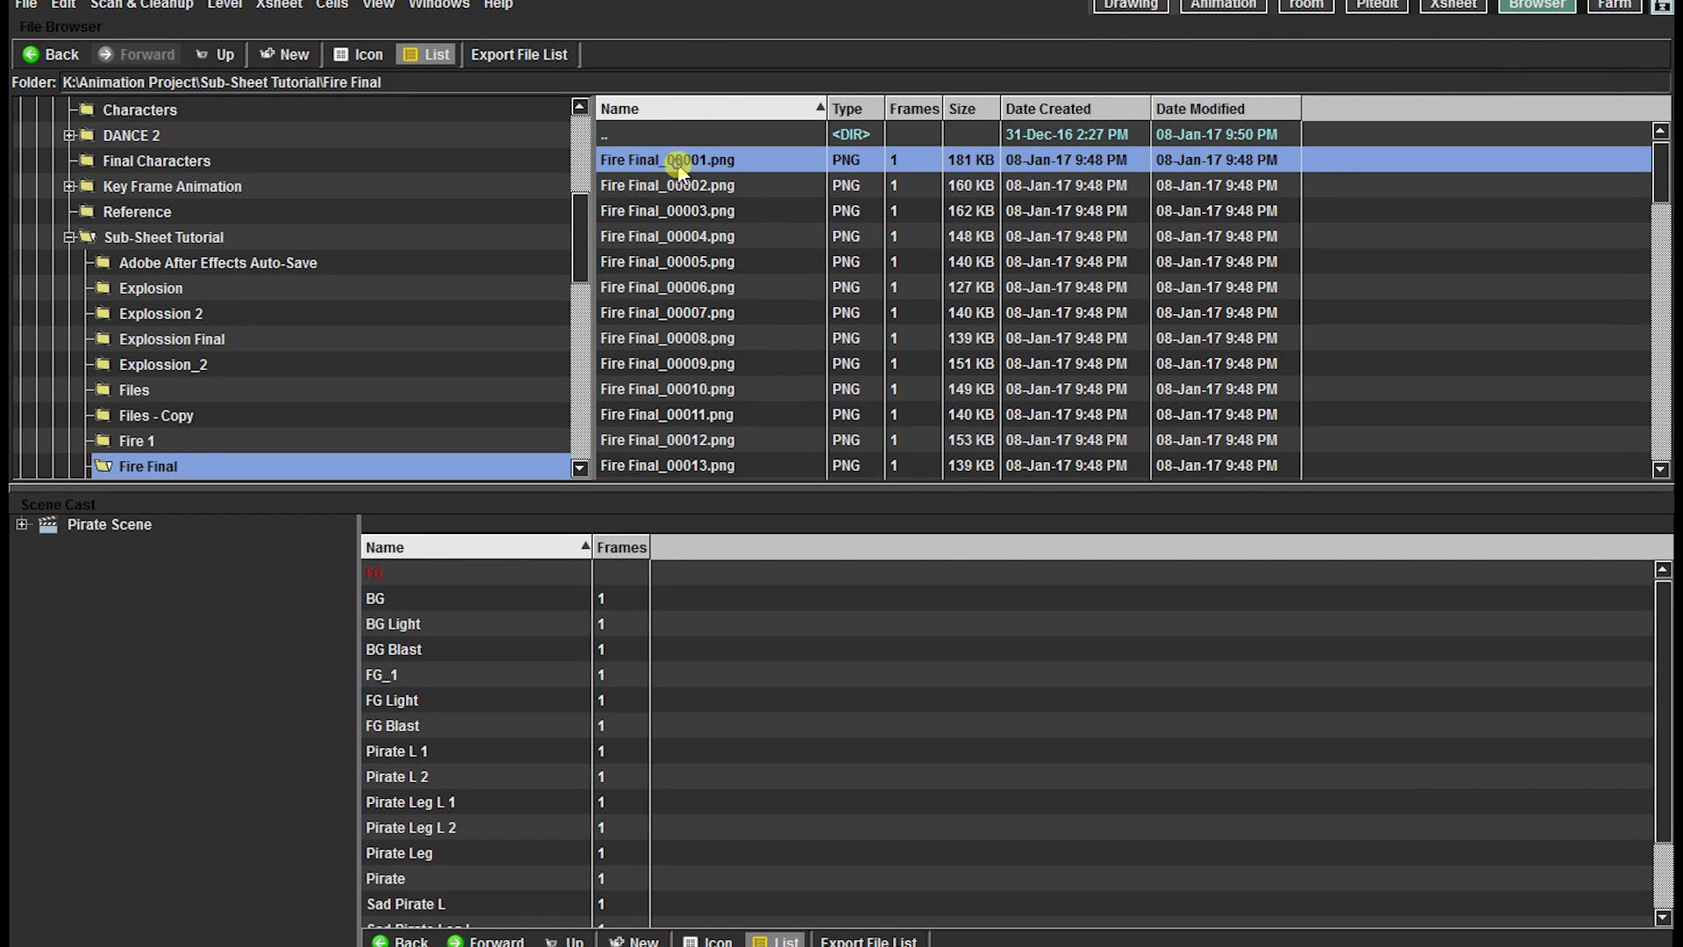
{"action": "right_click", "coordinate": [679, 165]}
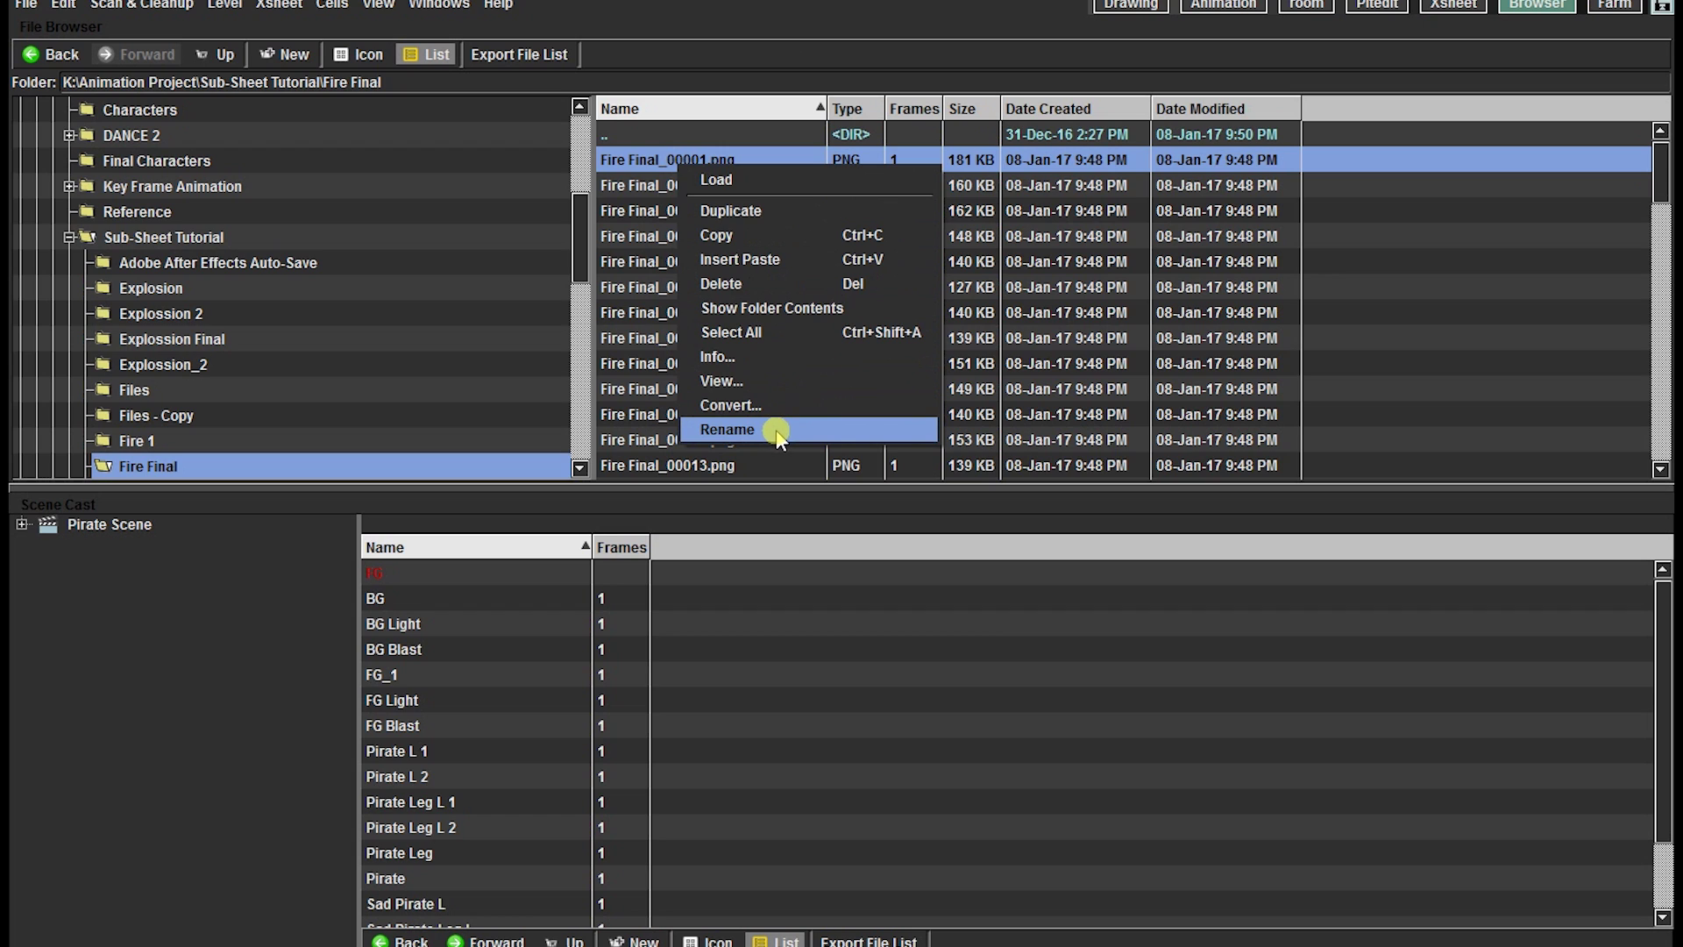
{"action": "left_click", "coordinate": [774, 429]}
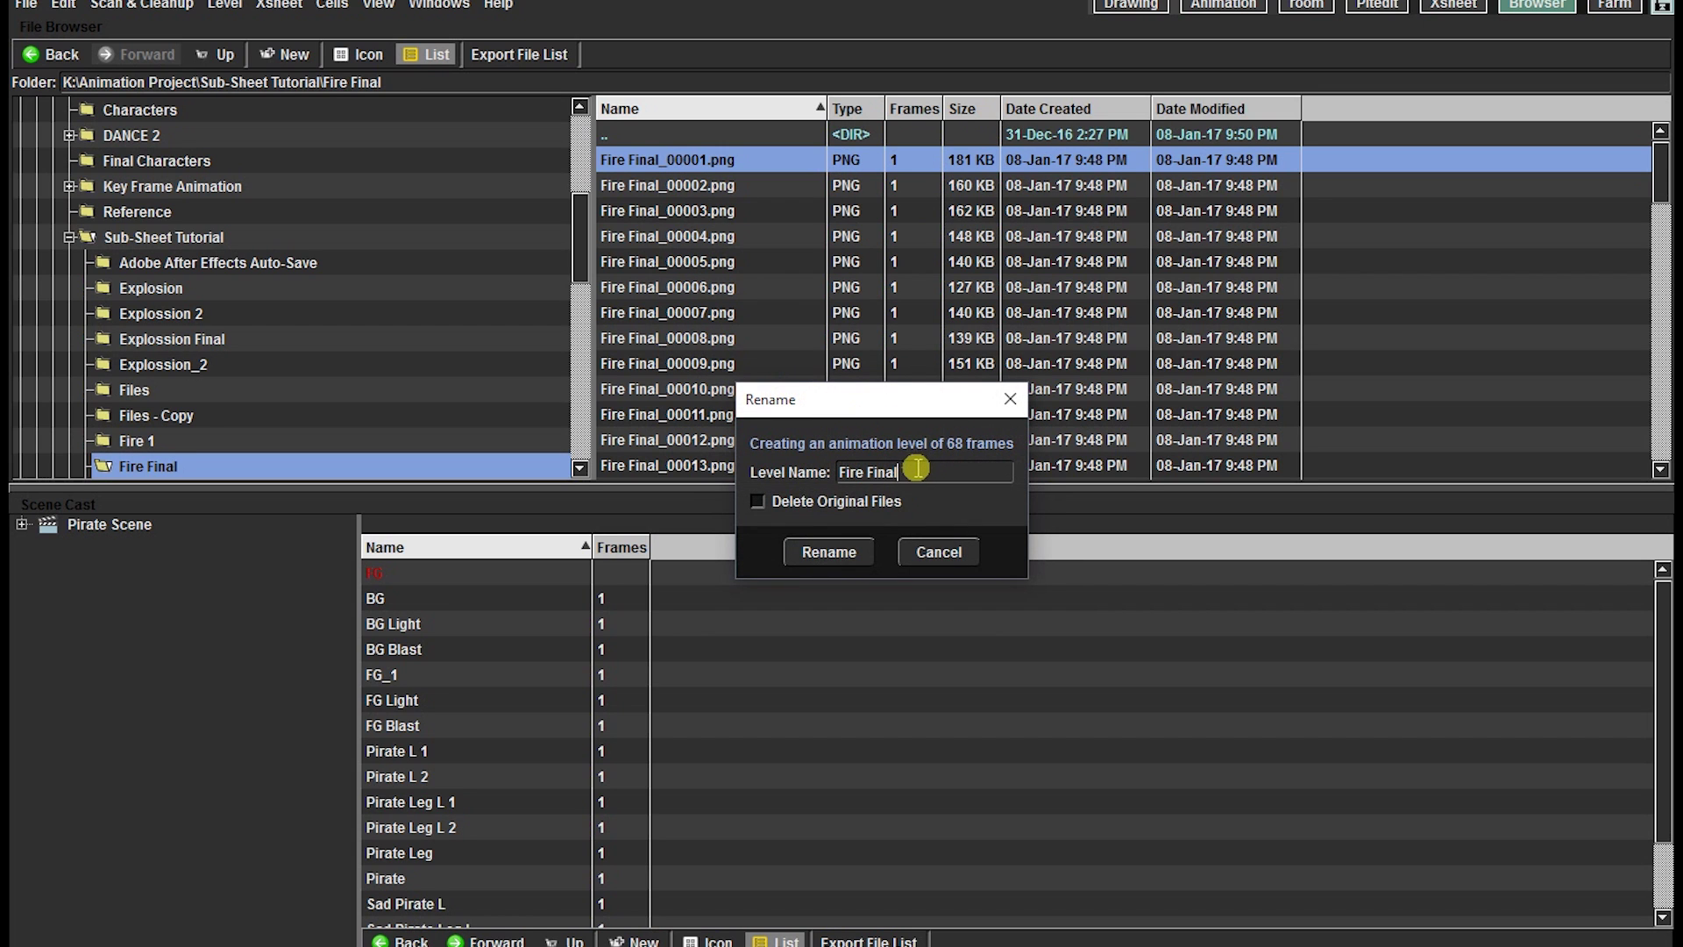
{"action": "left_click", "coordinate": [842, 554]}
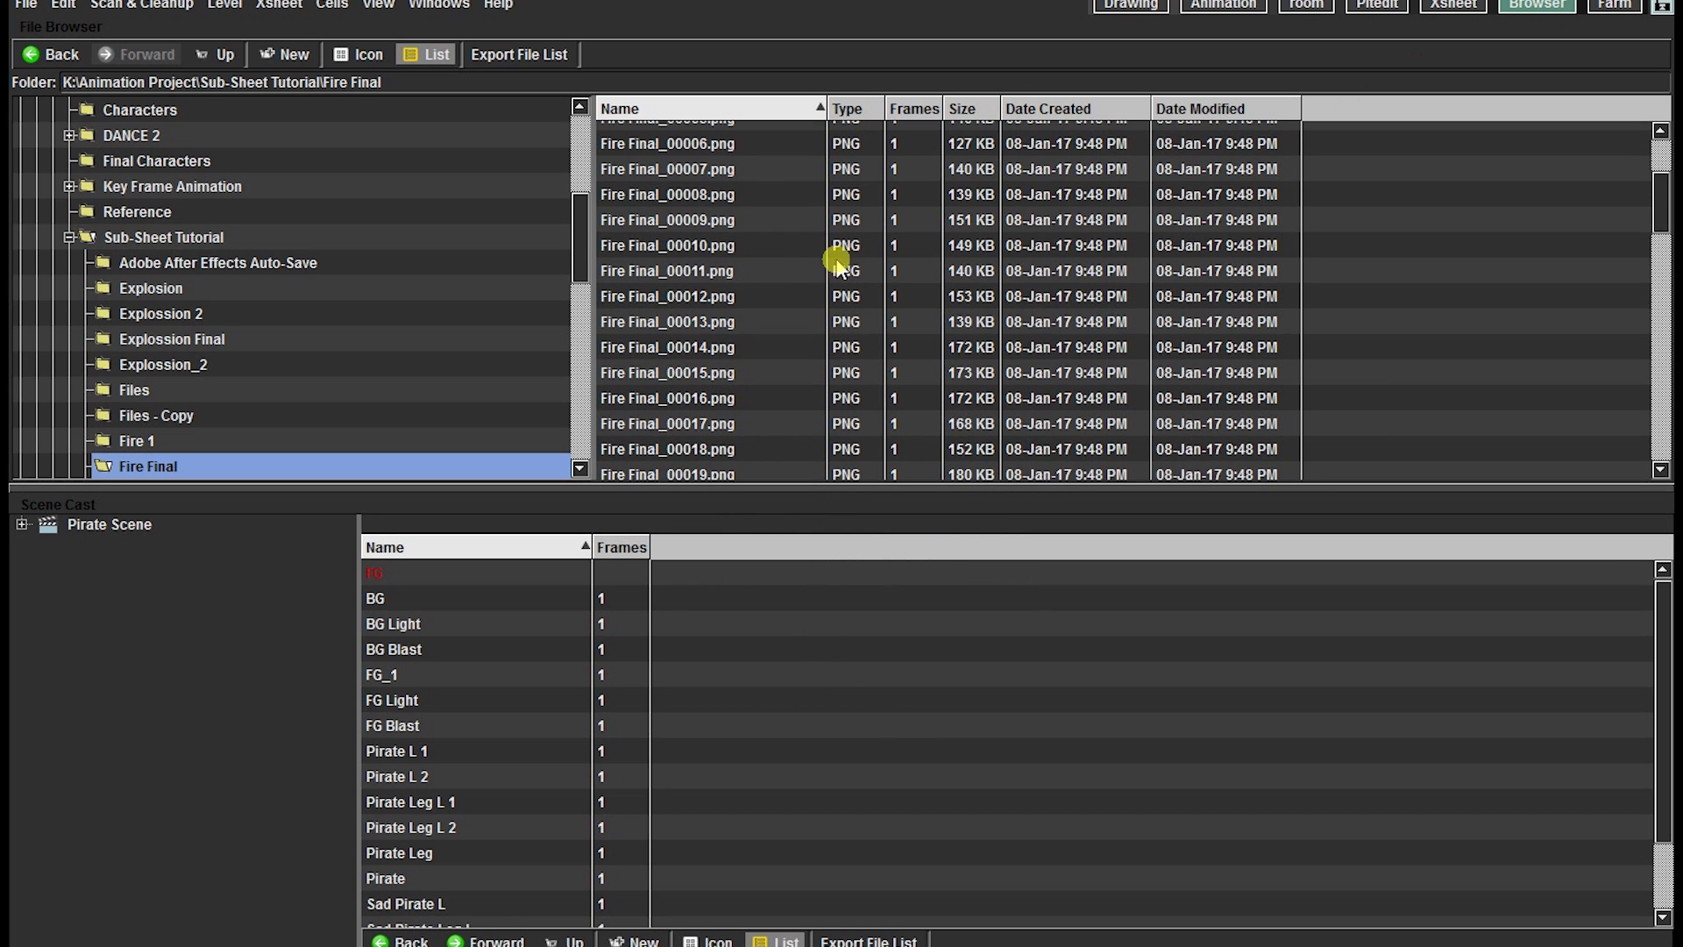
{"action": "scroll", "coordinate": [837, 263], "scroll_direction": "up", "scroll_amount": 2}
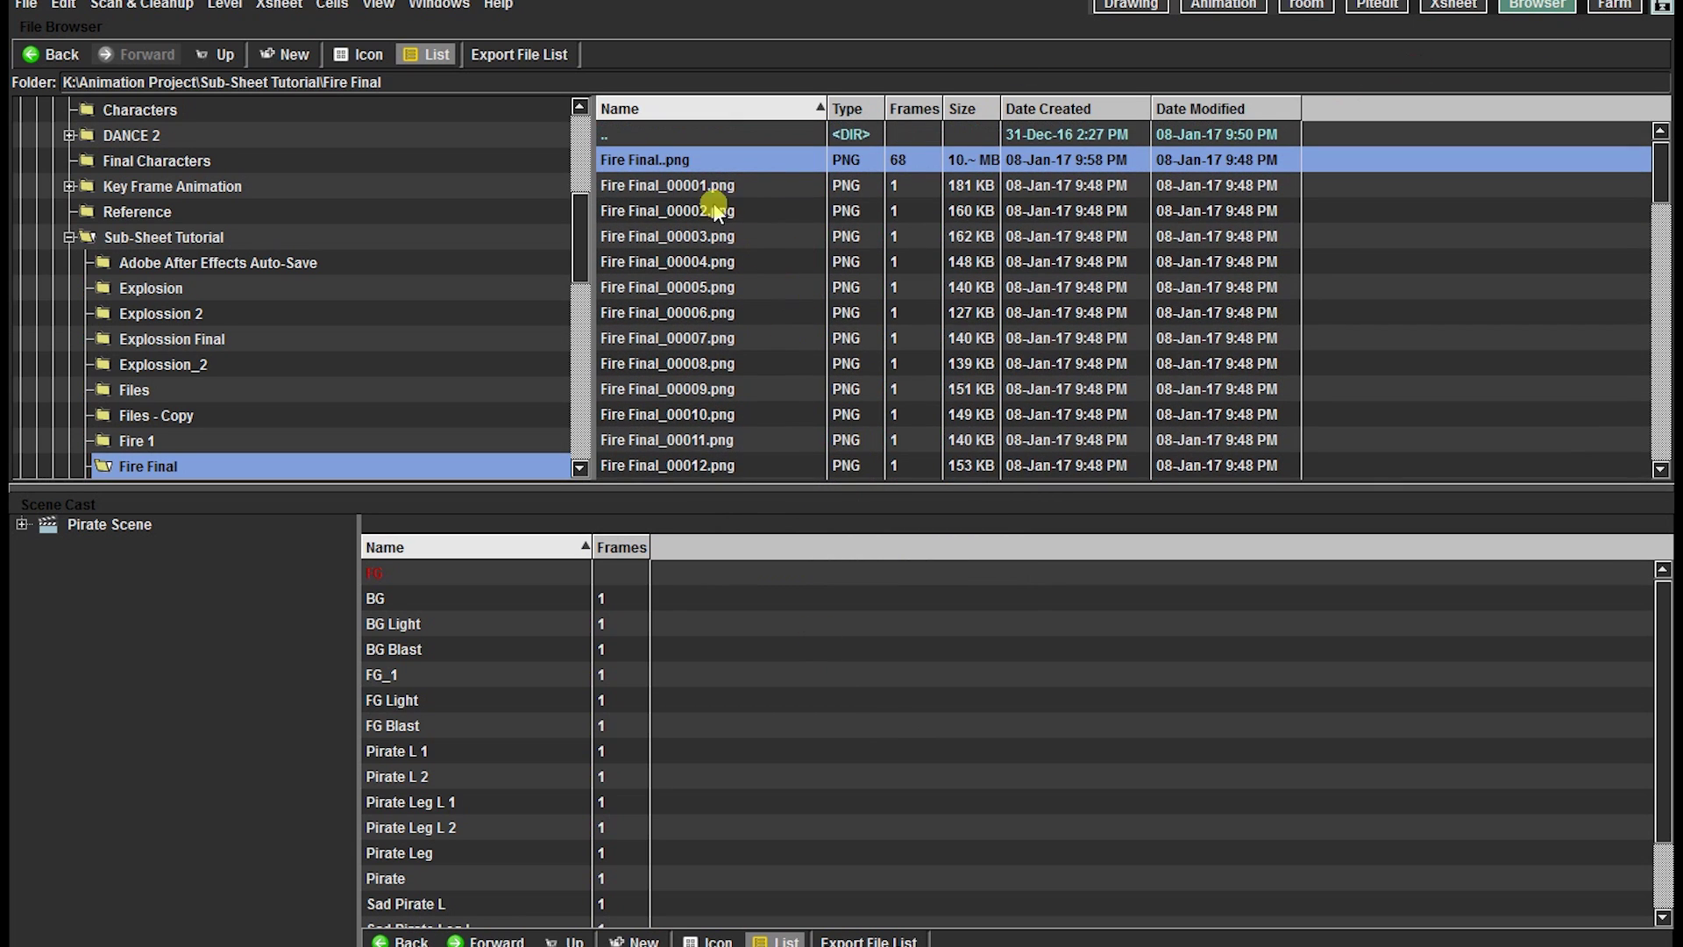
Step: Load the 68-frame Fire Final sequence from the file browser into the scene and return to the Animation workspace
{"action": "right_click", "coordinate": [651, 169]}
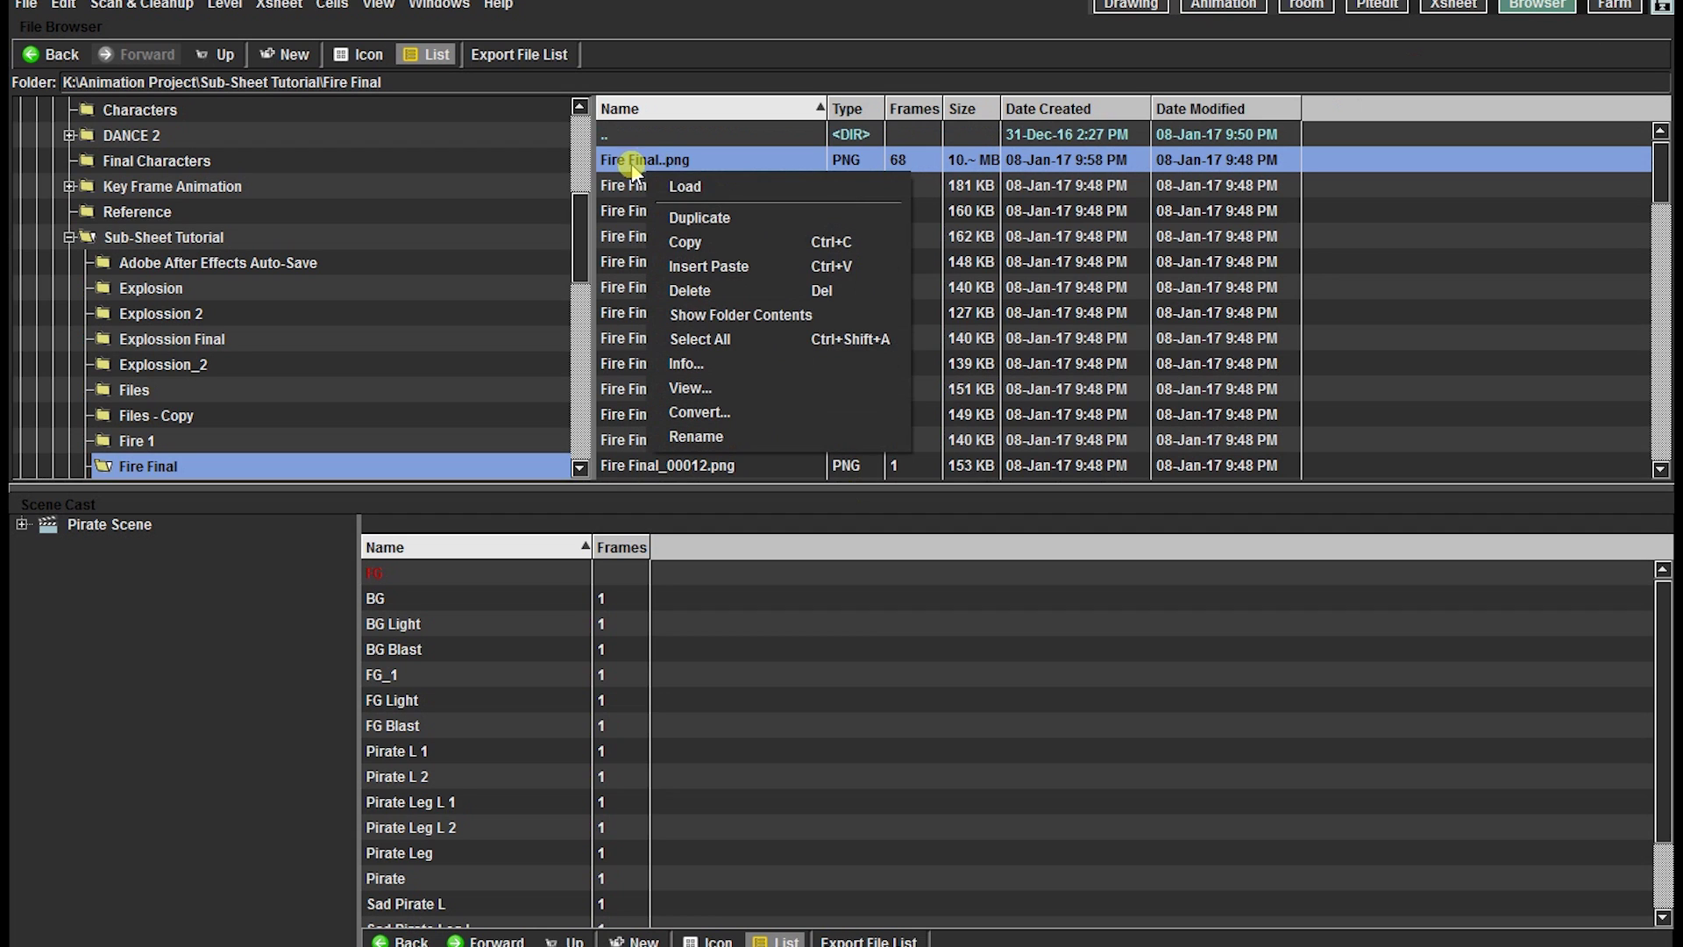
{"action": "left_click", "coordinate": [705, 186]}
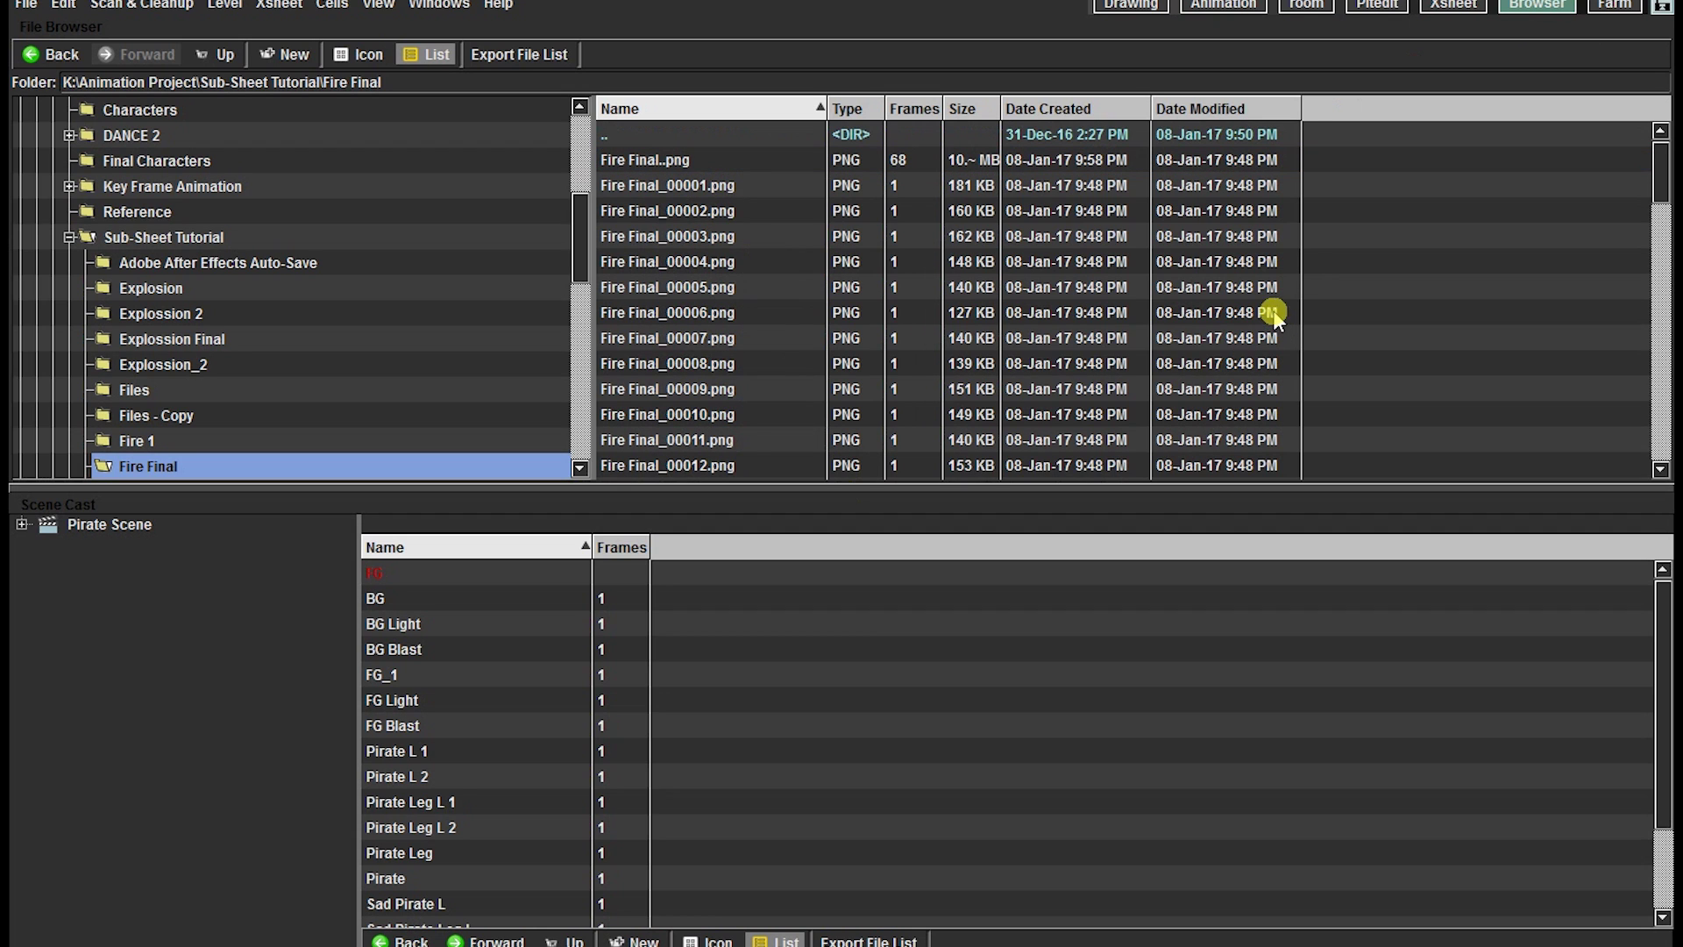
{"action": "left_click", "coordinate": [1219, 7]}
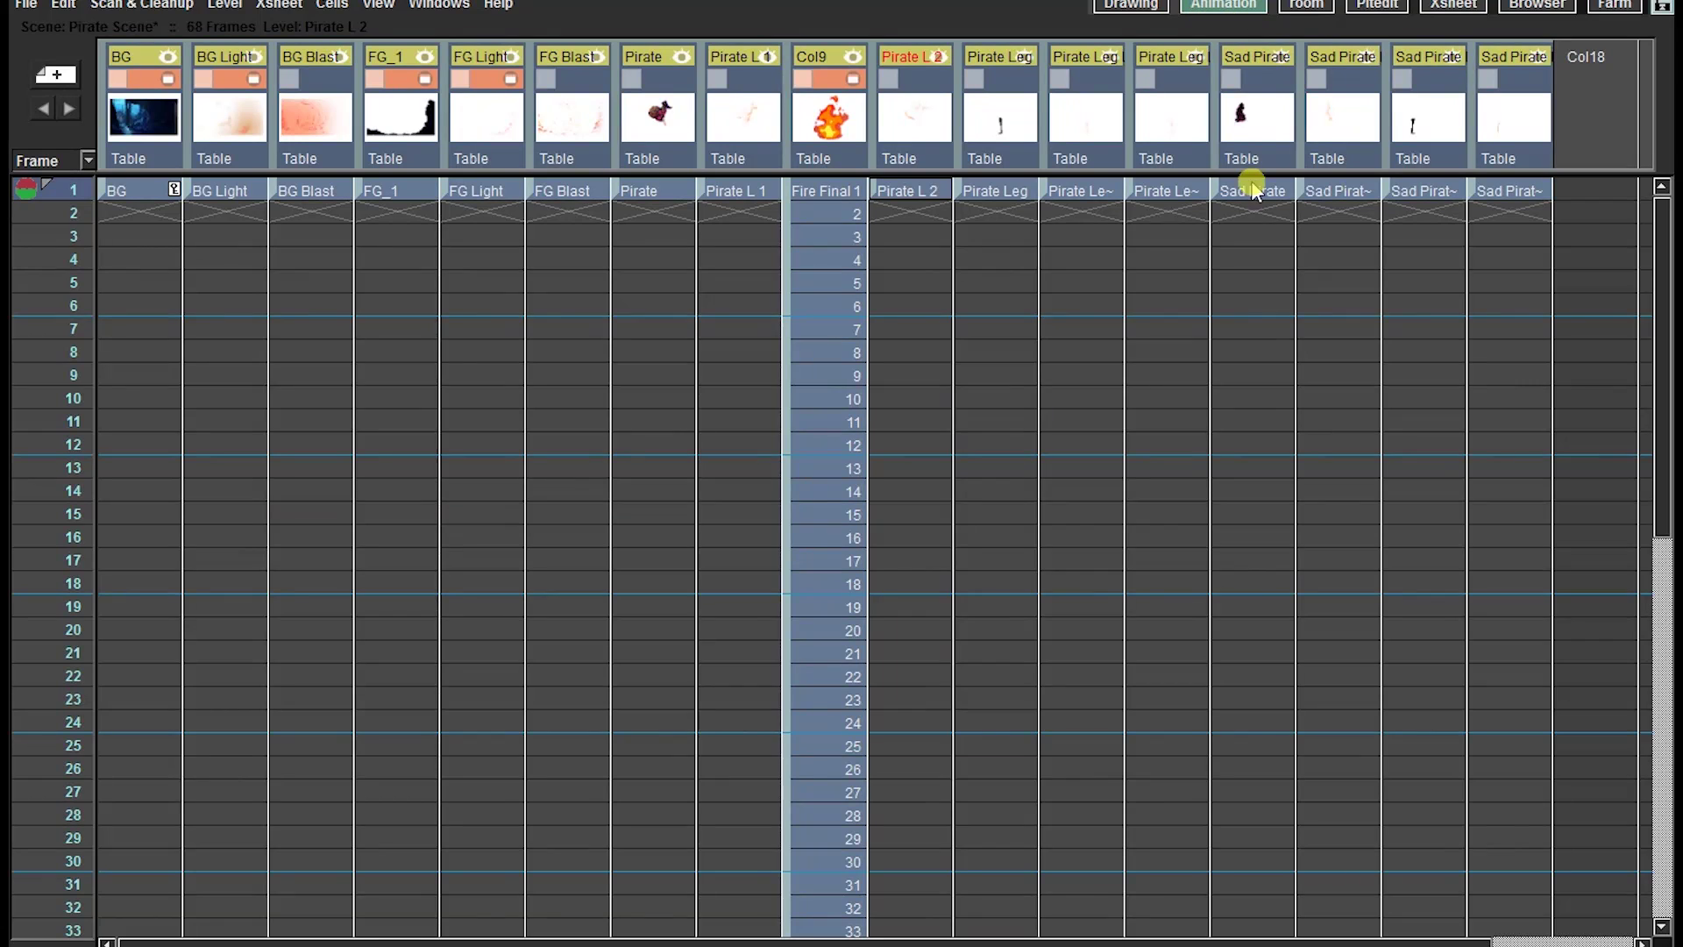
Step: Move the Fire Final column after the Sad Pirate columns and extend the single-frame layers to match its 68 frames
{"action": "scroll", "coordinate": [936, 291], "scroll_direction": "right", "scroll_amount": 3}
{"action": "left_click", "coordinate": [577, 56]}
{"action": "left_click_drag", "start_coordinate": [562, 107], "coordinate": [1267, 122]}
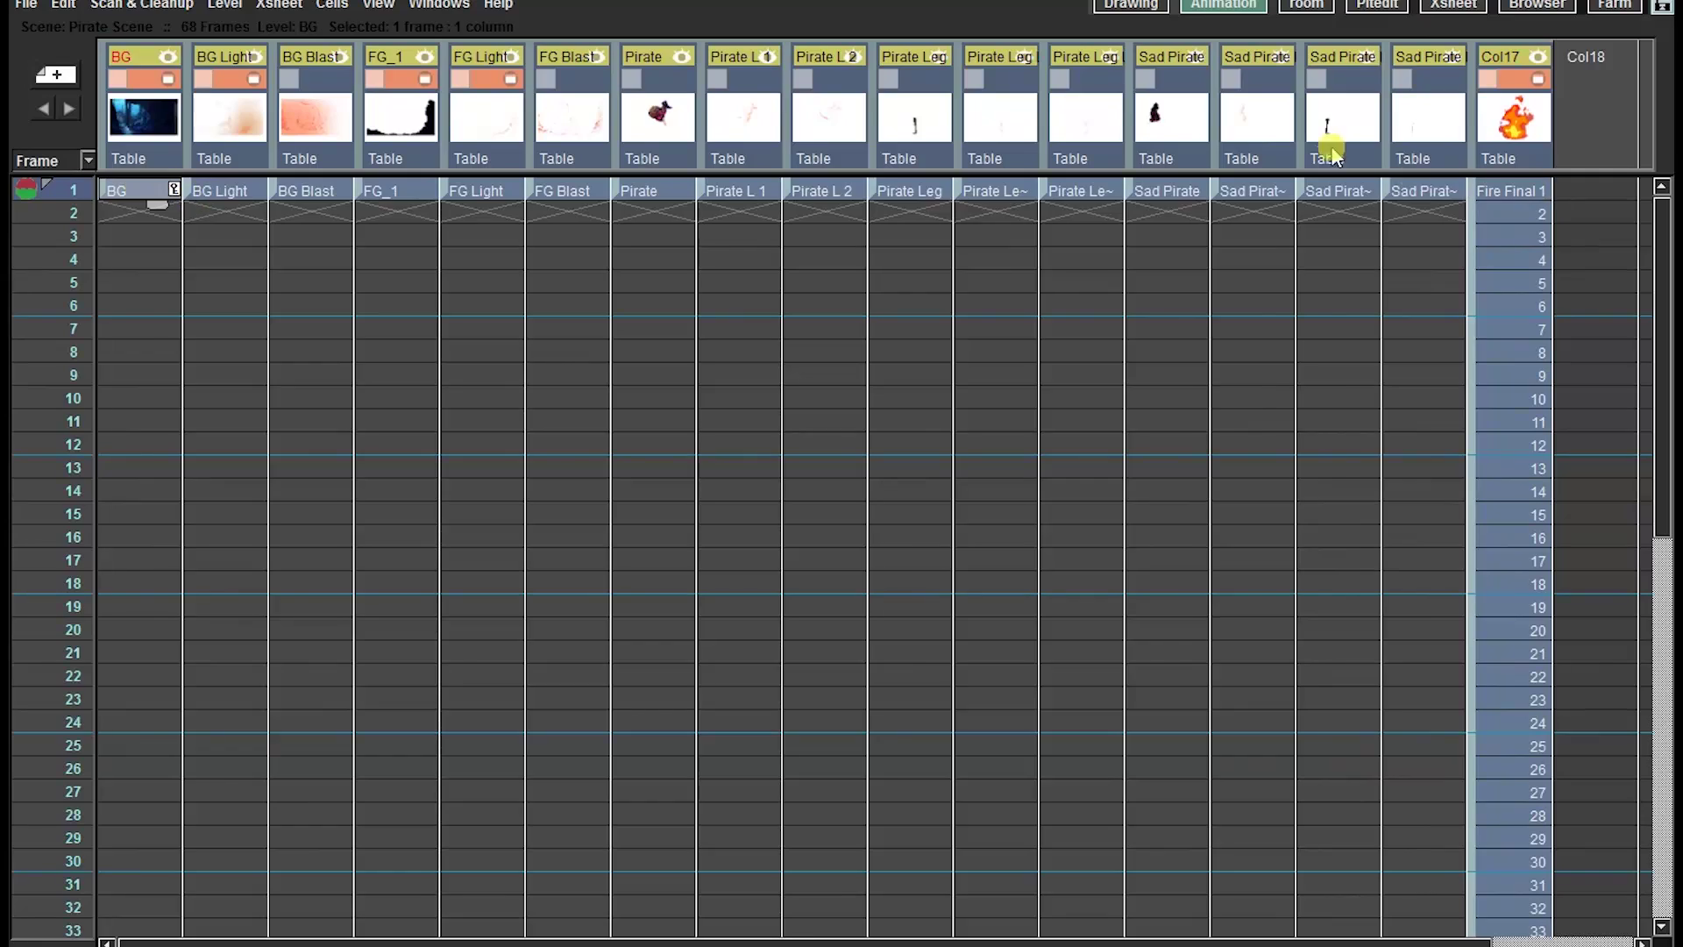
{"action": "left_click", "coordinate": [1432, 194], "text": "shift"}
{"action": "left_click_drag", "start_coordinate": [1439, 204], "coordinate": [1424, 759]}
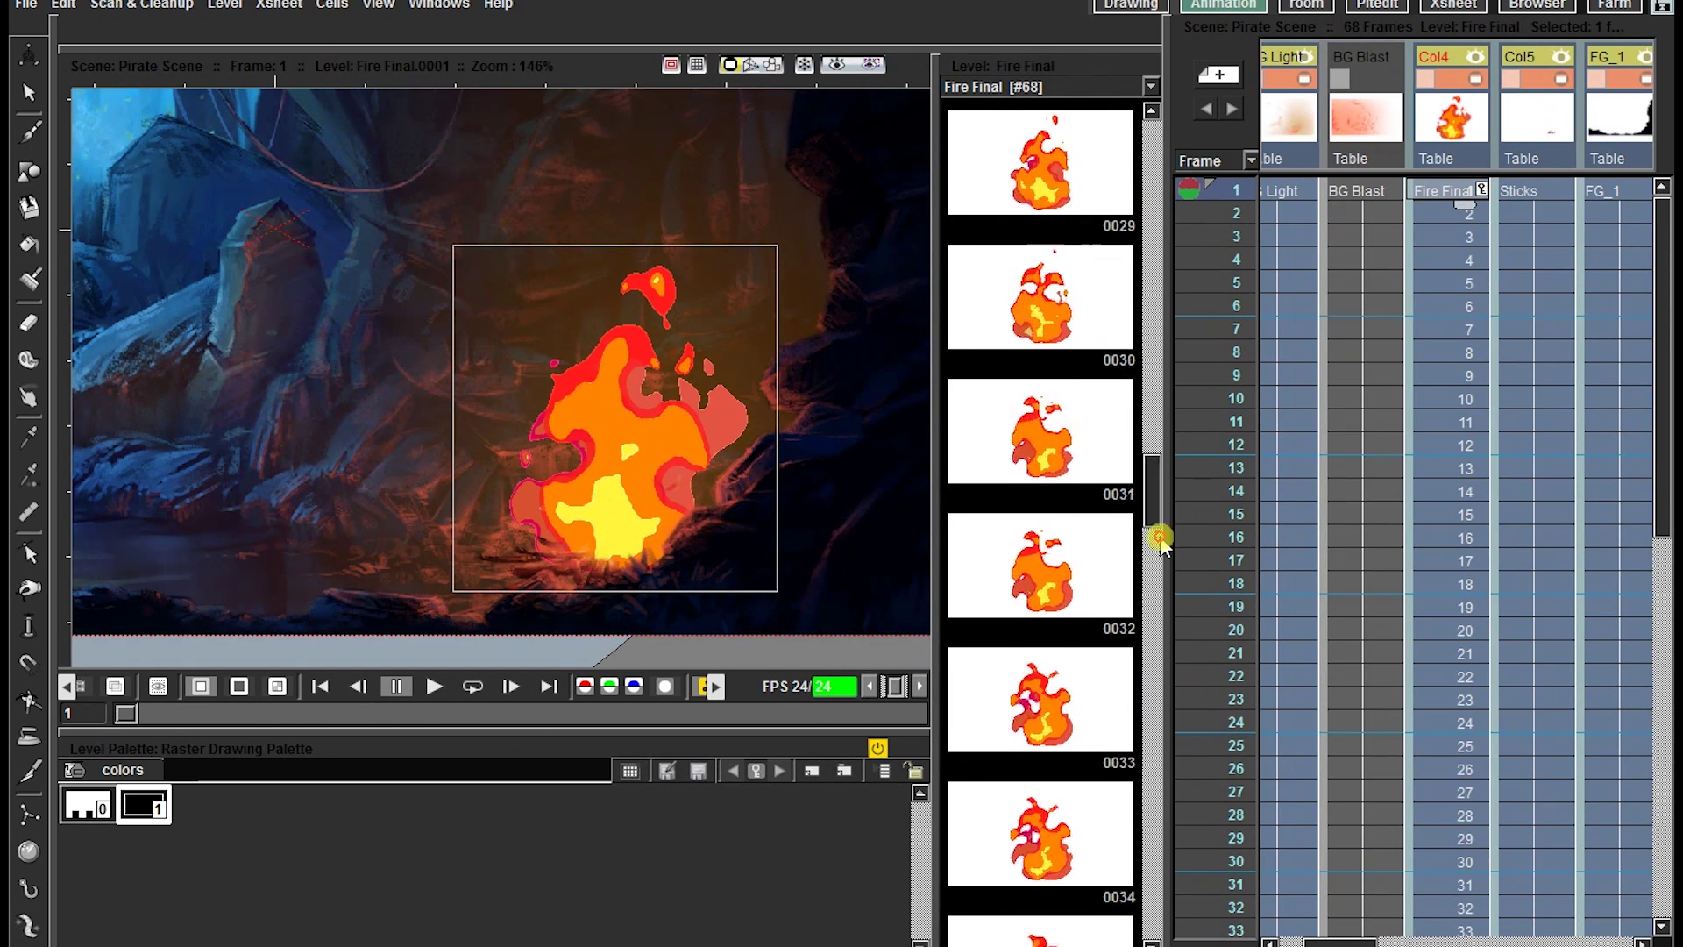
Step: Paint a solid black shape covering the whole fire on drawing 0069 and create a mesh from it with 5.08 mm edges and a 20-pixel margin
{"action": "left_click_drag", "start_coordinate": [1156, 533], "coordinate": [1178, 931]}
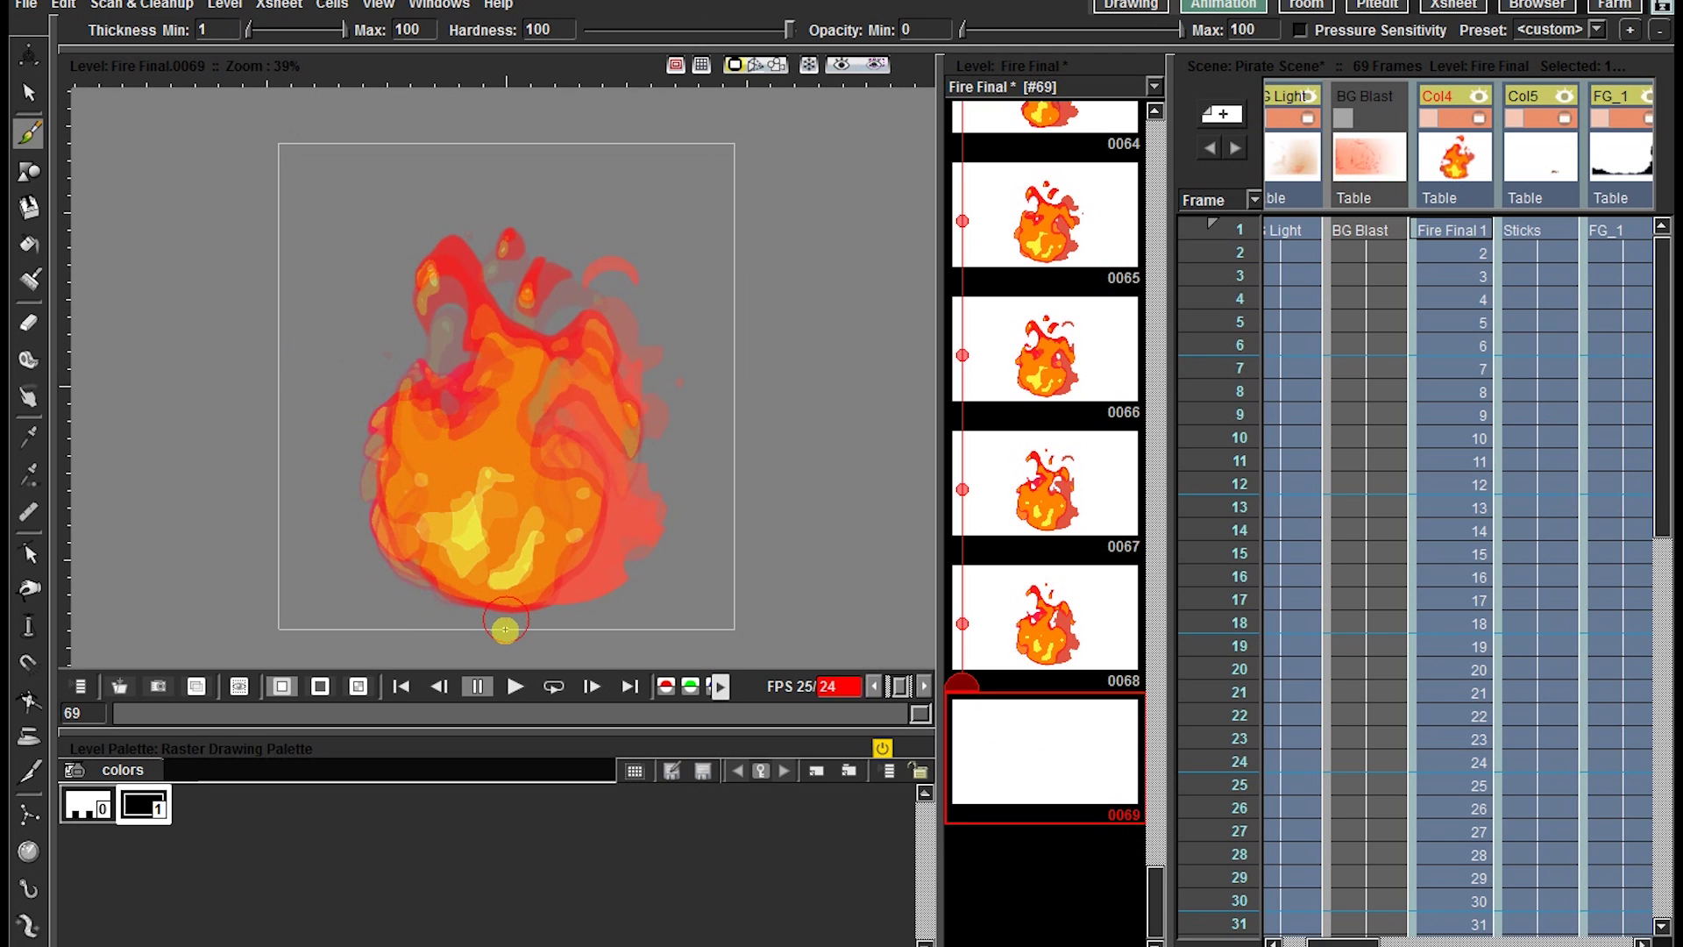
{"action": "mouse_move", "coordinate": [502, 631]}
{"action": "left_mouse_down"}
{"action": "mouse_move", "coordinate": [371, 587]}
{"action": "mouse_move", "coordinate": [334, 490]}
{"action": "mouse_move", "coordinate": [328, 385]}
{"action": "mouse_move", "coordinate": [376, 266]}
{"action": "mouse_move", "coordinate": [480, 158]}
{"action": "mouse_move", "coordinate": [595, 149]}
{"action": "mouse_move", "coordinate": [555, 139]}
{"action": "mouse_move", "coordinate": [616, 187]}
{"action": "mouse_move", "coordinate": [673, 279]}
{"action": "mouse_move", "coordinate": [707, 455]}
{"action": "mouse_move", "coordinate": [670, 574]}
{"action": "mouse_move", "coordinate": [578, 632]}
{"action": "mouse_move", "coordinate": [448, 621]}
{"action": "mouse_move", "coordinate": [628, 561]}
{"action": "mouse_move", "coordinate": [669, 464]}
{"action": "mouse_move", "coordinate": [625, 326]}
{"action": "mouse_move", "coordinate": [561, 367]}
{"action": "mouse_move", "coordinate": [487, 557]}
{"action": "mouse_move", "coordinate": [408, 593]}
{"action": "mouse_move", "coordinate": [350, 376]}
{"action": "mouse_move", "coordinate": [409, 330]}
{"action": "mouse_move", "coordinate": [399, 352]}
{"action": "mouse_move", "coordinate": [469, 164]}
{"action": "mouse_move", "coordinate": [430, 311]}
{"action": "mouse_move", "coordinate": [474, 412]}
{"action": "mouse_move", "coordinate": [598, 254]}
{"action": "mouse_move", "coordinate": [557, 179]}
{"action": "mouse_move", "coordinate": [518, 291]}
{"action": "mouse_move", "coordinate": [552, 241]}
{"action": "mouse_move", "coordinate": [445, 304]}
{"action": "mouse_move", "coordinate": [431, 426]}
{"action": "mouse_move", "coordinate": [345, 341]}
{"action": "mouse_move", "coordinate": [356, 357]}
{"action": "mouse_move", "coordinate": [368, 257]}
{"action": "mouse_move", "coordinate": [446, 140]}
{"action": "mouse_move", "coordinate": [660, 451]}
{"action": "left_mouse_up"}
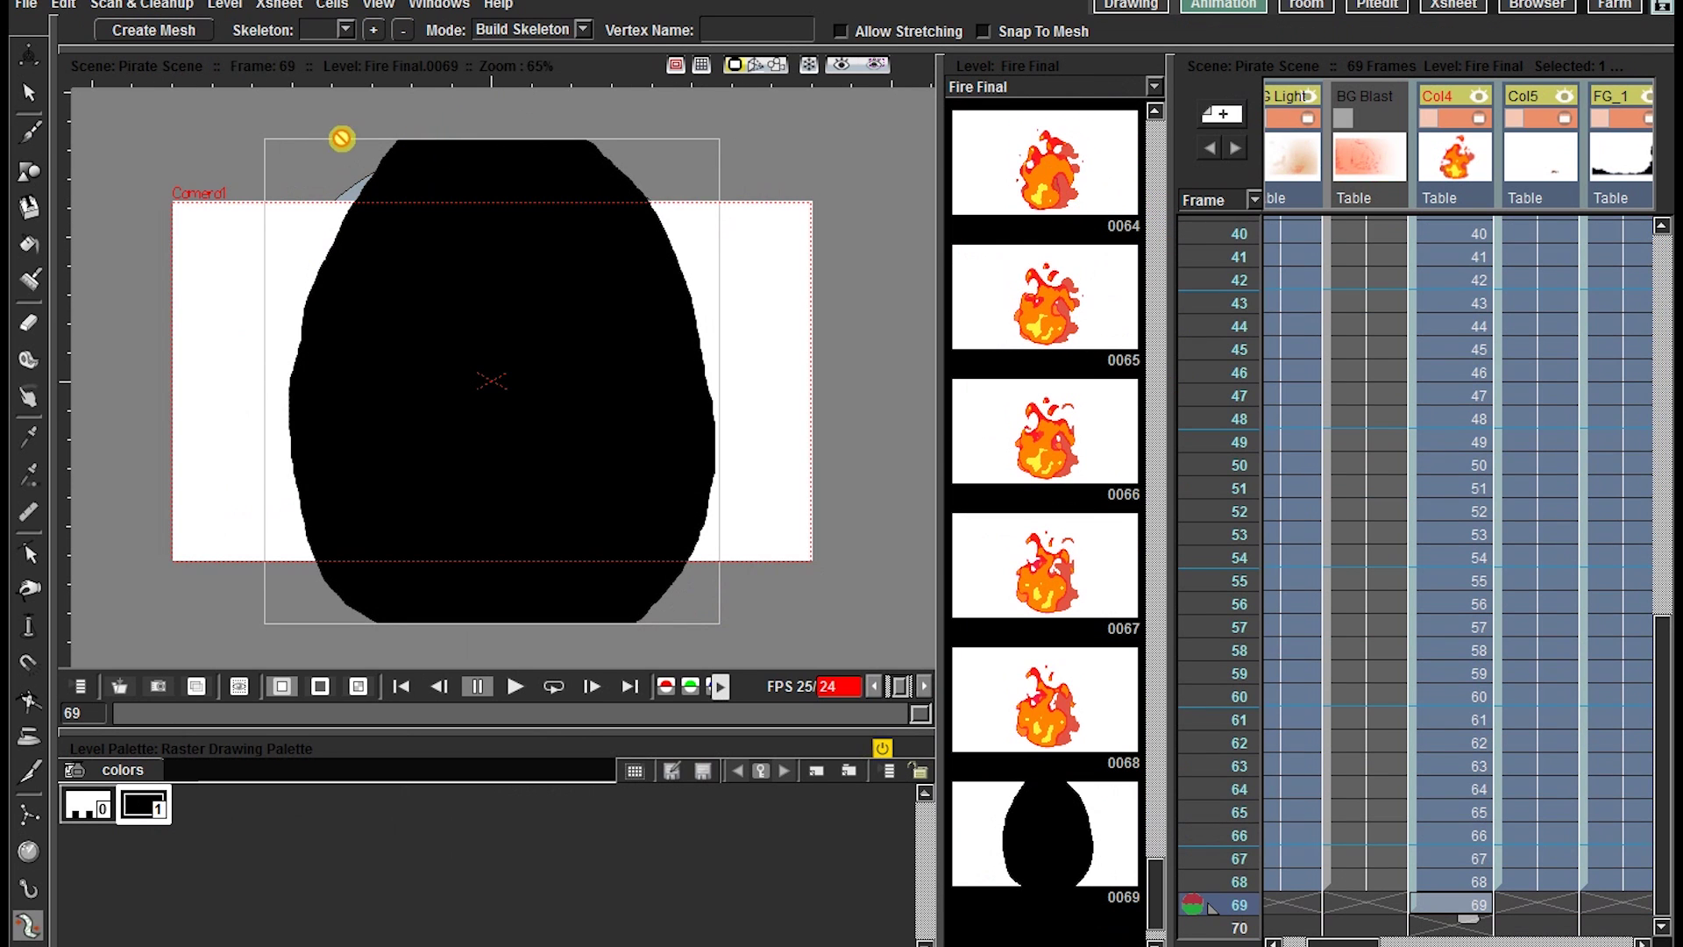
{"action": "left_click", "coordinate": [174, 29]}
{"action": "left_click", "coordinate": [963, 813]}
{"action": "left_click", "coordinate": [773, 561]}
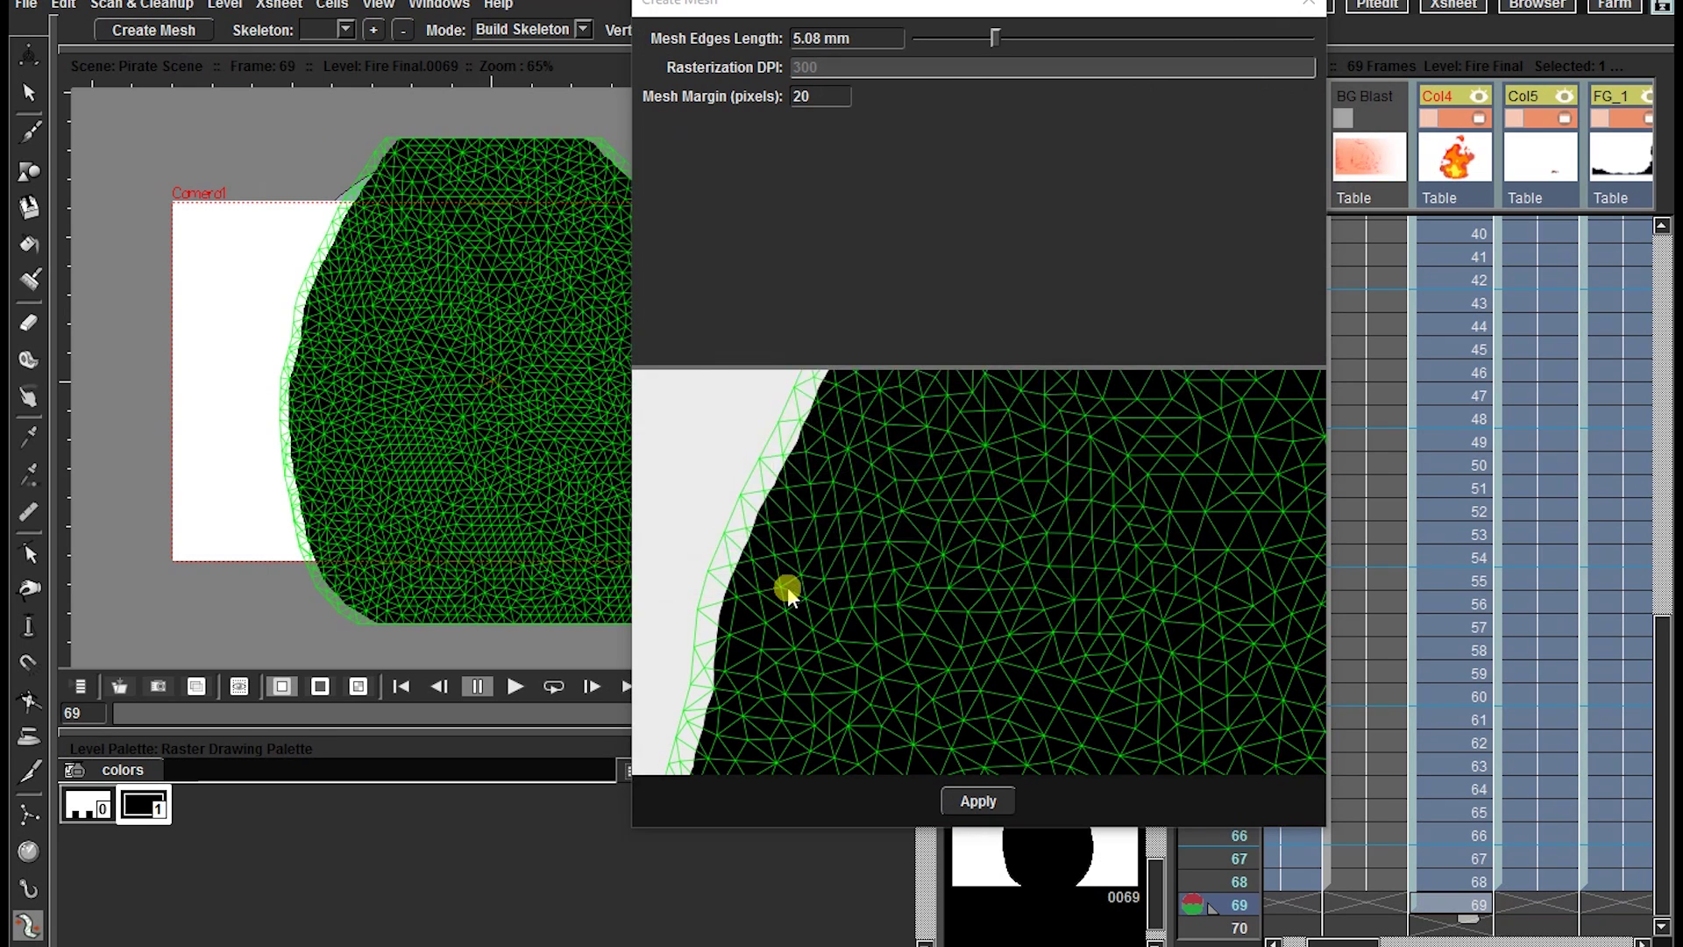
{"action": "left_click_drag", "start_coordinate": [742, 427], "coordinate": [762, 457]}
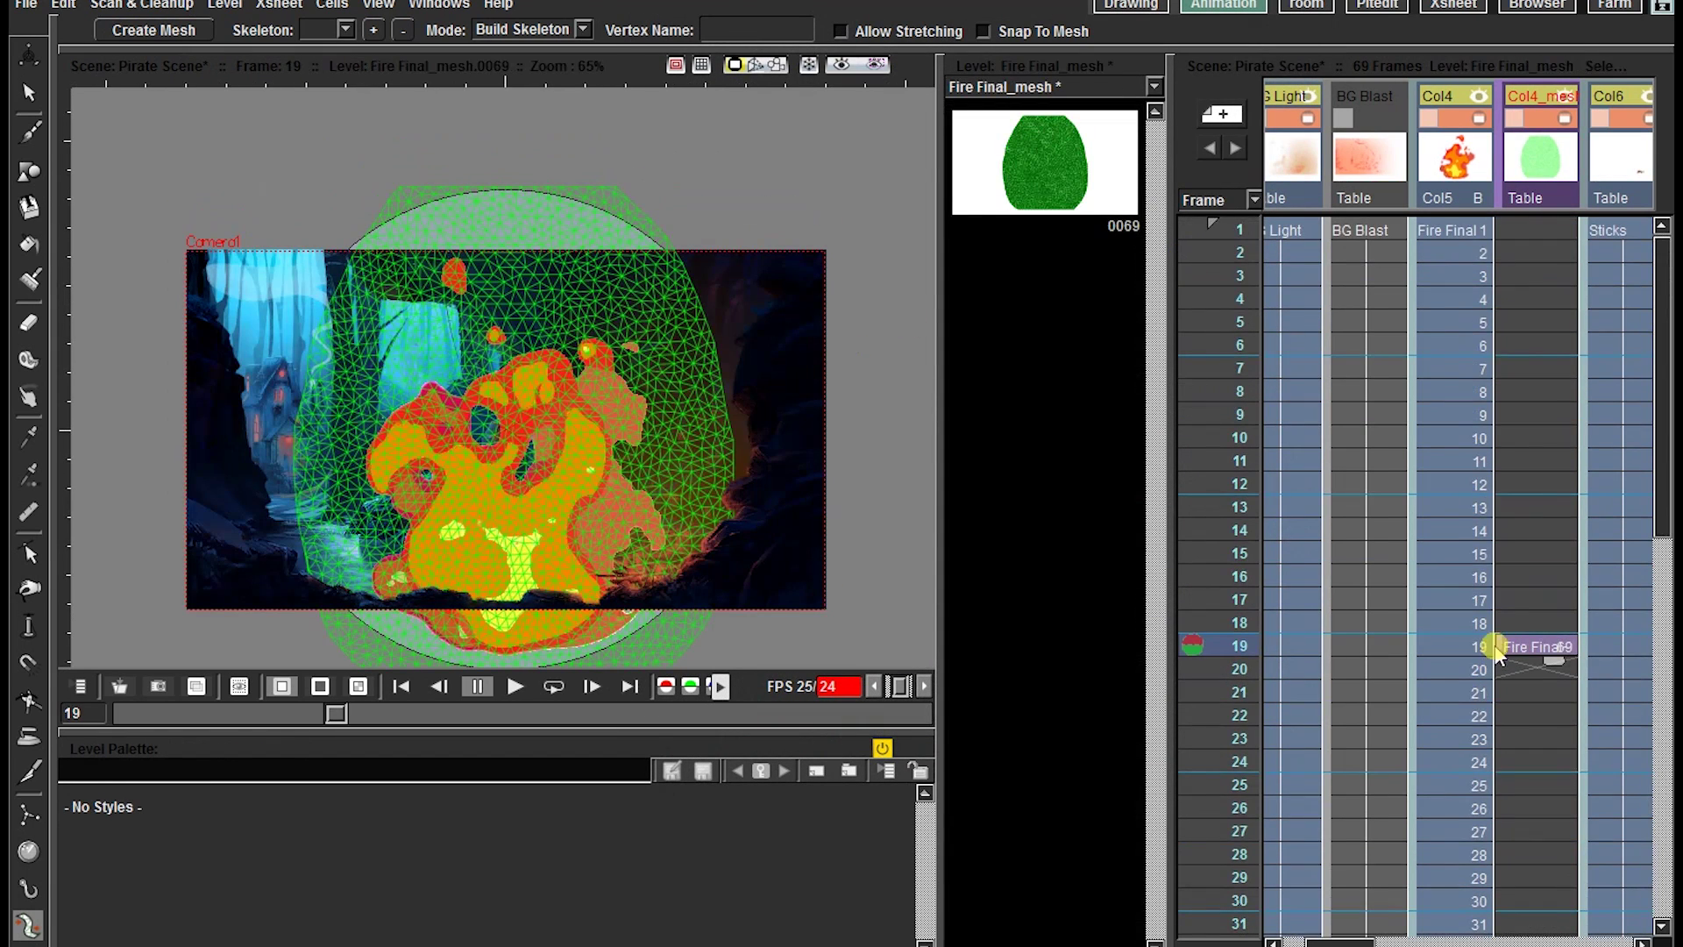
Step: Extend the mesh exposure through frame 68, delete the Fire Final cell at frame 69 and save the scene
{"action": "left_click_drag", "start_coordinate": [1494, 647], "coordinate": [1560, 748]}
{"action": "left_click", "coordinate": [1464, 768]}
{"action": "key", "text": "Delete"}
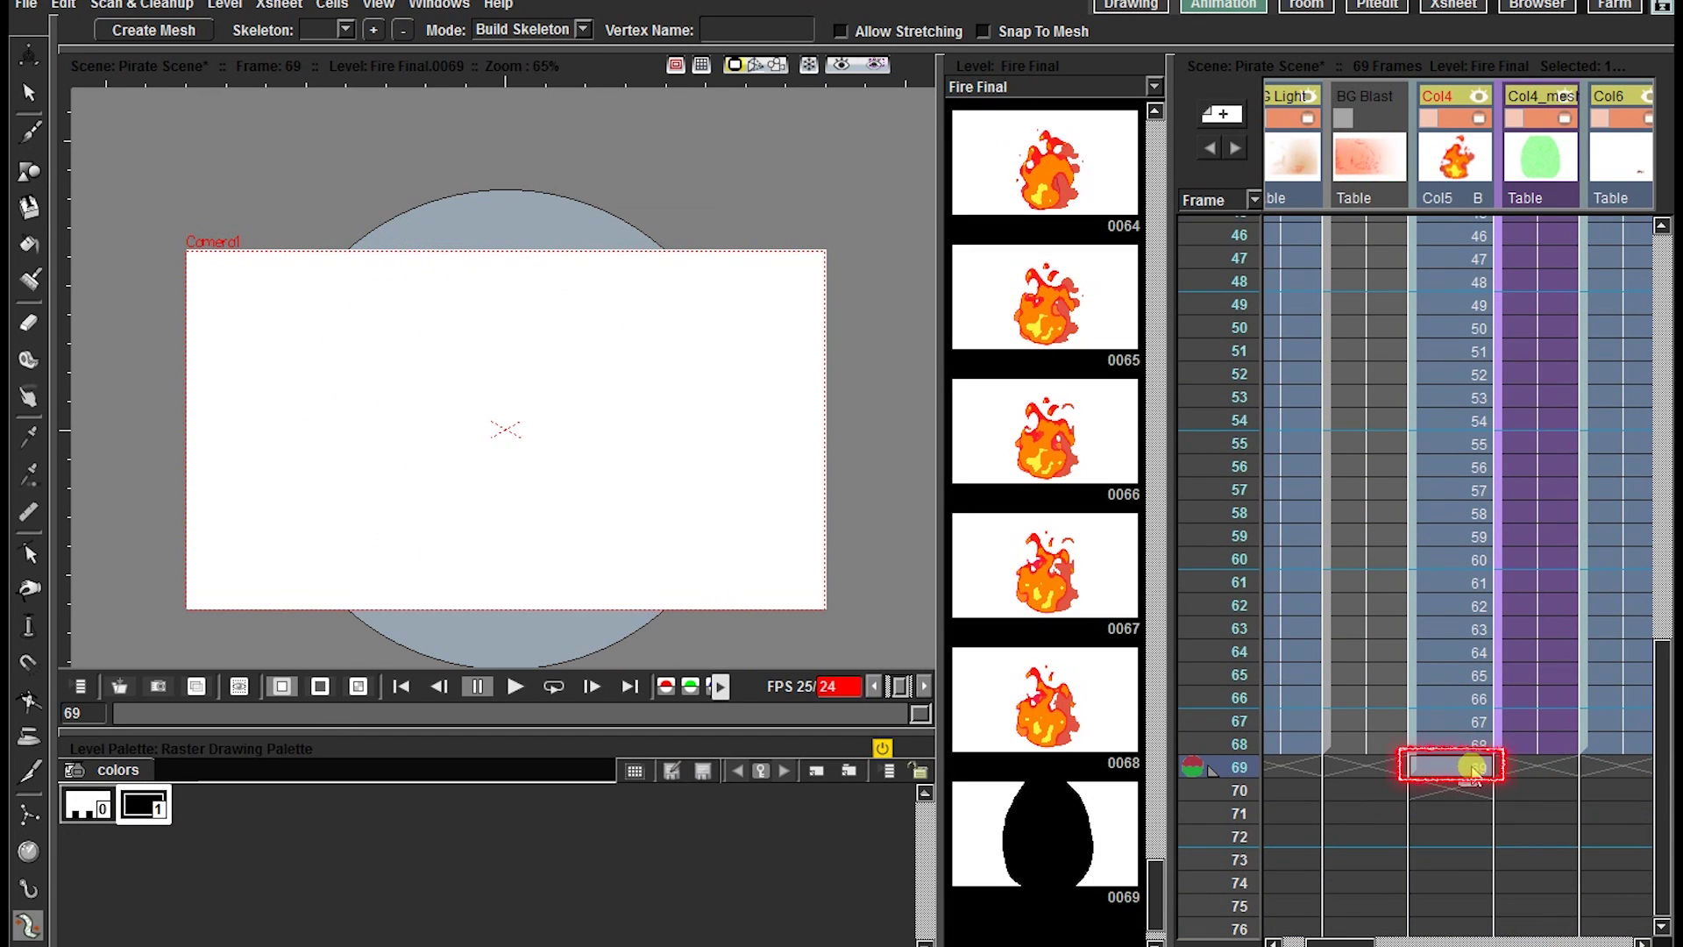
{"action": "left_click", "coordinate": [1526, 748]}
{"action": "key", "text": "ctrl+s"}
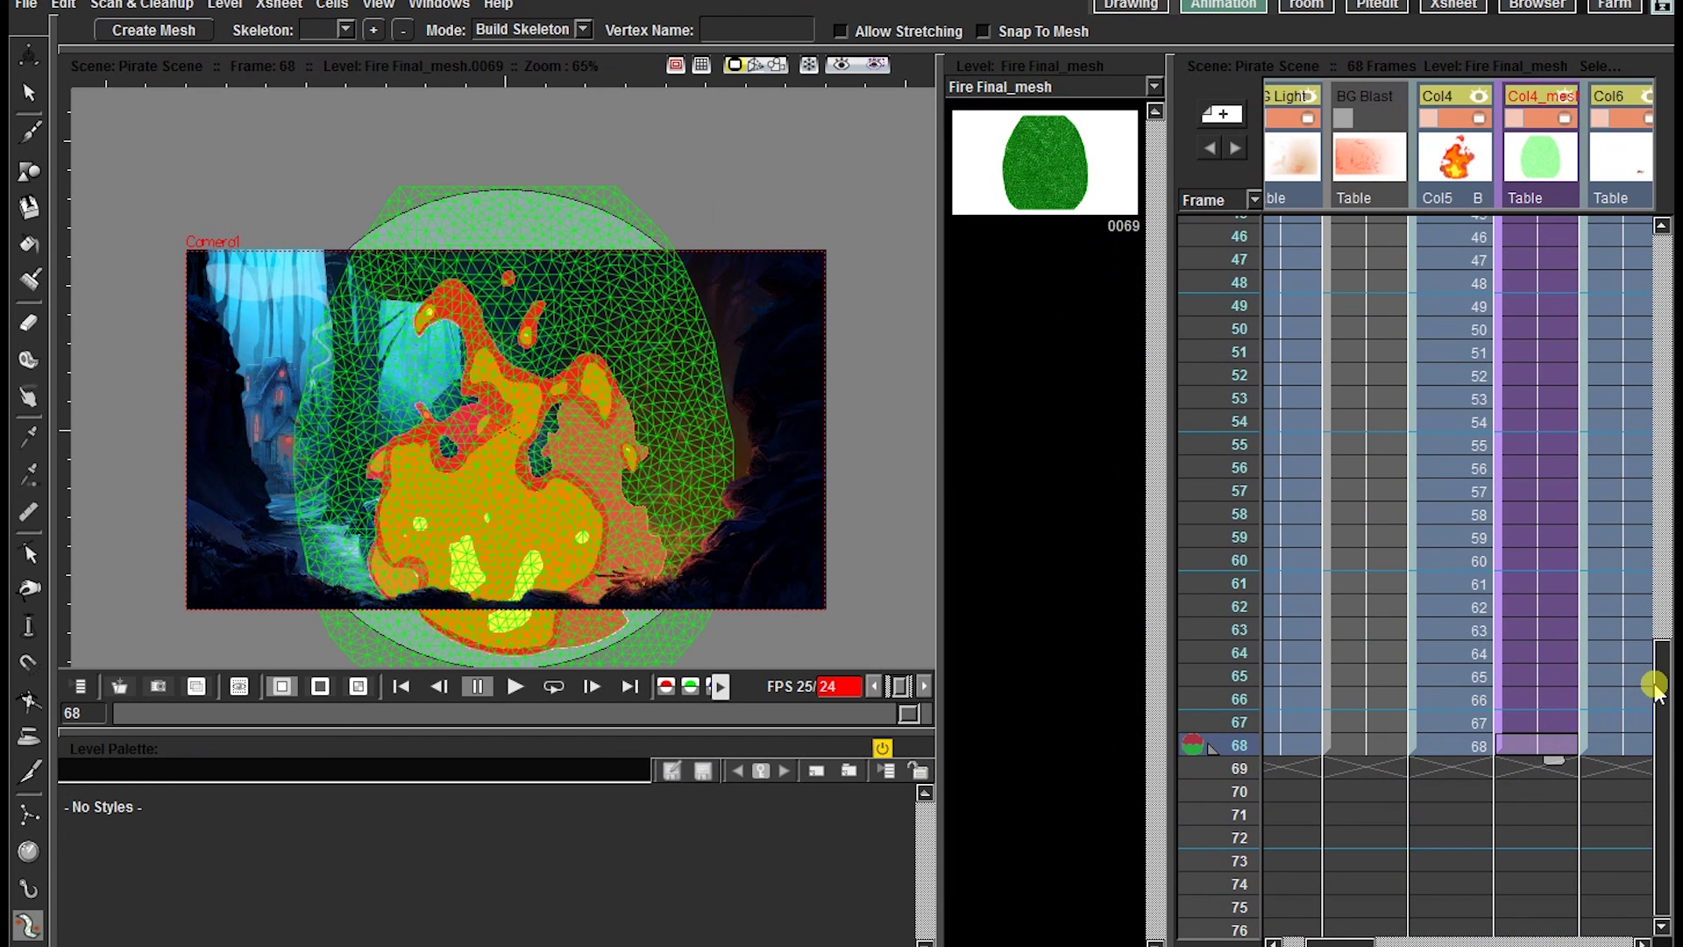
Step: At frame 1, scale the fire mesh column down to about 40% and hide the mesh overlay in the camera stand
{"action": "left_click_drag", "start_coordinate": [1659, 691], "coordinate": [1635, 163]}
{"action": "left_click", "coordinate": [1522, 233]}
{"action": "key", "text": "shift+space"}
{"action": "mouse_move", "coordinate": [518, 397]}
{"action": "left_mouse_down"}
{"action": "mouse_move", "coordinate": [533, 403]}
{"action": "mouse_move", "coordinate": [543, 376]}
{"action": "left_mouse_up"}
{"action": "left_click_drag", "start_coordinate": [639, 398], "coordinate": [653, 395]}
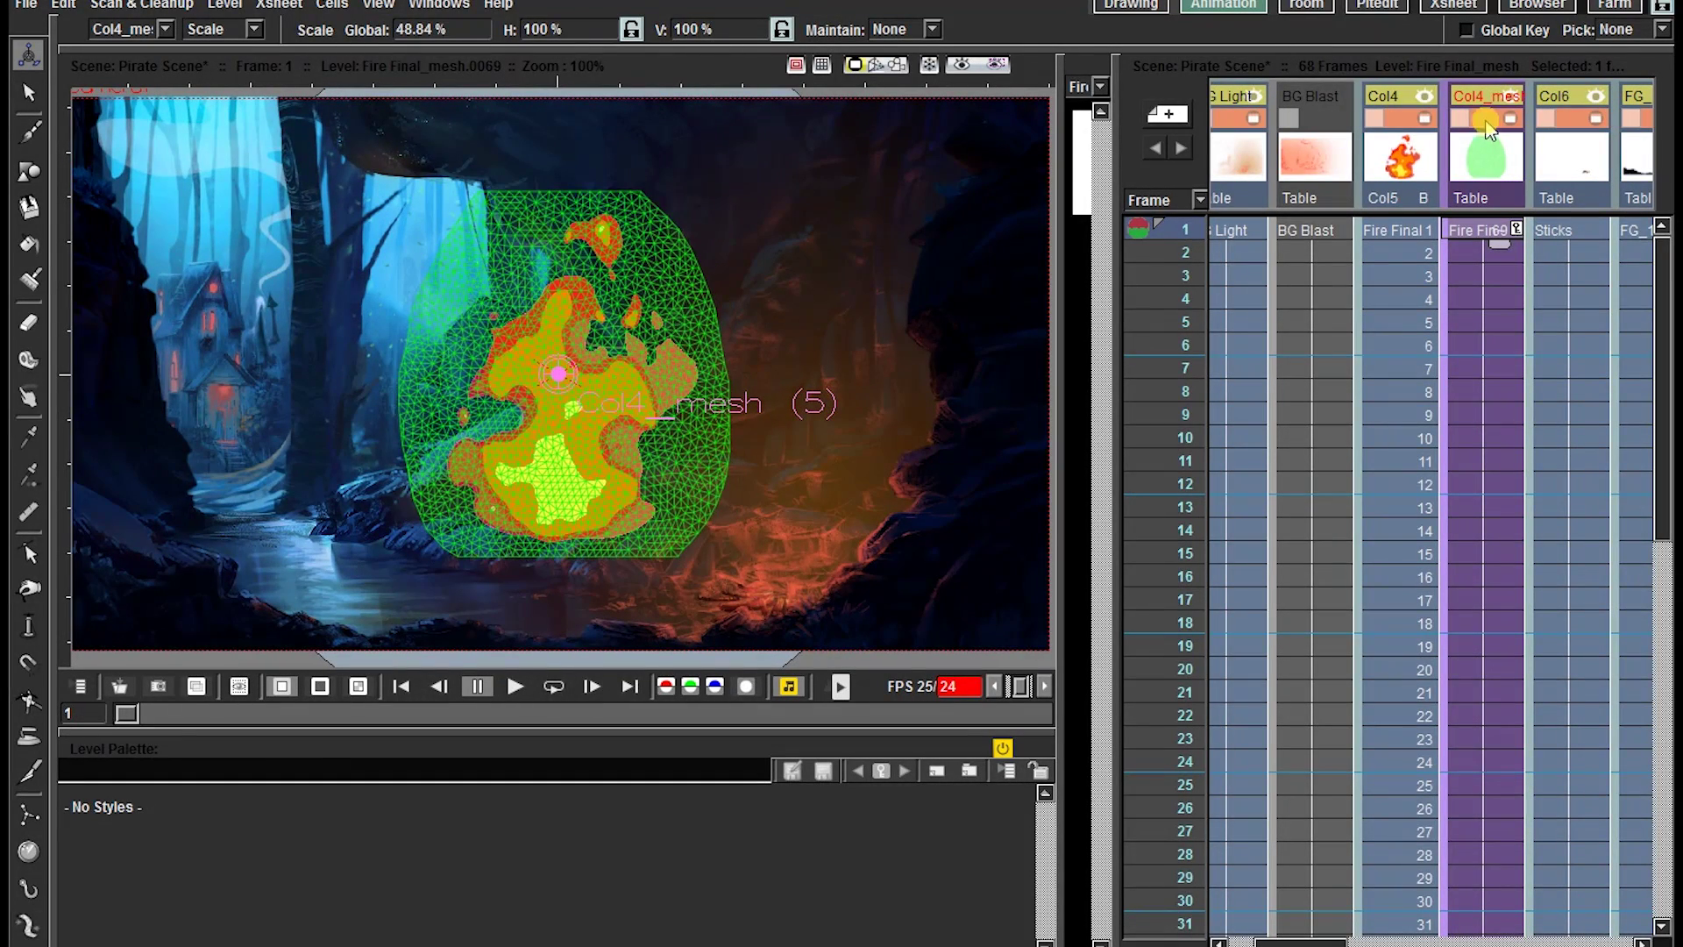
{"action": "left_click", "coordinate": [1488, 120]}
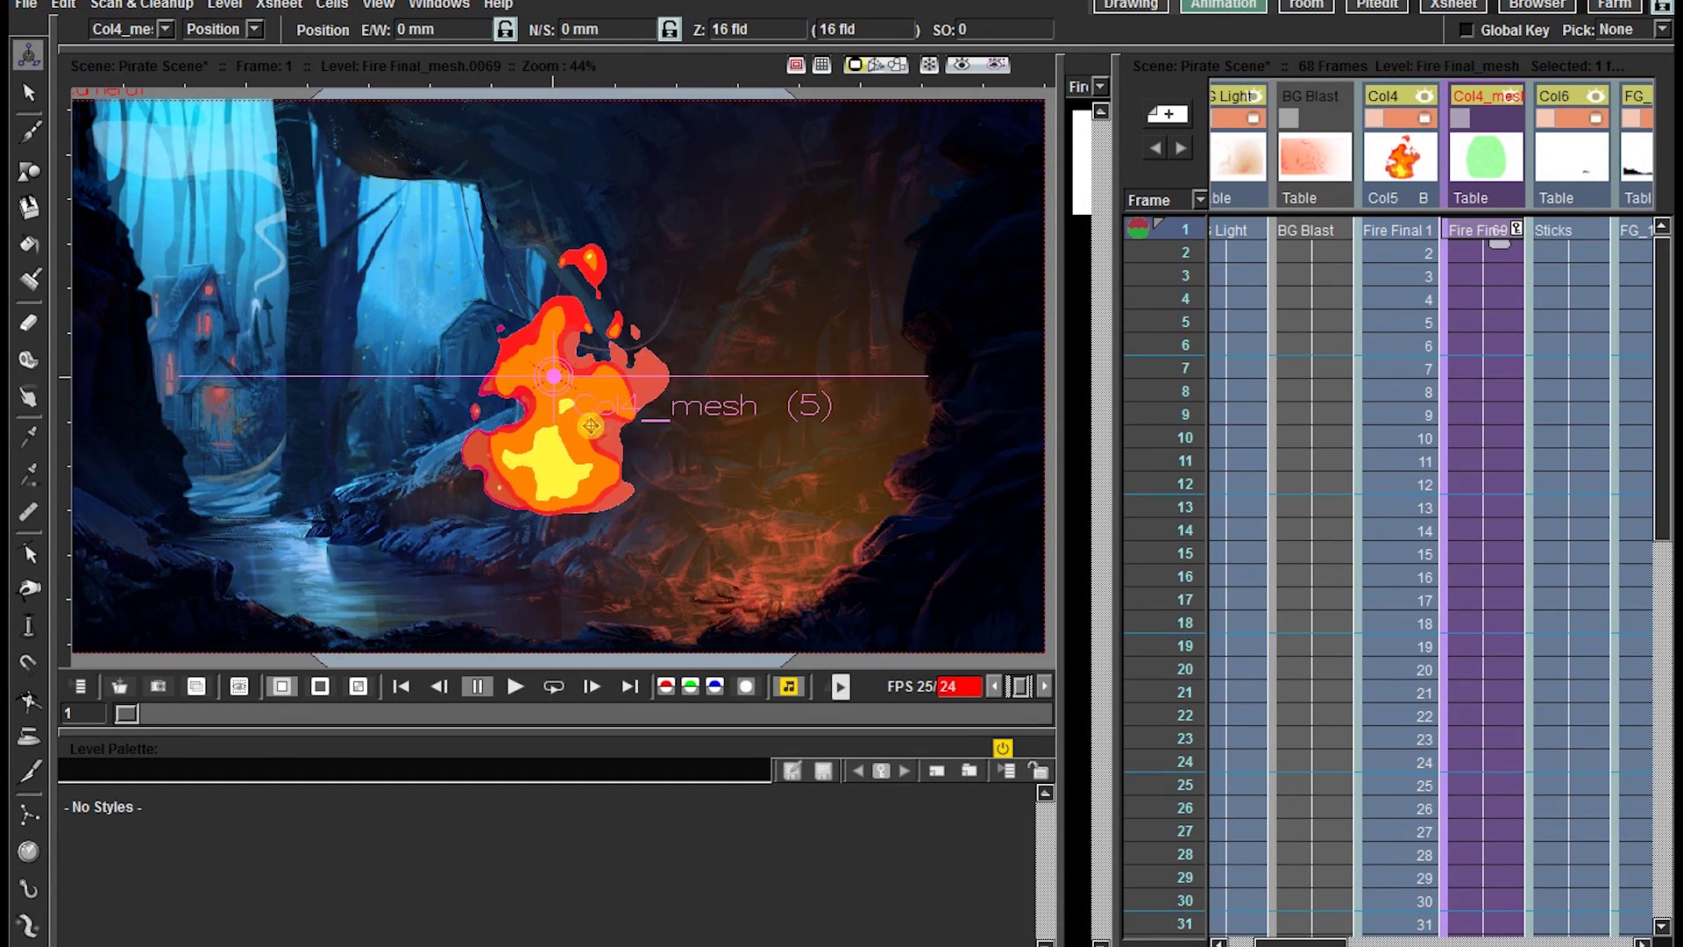
Step: Move the fire onto the campfire spot, place its pivot at the flame's base, shrink it slightly and play the animation
{"action": "left_click_drag", "start_coordinate": [577, 404], "coordinate": [792, 566]}
{"action": "left_click_drag", "start_coordinate": [803, 501], "coordinate": [805, 619]}
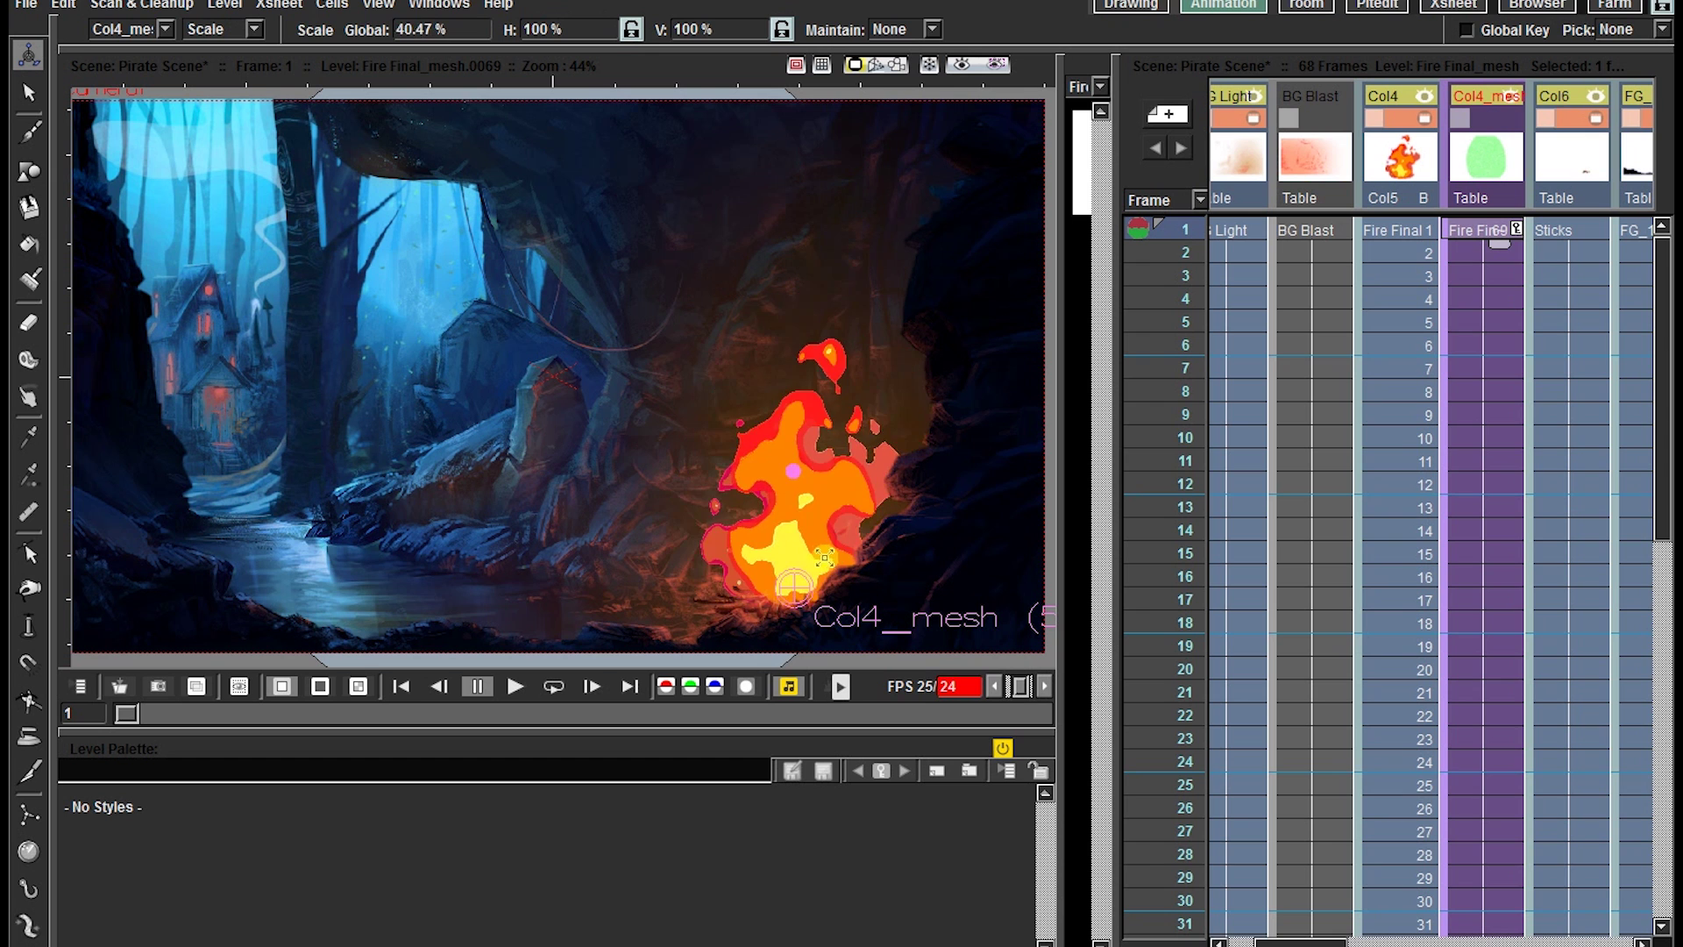
{"action": "mouse_move", "coordinate": [824, 557]}
{"action": "left_mouse_down"}
{"action": "mouse_move", "coordinate": [834, 501]}
{"action": "mouse_move", "coordinate": [835, 537]}
{"action": "left_mouse_up"}
{"action": "key", "text": "p"}
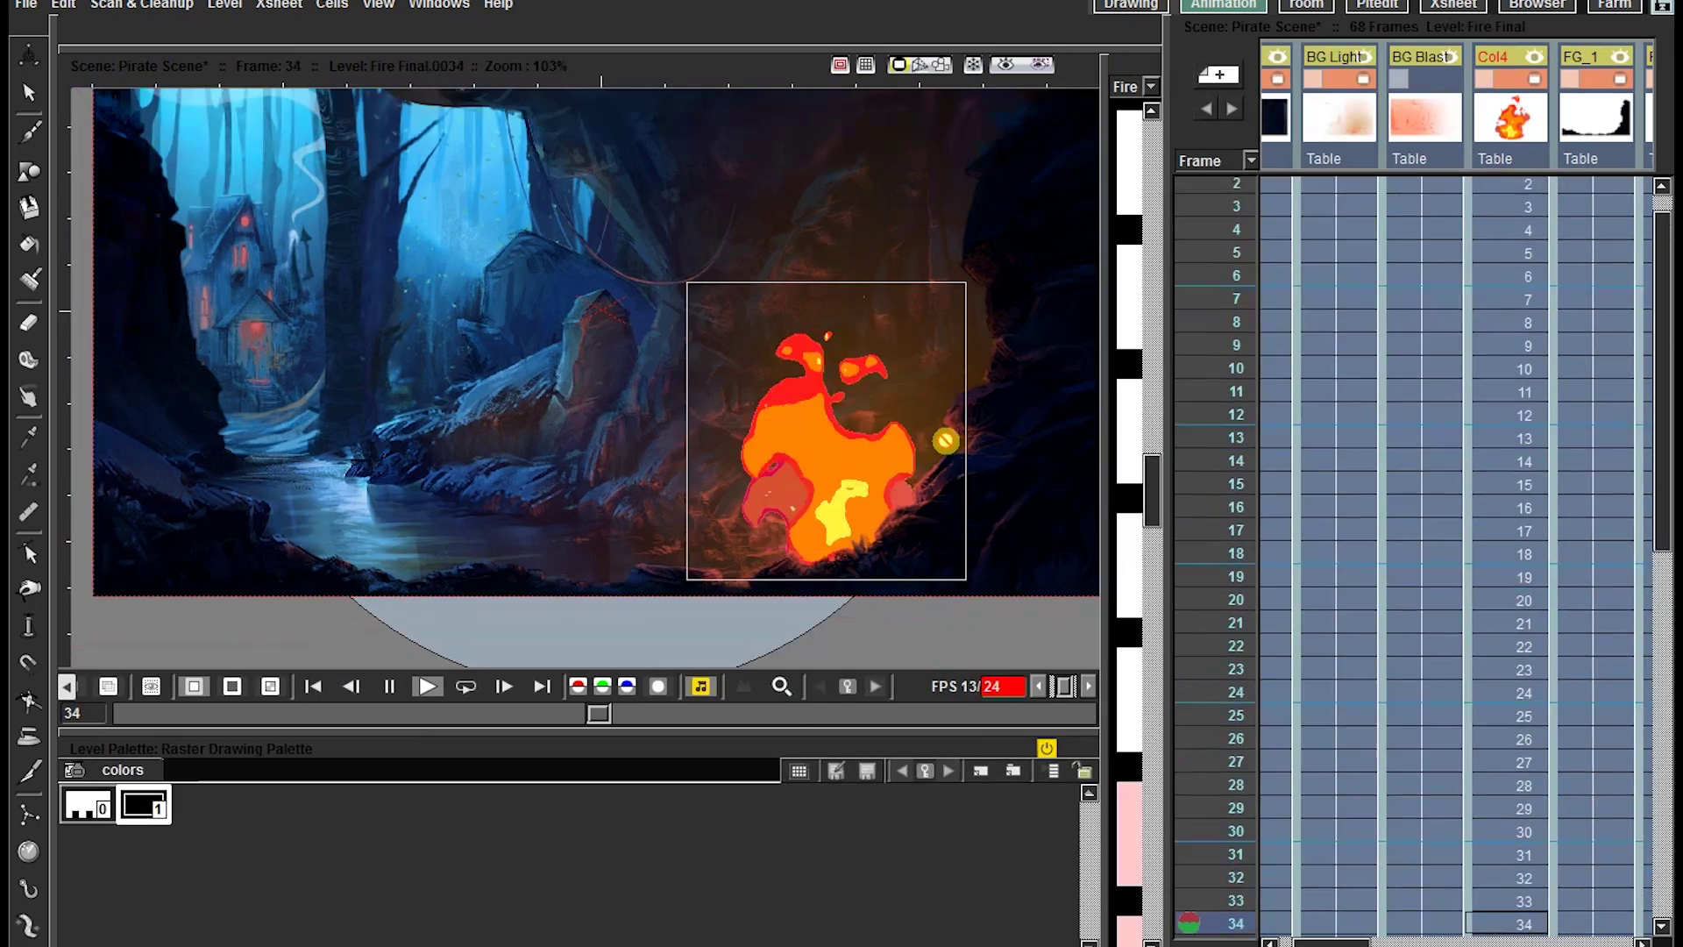
{"action": "left_click_drag", "start_coordinate": [952, 400], "coordinate": [944, 450]}
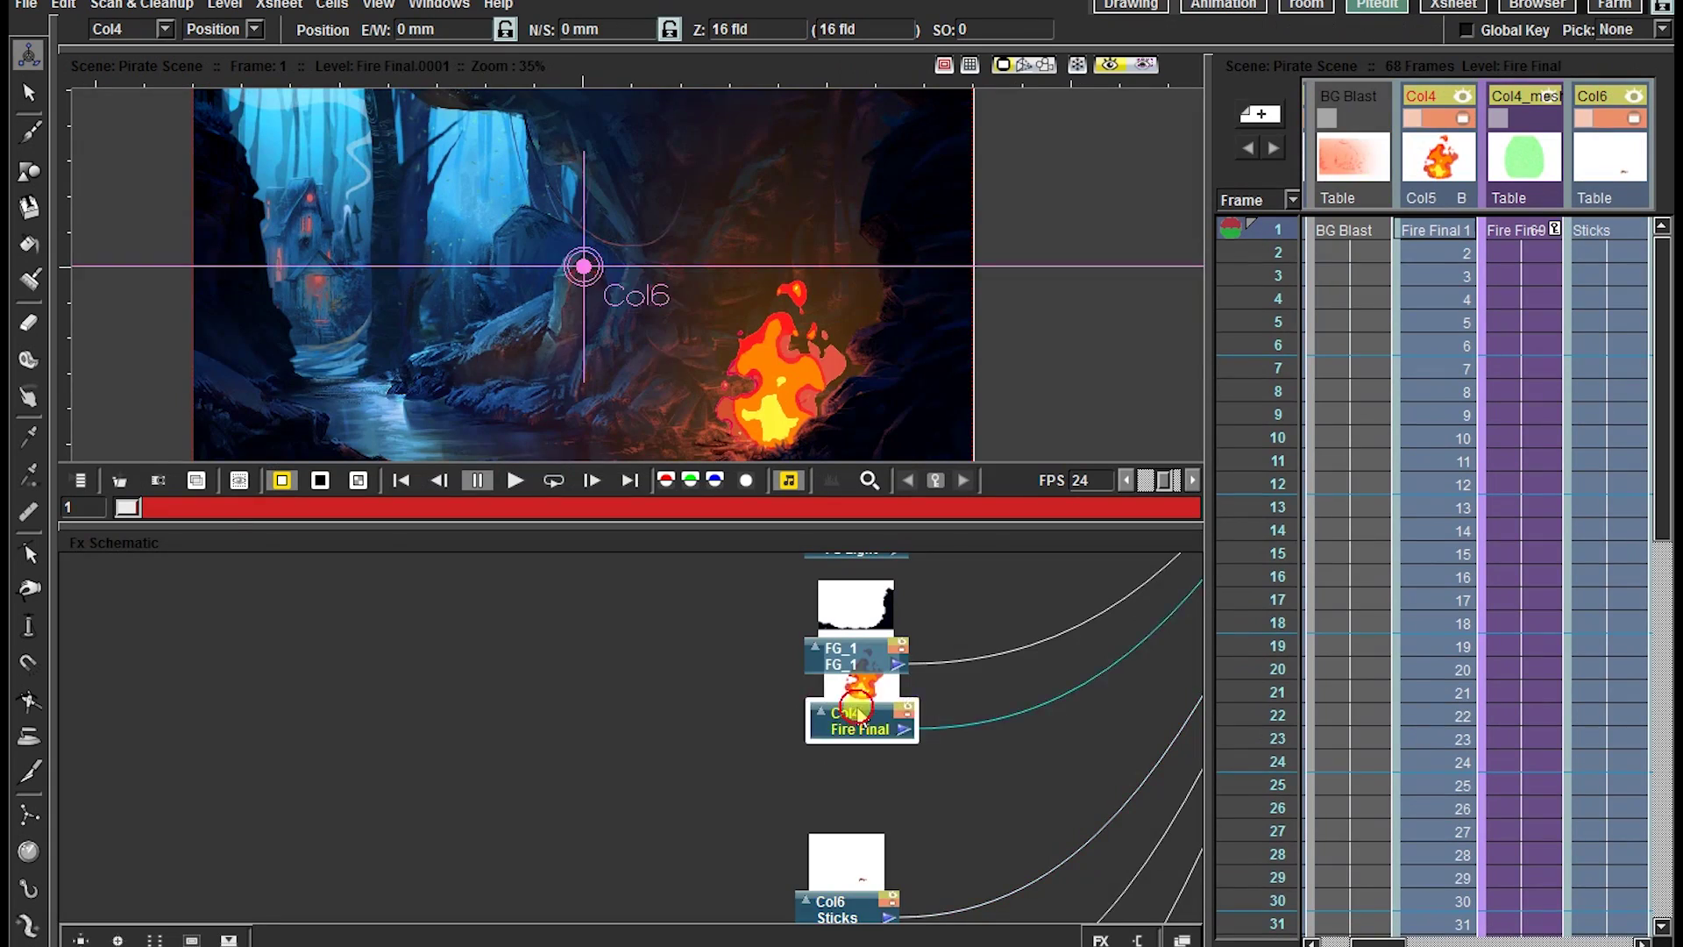
Step: Separate the Fire Final node from the others in the Fx Schematic and insert a Glow effect after it
{"action": "left_click_drag", "start_coordinate": [855, 714], "coordinate": [399, 745]}
{"action": "left_click_drag", "start_coordinate": [637, 684], "coordinate": [637, 623]}
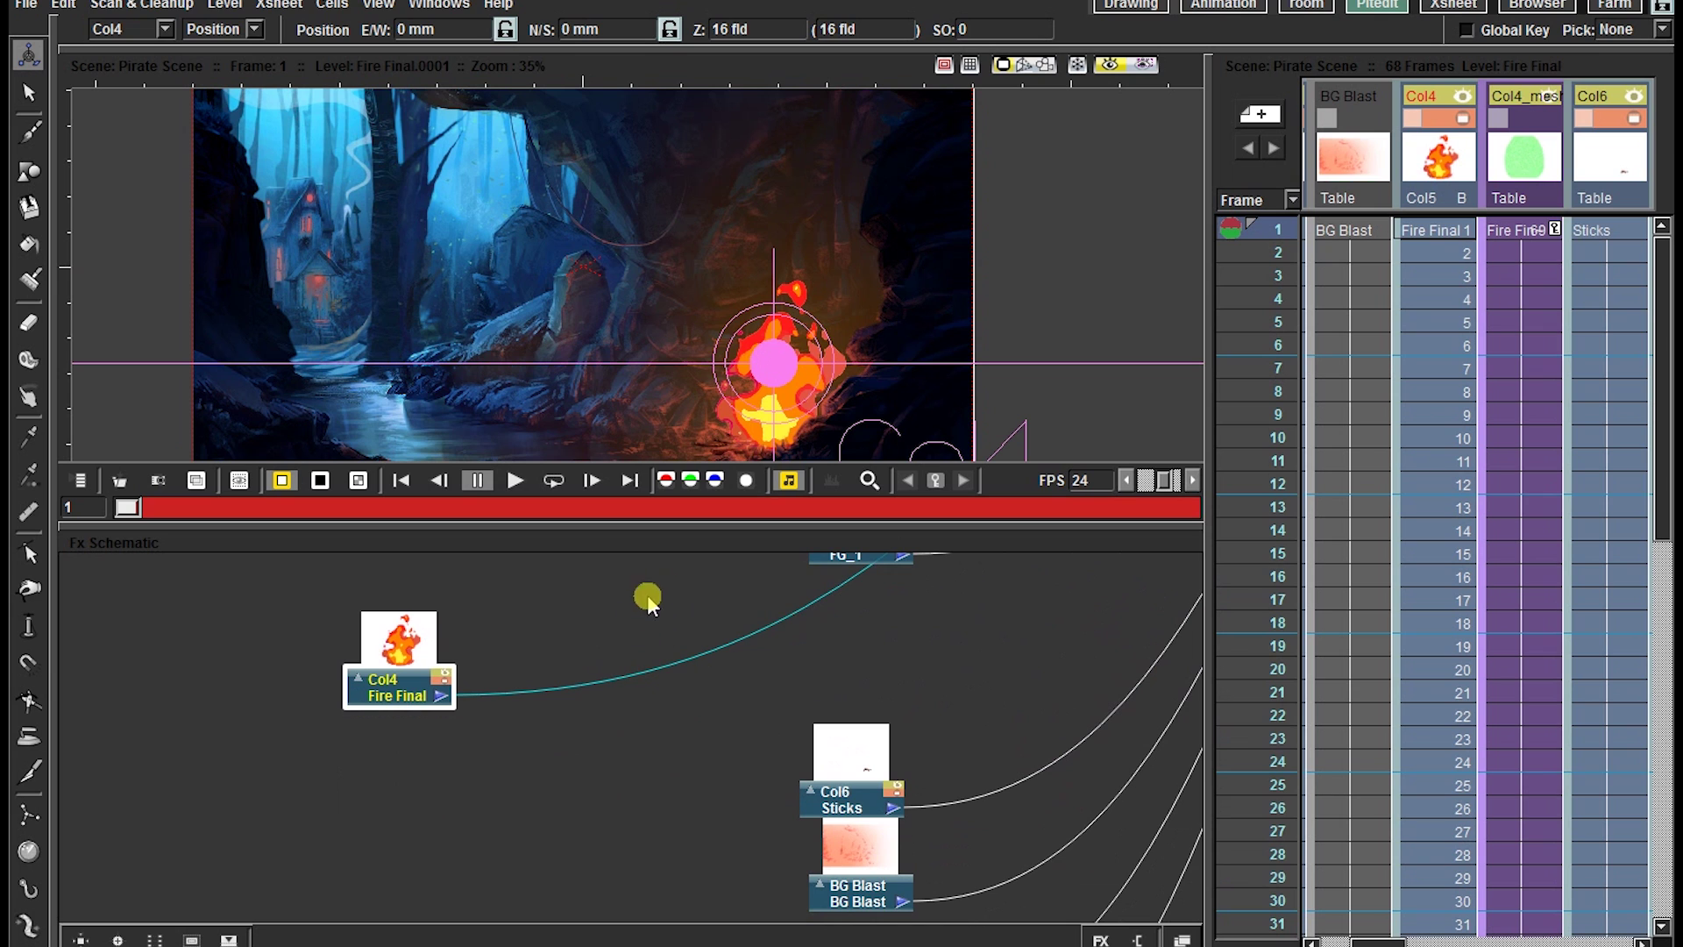
{"action": "left_click_drag", "start_coordinate": [382, 694], "coordinate": [386, 699]}
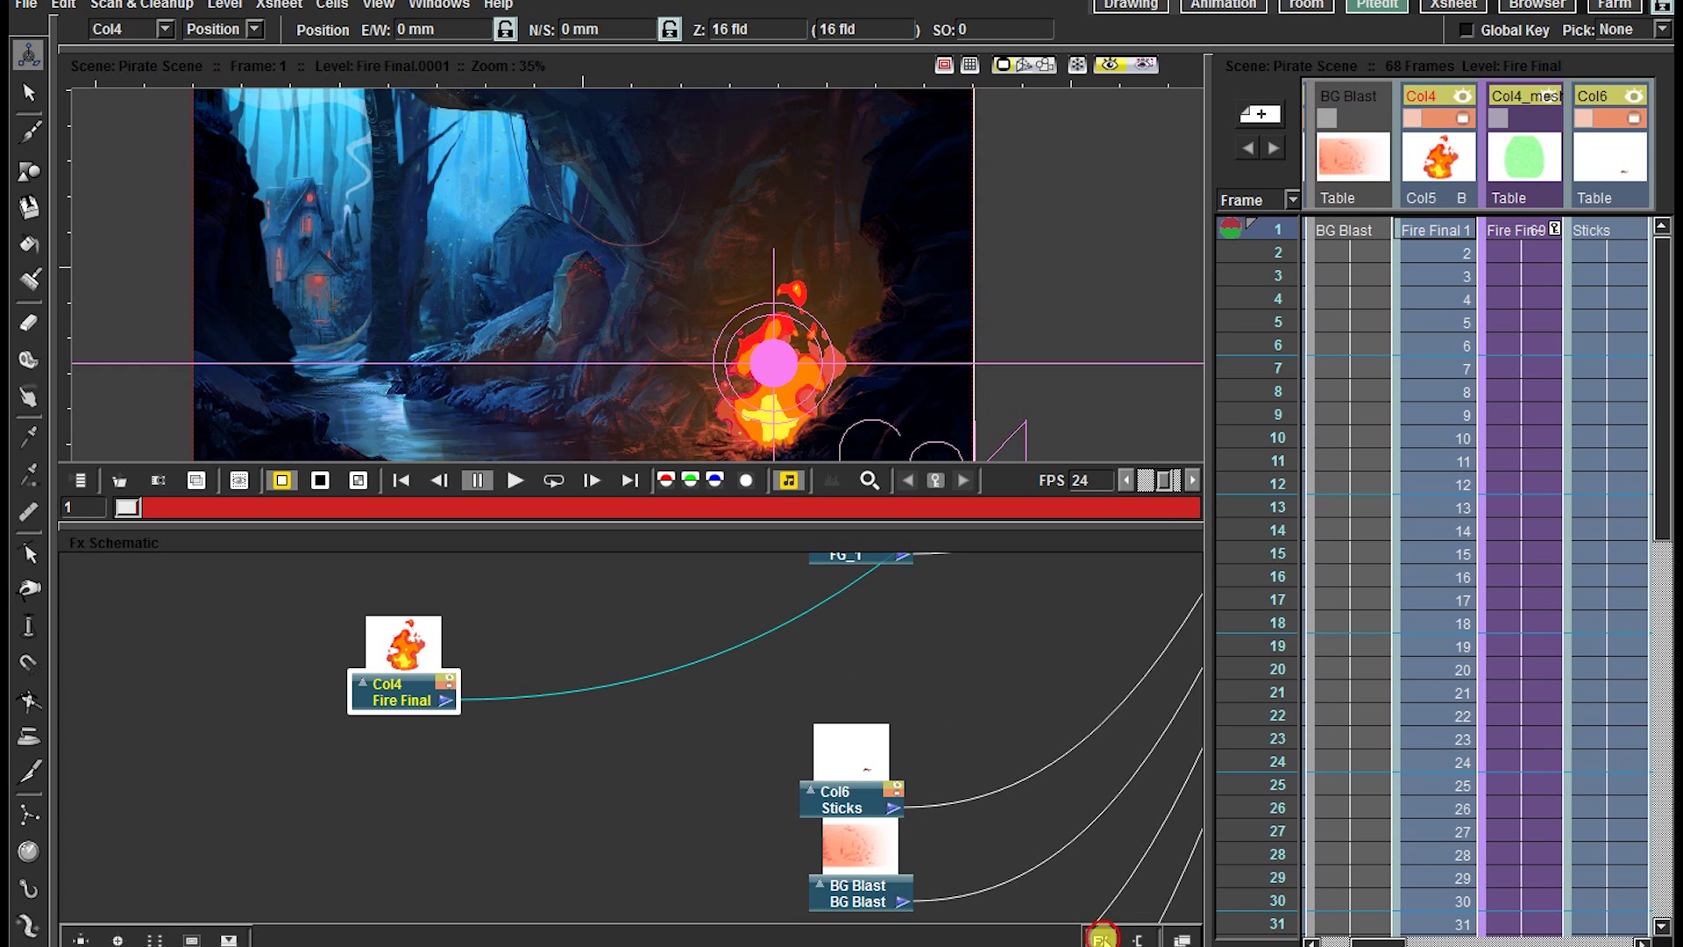
{"action": "left_click", "coordinate": [1101, 938]}
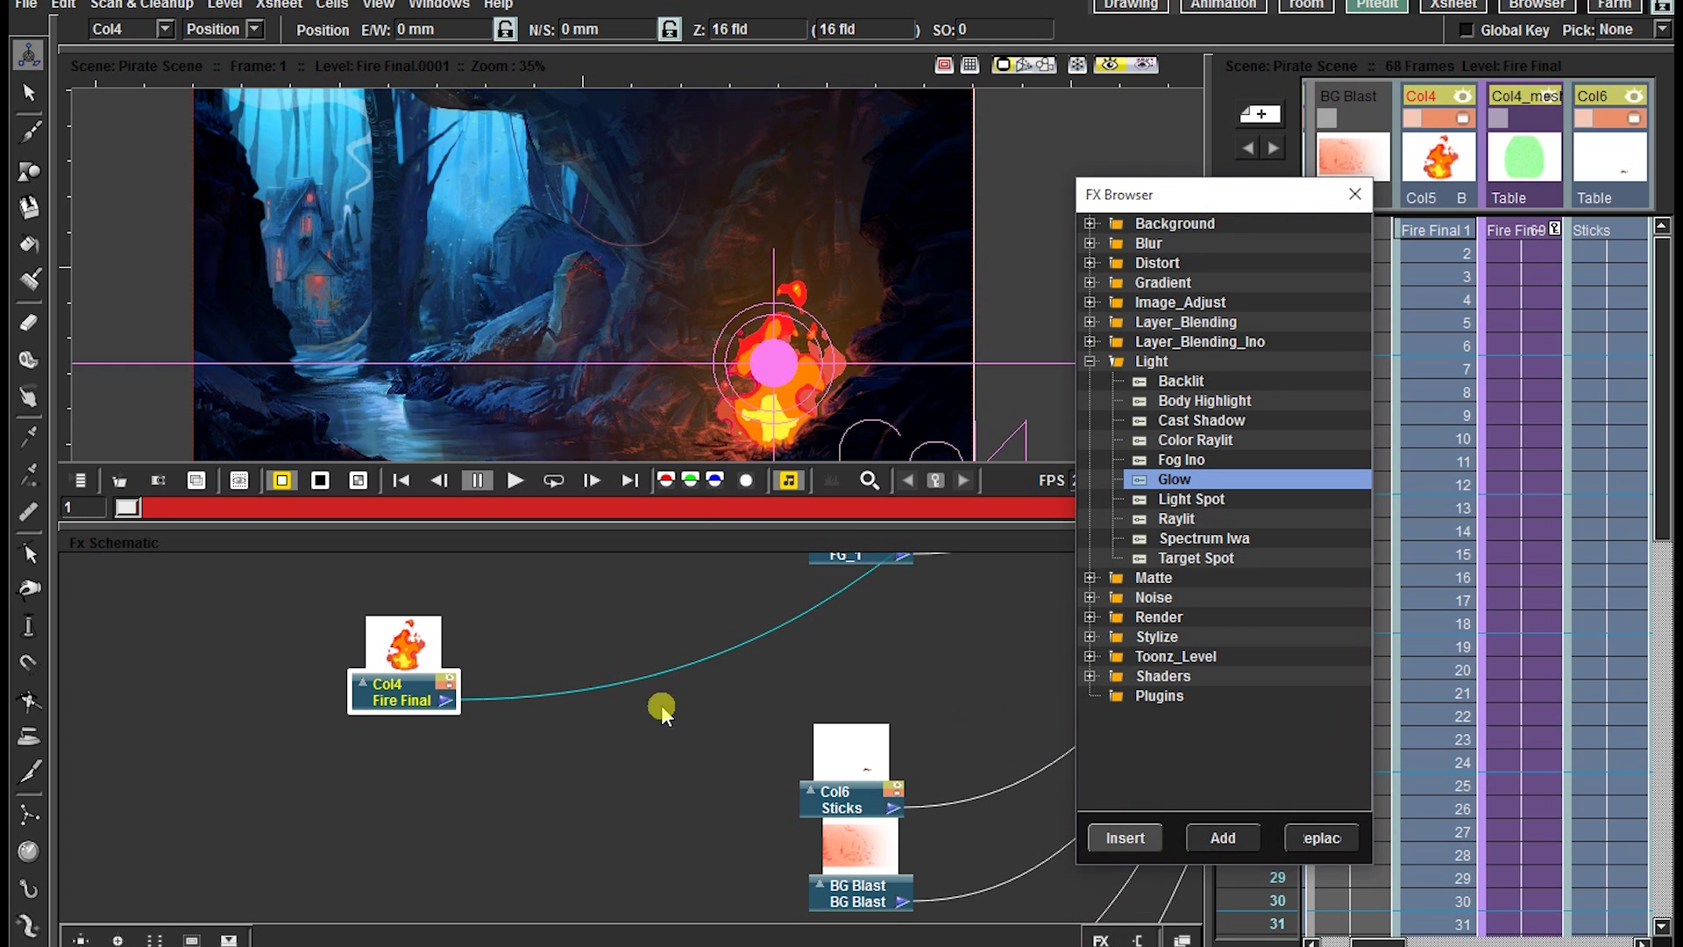
{"action": "left_click", "coordinate": [1357, 194]}
{"action": "left_click_drag", "start_coordinate": [576, 706], "coordinate": [582, 652]}
Step: Set the fire's Glow effect to a blur of 15 mm and a brightness of 70
{"action": "double_click", "coordinate": [584, 658]}
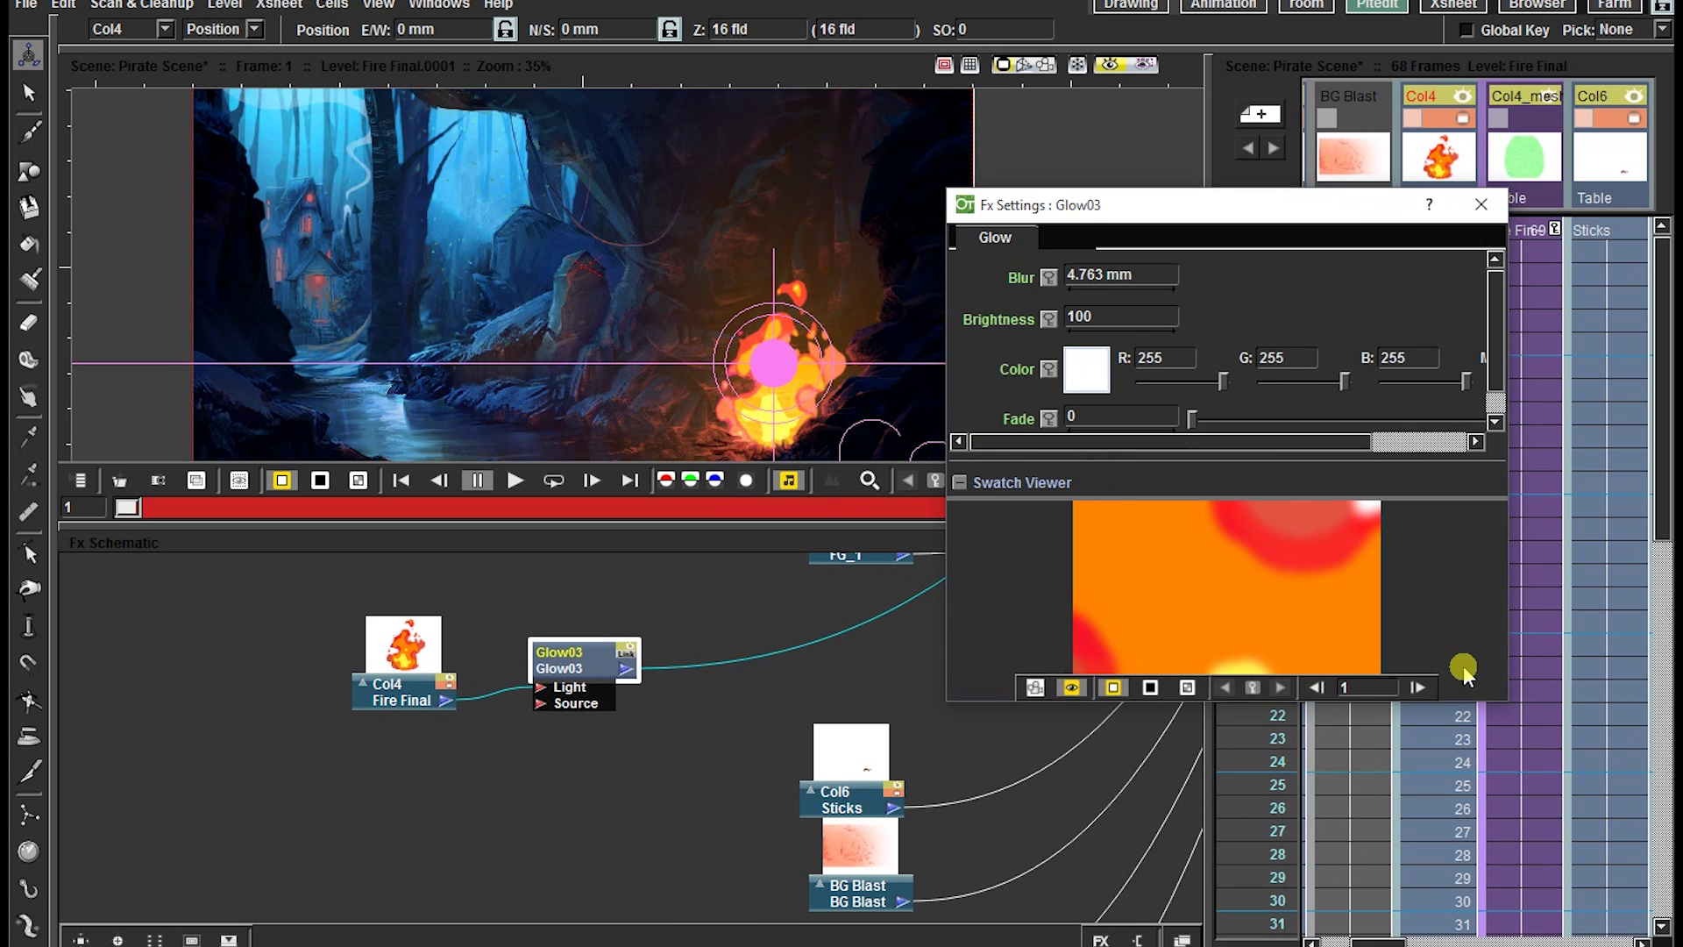
{"action": "left_click", "coordinate": [1141, 273]}
{"action": "type", "text": "15"}
{"action": "key", "text": "Return"}
{"action": "left_click_drag", "start_coordinate": [1134, 331], "coordinate": [1048, 333]}
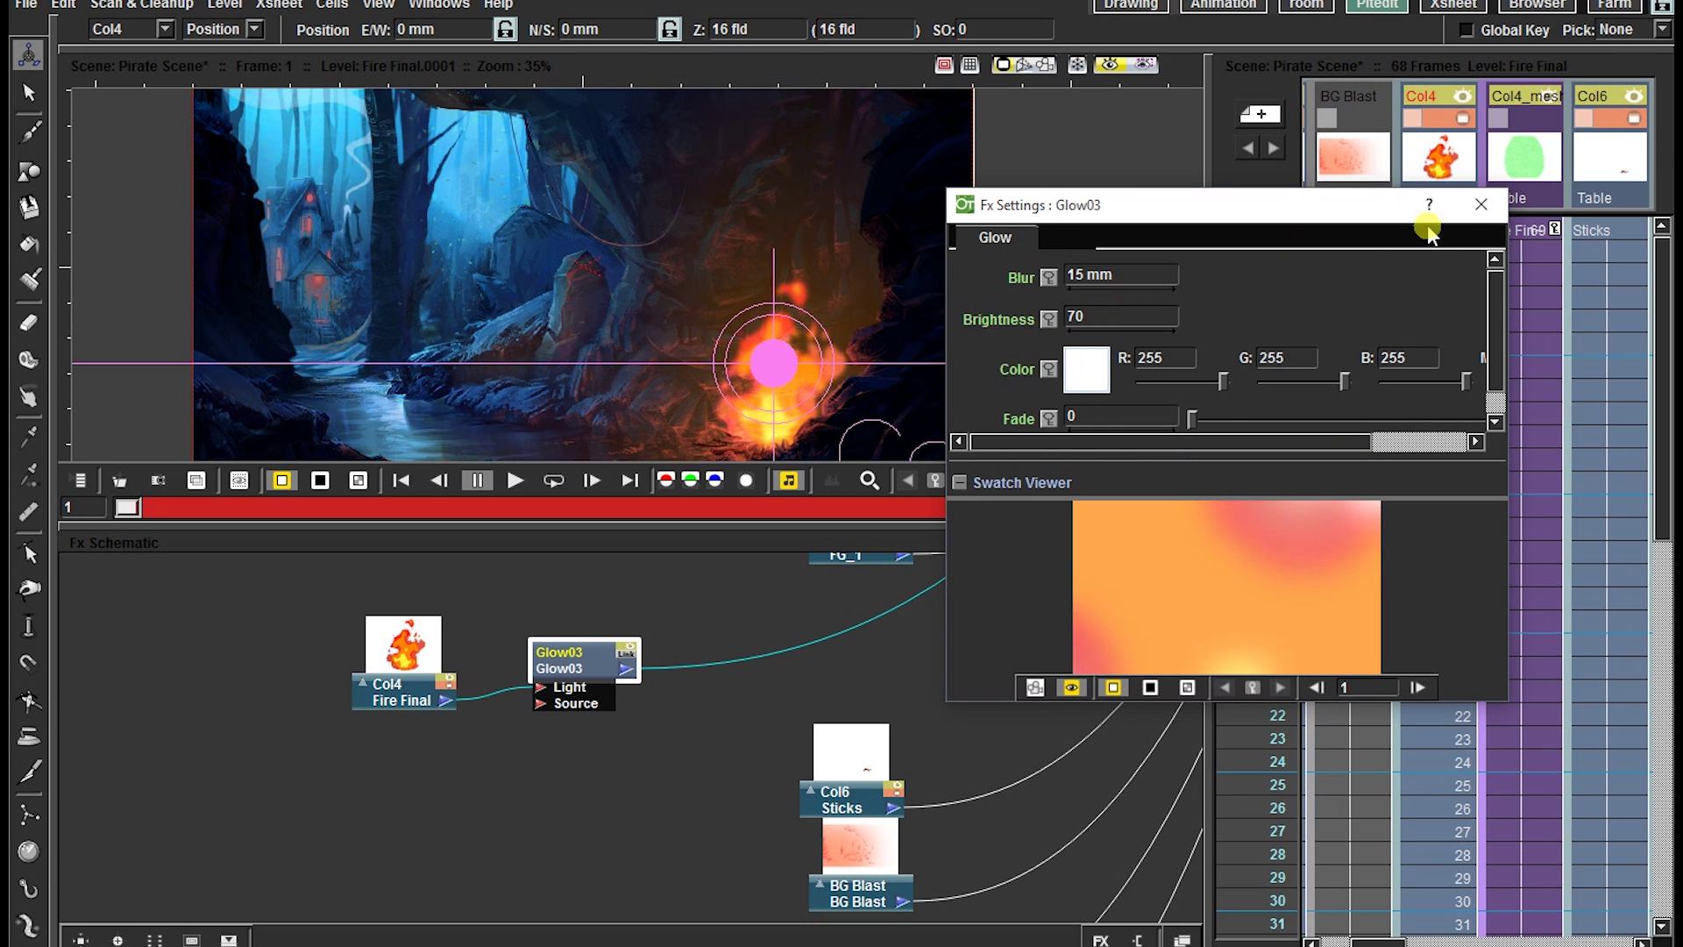
{"action": "left_click", "coordinate": [1481, 204]}
{"action": "key", "text": "shift+space"}
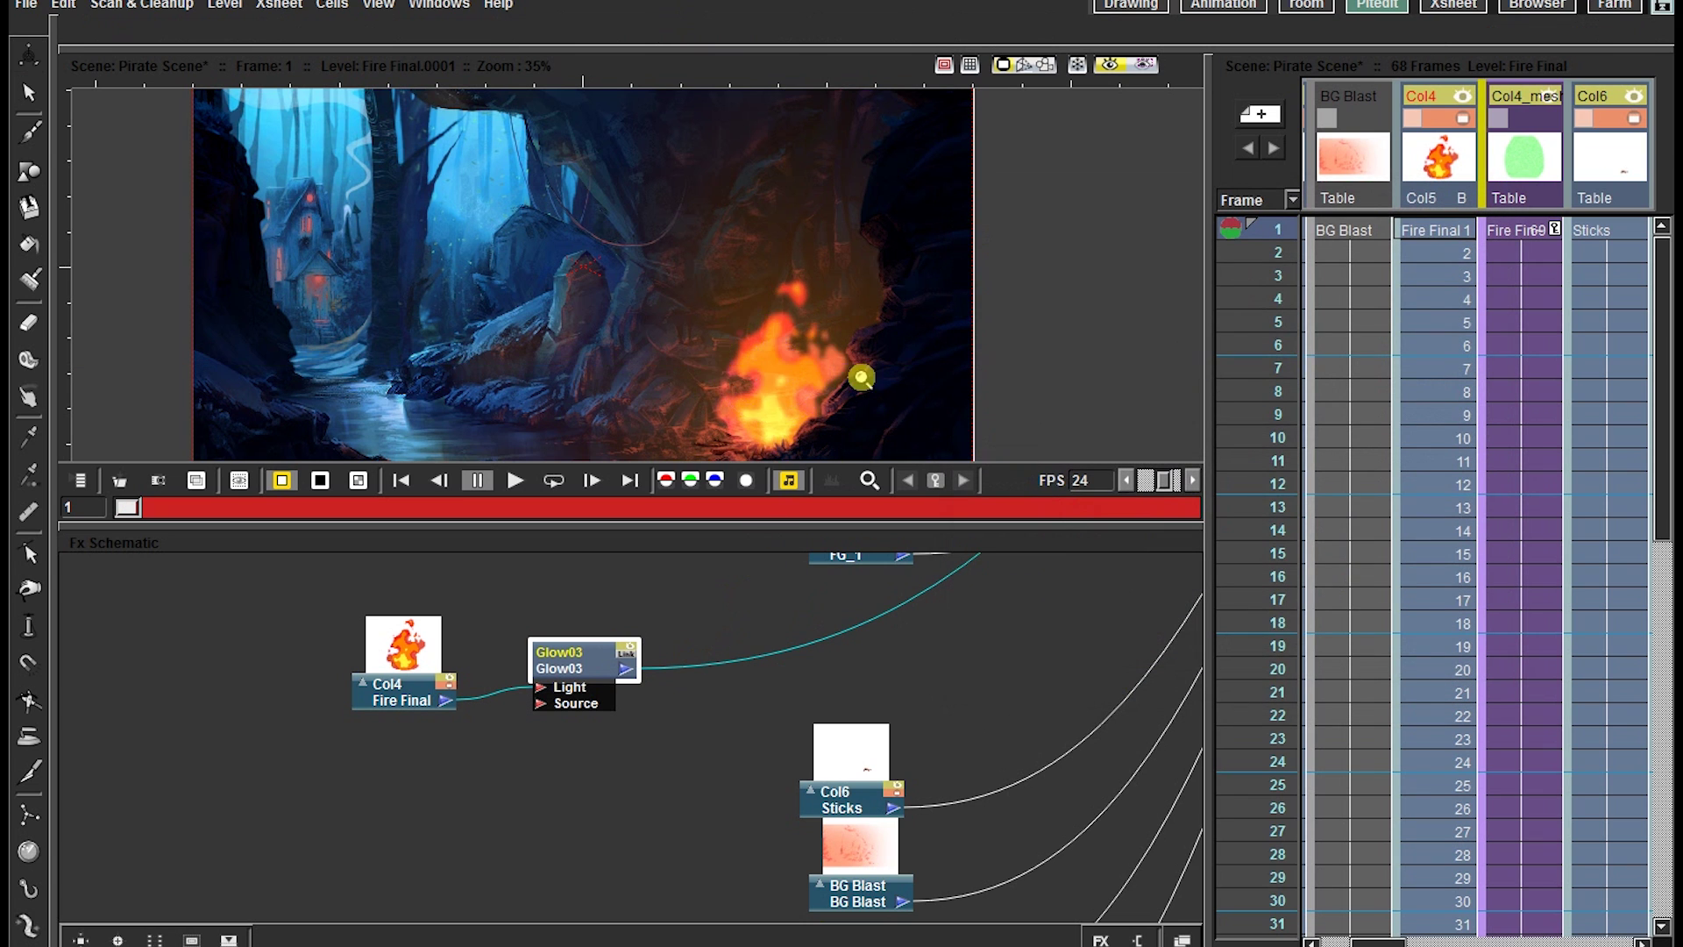
Step: Preview the glowing fire in the Animation workspace, save the scene and loop the playback
{"action": "left_click", "coordinate": [1196, 5]}
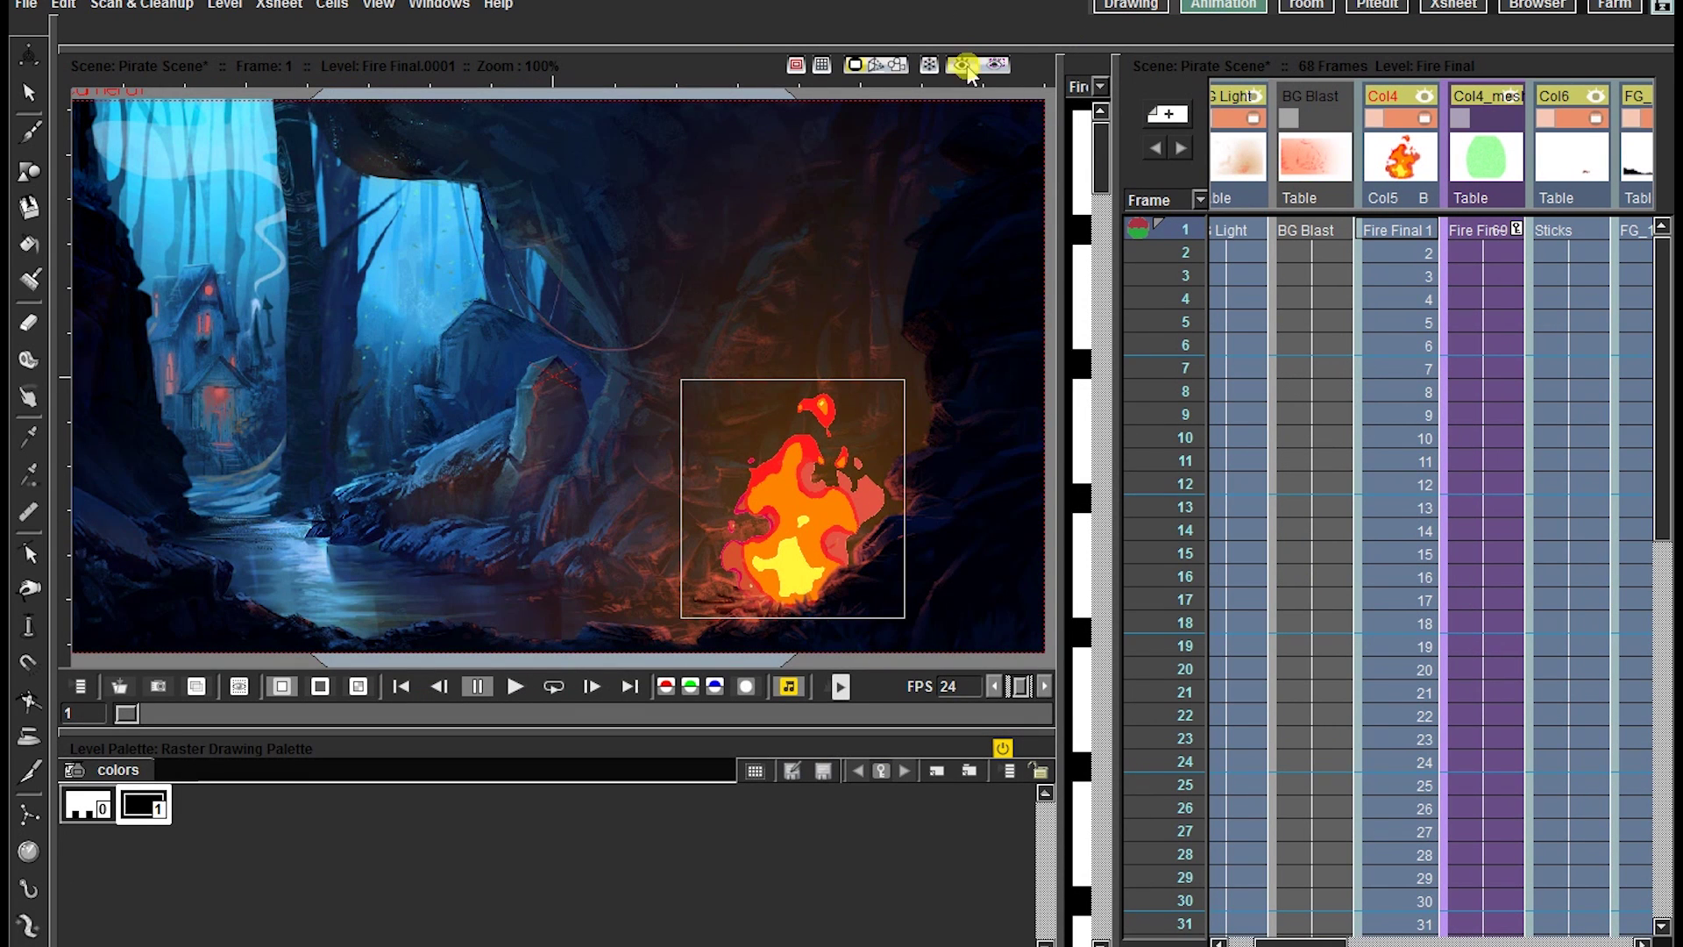
{"action": "left_click", "coordinate": [980, 65]}
{"action": "key", "text": "ctrl+s"}
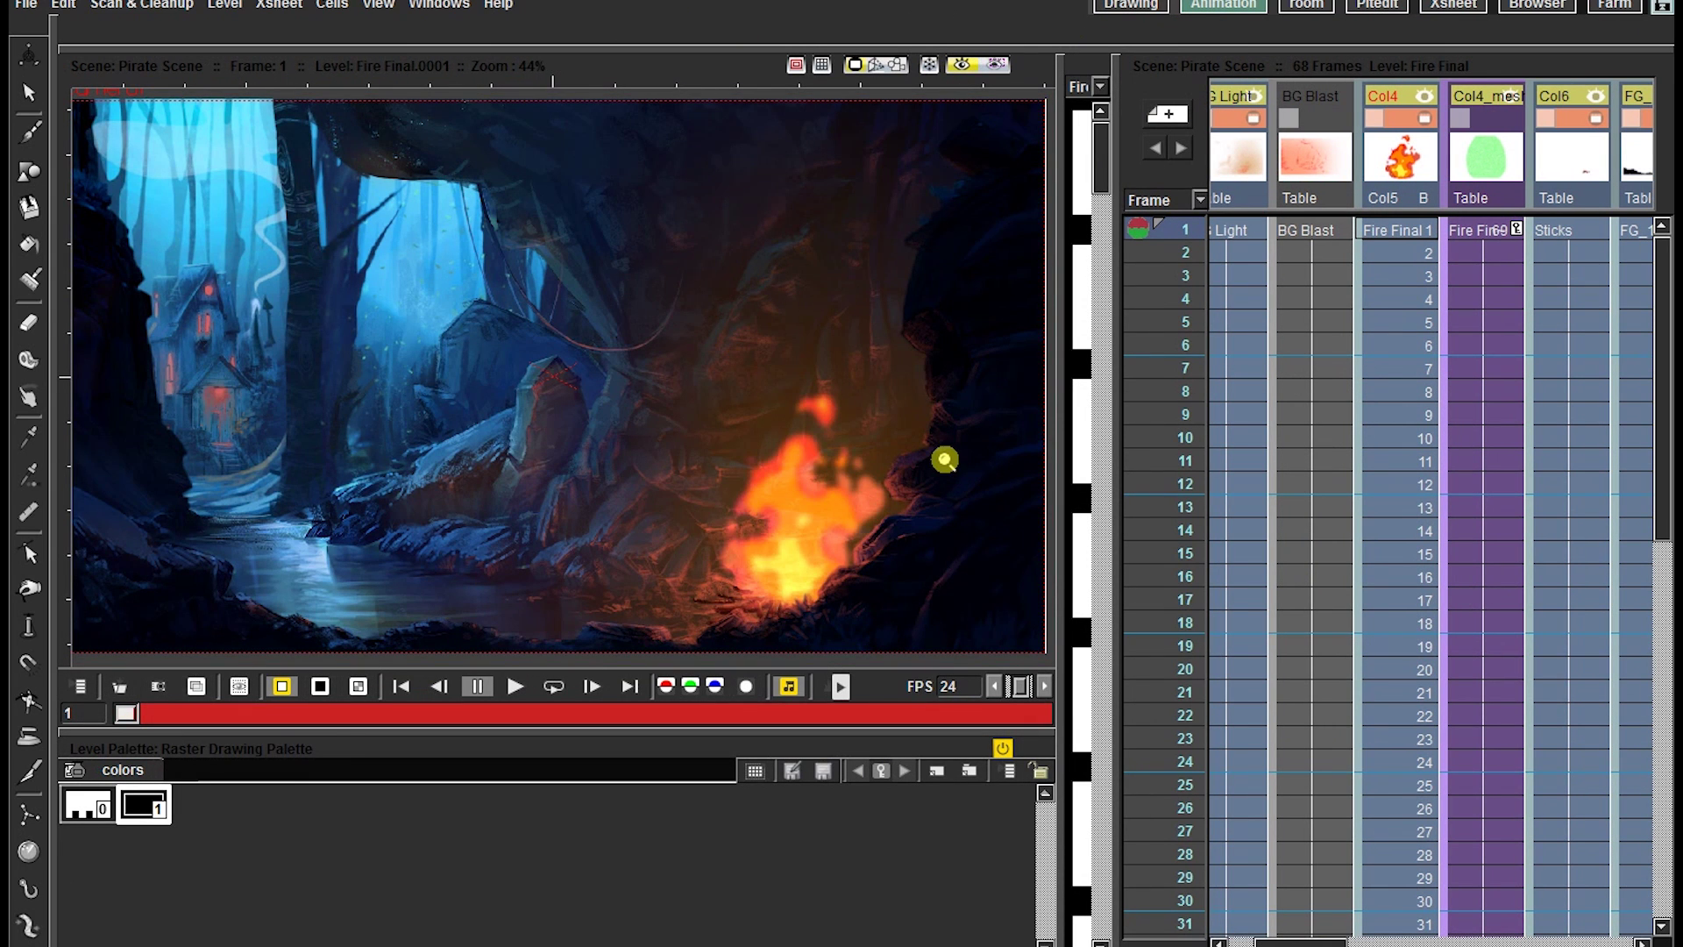
{"action": "key", "text": "l"}
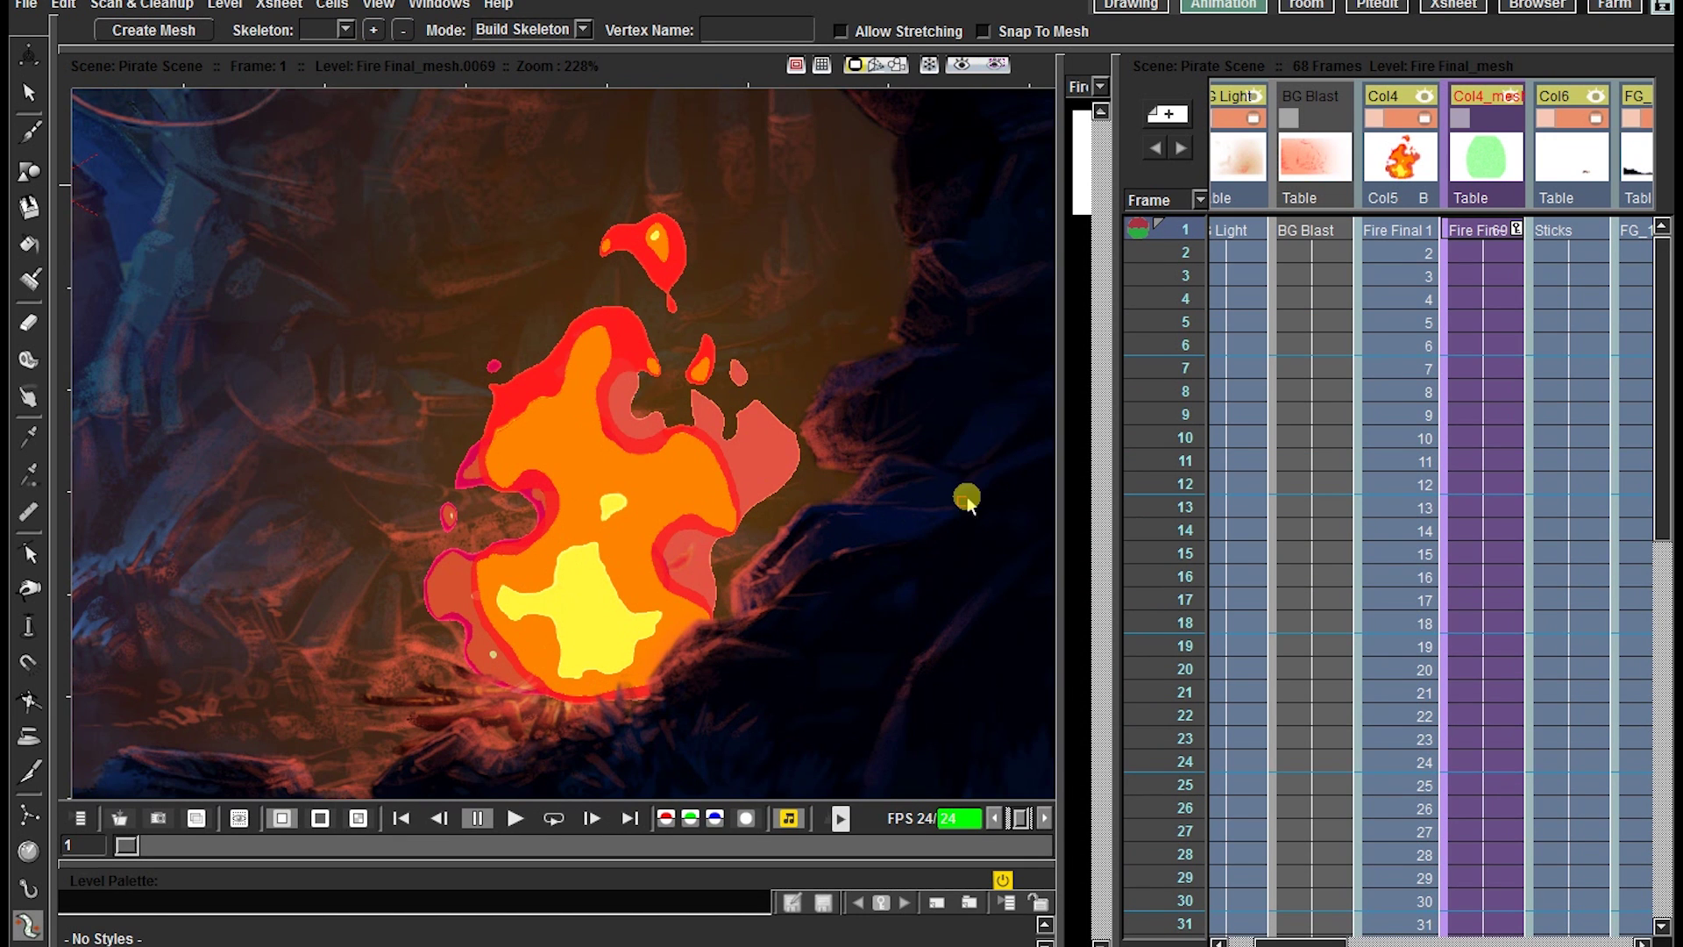
Step: Build a skeleton on the fire mesh with its root beside the flame and vertices from the base up to the tip
{"action": "left_click", "coordinate": [1019, 500]}
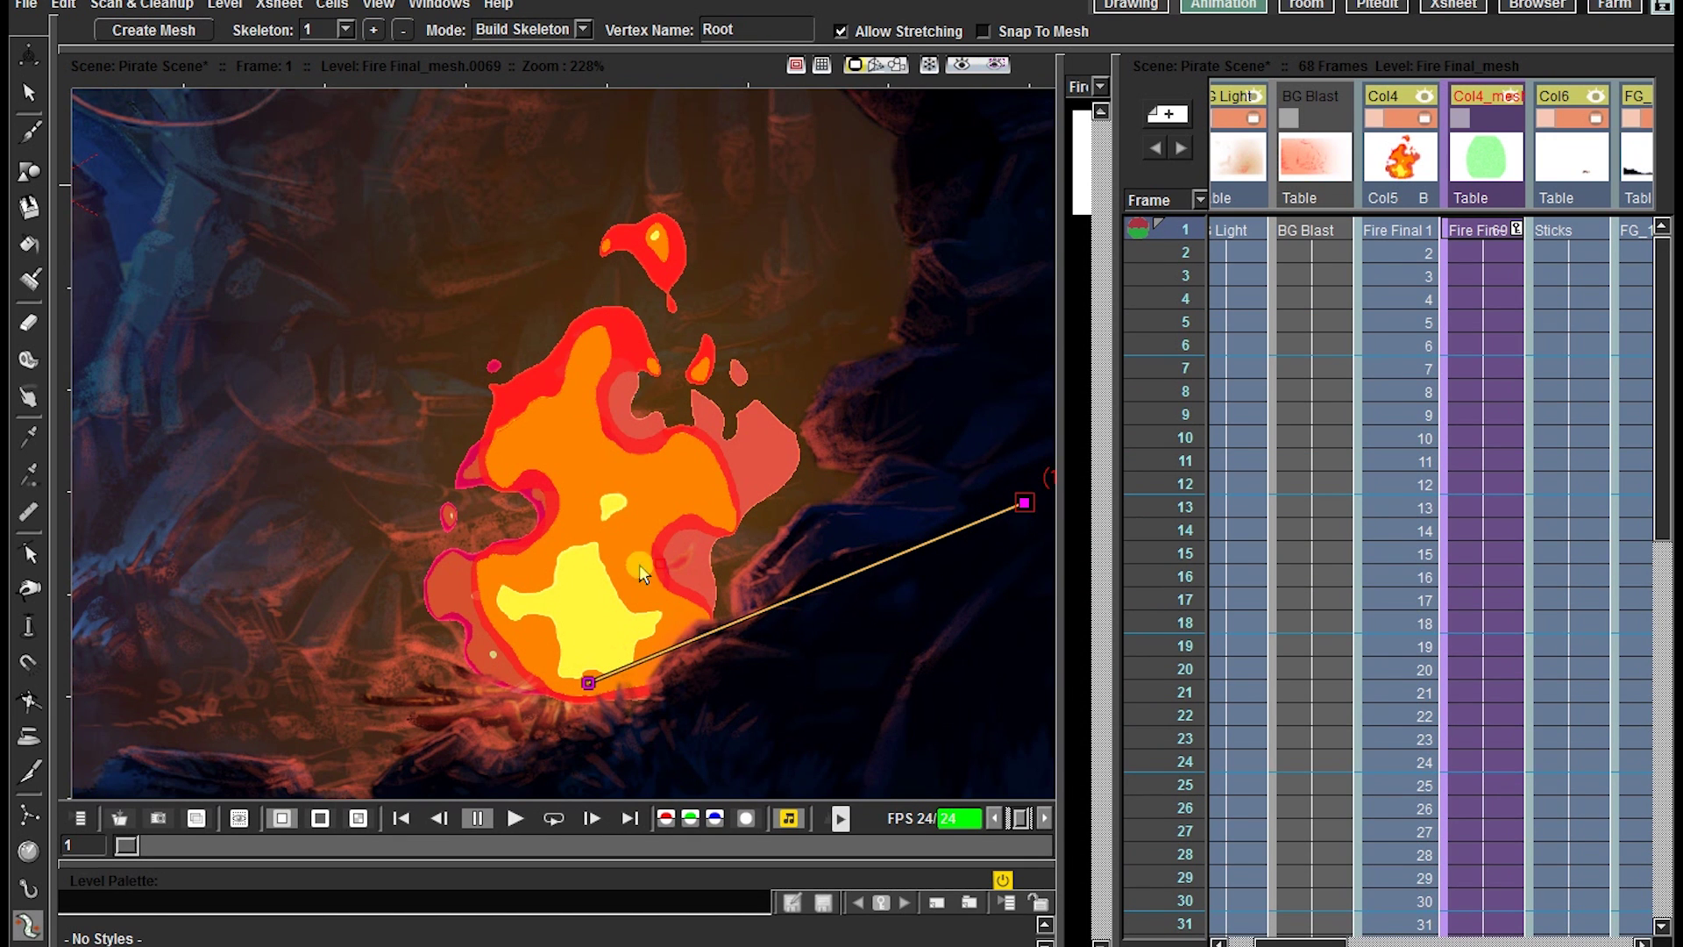
{"action": "left_click", "coordinate": [1025, 504]}
{"action": "left_click", "coordinate": [1027, 503]}
{"action": "left_click", "coordinate": [604, 272]}
{"action": "left_click_drag", "start_coordinate": [600, 440], "coordinate": [598, 422]}
{"action": "left_click", "coordinate": [588, 682]}
Step: Switch the skeleton to Animate mode and pose the tip, middle and side vertices so the flame bends and sways
{"action": "left_click", "coordinate": [526, 30]}
{"action": "left_click", "coordinate": [513, 100]}
{"action": "left_click_drag", "start_coordinate": [599, 428], "coordinate": [534, 433]}
{"action": "left_click_drag", "start_coordinate": [603, 273], "coordinate": [438, 301]}
{"action": "mouse_move", "coordinate": [596, 563]}
{"action": "left_mouse_down"}
{"action": "mouse_move", "coordinate": [646, 546]}
{"action": "mouse_move", "coordinate": [564, 557]}
{"action": "left_mouse_up"}
{"action": "left_click_drag", "start_coordinate": [535, 431], "coordinate": [501, 446]}
{"action": "left_click_drag", "start_coordinate": [442, 301], "coordinate": [530, 273]}
{"action": "left_click_drag", "start_coordinate": [564, 556], "coordinate": [609, 544]}
{"action": "left_click_drag", "start_coordinate": [501, 446], "coordinate": [676, 458]}
{"action": "left_click_drag", "start_coordinate": [533, 273], "coordinate": [767, 357]}
{"action": "left_click_drag", "start_coordinate": [465, 574], "coordinate": [518, 527]}
{"action": "left_click_drag", "start_coordinate": [710, 584], "coordinate": [723, 606]}
{"action": "left_click_drag", "start_coordinate": [676, 458], "coordinate": [690, 412]}
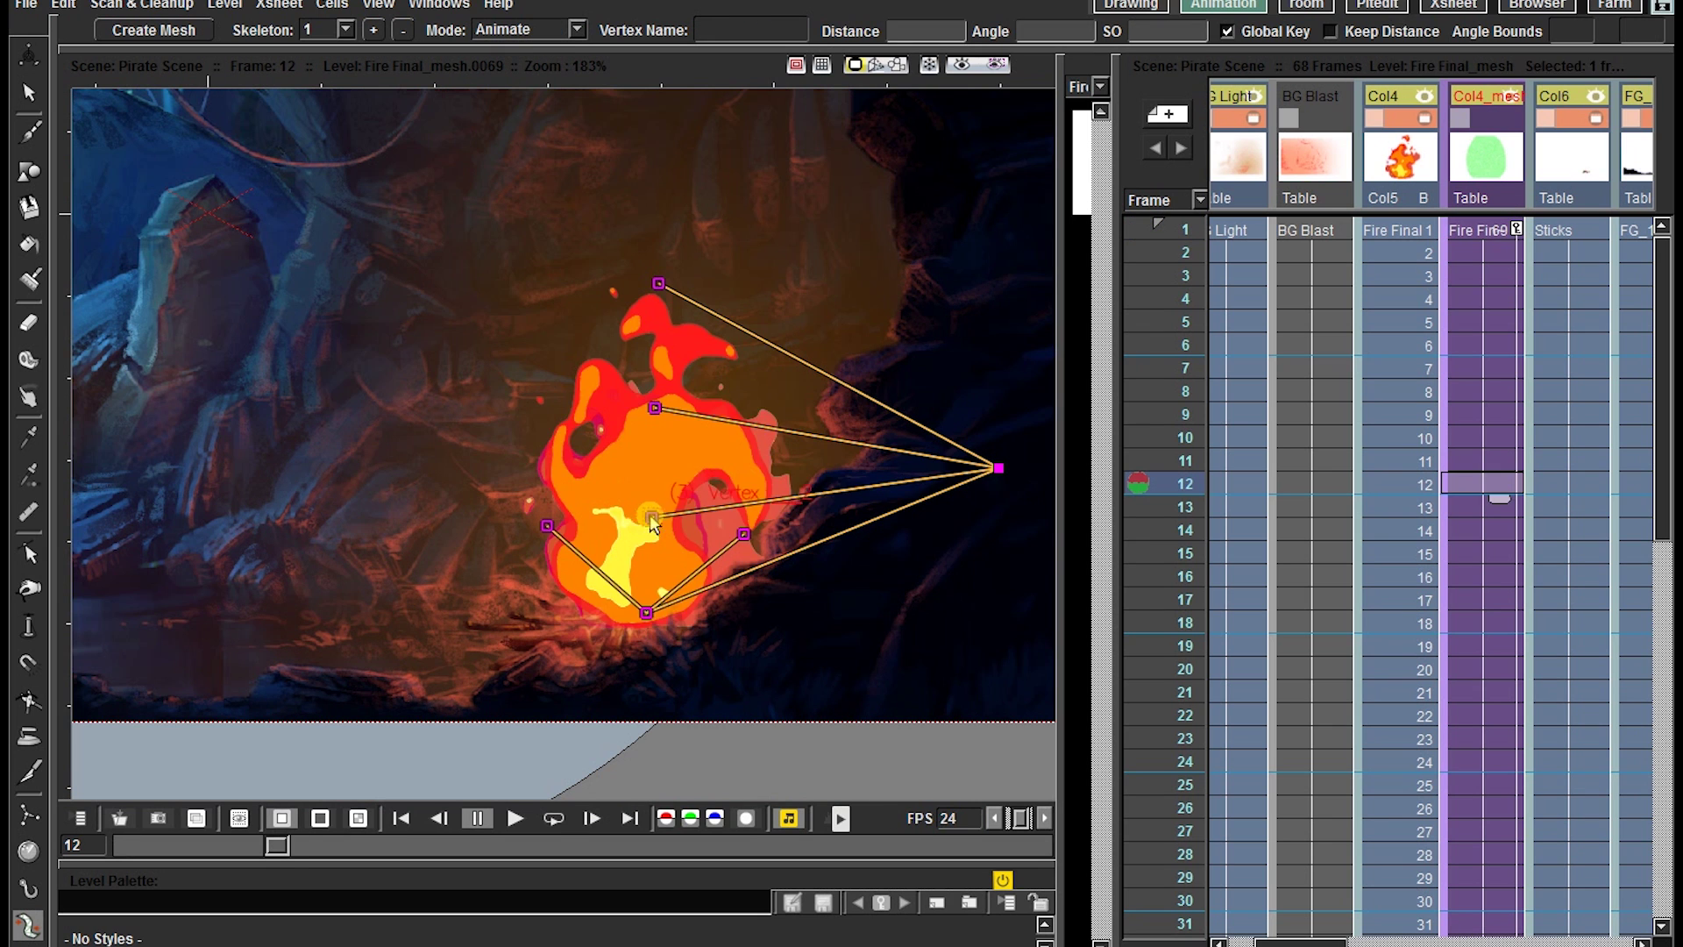
Step: Repose the flame's lower-middle vertex and its two side vertices at frame 12
{"action": "left_click_drag", "start_coordinate": [650, 514], "coordinate": [487, 323]}
{"action": "left_click_drag", "start_coordinate": [549, 528], "coordinate": [546, 537]}
{"action": "left_click_drag", "start_coordinate": [744, 535], "coordinate": [720, 504]}
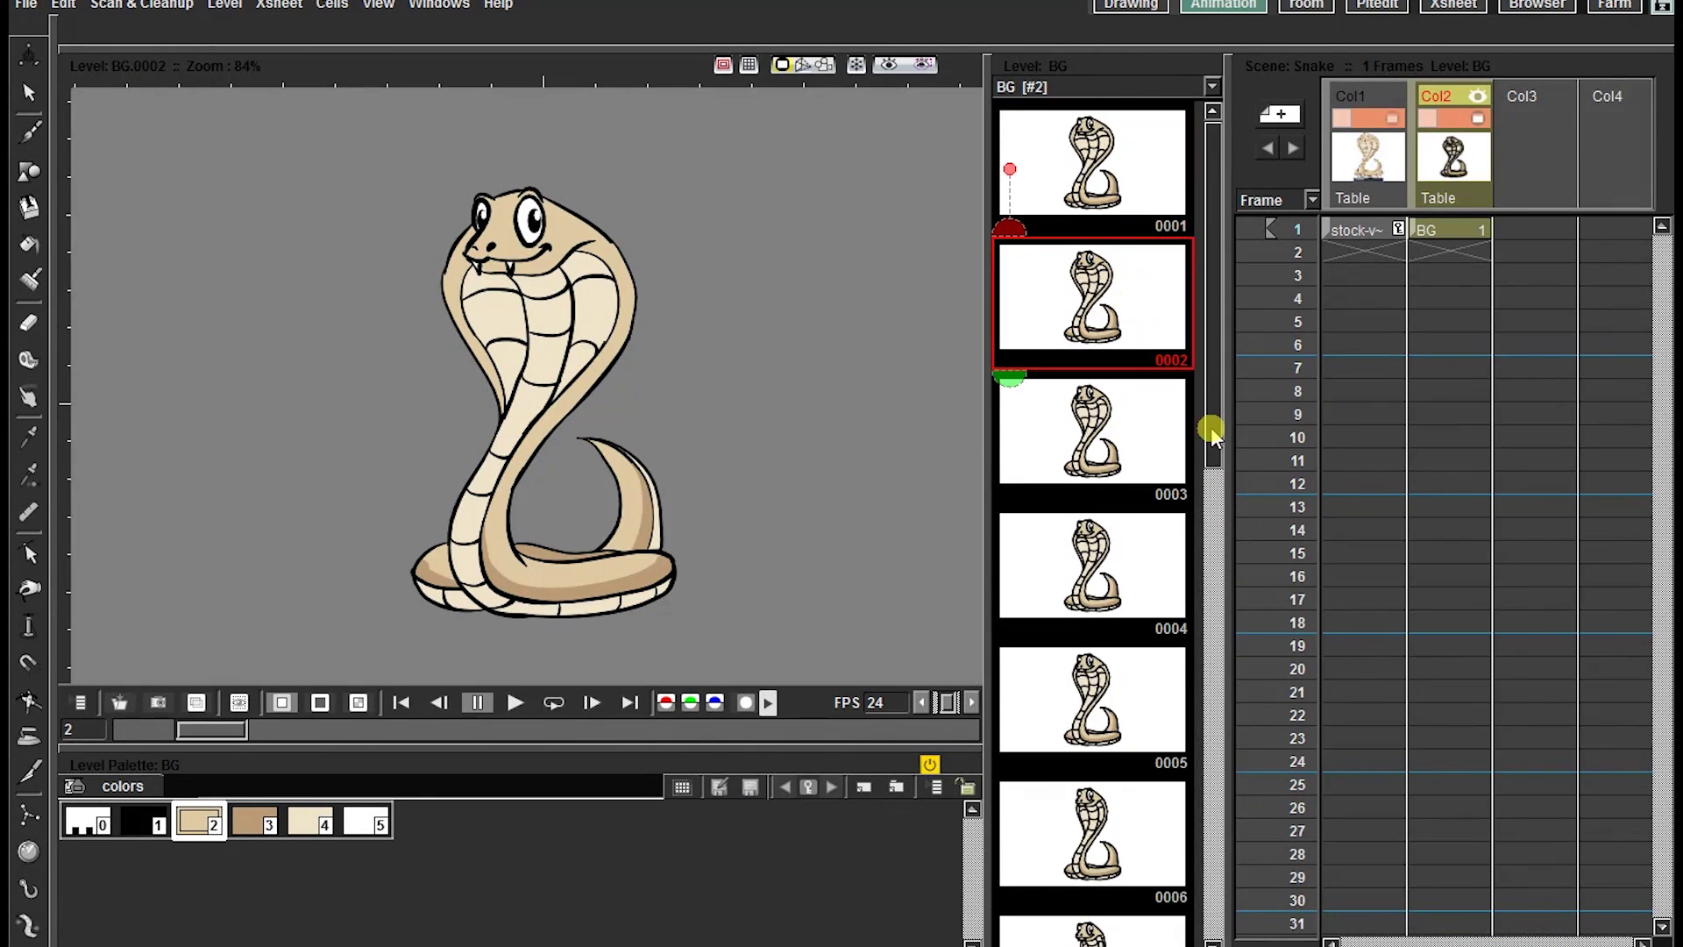
Step: In the Snake scene, place drawings 0002 to 0014 of the BG level in column 2 from frame 2 on
{"action": "left_click_drag", "start_coordinate": [1212, 430], "coordinate": [1214, 903]}
{"action": "left_click", "coordinate": [1106, 752], "text": "shift"}
{"action": "left_click_drag", "start_coordinate": [1214, 690], "coordinate": [1213, 216]}
{"action": "left_click_drag", "start_coordinate": [1175, 254], "coordinate": [1459, 251]}
Step: Reverse the order of the BG drawings across frames 1 to 14
{"action": "left_click", "coordinate": [1457, 229]}
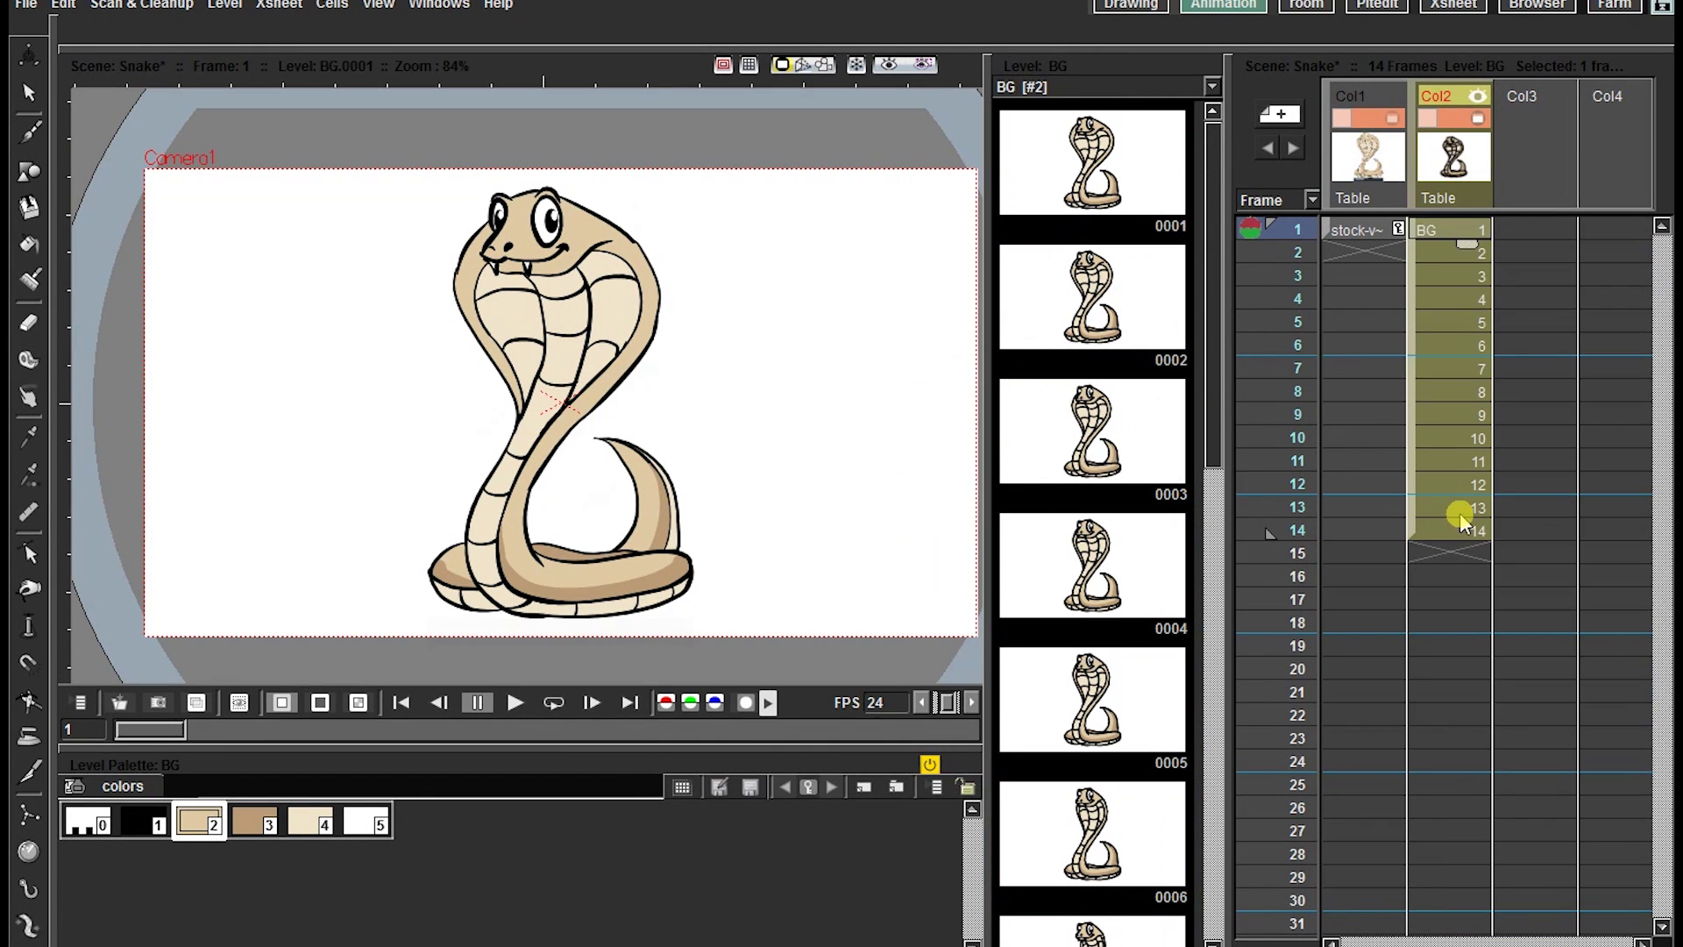
{"action": "left_click", "coordinate": [1459, 530], "text": "shift"}
{"action": "right_click", "coordinate": [1458, 249]}
{"action": "left_click", "coordinate": [1513, 427]}
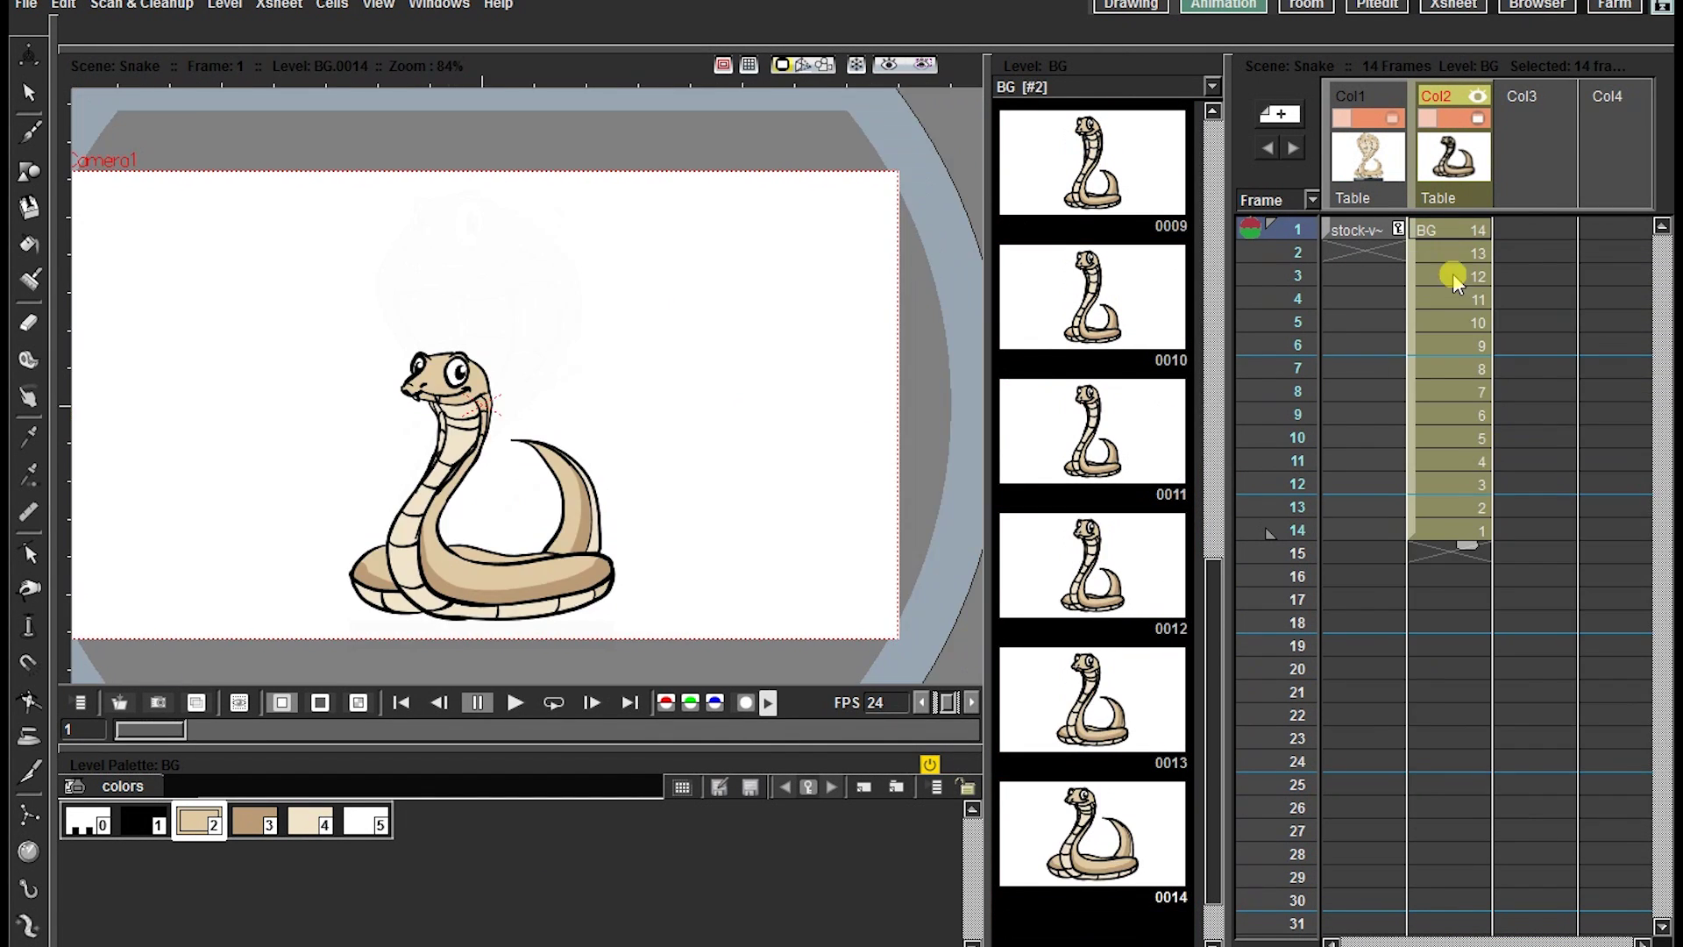
Step: Expose the reversed snake drawings on twos, repeat the cycle through frame 50 and loop the playback
{"action": "right_click", "coordinate": [1454, 275]}
{"action": "mouse_move", "coordinate": [1447, 394]}
{"action": "left_click", "coordinate": [1360, 398]}
{"action": "scroll", "coordinate": [1456, 614], "scroll_direction": "down", "scroll_amount": 6}
{"action": "left_click_drag", "start_coordinate": [1450, 473], "coordinate": [1448, 868]}
{"action": "key", "text": "alt+9"}
{"action": "key", "text": "l"}
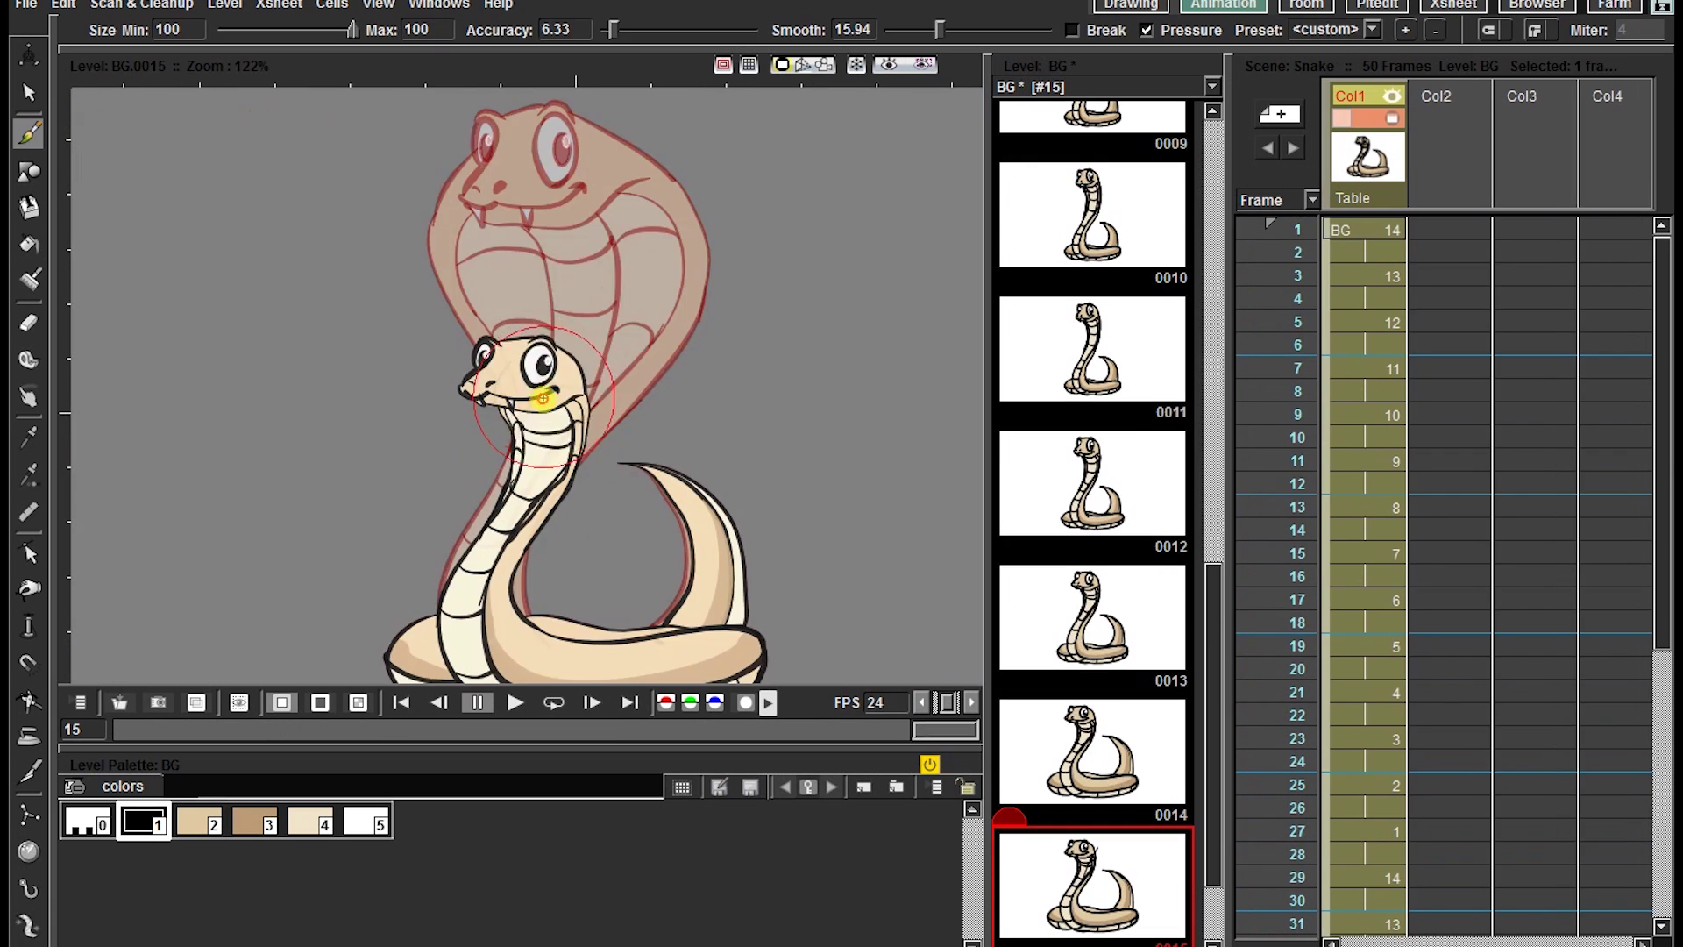
Step: Paint over the snake's head, hood and neck in drawing 0015 with a thick black brush, using the onion skin as guide
{"action": "mouse_move", "coordinate": [552, 412]}
{"action": "left_mouse_down"}
{"action": "mouse_move", "coordinate": [561, 333]}
{"action": "mouse_move", "coordinate": [532, 141]}
{"action": "mouse_move", "coordinate": [466, 225]}
{"action": "mouse_move", "coordinate": [528, 379]}
{"action": "left_mouse_up"}
{"action": "mouse_move", "coordinate": [581, 221]}
{"action": "left_mouse_down"}
{"action": "mouse_move", "coordinate": [583, 293]}
{"action": "mouse_move", "coordinate": [621, 252]}
{"action": "mouse_move", "coordinate": [661, 371]}
{"action": "mouse_move", "coordinate": [590, 432]}
{"action": "mouse_move", "coordinate": [616, 421]}
{"action": "left_mouse_up"}
{"action": "mouse_move", "coordinate": [536, 325]}
{"action": "left_mouse_down"}
{"action": "mouse_move", "coordinate": [519, 549]}
{"action": "mouse_move", "coordinate": [536, 602]}
{"action": "mouse_move", "coordinate": [582, 465]}
{"action": "mouse_move", "coordinate": [687, 357]}
{"action": "mouse_move", "coordinate": [575, 391]}
{"action": "left_mouse_up"}
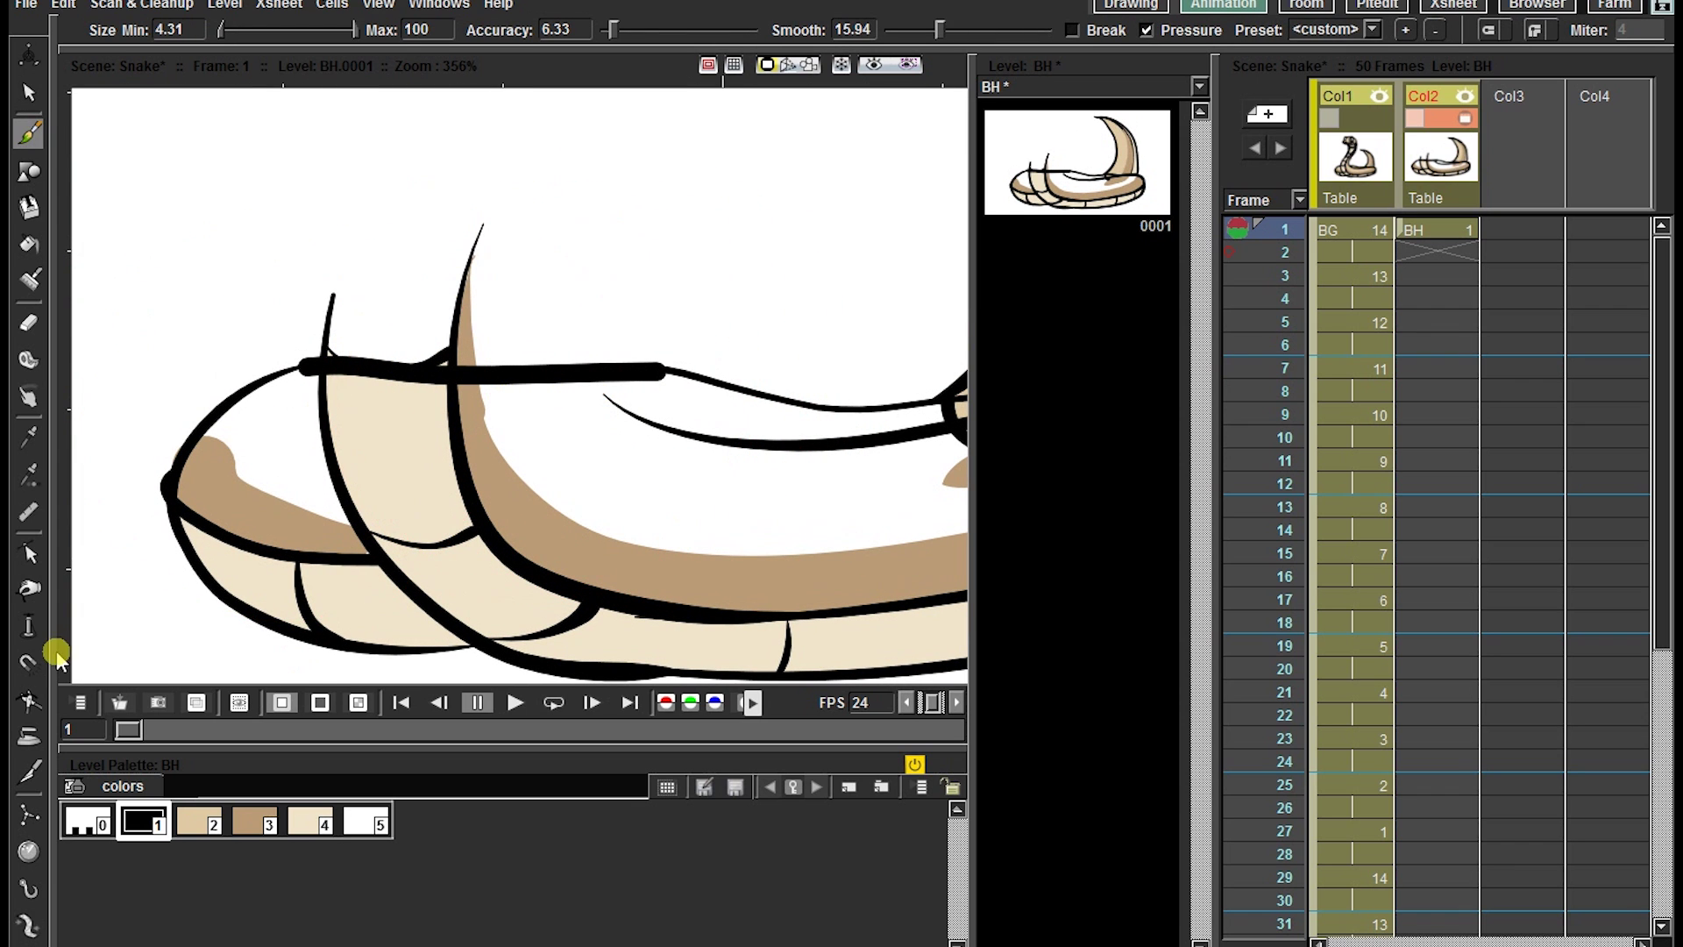
Step: Use the Pump tool to thin the thick black line across the BH snake body
{"action": "left_click", "coordinate": [32, 624]}
{"action": "left_click_drag", "start_coordinate": [655, 372], "coordinate": [664, 385]}
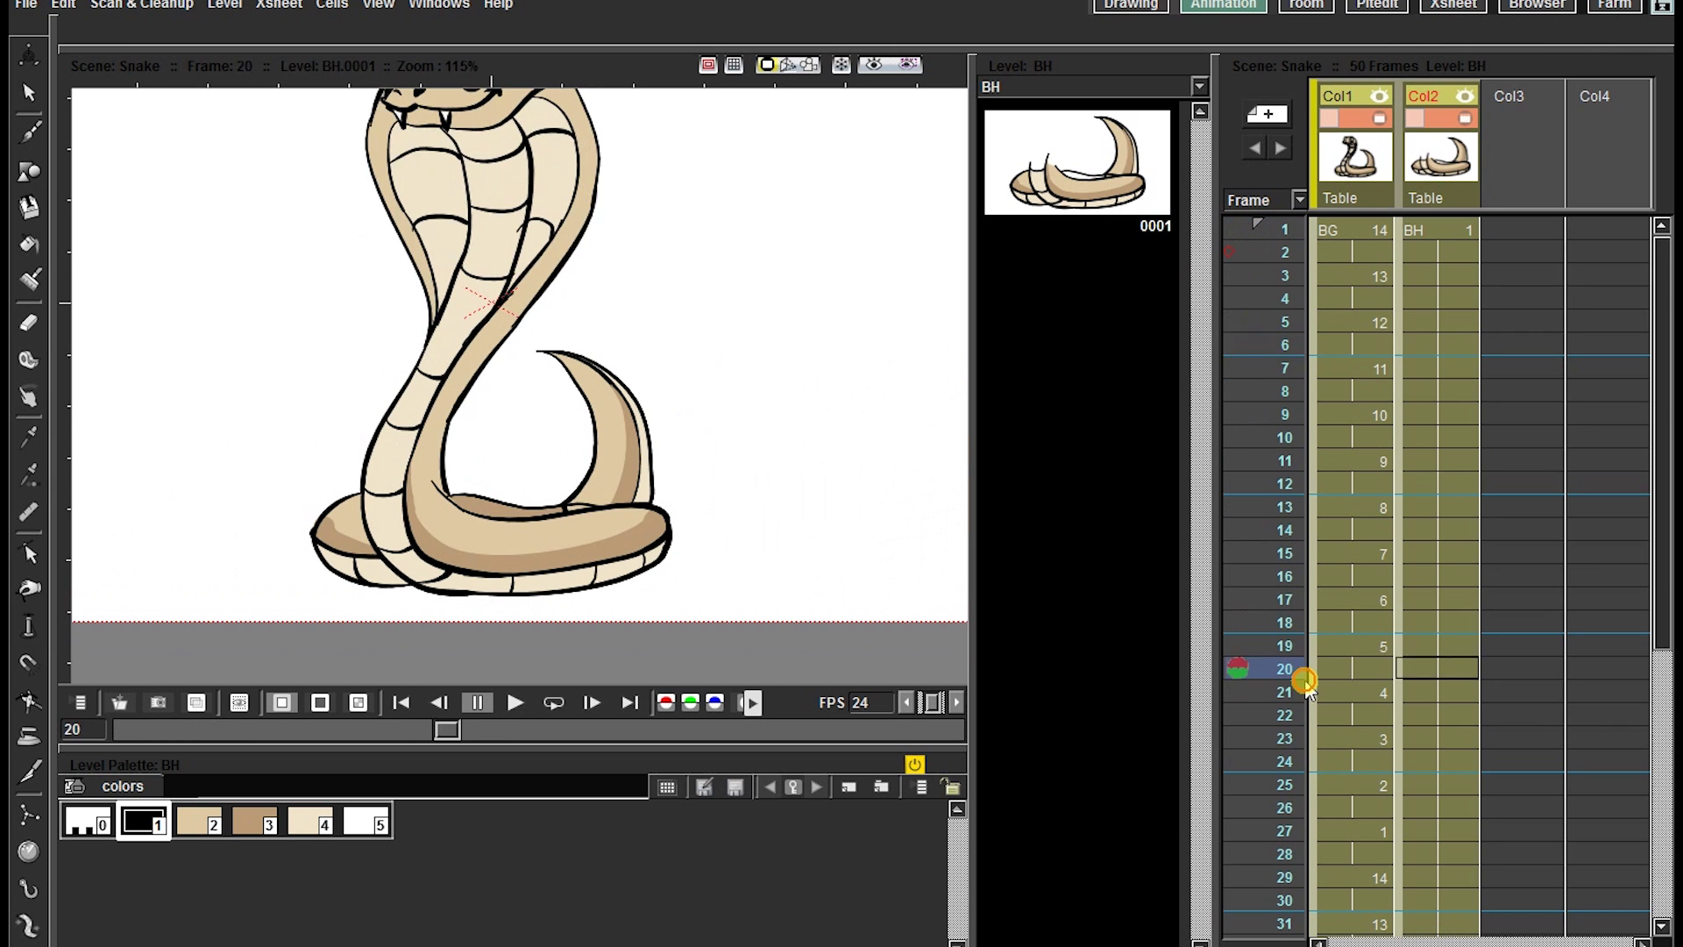
Step: Review the snake motion back to frame 1 and set the first BG cell to drawing 15
{"action": "left_click_drag", "start_coordinate": [1296, 676], "coordinate": [1247, 143]}
{"action": "left_click", "coordinate": [1340, 163]}
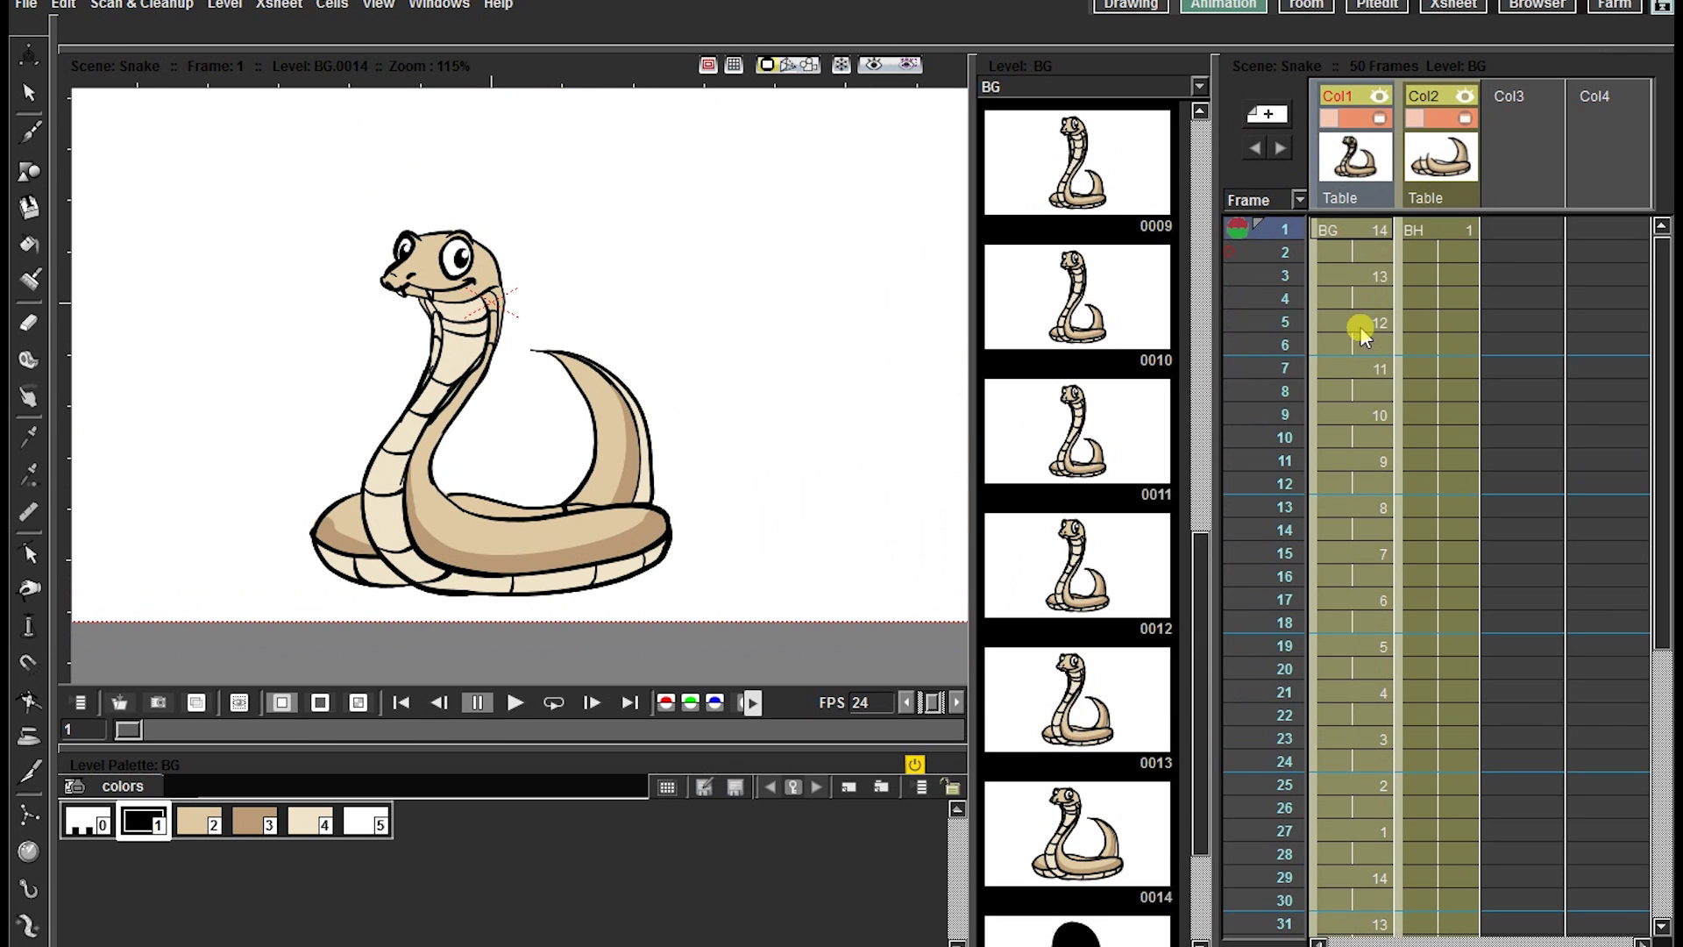
{"action": "double_click", "coordinate": [1365, 234]}
{"action": "type", "text": "15"}
{"action": "key", "text": "Return"}
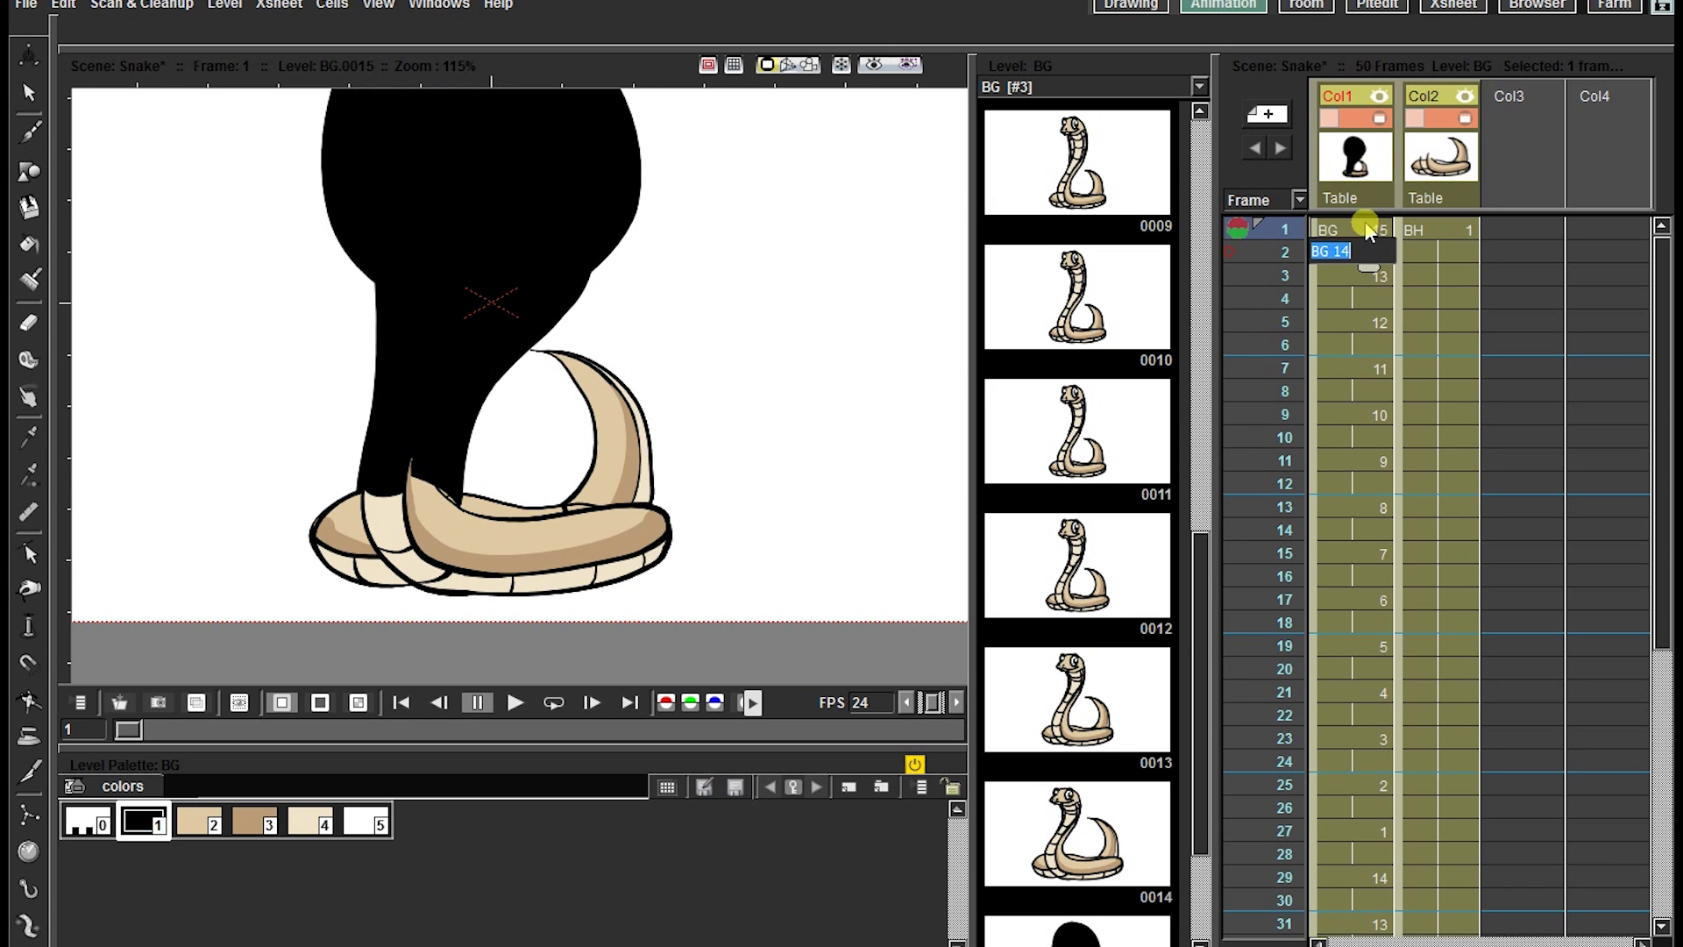
Step: Generate a mesh from the BG snake's drawing 15 with a 5.08 mm edge length, 300 DPI rasterization and a 5-pixel margin
{"action": "left_click", "coordinate": [1367, 230]}
{"action": "scroll", "coordinate": [684, 412], "scroll_direction": "down", "scroll_amount": 6}
{"action": "scroll", "coordinate": [774, 368], "scroll_direction": "up", "scroll_amount": 3}
{"action": "left_click", "coordinate": [28, 926]}
{"action": "left_click", "coordinate": [154, 31]}
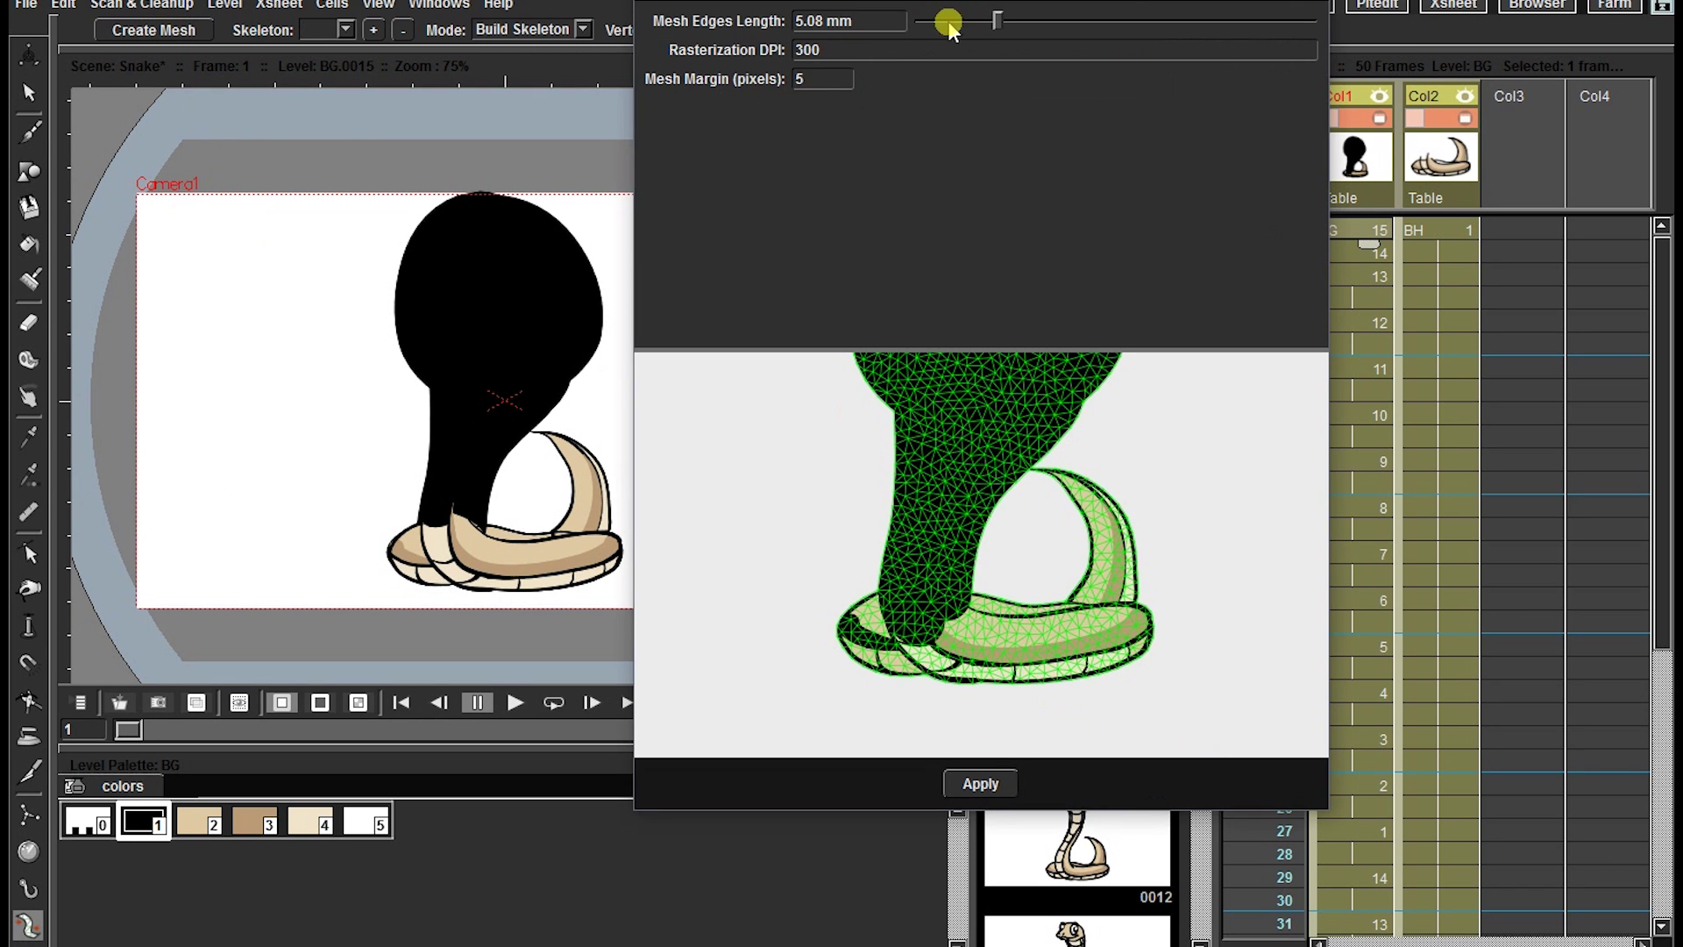
{"action": "key", "text": "Return"}
{"action": "left_click", "coordinate": [980, 783]}
{"action": "left_click", "coordinate": [788, 556]}
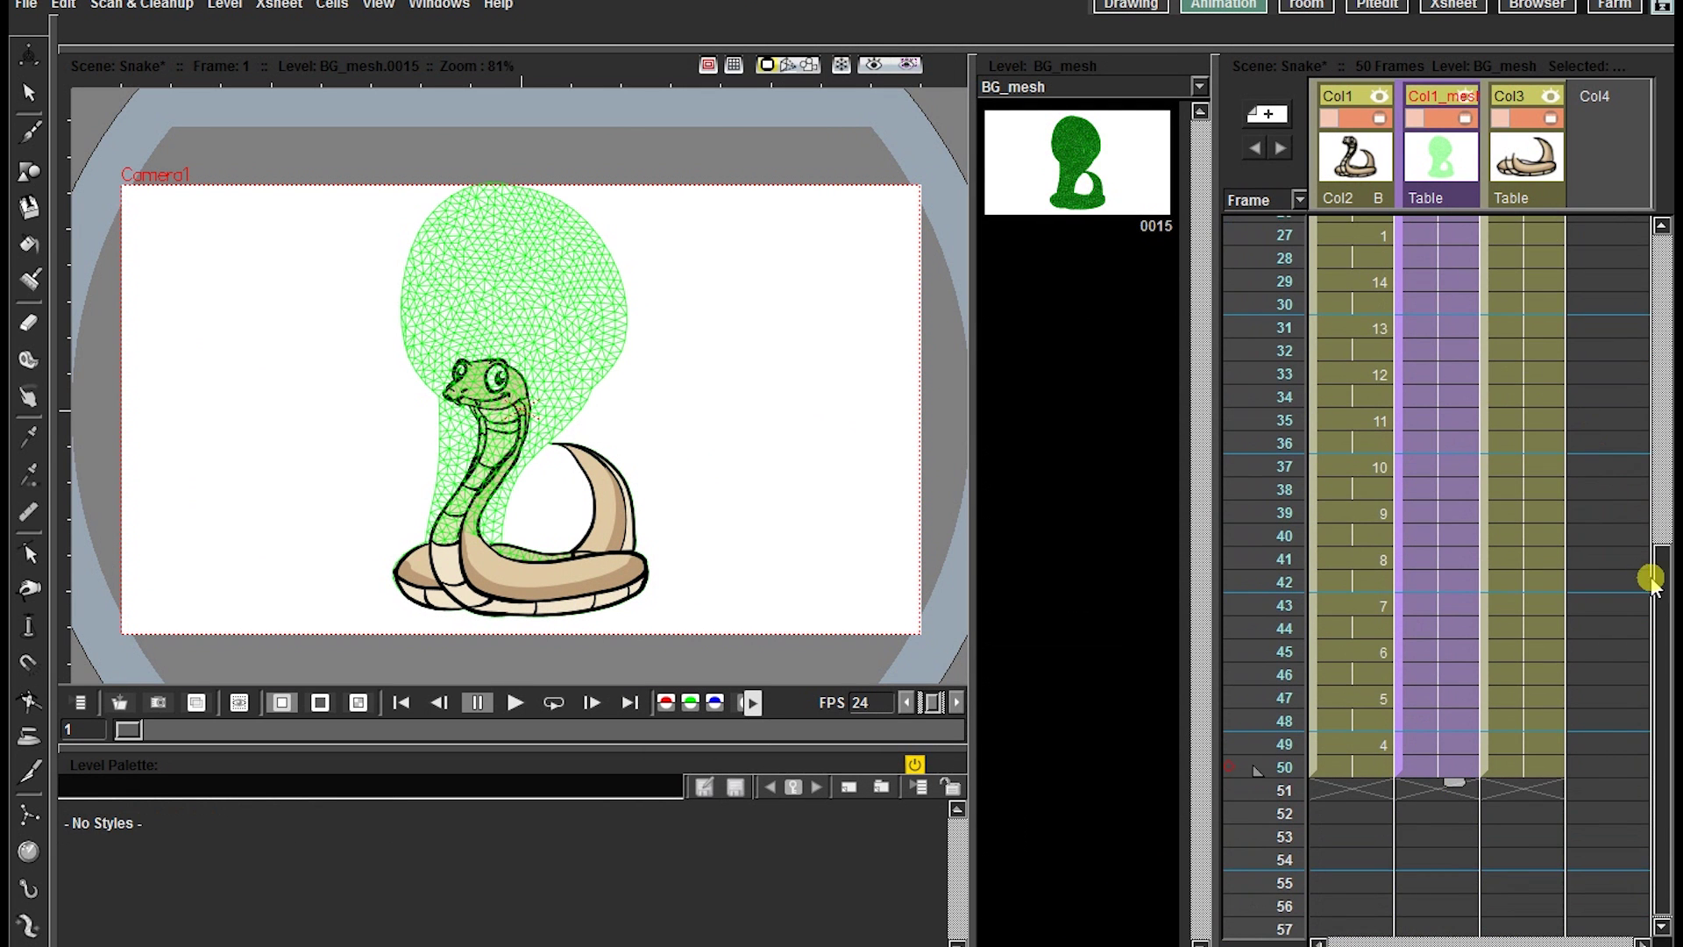
Step: Build a skeleton on the BG mesh from a root beside the snake, adding vertices at the body's base and neck
{"action": "left_click_drag", "start_coordinate": [1657, 578], "coordinate": [1632, 188]}
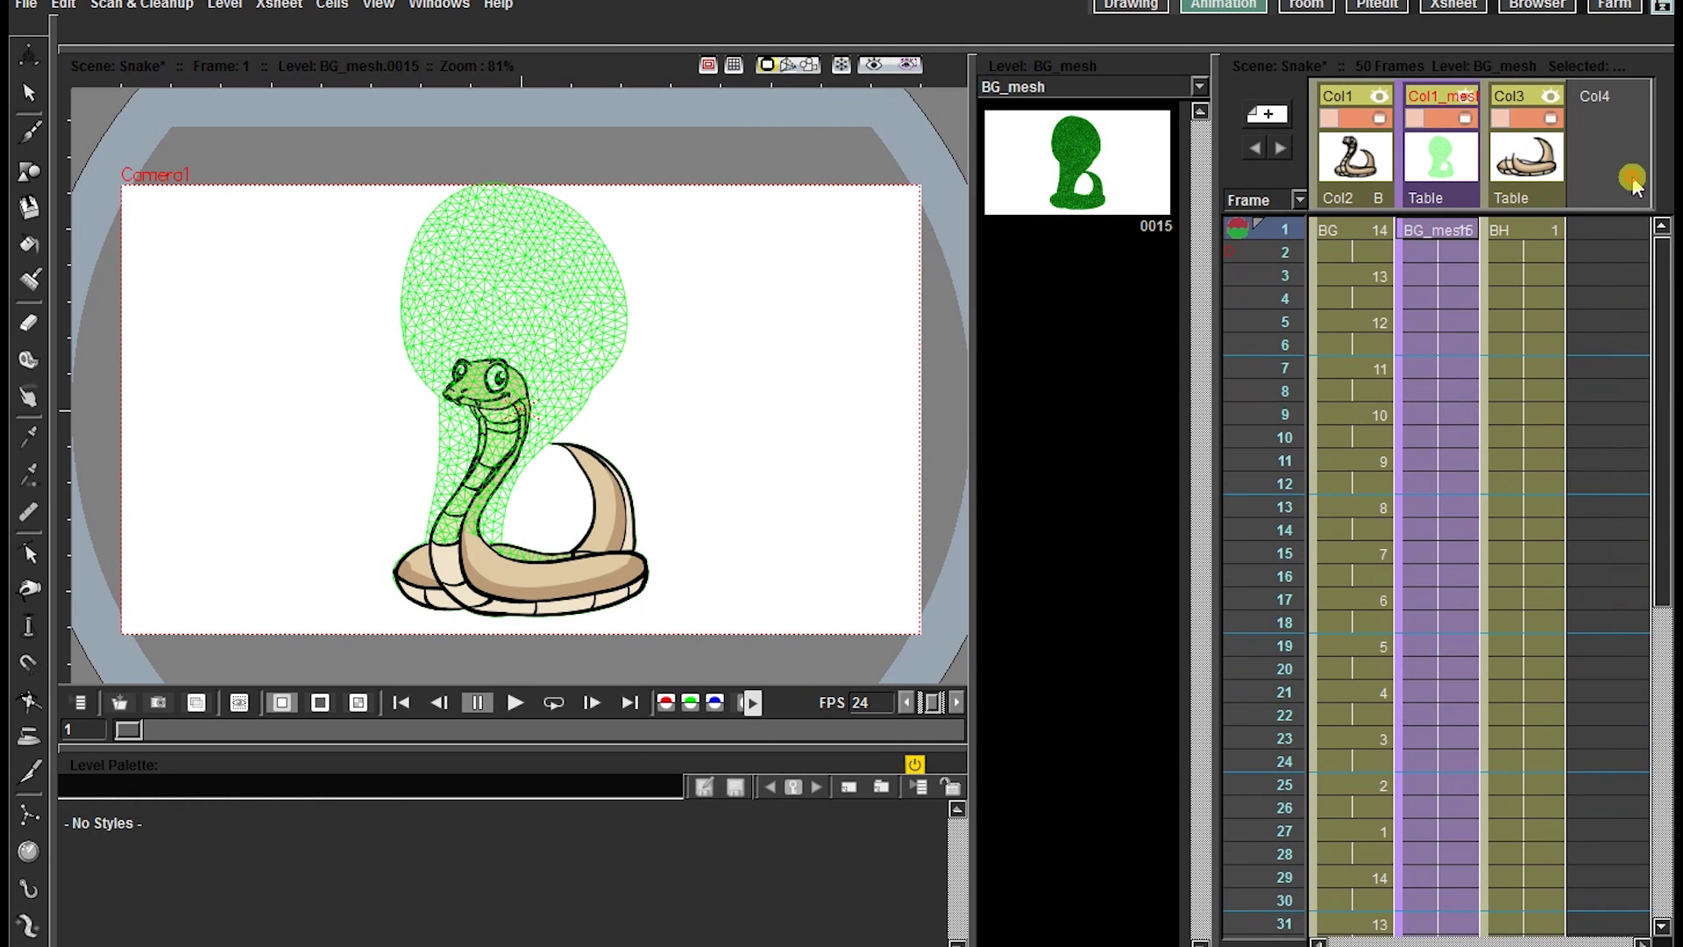
{"action": "left_click_drag", "start_coordinate": [1284, 239], "coordinate": [1244, 129]}
{"action": "key", "text": "p"}
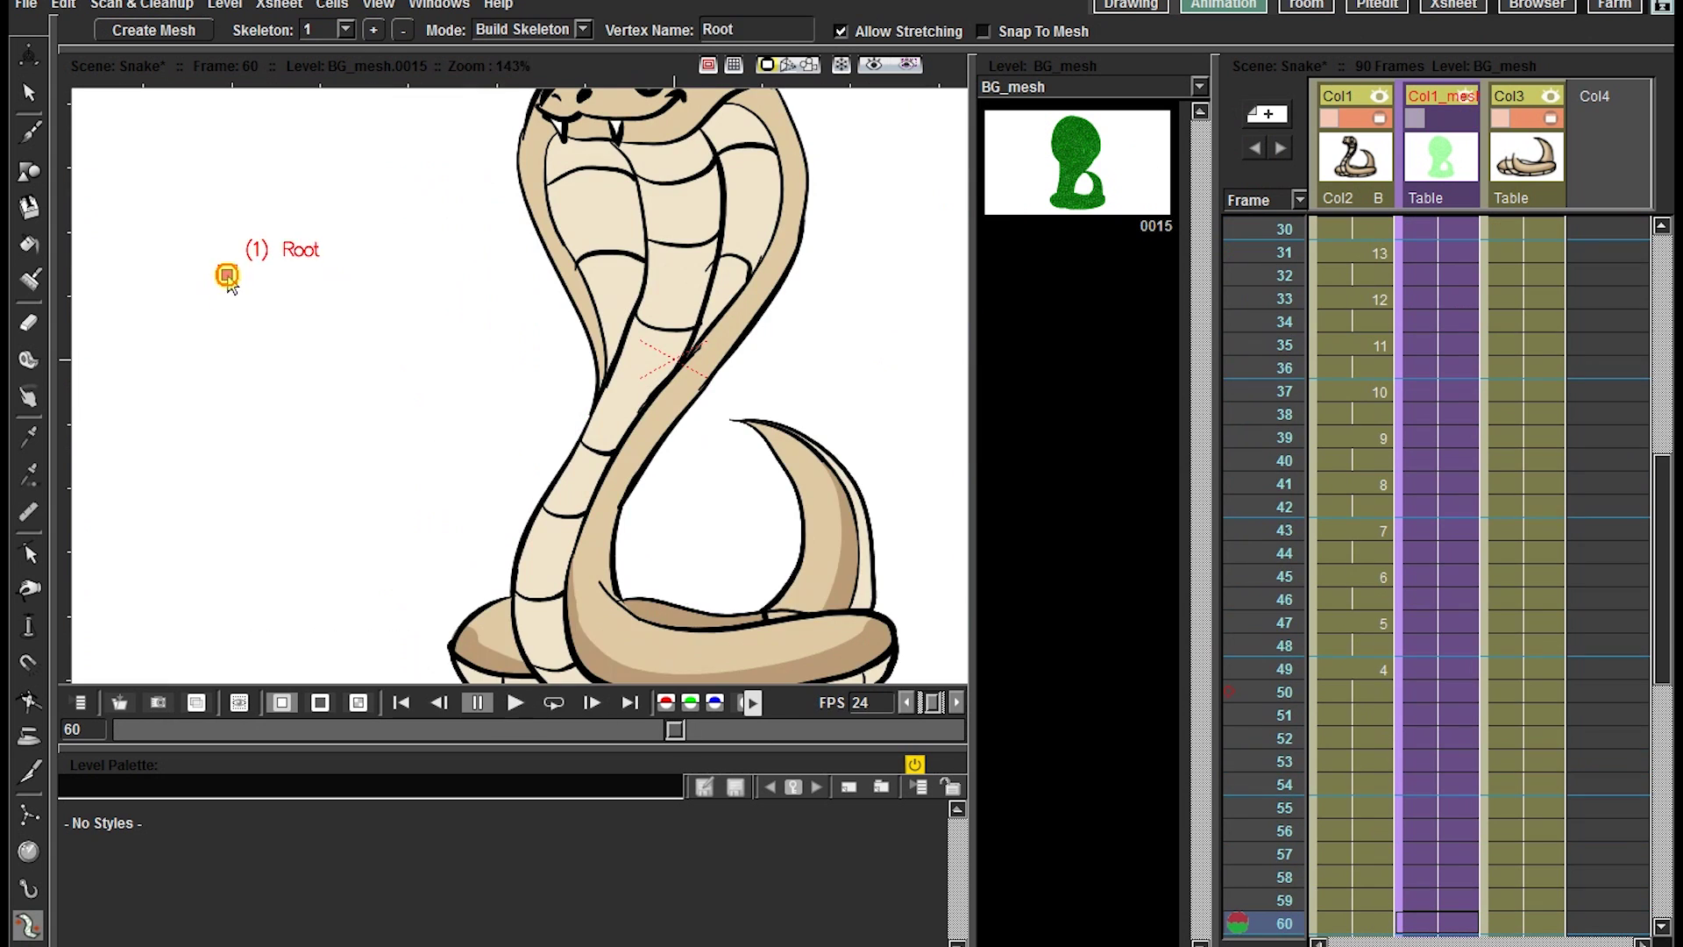
{"action": "left_click", "coordinate": [596, 604]}
{"action": "left_click", "coordinate": [673, 405]}
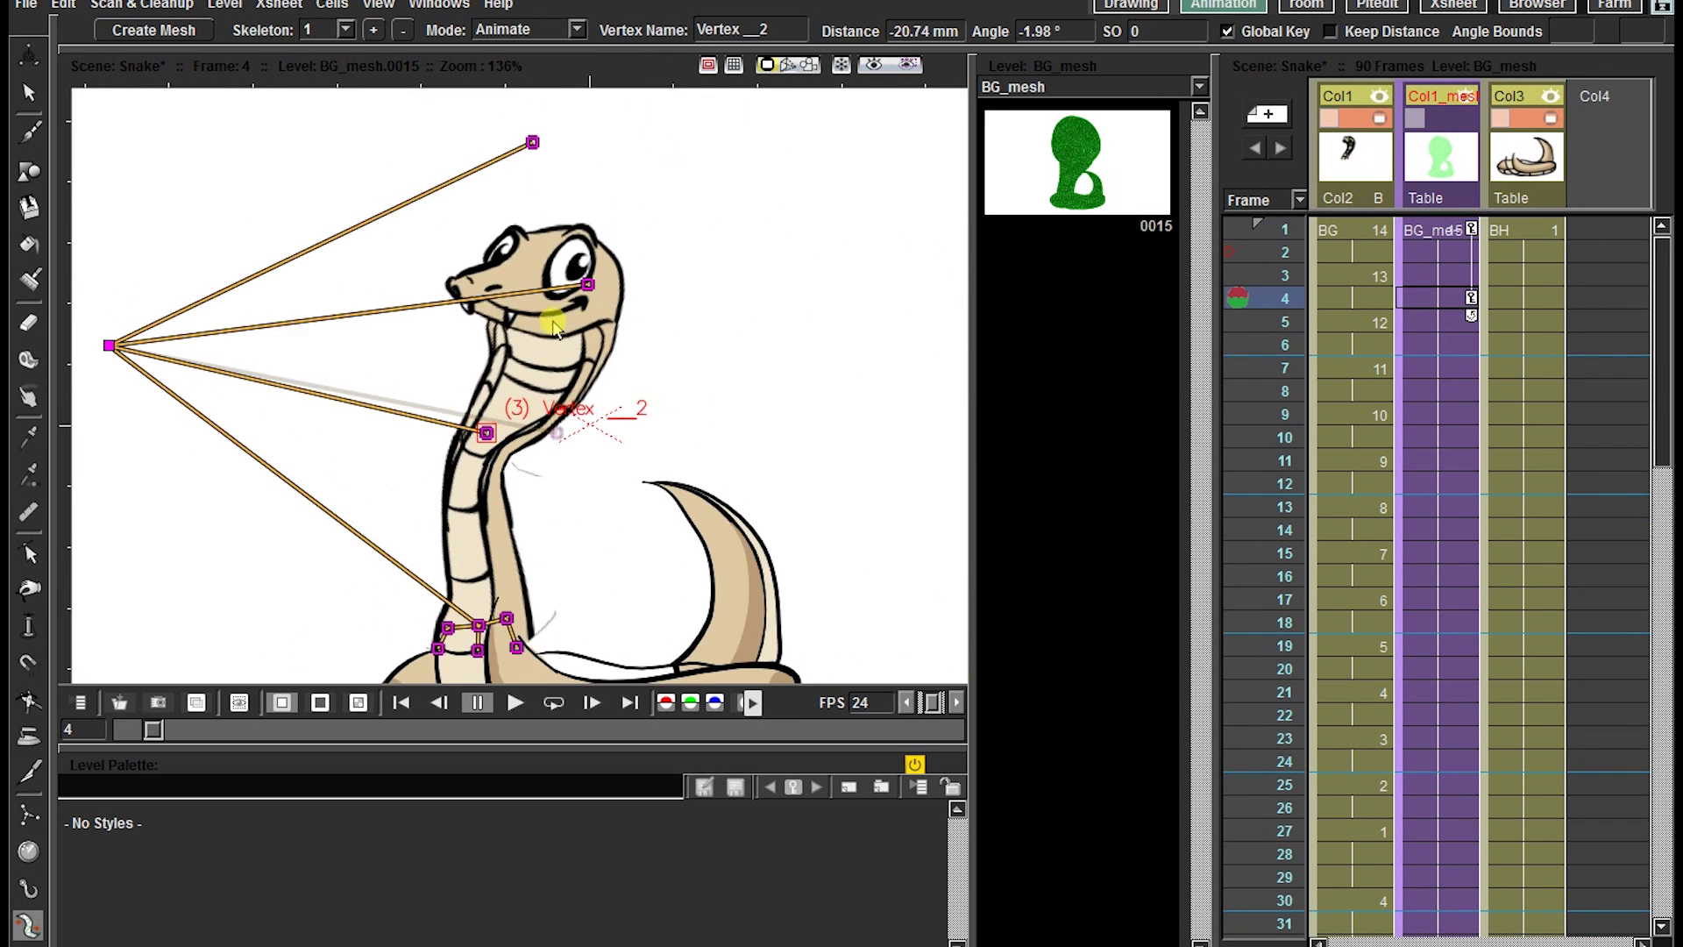
Step: Pose the snake's neck, hood and head vertices at frames 4, 9 and 15 to sway the body
{"action": "mouse_move", "coordinate": [543, 314]}
{"action": "left_mouse_down"}
{"action": "mouse_move", "coordinate": [538, 276]}
{"action": "mouse_move", "coordinate": [626, 298]}
{"action": "mouse_move", "coordinate": [587, 282]}
{"action": "mouse_move", "coordinate": [540, 296]}
{"action": "left_mouse_up"}
{"action": "mouse_move", "coordinate": [557, 433]}
{"action": "left_mouse_down"}
{"action": "mouse_move", "coordinate": [601, 398]}
{"action": "mouse_move", "coordinate": [436, 420]}
{"action": "mouse_move", "coordinate": [545, 435]}
{"action": "left_mouse_up"}
{"action": "left_click_drag", "start_coordinate": [552, 298], "coordinate": [510, 298]}
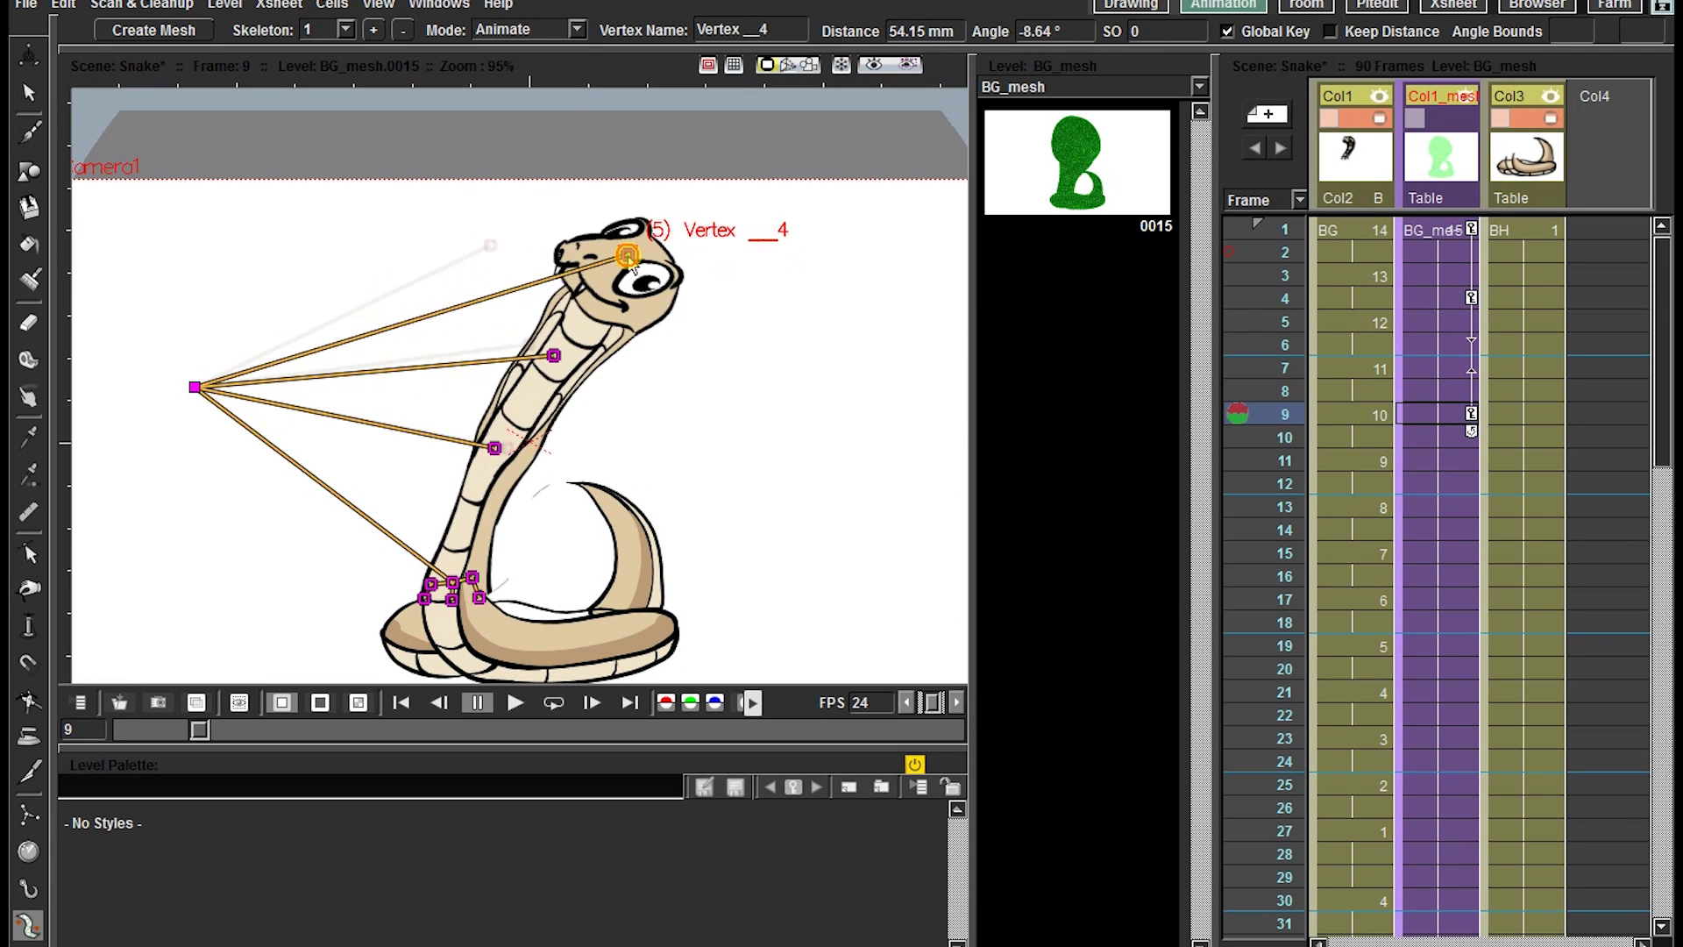
{"action": "left_click_drag", "start_coordinate": [494, 448], "coordinate": [415, 442]}
{"action": "left_click_drag", "start_coordinate": [553, 356], "coordinate": [553, 396]}
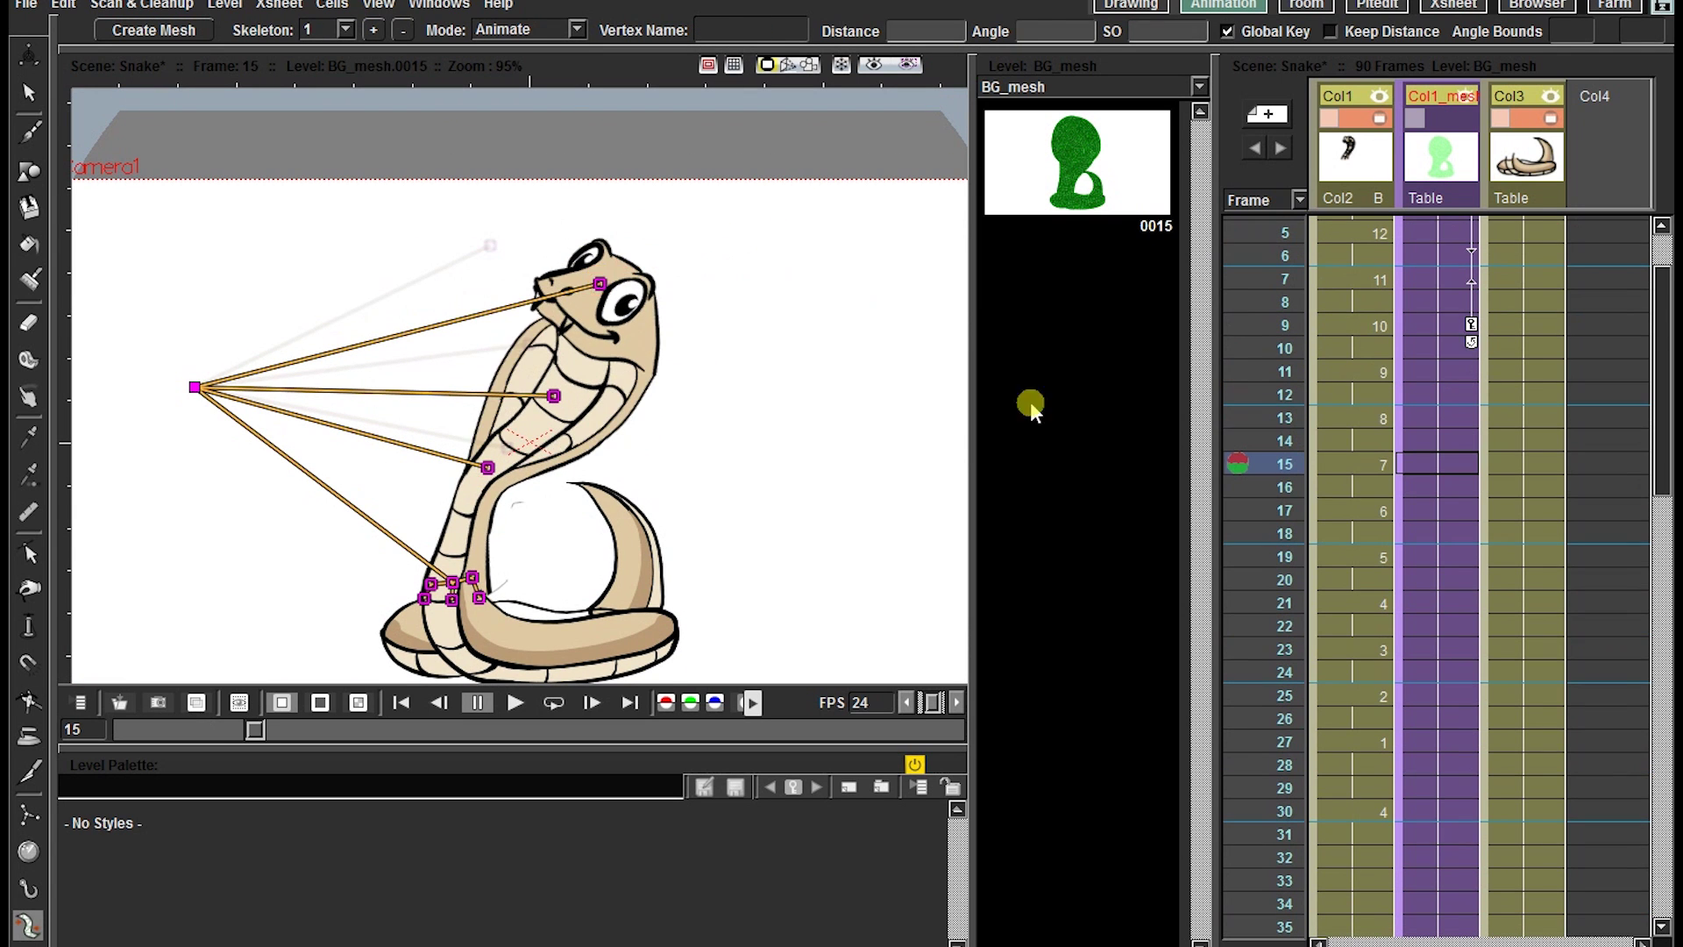
{"action": "left_click_drag", "start_coordinate": [553, 395], "coordinate": [551, 315]}
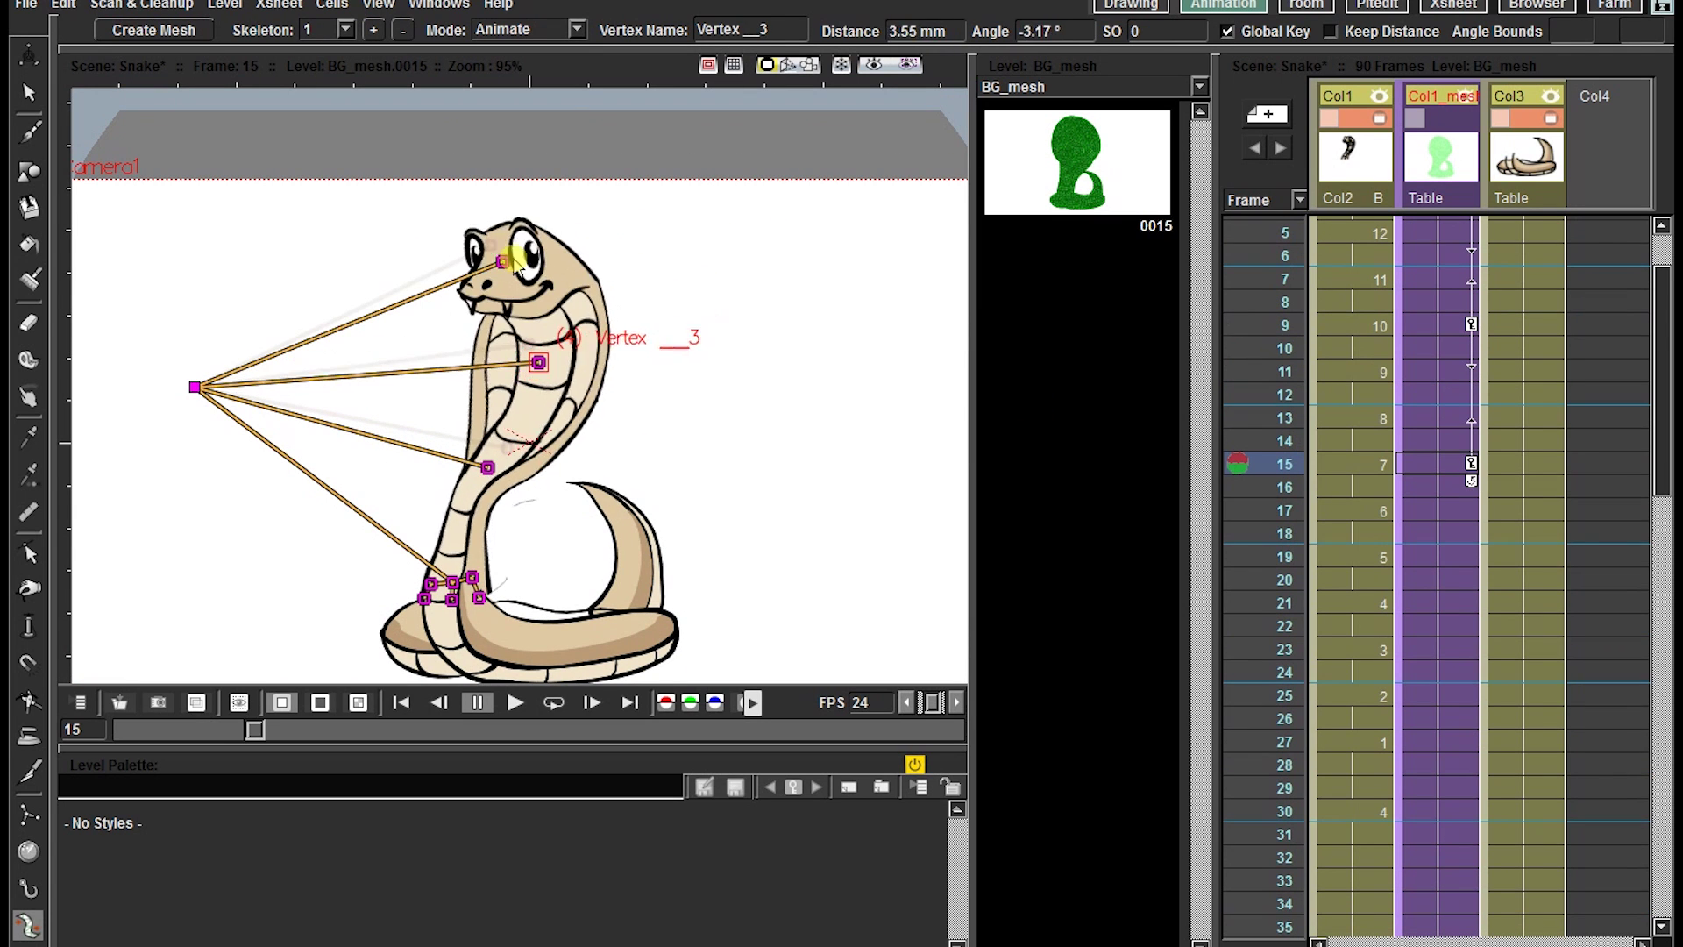
Step: Continue the snake's sway by posing its neck and head vertices at frame 24, frame 33 and on through frame 74
{"action": "left_click", "coordinate": [1284, 672]}
{"action": "left_click_drag", "start_coordinate": [497, 480], "coordinate": [444, 482]}
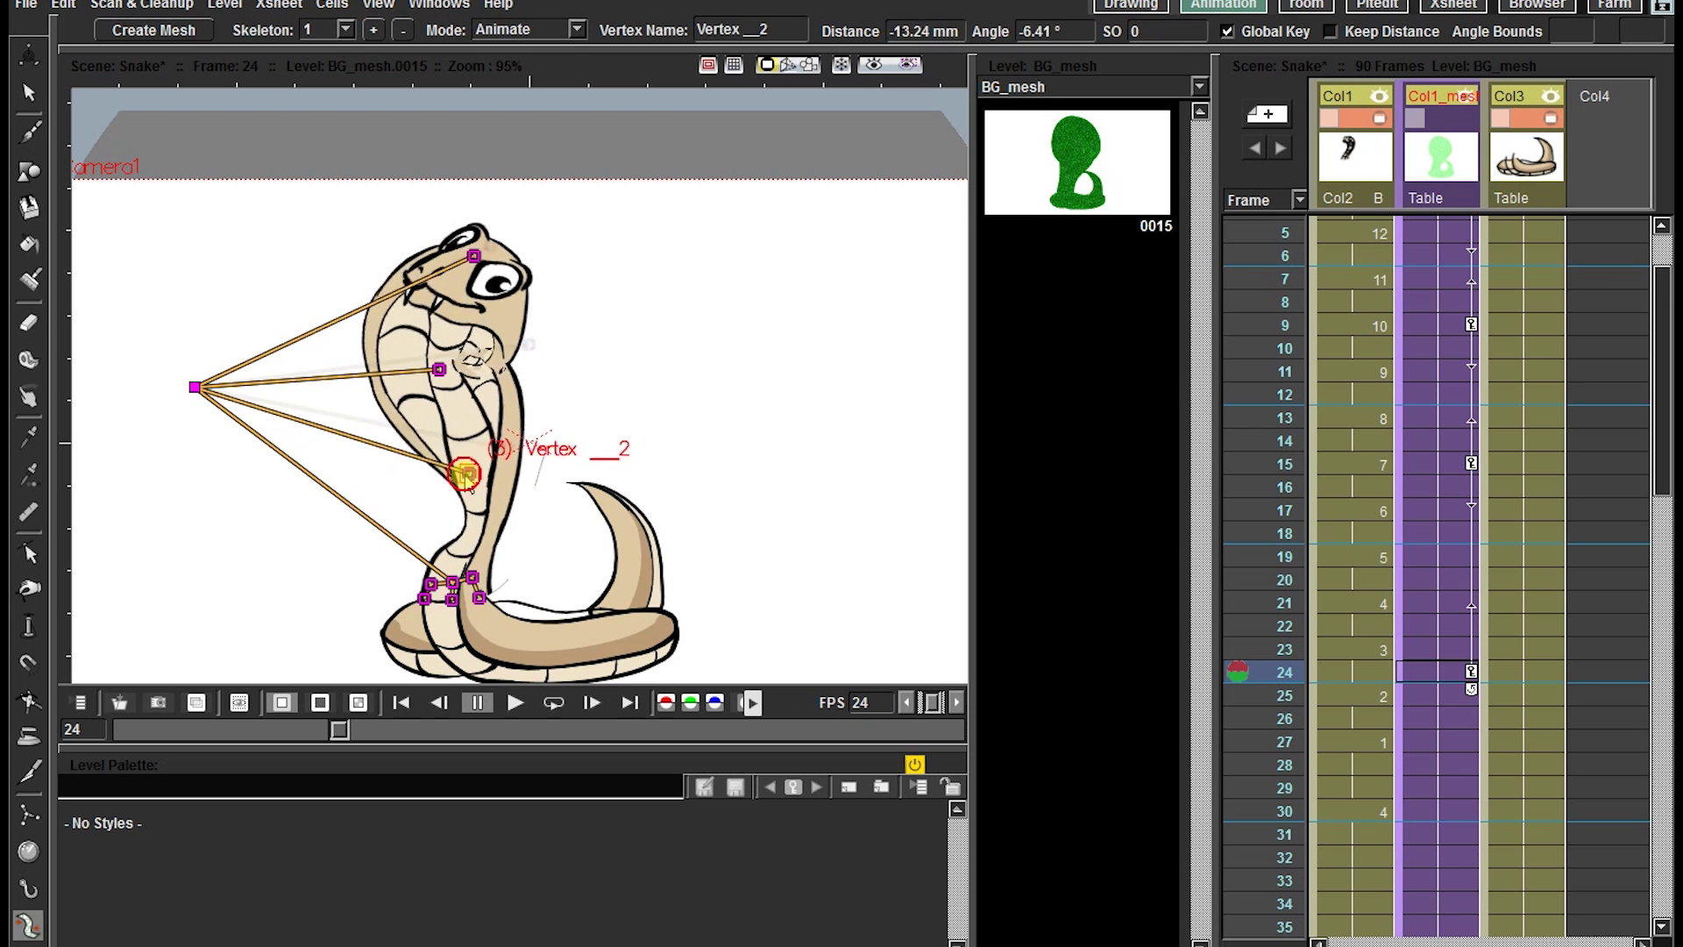
{"action": "left_click_drag", "start_coordinate": [464, 474], "coordinate": [414, 487]}
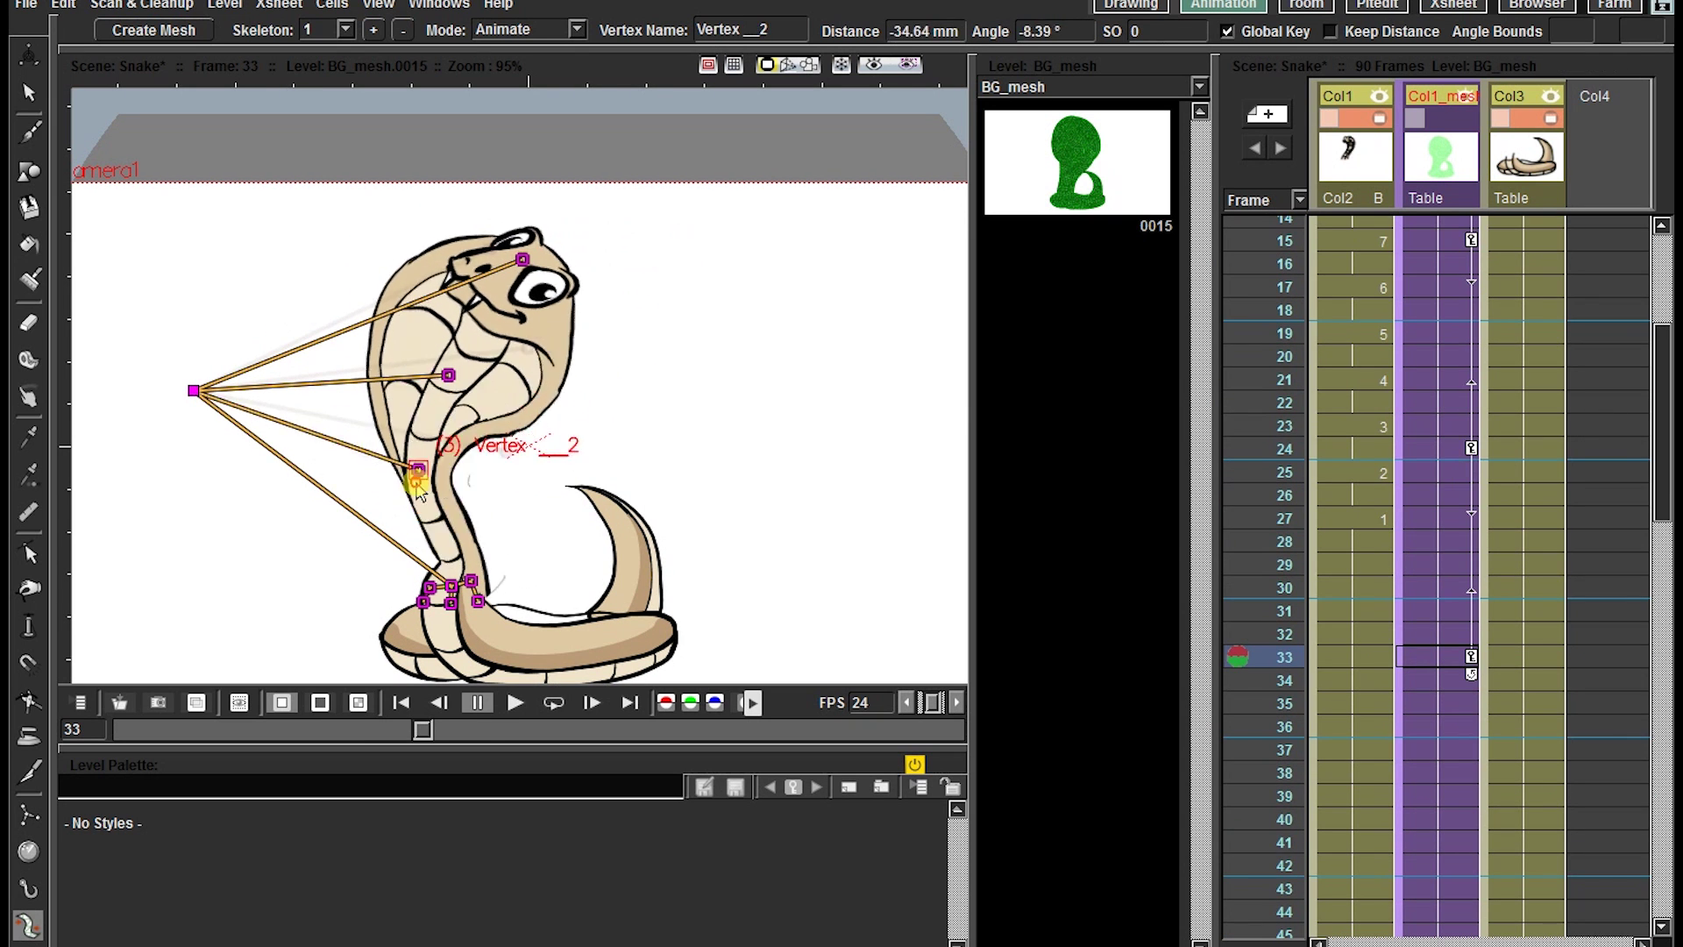
{"action": "scroll", "coordinate": [1447, 571], "scroll_direction": "down", "scroll_amount": 3}
{"action": "left_click", "coordinate": [1445, 581]}
{"action": "left_click_drag", "start_coordinate": [523, 260], "coordinate": [434, 240]}
{"action": "left_click_drag", "start_coordinate": [415, 478], "coordinate": [507, 477]}
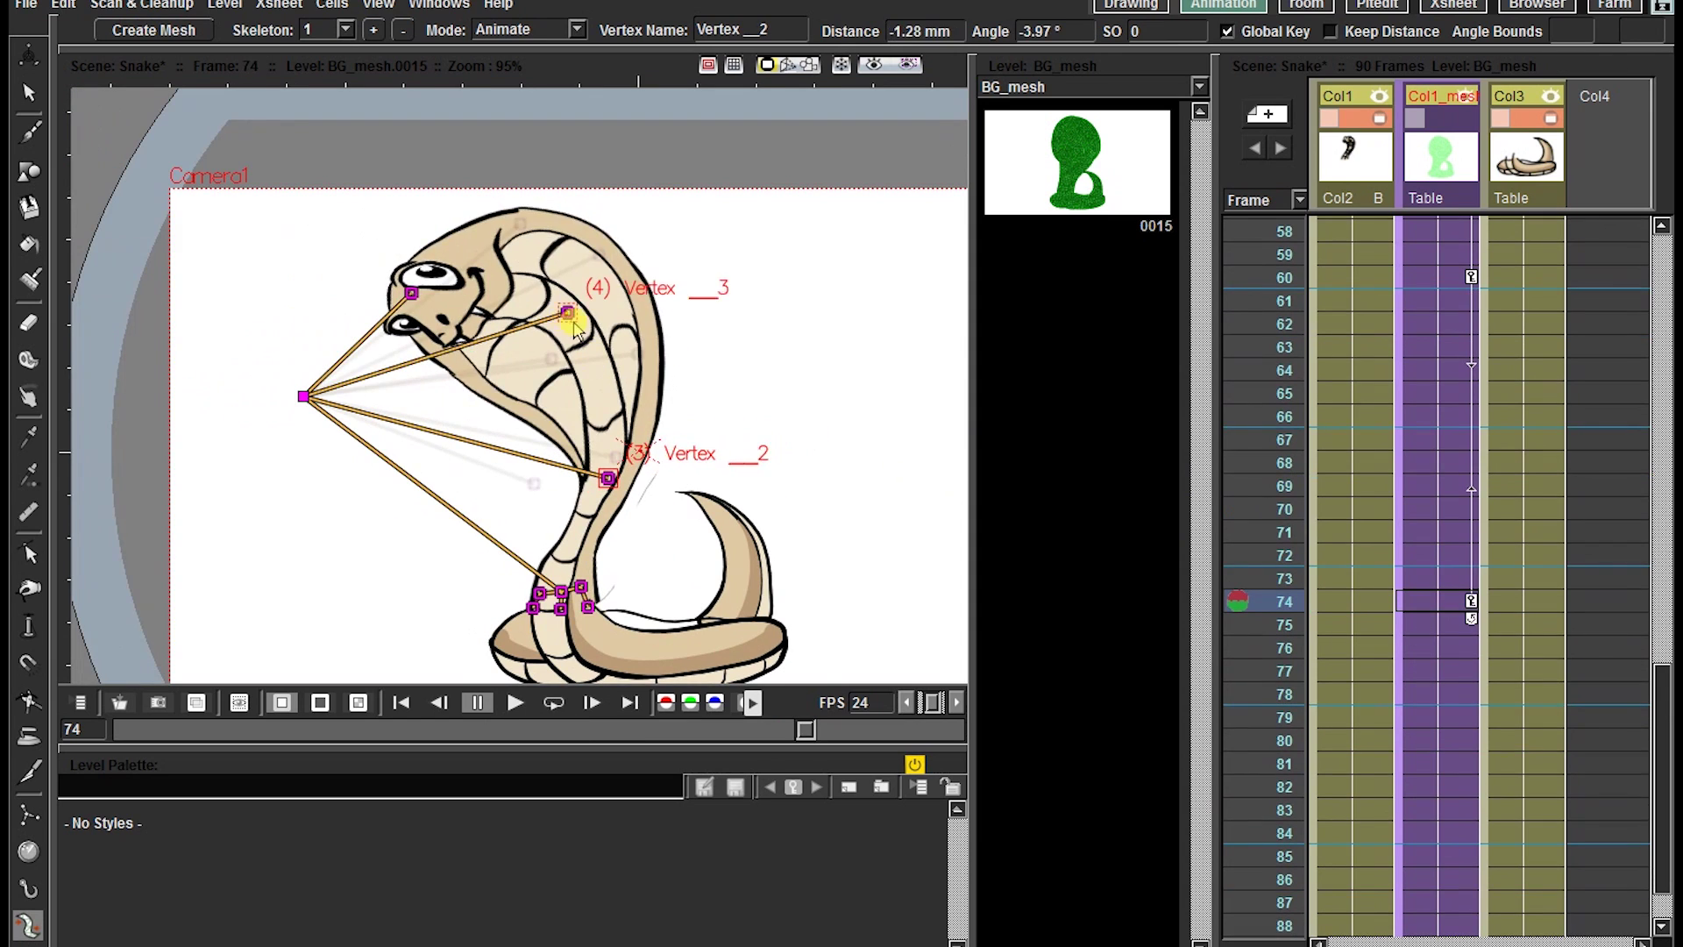
{"action": "left_click_drag", "start_coordinate": [490, 294], "coordinate": [469, 237]}
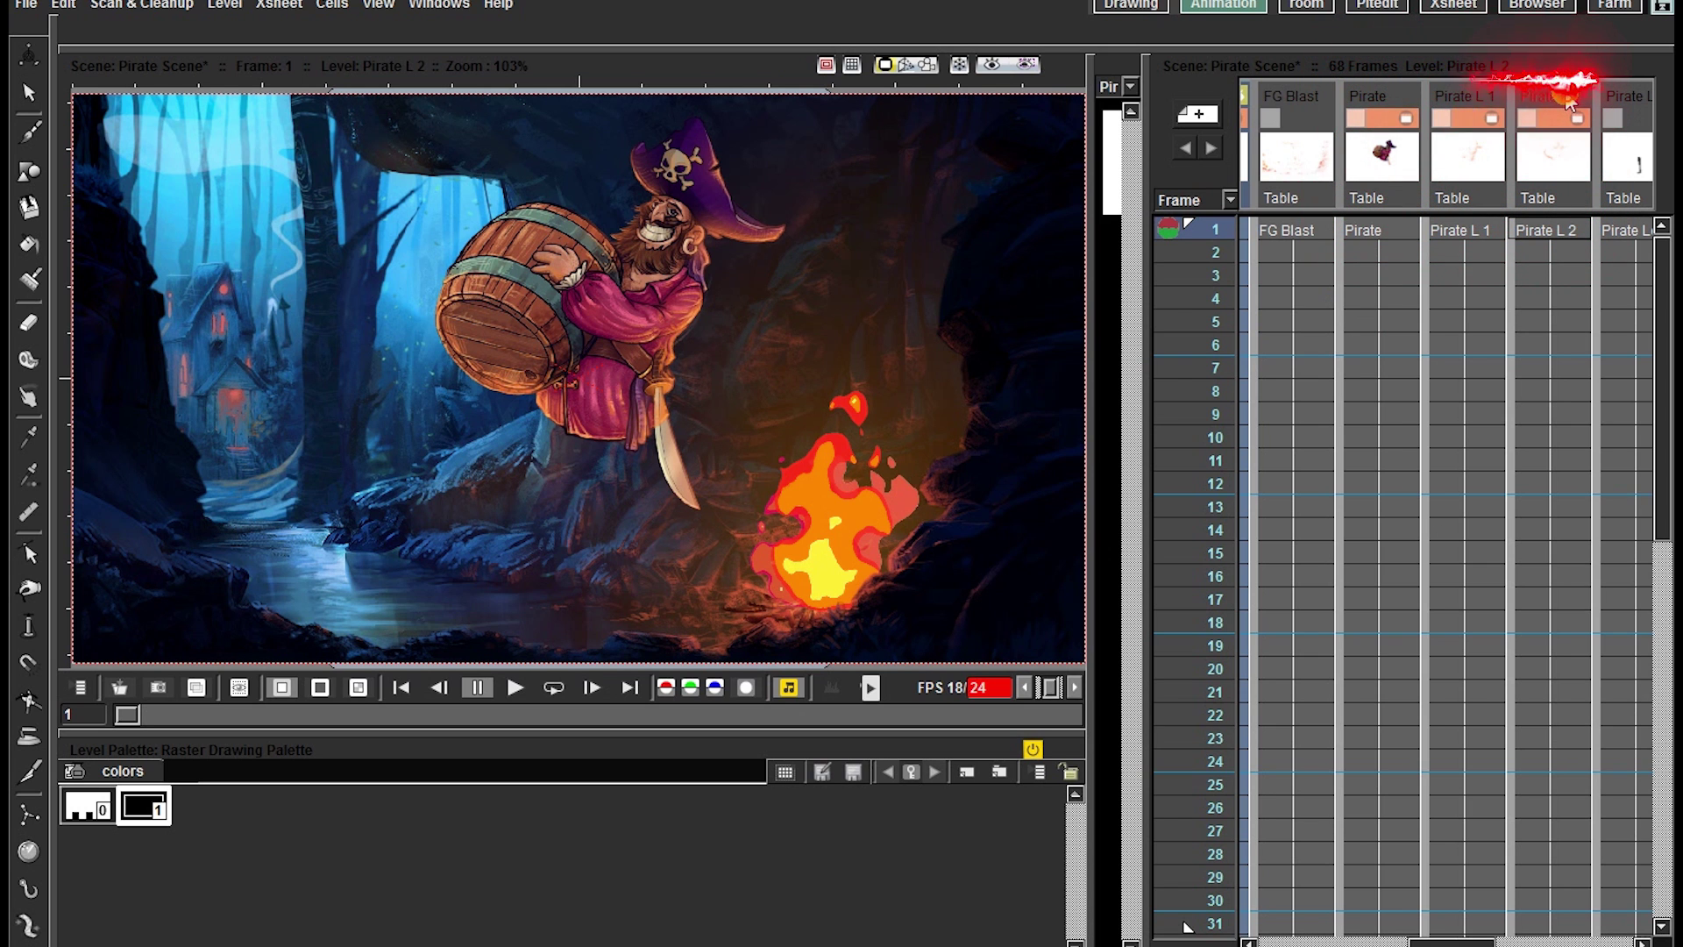
Step: Collapse the Pirate, Pirate L 1 and Pirate L 2 columns into a sub-xsheet with their relevant pegbars, and save the scene
{"action": "left_click", "coordinate": [1569, 103]}
{"action": "left_click", "coordinate": [1446, 103], "text": "shift"}
{"action": "left_click", "coordinate": [1393, 94], "text": "shift"}
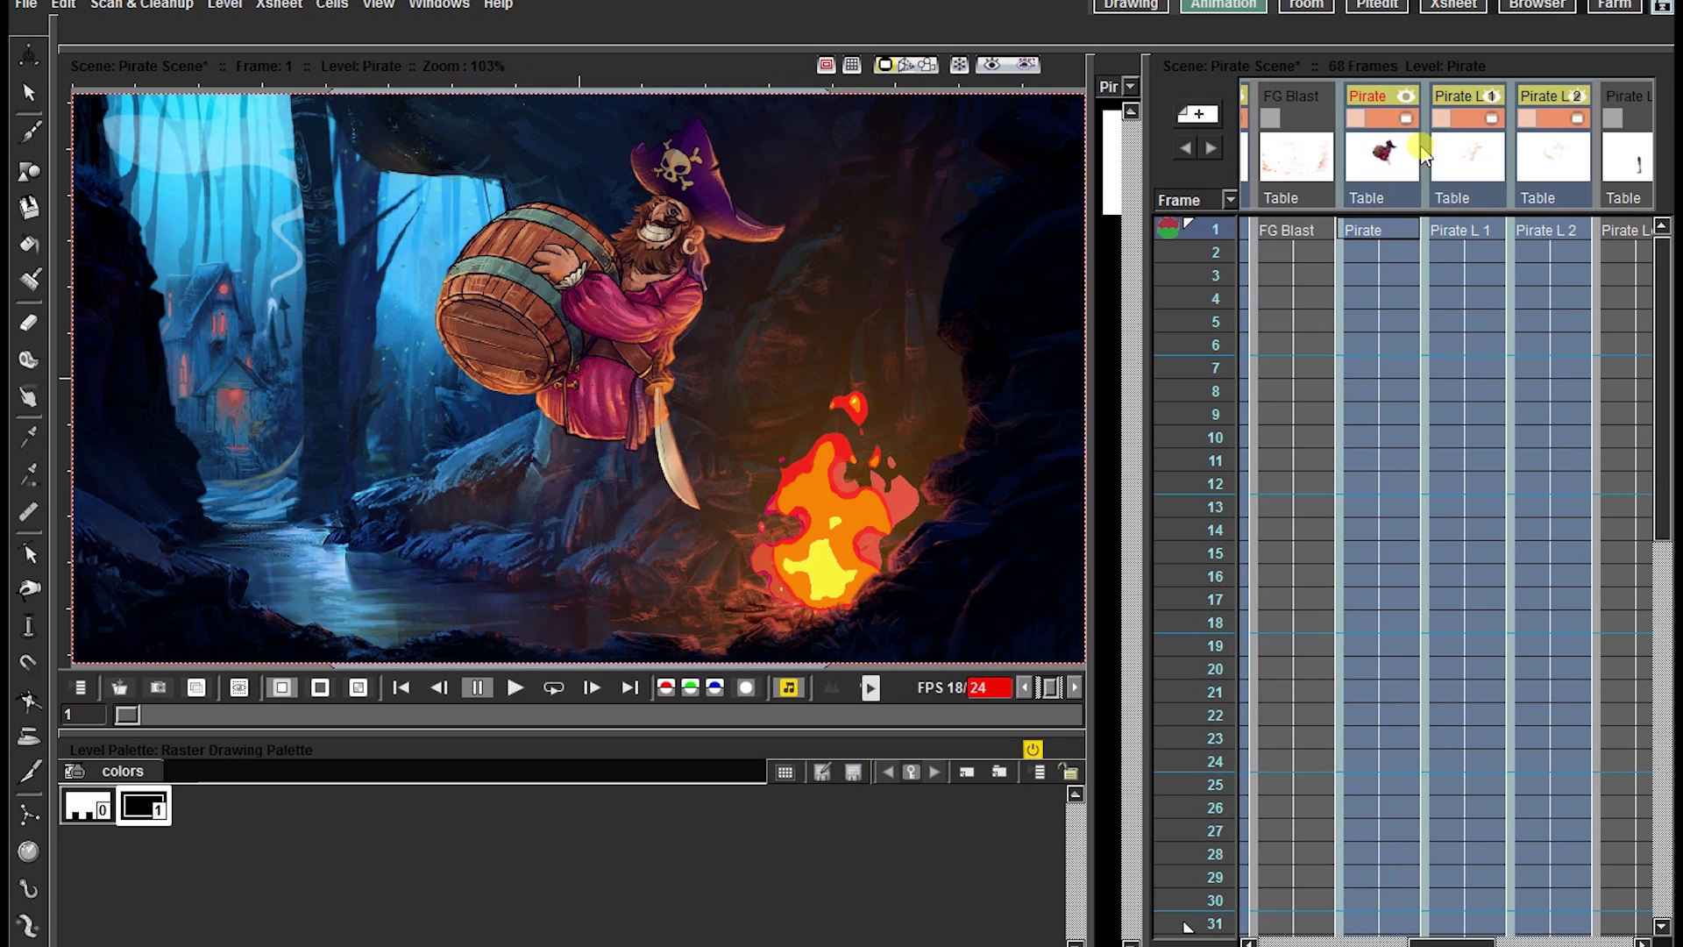
{"action": "left_click_drag", "start_coordinate": [1358, 149], "coordinate": [1536, 173]}
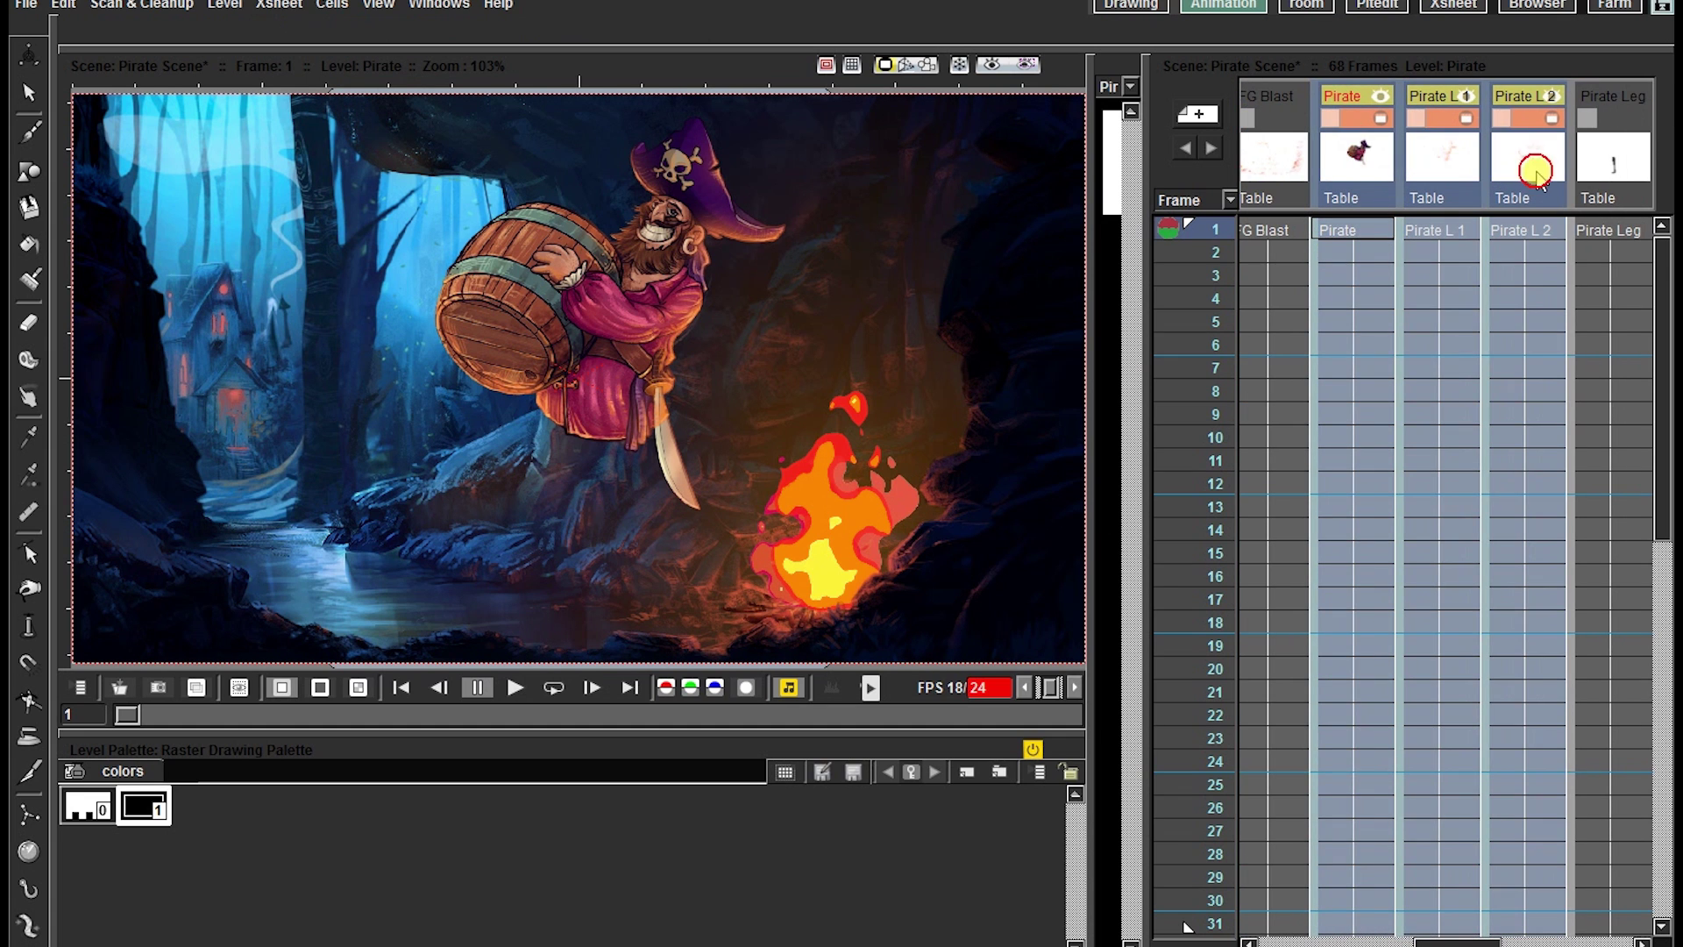
{"action": "left_click", "coordinate": [291, 7]}
{"action": "left_click", "coordinate": [377, 159]}
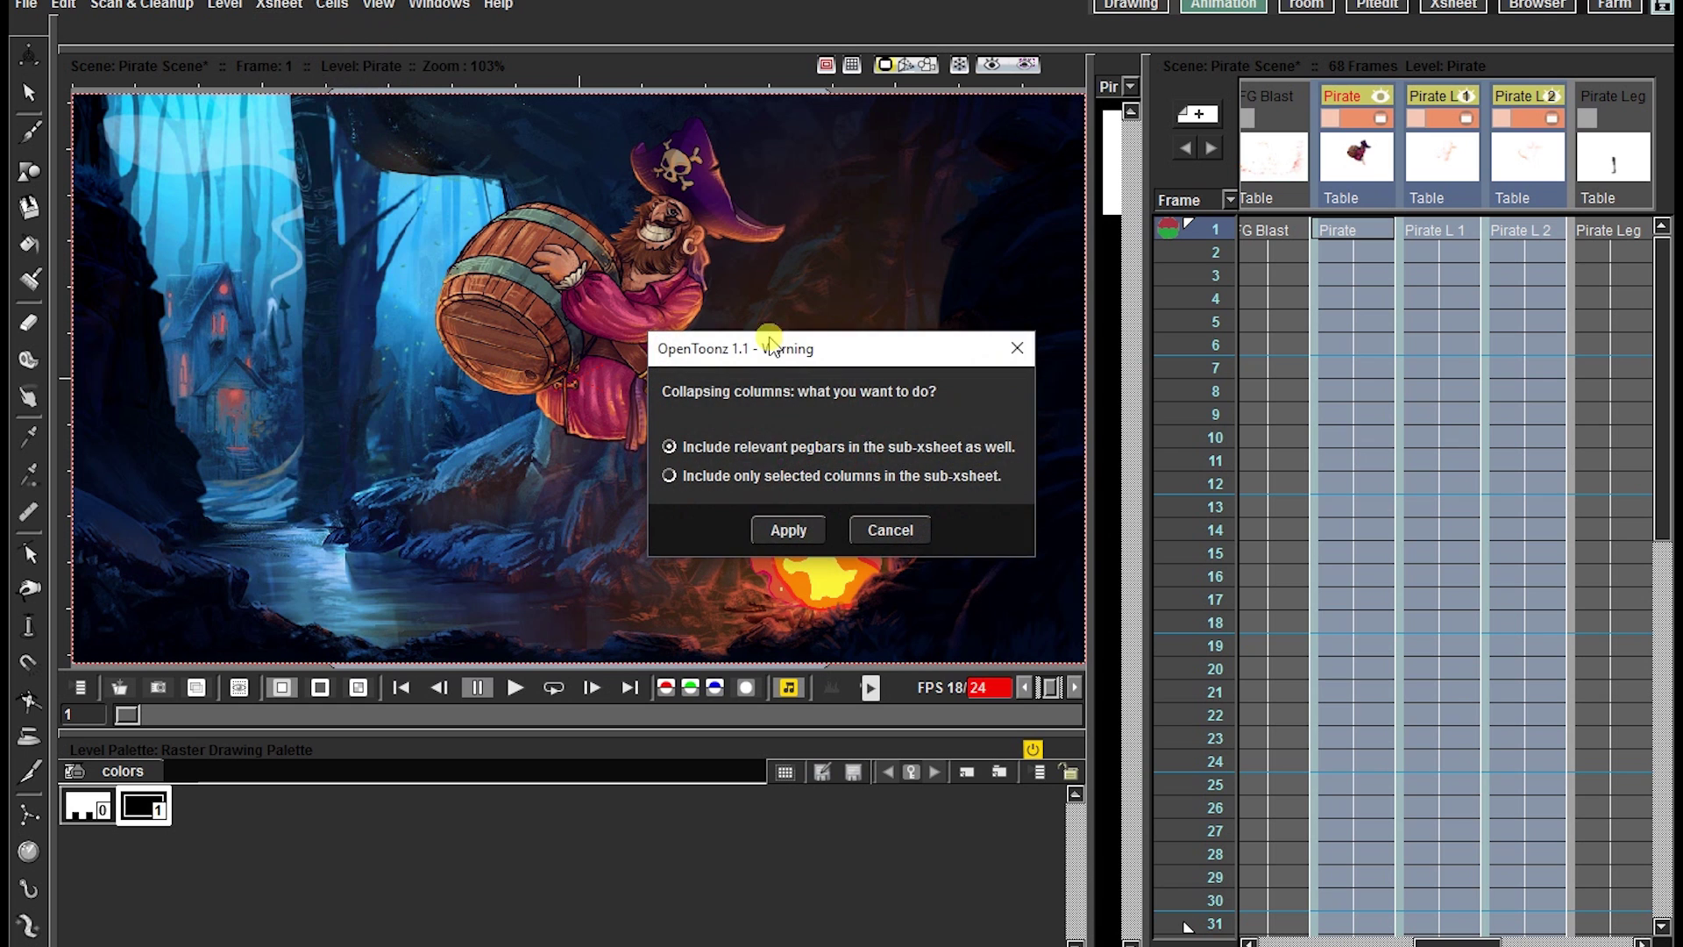
{"action": "left_click", "coordinate": [788, 531]}
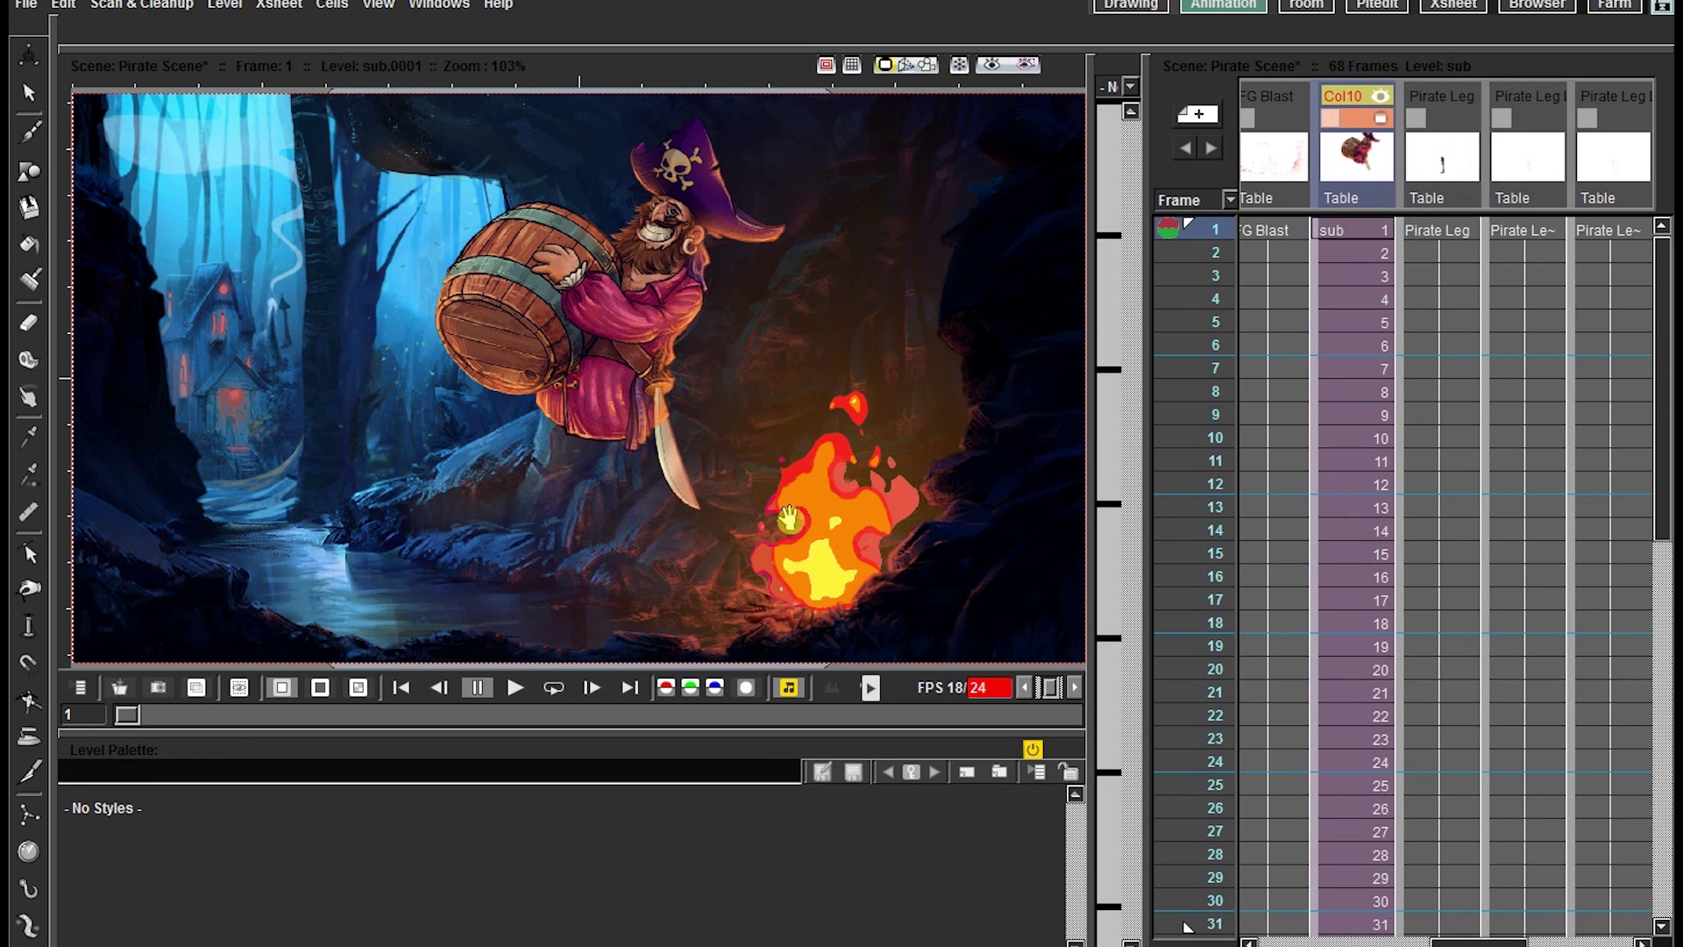
{"action": "key", "text": "s"}
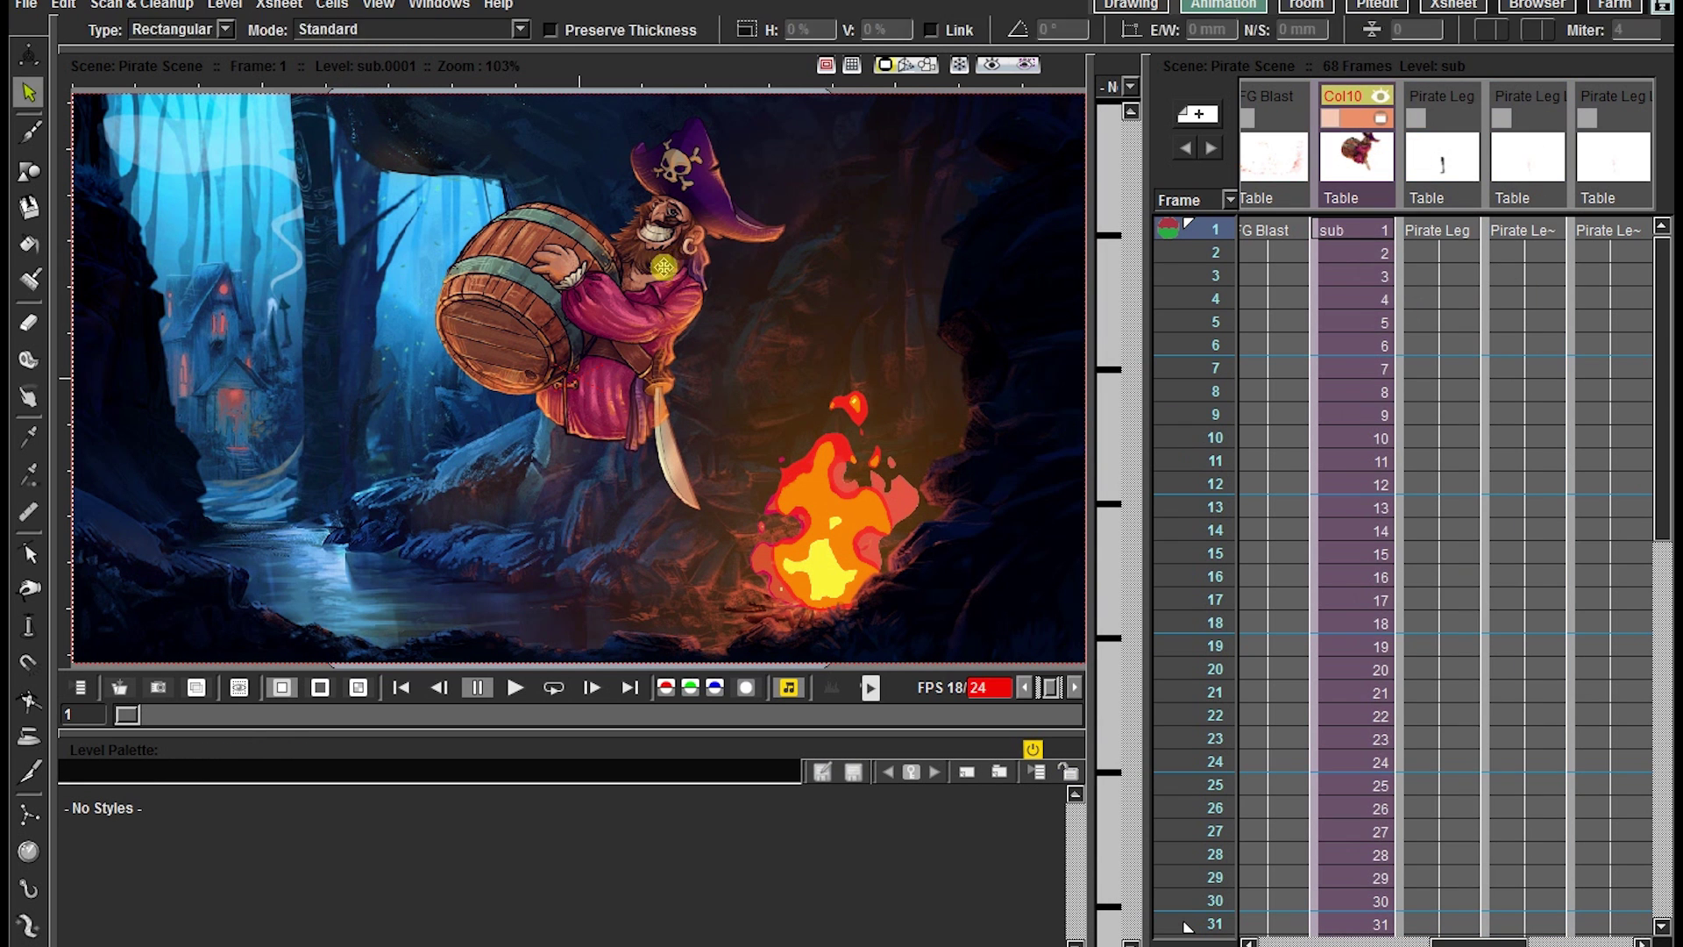
Step: Place the collapsed pirate column's center point at his waist and try out transforms of the pirate, undoing each trial
{"action": "key", "text": "a"}
{"action": "left_click_drag", "start_coordinate": [624, 244], "coordinate": [579, 330]}
{"action": "left_click_drag", "start_coordinate": [719, 272], "coordinate": [670, 278]}
{"action": "key", "text": "ctrl+z"}
{"action": "key", "text": "w"}
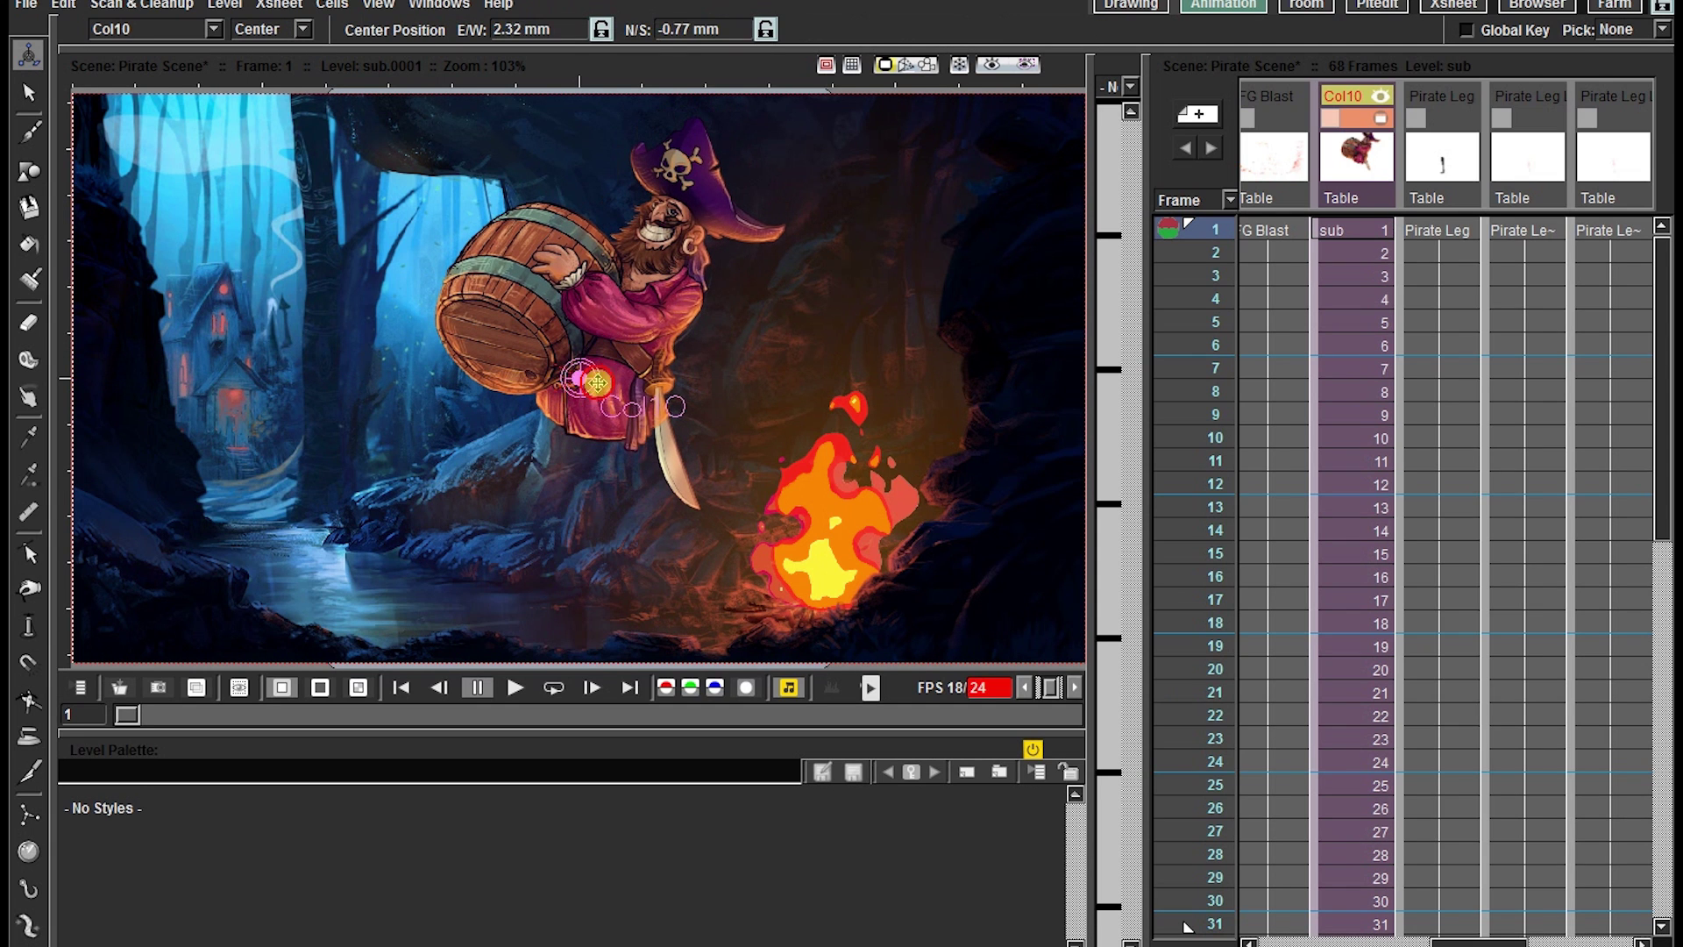
{"action": "key", "text": "e"}
{"action": "left_click_drag", "start_coordinate": [826, 279], "coordinate": [800, 248]}
{"action": "key", "text": "ctrl+z"}
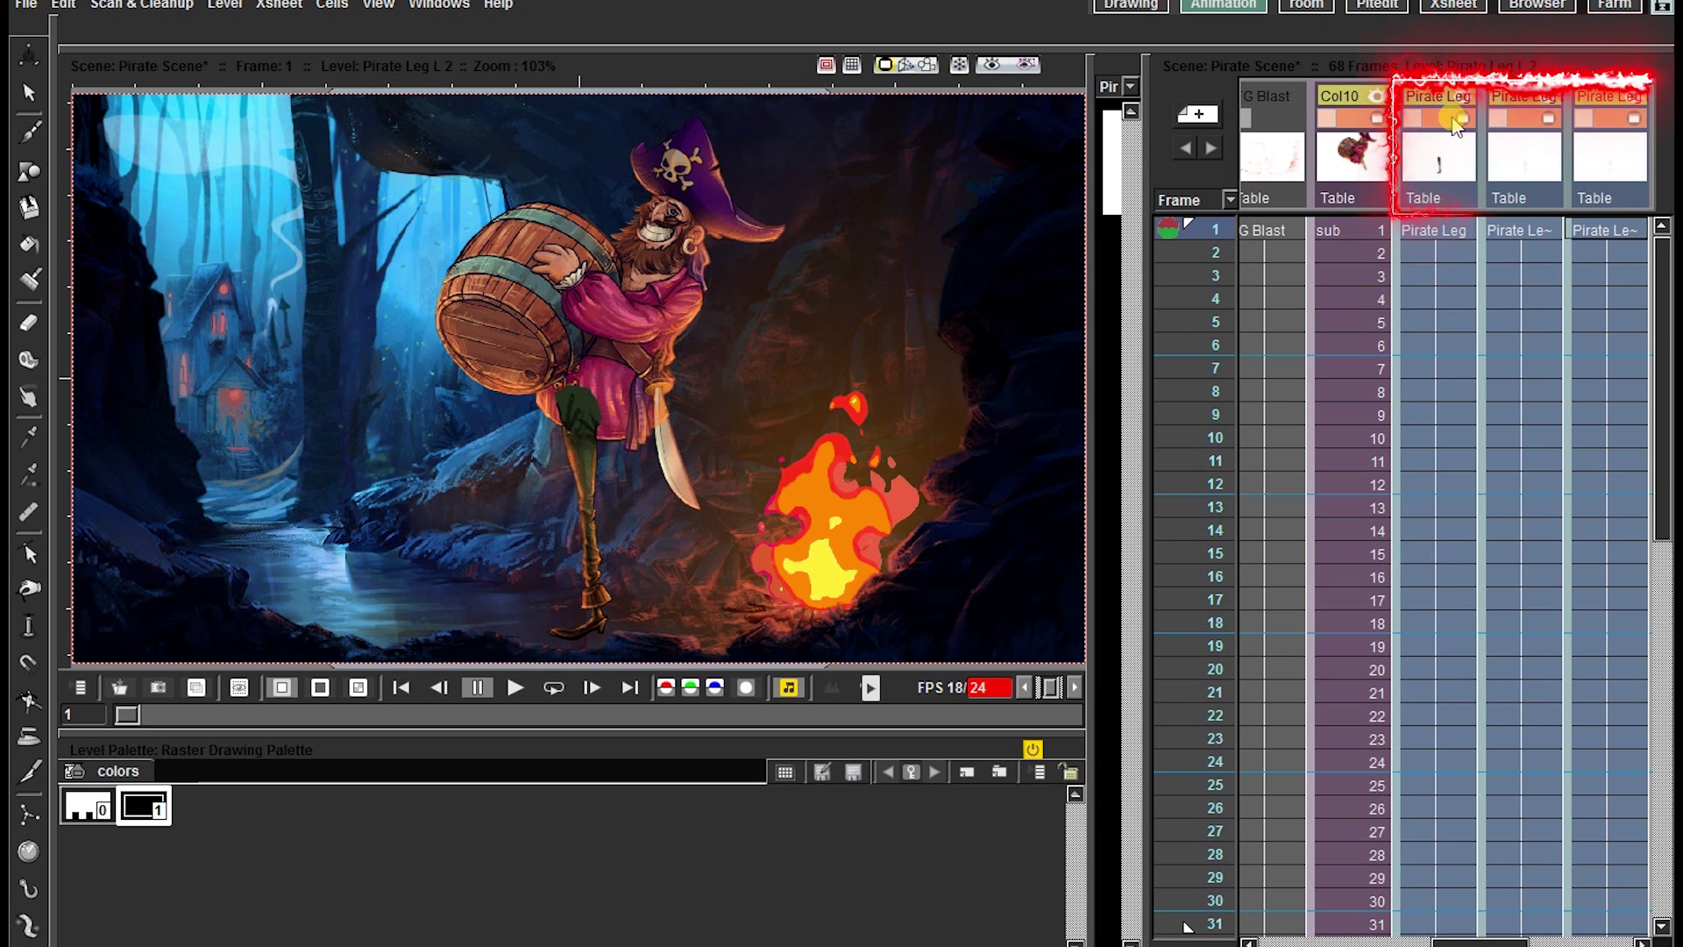
Step: Collapse the three Pirate Leg columns into a sub-xsheet with their relevant pegbars and place it behind the pirate's body column
{"action": "left_click_drag", "start_coordinate": [1436, 148], "coordinate": [1622, 155]}
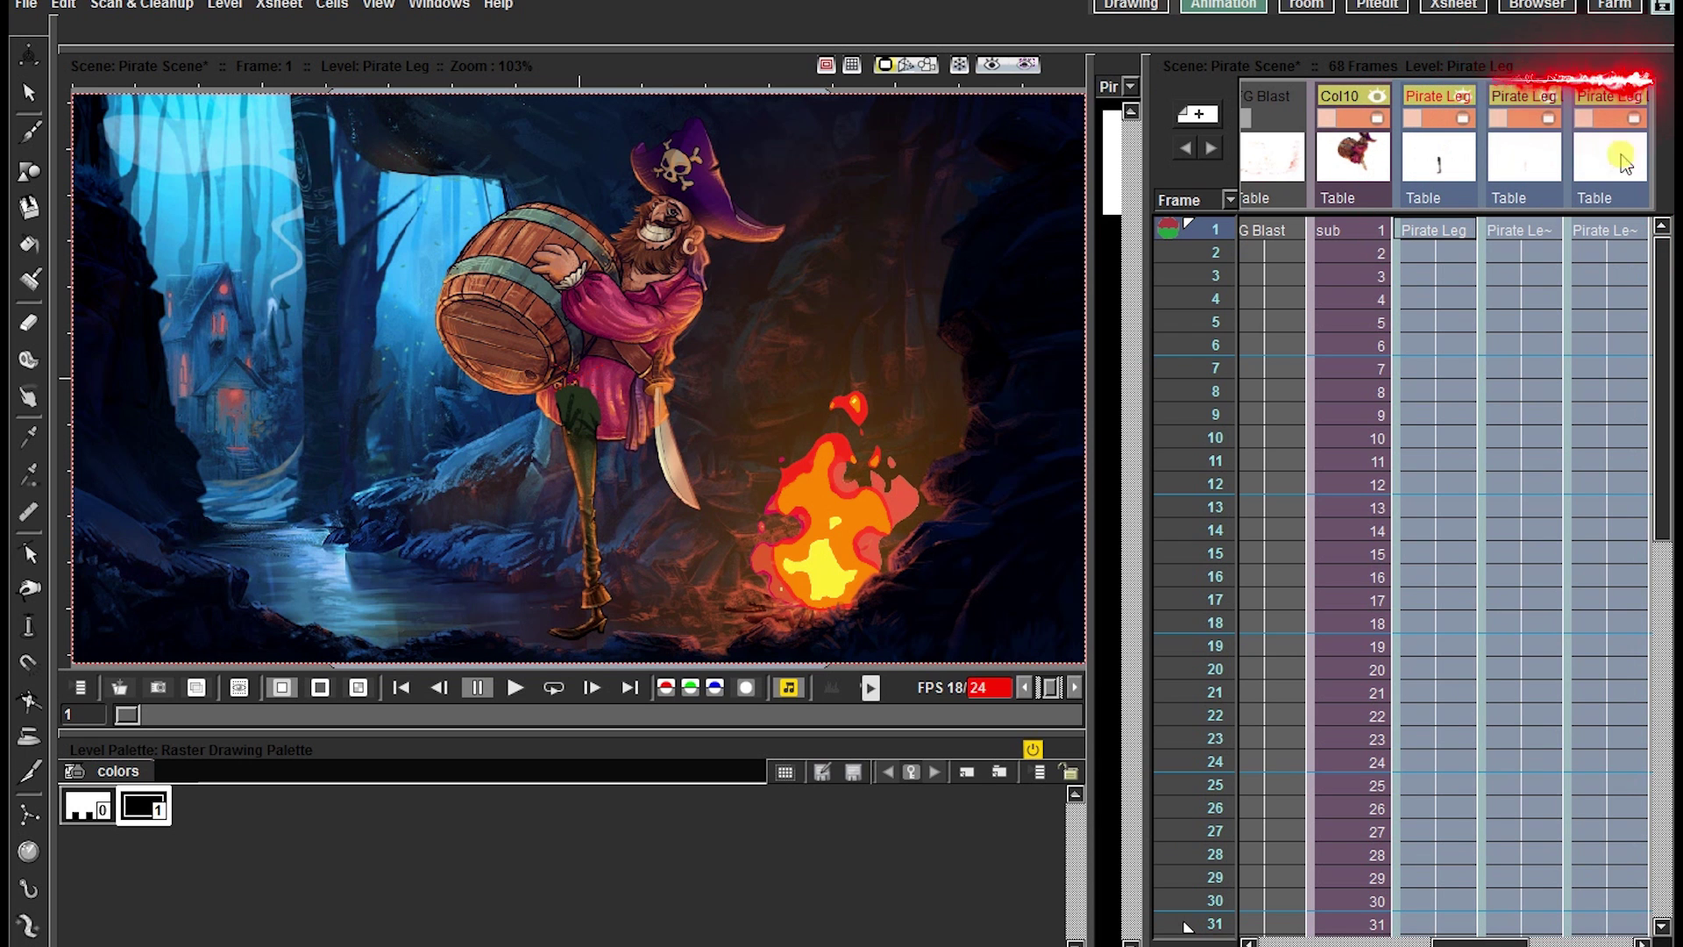
{"action": "left_click", "coordinate": [279, 6]}
{"action": "left_click", "coordinate": [349, 160]}
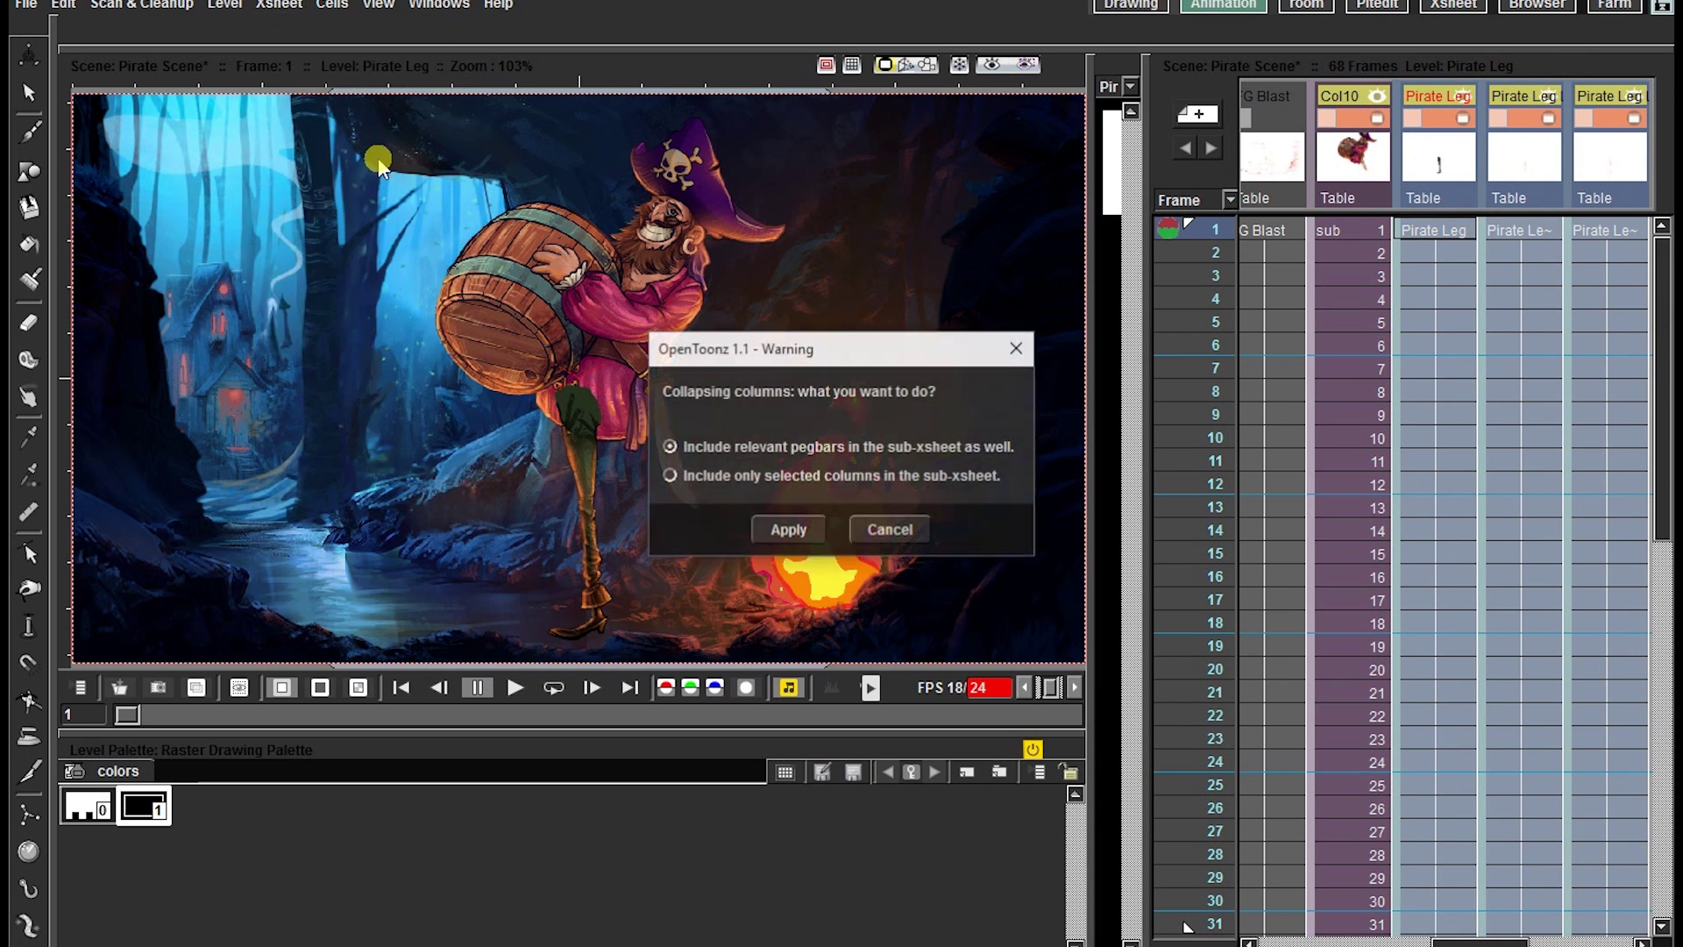
{"action": "left_click", "coordinate": [786, 526]}
{"action": "key", "text": "ctrl+s"}
{"action": "left_click_drag", "start_coordinate": [1400, 139], "coordinate": [1354, 141]}
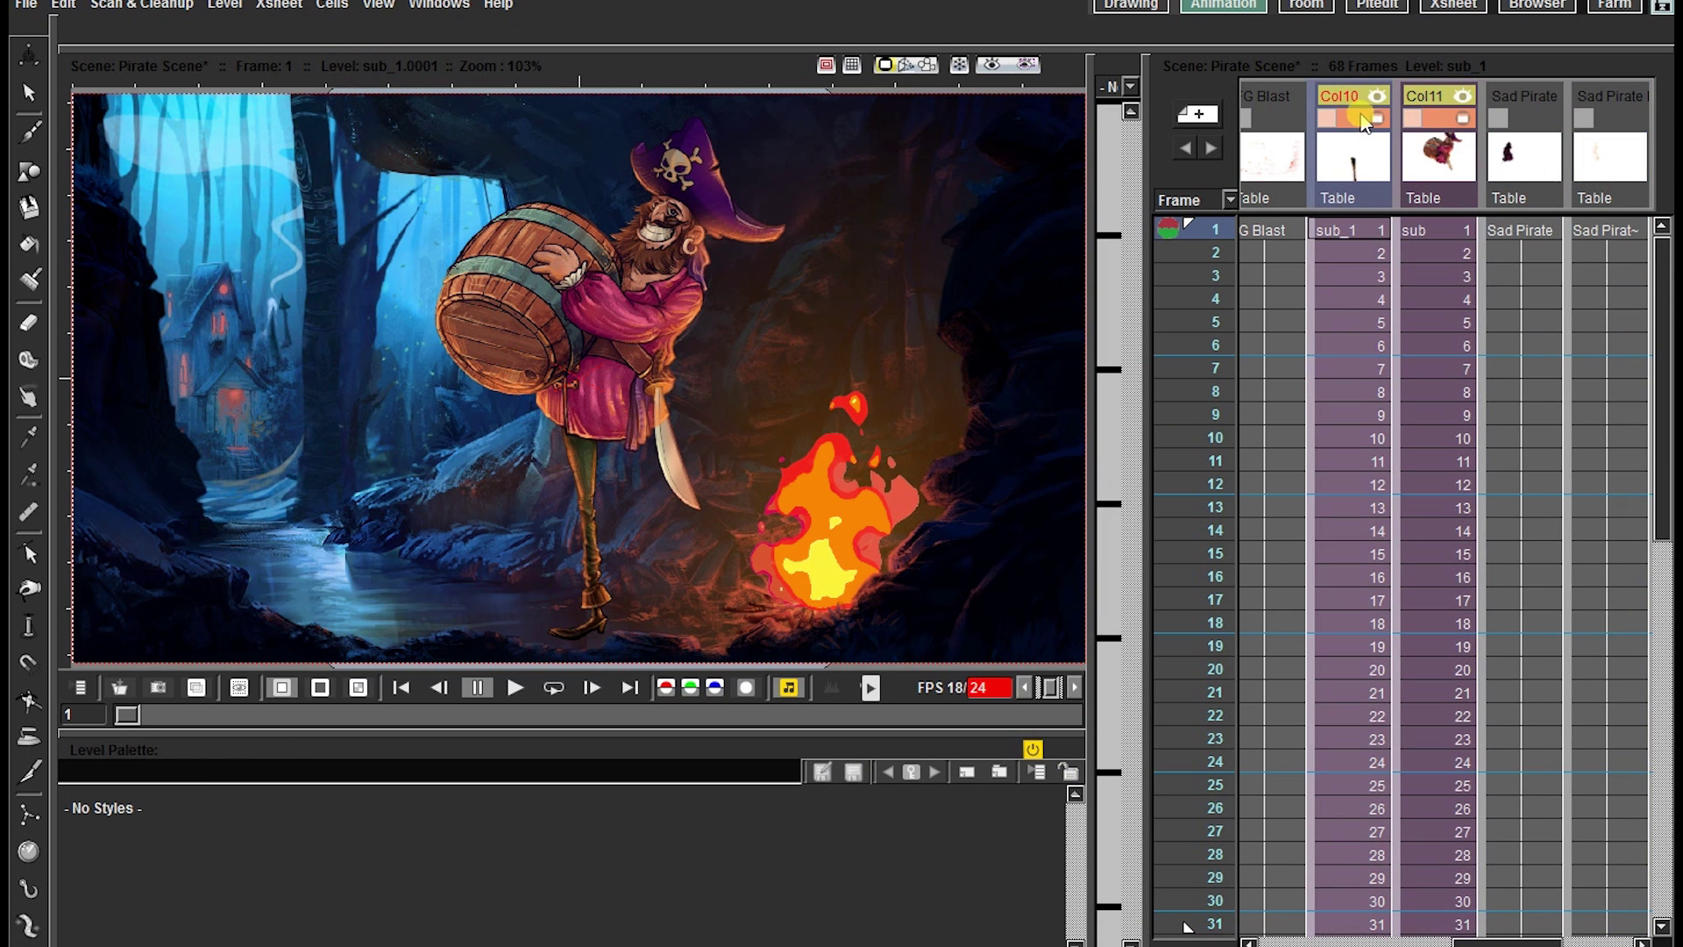
Step: Rename the collapsed leg column P Leg and the body column P Body, turn on their preview visibility, and save the scene
{"action": "double_click", "coordinate": [1358, 104]}
{"action": "type", "text": "P"}
{"action": "double_click", "coordinate": [1419, 97]}
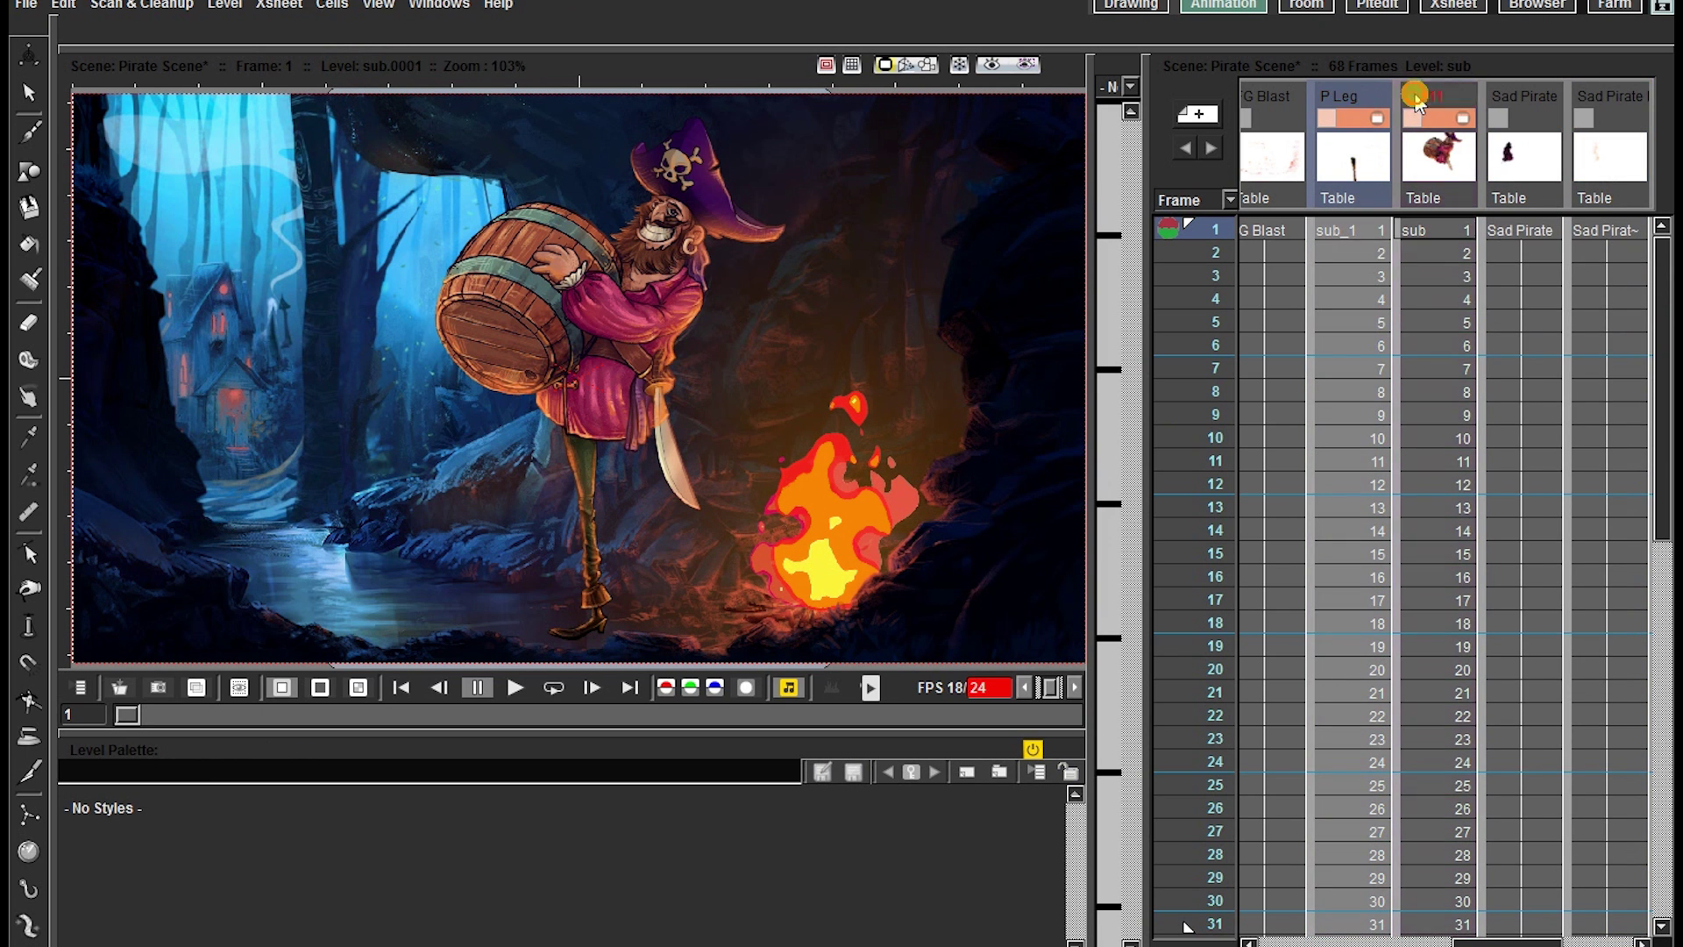
{"action": "key", "text": "Return"}
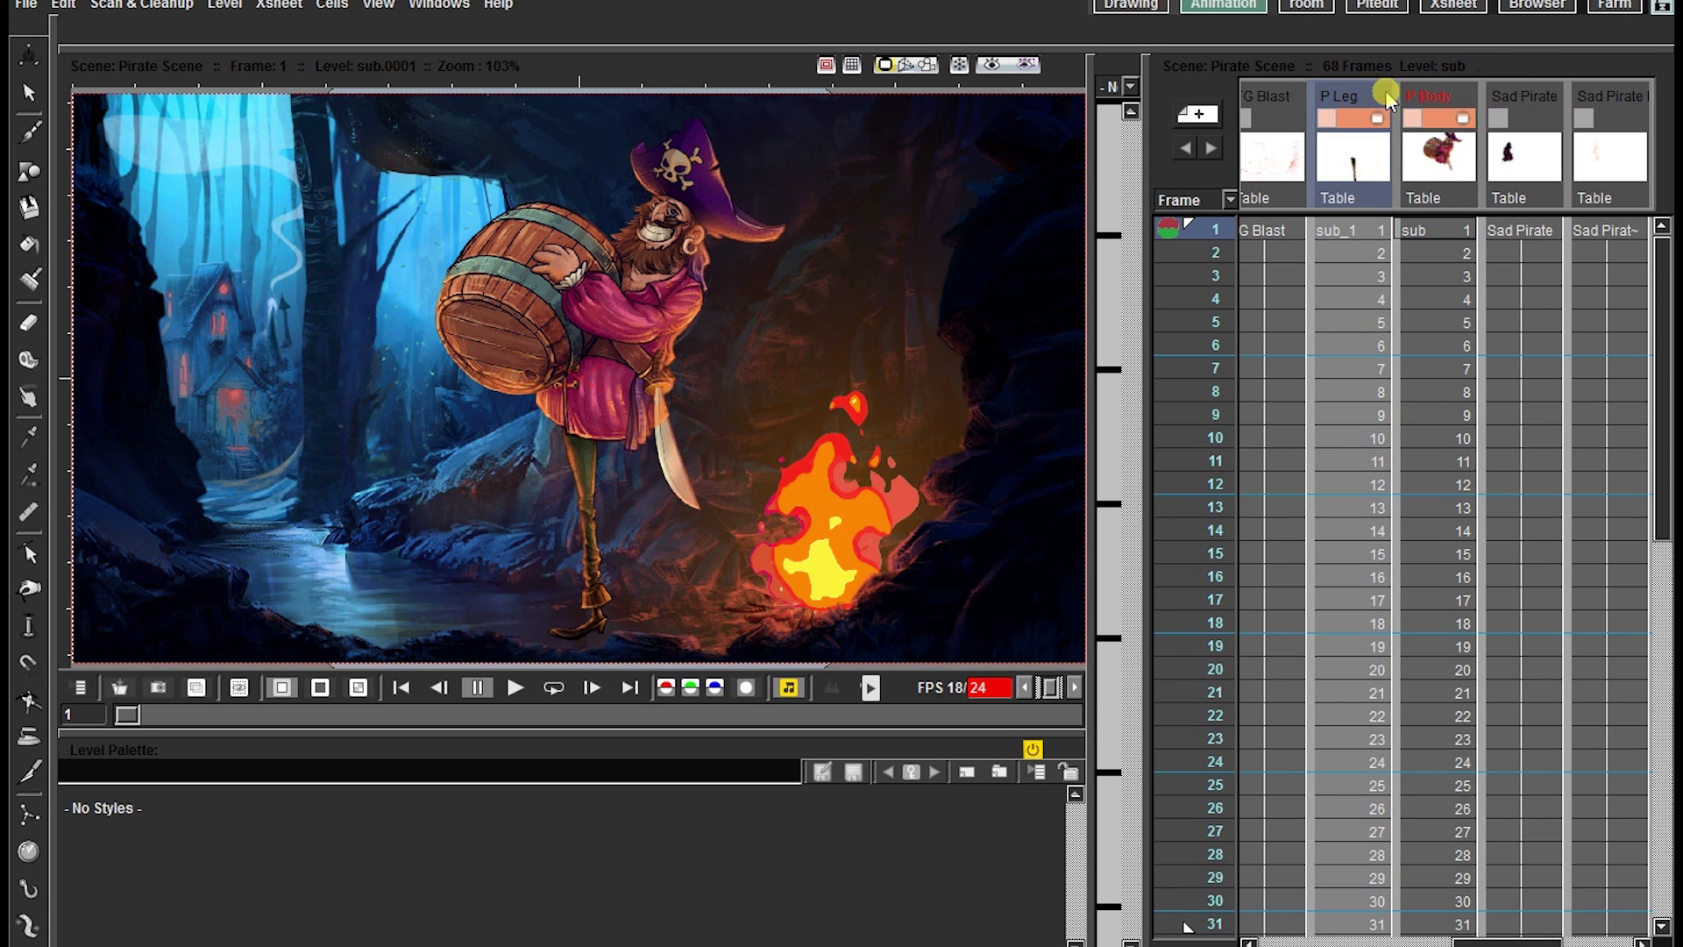
{"action": "left_click", "coordinate": [1376, 96]}
{"action": "left_click", "coordinate": [1462, 97]}
{"action": "key", "text": "ctrl+s"}
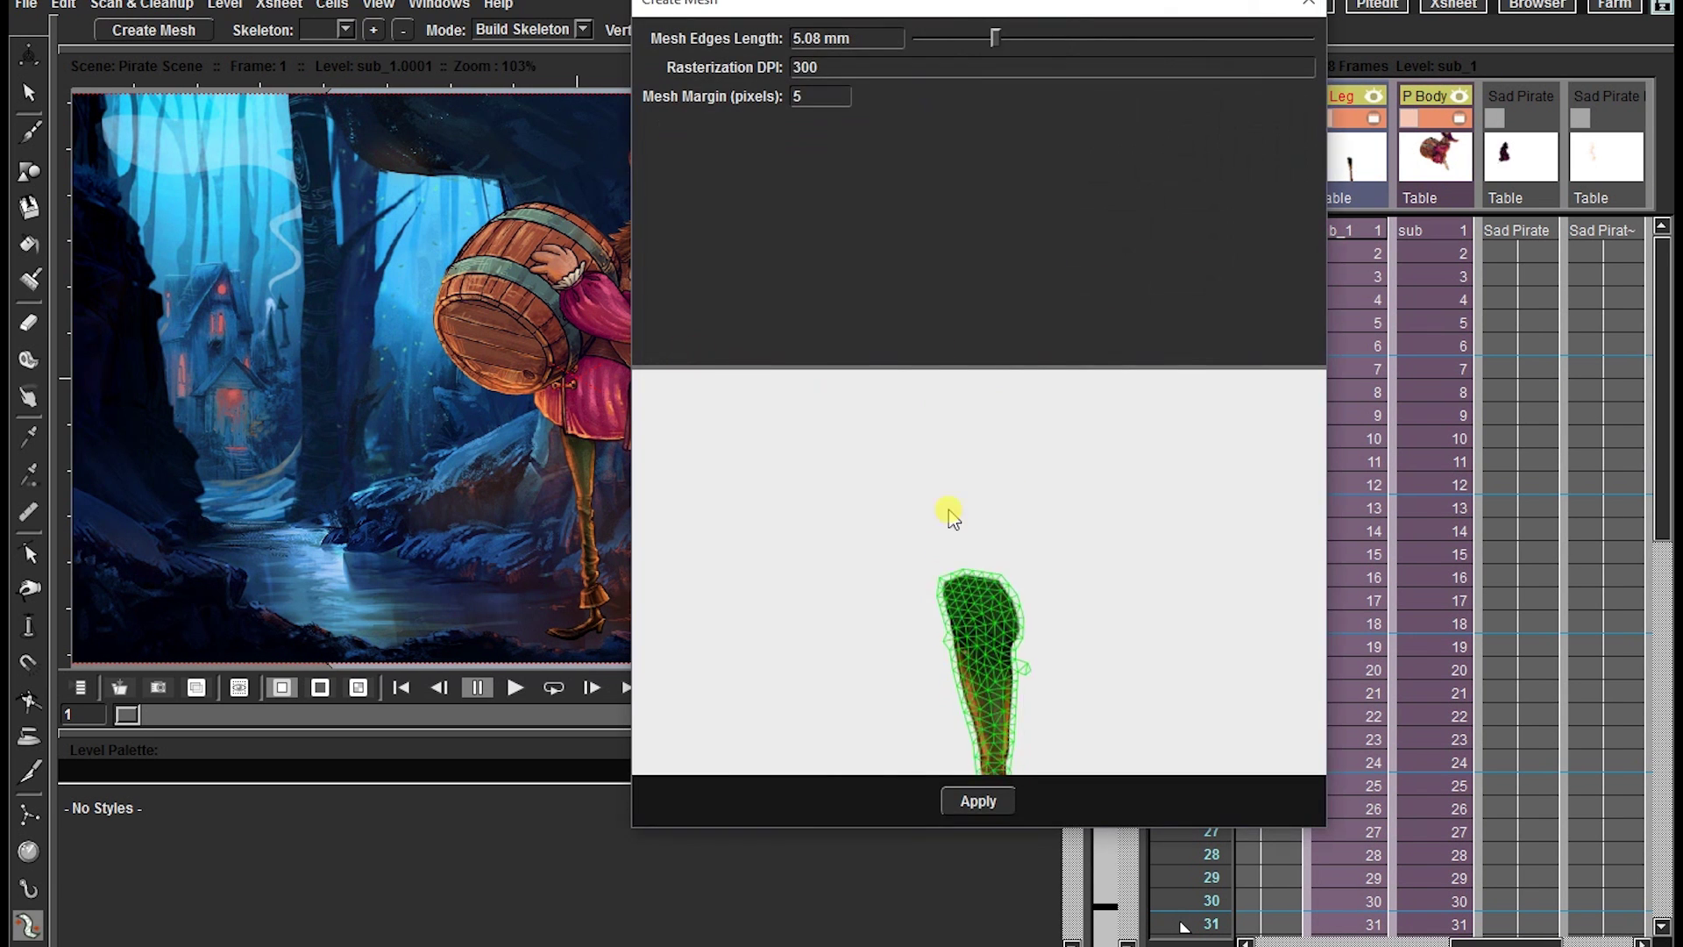
Step: Generate a mesh for the P Leg column with a 5.08 mm edge length, 300 DPI and a 2-pixel margin
{"action": "scroll", "coordinate": [952, 473], "scroll_direction": "up", "scroll_amount": 5}
{"action": "key", "text": "Return"}
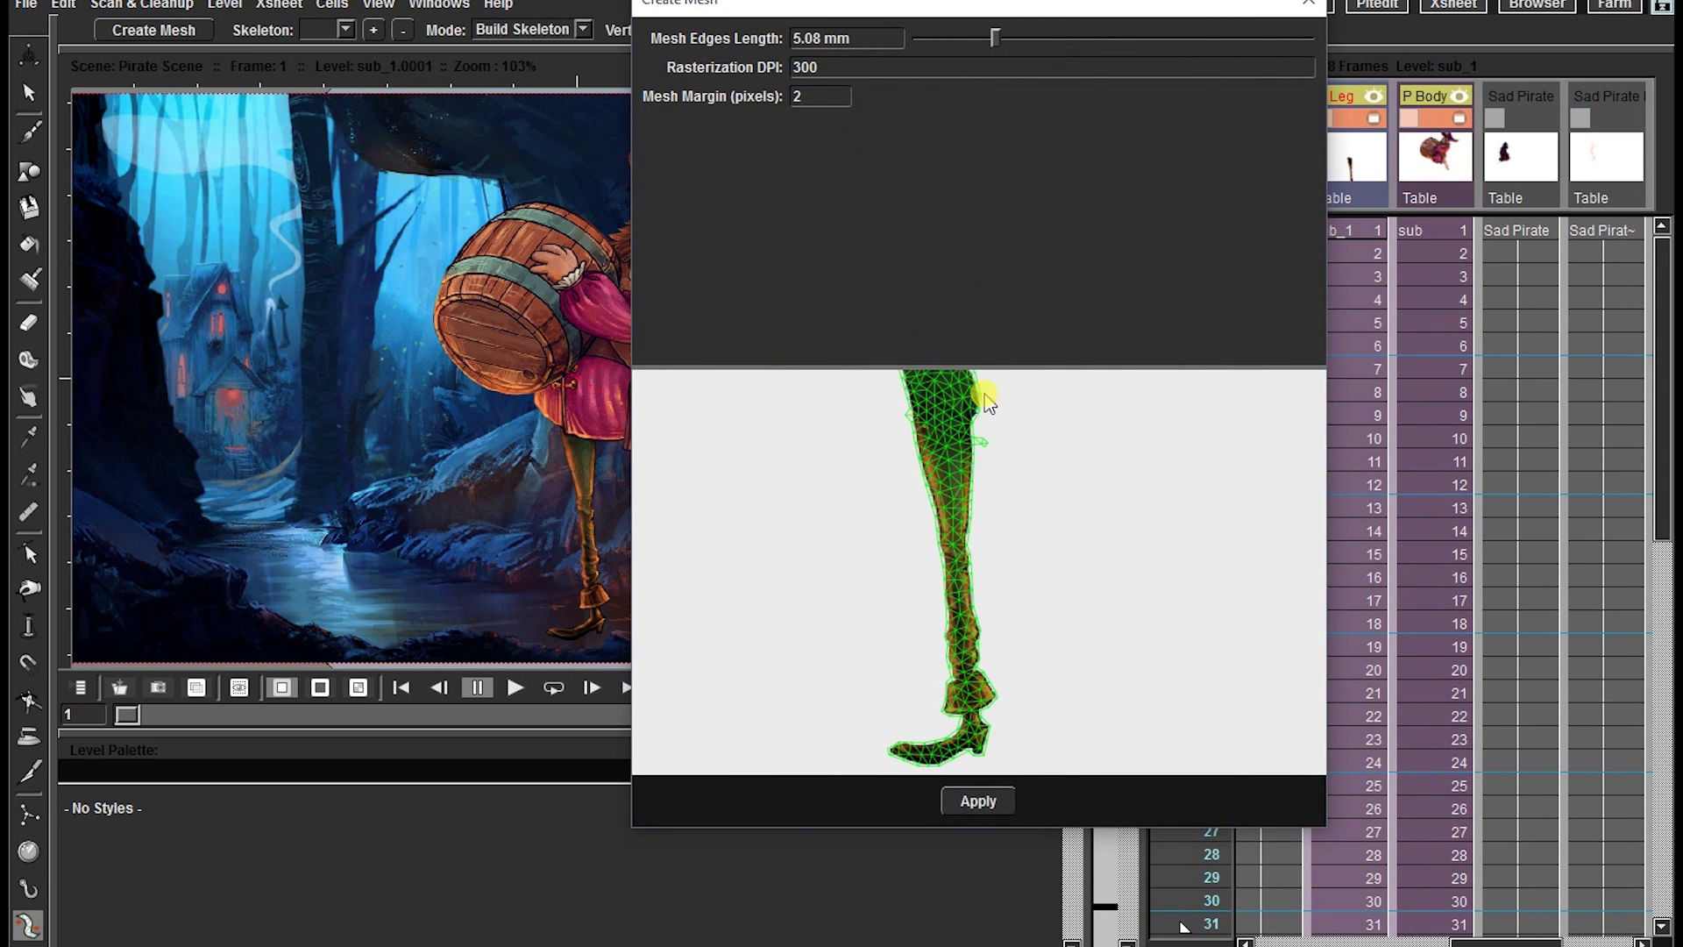
{"action": "left_click", "coordinate": [975, 800]}
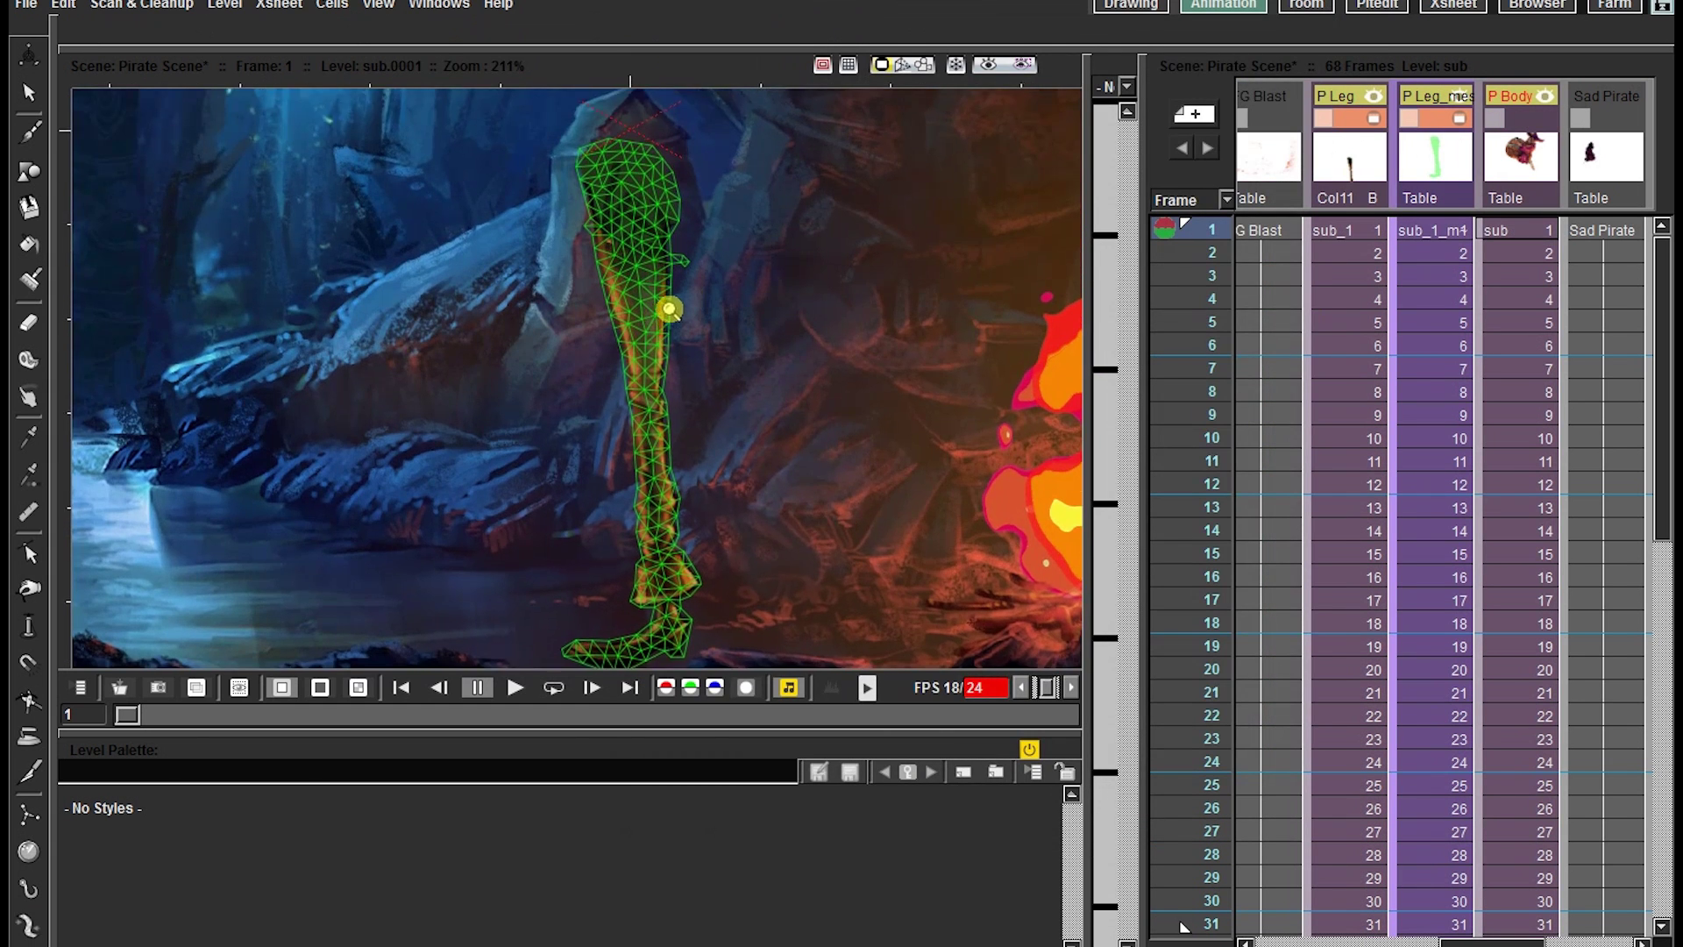
Step: Build the leg skeleton with a root at the thigh and vertices at the knee, ankle and toe
{"action": "left_click", "coordinate": [585, 219]}
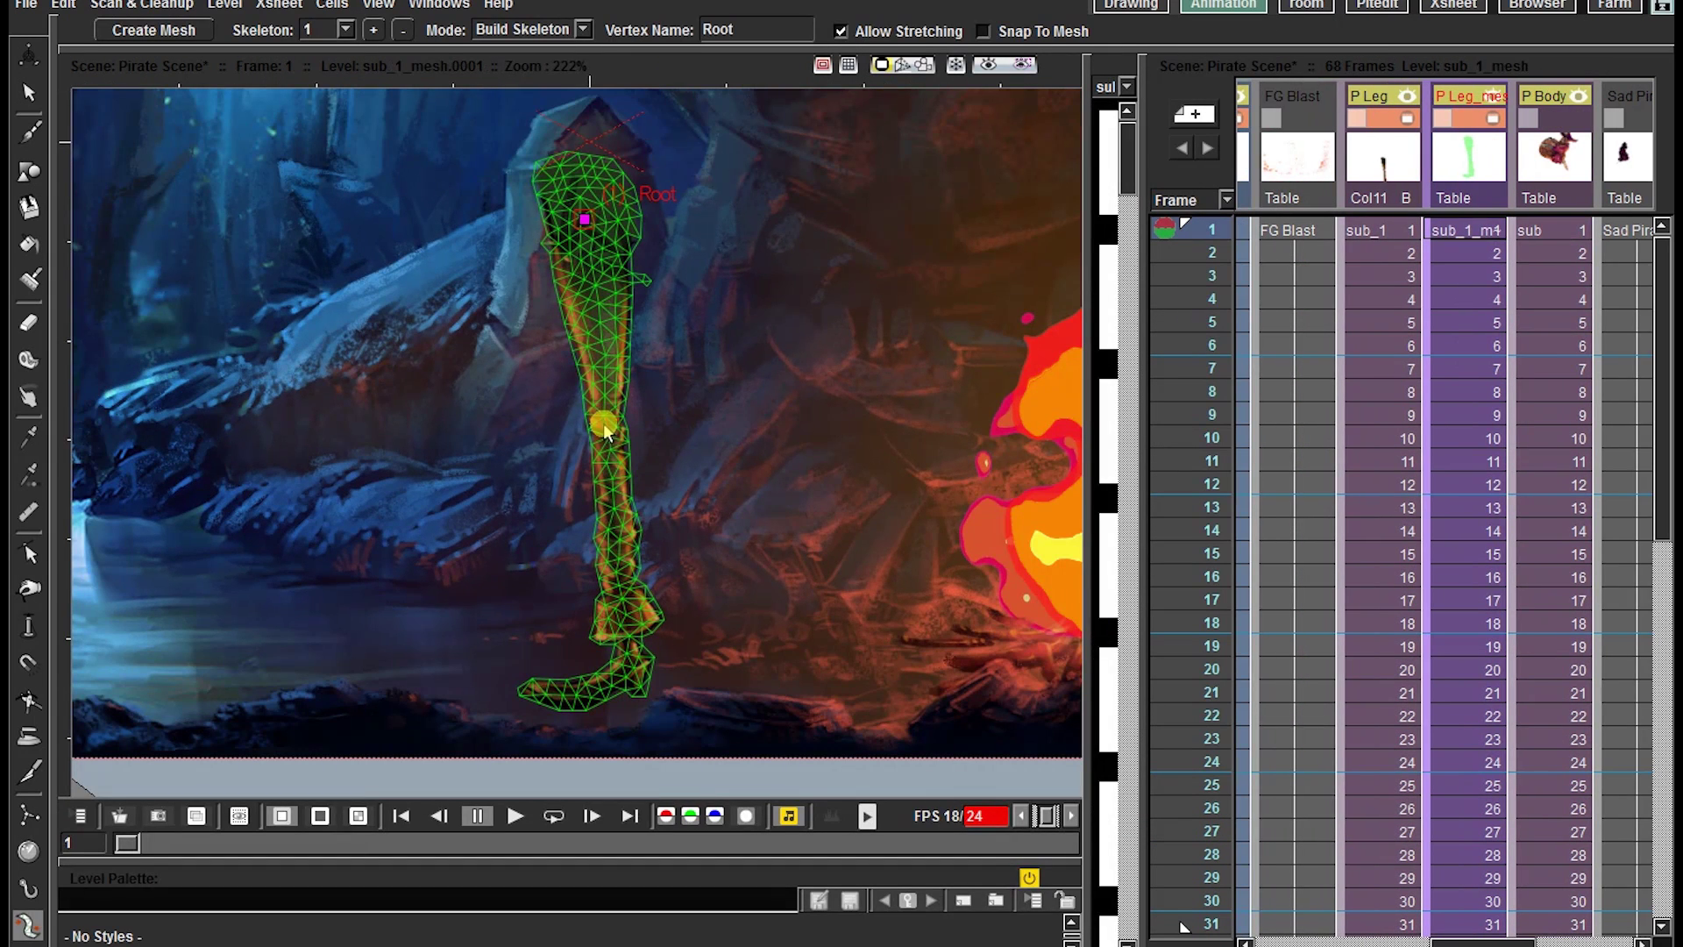
{"action": "left_click", "coordinate": [605, 420]}
{"action": "left_click_drag", "start_coordinate": [605, 420], "coordinate": [608, 430]}
{"action": "left_click", "coordinate": [631, 670]}
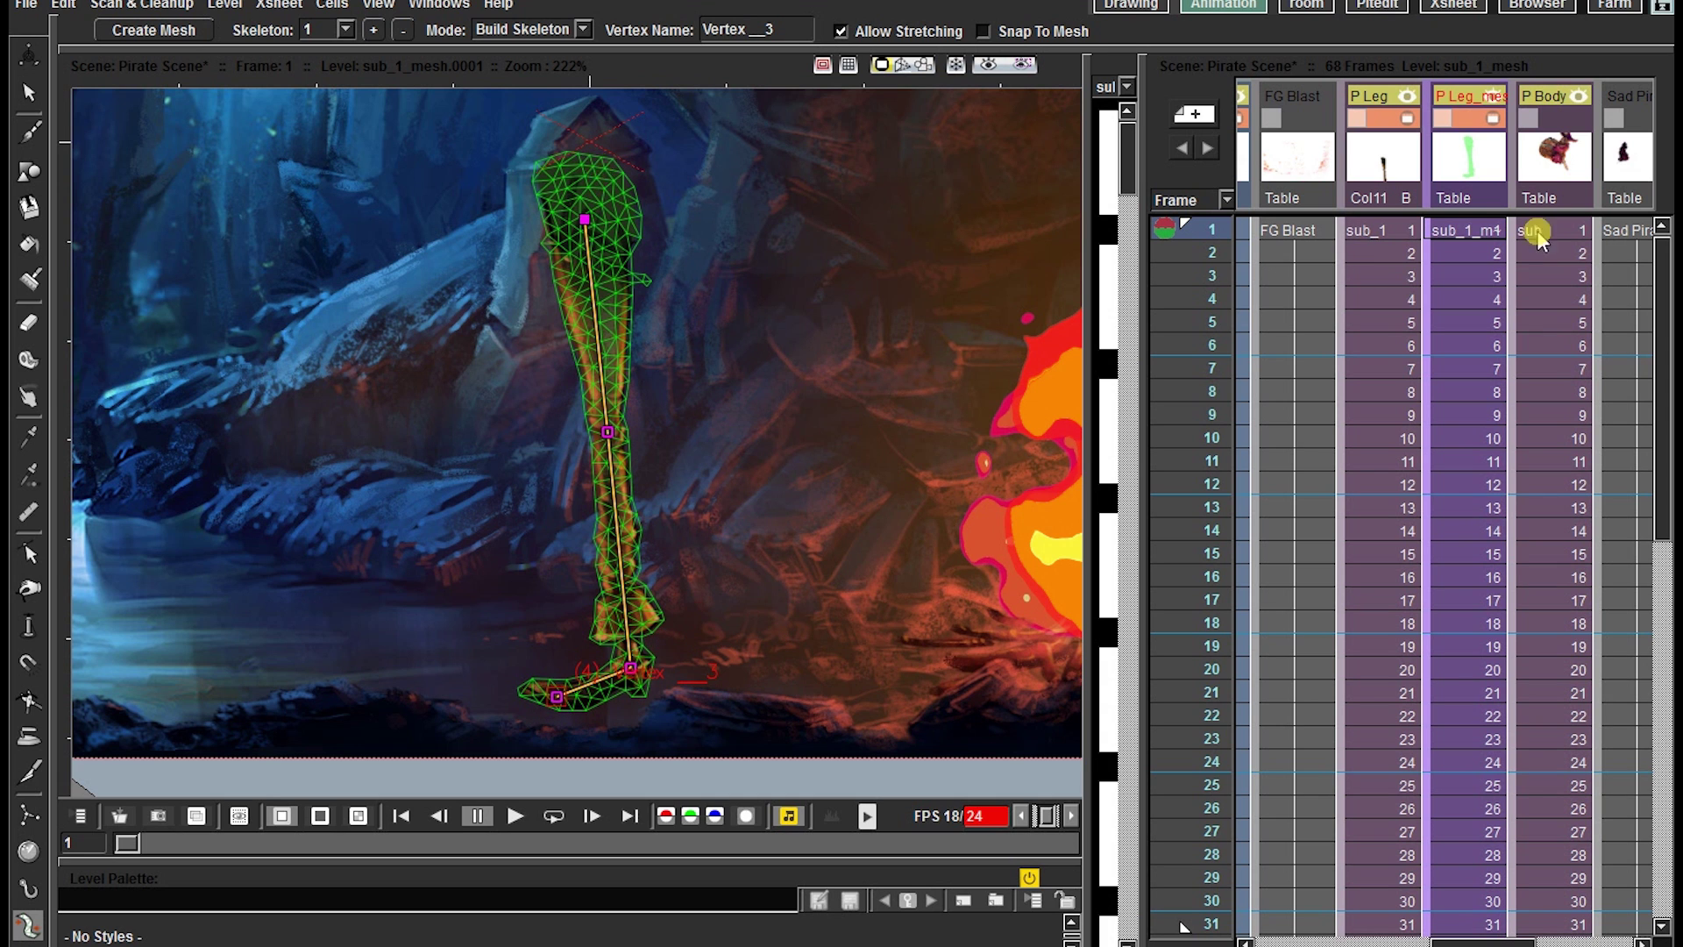
Step: Hide the leg's mesh overlay, switch the skeleton to Animate mode and bend the leg with its knee and ankle vertices
{"action": "left_click", "coordinate": [1471, 115]}
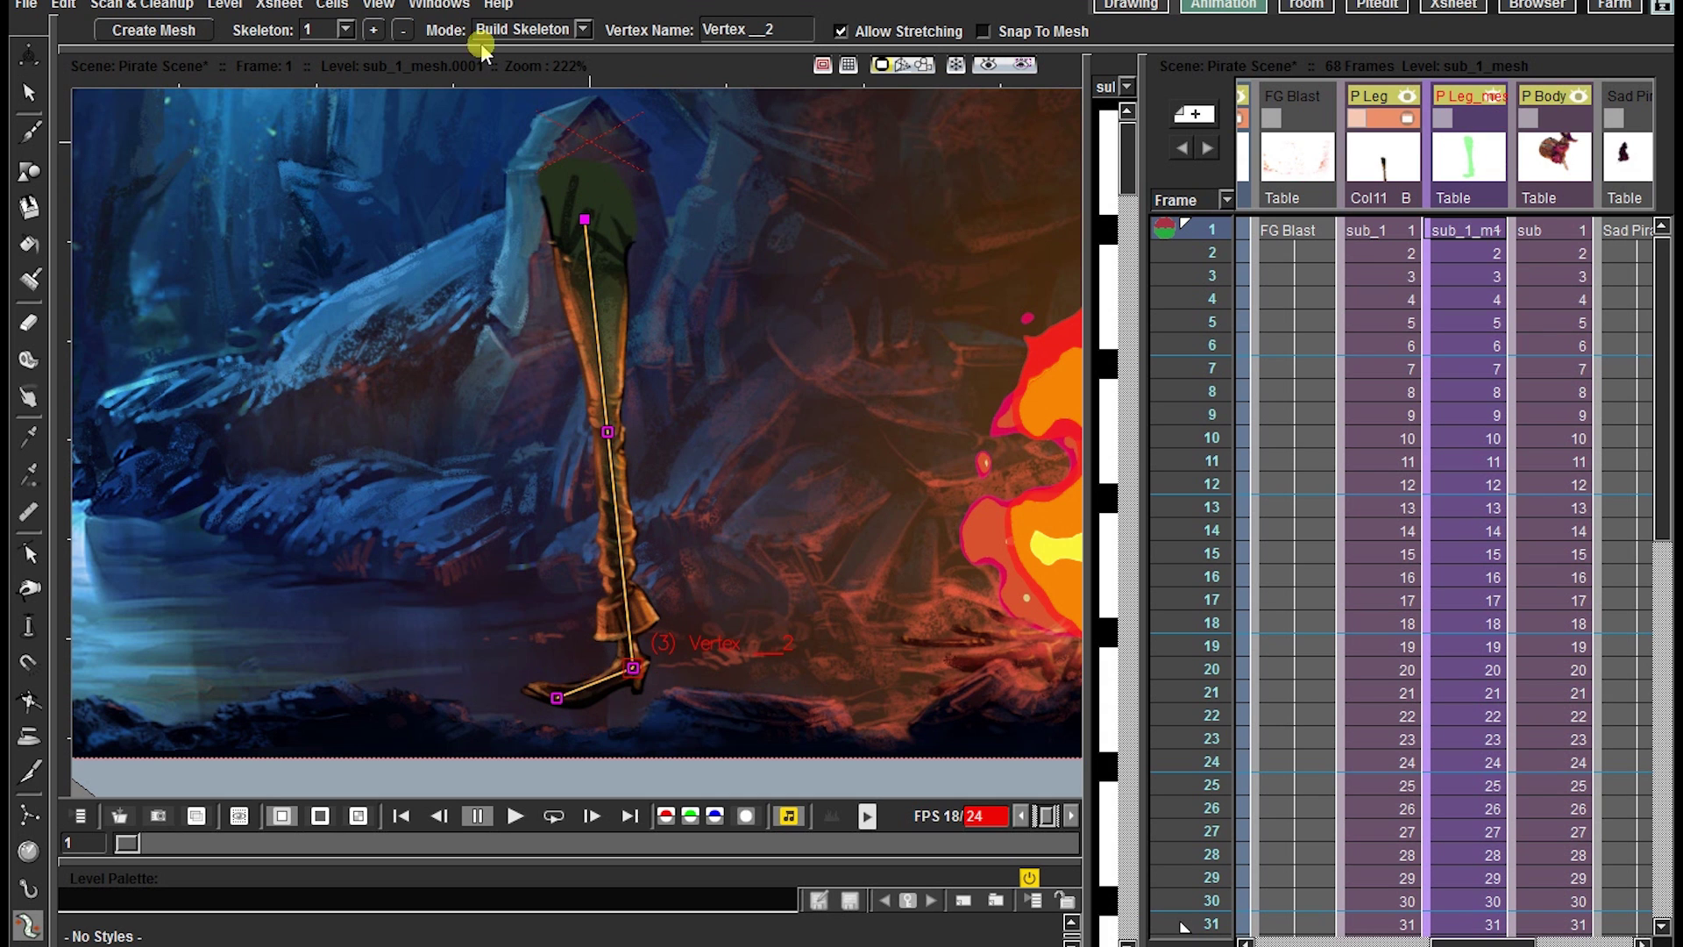
{"action": "left_click", "coordinate": [491, 33]}
{"action": "left_click", "coordinate": [502, 103]}
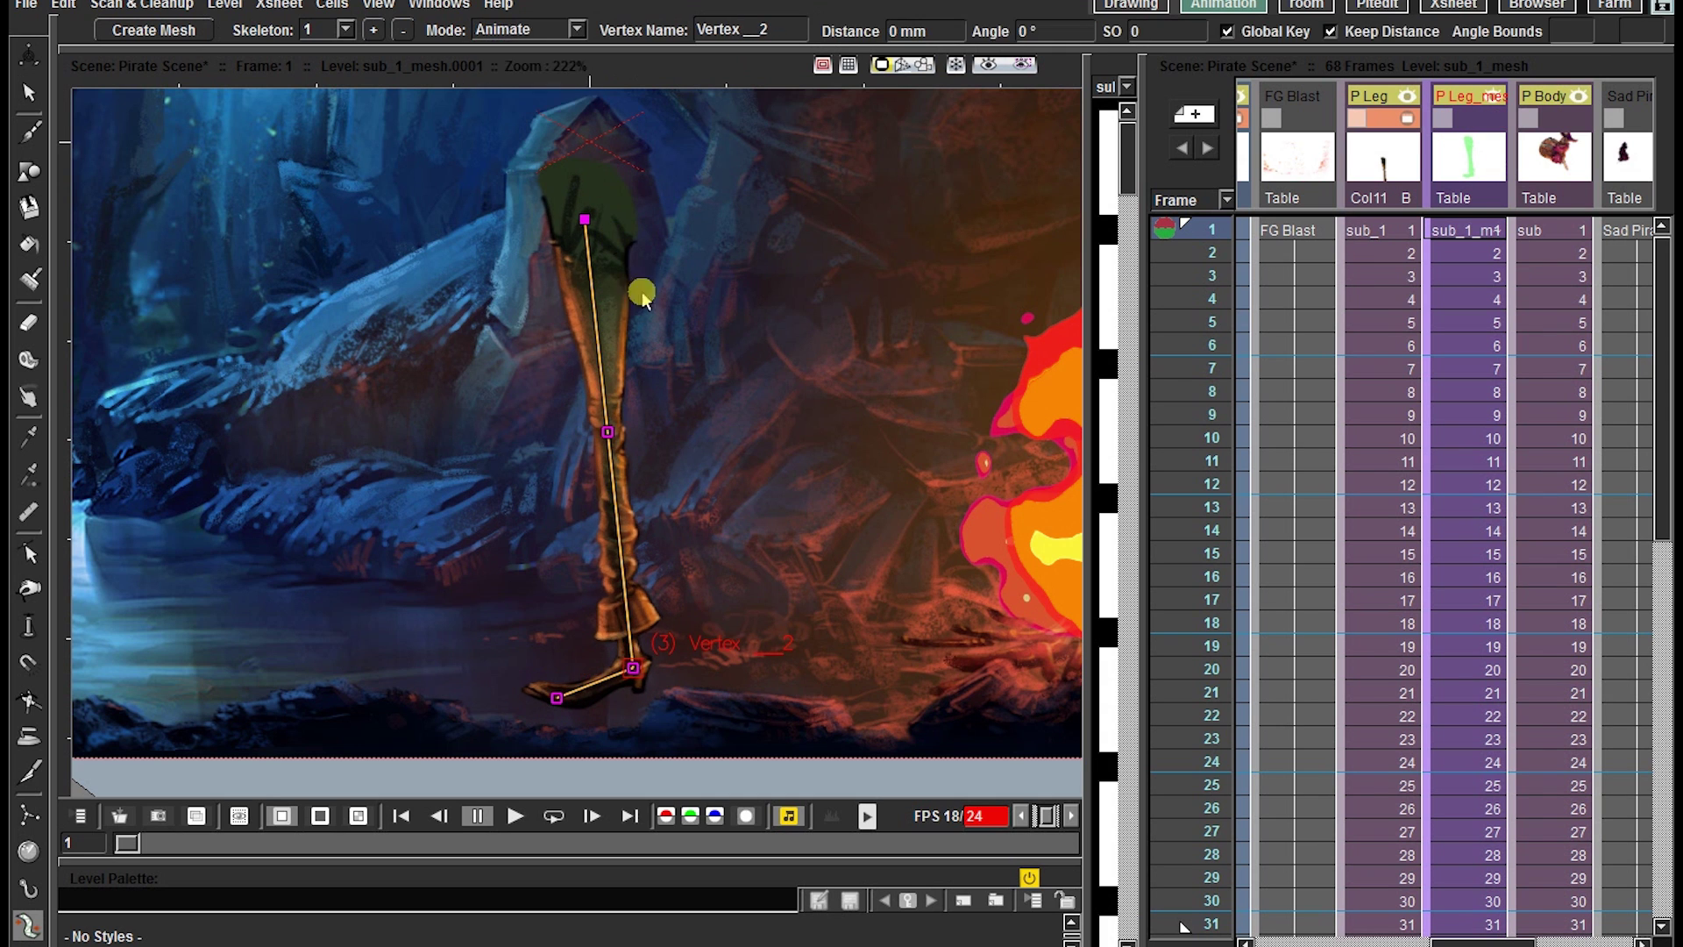
{"action": "left_click_drag", "start_coordinate": [618, 618], "coordinate": [412, 340]}
{"action": "left_click_drag", "start_coordinate": [241, 519], "coordinate": [537, 497]}
{"action": "mouse_move", "coordinate": [502, 566]}
{"action": "left_mouse_down"}
{"action": "mouse_move", "coordinate": [586, 568]}
{"action": "mouse_move", "coordinate": [579, 518]}
{"action": "mouse_move", "coordinate": [639, 515]}
{"action": "mouse_move", "coordinate": [564, 517]}
{"action": "mouse_move", "coordinate": [555, 618]}
{"action": "mouse_move", "coordinate": [601, 579]}
{"action": "mouse_move", "coordinate": [492, 565]}
{"action": "left_mouse_up"}
{"action": "left_click_drag", "start_coordinate": [534, 496], "coordinate": [279, 547]}
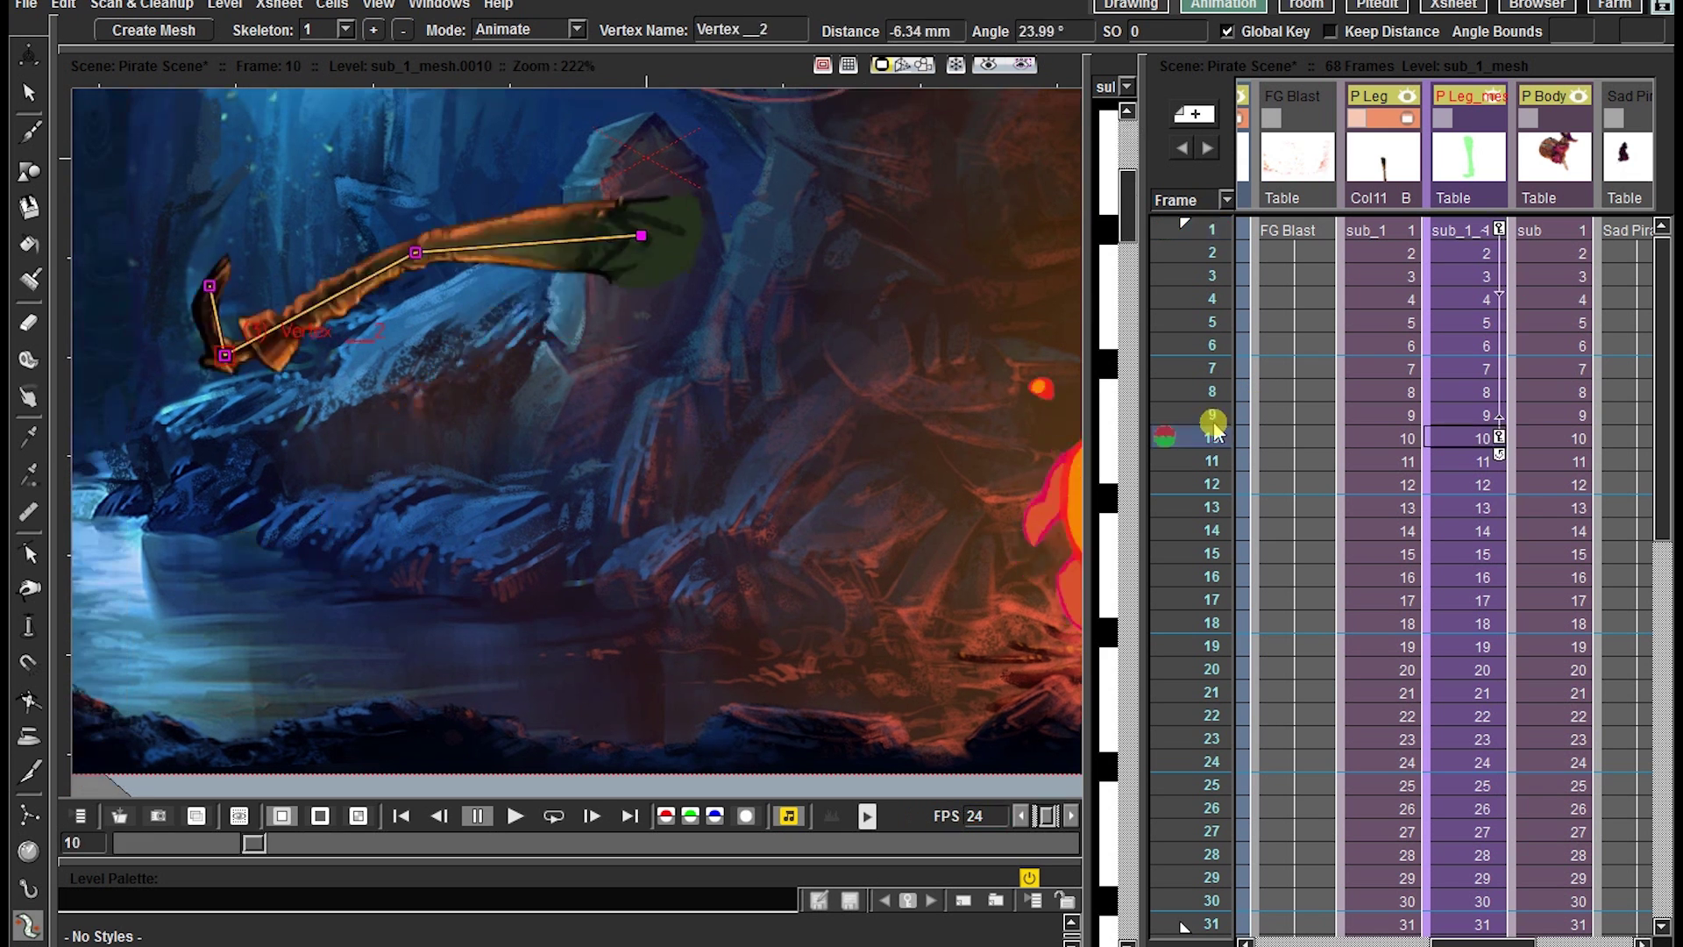
Step: Pose the leg downward at frame 20 with its knee and ankle vertices and set the selected vertex's distance to 0
{"action": "left_click_drag", "start_coordinate": [1215, 431], "coordinate": [1210, 668]}
{"action": "left_click_drag", "start_coordinate": [413, 253], "coordinate": [629, 442]}
{"action": "mouse_move", "coordinate": [634, 655]}
{"action": "left_mouse_down"}
{"action": "mouse_move", "coordinate": [590, 680]}
{"action": "mouse_move", "coordinate": [616, 679]}
{"action": "left_mouse_up"}
{"action": "left_click_drag", "start_coordinate": [629, 442], "coordinate": [611, 444]}
{"action": "mouse_move", "coordinate": [643, 652]}
{"action": "left_mouse_down"}
{"action": "mouse_move", "coordinate": [623, 627]}
{"action": "mouse_move", "coordinate": [658, 639]}
{"action": "left_mouse_up"}
{"action": "left_click", "coordinate": [945, 33]}
{"action": "type", "text": "0"}
{"action": "key", "text": "Return"}
Step: Refine the knee and ankle positions of the leg pose and reset the distance of the adjusted vertices to 0
{"action": "left_click", "coordinate": [630, 396]}
{"action": "left_click", "coordinate": [934, 37]}
{"action": "type", "text": "0"}
{"action": "left_click_drag", "start_coordinate": [612, 434], "coordinate": [567, 383]}
{"action": "left_click", "coordinate": [585, 614]}
{"action": "left_click_drag", "start_coordinate": [635, 594], "coordinate": [647, 582]}
{"action": "left_click", "coordinate": [918, 37]}
{"action": "type", "text": "0"}
{"action": "key", "text": "Return"}
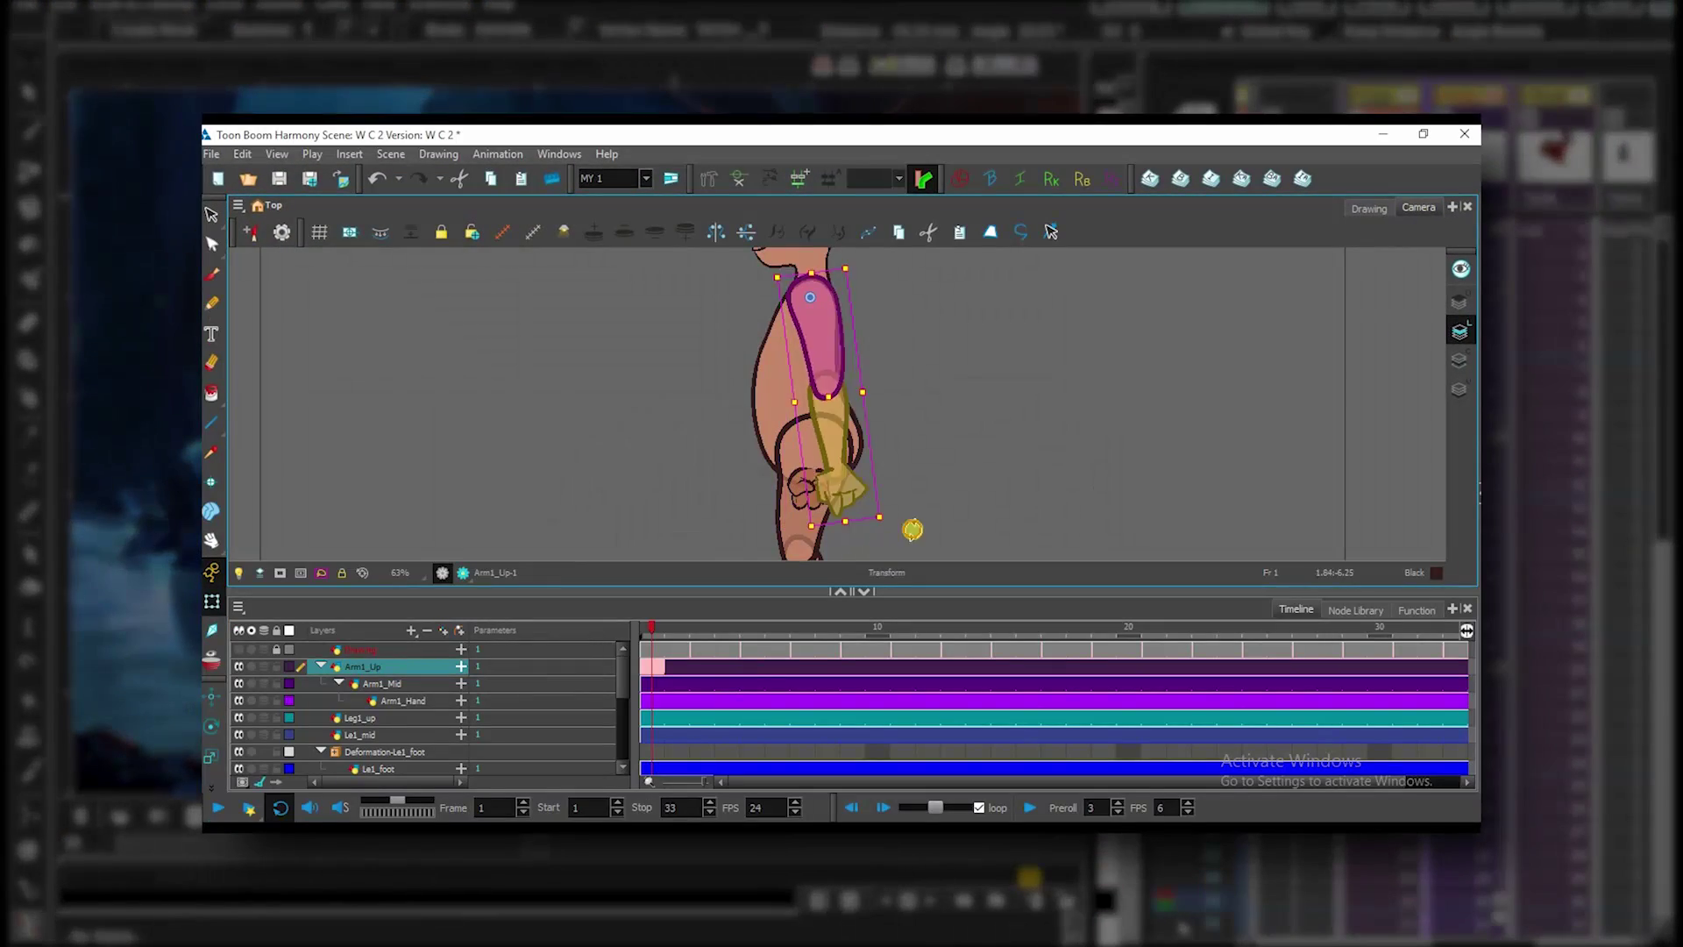
Step: In Toon Boom Harmony, rotate the walk character's Arm1_Up and adjust a curve handle on Leg1_up's Angle_z function
{"action": "left_click_drag", "start_coordinate": [912, 529], "coordinate": [1033, 462]}
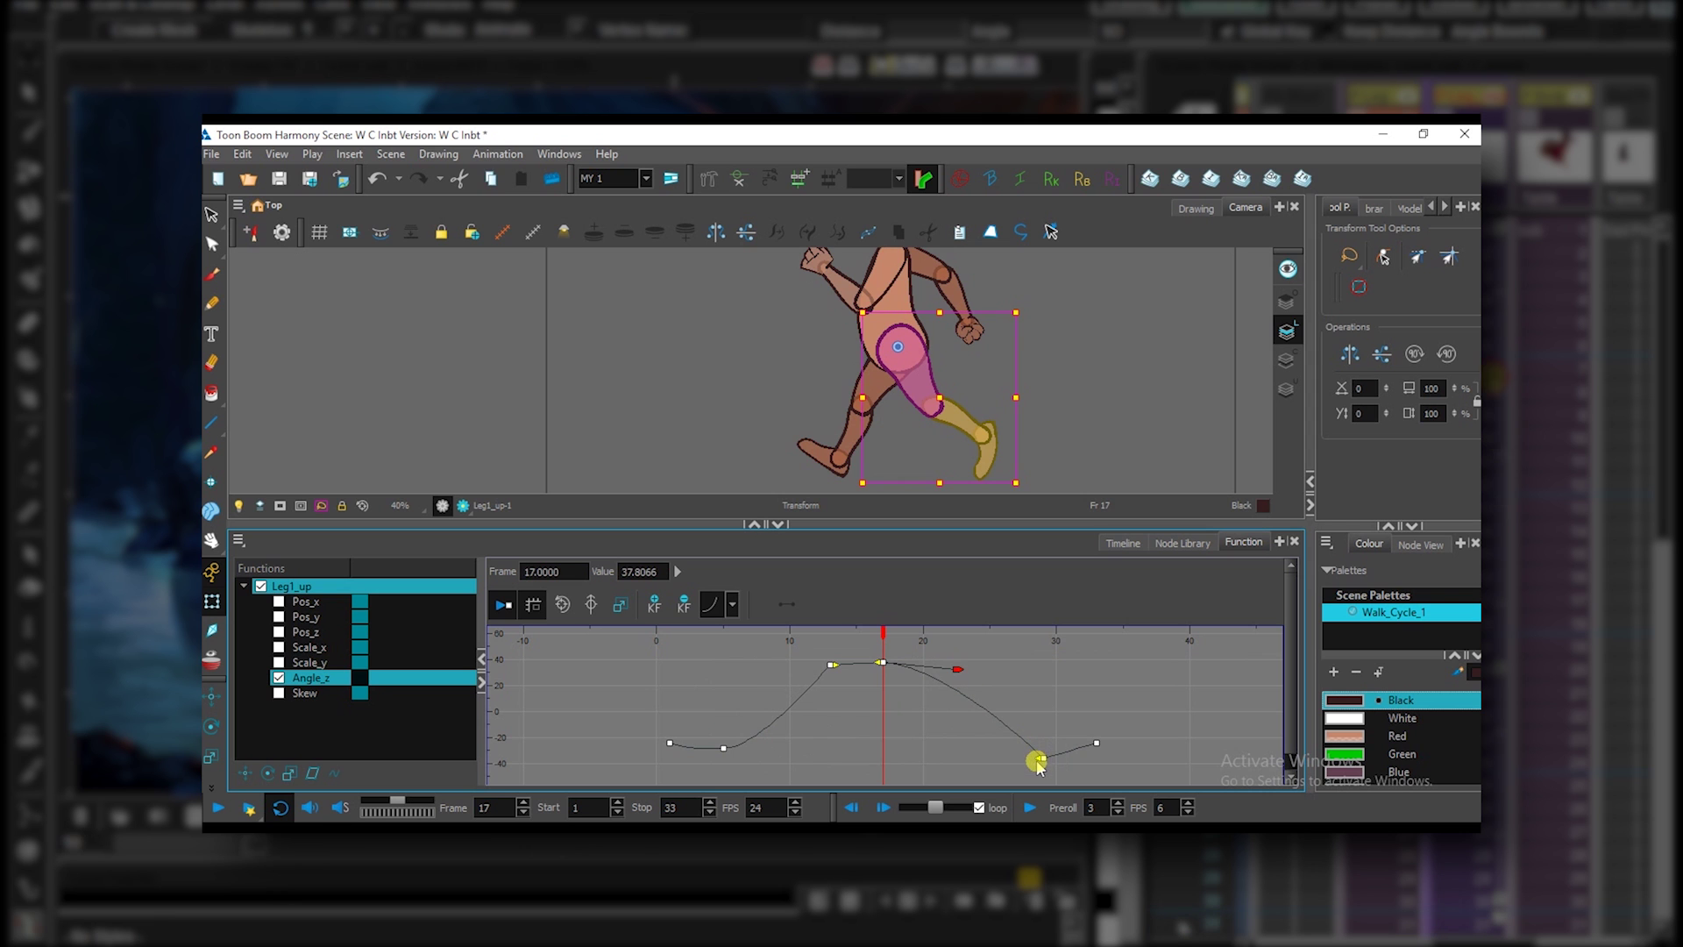
{"action": "left_click_drag", "start_coordinate": [1038, 764], "coordinate": [982, 758]}
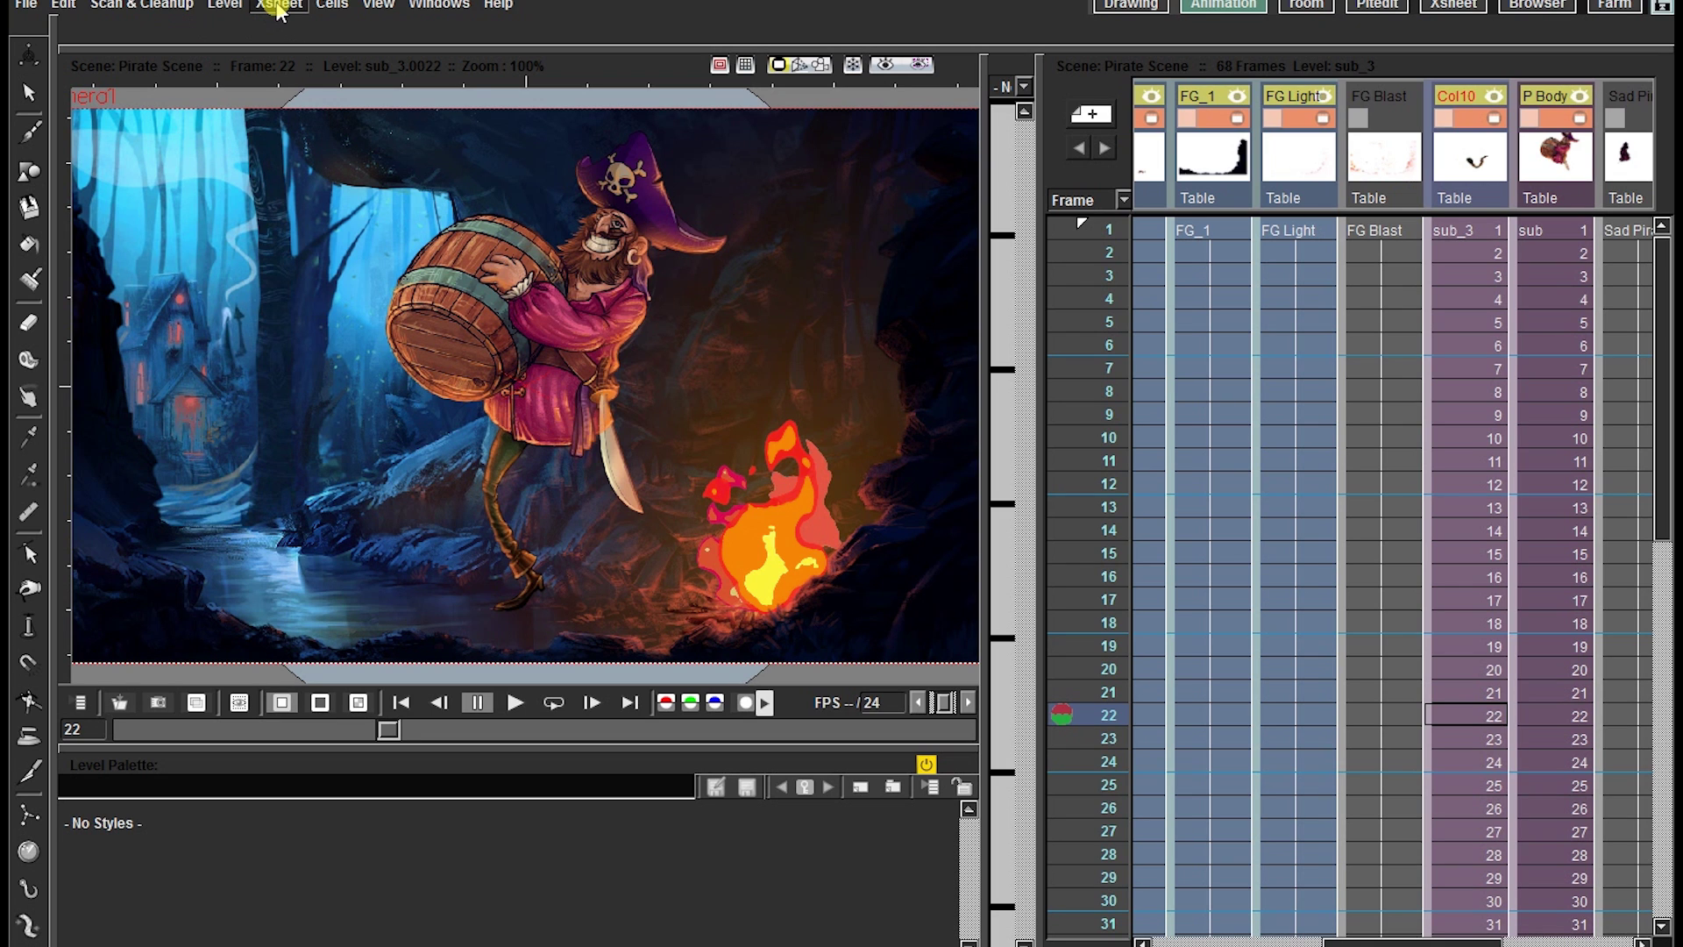
Step: Clone the leg's sub-xsheet sub_3 into its own column and select the cloned column
{"action": "left_click", "coordinate": [279, 5]}
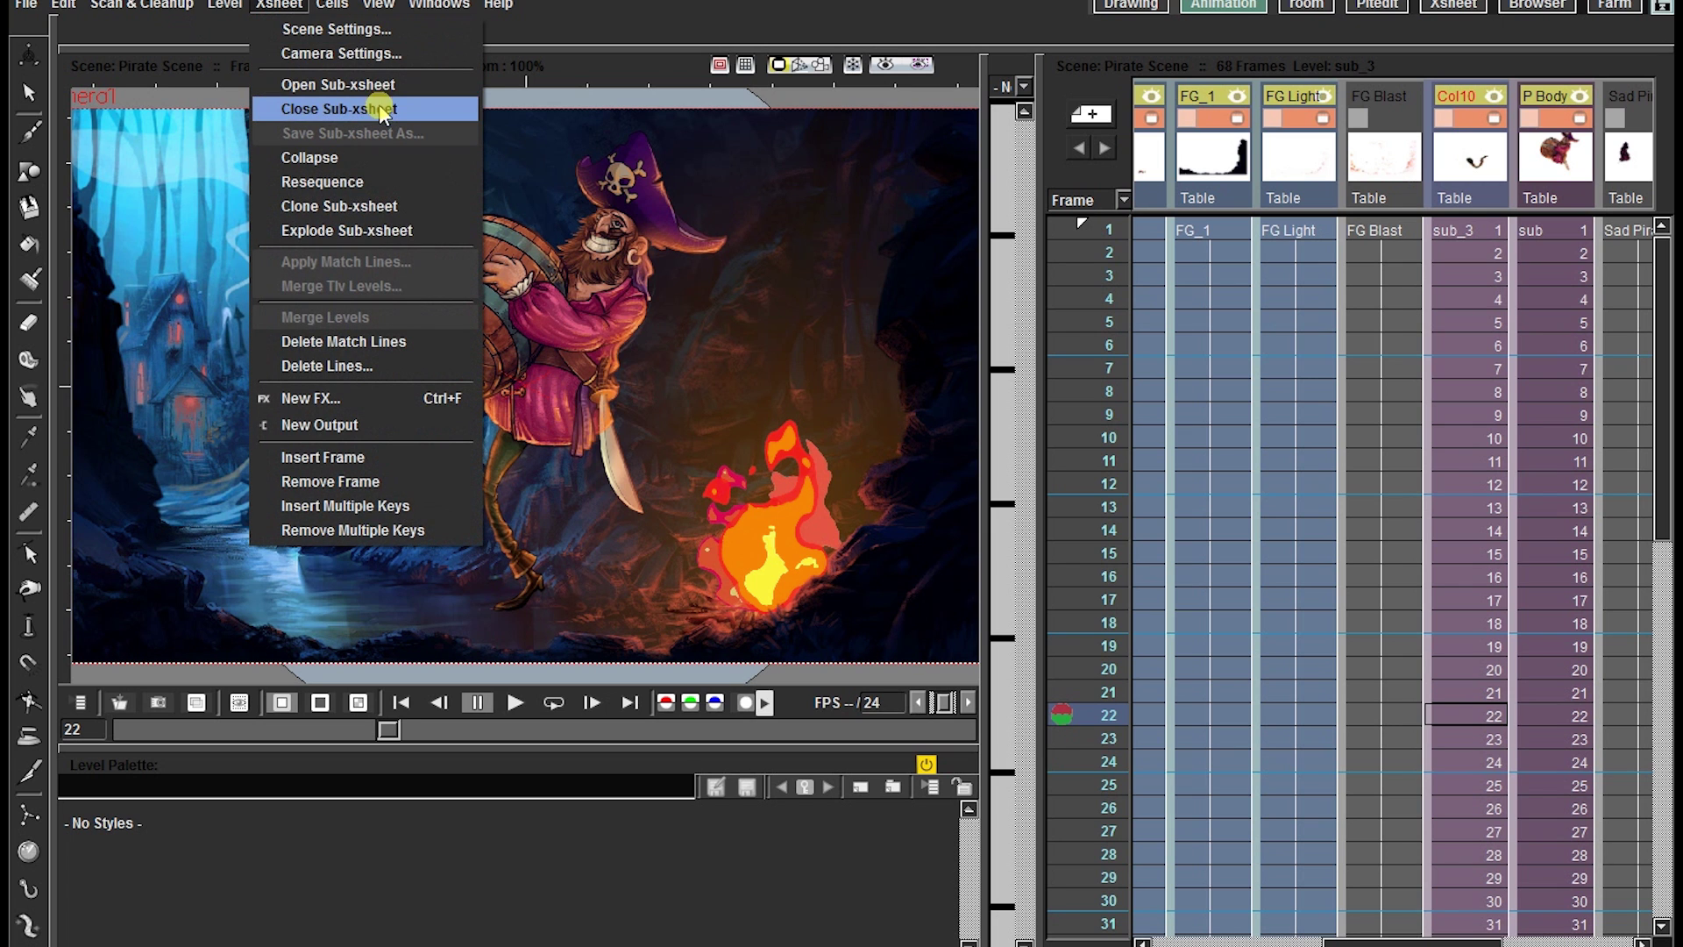
{"action": "left_click", "coordinate": [379, 207]}
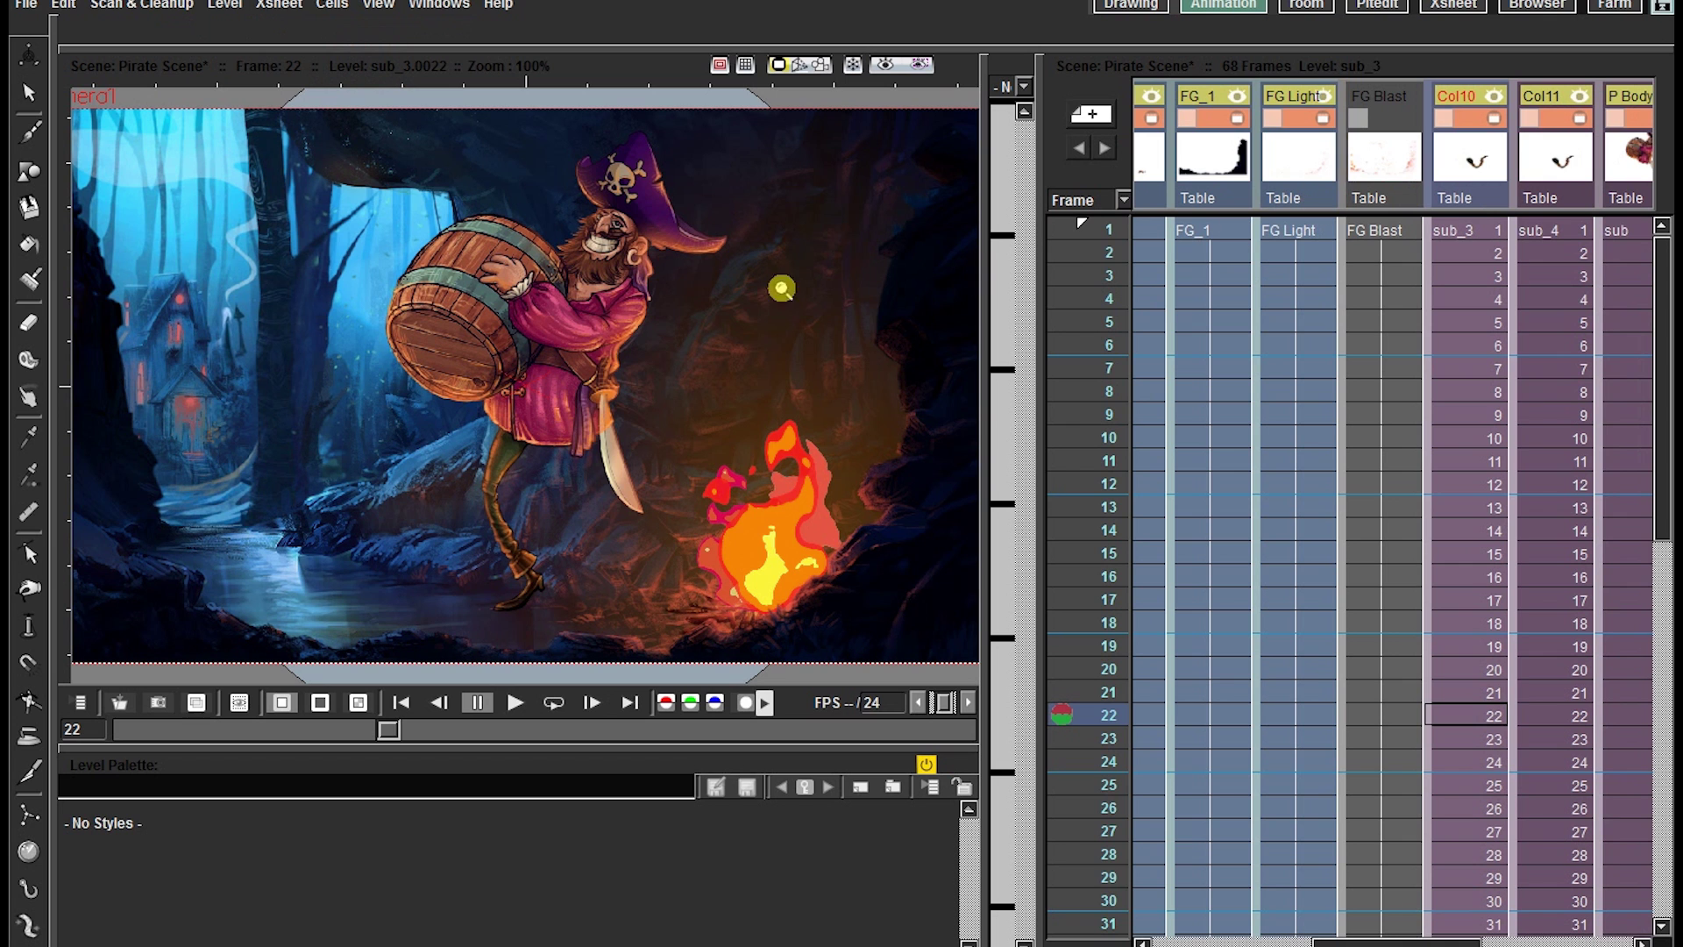
{"action": "left_click", "coordinate": [1511, 202]}
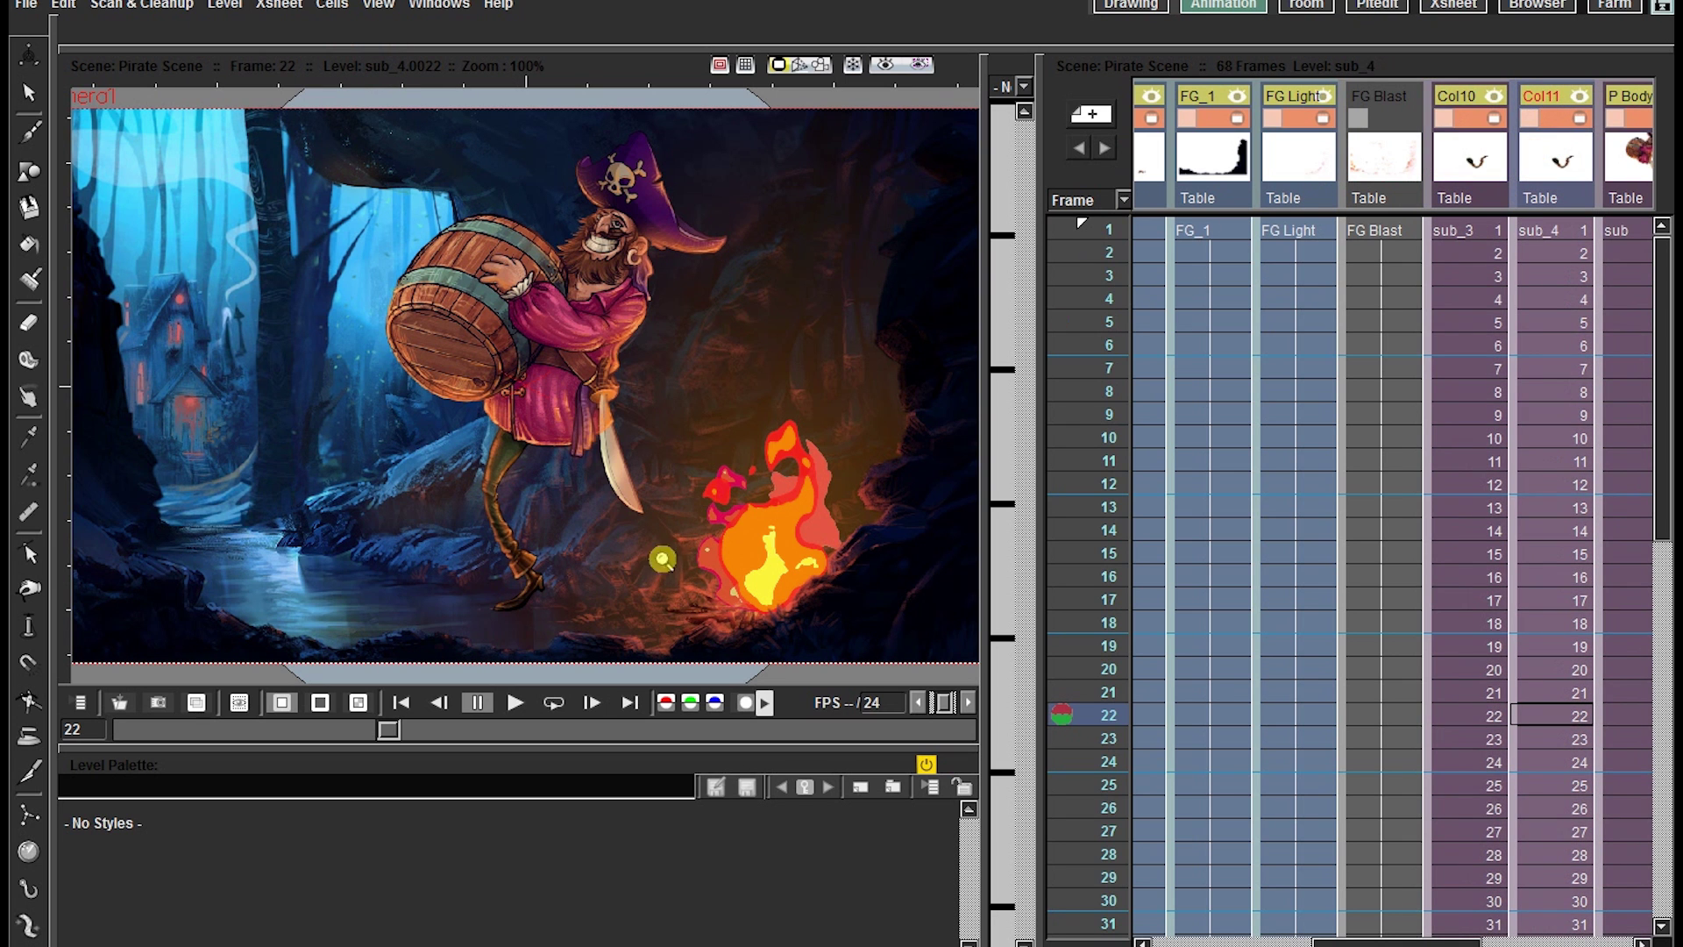
{"action": "scroll", "coordinate": [550, 480], "scroll_direction": "up", "scroll_amount": 1}
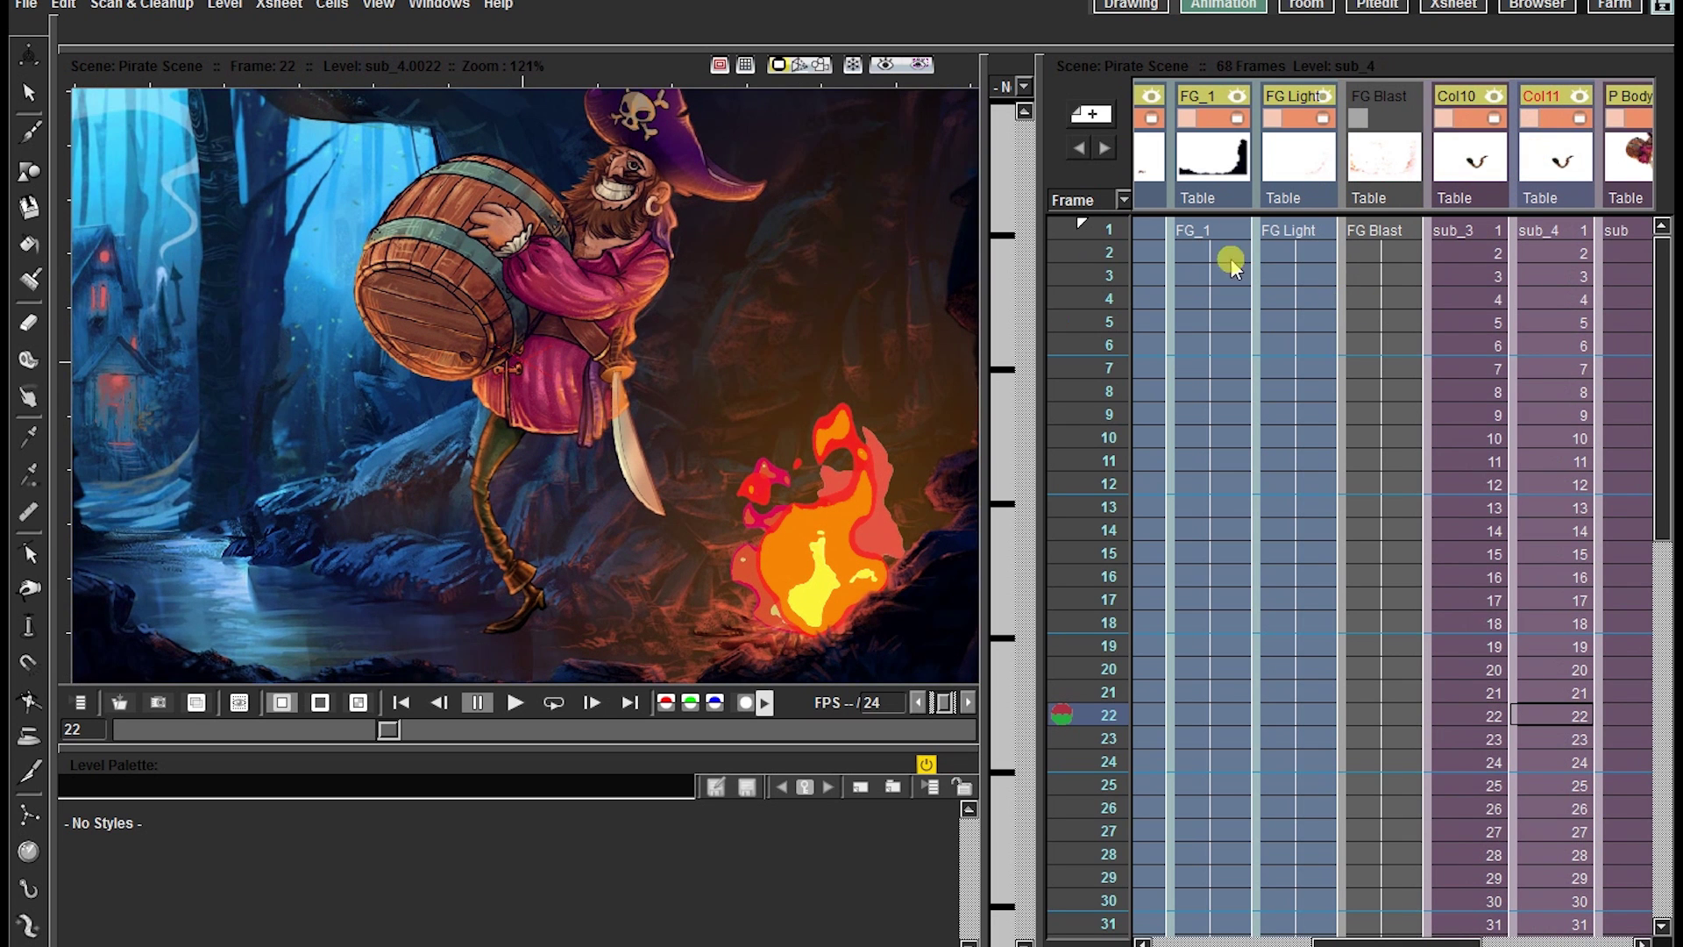
Step: Delete the cells of frames 1 to 13 from the cloned leg column sub_4
{"action": "mouse_move", "coordinate": [1109, 230]}
{"action": "left_mouse_down"}
{"action": "mouse_move", "coordinate": [1109, 294]}
{"action": "mouse_move", "coordinate": [1102, 220]}
{"action": "left_mouse_up"}
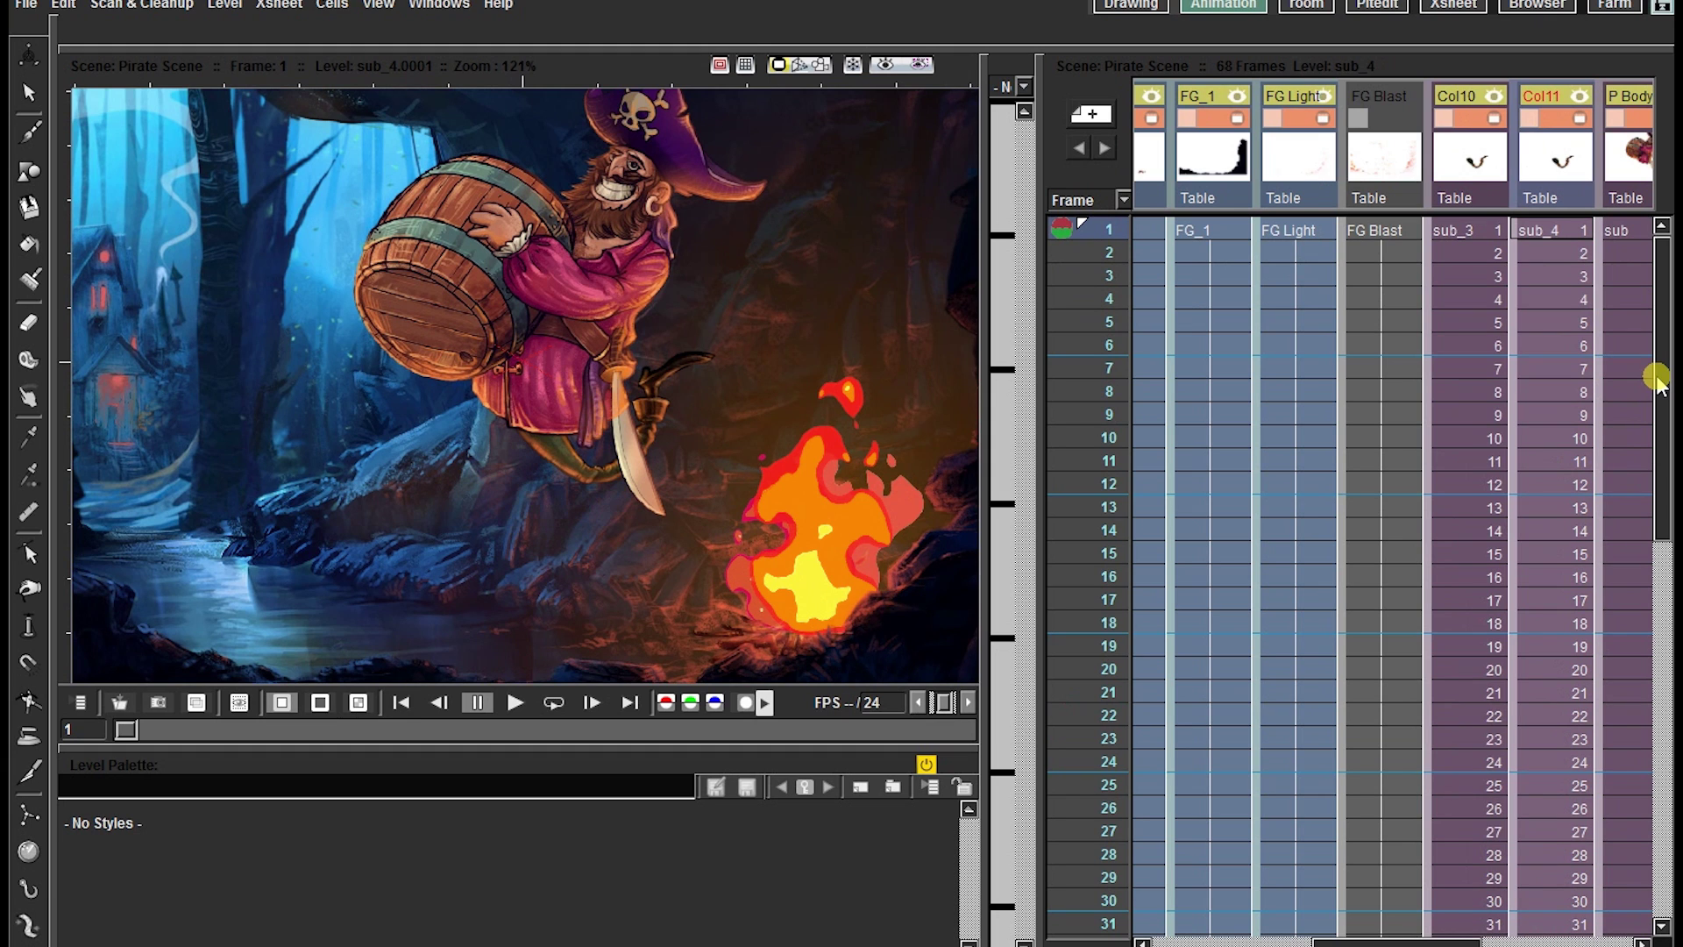
{"action": "left_click", "coordinate": [1569, 507]}
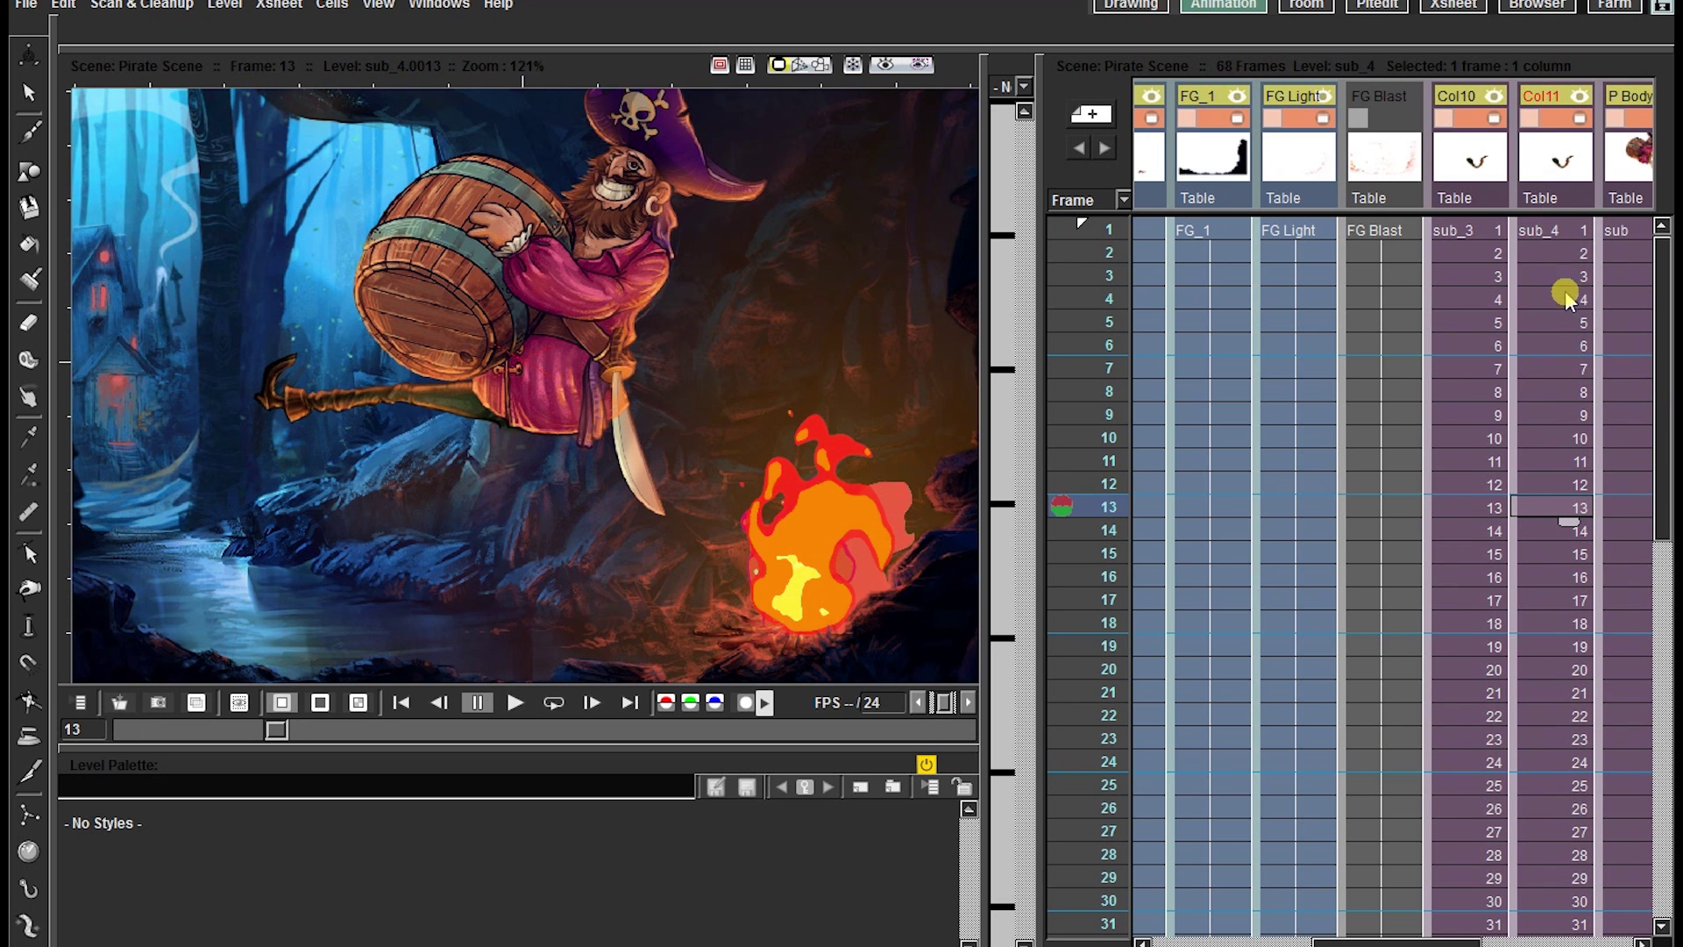
{"action": "left_click", "coordinate": [1575, 233], "text": "shift"}
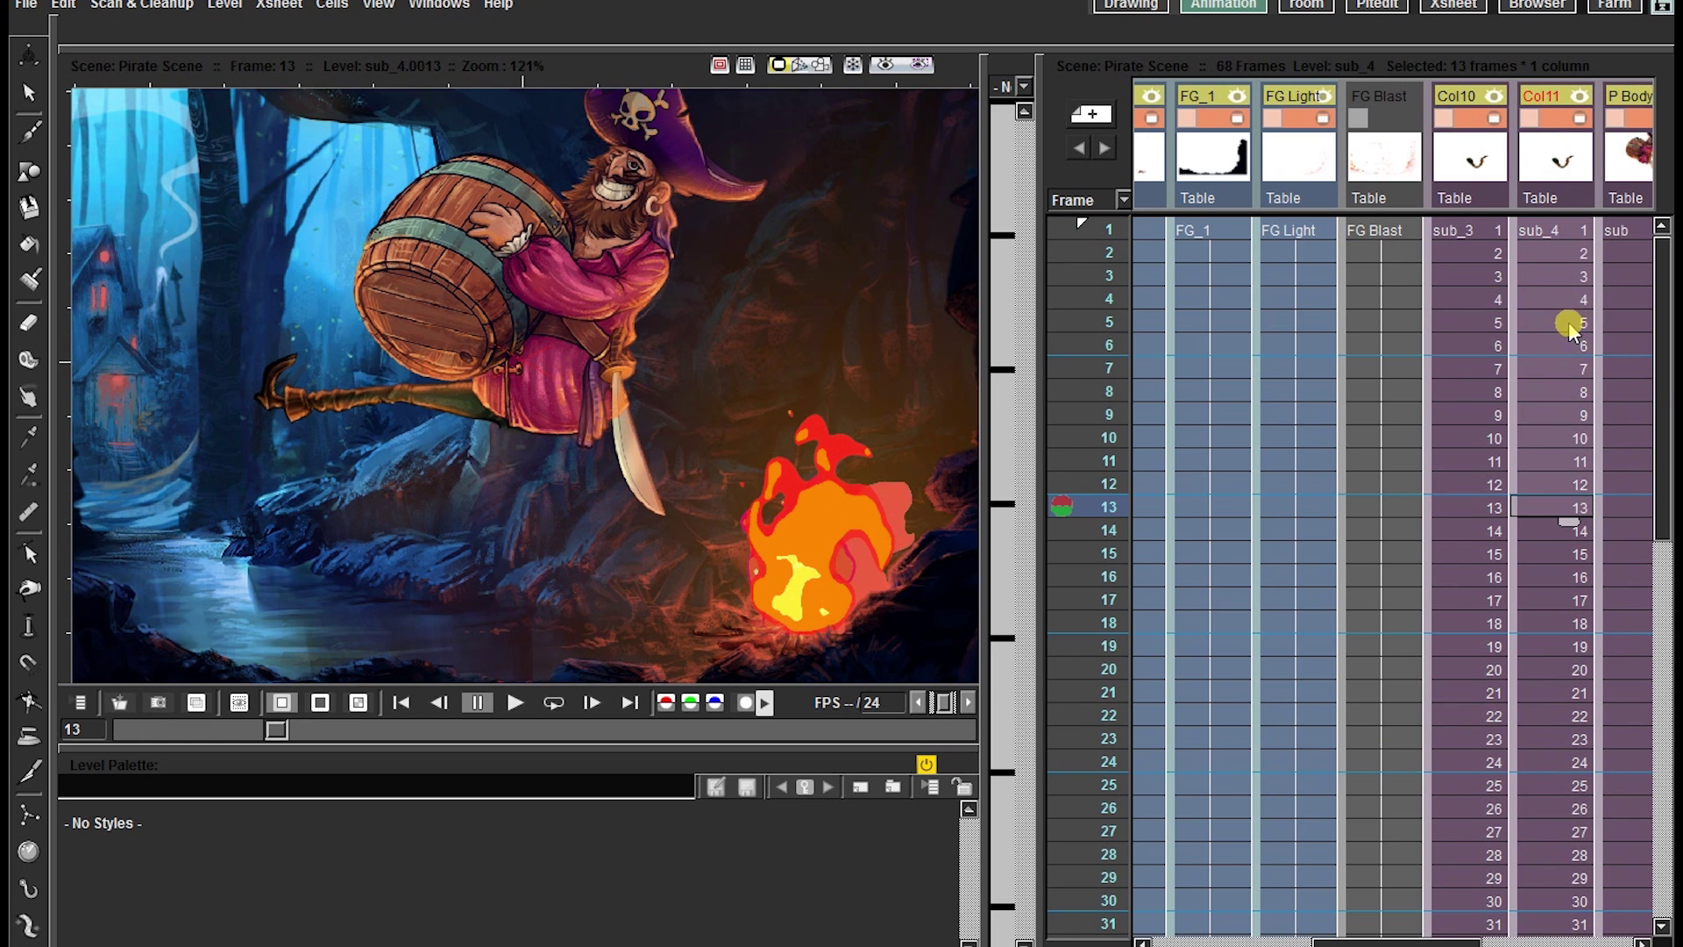
{"action": "key", "text": "Delete"}
Step: Shift the remaining sub_4 cells up from frame 14 to start at frame 1, and save the scene
{"action": "left_click", "coordinate": [1556, 531]}
{"action": "left_click_drag", "start_coordinate": [1666, 449], "coordinate": [1665, 824]}
{"action": "left_click", "coordinate": [1578, 904], "text": "shift"}
{"action": "left_click_drag", "start_coordinate": [1655, 697], "coordinate": [1634, 282]}
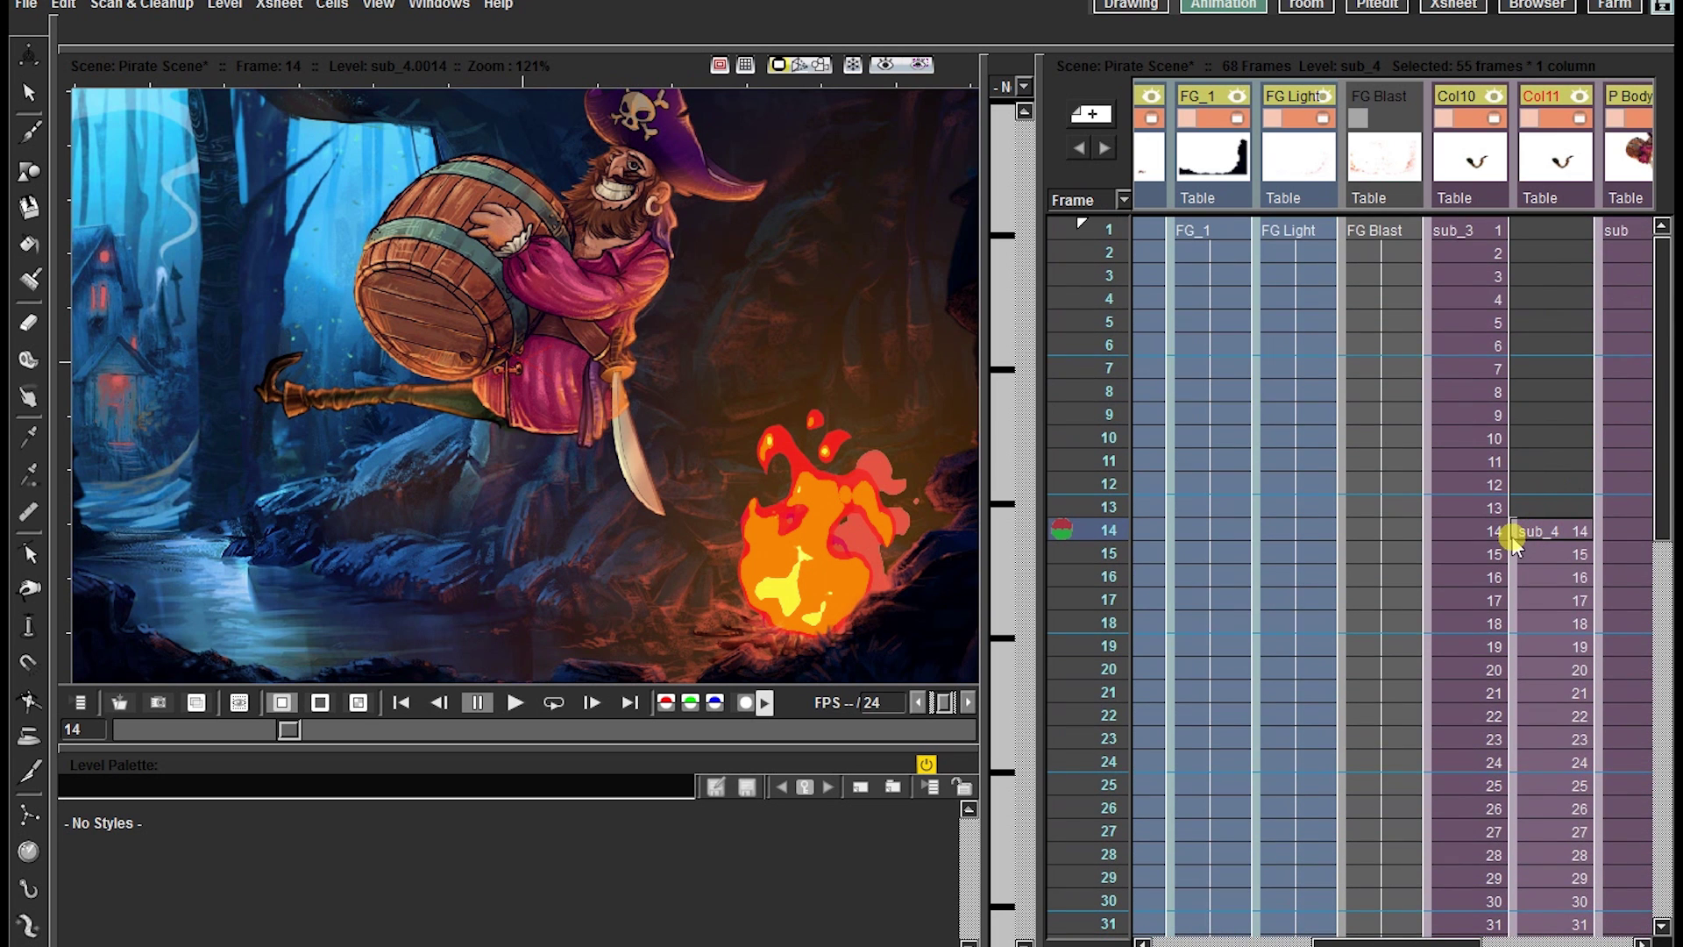
{"action": "left_click_drag", "start_coordinate": [1511, 535], "coordinate": [1520, 210]}
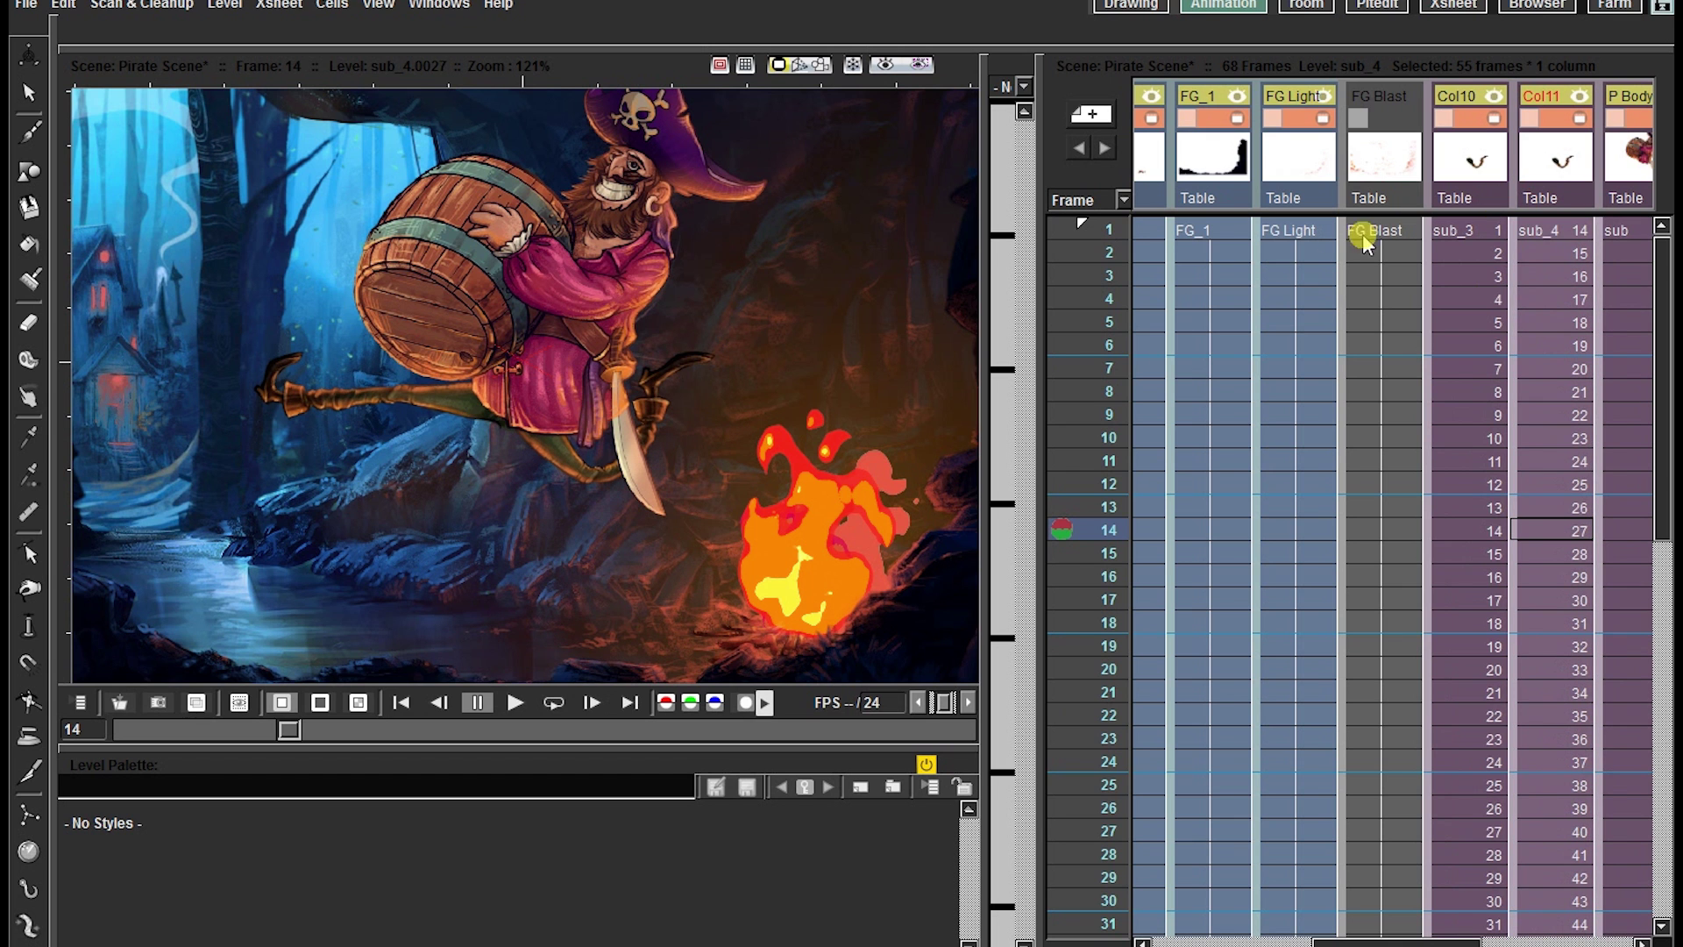
{"action": "key", "text": "ctrl+s"}
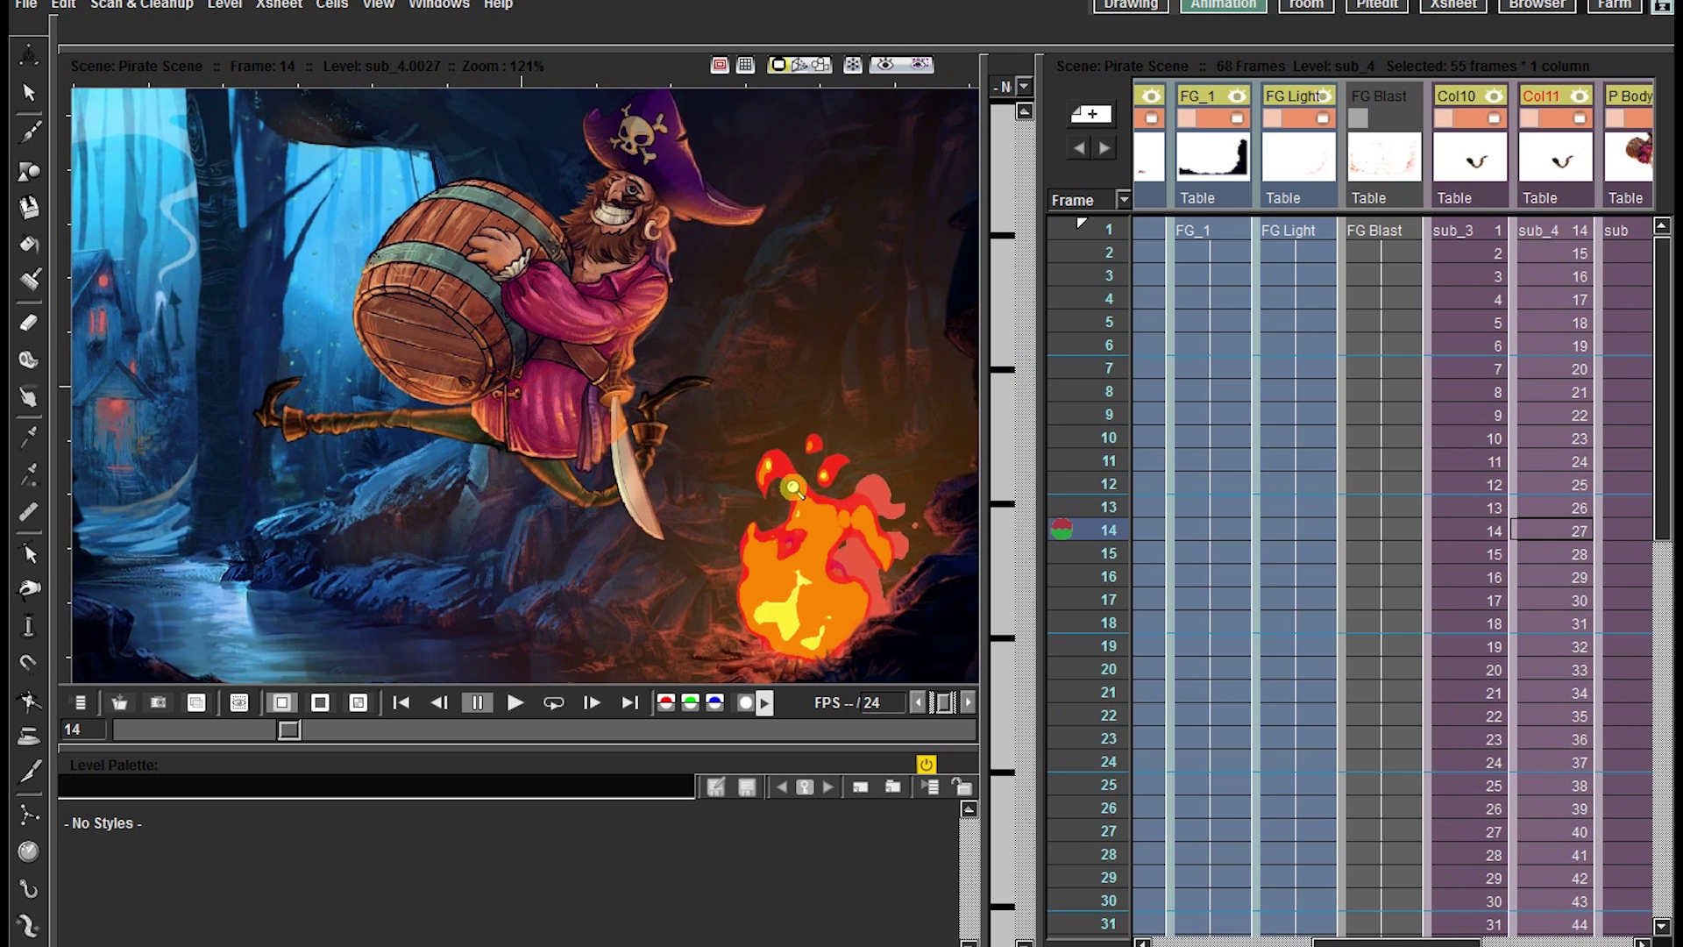
{"action": "scroll", "coordinate": [787, 457], "scroll_direction": "down", "scroll_amount": 2}
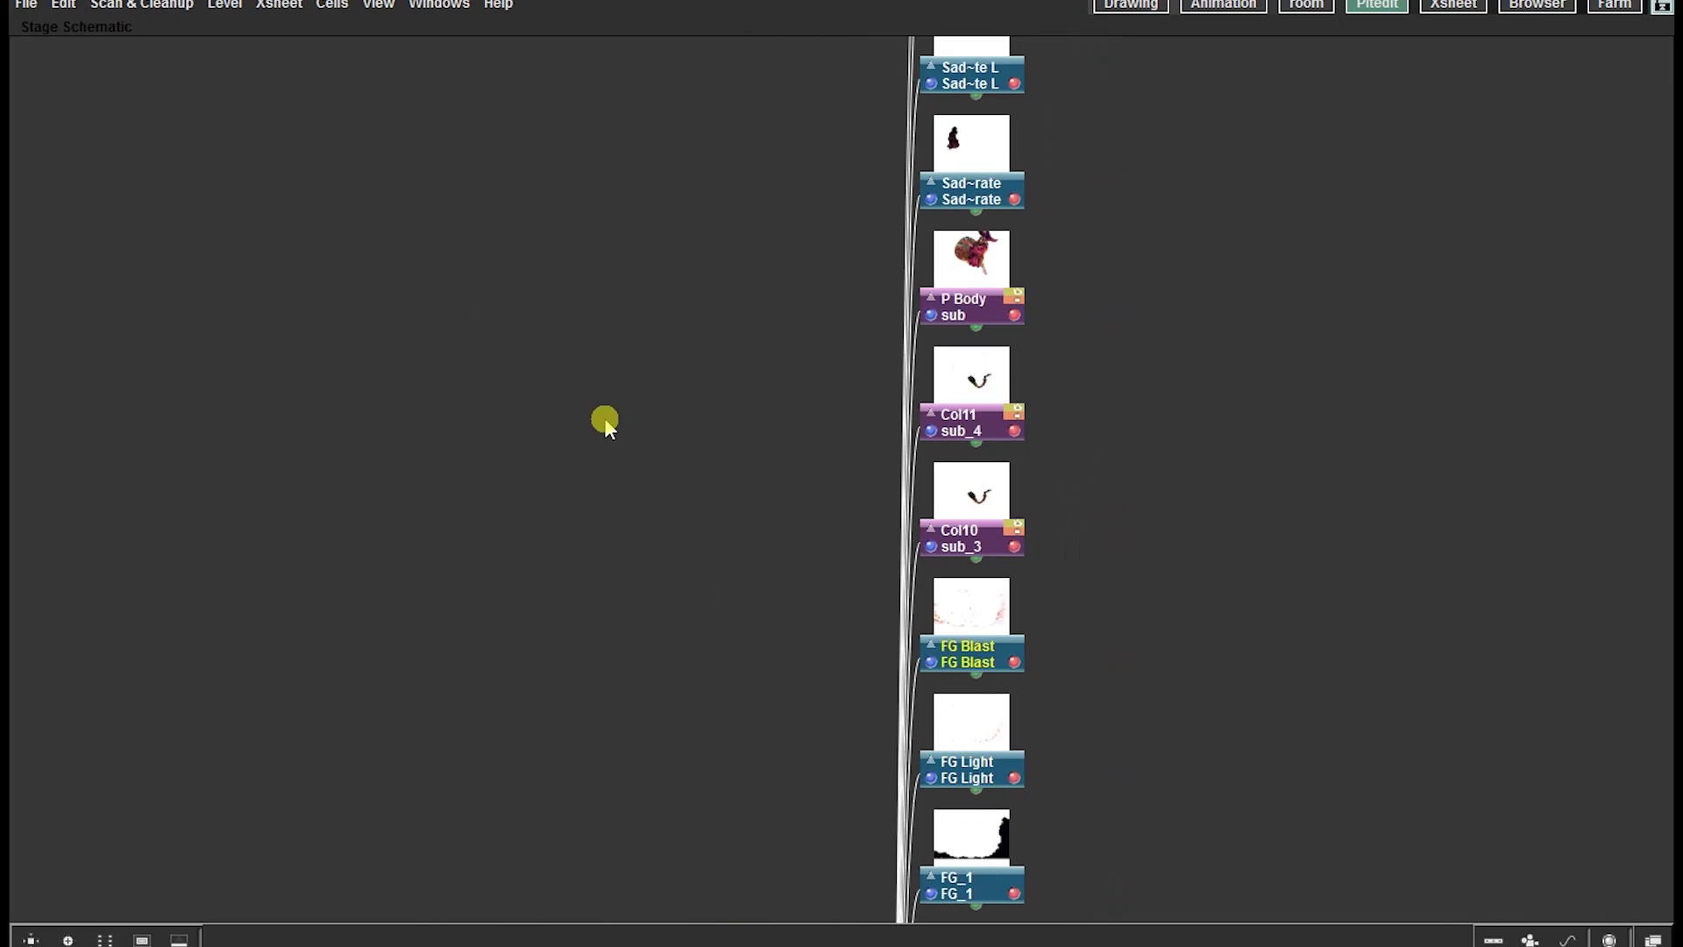
Step: In the stage schematic, move the Col10 and Col11 leg nodes out of the column stack to open space near the Table node
{"action": "left_click_drag", "start_coordinate": [869, 415], "coordinate": [1345, 594]}
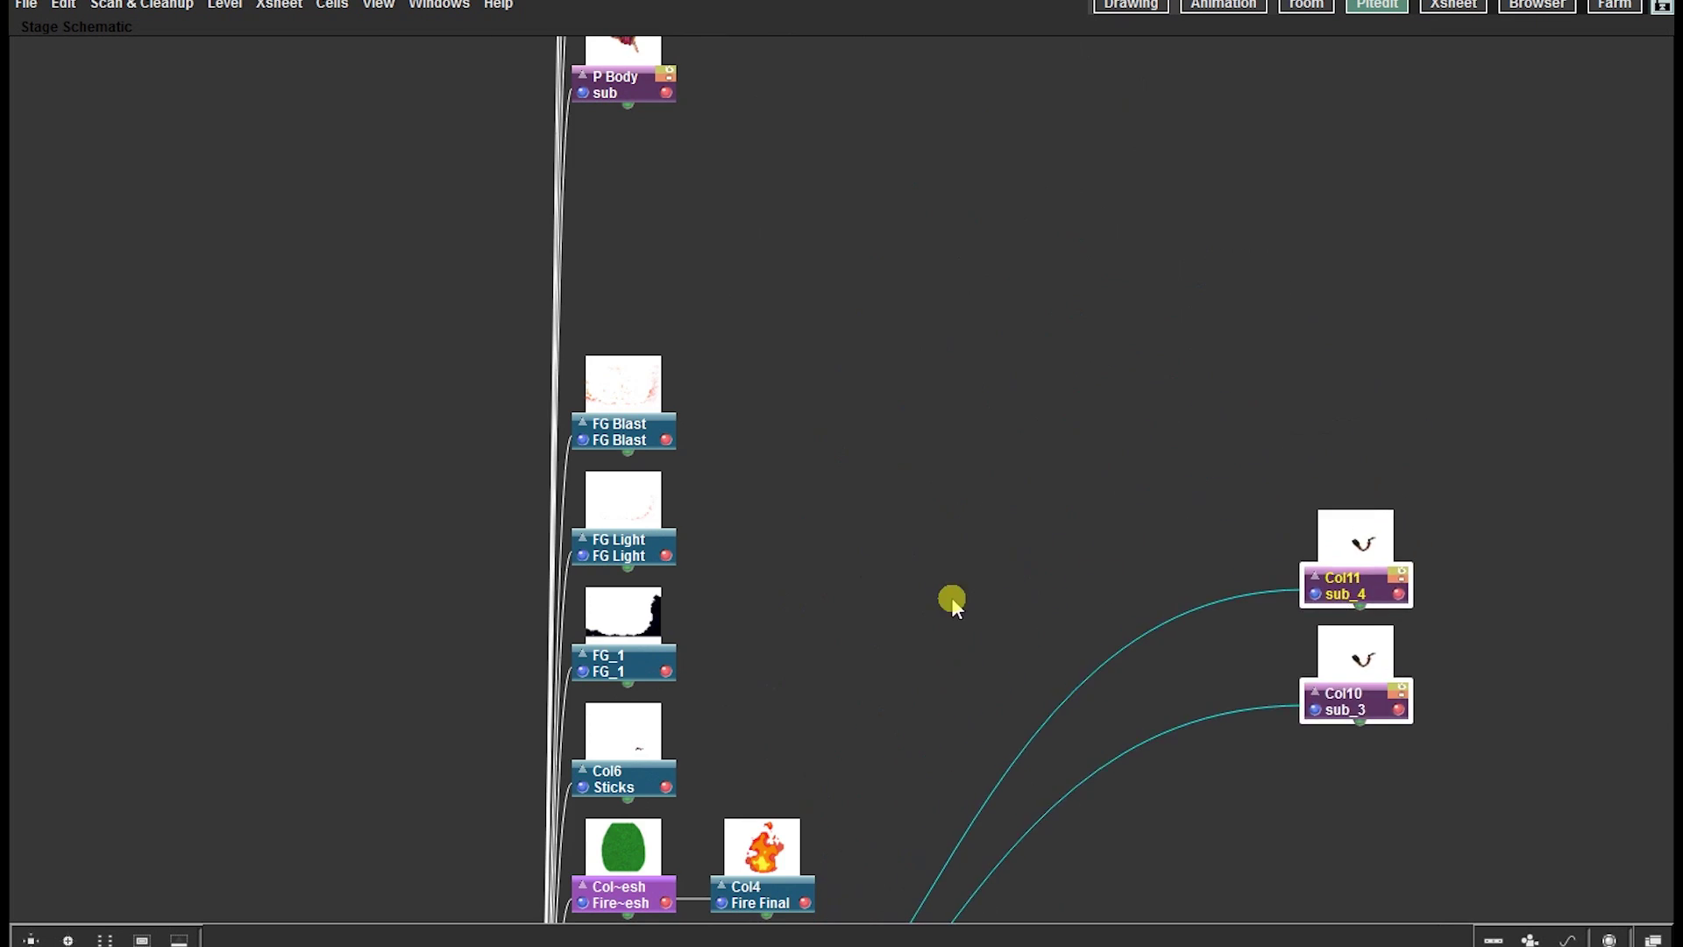
{"action": "left_click_drag", "start_coordinate": [950, 601], "coordinate": [778, 128]}
{"action": "left_click_drag", "start_coordinate": [1160, 101], "coordinate": [1180, 528]}
{"action": "left_click_drag", "start_coordinate": [456, 761], "coordinate": [508, 913]}
{"action": "left_click_drag", "start_coordinate": [661, 586], "coordinate": [590, 683]}
{"action": "mouse_move", "coordinate": [1115, 377]}
{"action": "left_mouse_down"}
{"action": "mouse_move", "coordinate": [1121, 410]}
{"action": "mouse_move", "coordinate": [1125, 351]}
{"action": "left_mouse_up"}
{"action": "left_click", "coordinate": [888, 729]}
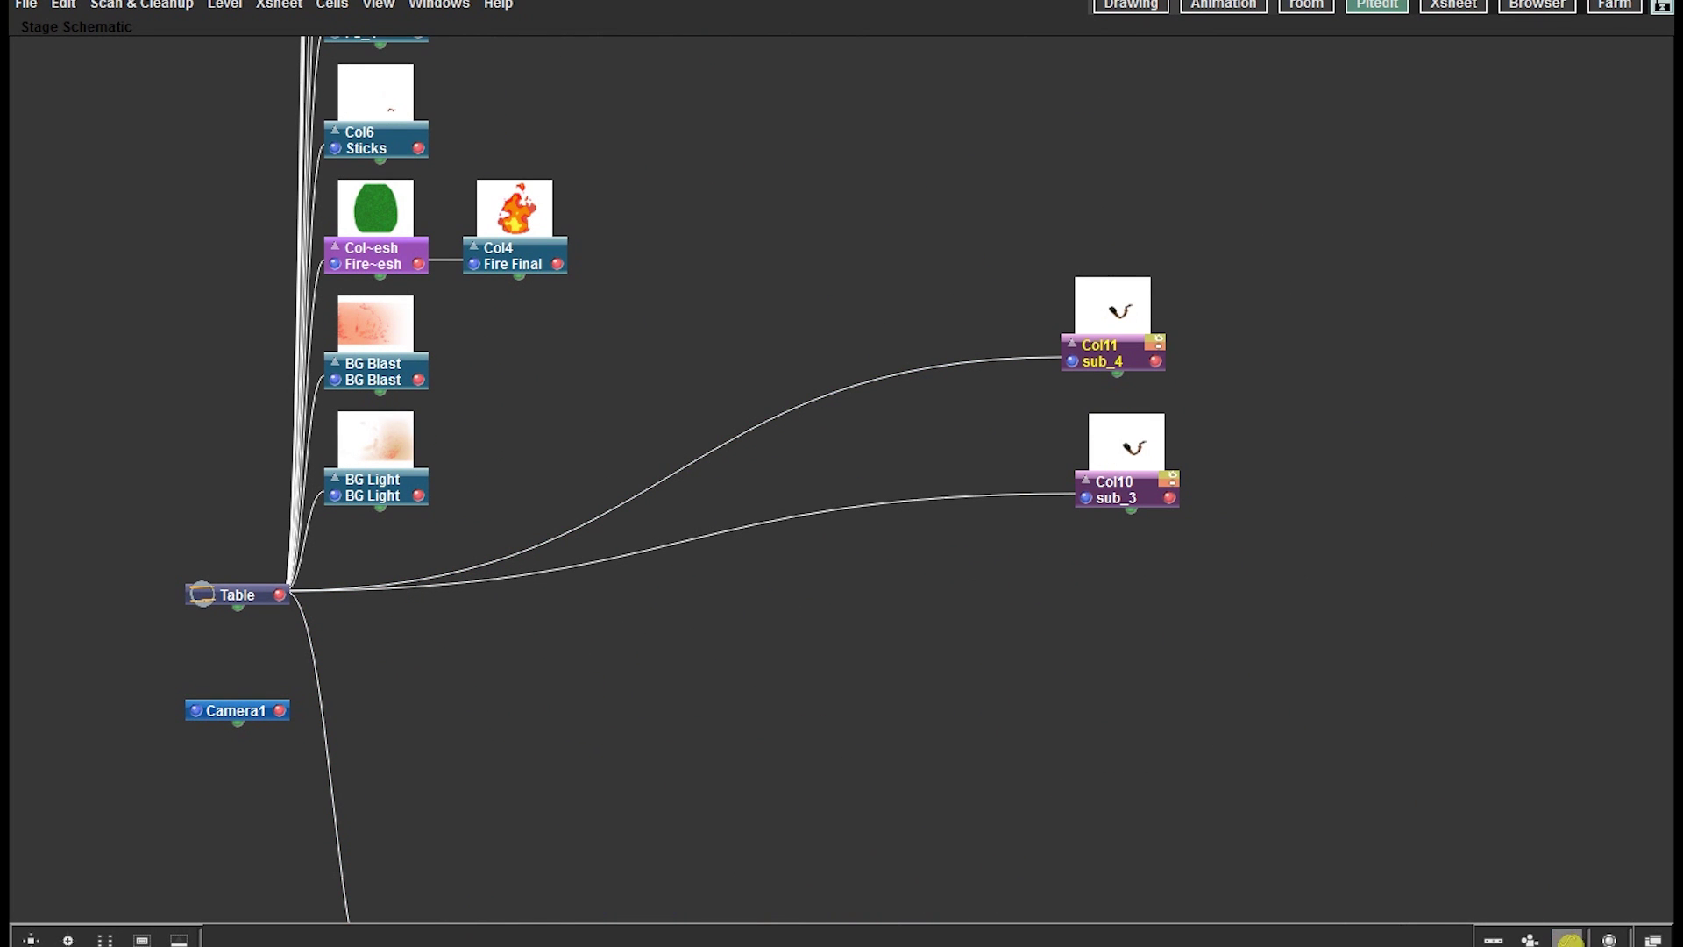
Step: Add a peg to the stage schematic and link the Col11 and Col10 leg nodes to it
{"action": "left_click", "coordinate": [1491, 941]}
{"action": "left_click_drag", "start_coordinate": [383, 598], "coordinate": [781, 369]}
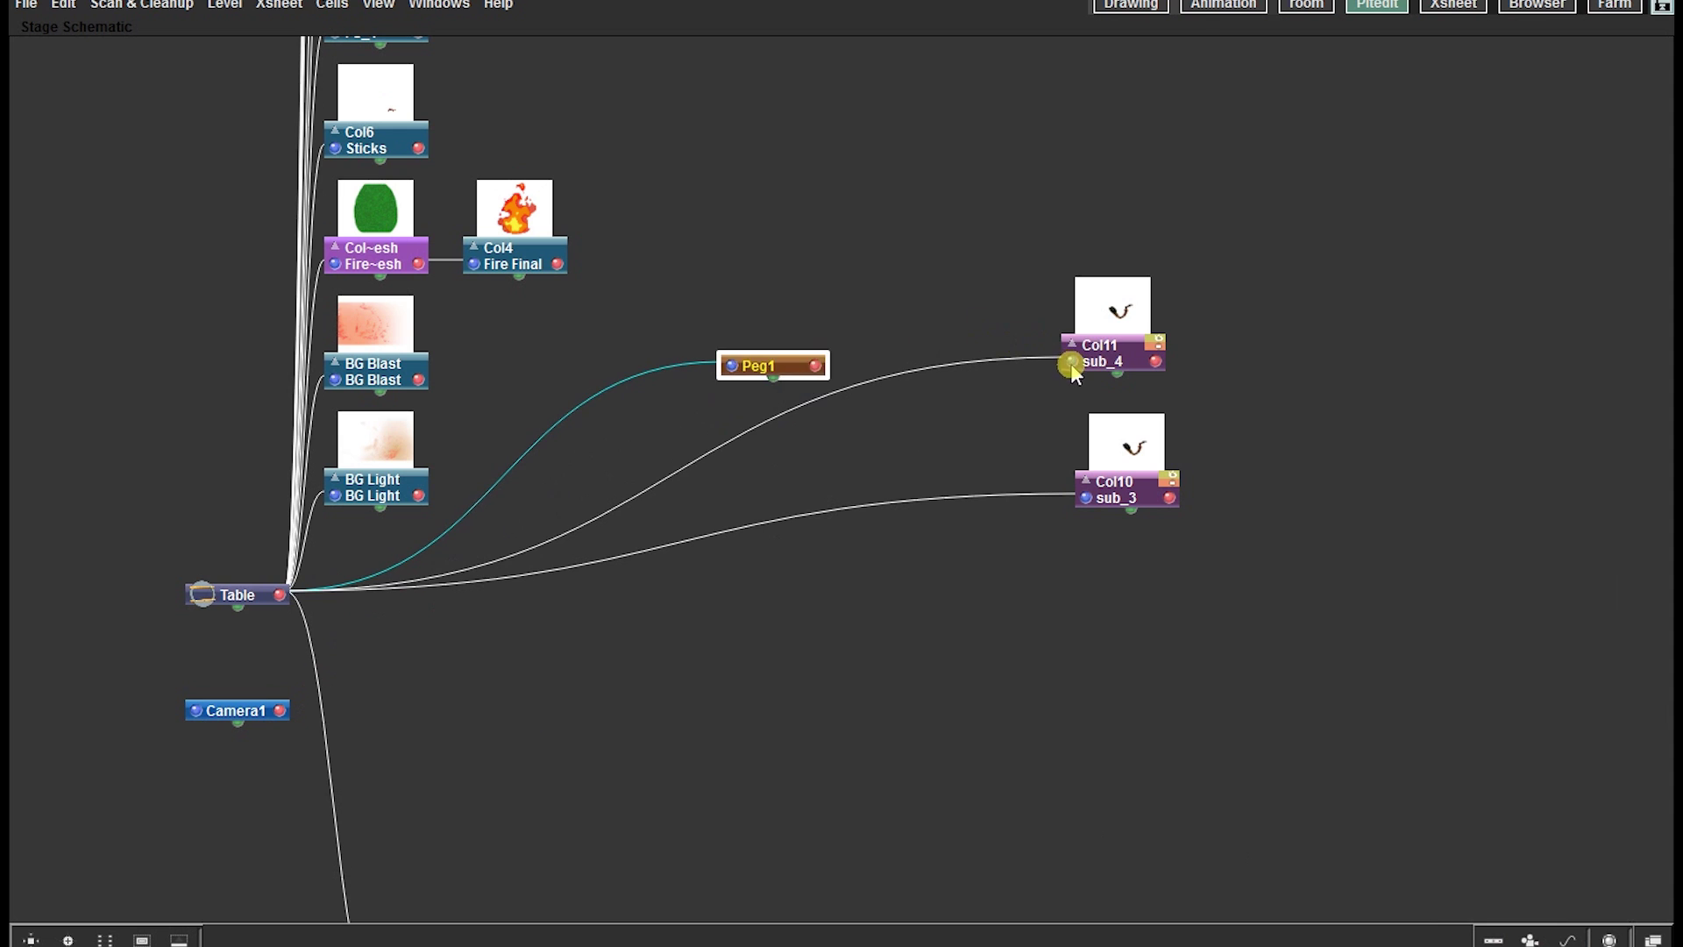
{"action": "left_click_drag", "start_coordinate": [1079, 367], "coordinate": [816, 368]}
{"action": "left_click_drag", "start_coordinate": [1085, 498], "coordinate": [787, 415]}
Step: Fit both legs to the pirate's hips by moving Peg1, set its global scale to 125 % and save the scene
{"action": "key", "text": "grave"}
{"action": "left_click_drag", "start_coordinate": [902, 638], "coordinate": [865, 568]}
{"action": "left_click_drag", "start_coordinate": [631, 276], "coordinate": [721, 326]}
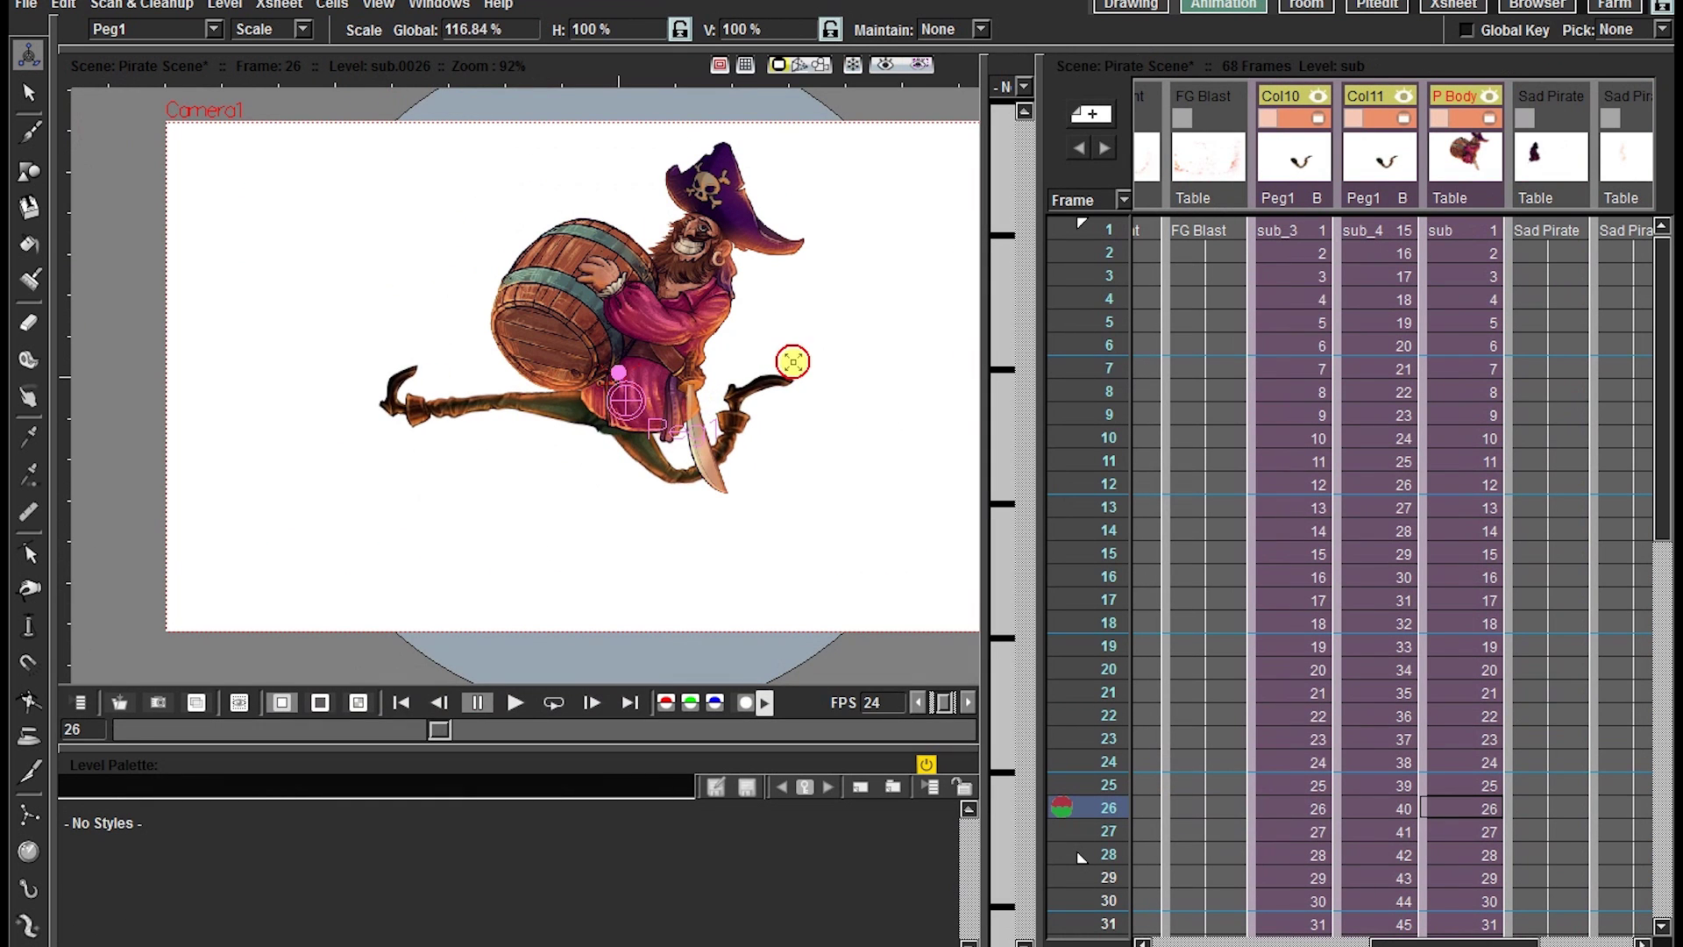
{"action": "left_click_drag", "start_coordinate": [793, 361], "coordinate": [723, 394]}
{"action": "key", "text": "ctrl+z"}
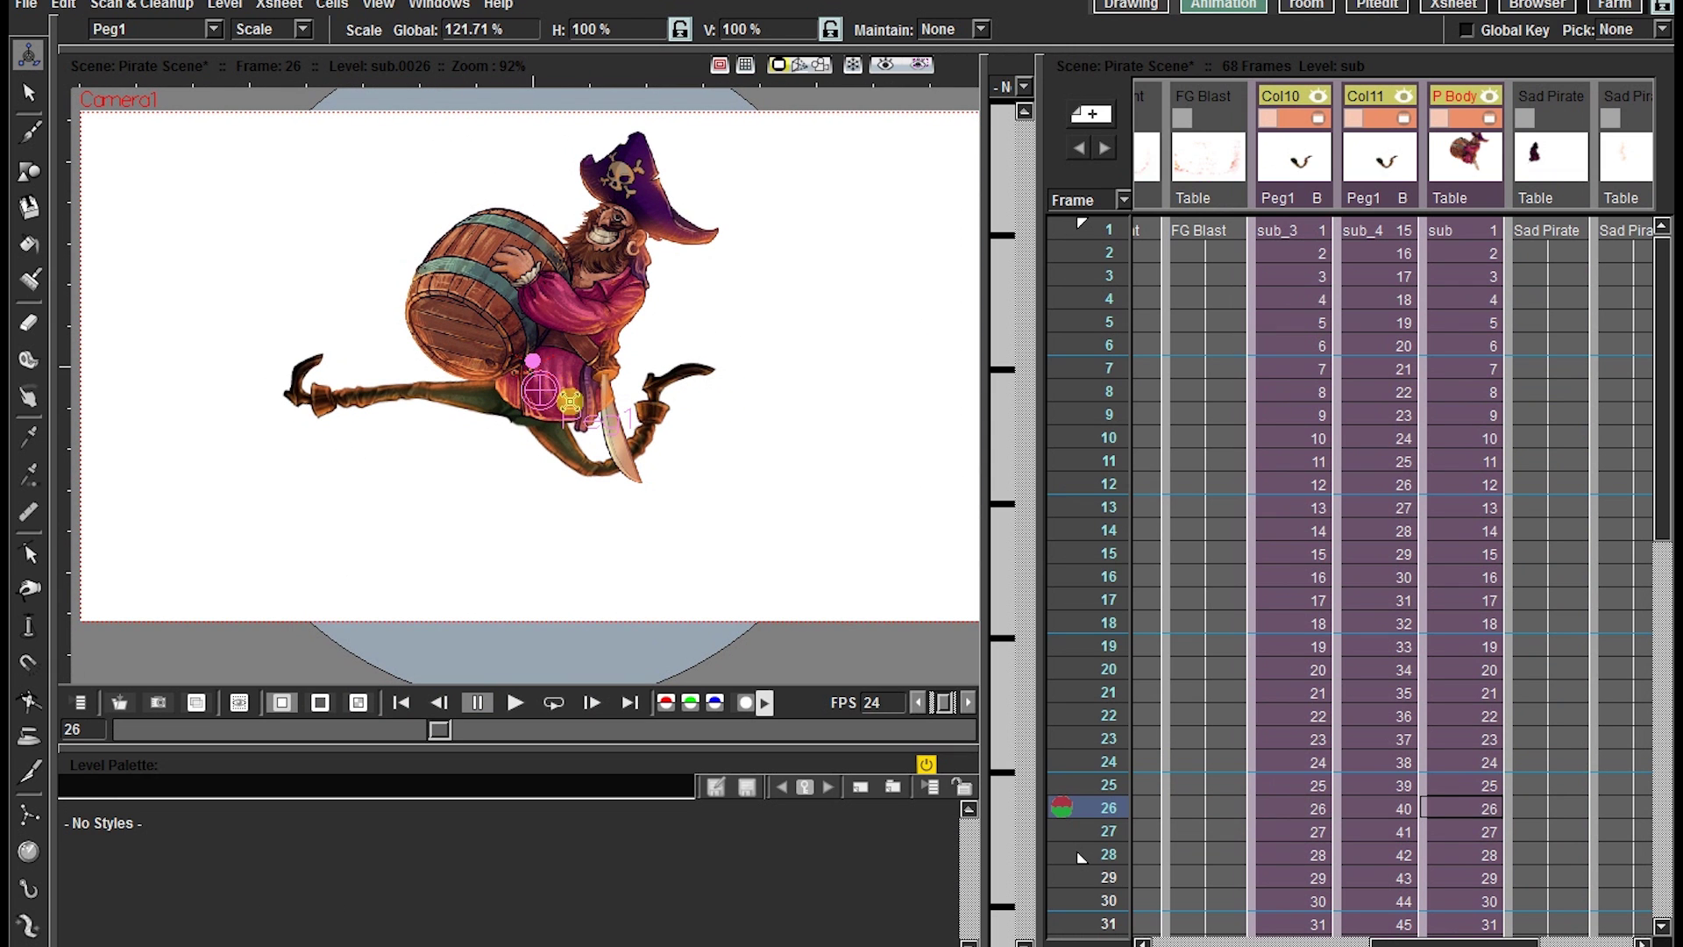
{"action": "key", "text": "w"}
{"action": "mouse_move", "coordinate": [536, 395]}
{"action": "left_mouse_down"}
{"action": "mouse_move", "coordinate": [549, 443]}
{"action": "mouse_move", "coordinate": [554, 396]}
{"action": "left_mouse_up"}
{"action": "left_click_drag", "start_coordinate": [554, 396], "coordinate": [554, 394]}
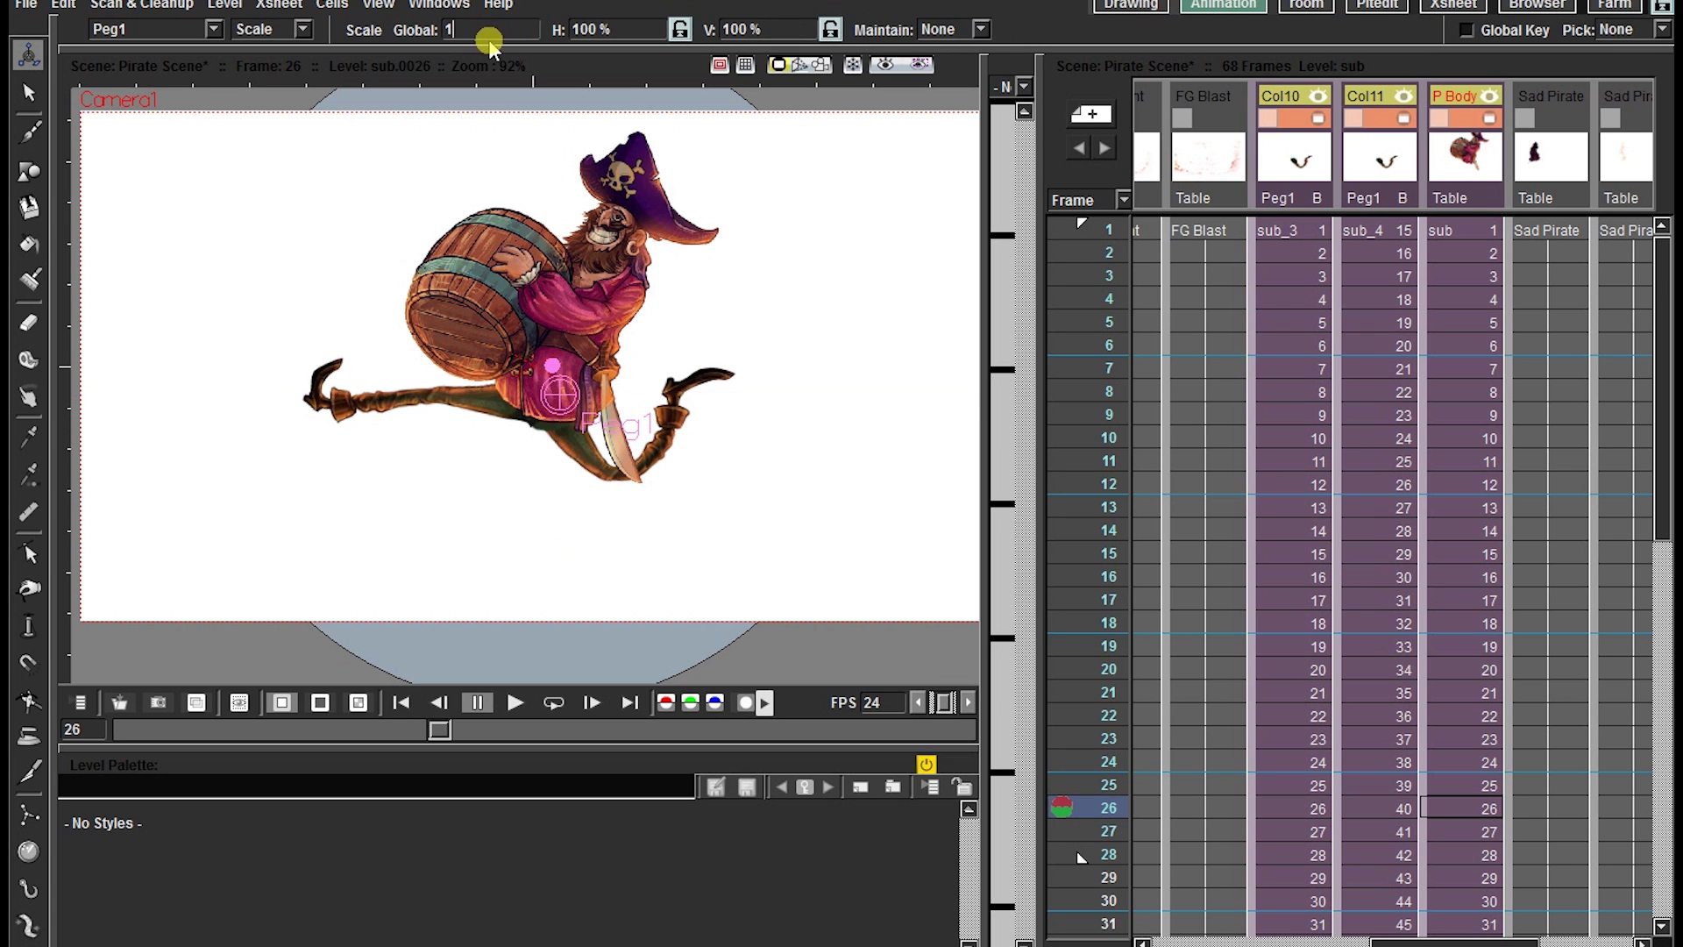
{"action": "key", "text": "Return"}
{"action": "left_click_drag", "start_coordinate": [724, 322], "coordinate": [678, 359]}
{"action": "key", "text": "ctrl+s"}
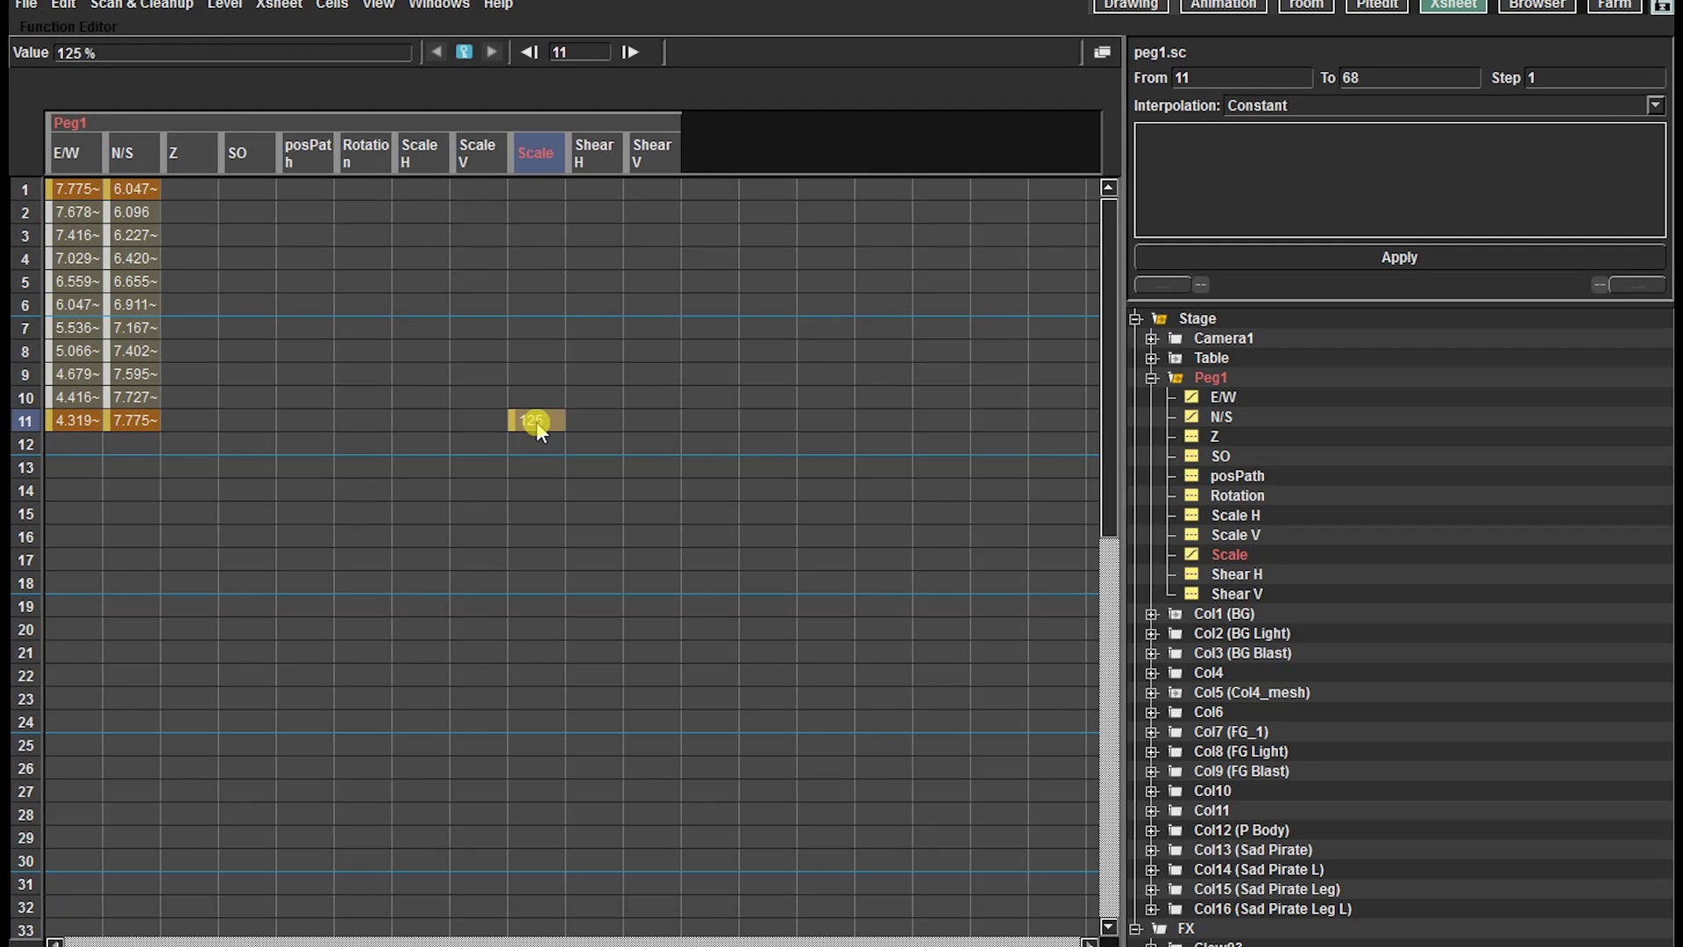
Step: In the Function Editor, key Peg1's Scale at 125 on frame 1 and delete its keyframes at frame 11
{"action": "left_click", "coordinate": [488, 432]}
{"action": "left_click", "coordinate": [79, 194]}
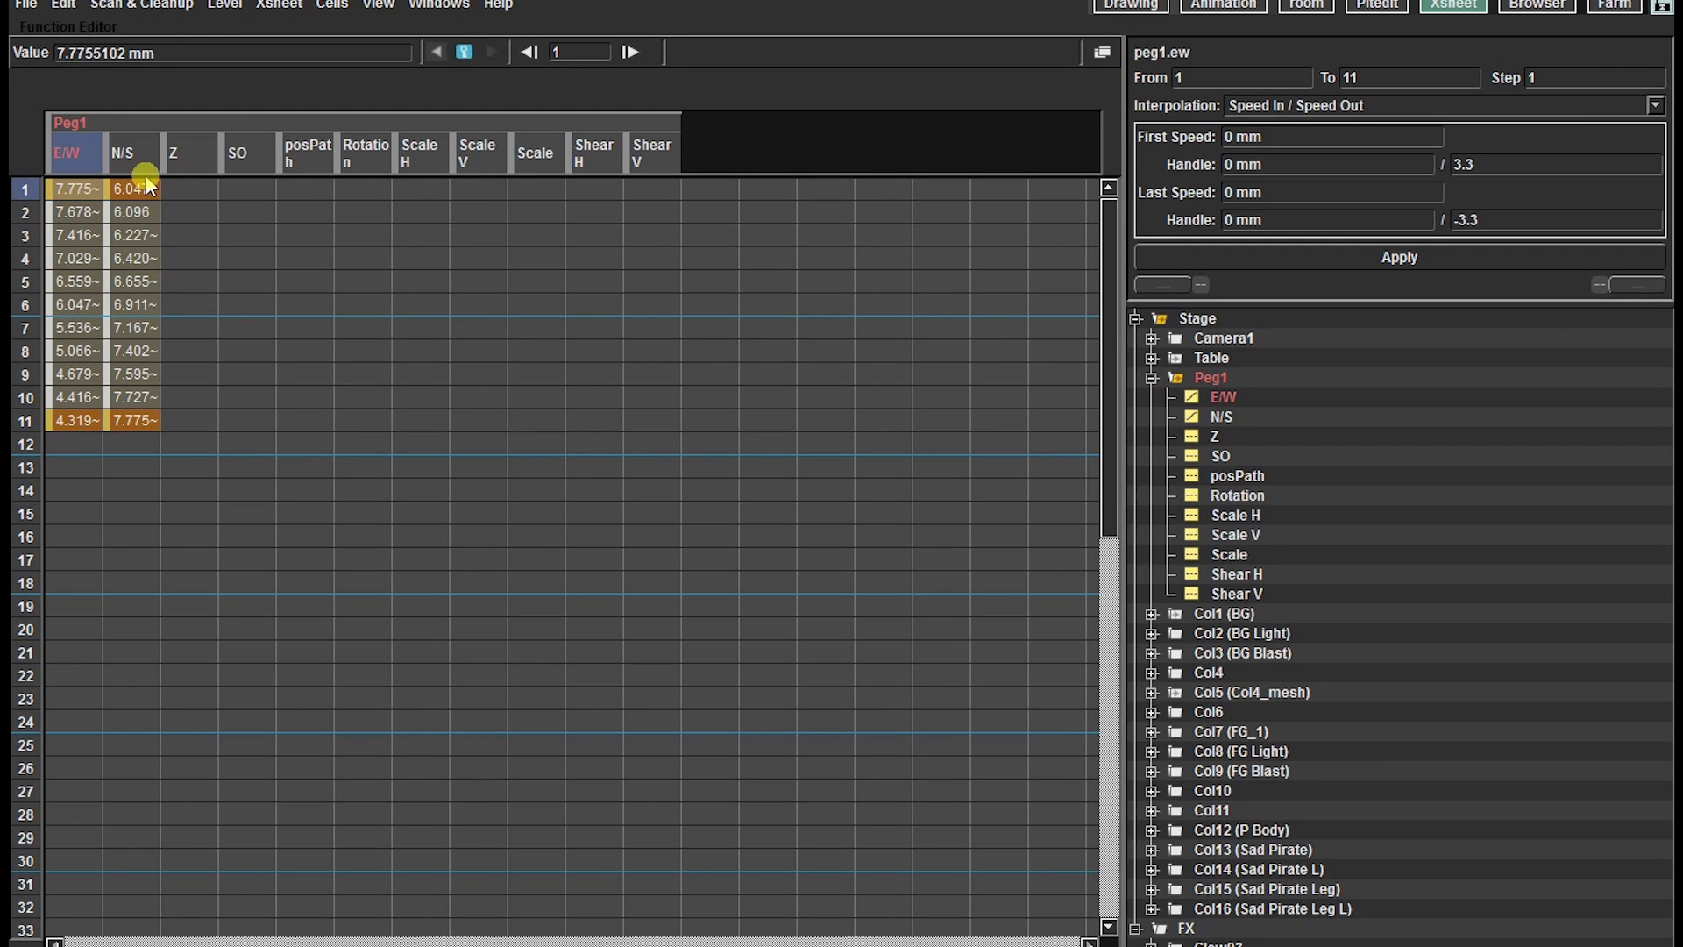
{"action": "left_click", "coordinate": [535, 189]}
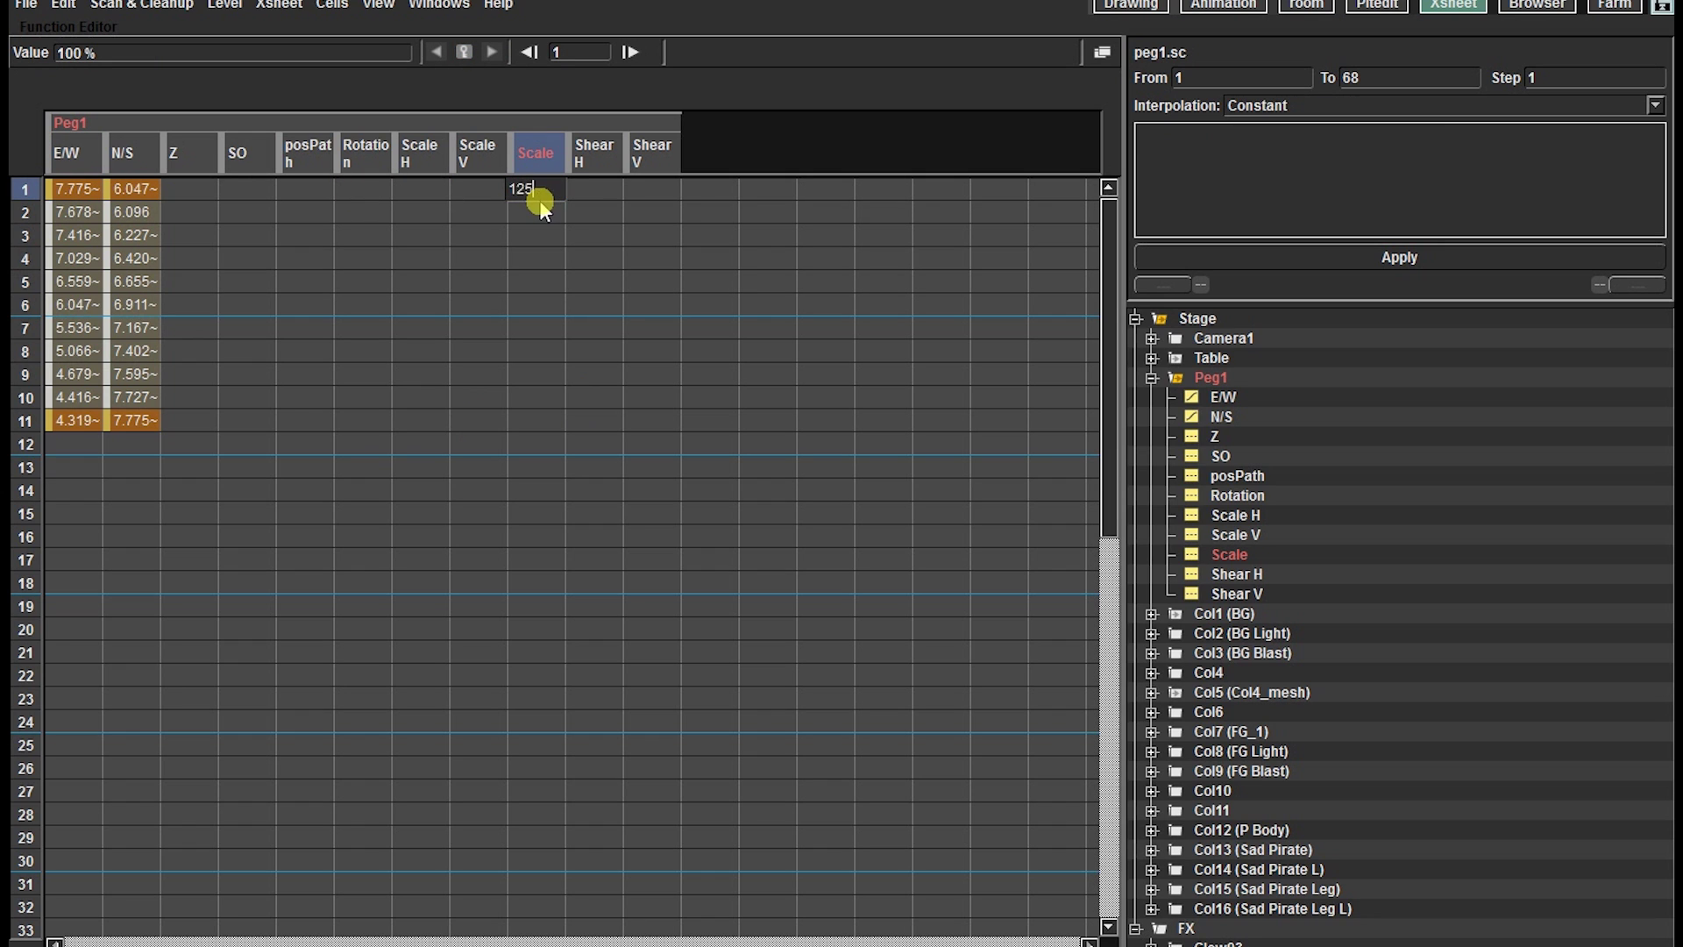
{"action": "left_click_drag", "start_coordinate": [182, 425], "coordinate": [46, 212]}
{"action": "key", "text": "Delete"}
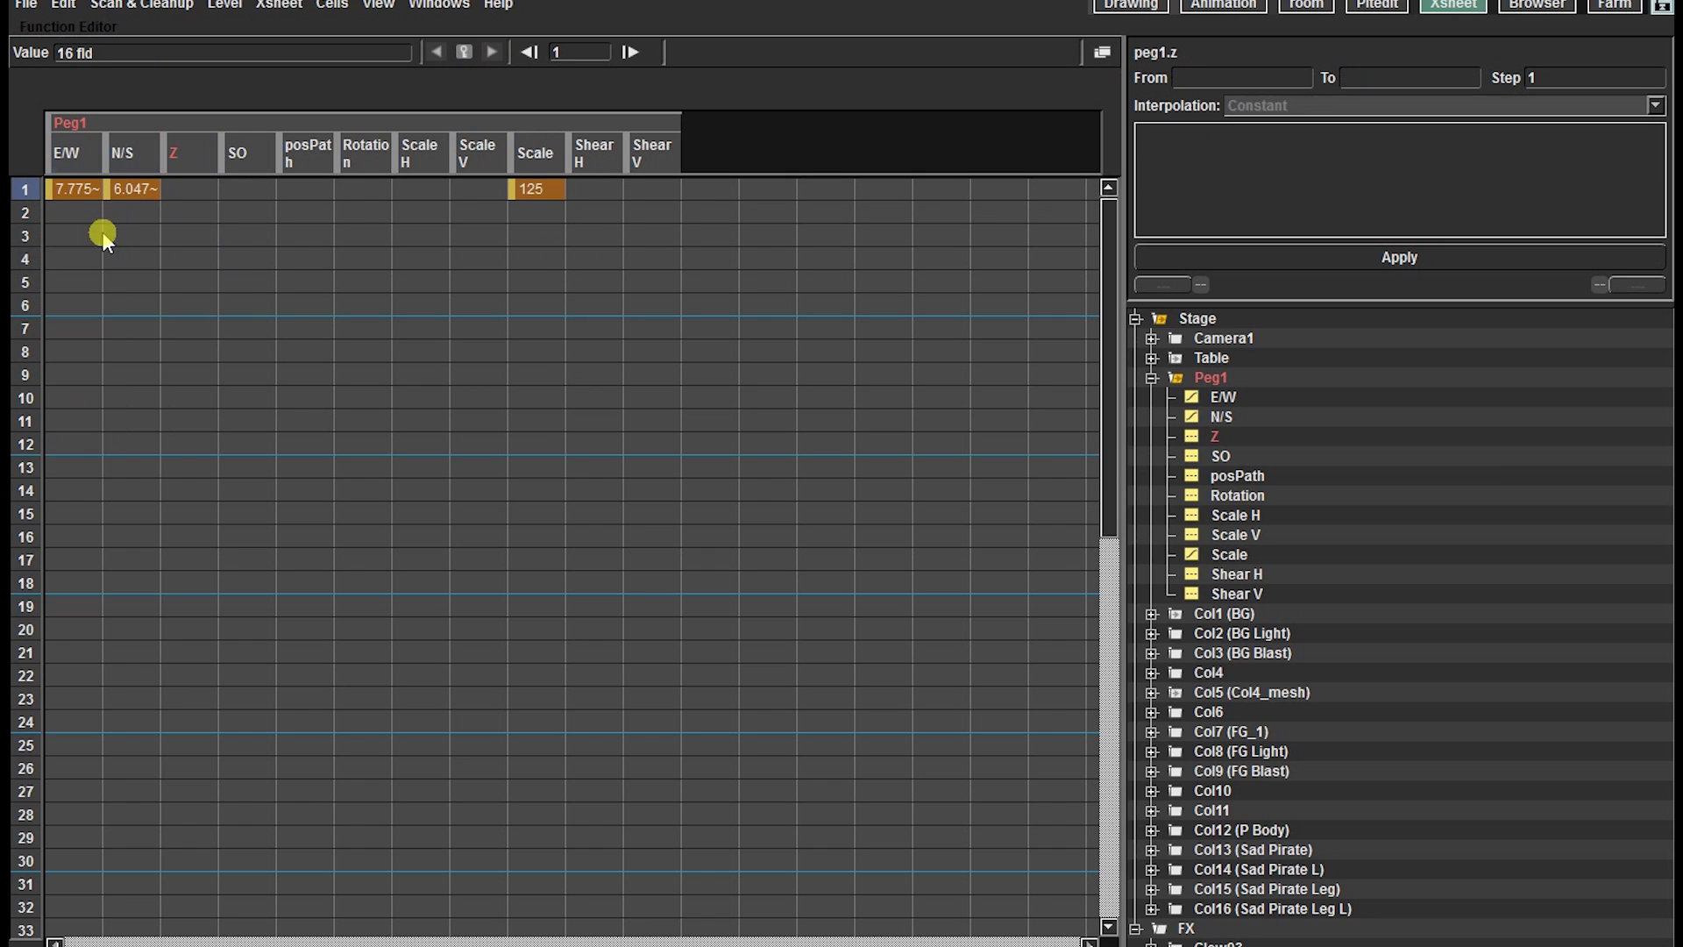
{"action": "left_click", "coordinate": [88, 192]}
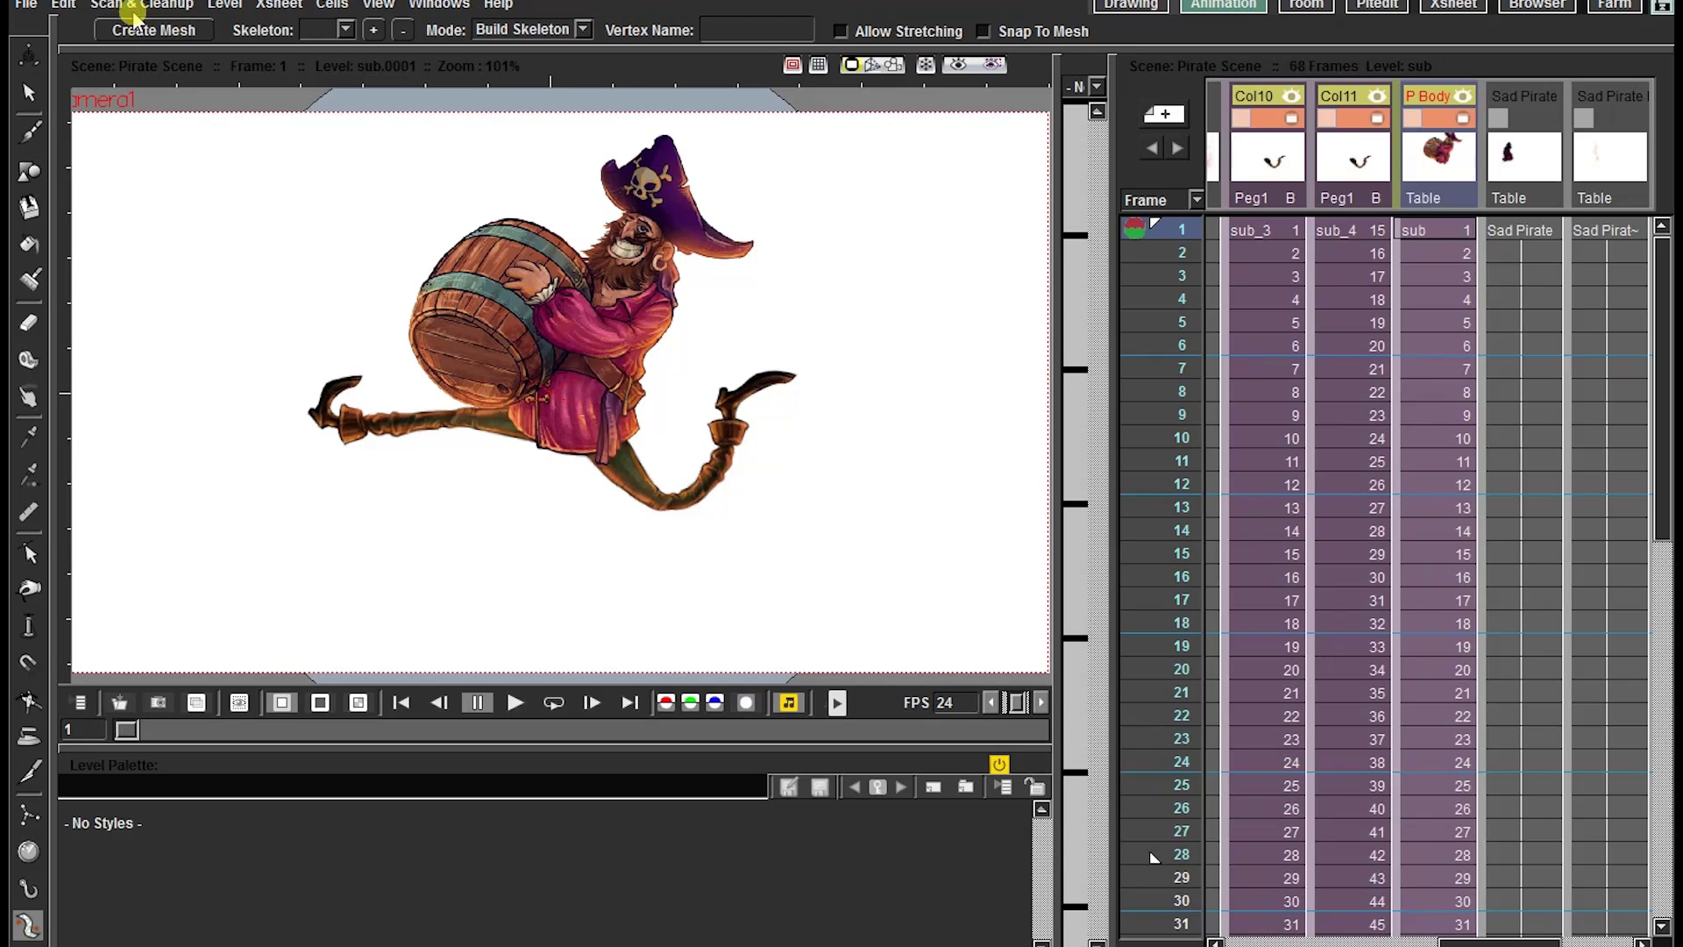
Step: Create a 5.08 mm mesh for the pirate's body and build a skeleton from the hip to the chest, head and barrel
{"action": "left_click", "coordinate": [153, 30]}
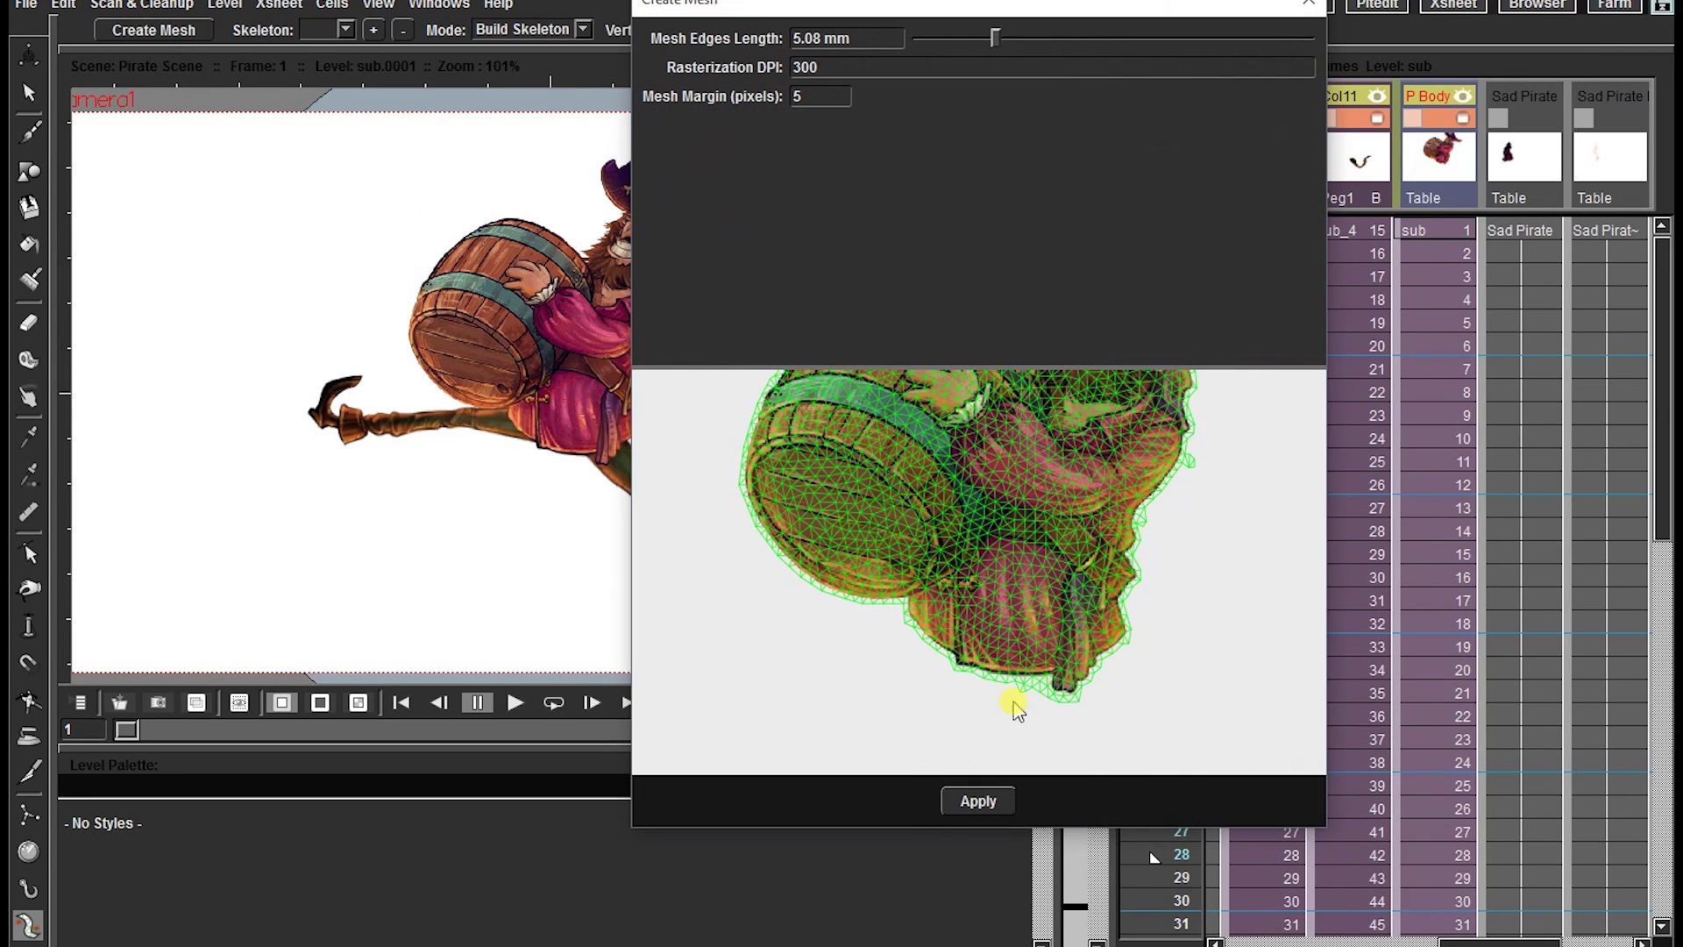
{"action": "left_click", "coordinate": [994, 803]}
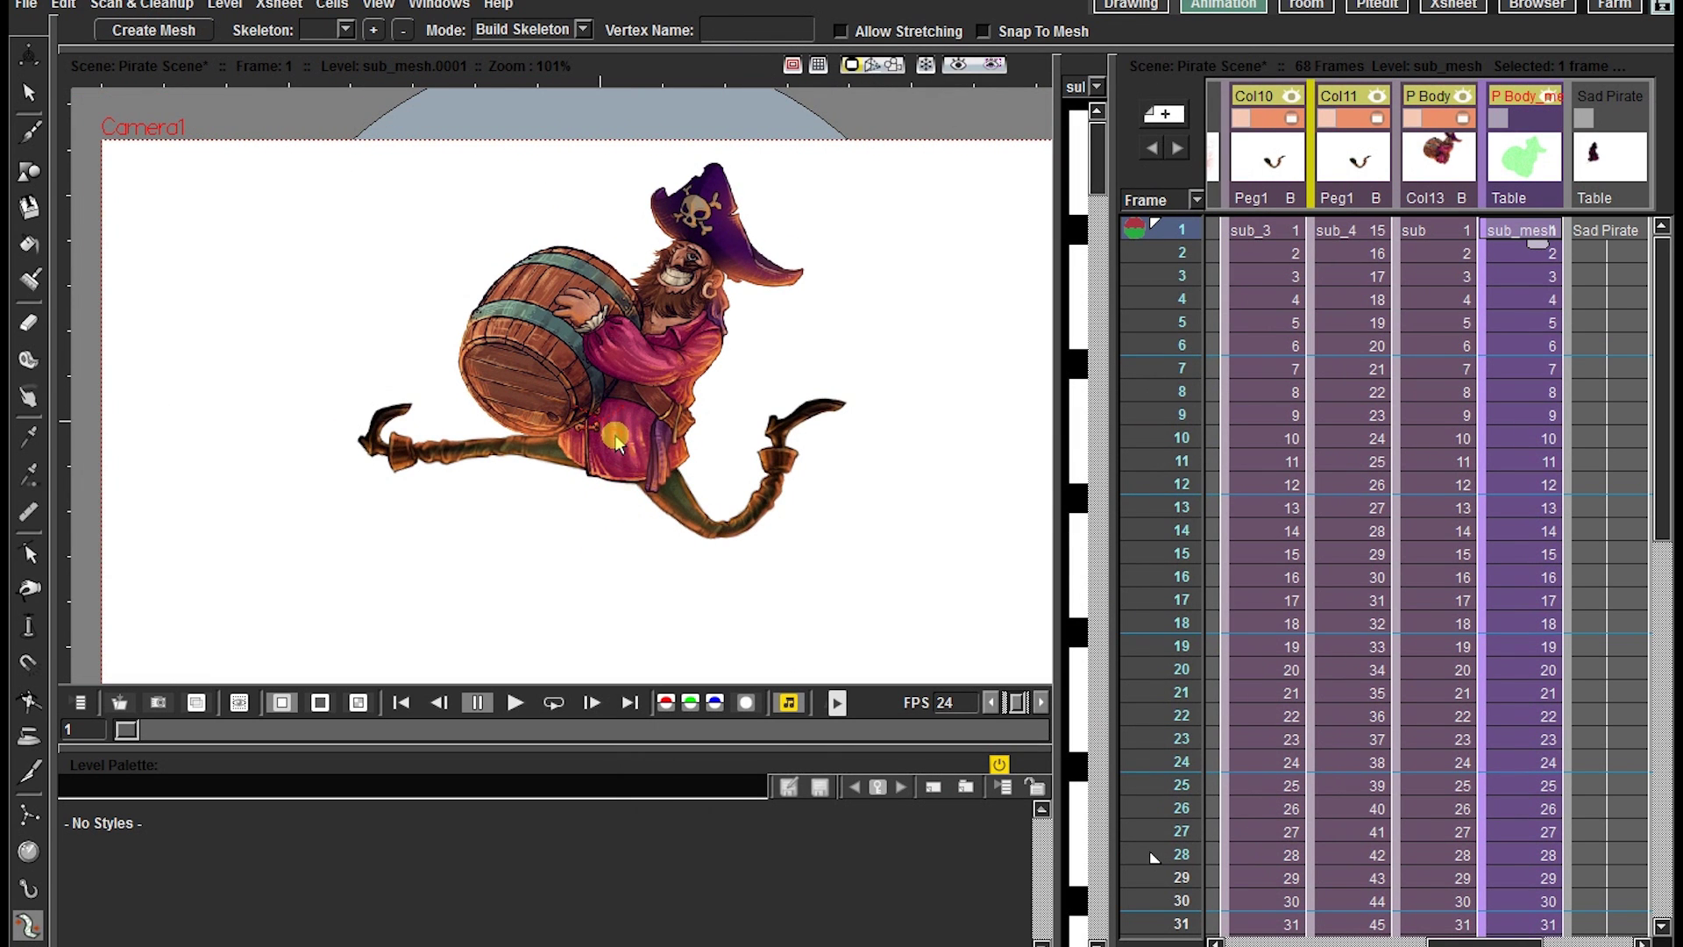
{"action": "left_click", "coordinate": [616, 430]}
{"action": "left_click", "coordinate": [656, 338]}
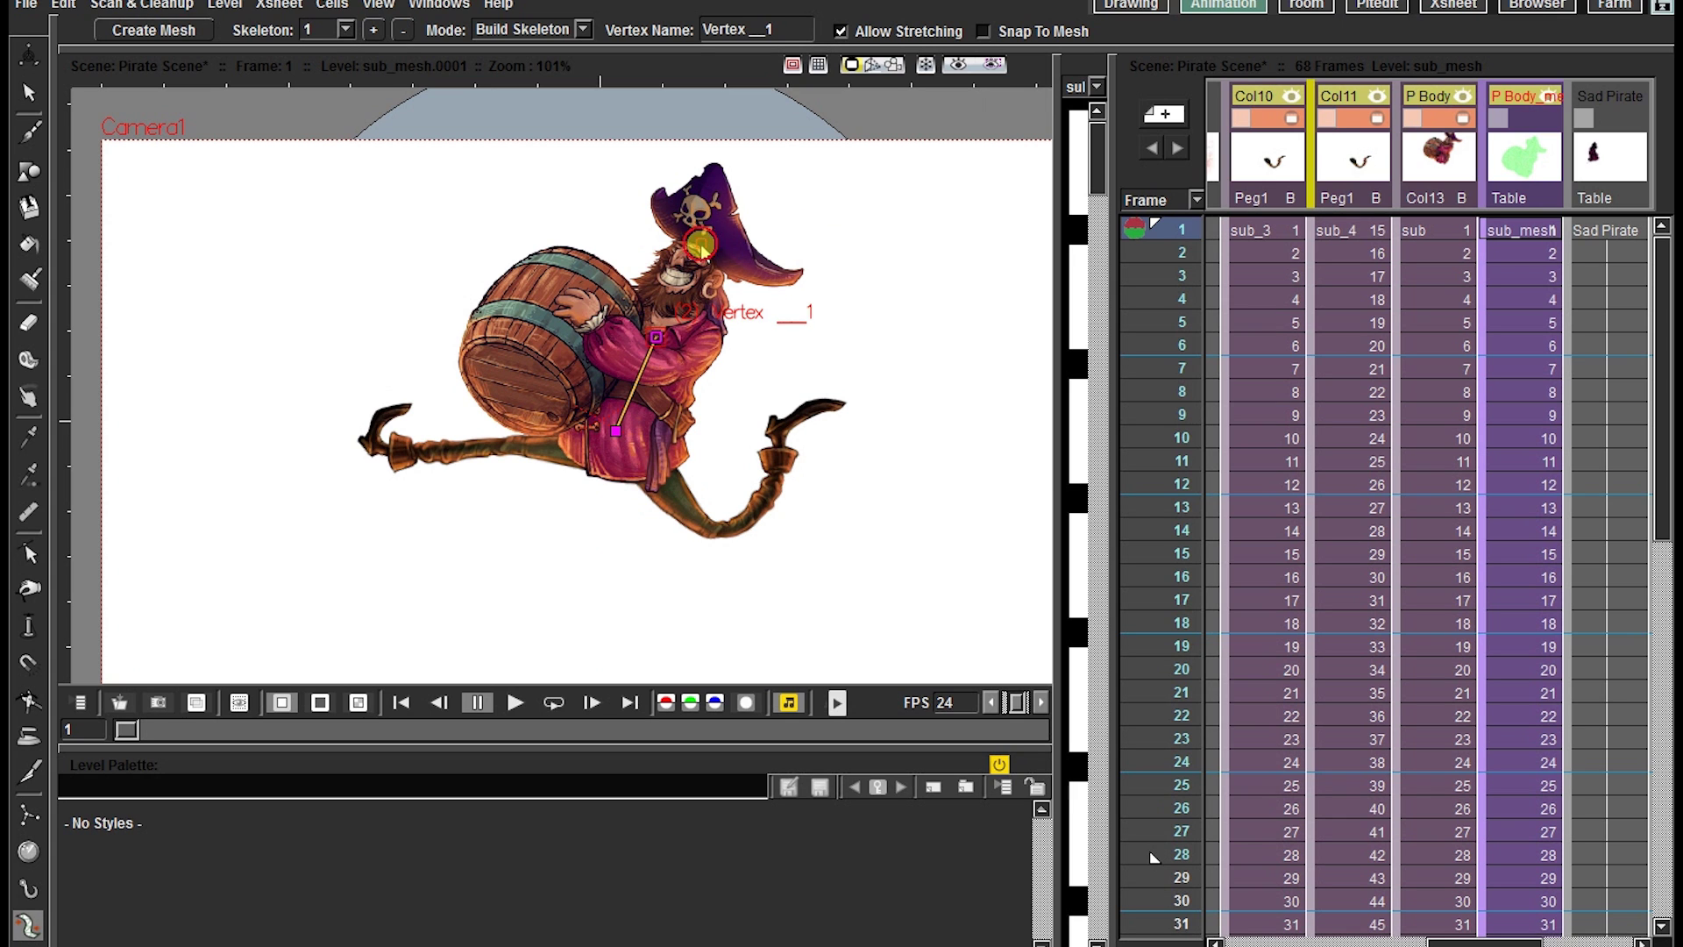
{"action": "left_click", "coordinate": [701, 244]}
{"action": "left_click", "coordinate": [659, 336]}
{"action": "left_click", "coordinate": [562, 278]}
{"action": "left_click", "coordinate": [616, 429]}
{"action": "left_click", "coordinate": [506, 360]}
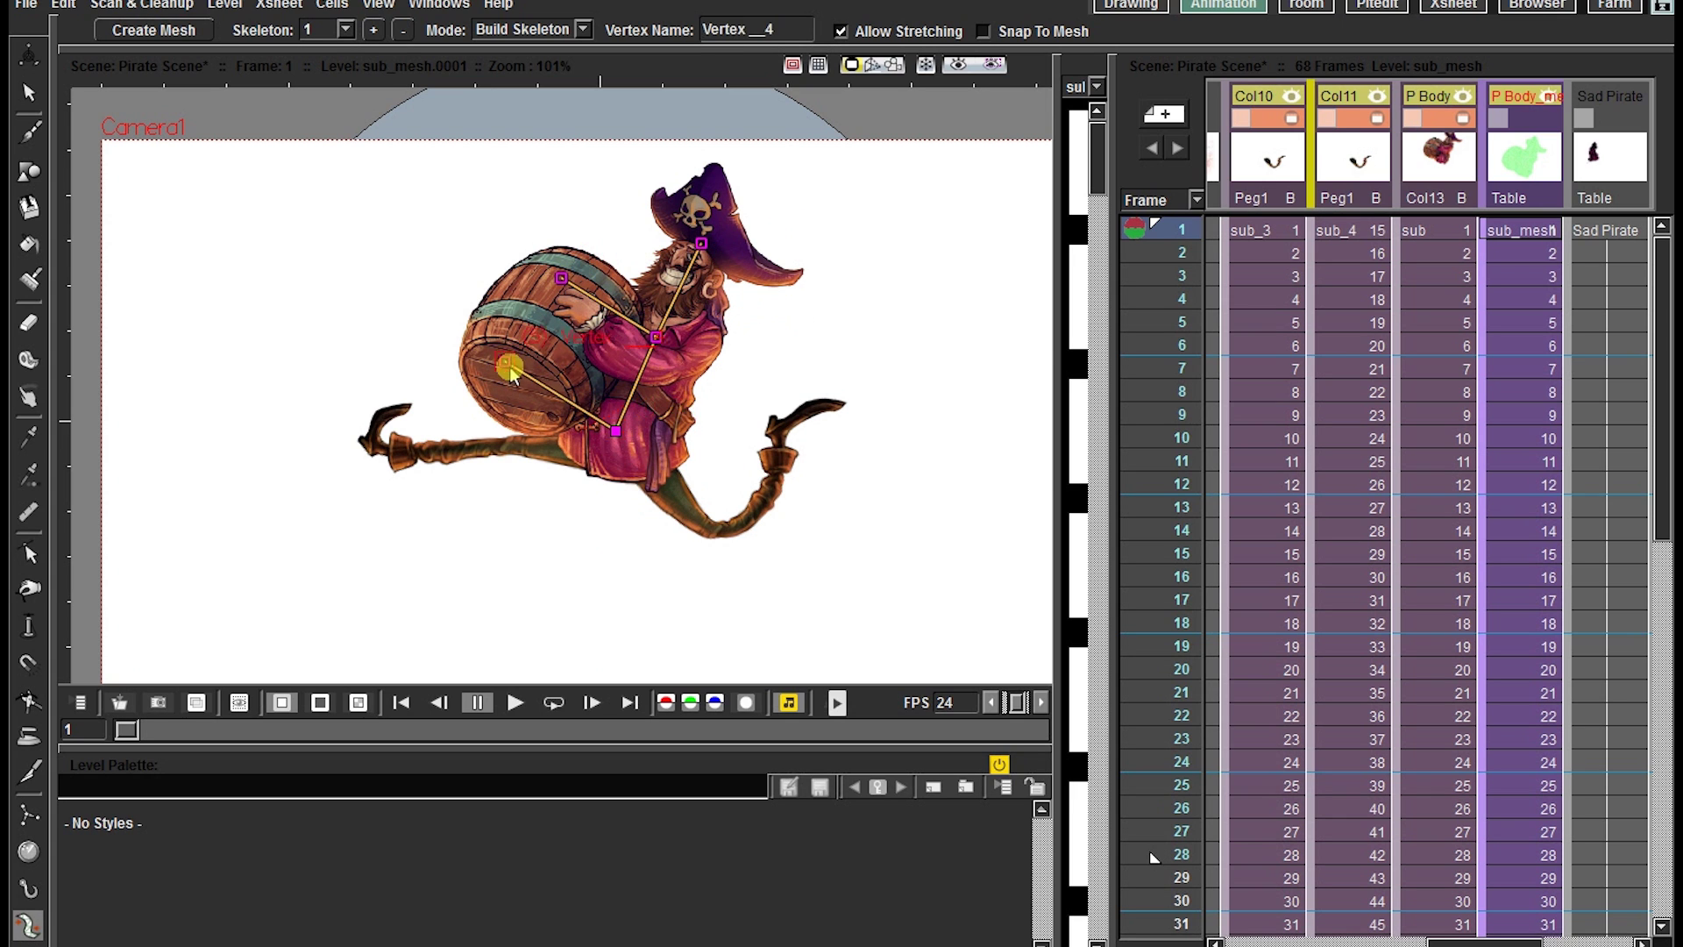
Step: Test the body skeleton in Animate mode by moving its head, chest and barrel vertices, undoing the test moves
{"action": "left_click_drag", "start_coordinate": [701, 243], "coordinate": [706, 247]}
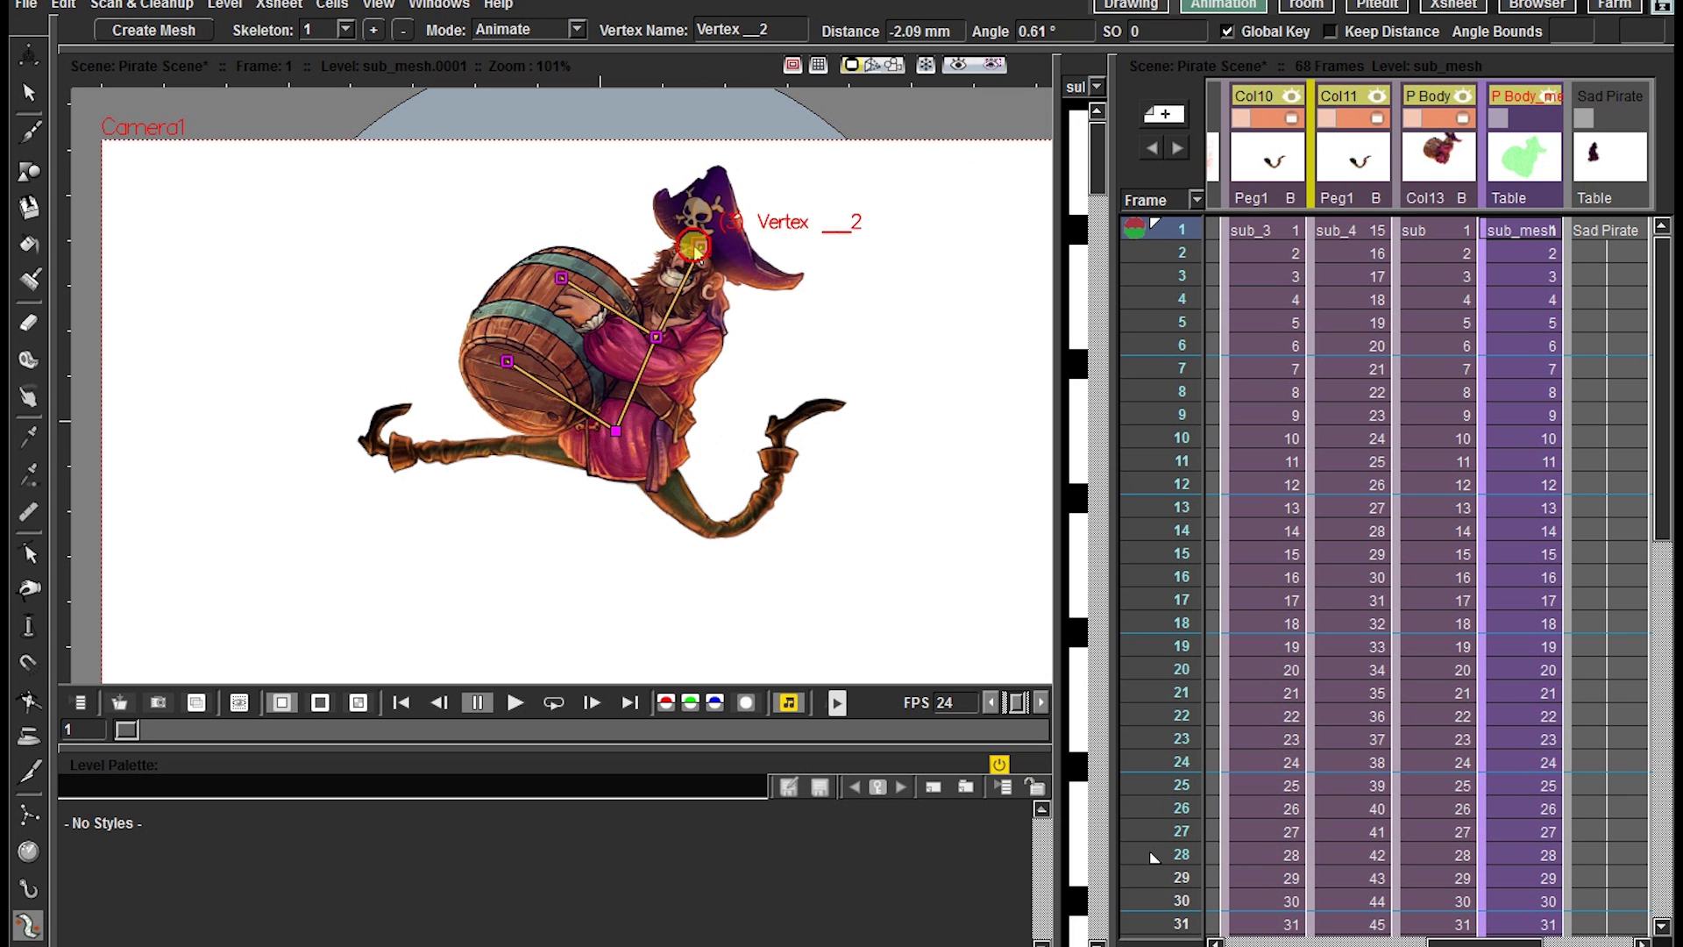
{"action": "key", "text": "ctrl+z"}
{"action": "left_click_drag", "start_coordinate": [656, 336], "coordinate": [652, 330]}
{"action": "key", "text": "ctrl+z"}
{"action": "left_click_drag", "start_coordinate": [507, 362], "coordinate": [513, 346]}
{"action": "key", "text": "ctrl+z"}
{"action": "left_click_drag", "start_coordinate": [561, 278], "coordinate": [556, 288]}
{"action": "key", "text": "ctrl+z"}
{"action": "left_click_drag", "start_coordinate": [701, 244], "coordinate": [679, 324]}
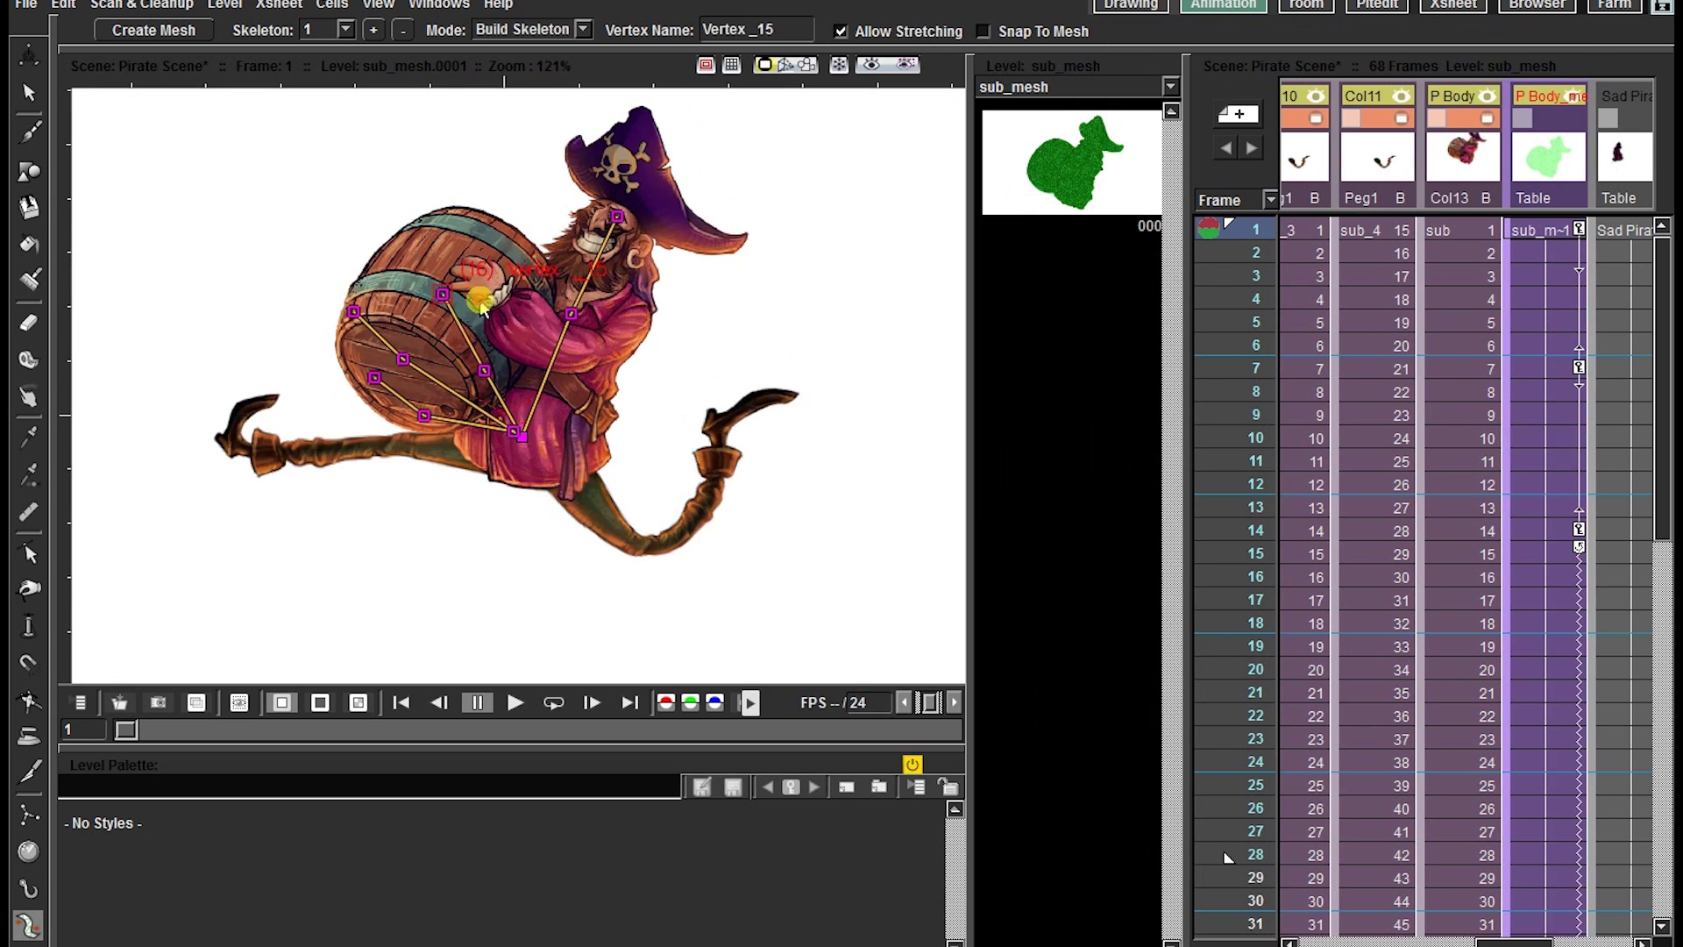
Step: Reposition the skeleton vertices around the lower barrel and the pirate's arm in Build Skeleton mode
{"action": "left_click_drag", "start_coordinate": [480, 302], "coordinate": [490, 372]}
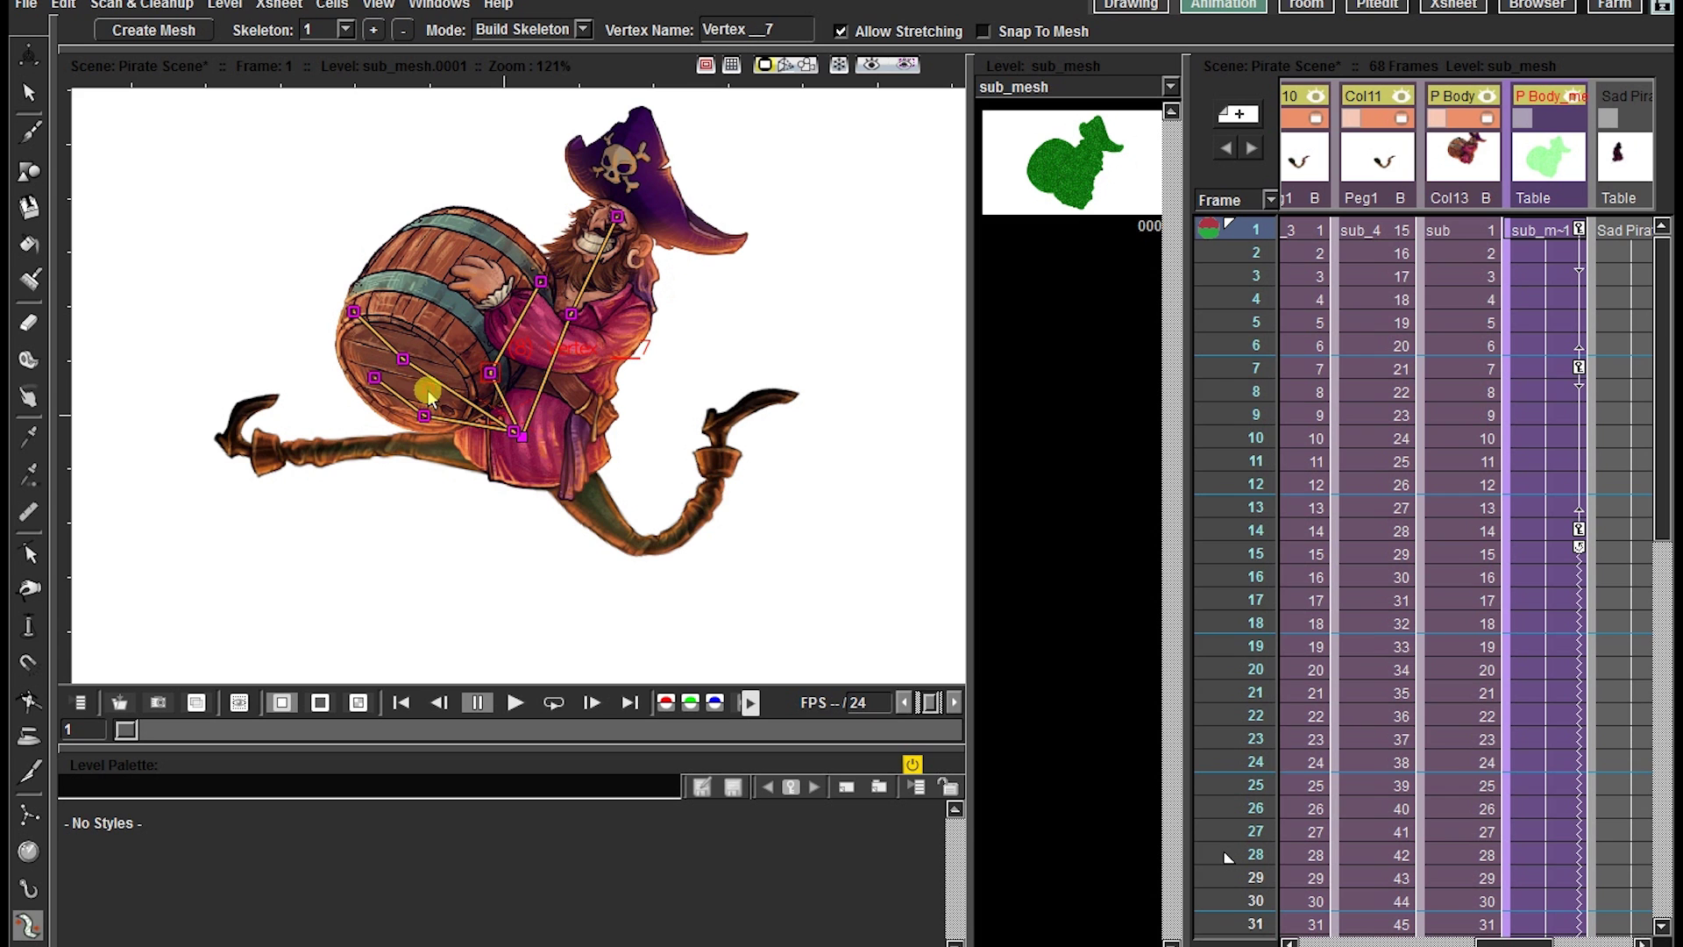
{"action": "left_click_drag", "start_coordinate": [423, 416], "coordinate": [423, 421]}
{"action": "left_click_drag", "start_coordinate": [403, 359], "coordinate": [416, 361]}
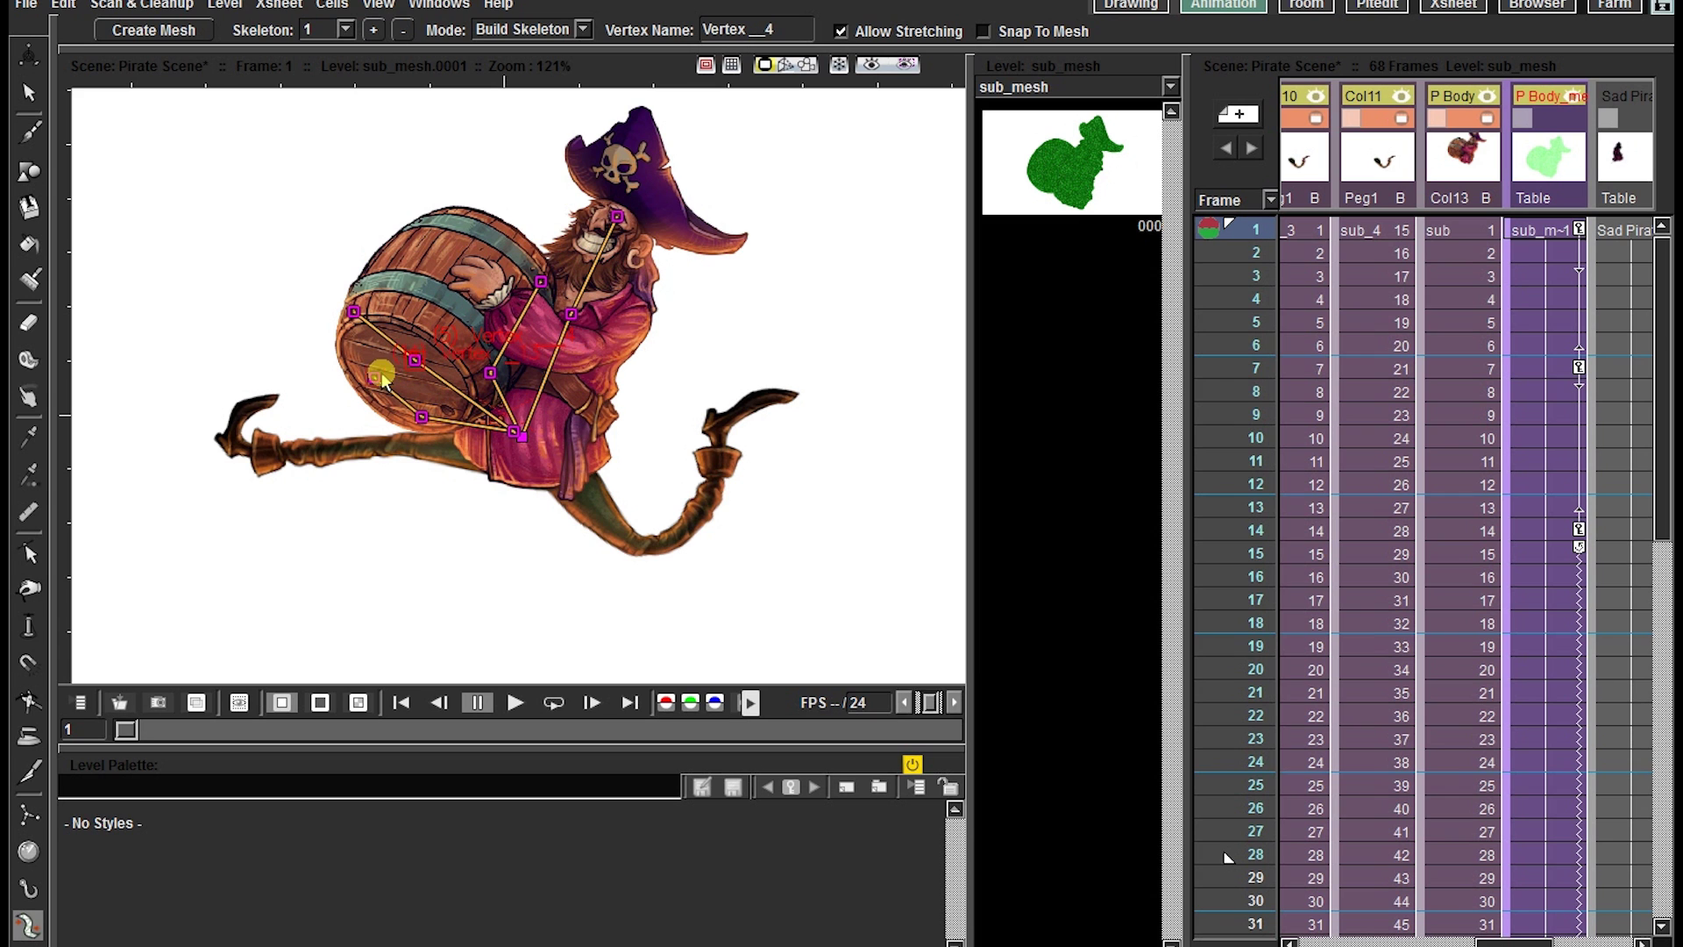
Step: Extend the skeleton over the barrel's upper edge and centre, save the scene and fine-tune the upper barrel vertices
{"action": "left_click", "coordinate": [540, 278]}
{"action": "left_click", "coordinate": [460, 217]}
{"action": "left_click", "coordinate": [395, 247]}
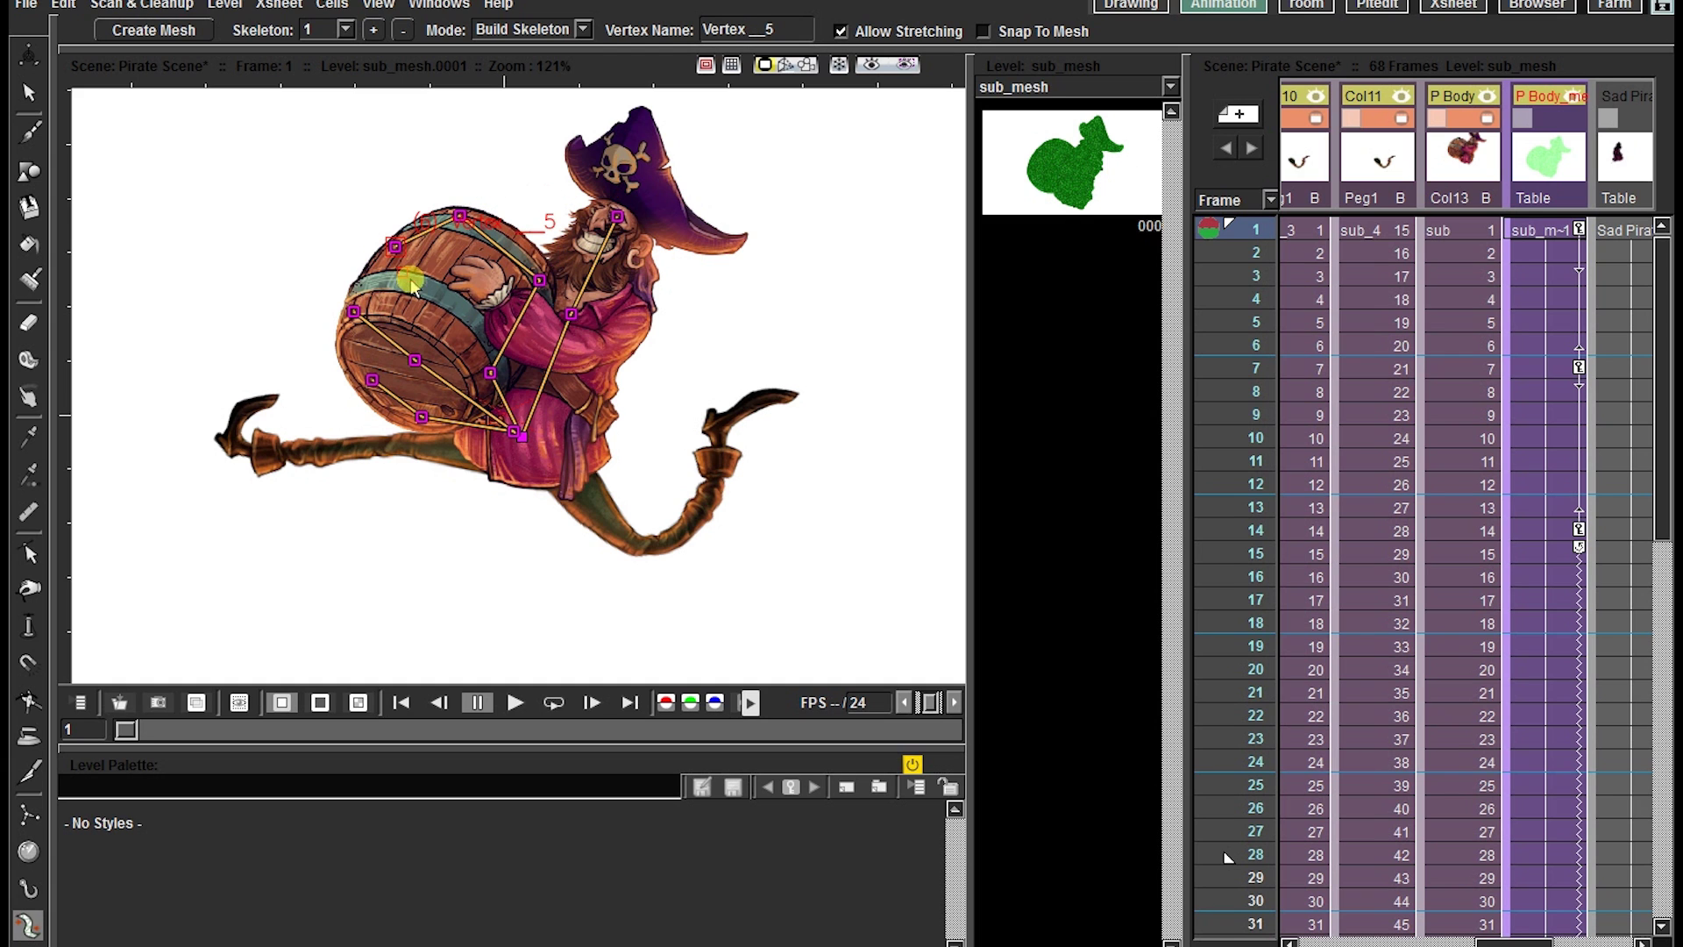
{"action": "left_click", "coordinate": [453, 297]}
{"action": "key", "text": "ctrl+s"}
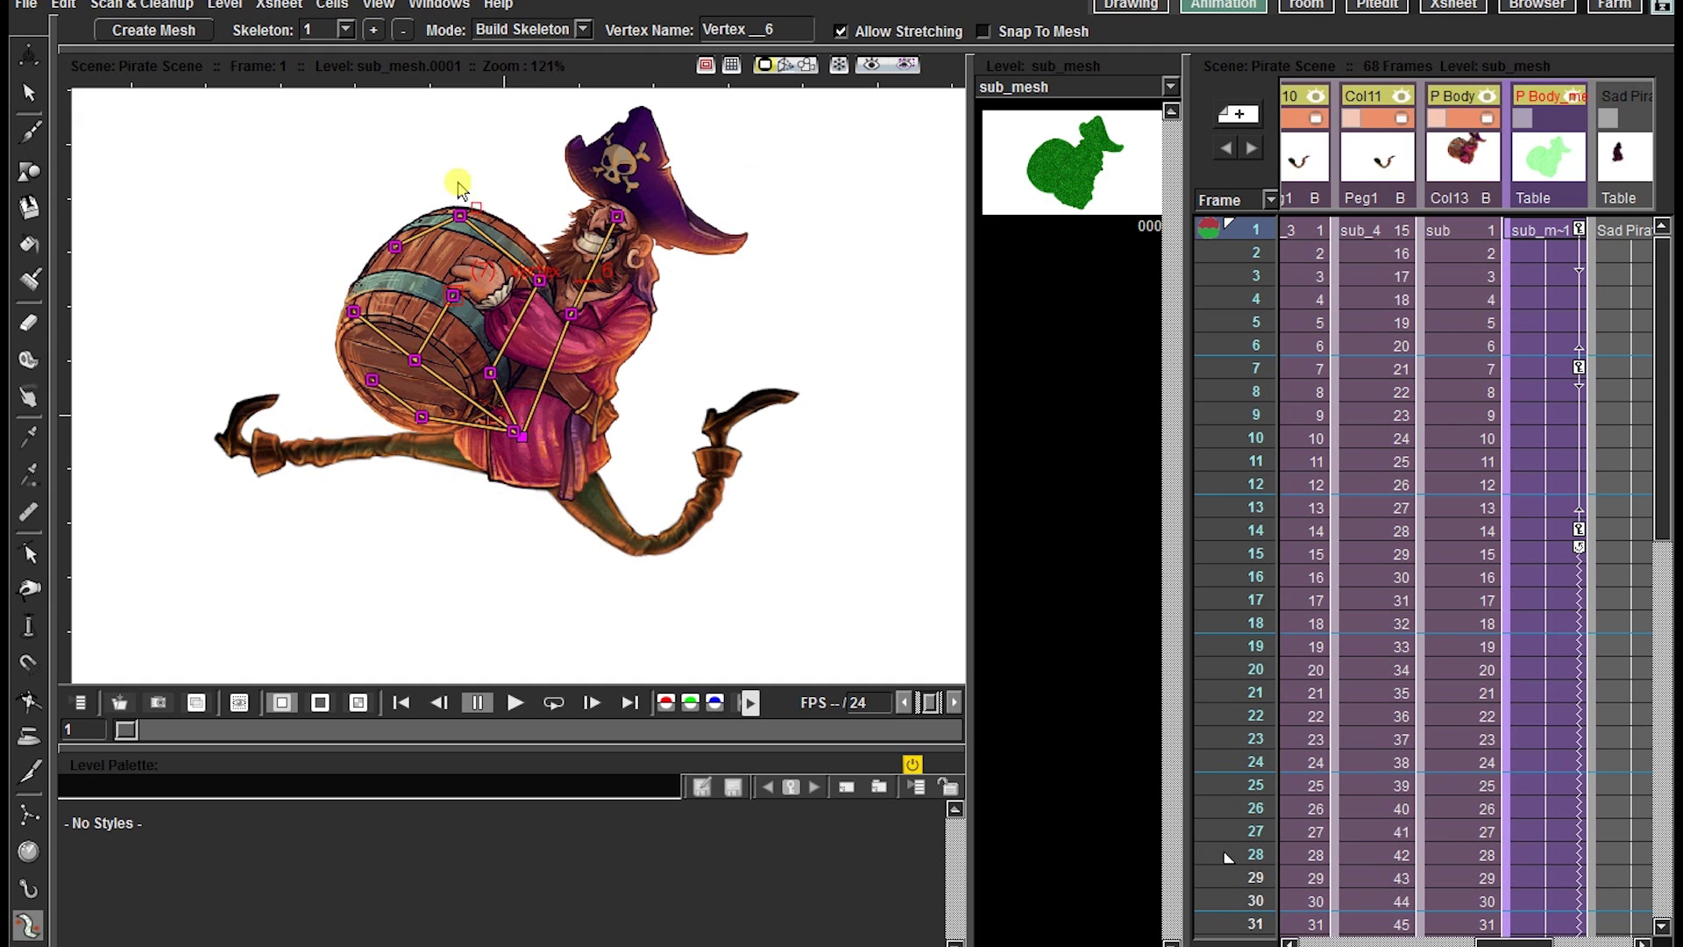
{"action": "left_click_drag", "start_coordinate": [541, 281], "coordinate": [542, 278]}
{"action": "left_click_drag", "start_coordinate": [460, 217], "coordinate": [459, 221]}
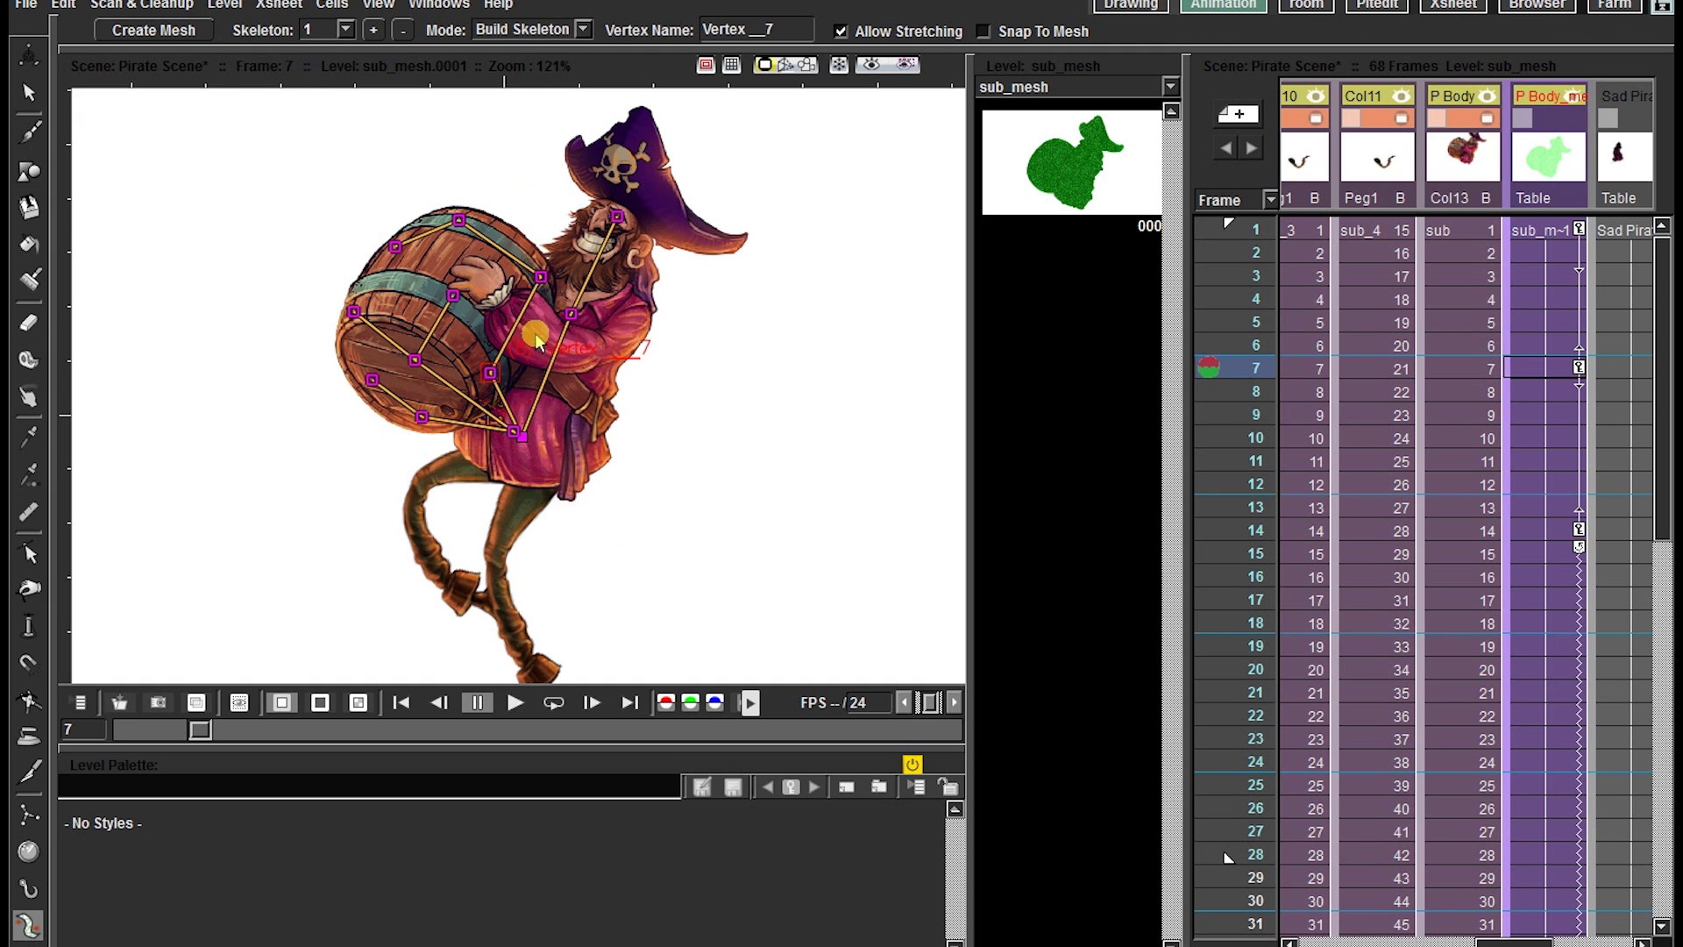
{"action": "left_click", "coordinate": [535, 333]}
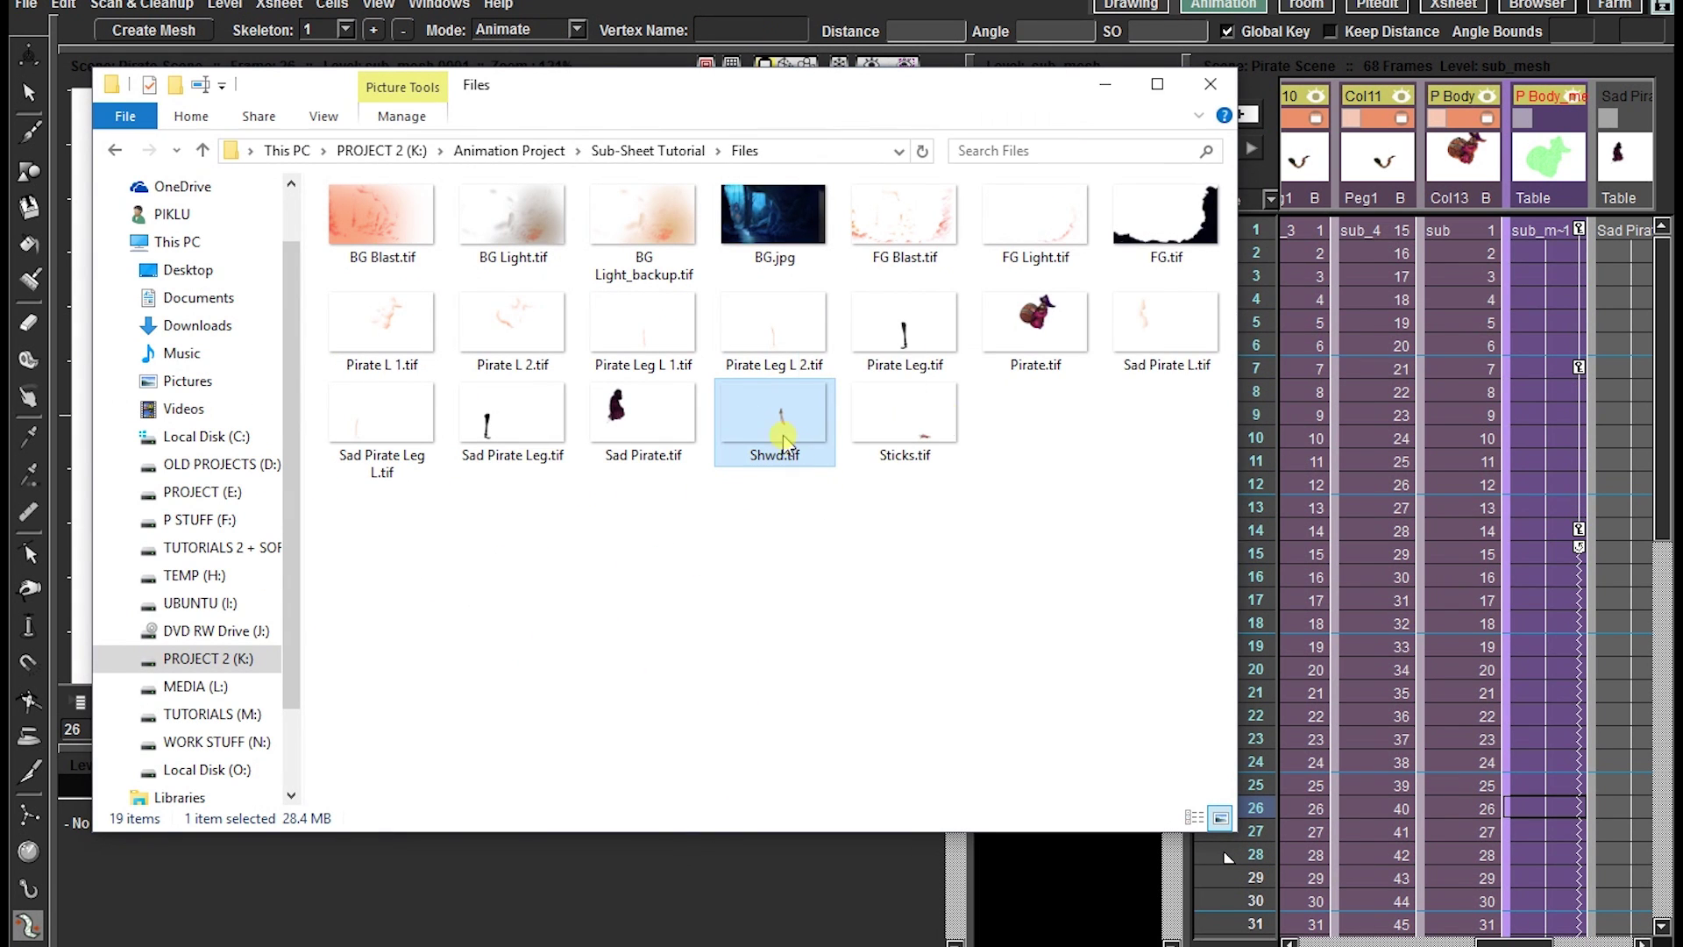
Step: Import Shwd.tif from the Files folder in File Explorer into the xsheet beside the Sad Pirate column
{"action": "left_click_drag", "start_coordinate": [783, 443], "coordinate": [1591, 244]}
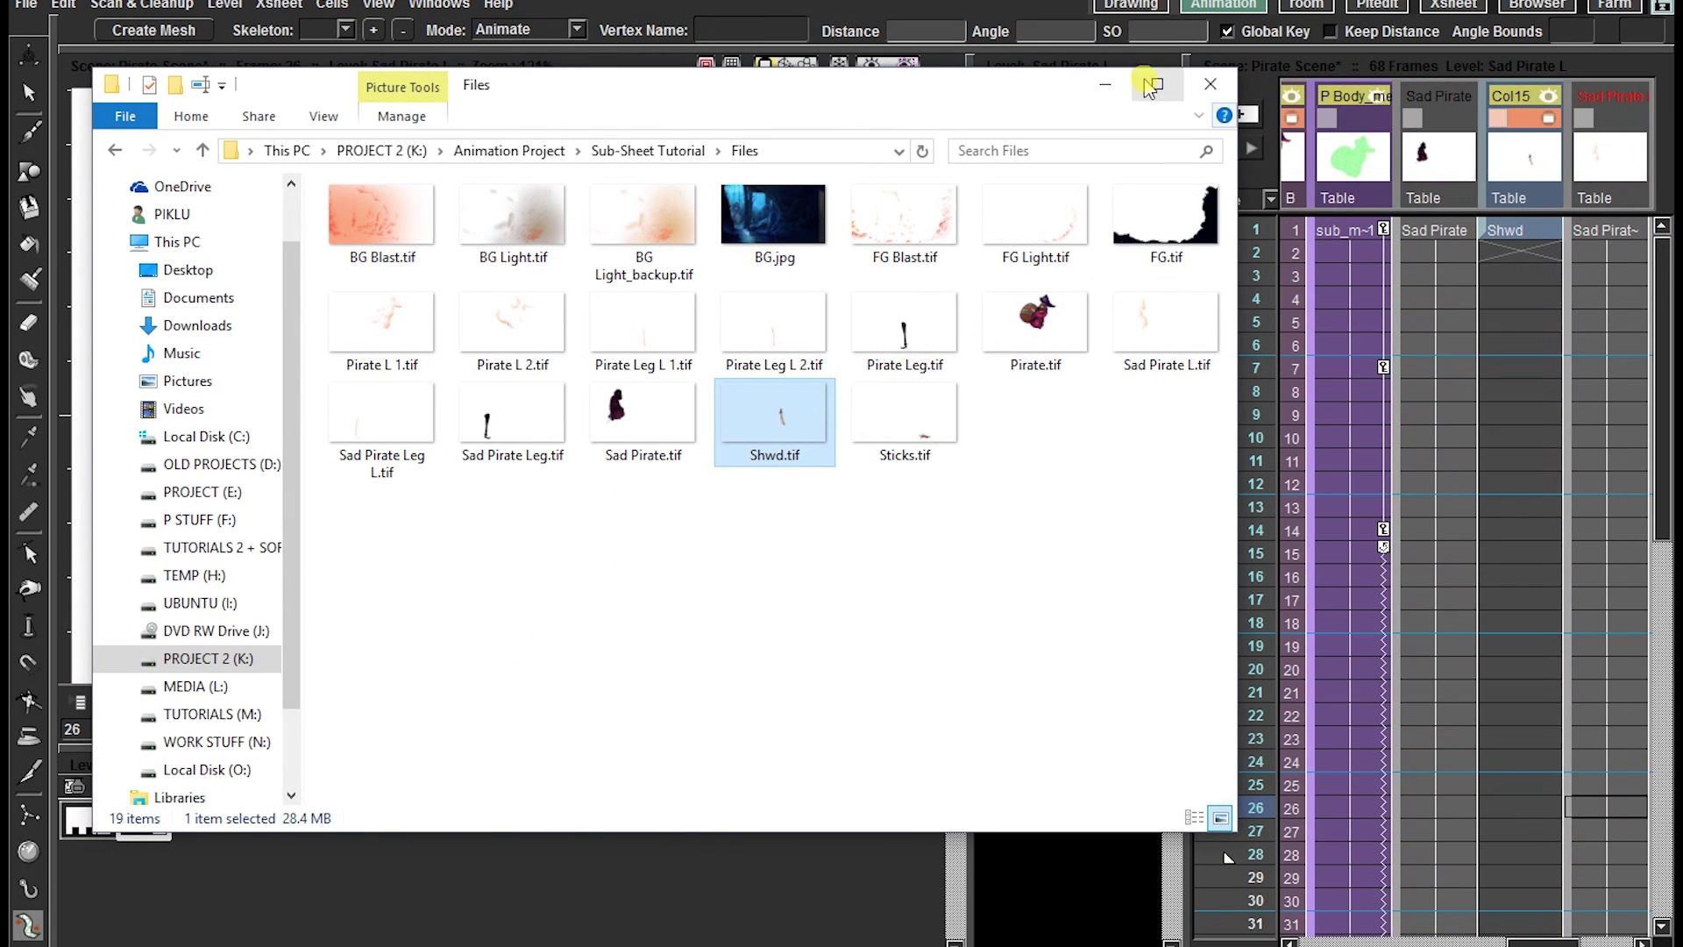
Step: Return to OpenToonz and move the Shwd column directly between the body mesh and Sad Pirate columns
{"action": "left_click", "coordinate": [1106, 84]}
{"action": "left_click_drag", "start_coordinate": [1483, 170], "coordinate": [1462, 729]}
{"action": "left_click", "coordinate": [1417, 230]}
{"action": "scroll", "coordinate": [1462, 718], "scroll_direction": "up", "scroll_amount": 12}
{"action": "left_click", "coordinate": [1439, 230]}
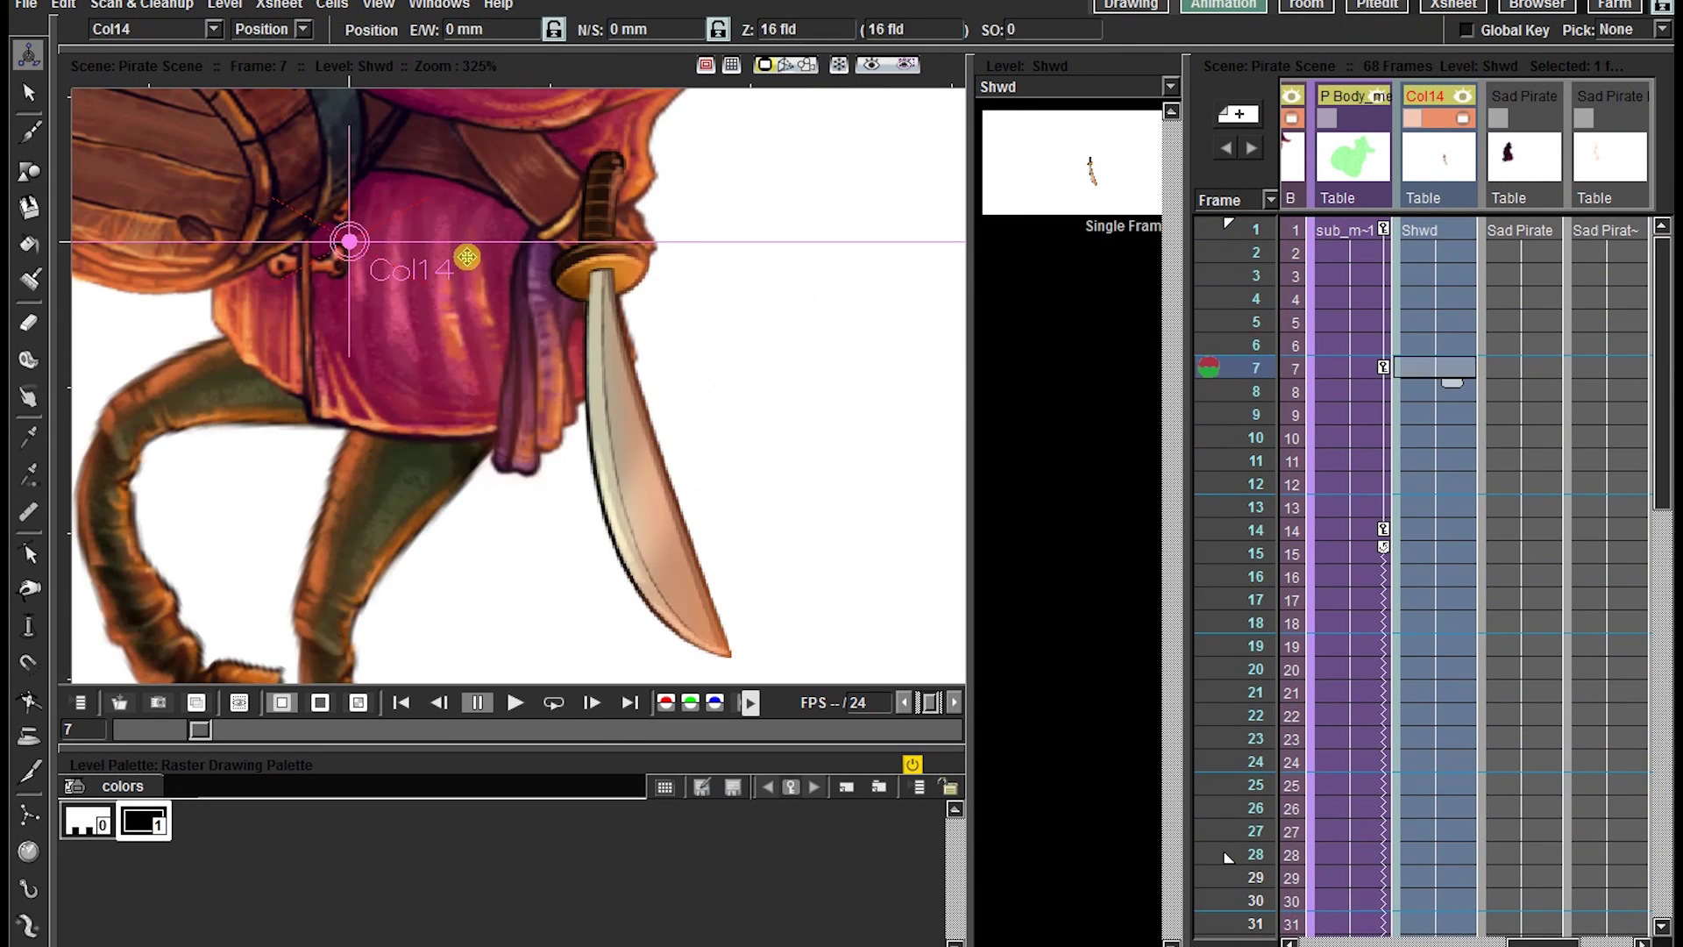
Step: Place the sword's pivot on its hilt and key its rotation to about 24.09° at frame 1
{"action": "left_click_drag", "start_coordinate": [349, 242], "coordinate": [602, 263]}
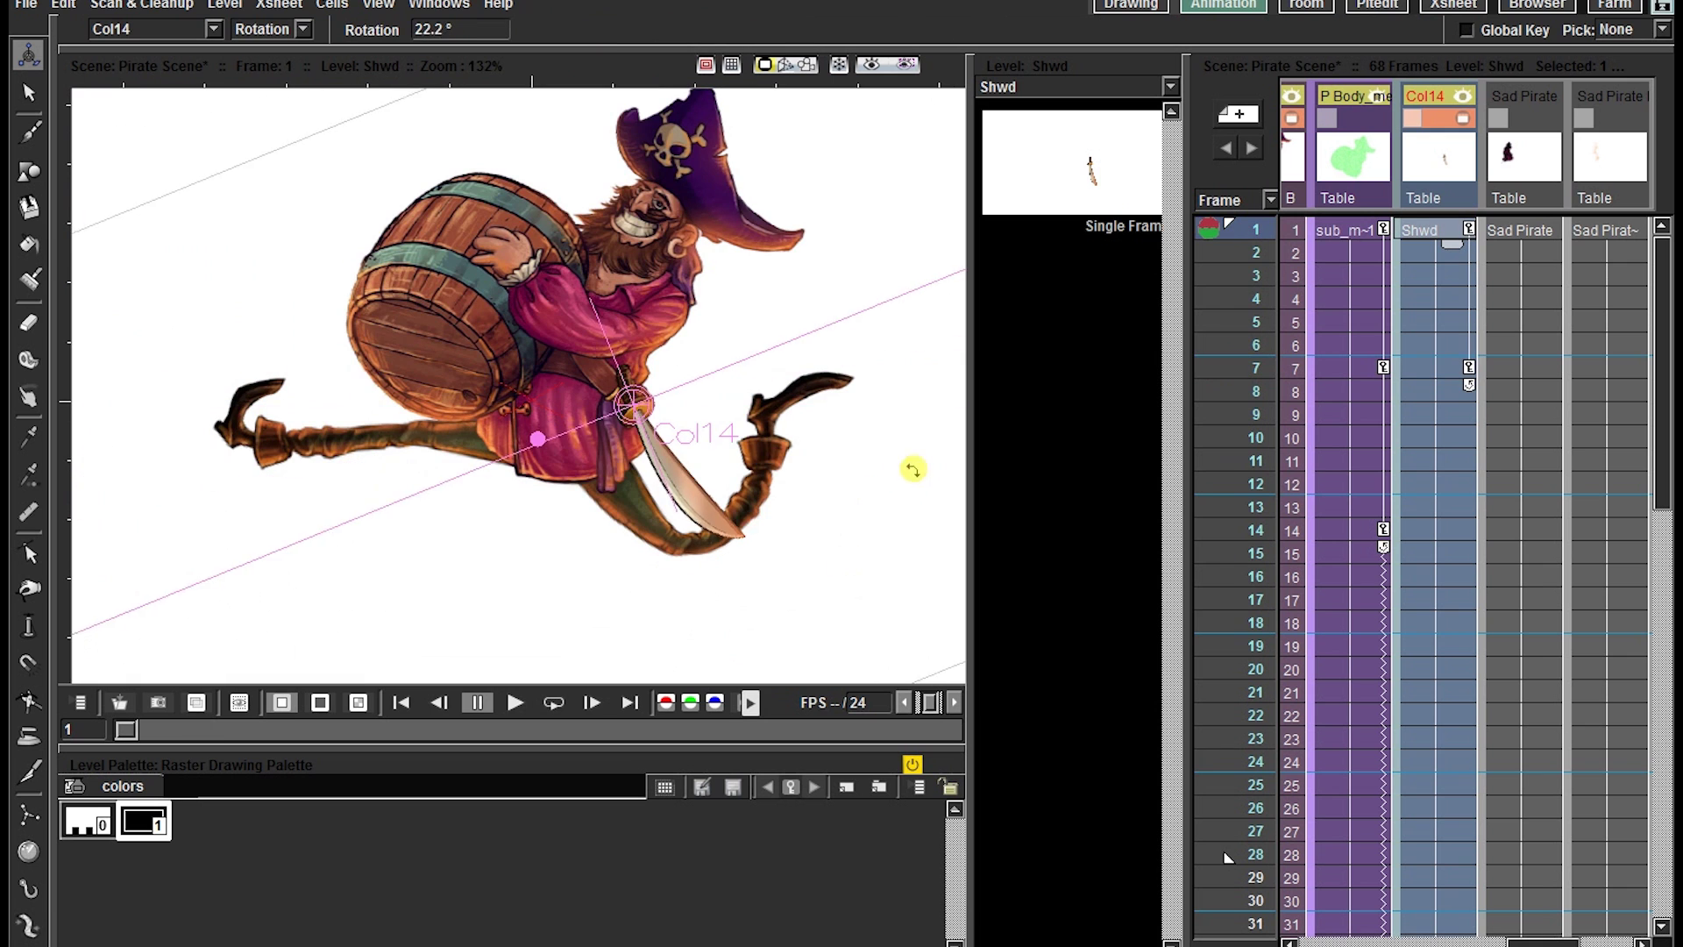
{"action": "left_click_drag", "start_coordinate": [909, 466], "coordinate": [921, 453]}
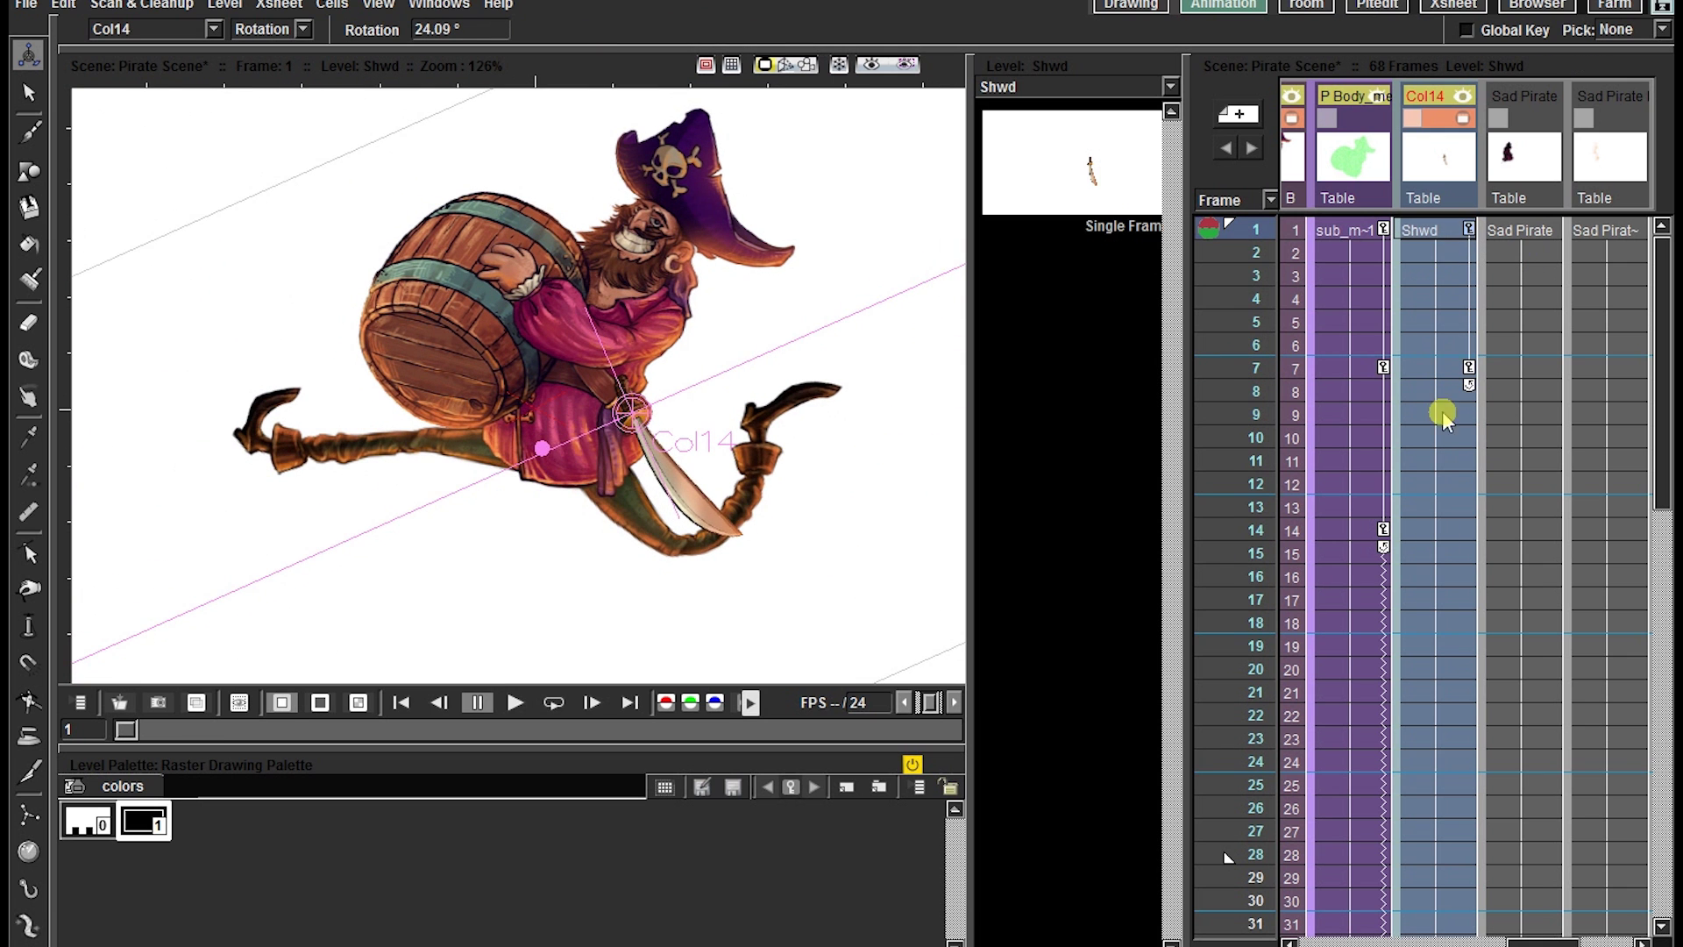
{"action": "left_click", "coordinate": [1426, 524]}
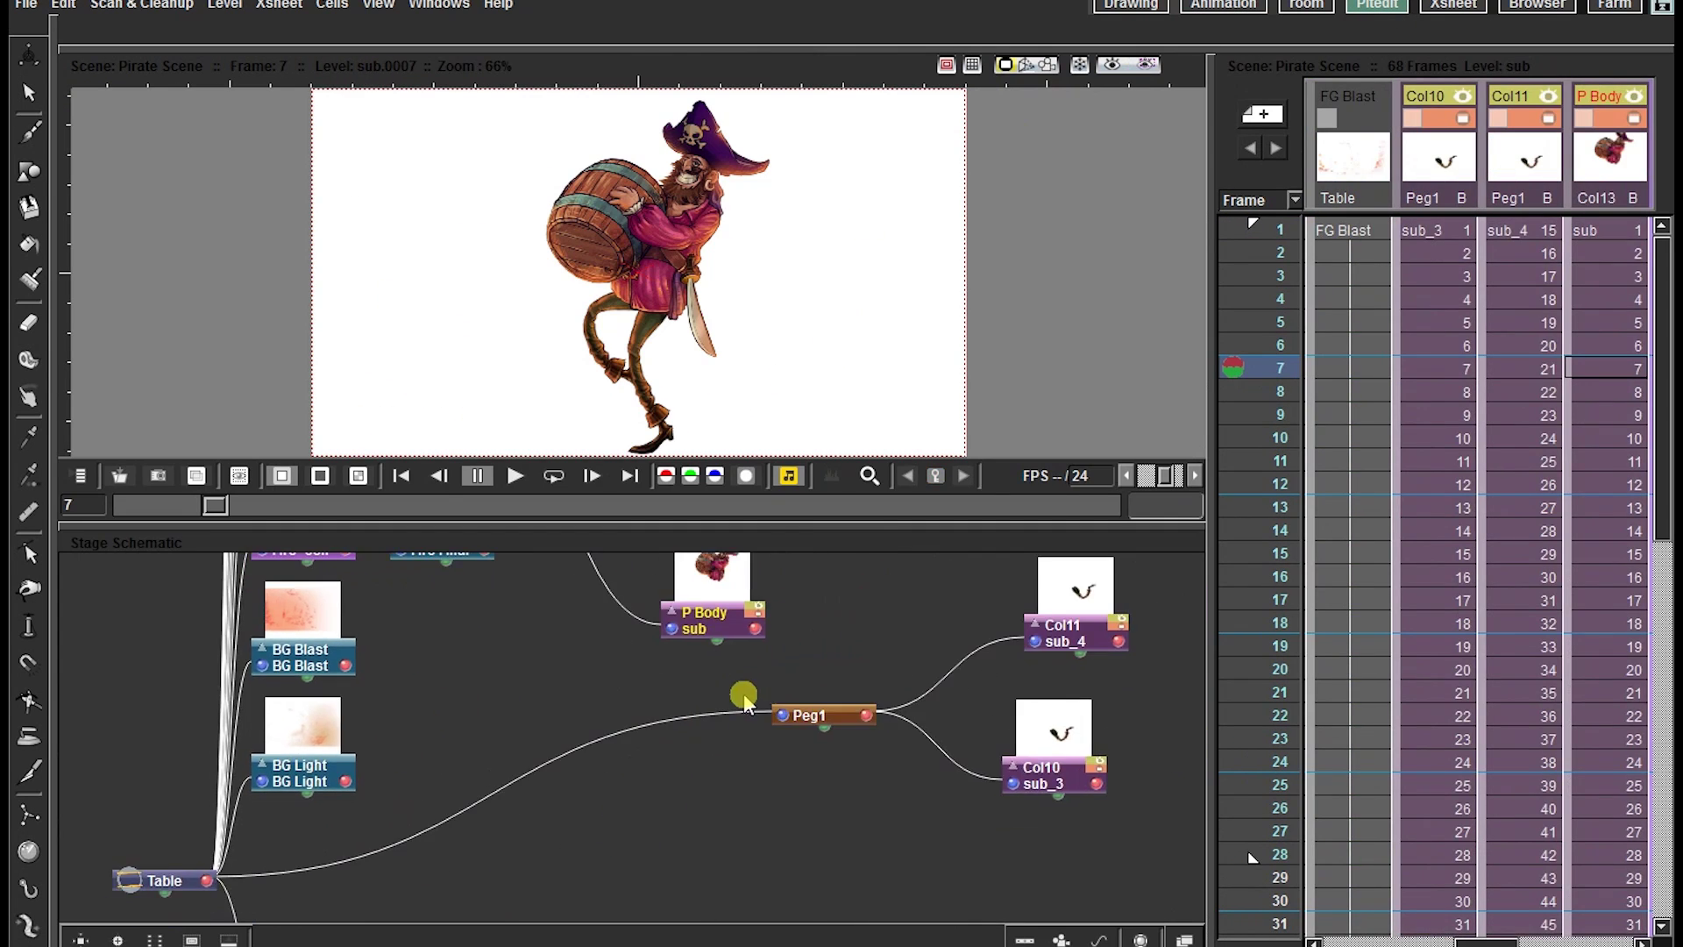
Step: Add a new peg to the stage schematic, naming the legs' peg 2 Legs and the new peg P Jump
{"action": "key", "text": "grave"}
{"action": "left_click", "coordinate": [1493, 940]}
{"action": "left_click_drag", "start_coordinate": [399, 598], "coordinate": [733, 413]}
{"action": "double_click", "coordinate": [907, 434]}
{"action": "type", "text": "2 Legs"}
{"action": "key", "text": "Return"}
{"action": "double_click", "coordinate": [713, 413]}
{"action": "type", "text": "B"}
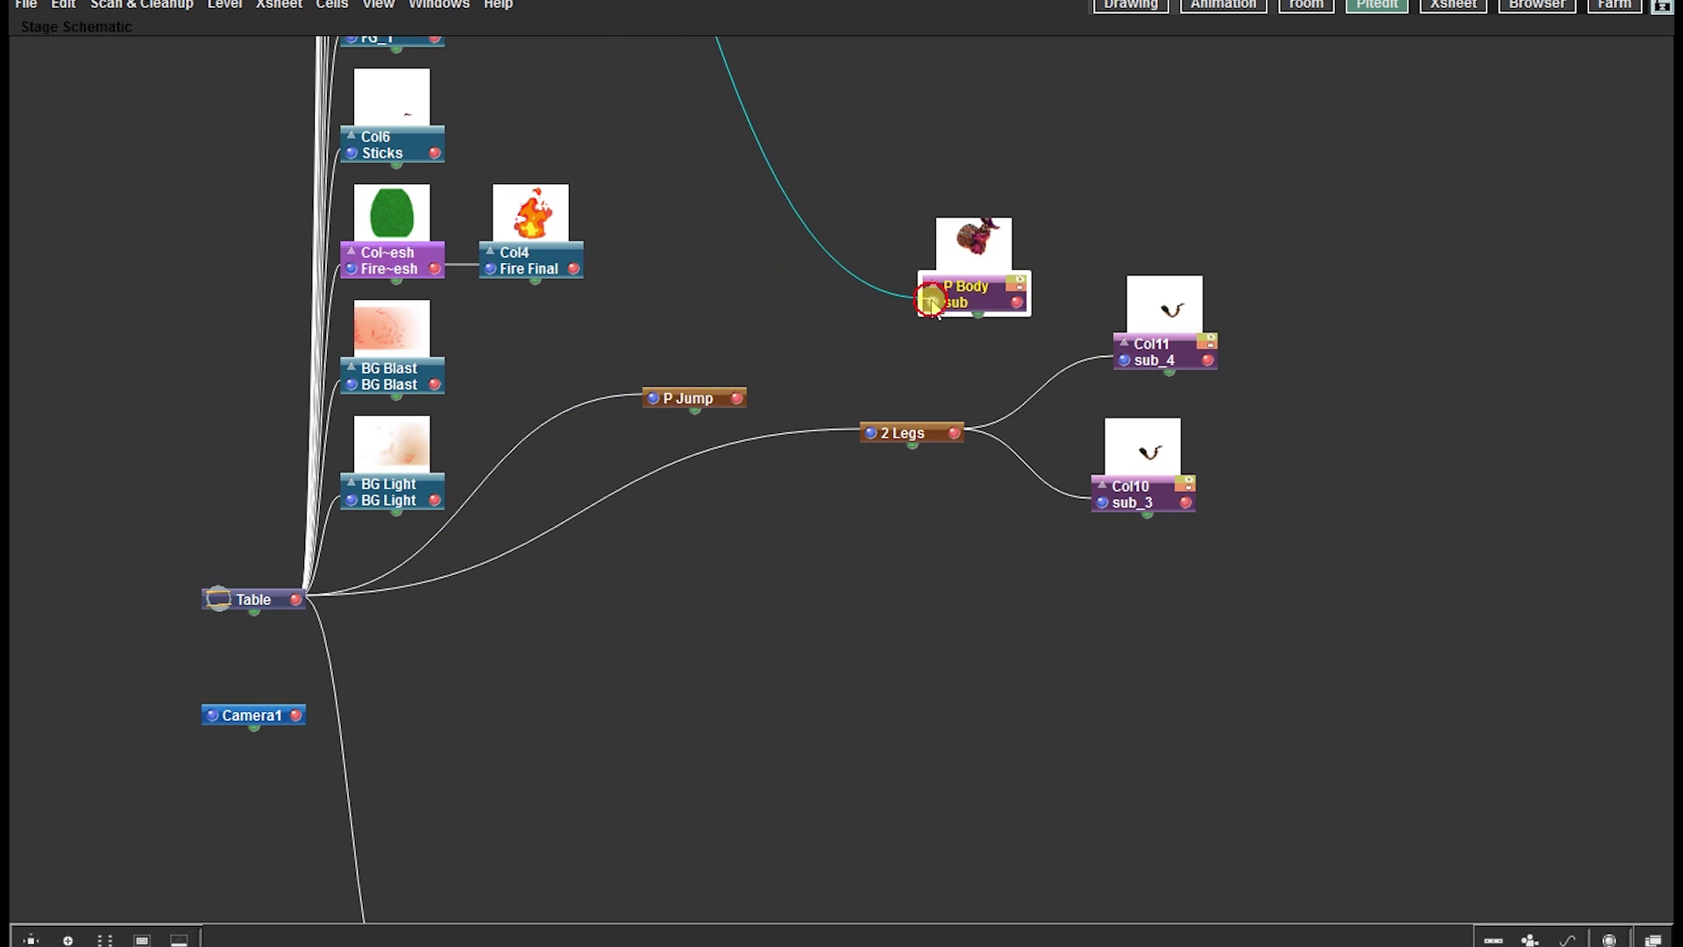
Step: Parent P Body and the 2 Legs peg to P Jump, and link the Shwd column to P Body
{"action": "left_click_drag", "start_coordinate": [933, 302], "coordinate": [737, 381]}
{"action": "left_click_drag", "start_coordinate": [869, 433], "coordinate": [743, 404]}
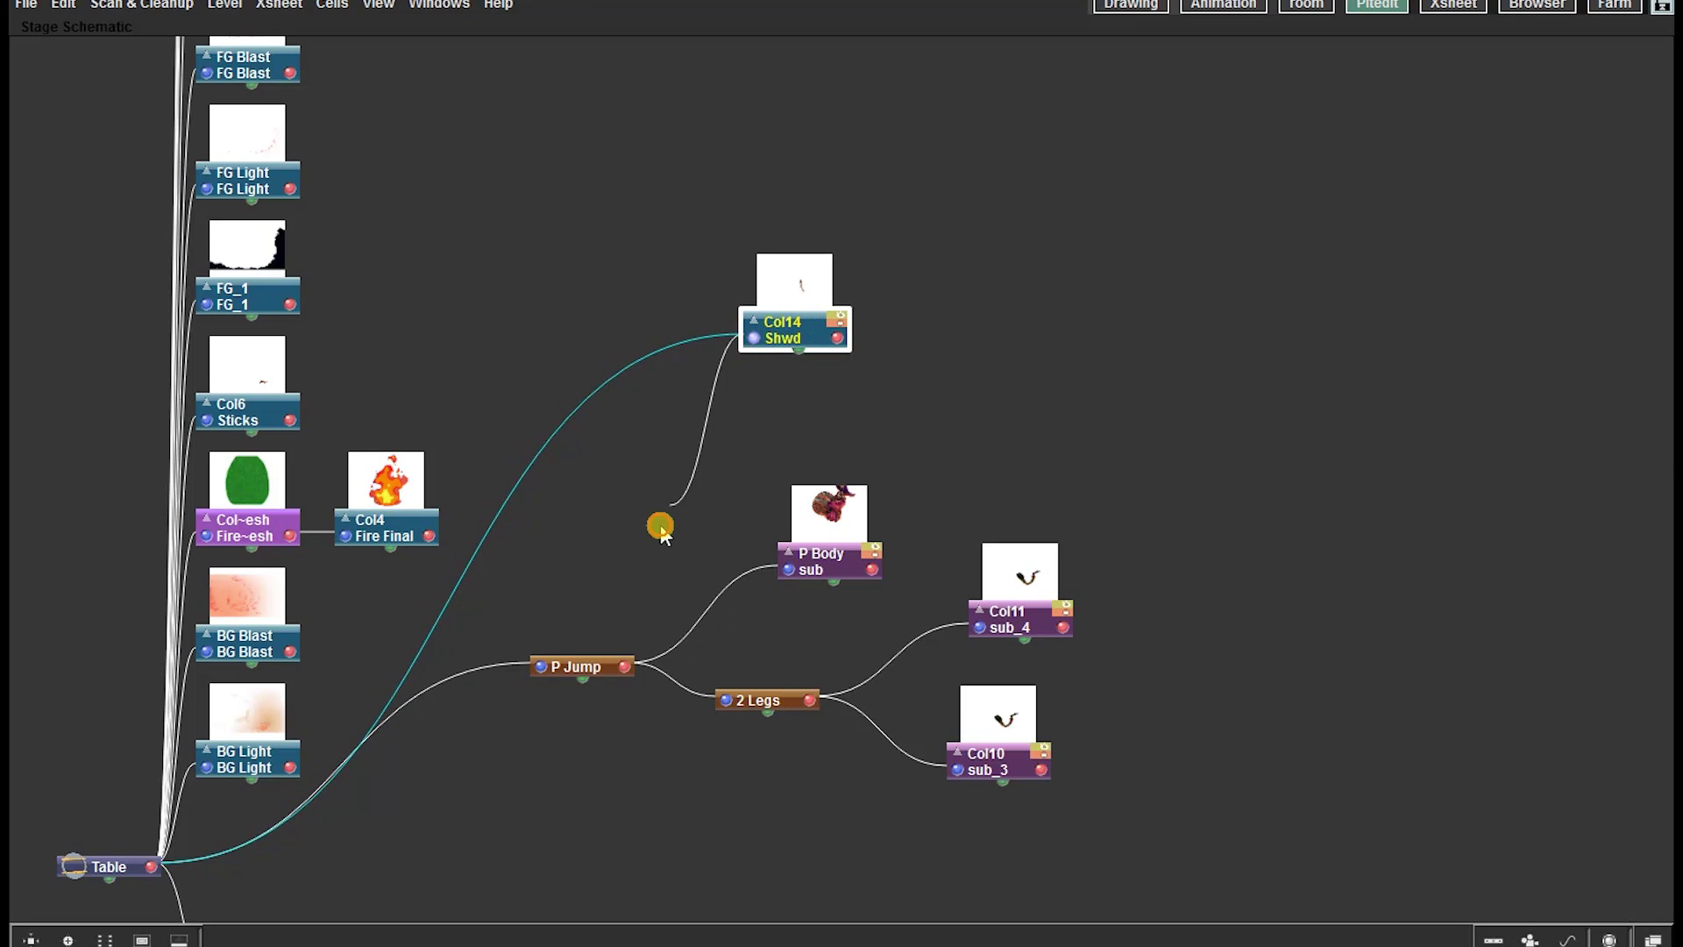
{"action": "left_click_drag", "start_coordinate": [660, 527], "coordinate": [870, 570]}
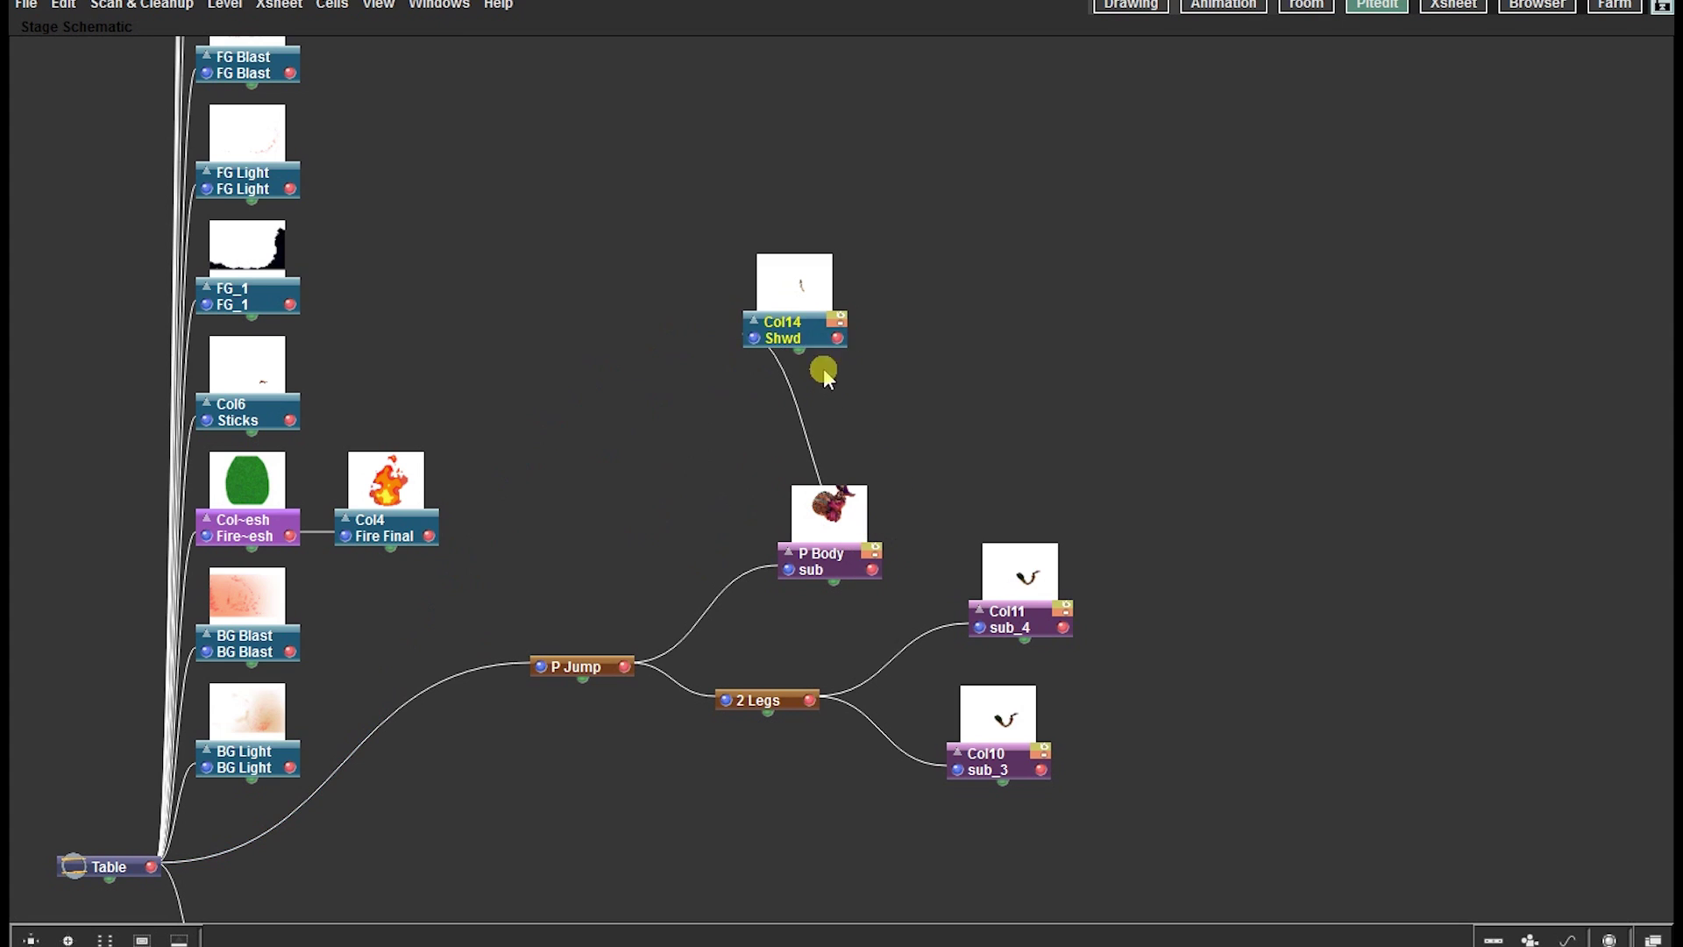
Step: Move the Shwd node to the far side of P Body and rename its column Shord
{"action": "left_click_drag", "start_coordinate": [808, 339], "coordinate": [1022, 419]}
{"action": "double_click", "coordinate": [1002, 417]}
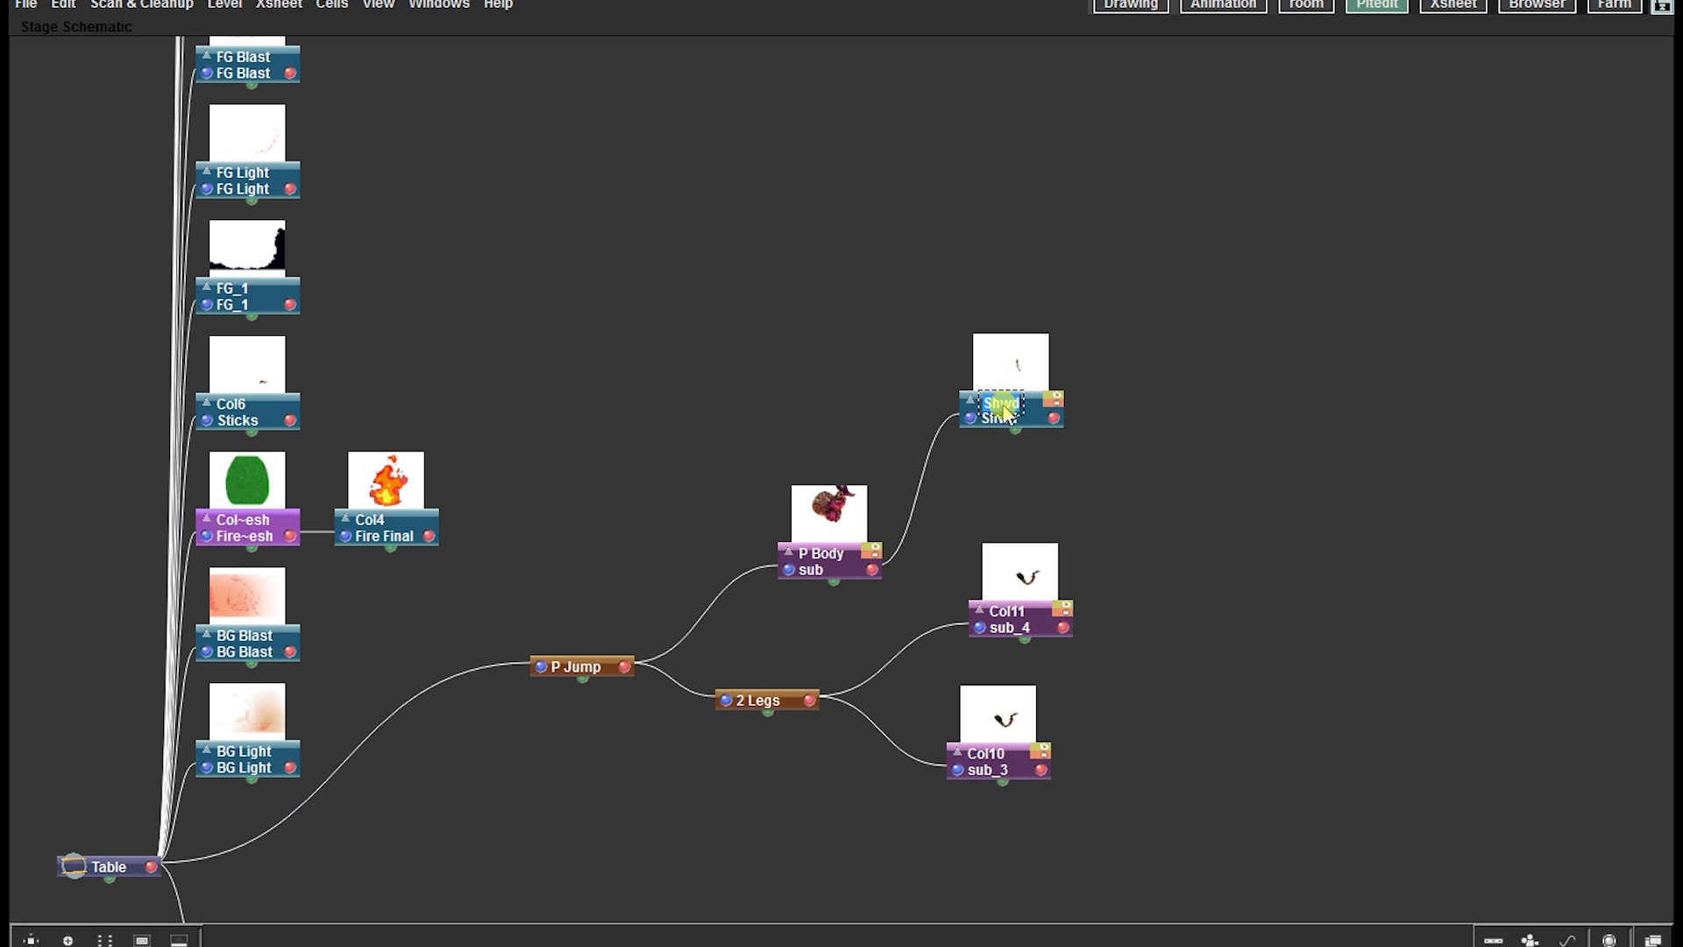
{"action": "type", "text": "Shord"}
{"action": "key", "text": "Return"}
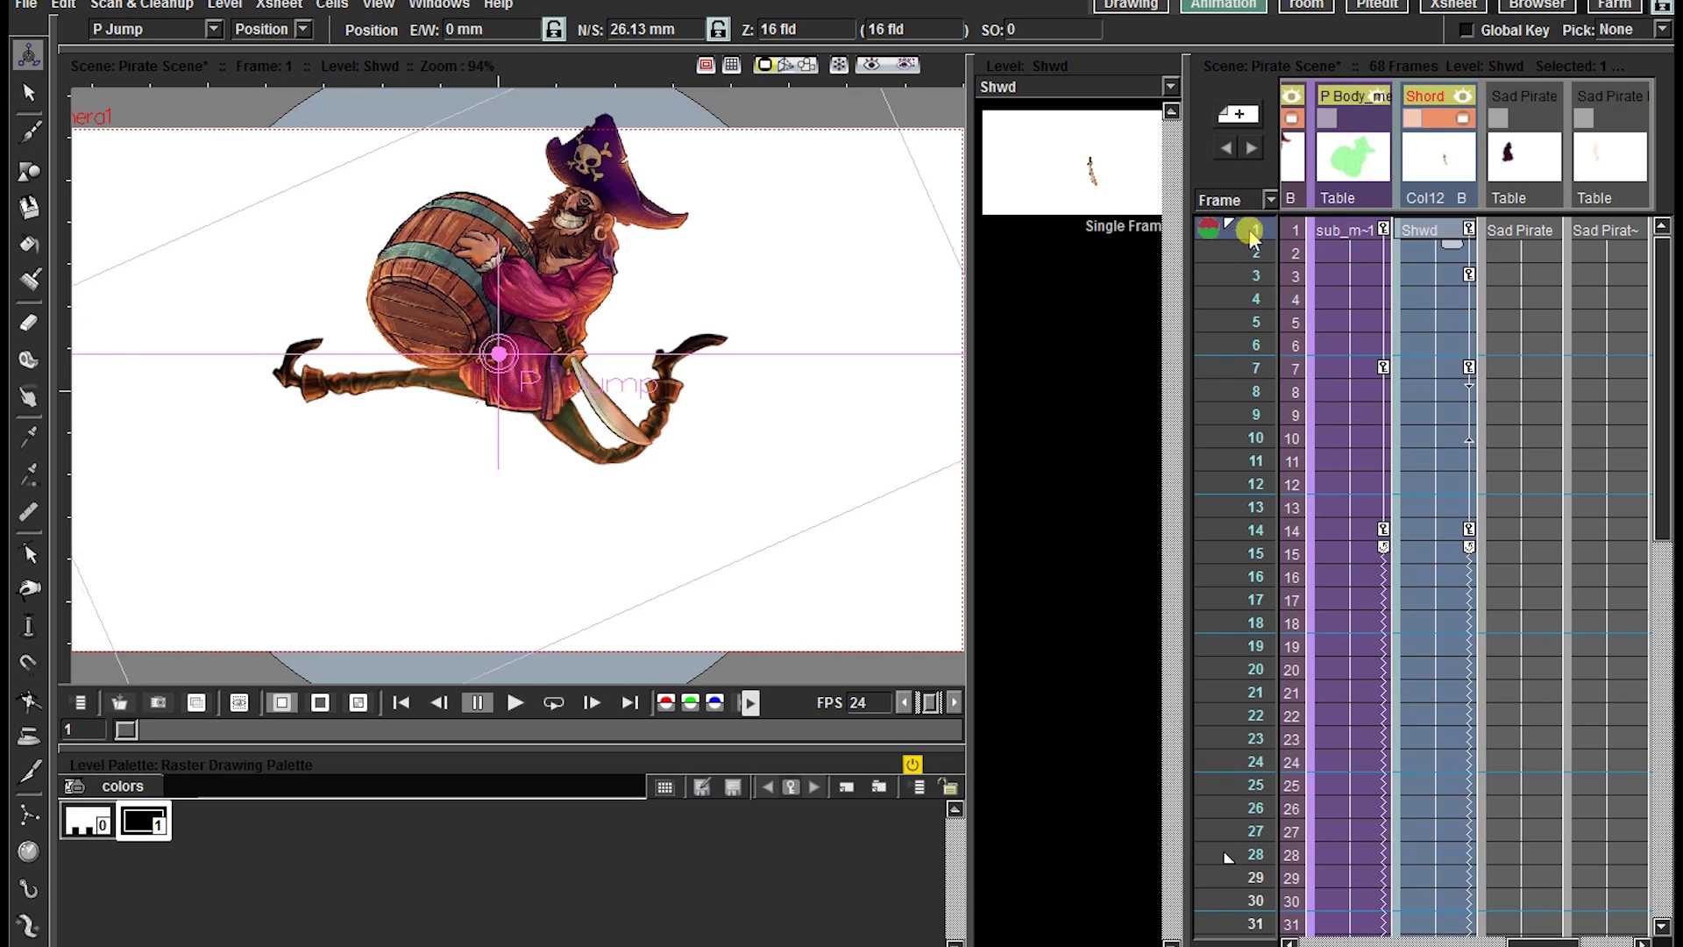
Step: Lower the P Jump peg to about -0.84 mm N/S at frame 7 and copy the sword's frame 1 key to frame 14
{"action": "left_click_drag", "start_coordinate": [1250, 231], "coordinate": [1224, 373]}
{"action": "left_click_drag", "start_coordinate": [504, 385], "coordinate": [504, 397]}
{"action": "left_click", "coordinate": [1467, 230]}
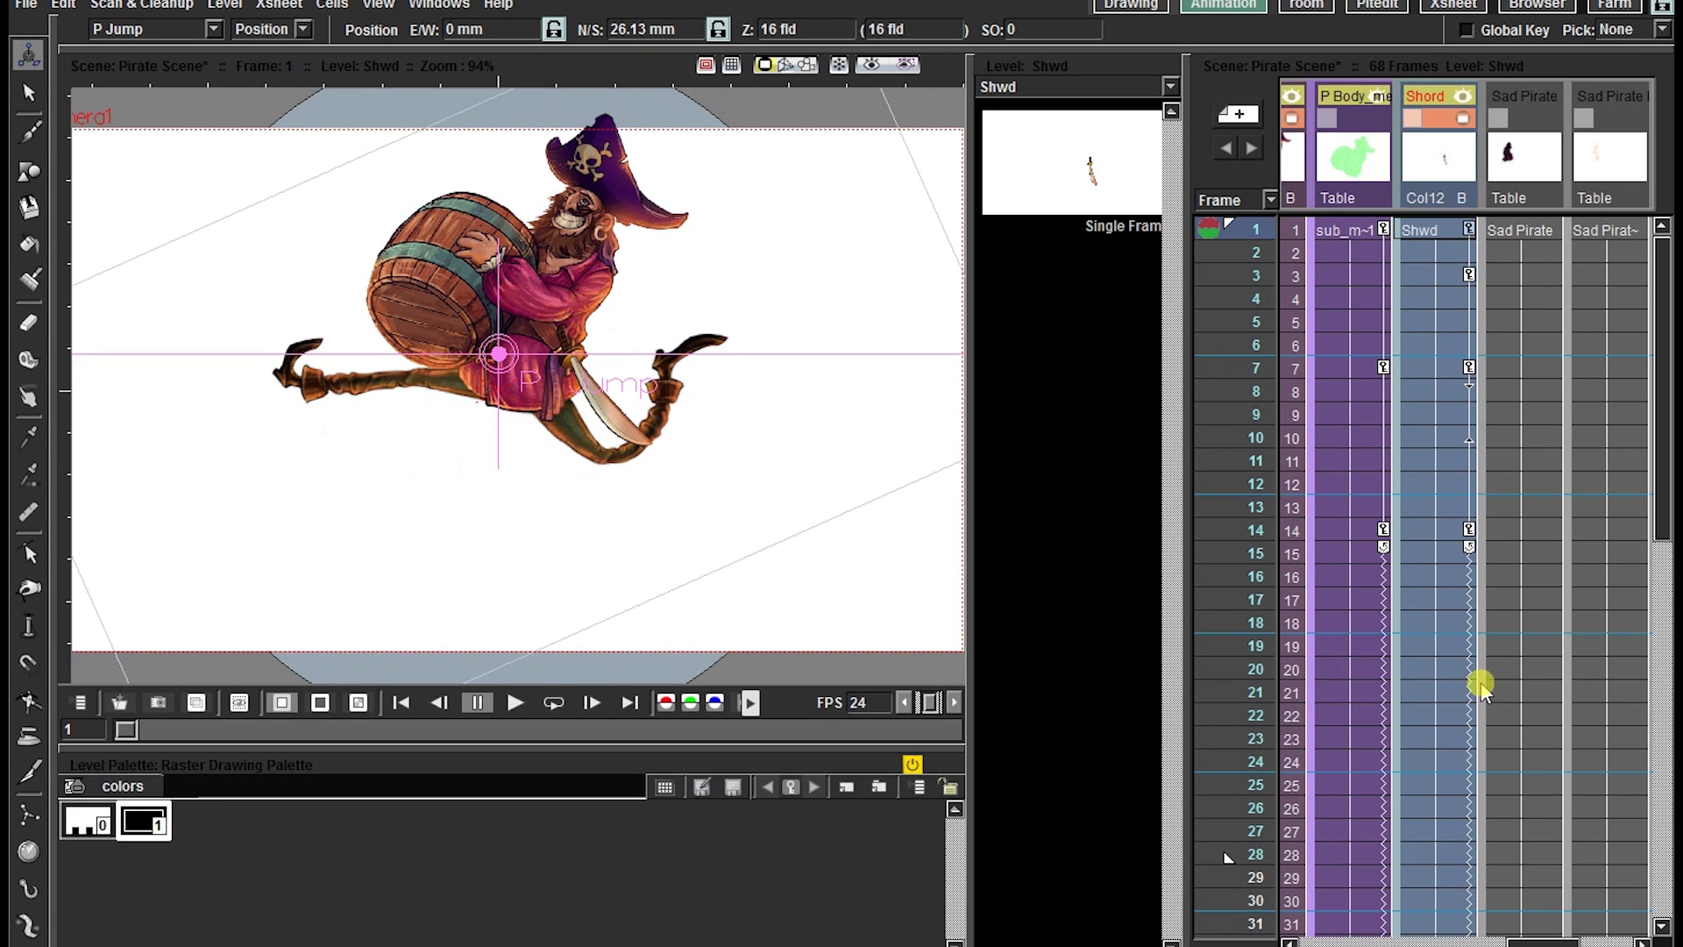
{"action": "left_click", "coordinate": [1445, 531]}
{"action": "left_click", "coordinate": [1459, 230]}
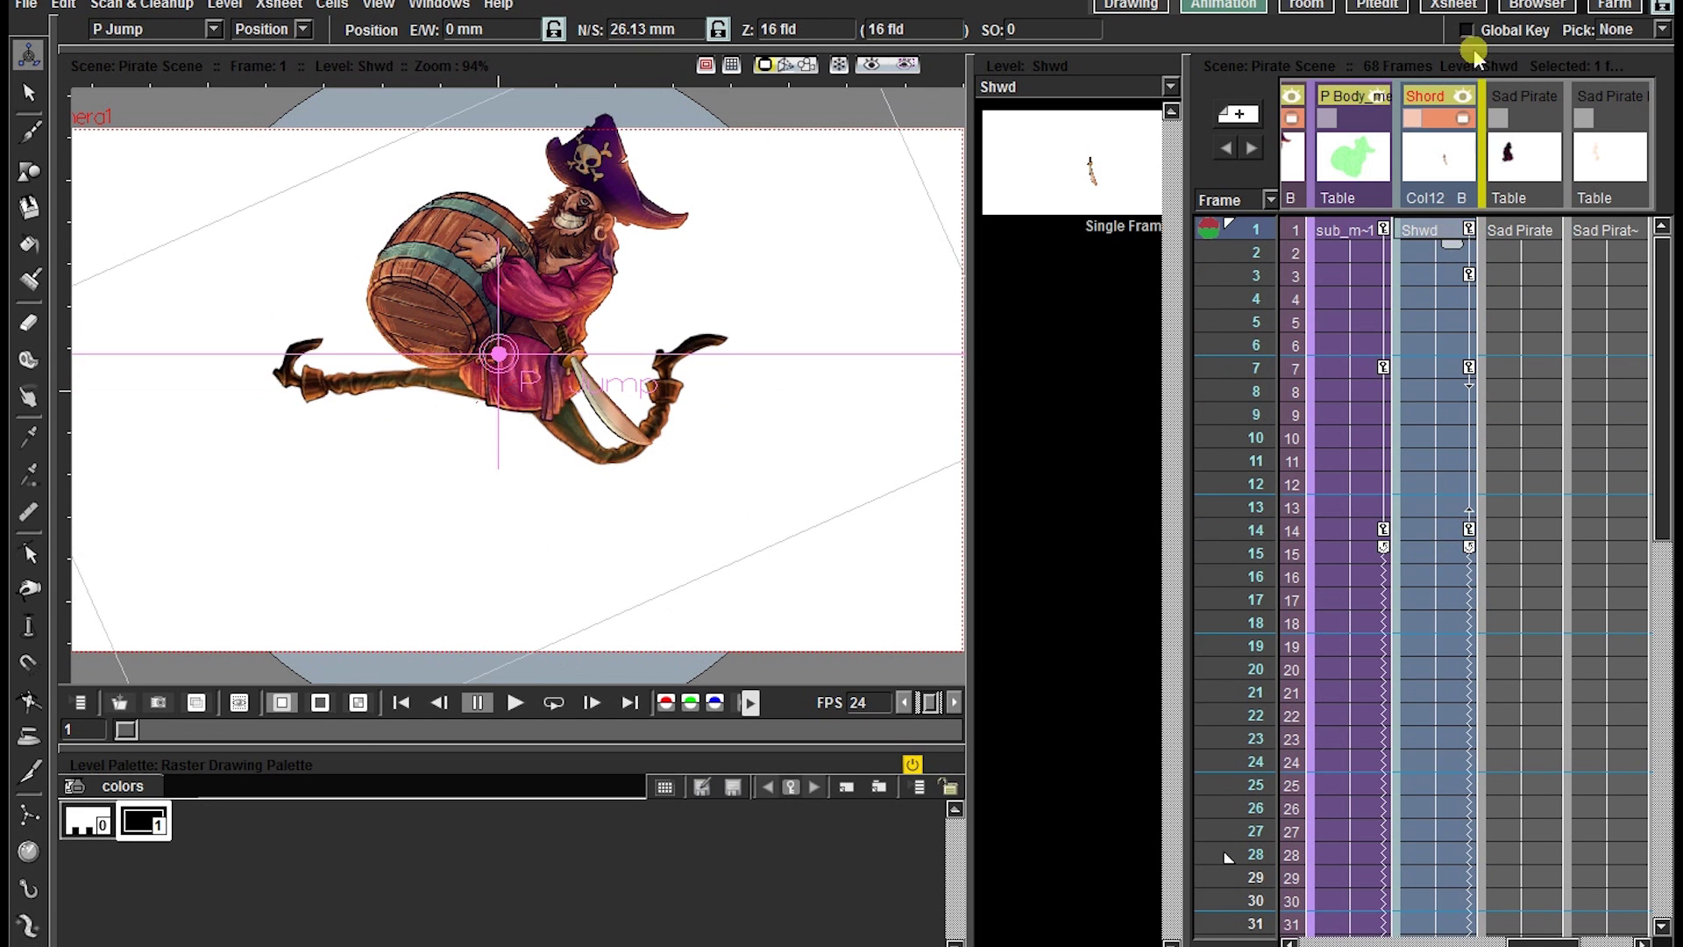
Step: Display the E/W and N/S function curves of the P Jump peg at full size
{"action": "left_click", "coordinate": [1377, 5]}
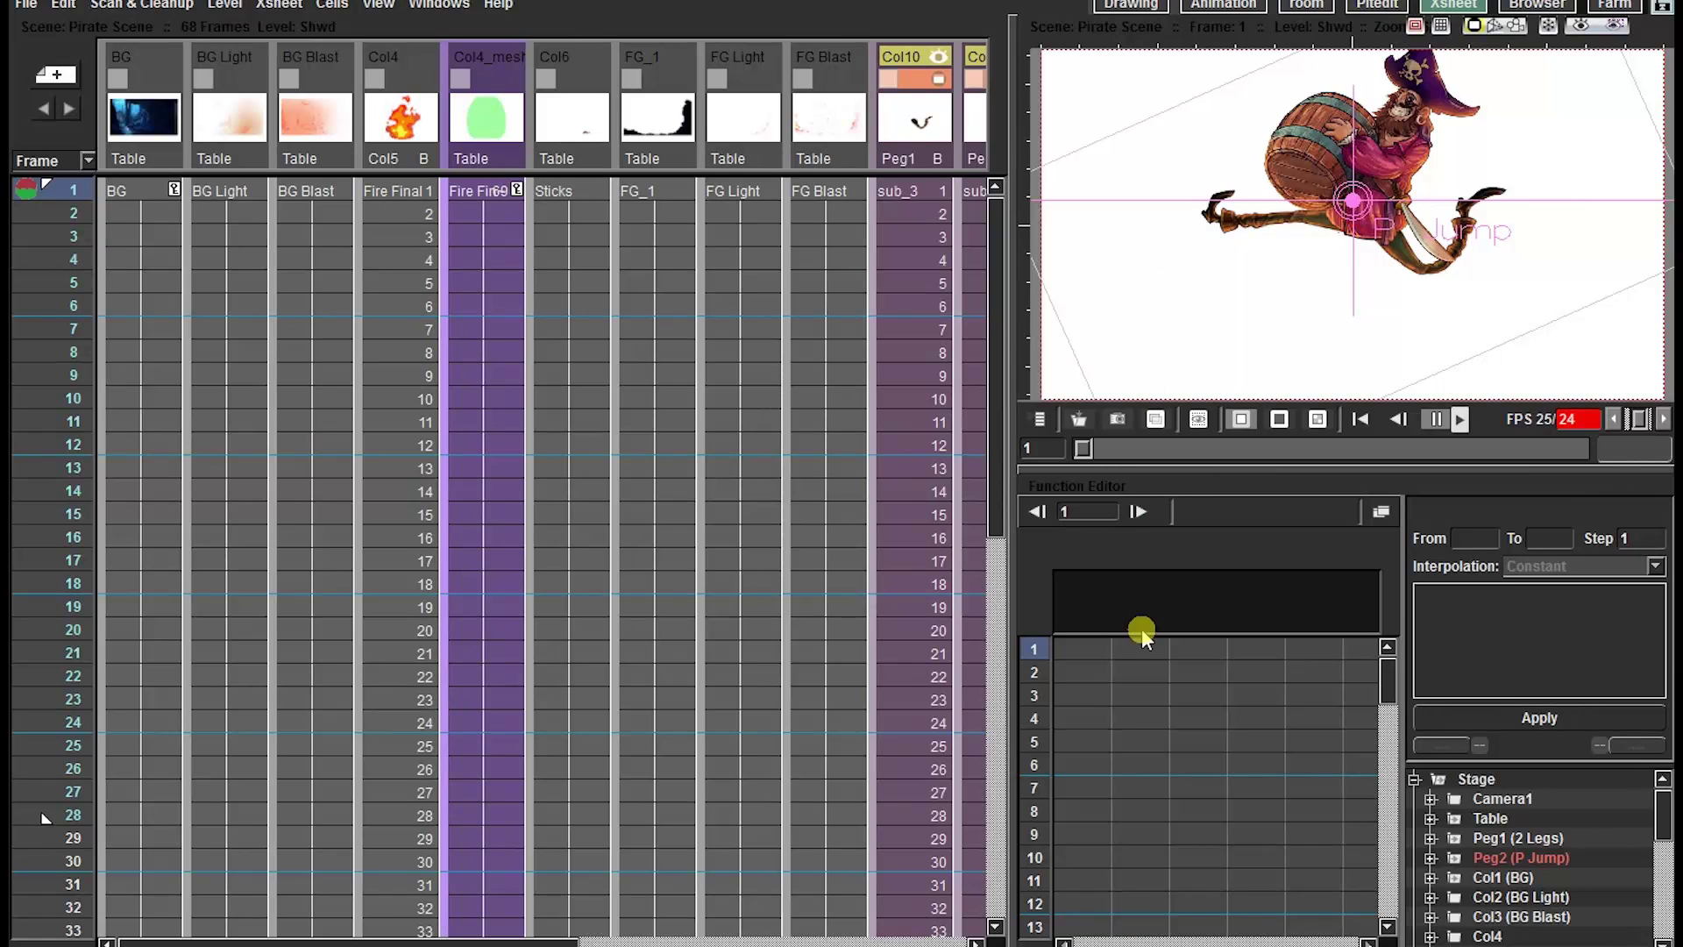
{"action": "key", "text": "grave"}
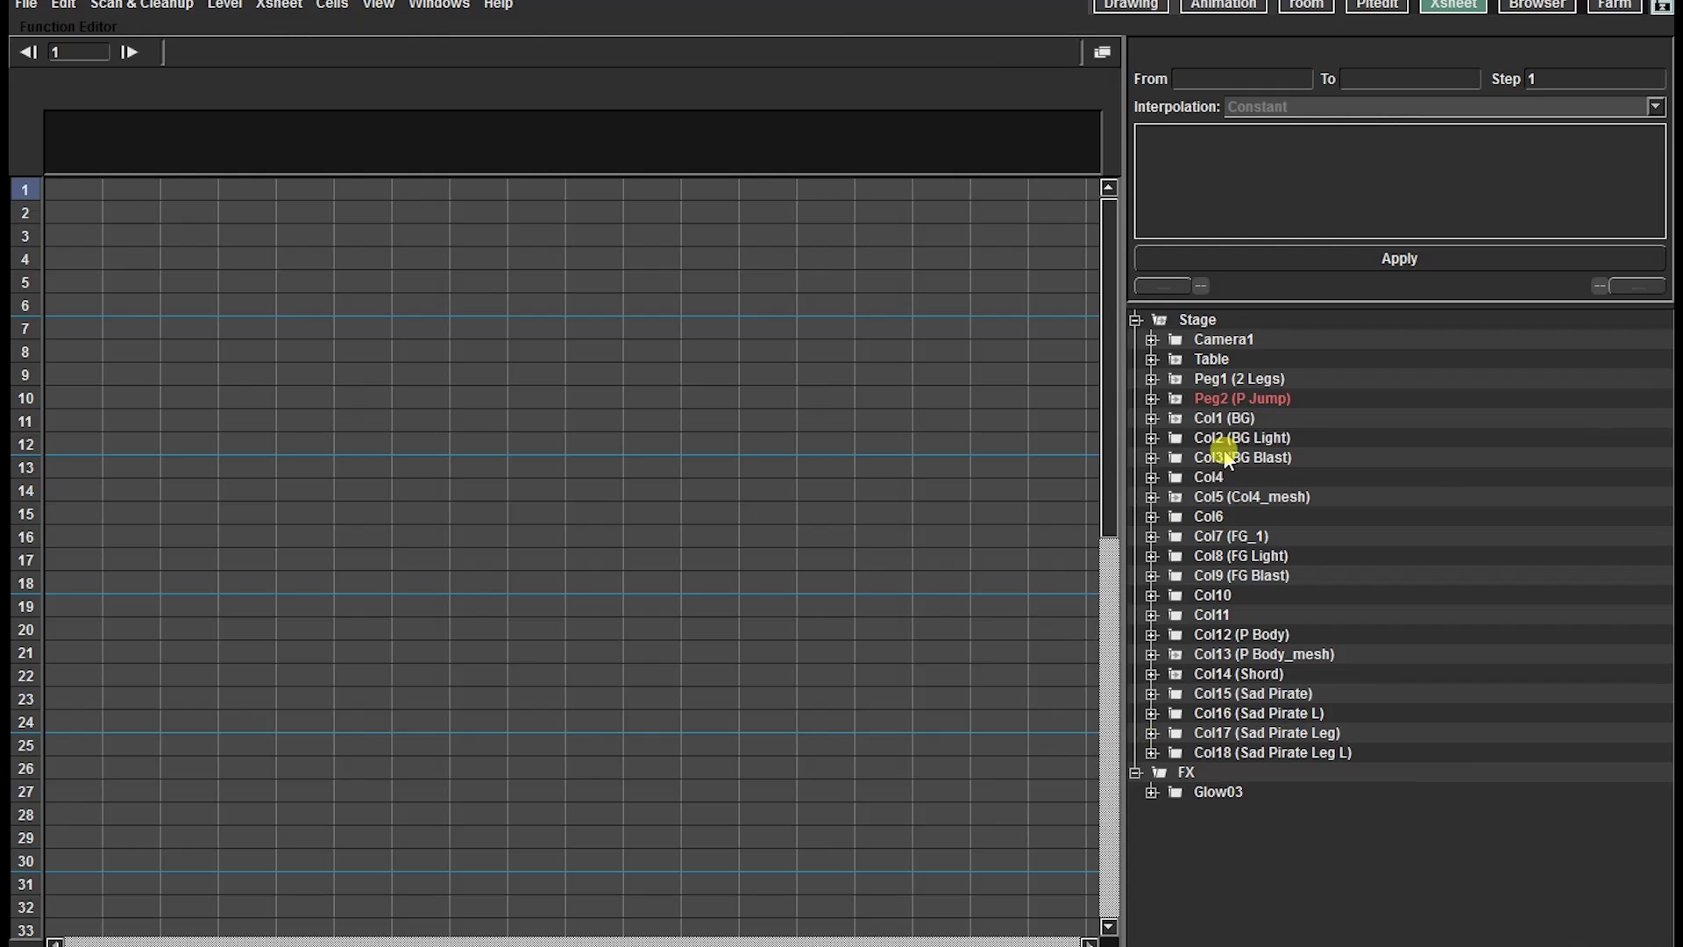
{"action": "left_click", "coordinate": [1152, 399]}
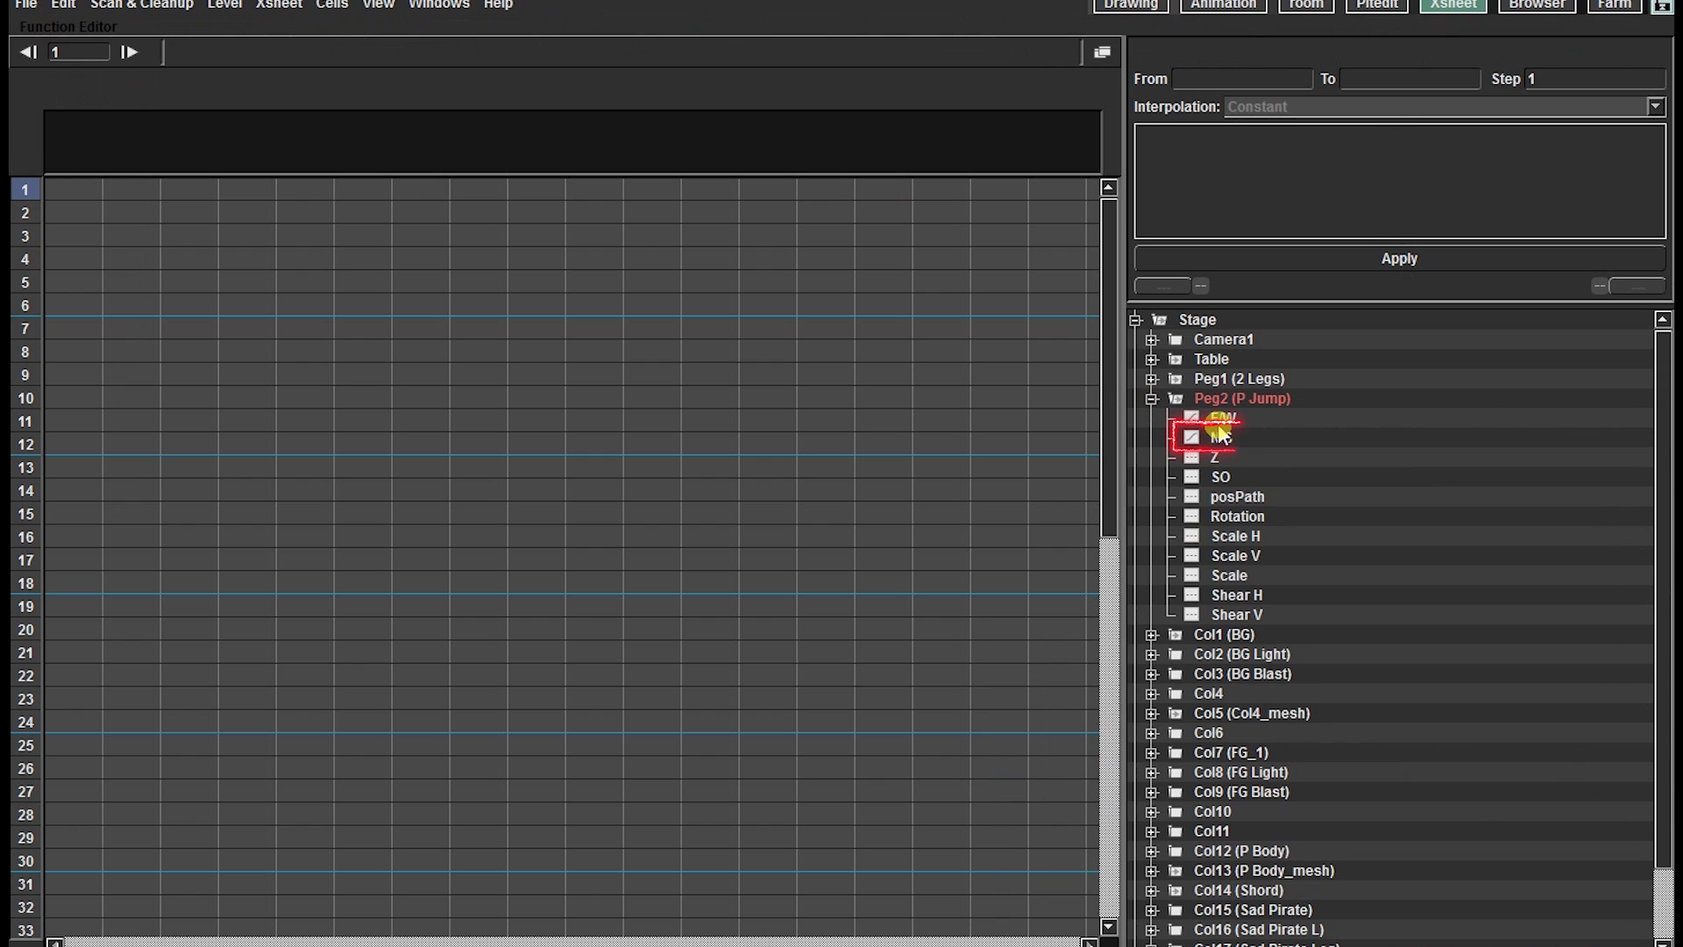
{"action": "left_click", "coordinate": [1222, 419]}
{"action": "left_click", "coordinate": [1168, 432]}
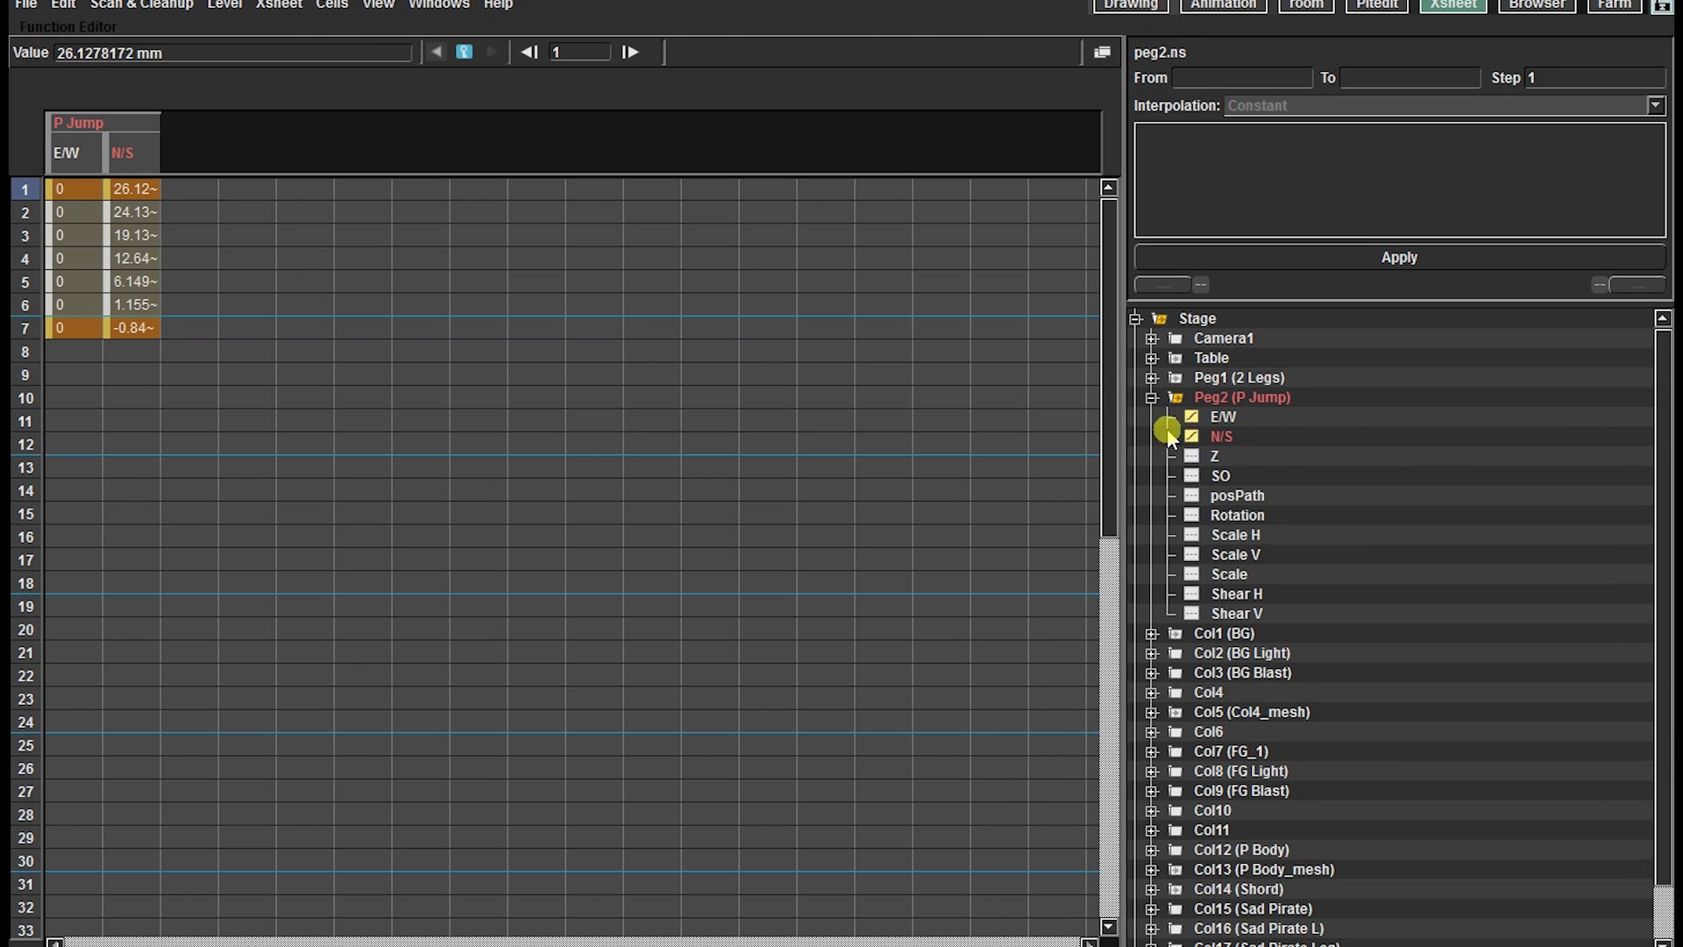
Step: Key P Jump's E/W at 0 on frame 14 and paste the frame 1 N/S value onto frame 14
{"action": "left_click", "coordinate": [67, 191]}
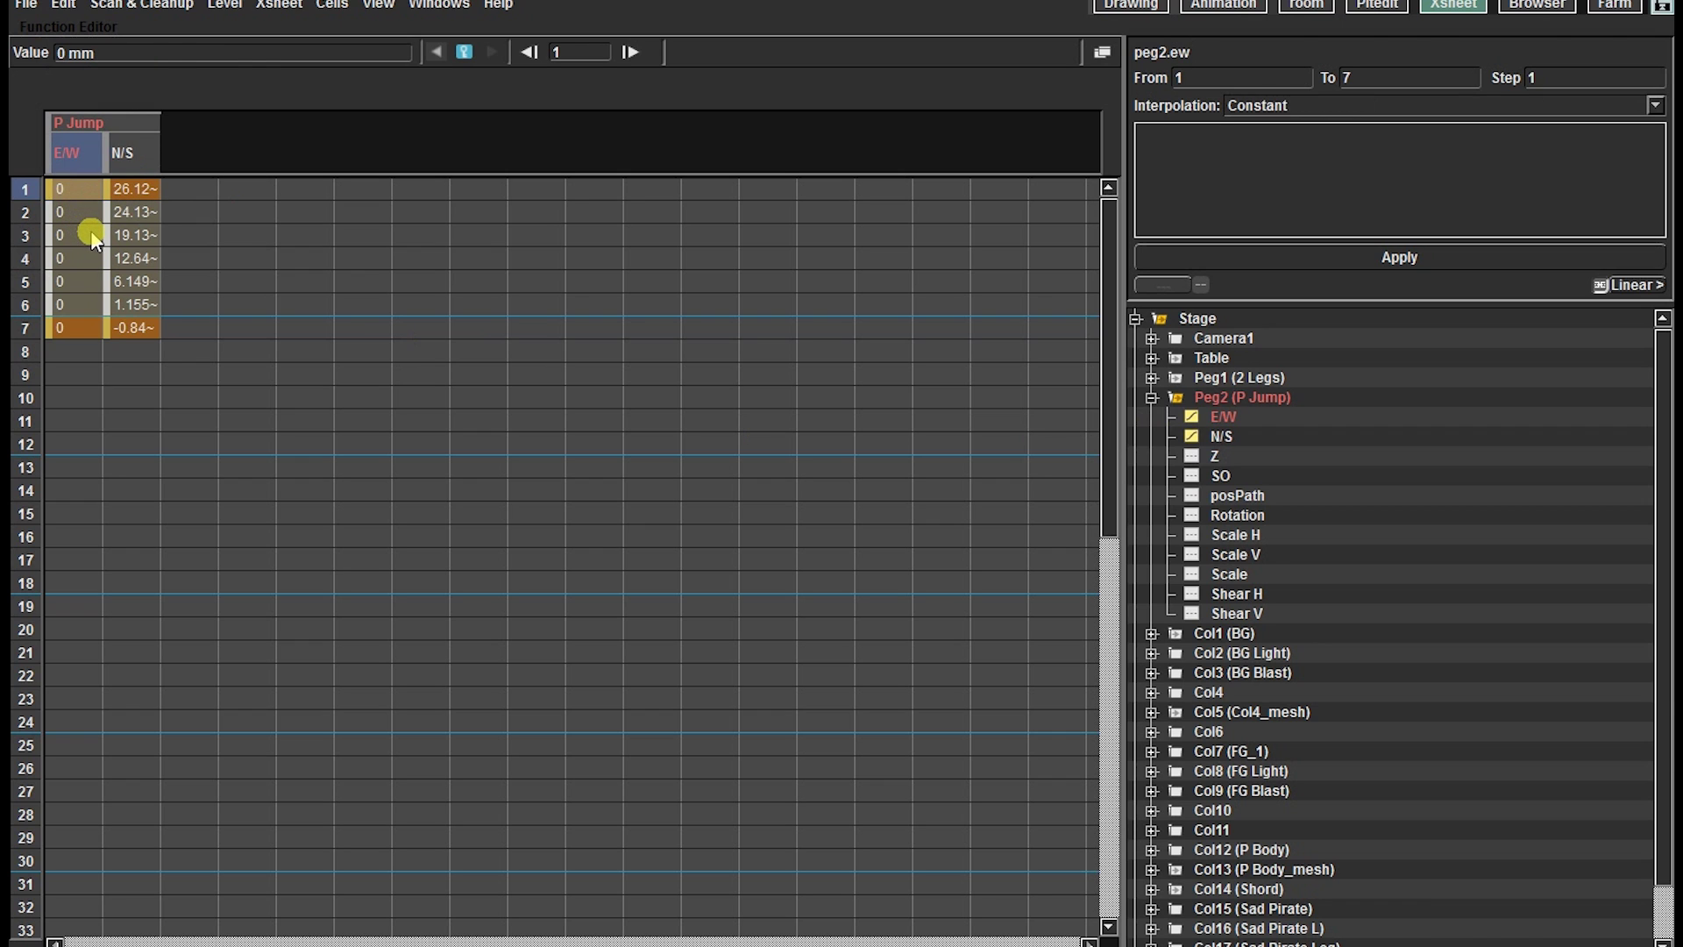
{"action": "left_click", "coordinate": [74, 493]}
{"action": "type", "text": "0"}
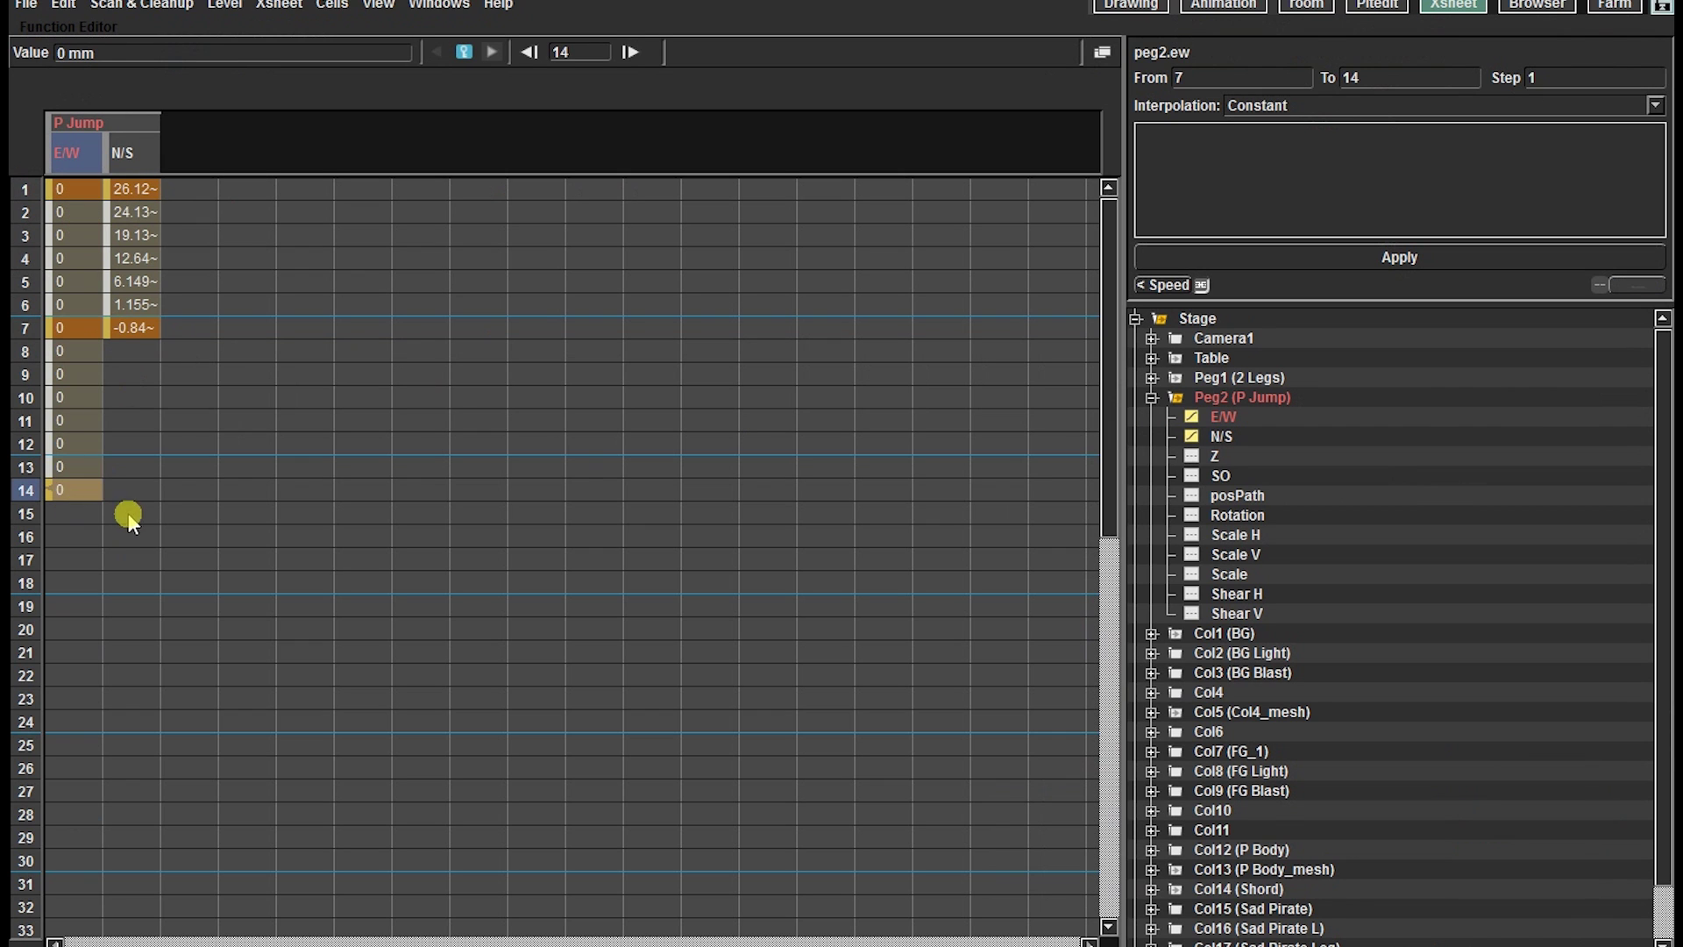
{"action": "left_click", "coordinate": [145, 191]}
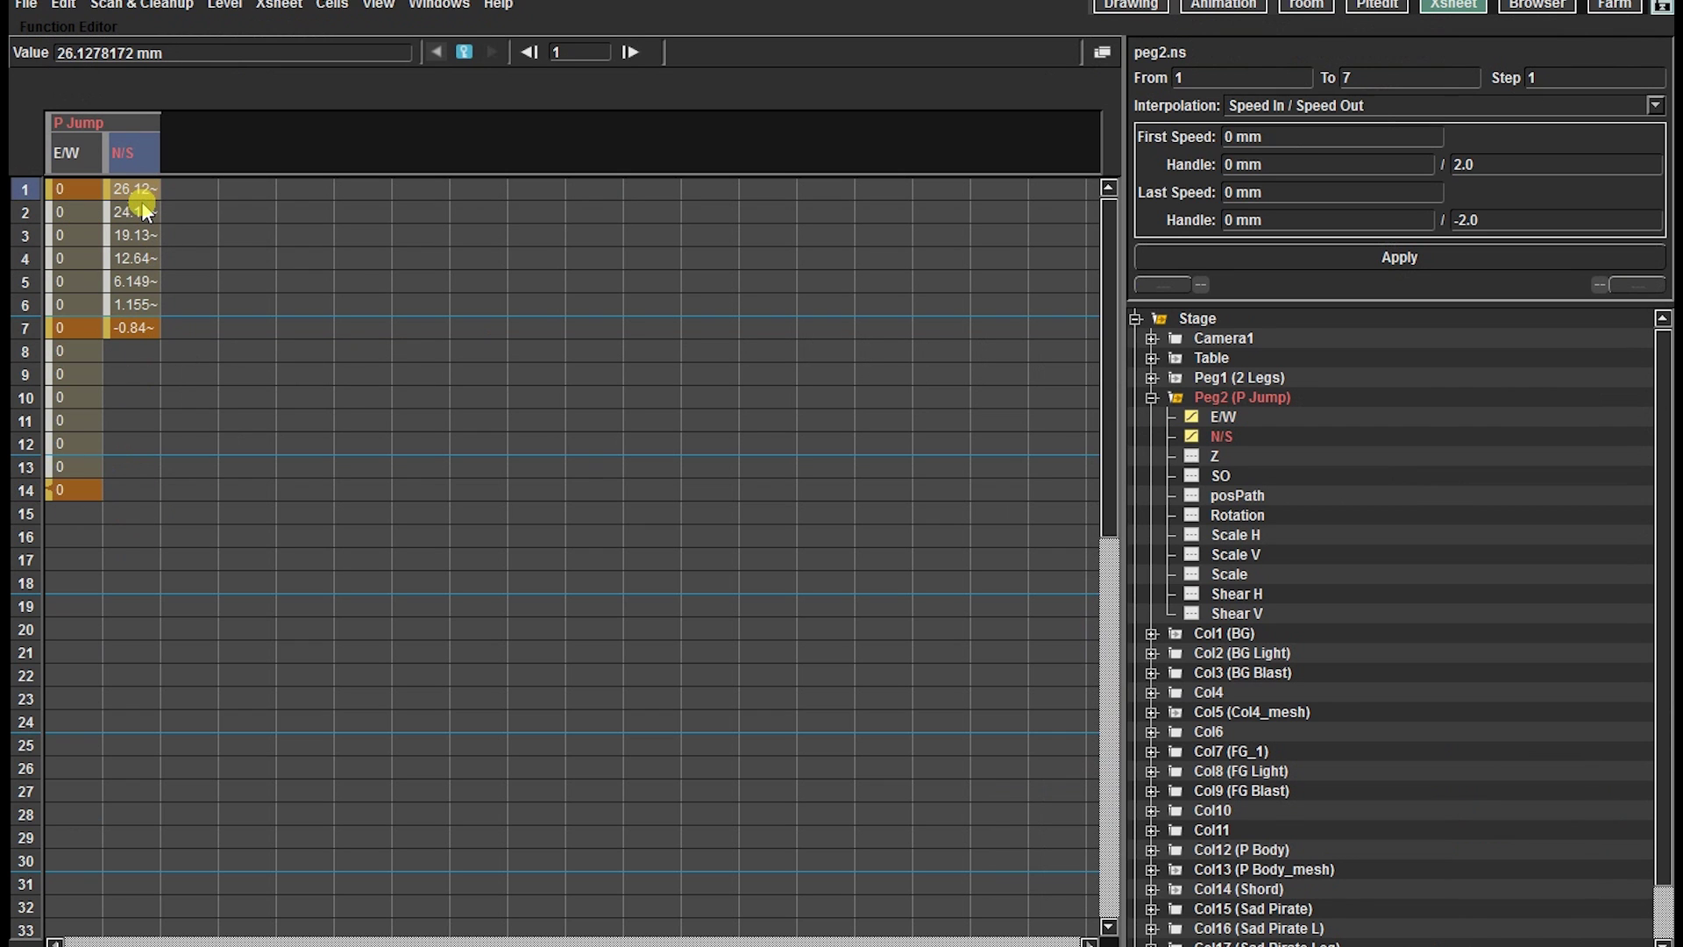
{"action": "left_click", "coordinate": [119, 491]}
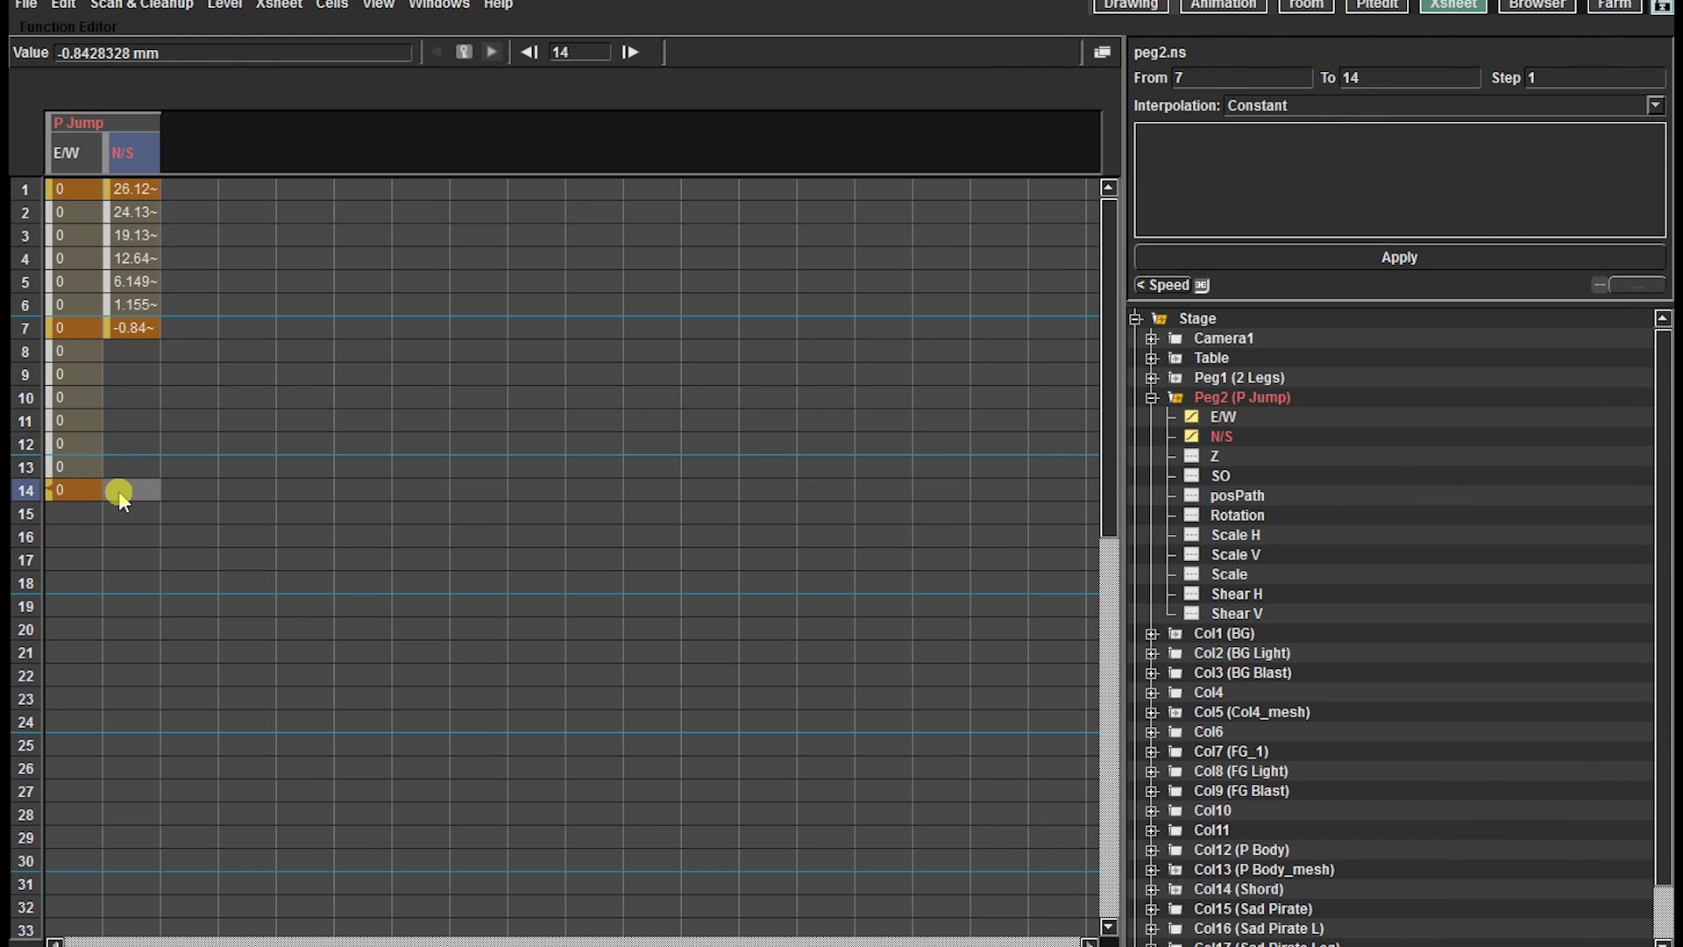
{"action": "key", "text": "ctrl+v"}
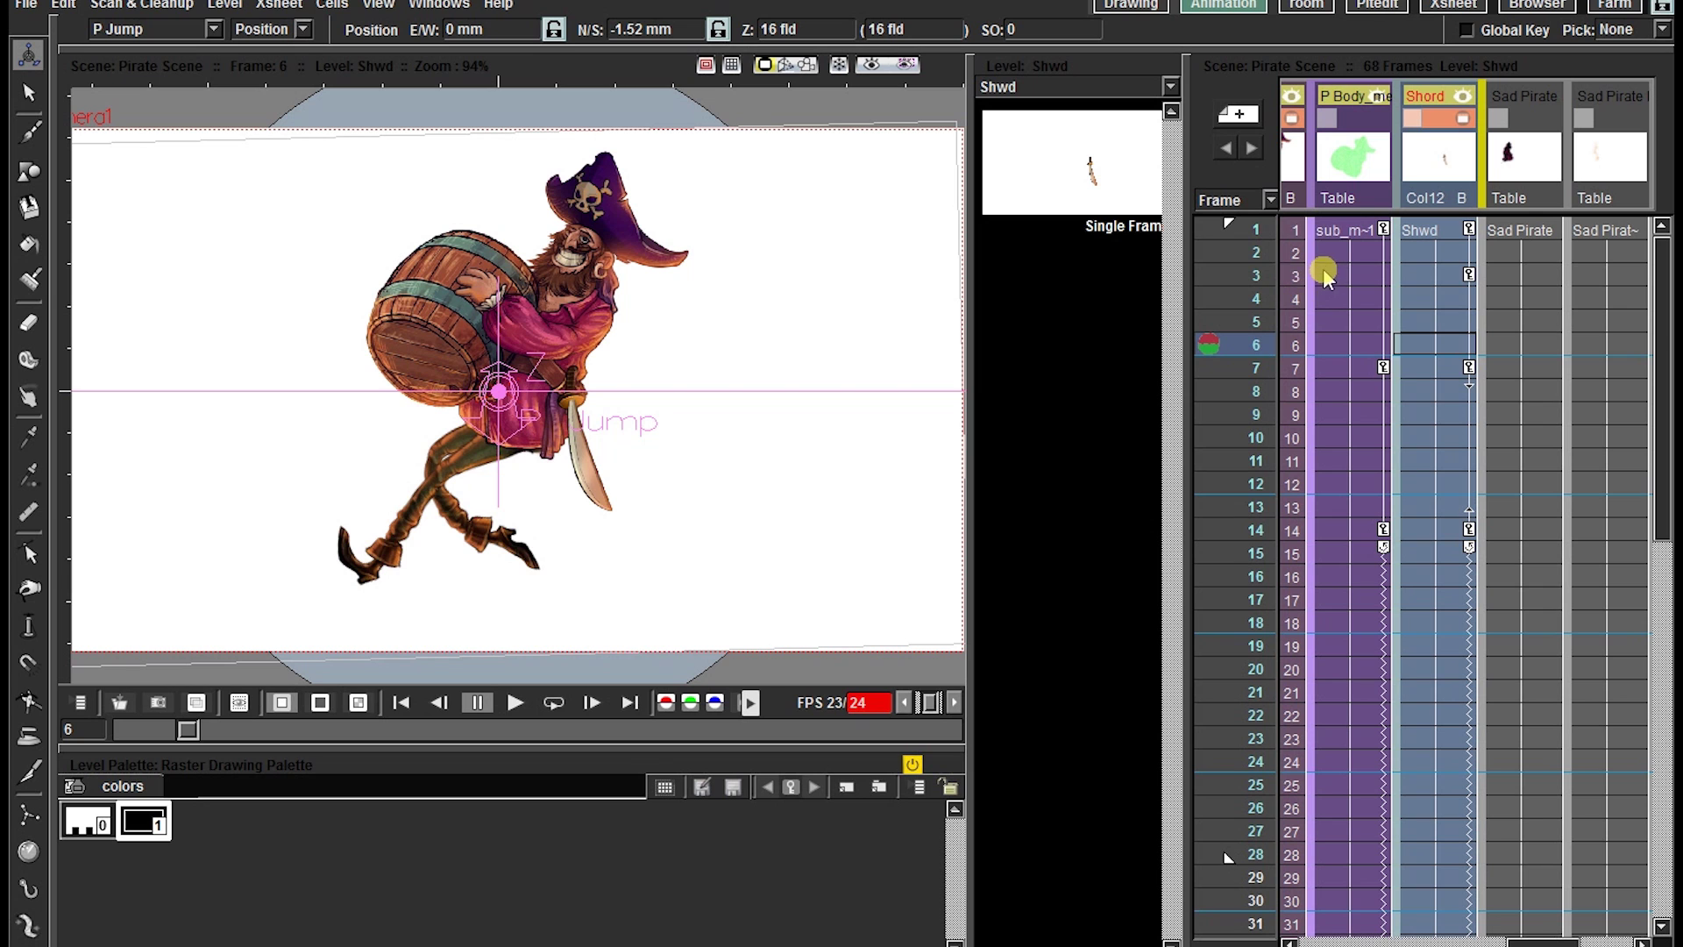
Step: Scrub through the jump cycle to check the motion and review the P Jump peg in the stage schematic
{"action": "left_click_drag", "start_coordinate": [1245, 345], "coordinate": [1202, 590]}
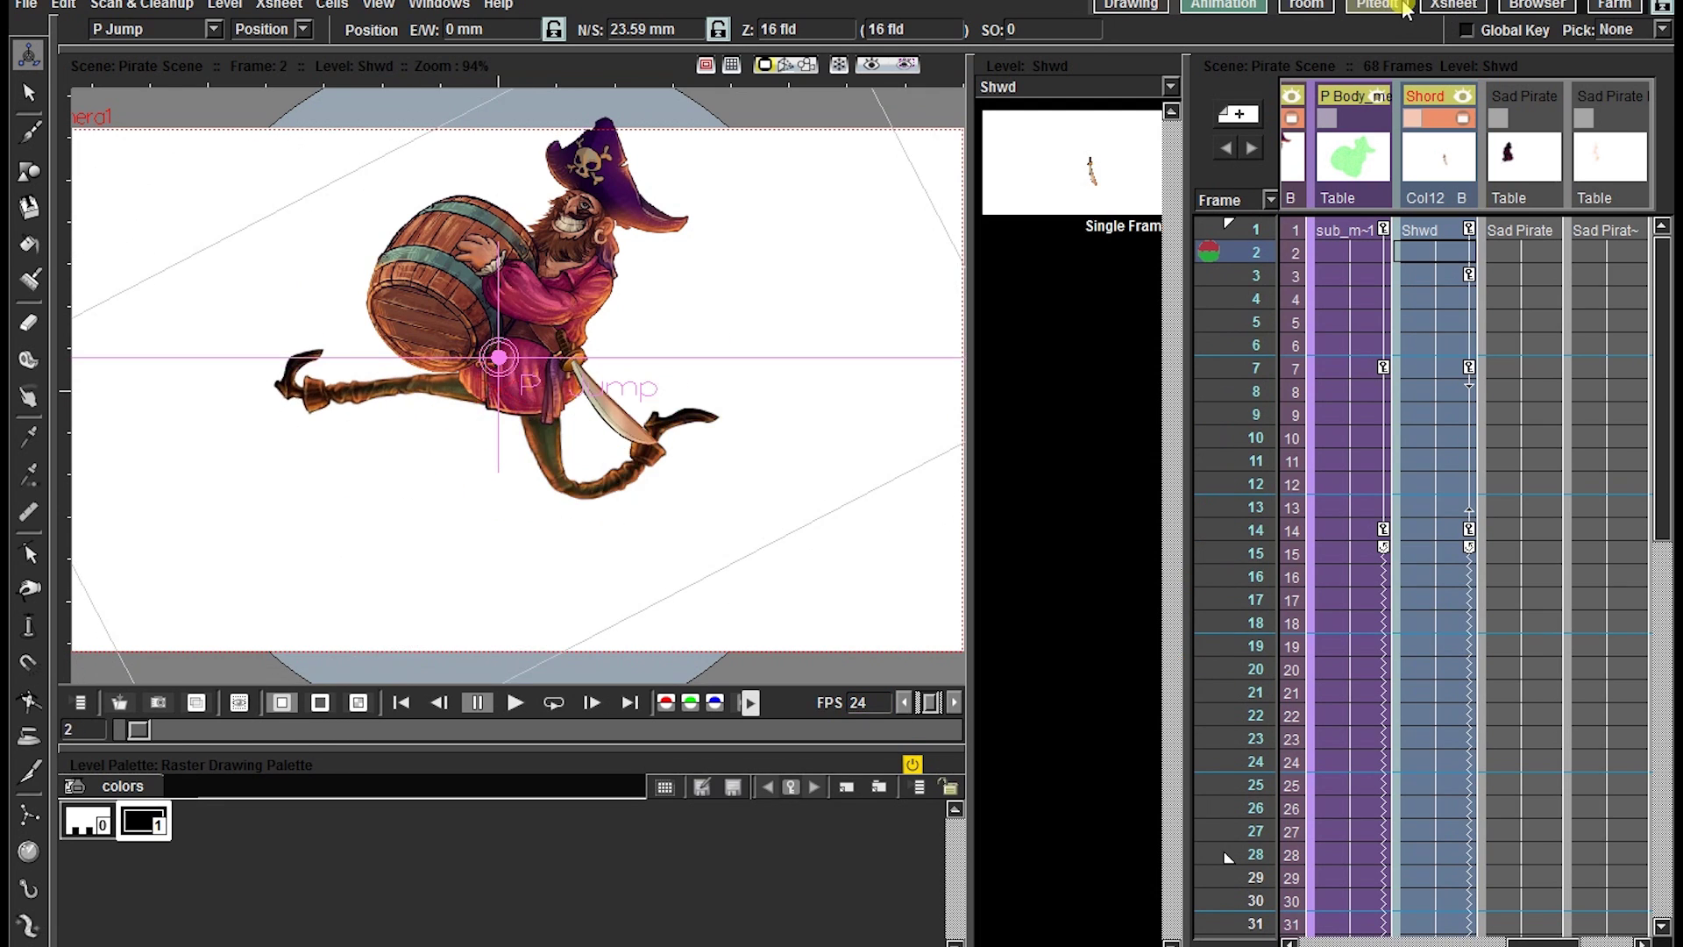
{"action": "left_click", "coordinate": [1402, 7]}
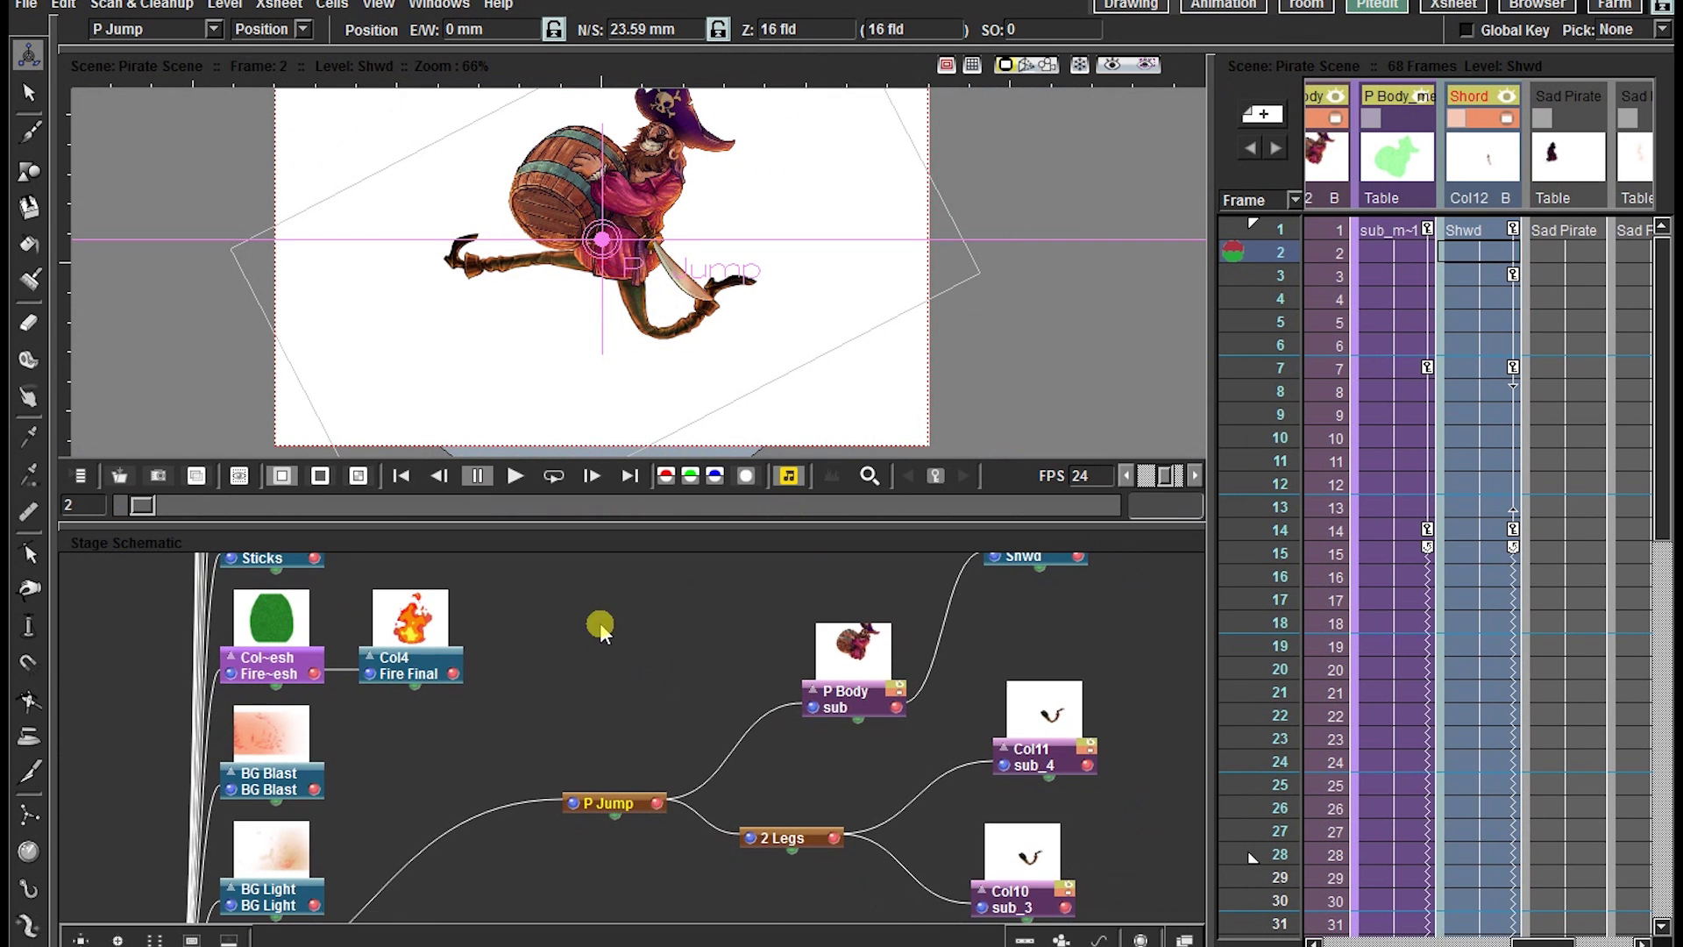
{"action": "left_click_drag", "start_coordinate": [632, 770], "coordinate": [654, 704]}
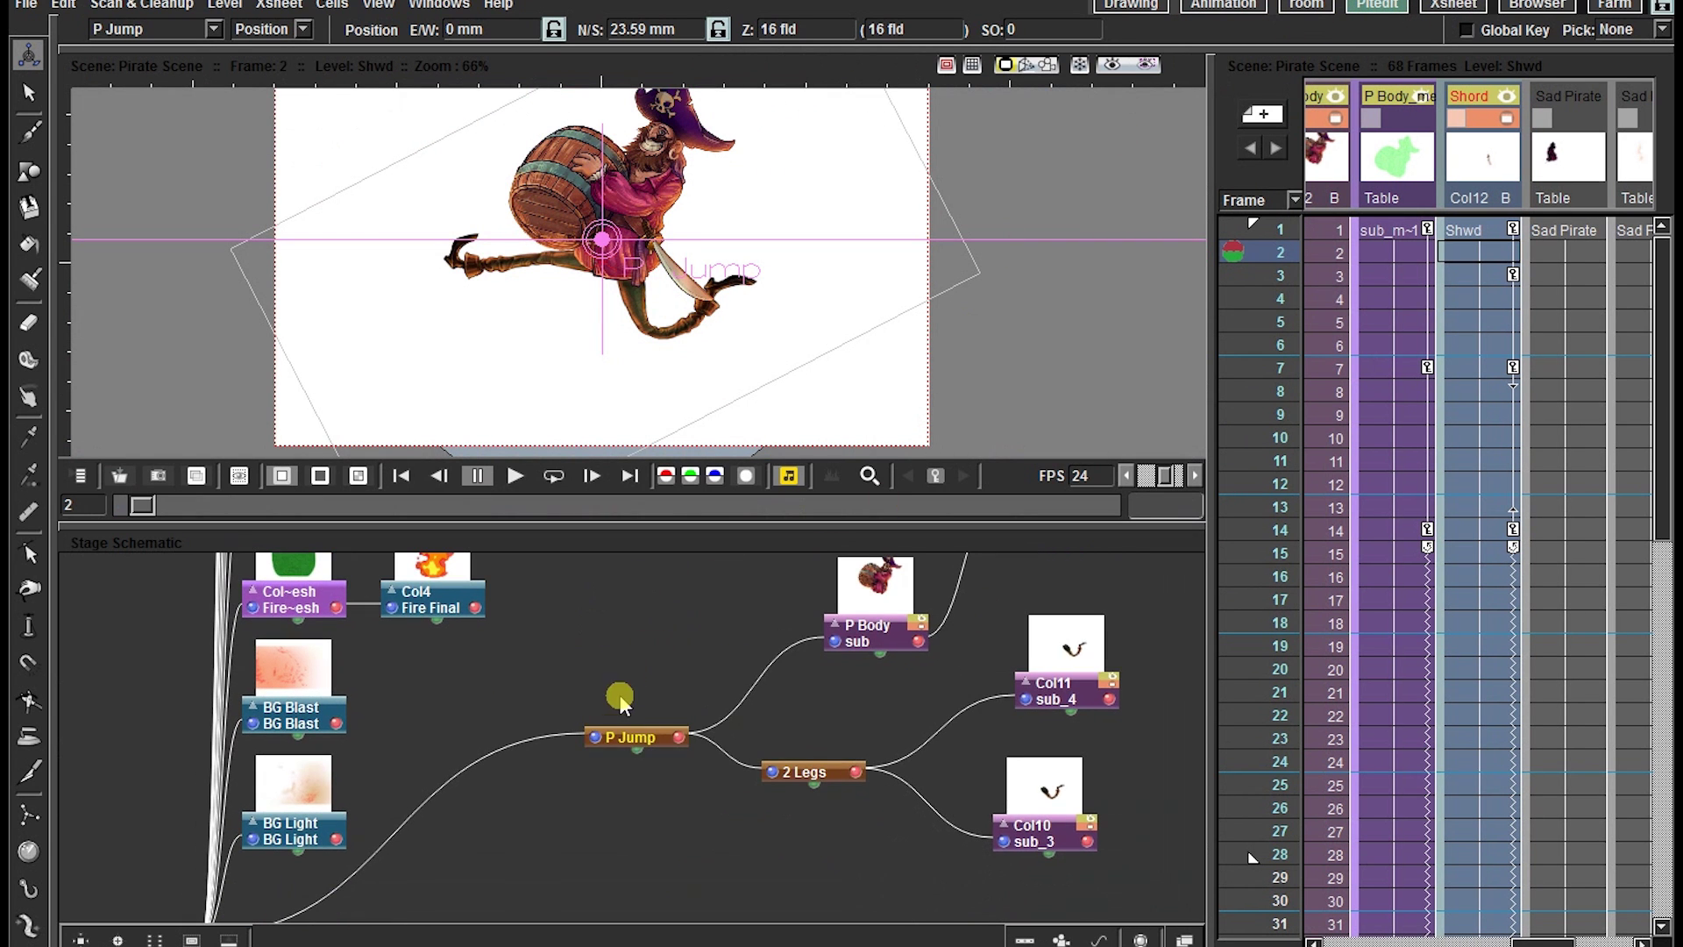
{"action": "left_click", "coordinate": [641, 744]}
Step: Copy P Jump's E/W and N/S values from frames 2 to 14 and paste them starting at frame 15
{"action": "left_click", "coordinate": [1425, 7]}
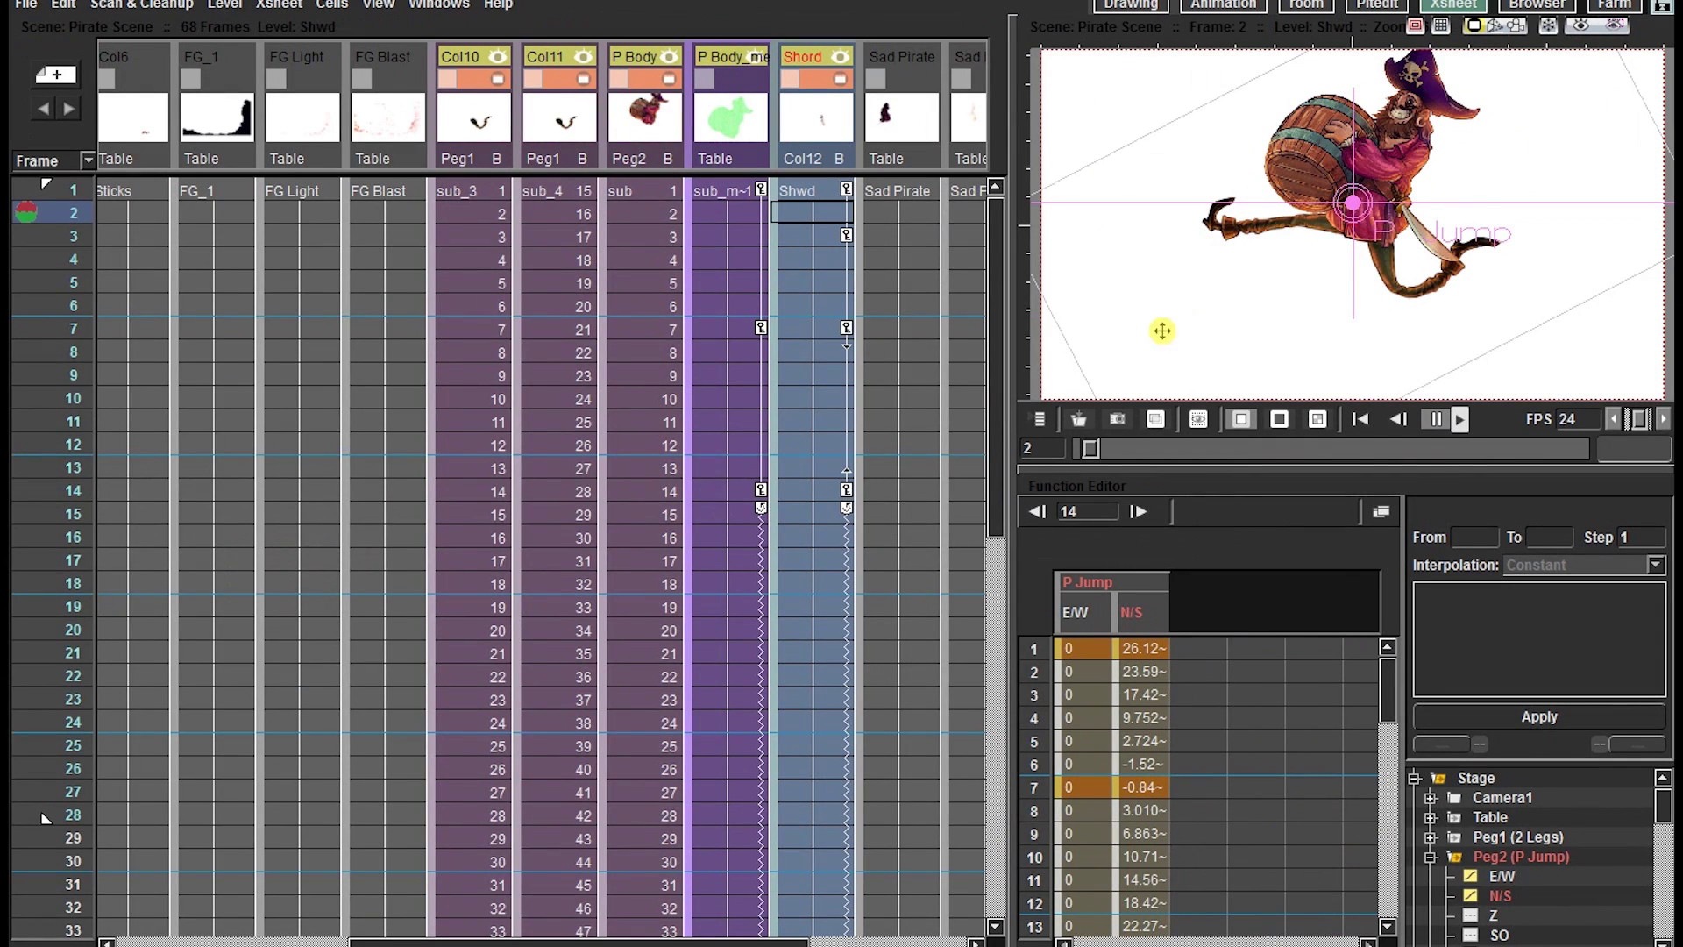
{"action": "left_click_drag", "start_coordinate": [781, 554], "coordinate": [741, 494]}
{"action": "key", "text": "grave"}
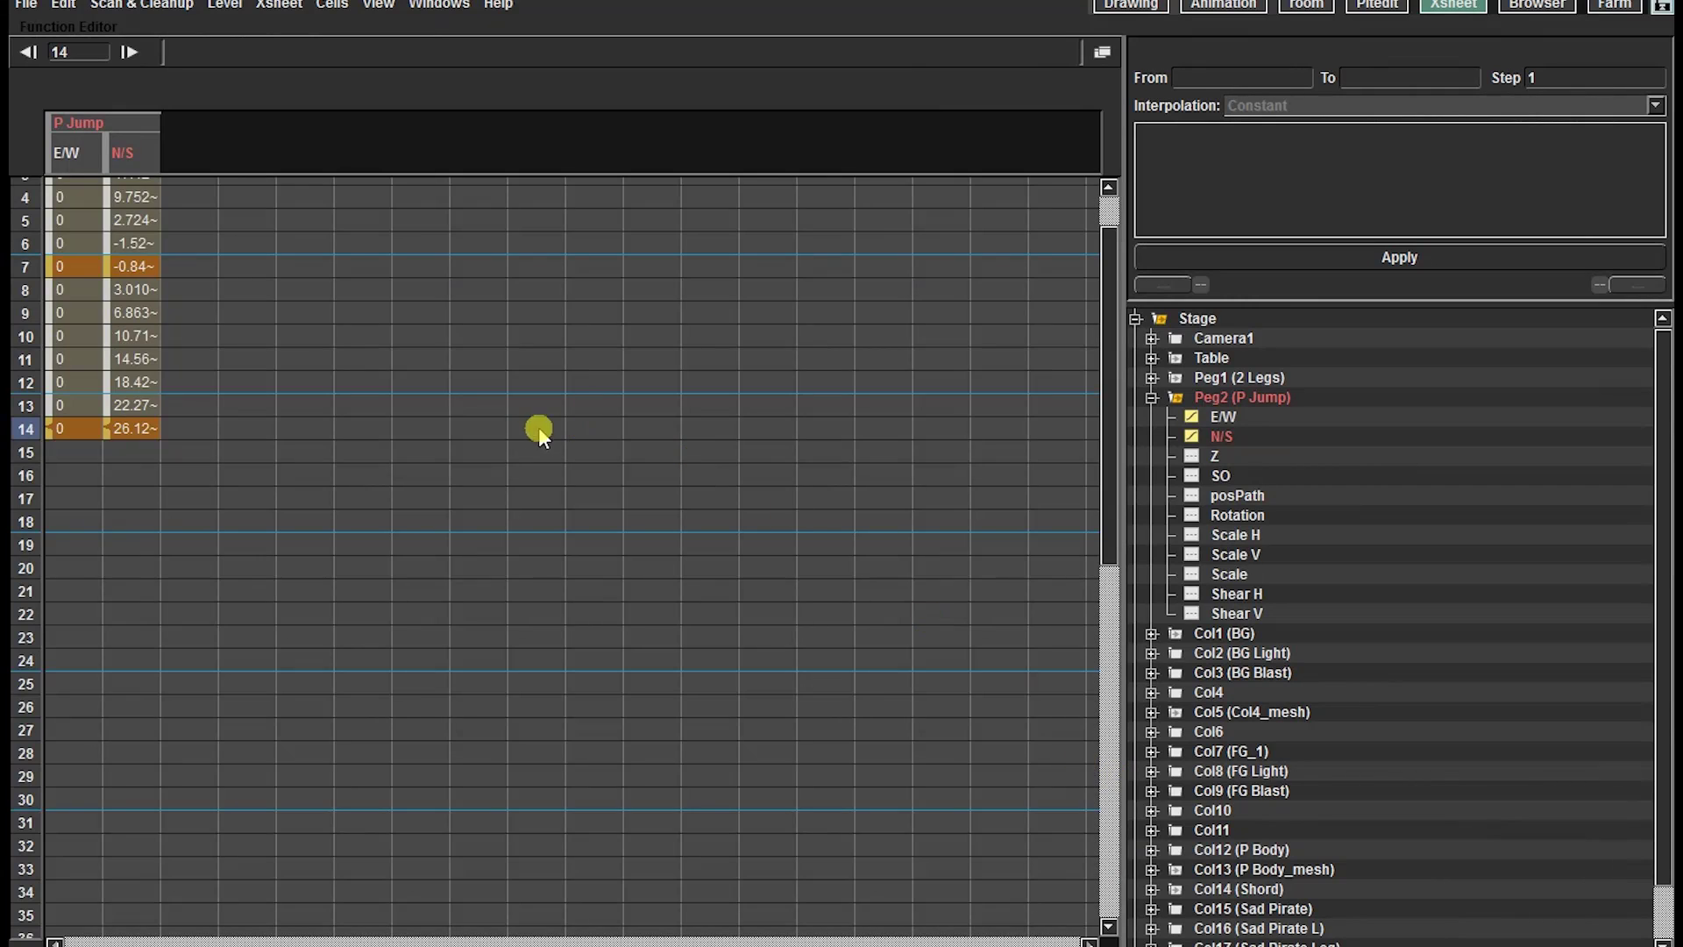
{"action": "left_click_drag", "start_coordinate": [539, 432], "coordinate": [654, 573]}
{"action": "left_click", "coordinate": [138, 195]}
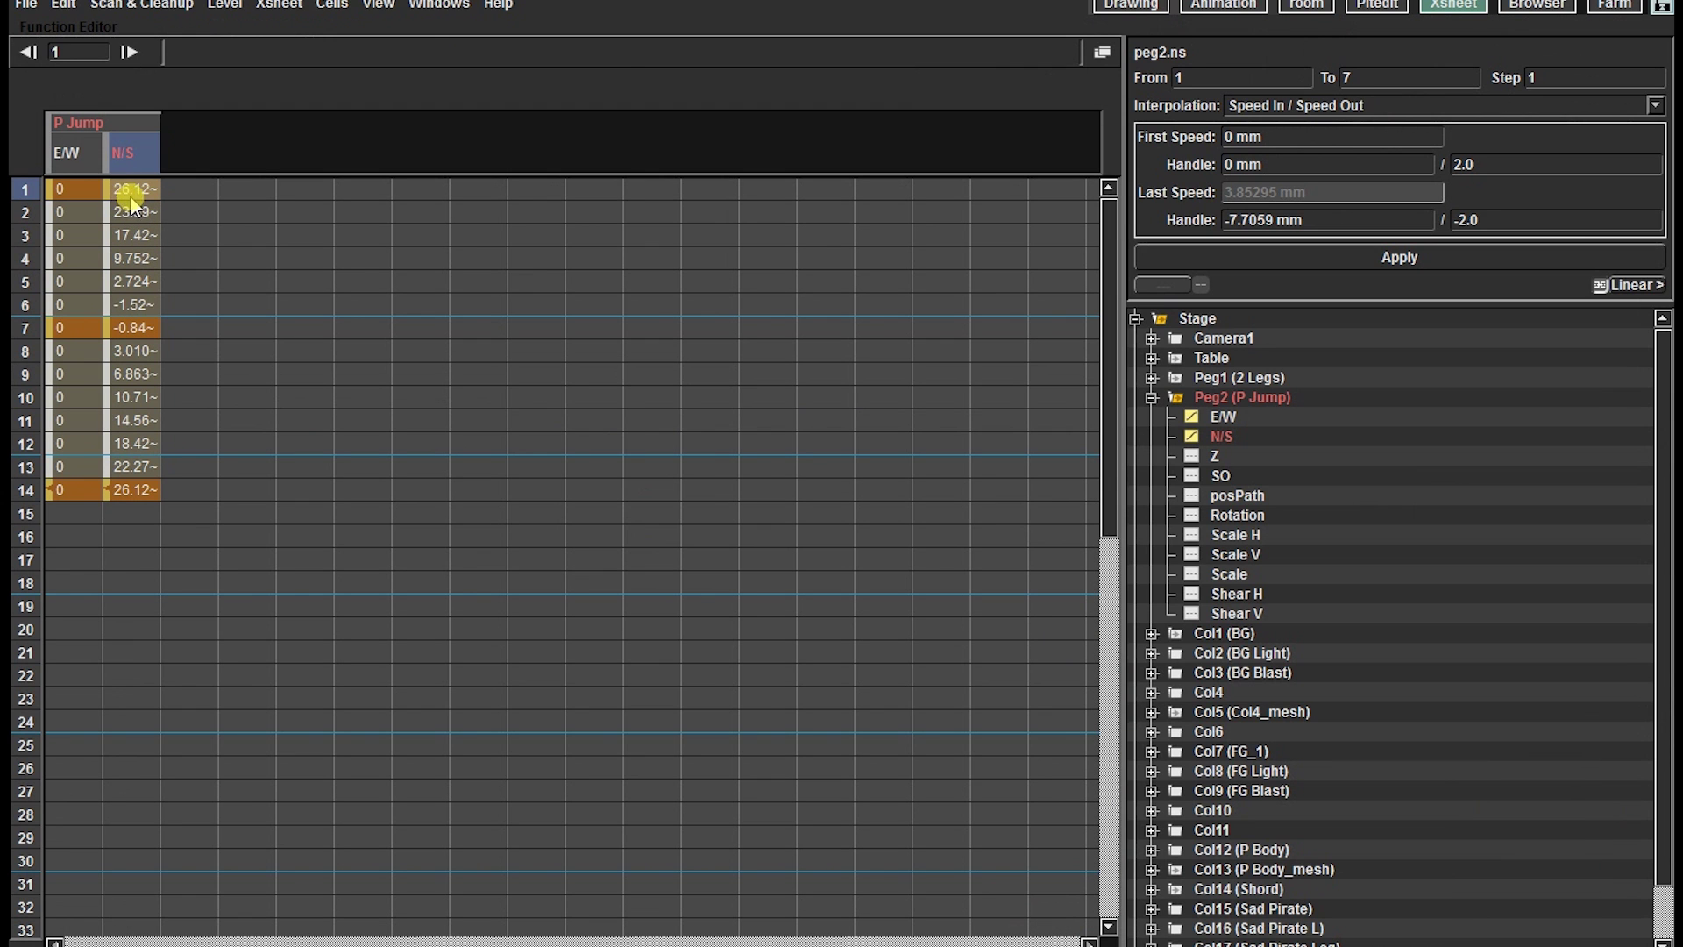
{"action": "left_click_drag", "start_coordinate": [72, 213], "coordinate": [143, 493]}
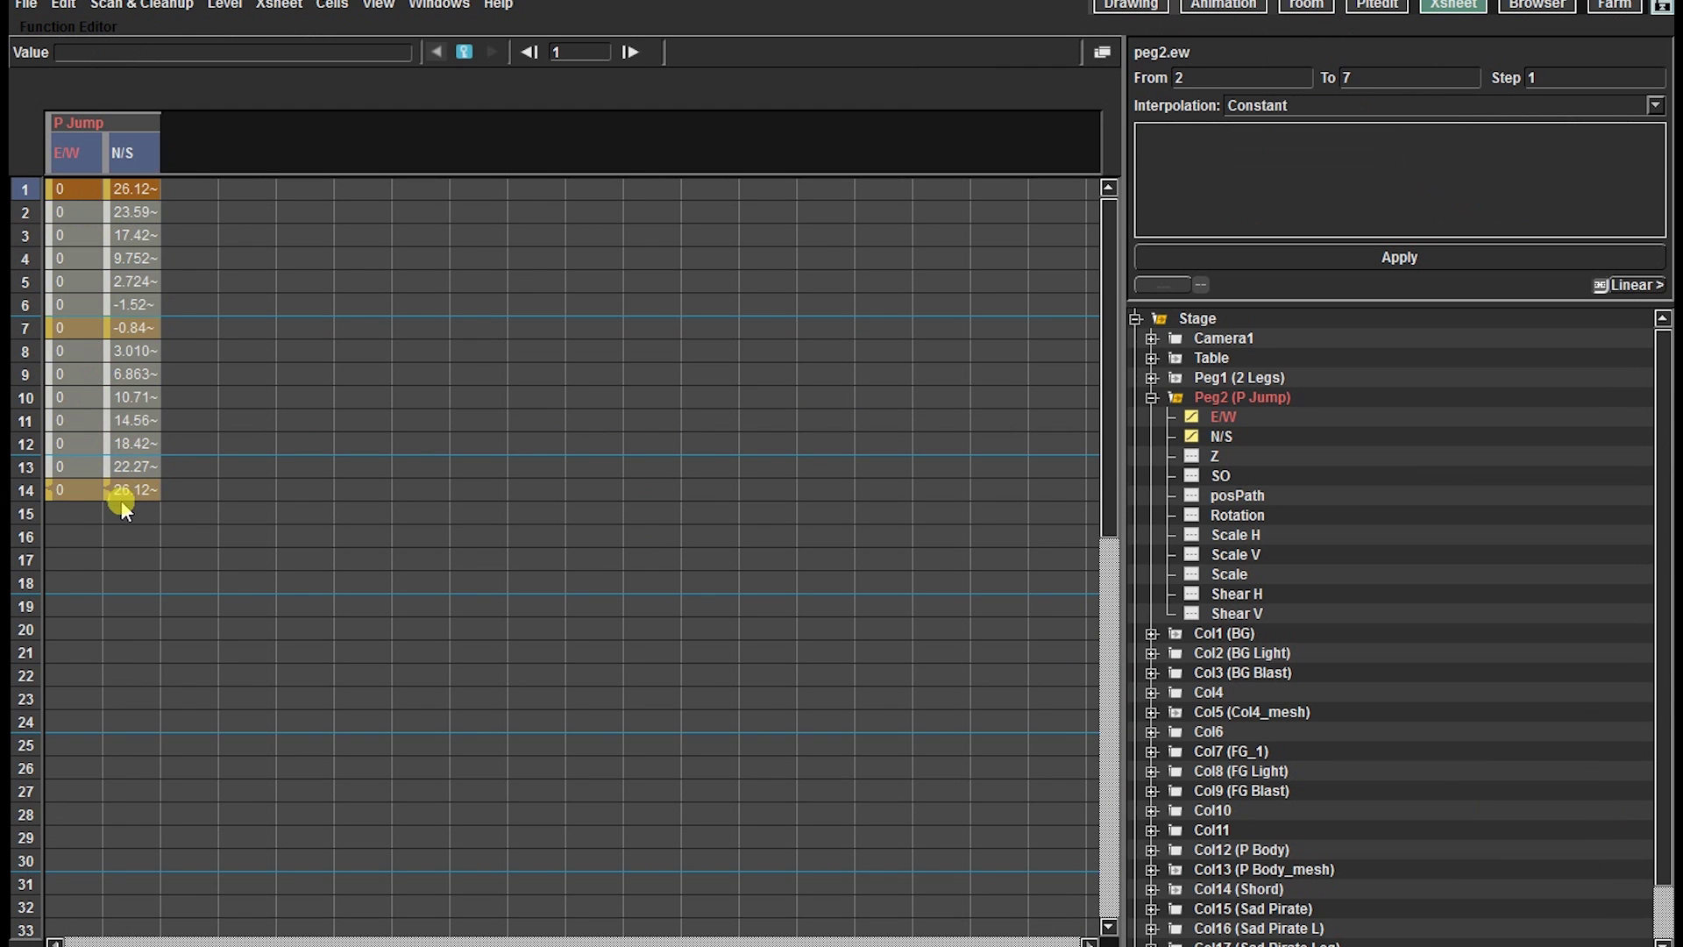
{"action": "left_click", "coordinate": [57, 512]}
{"action": "key", "text": "ctrl+v"}
{"action": "left_click_drag", "start_coordinate": [309, 498], "coordinate": [289, 526]}
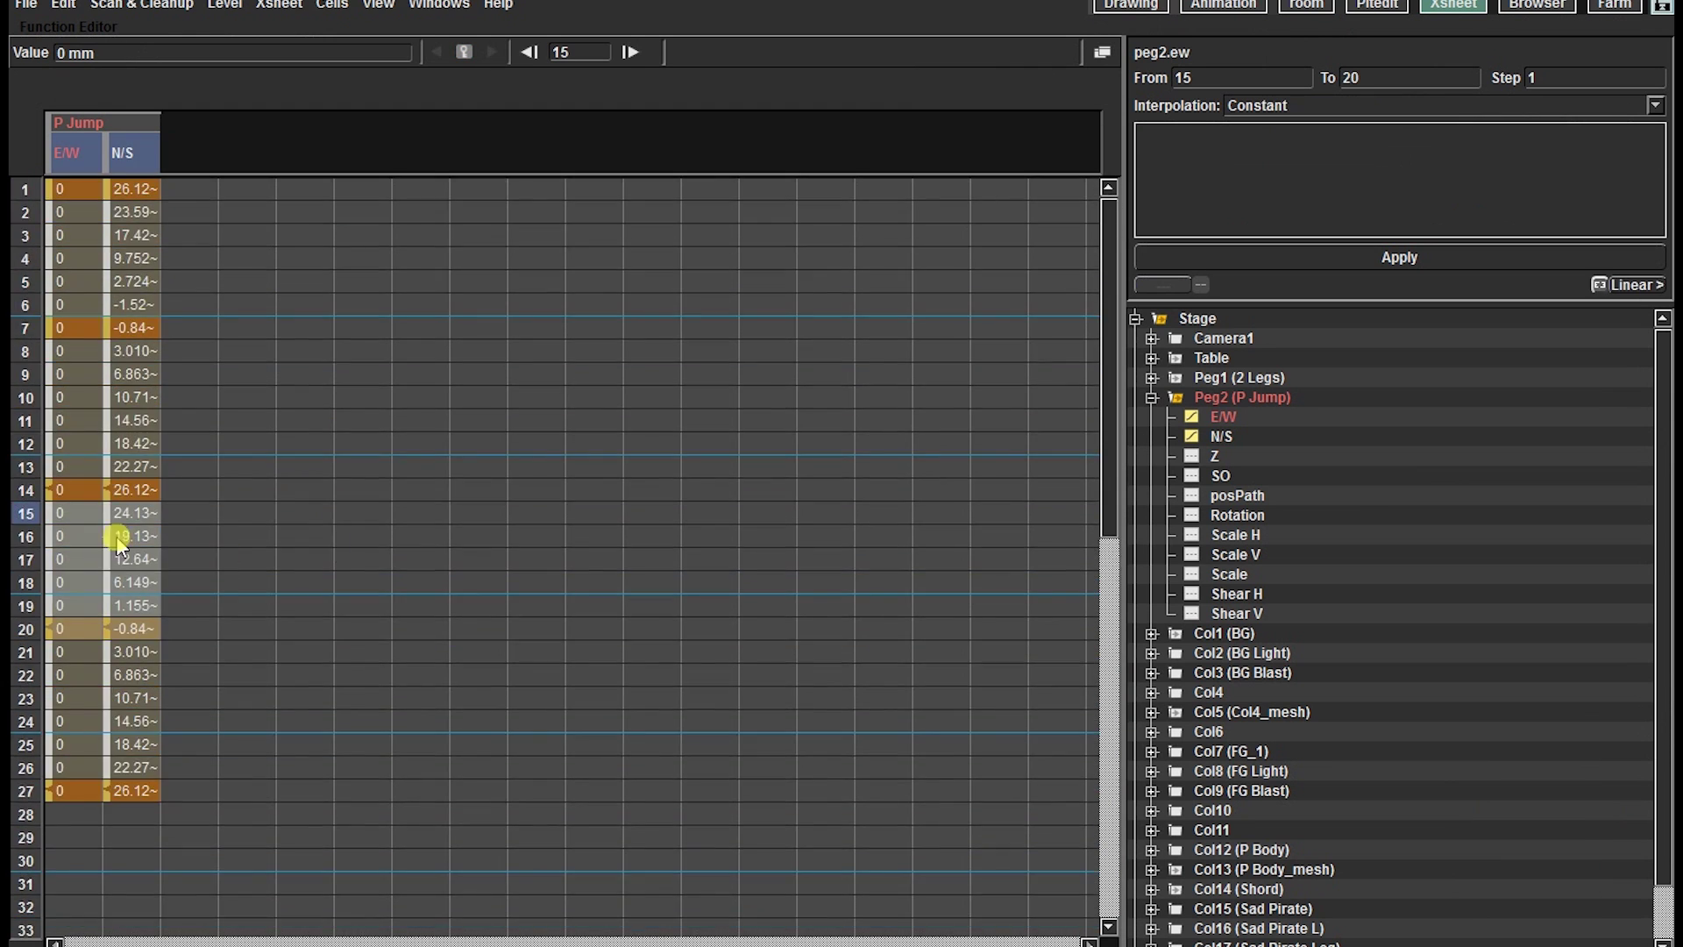
Step: Continue pasting the P Jump cycle every 13 frames from frame 28 through frame 171
{"action": "left_click_drag", "start_coordinate": [140, 658], "coordinate": [155, 441]}
{"action": "left_click", "coordinate": [58, 593]}
{"action": "key", "text": "ctrl+v"}
{"action": "left_click_drag", "start_coordinate": [136, 864], "coordinate": [151, 401]}
{"action": "left_click", "coordinate": [70, 432]}
{"action": "key", "text": "ctrl+v"}
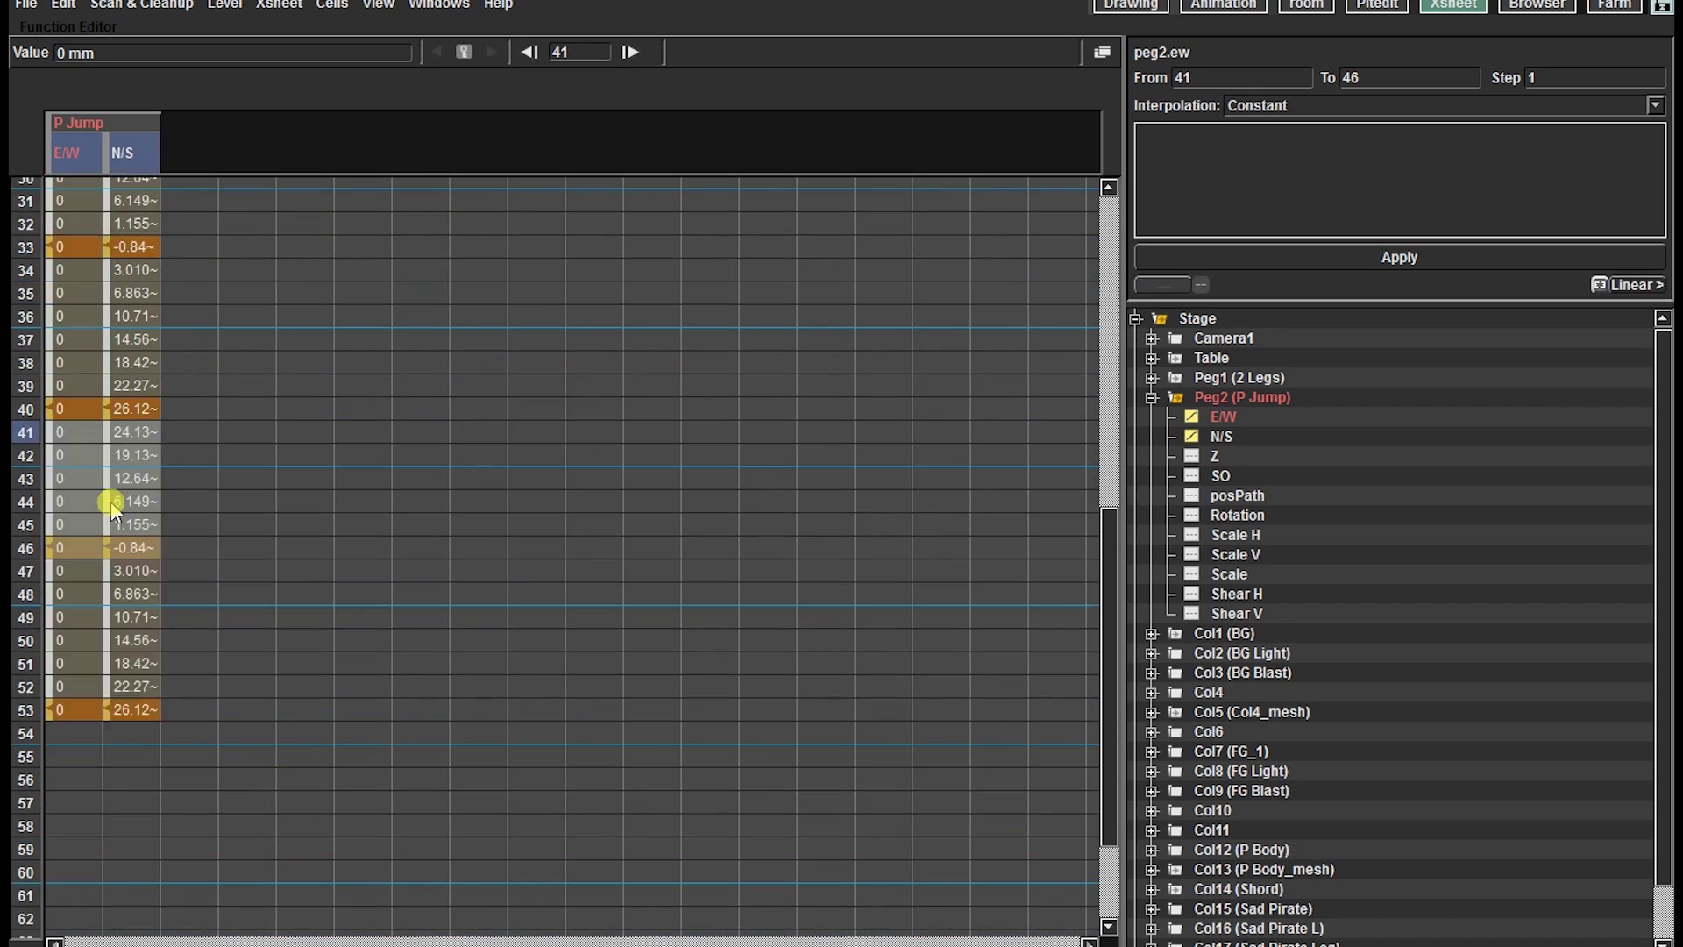
{"action": "scroll", "coordinate": [96, 526], "scroll_direction": "down", "scroll_amount": 5}
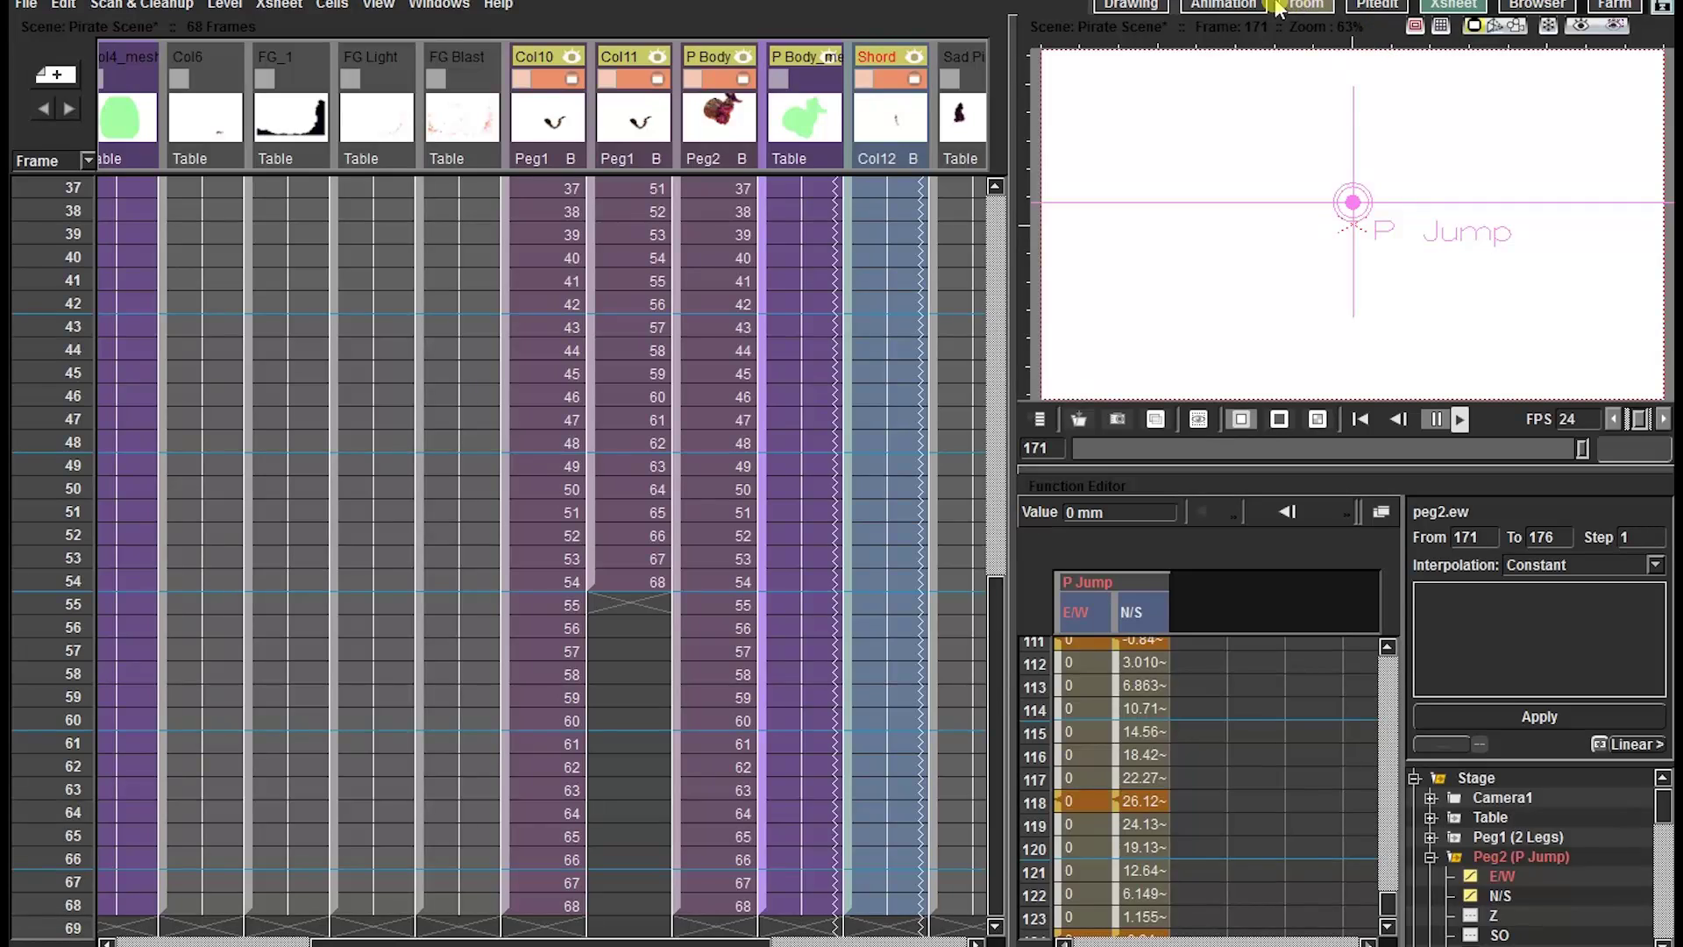
Step: Play the jump from frame 1 and inspect the body mesh skeleton and its hip vertex at frame 7
{"action": "left_click", "coordinate": [1224, 5]}
{"action": "left_click", "coordinate": [1255, 230]}
{"action": "key", "text": "p"}
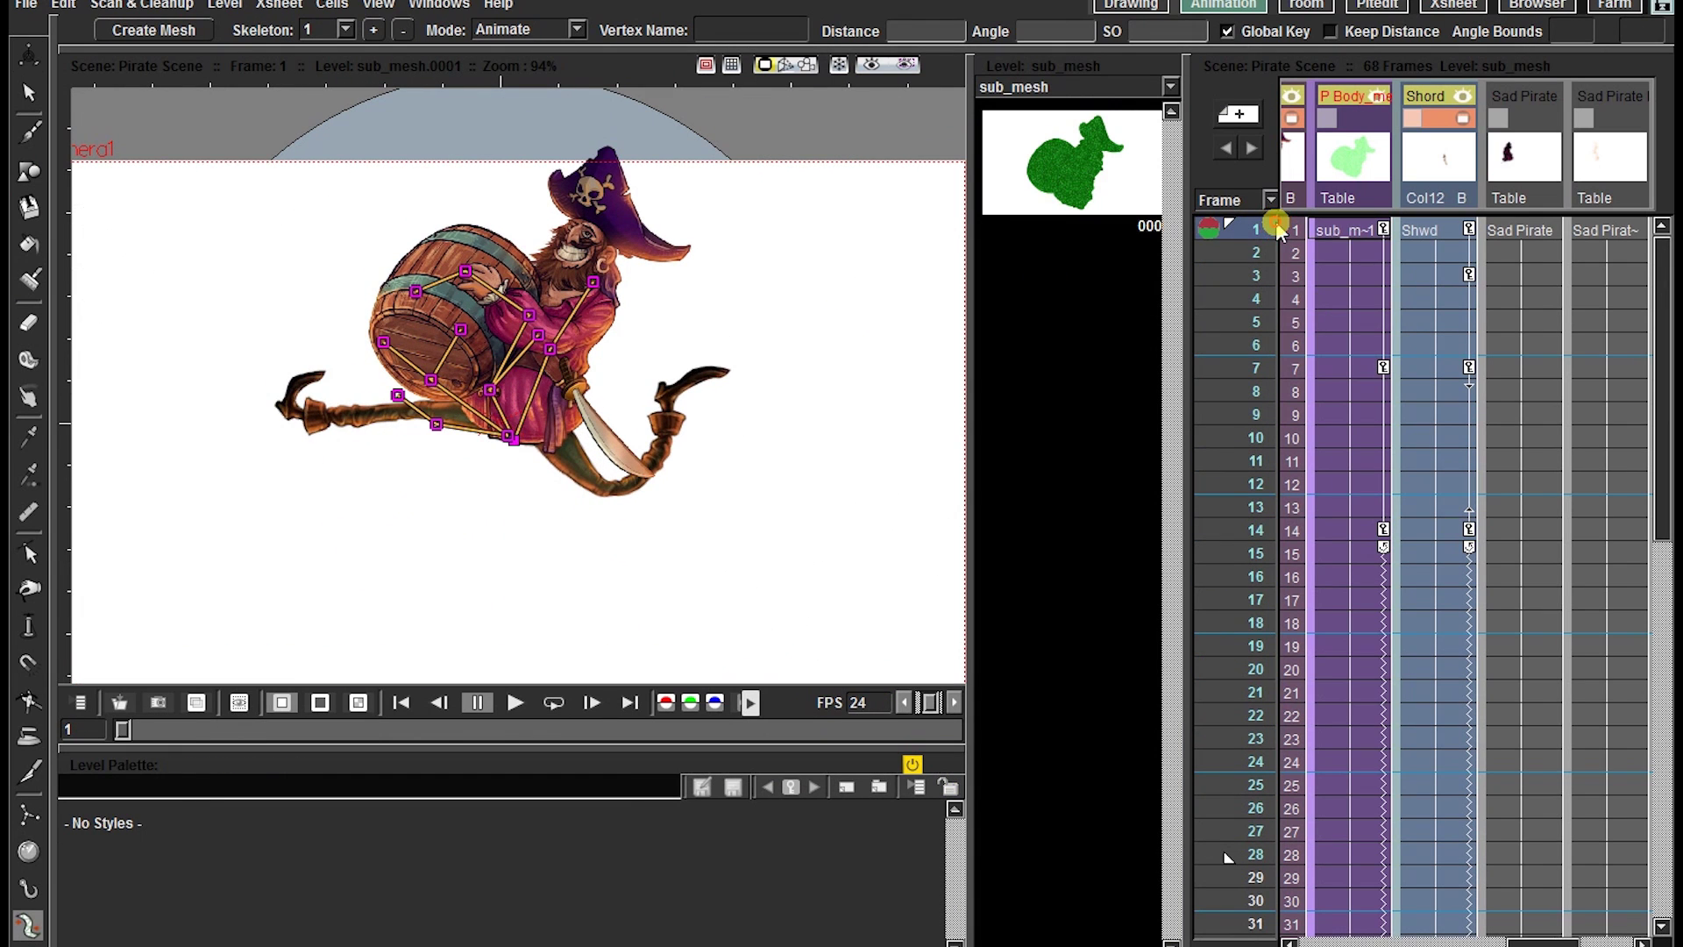
{"action": "left_click_drag", "start_coordinate": [1278, 229], "coordinate": [1245, 367]}
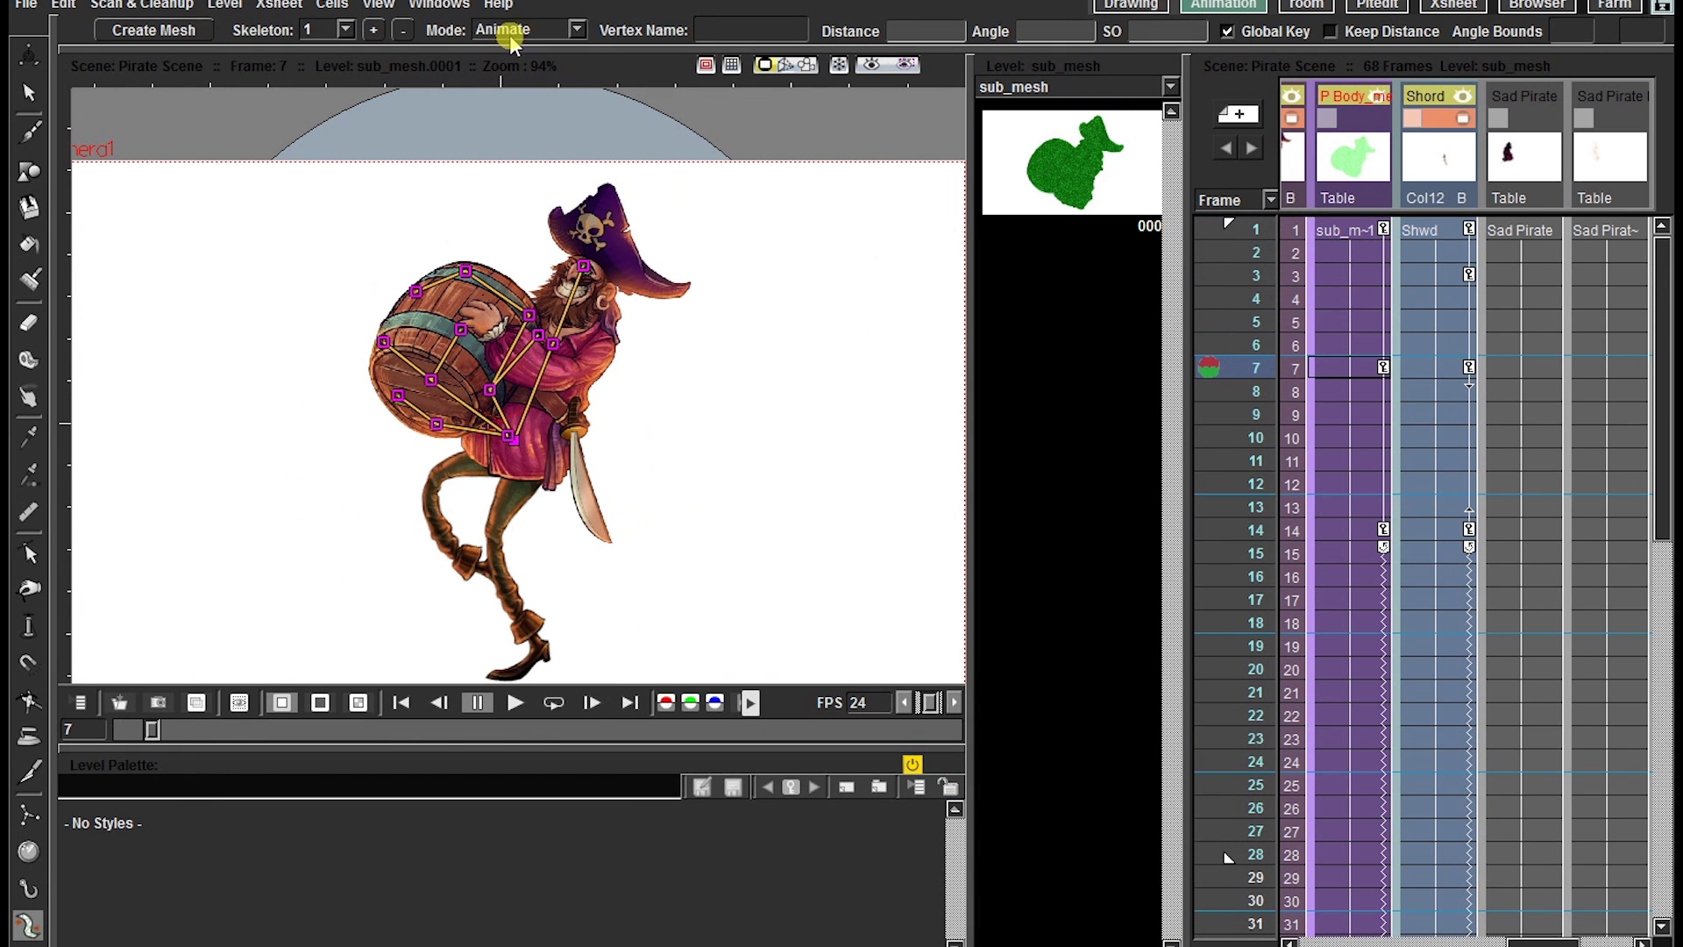
{"action": "left_click", "coordinate": [507, 437]}
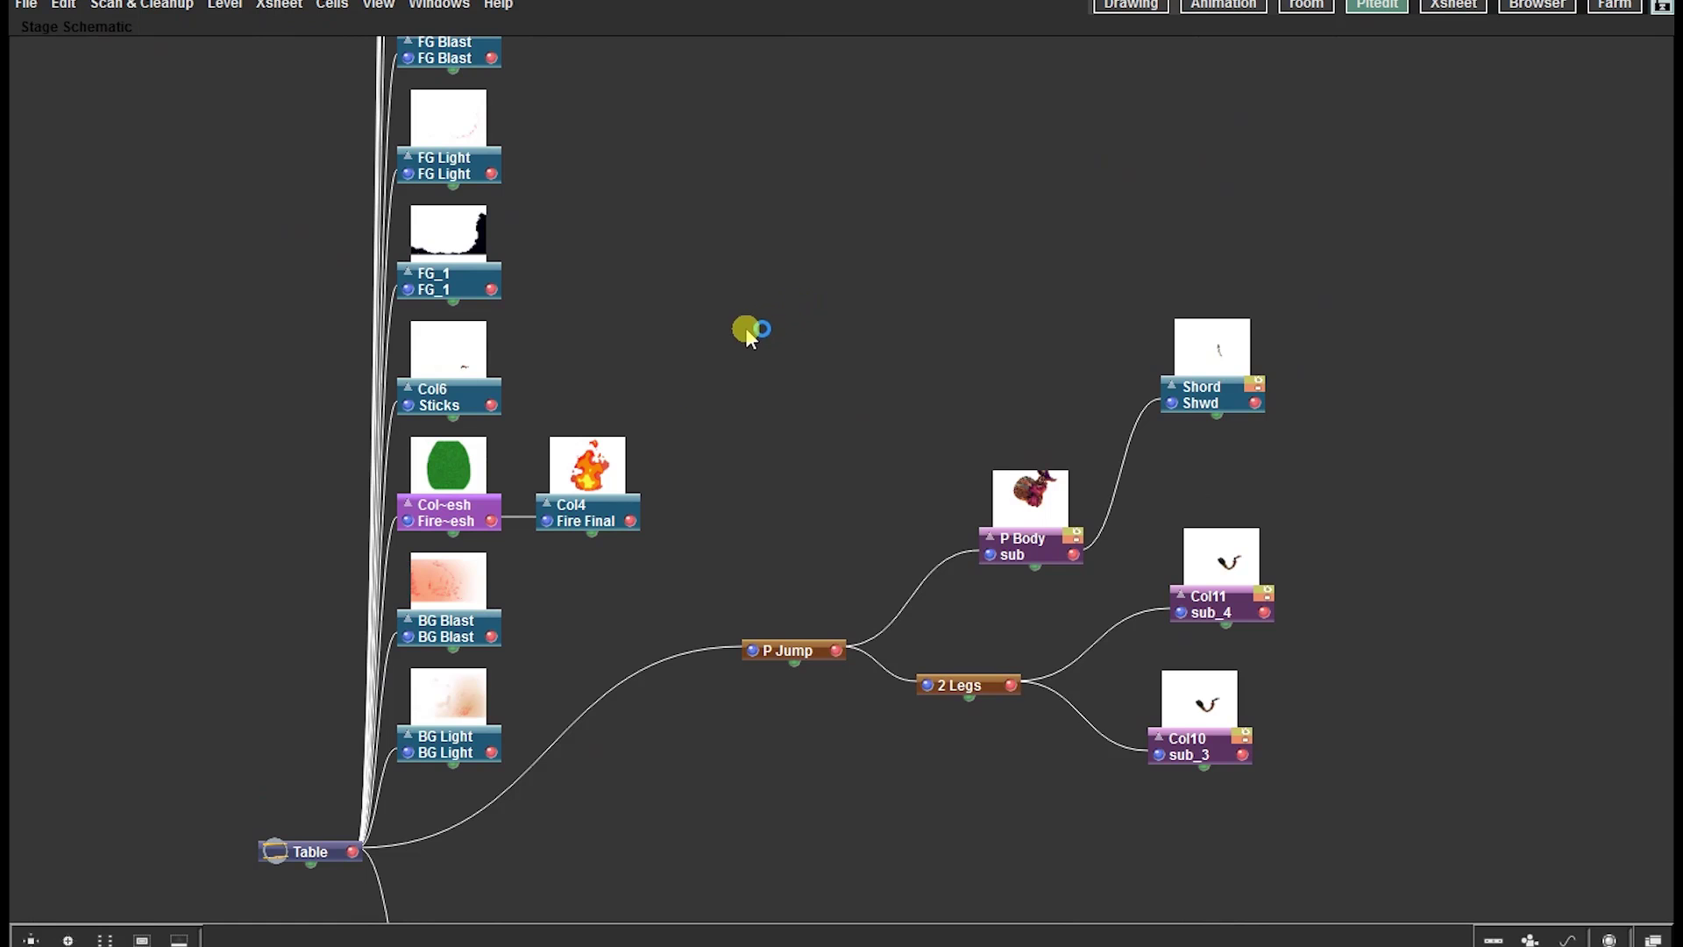
Step: Move the P Body mesh node out of the Table column and arrange it beside the P Body node in the stage schematic
{"action": "left_click_drag", "start_coordinate": [672, 398], "coordinate": [626, 838]}
{"action": "left_click_drag", "start_coordinate": [418, 275], "coordinate": [775, 696]}
{"action": "left_click_drag", "start_coordinate": [795, 578], "coordinate": [755, 105]}
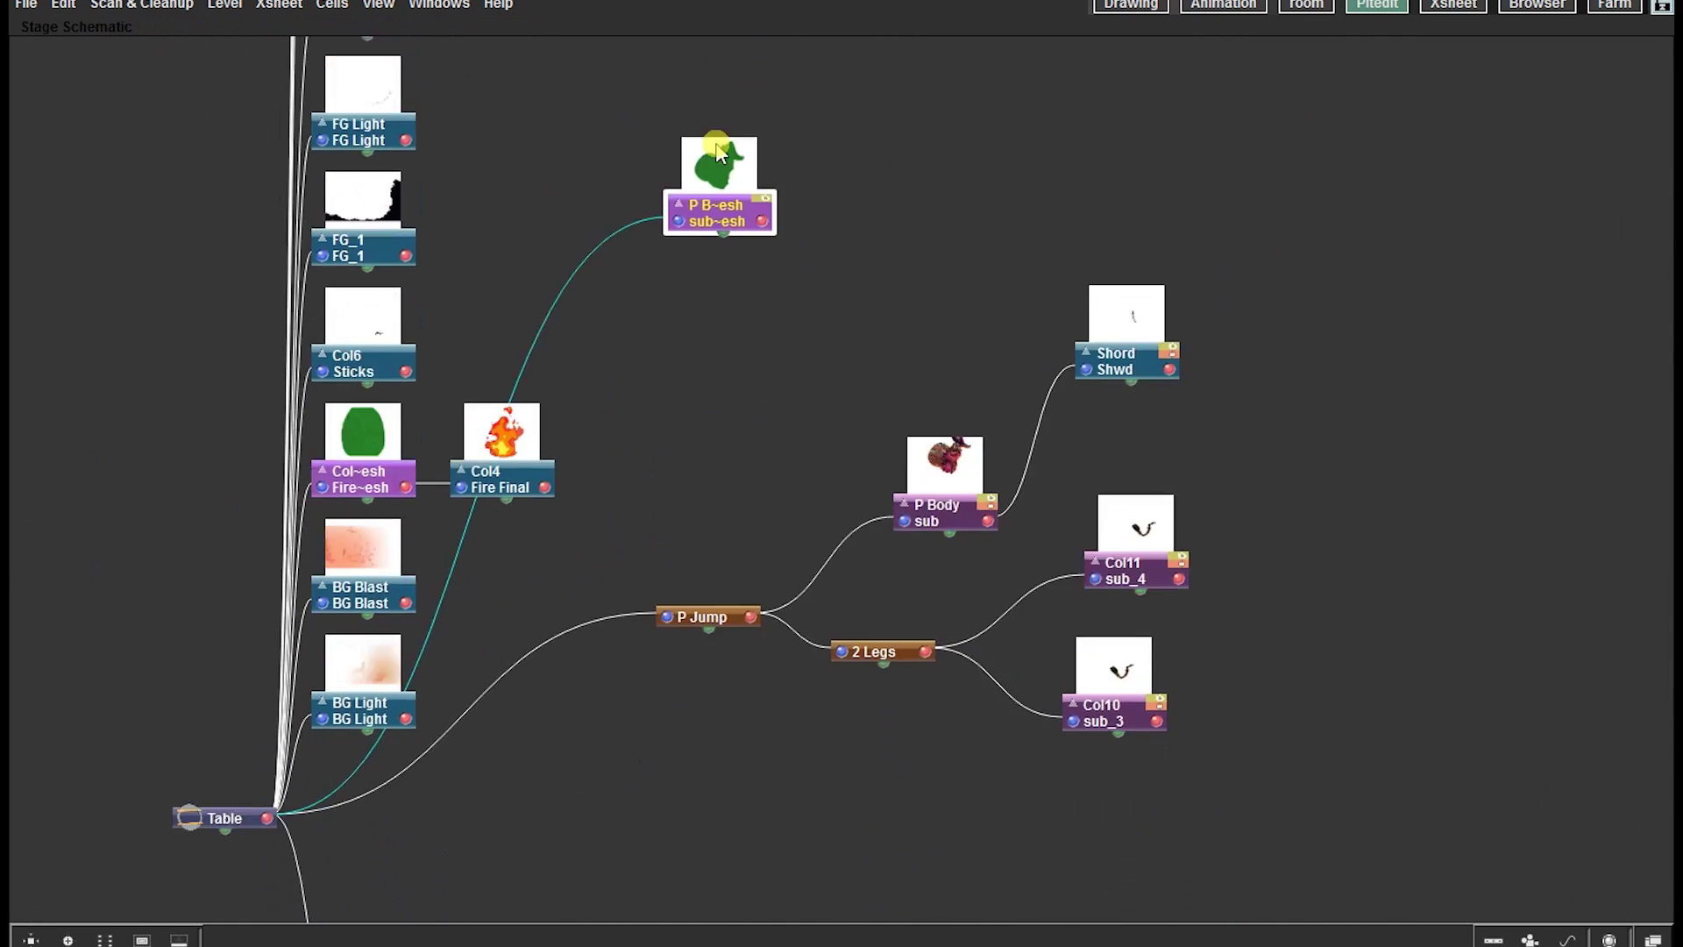
{"action": "left_click_drag", "start_coordinate": [722, 200], "coordinate": [960, 313]}
{"action": "left_click_drag", "start_coordinate": [940, 512], "coordinate": [831, 472]}
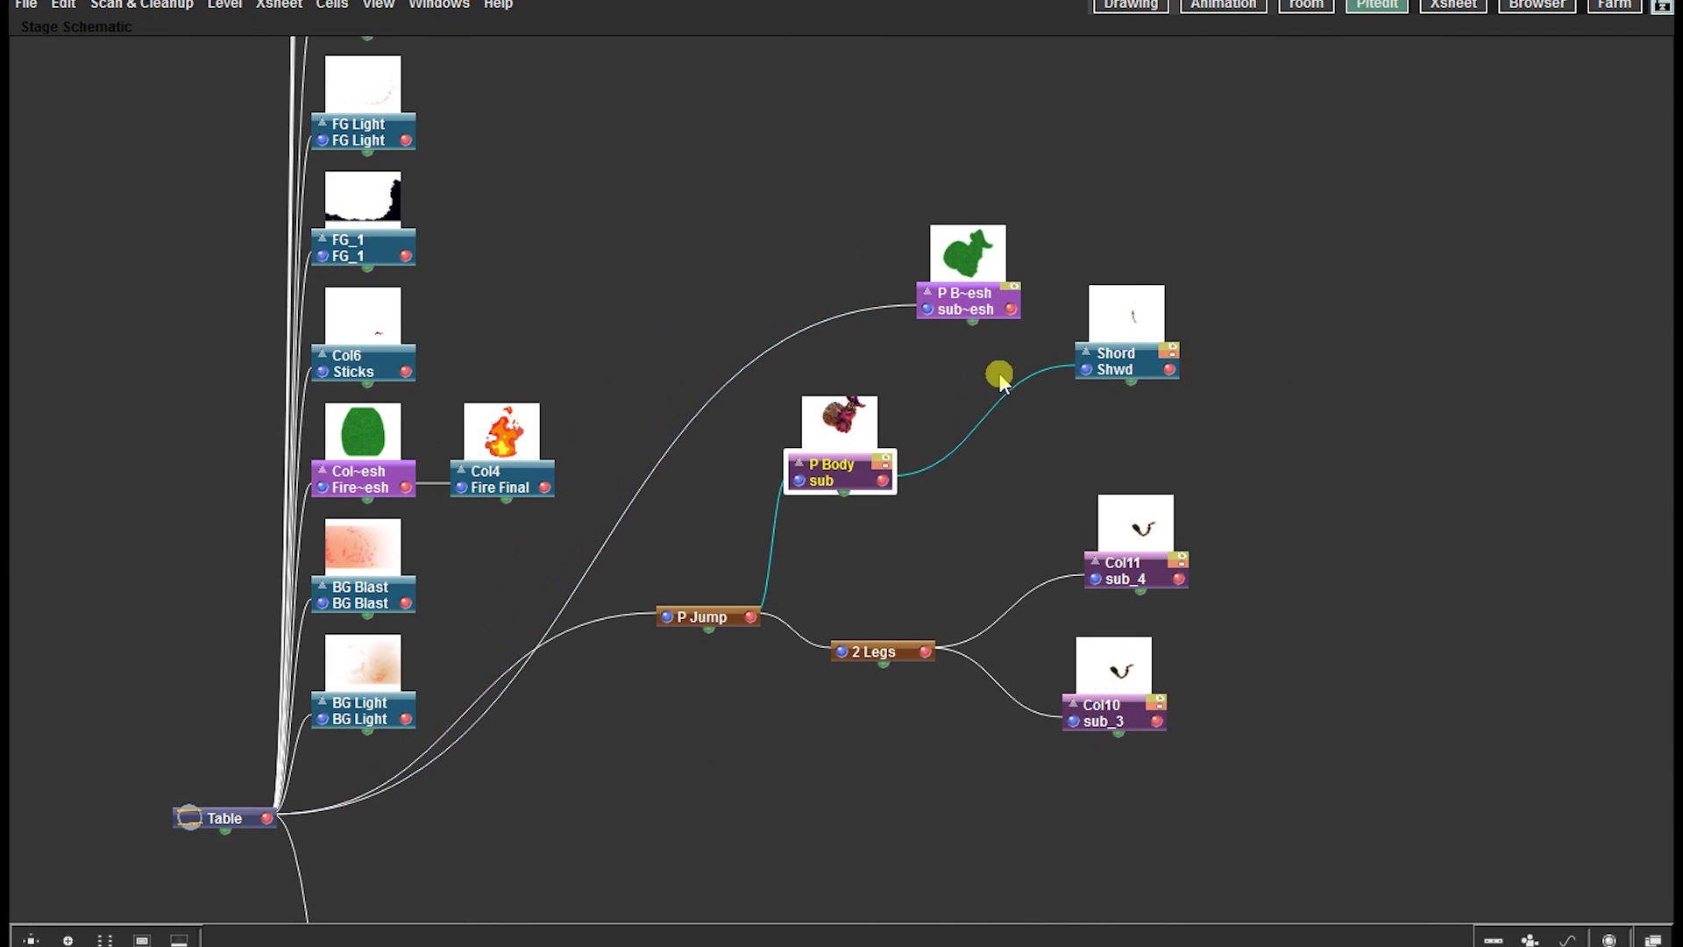
Step: Parent the P Body mesh to the P Jump peg and link P Body to the mesh in the stage schematic
{"action": "left_click_drag", "start_coordinate": [1064, 366], "coordinate": [1015, 308]}
{"action": "left_click_drag", "start_coordinate": [1015, 308], "coordinate": [1013, 309]}
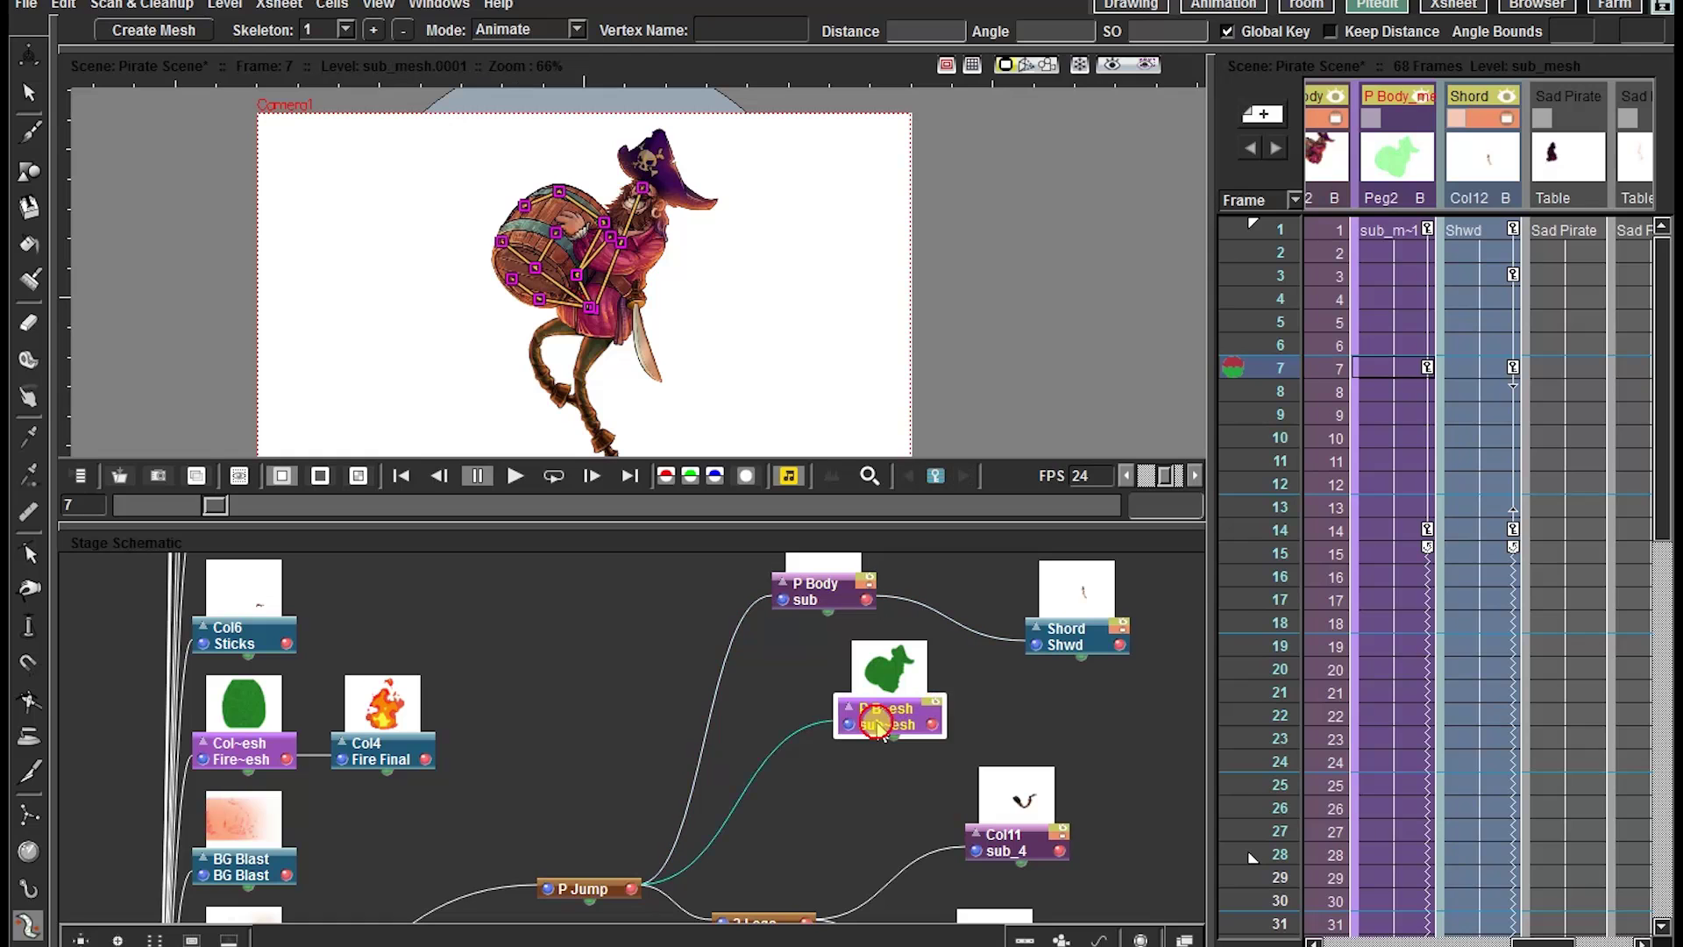
{"action": "left_click_drag", "start_coordinate": [883, 719], "coordinate": [775, 699]}
{"action": "left_click_drag", "start_coordinate": [821, 593], "coordinate": [826, 688]}
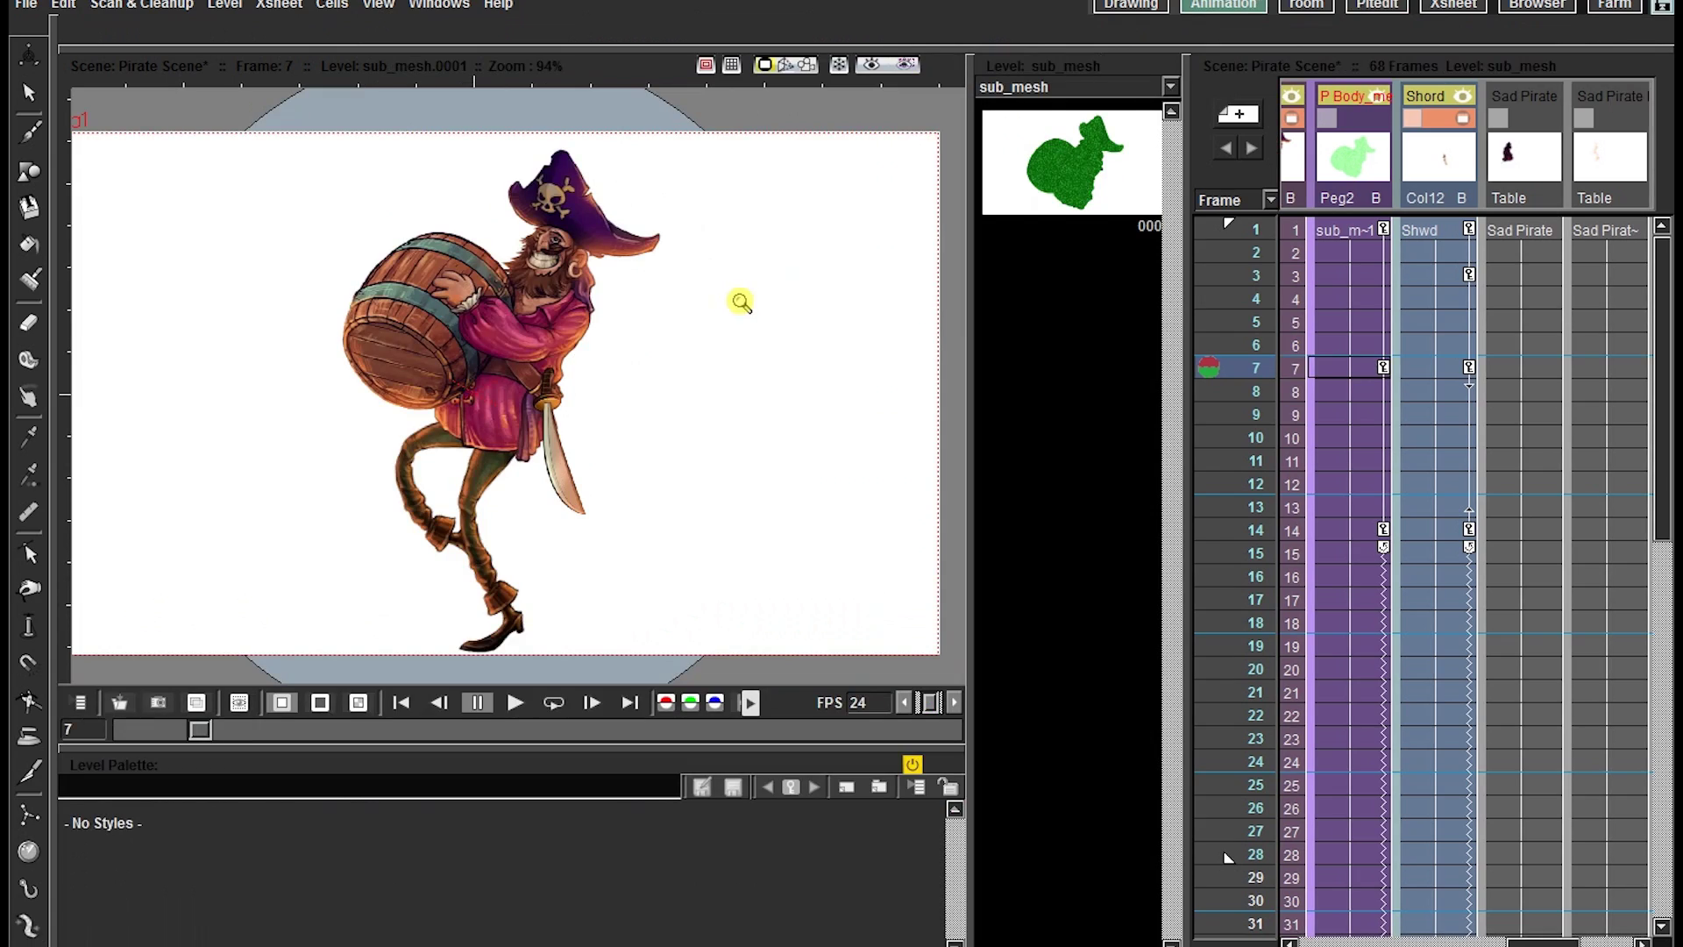
Step: Reposition the pirate's head vertex in the body mesh at frames 7 and 1, and select the mesh keys at frames 1 and 14
{"action": "key", "text": "p"}
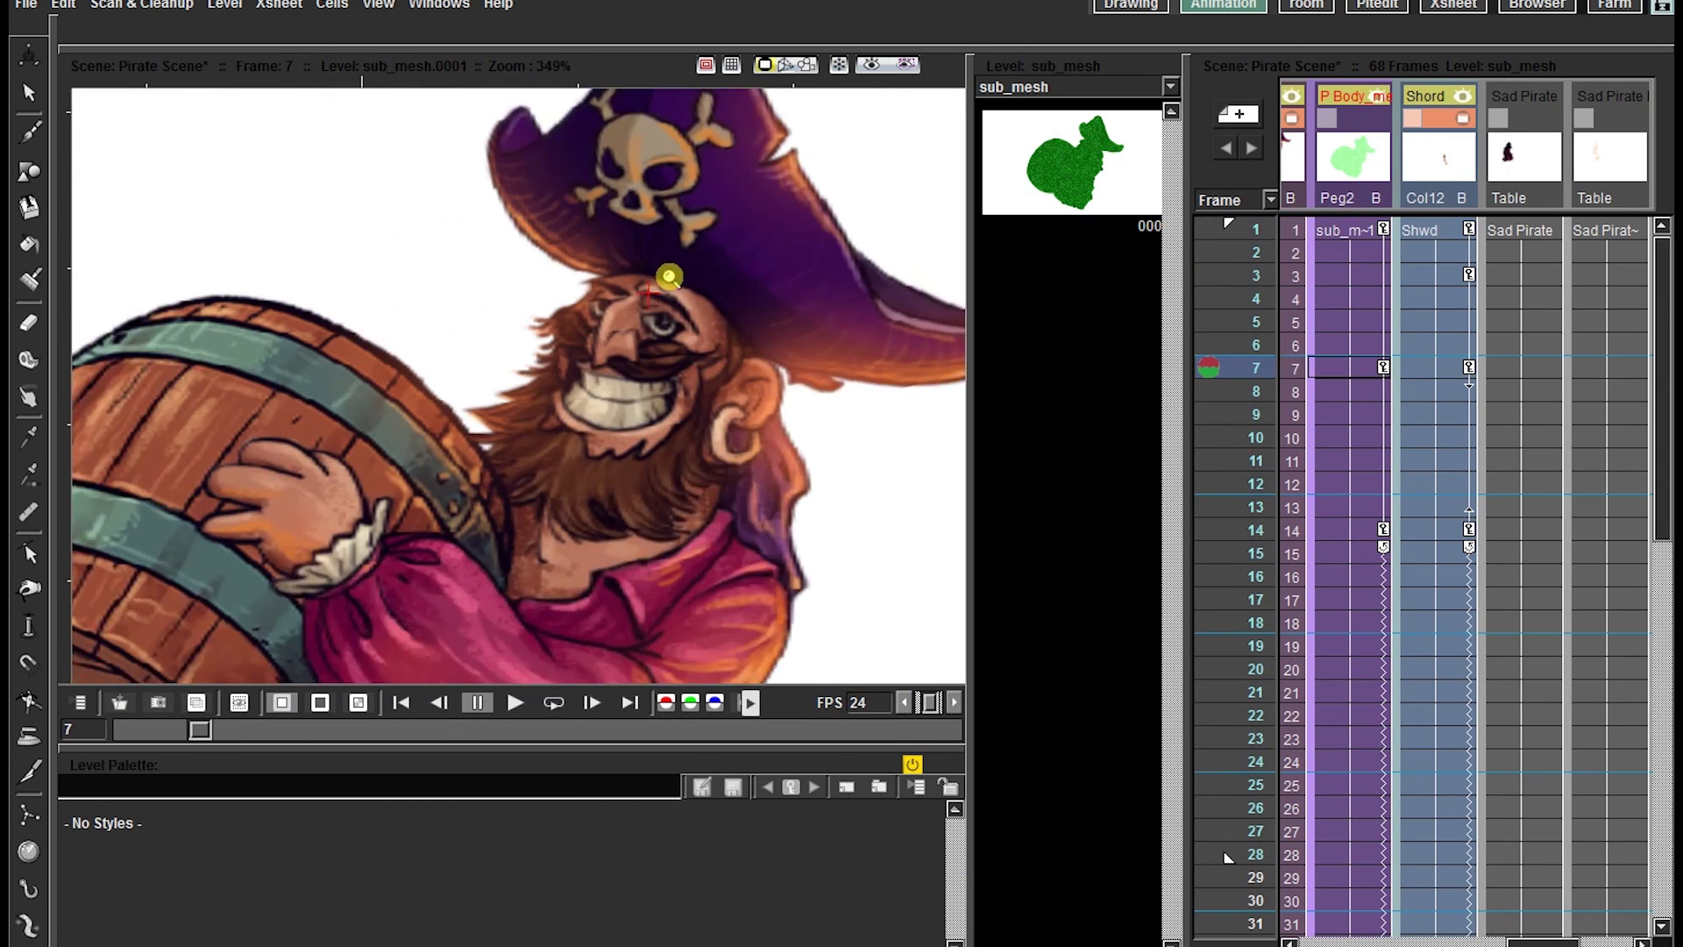
{"action": "key", "text": "x"}
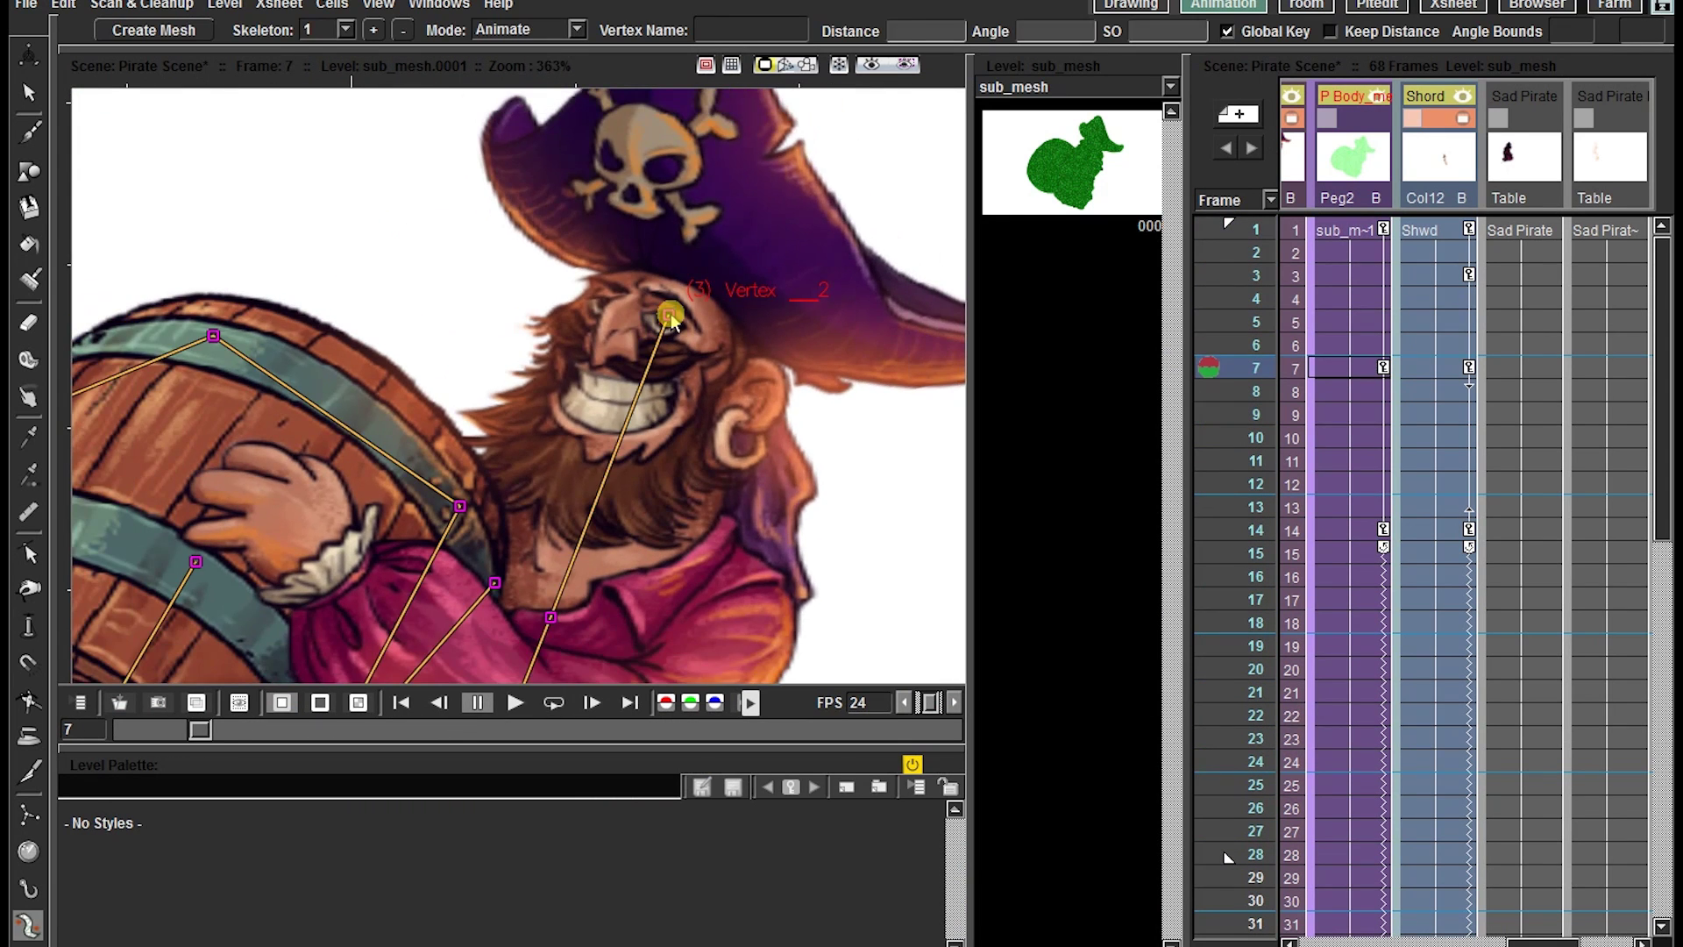
{"action": "left_click_drag", "start_coordinate": [669, 317], "coordinate": [623, 334]}
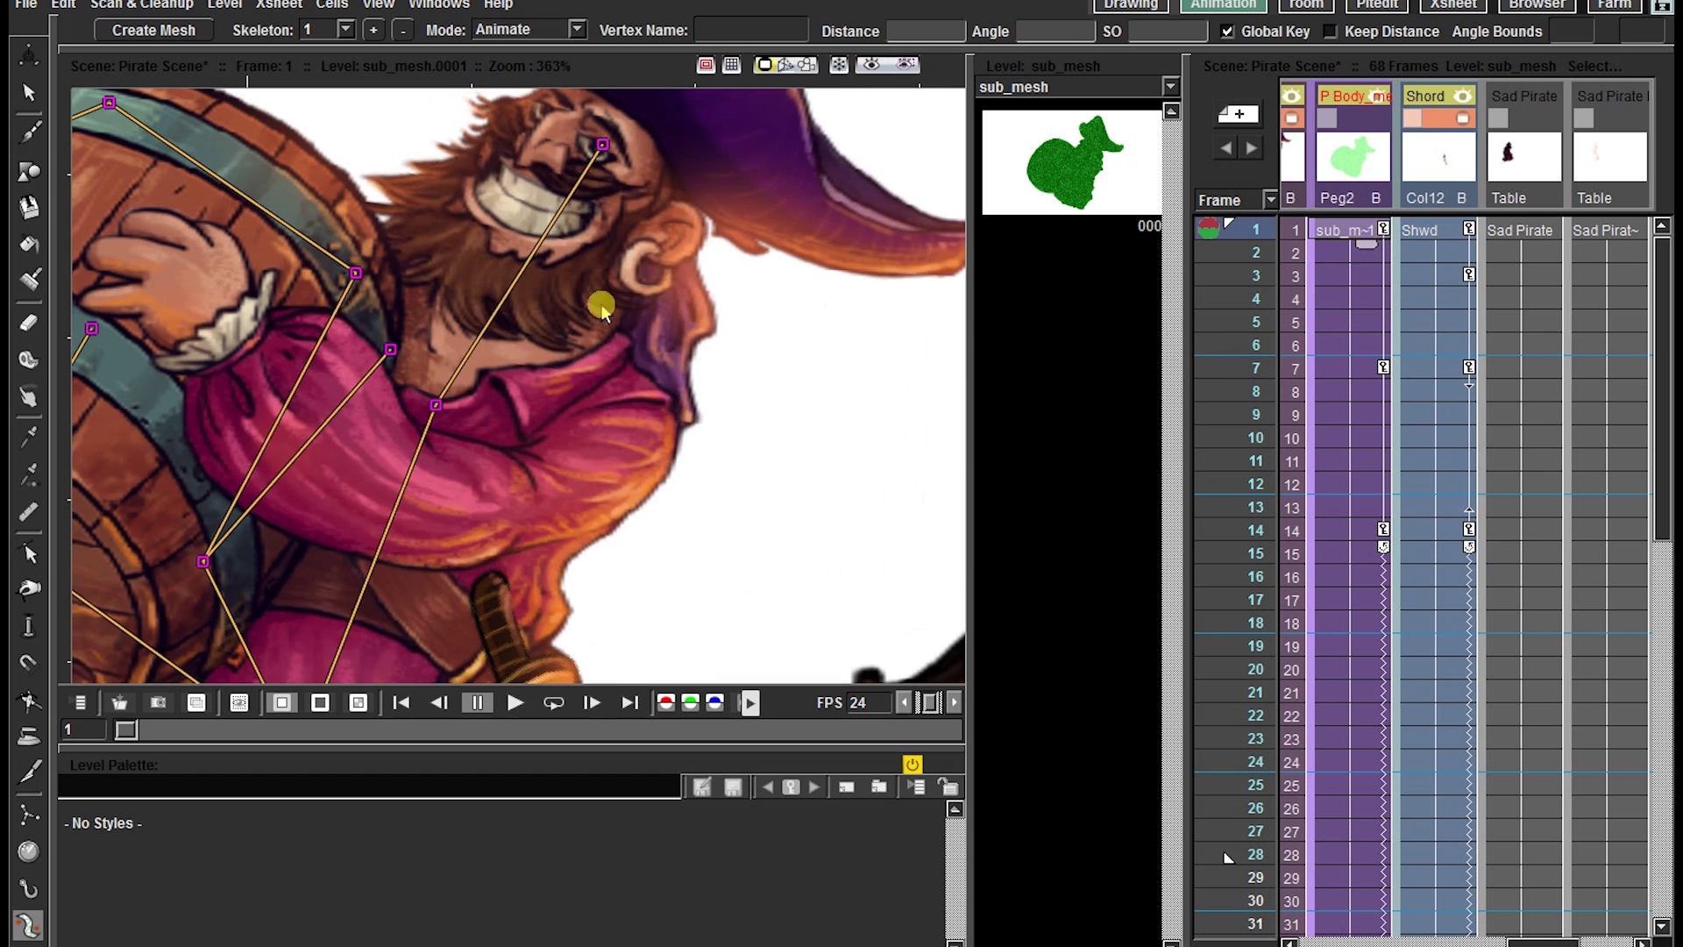
{"action": "left_click_drag", "start_coordinate": [601, 307], "coordinate": [678, 414]}
{"action": "left_click_drag", "start_coordinate": [678, 252], "coordinate": [573, 213]}
{"action": "left_click", "coordinate": [1380, 231]}
{"action": "left_click", "coordinate": [1379, 530]}
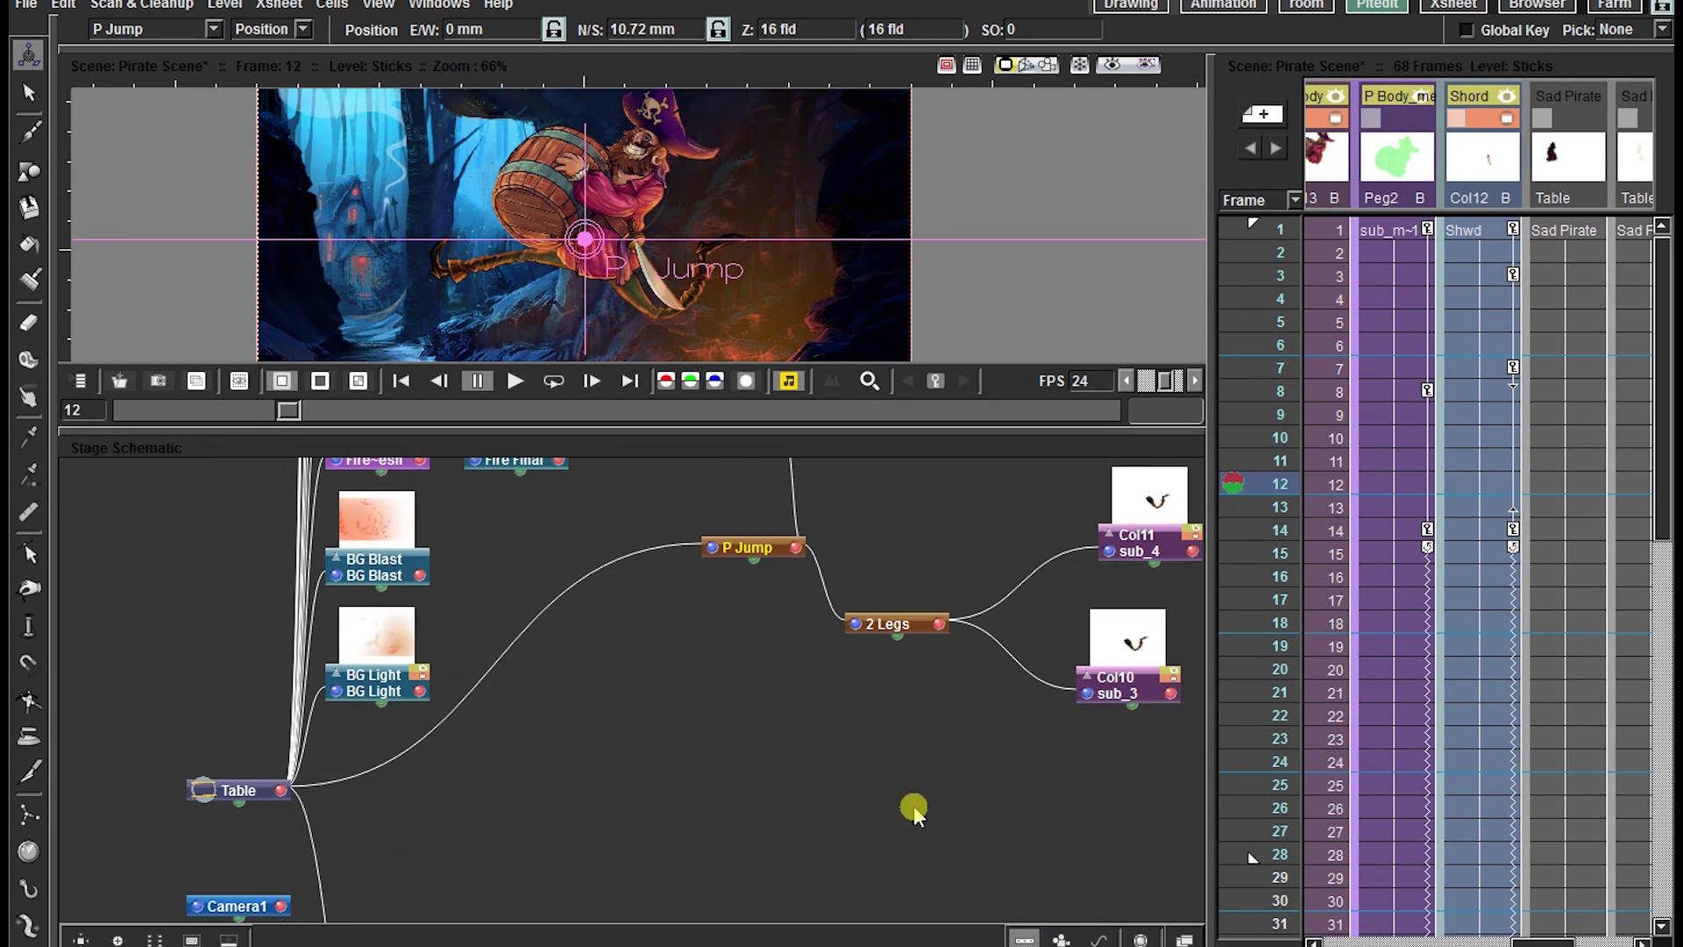
Step: Add a new peg named Pirate Main in the stage schematic and parent P Jump to it
{"action": "left_click_drag", "start_coordinate": [425, 777], "coordinate": [605, 650]}
{"action": "left_click", "coordinate": [712, 699]}
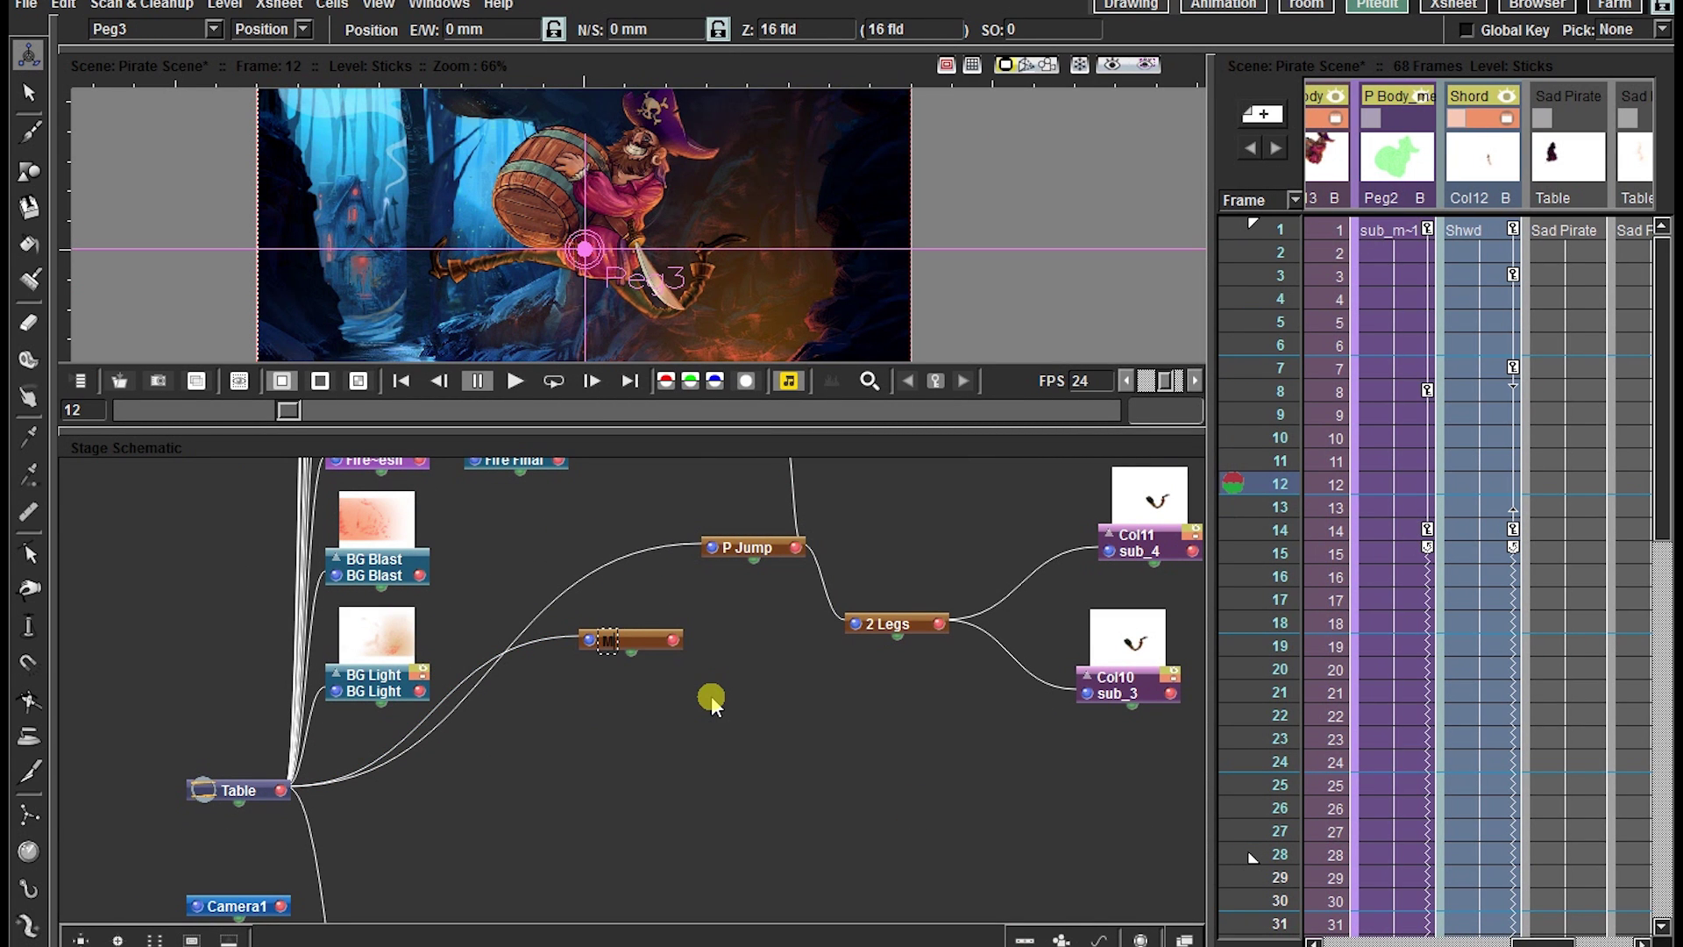
{"action": "left_click_drag", "start_coordinate": [623, 641], "coordinate": [583, 606]}
{"action": "left_click_drag", "start_coordinate": [632, 605], "coordinate": [779, 583]}
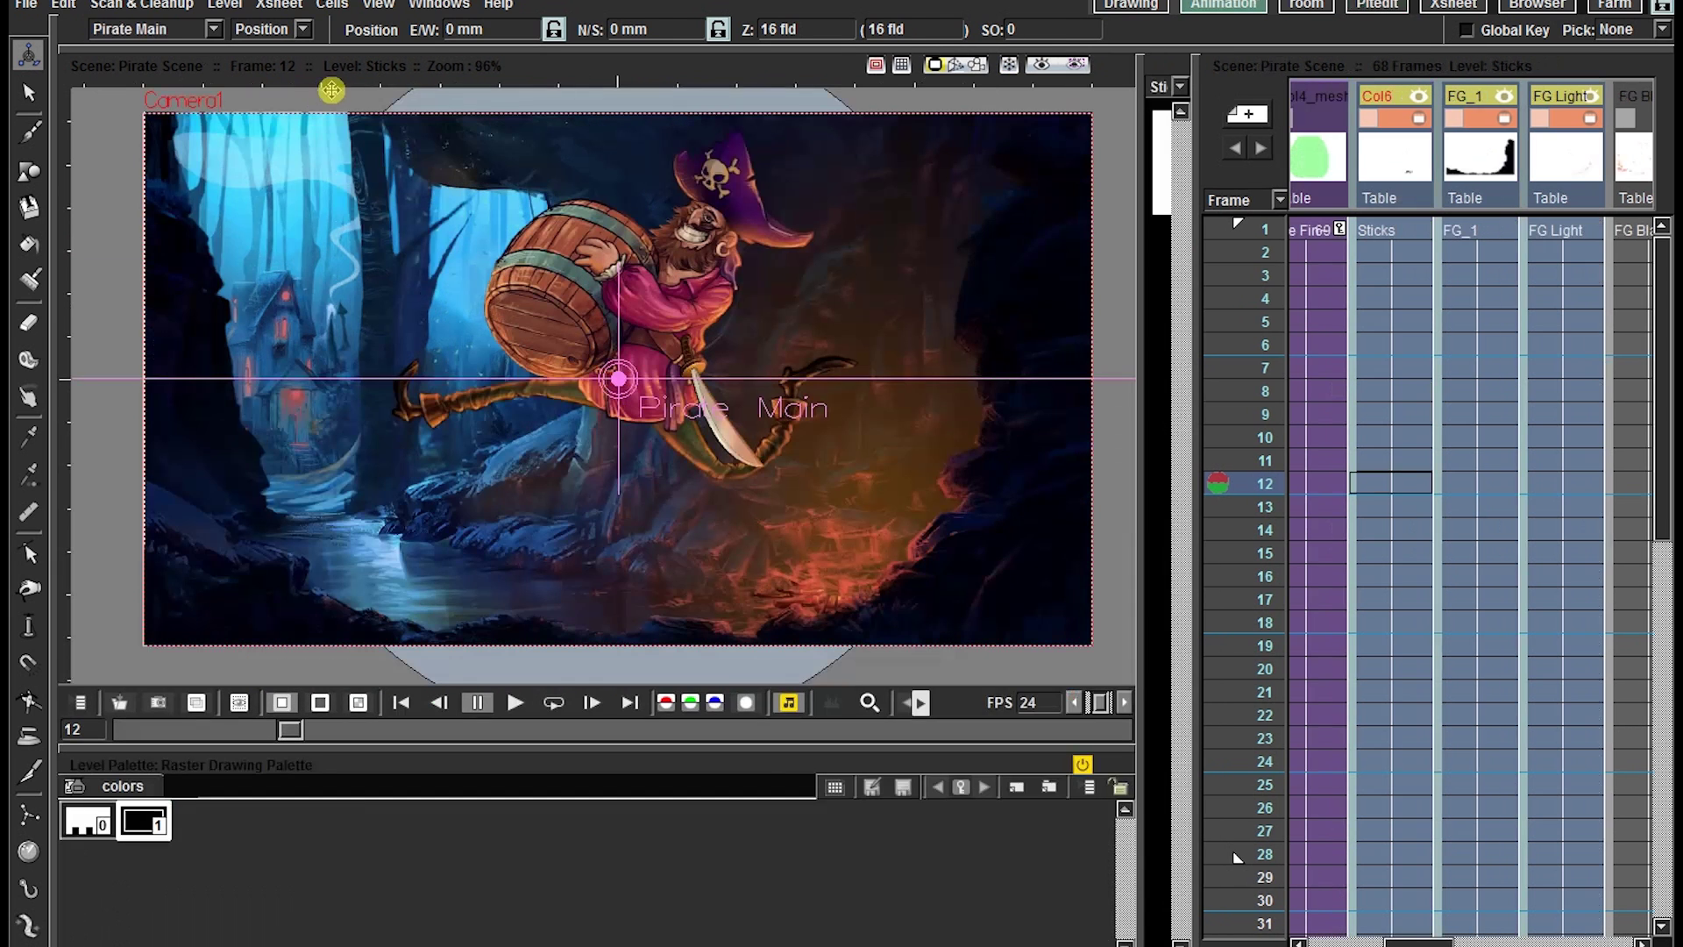
Step: Place Pirate Main outside the camera's right edge at frame 1, at about 435 mm E/W and -26 mm N/S
{"action": "type", "text": "90"}
{"action": "key", "text": "Return"}
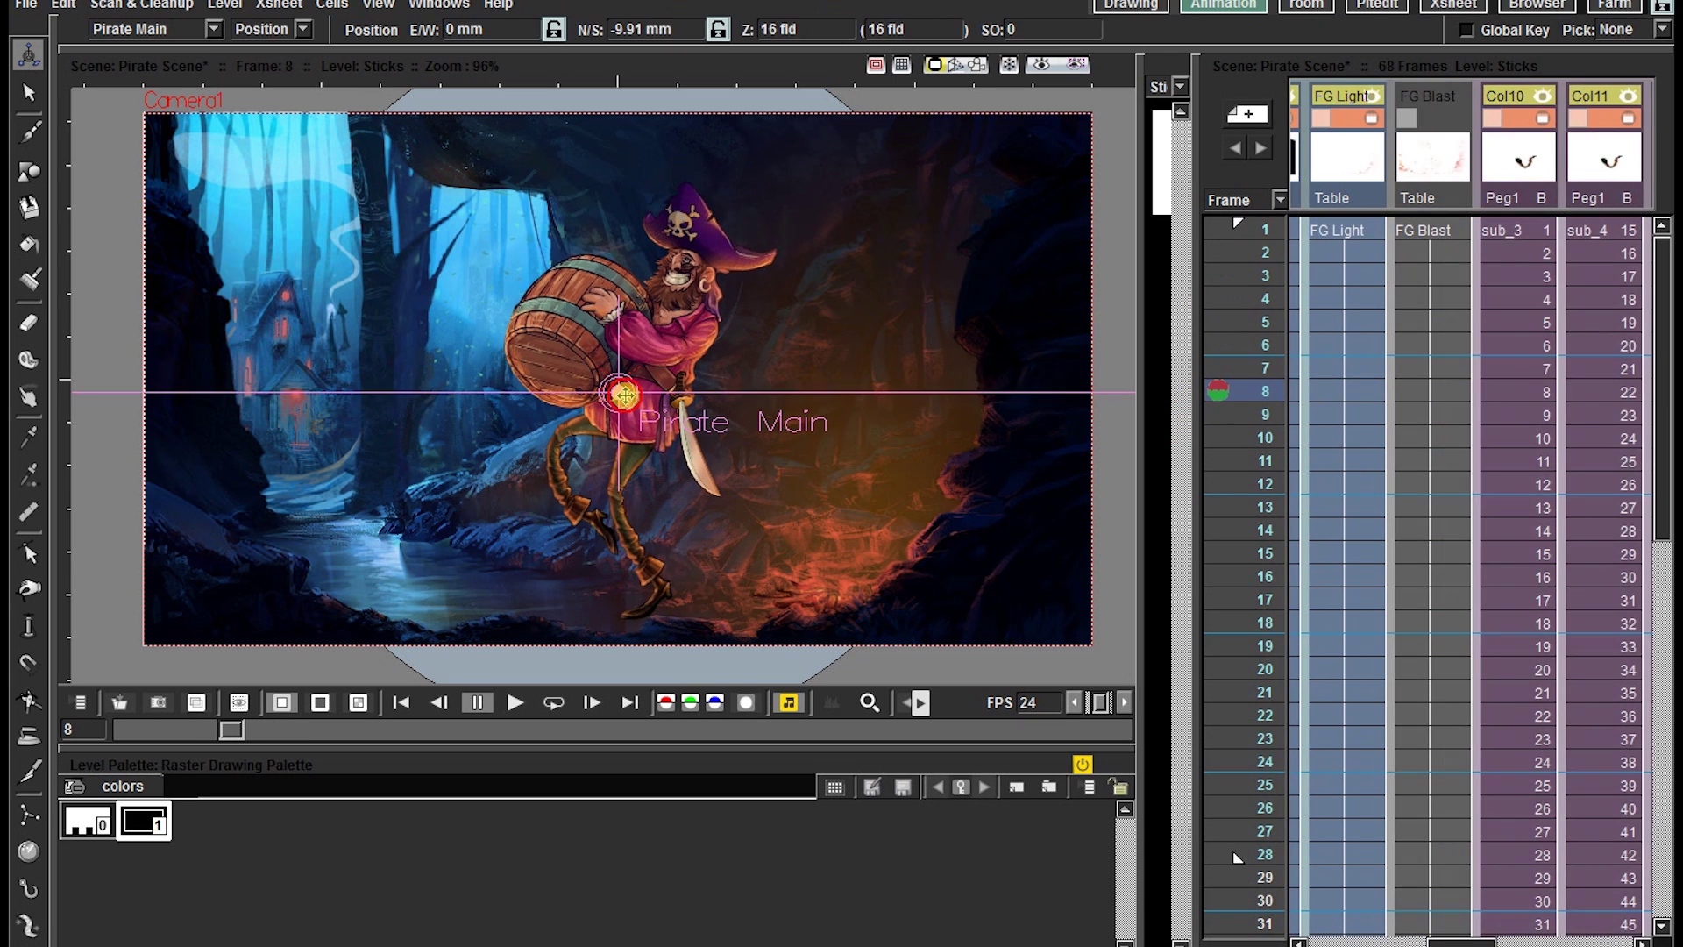
{"action": "left_click_drag", "start_coordinate": [626, 406], "coordinate": [626, 412]}
{"action": "left_click_drag", "start_coordinate": [682, 443], "coordinate": [1210, 454]}
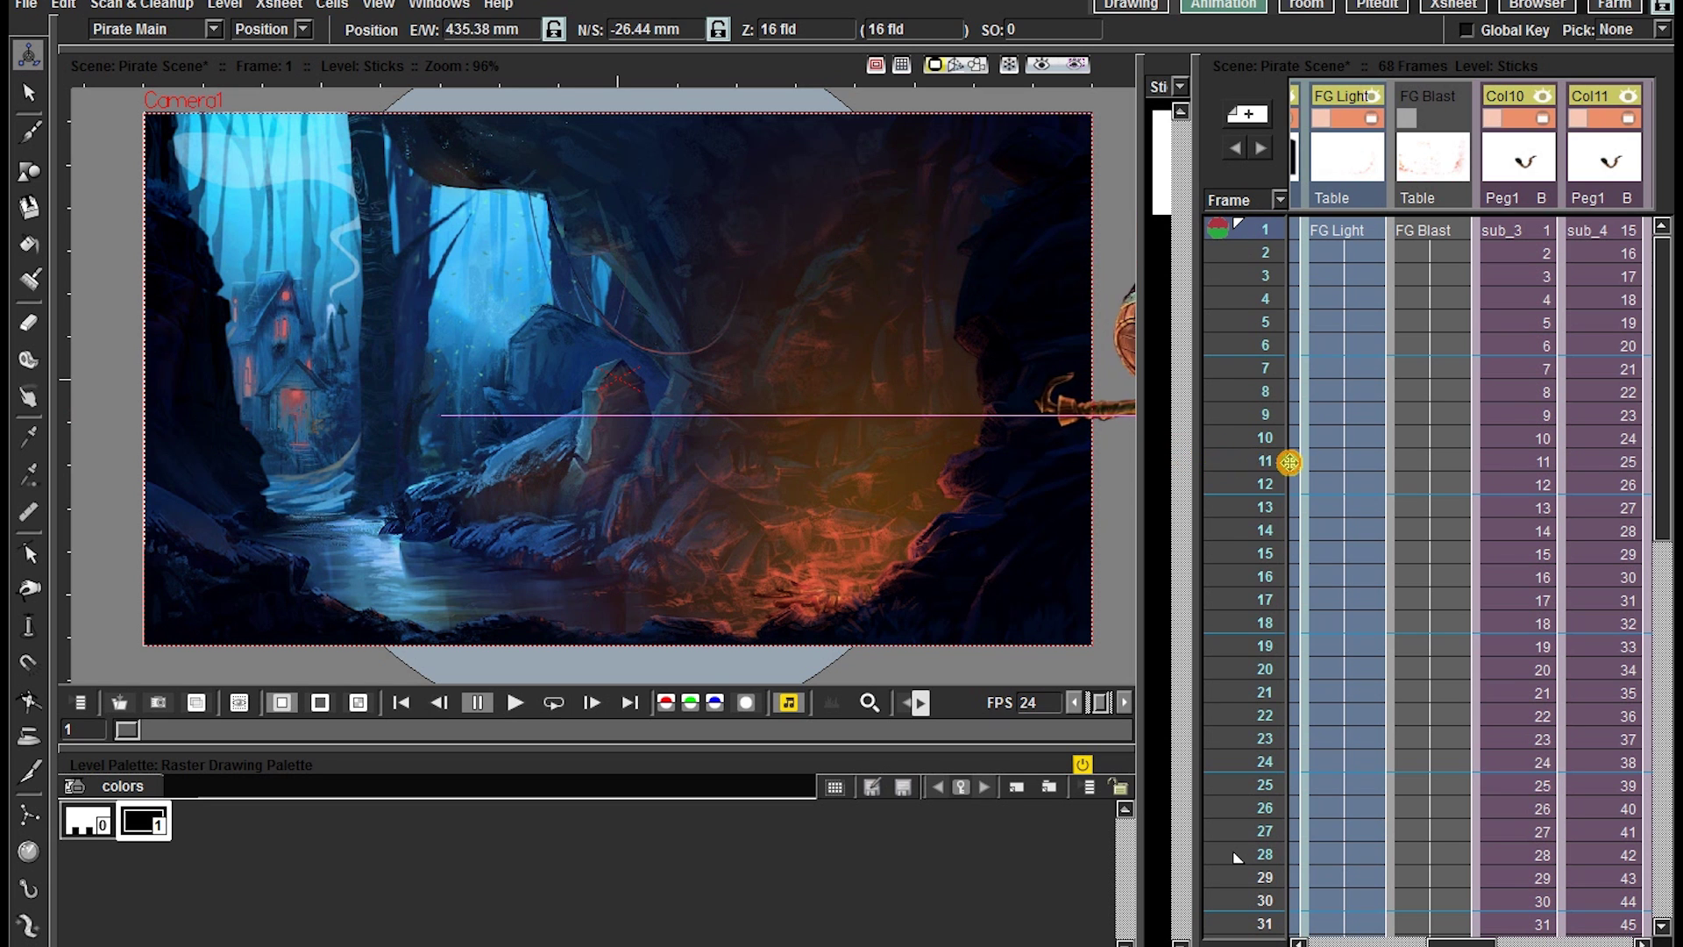
{"action": "left_click_drag", "start_coordinate": [1291, 462], "coordinate": [1300, 463]}
Step: Move Pirate Main past the camera's left edge at frame 54, to about -433 mm E/W
{"action": "left_click_drag", "start_coordinate": [545, 412], "coordinate": [8, 437]}
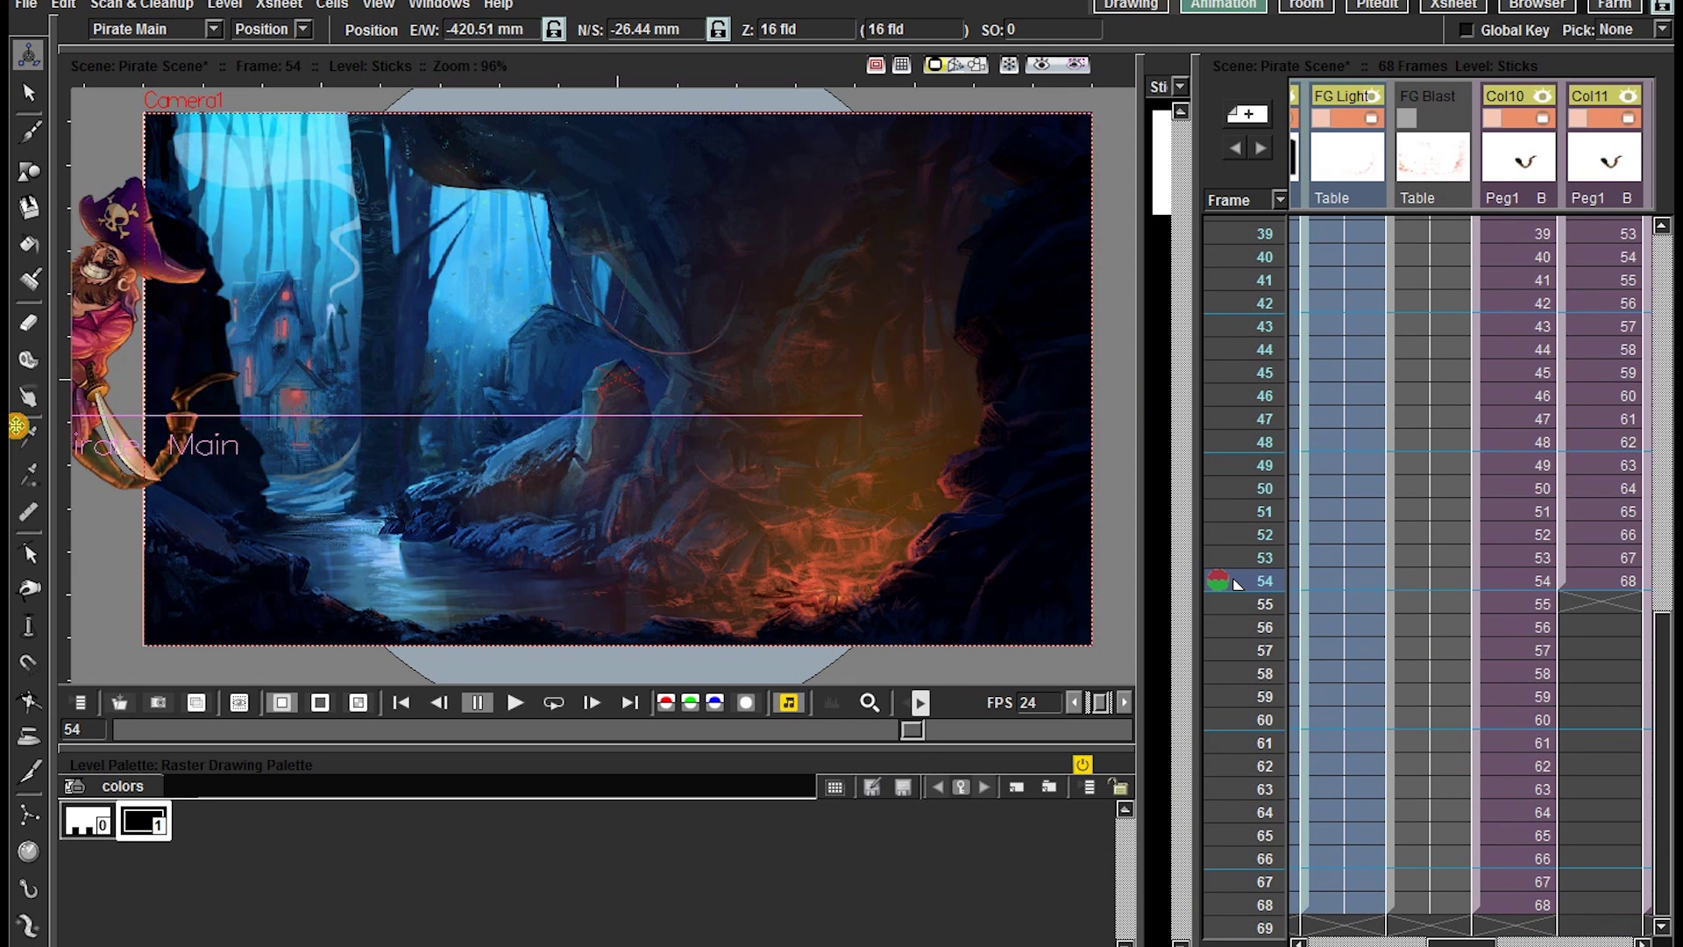
{"action": "left_click_drag", "start_coordinate": [425, 381], "coordinate": [597, 403]}
{"action": "left_click_drag", "start_coordinate": [141, 436], "coordinate": [135, 436]}
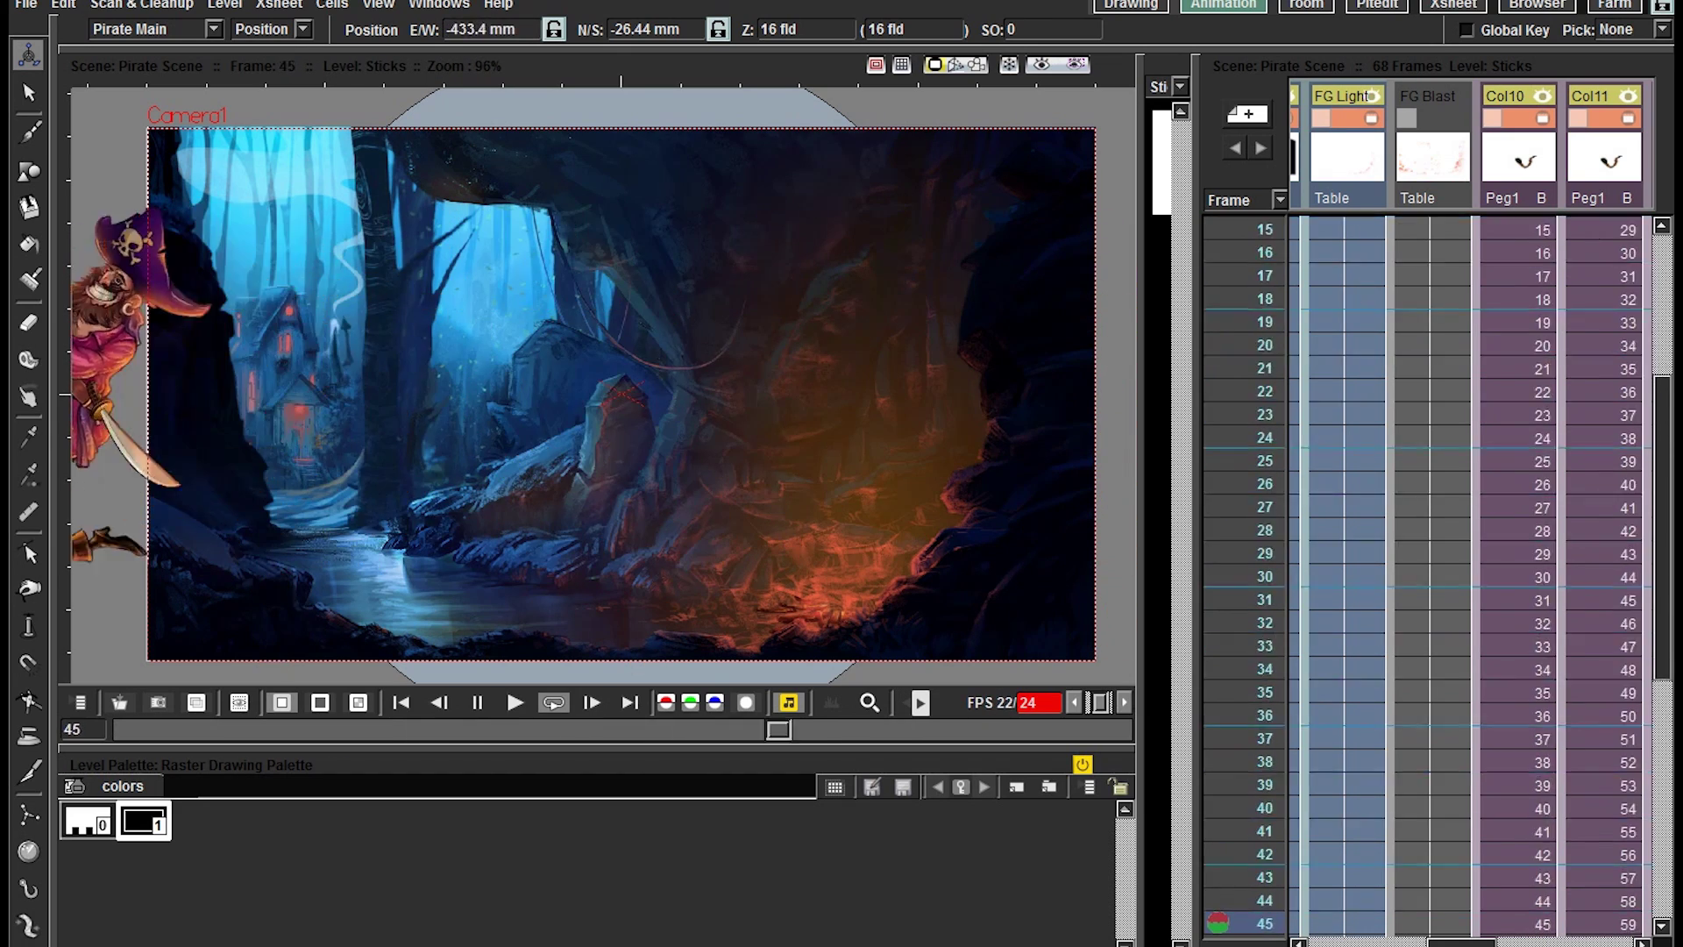
Step: Extend the scene's columns from frame 68 to frame 200, and extend Col11 beyond frame 54
{"action": "left_click", "coordinate": [140, 590]}
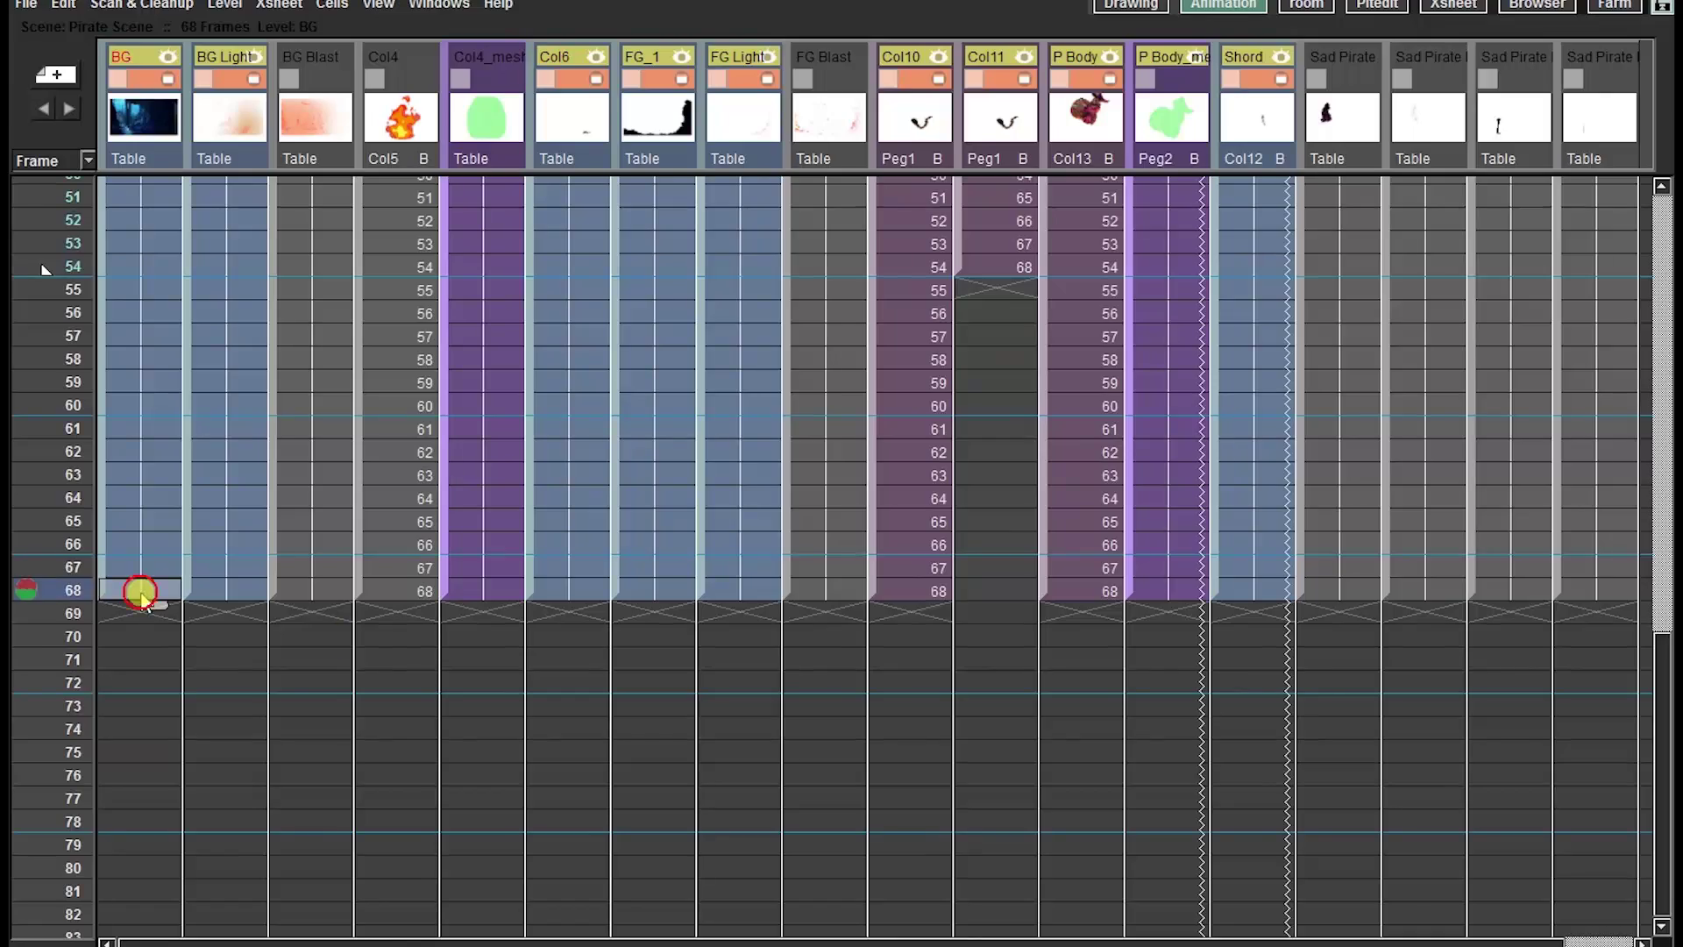
{"action": "left_click_drag", "start_coordinate": [140, 590], "coordinate": [1304, 744]}
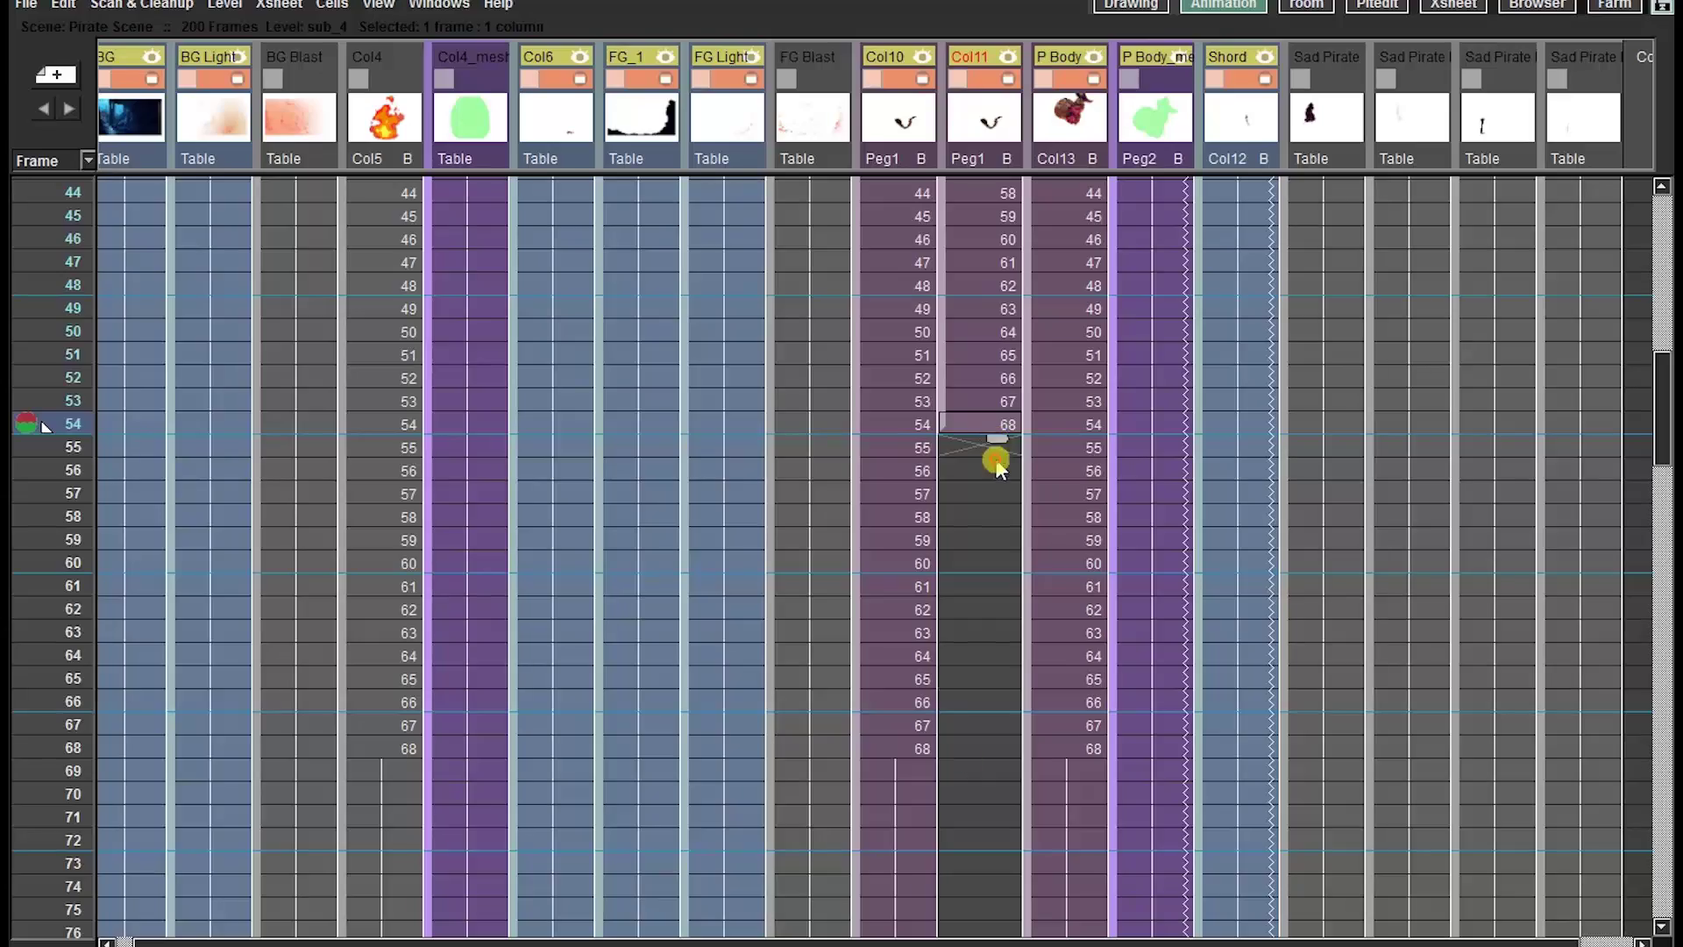
{"action": "left_click_drag", "start_coordinate": [997, 440], "coordinate": [1018, 649]}
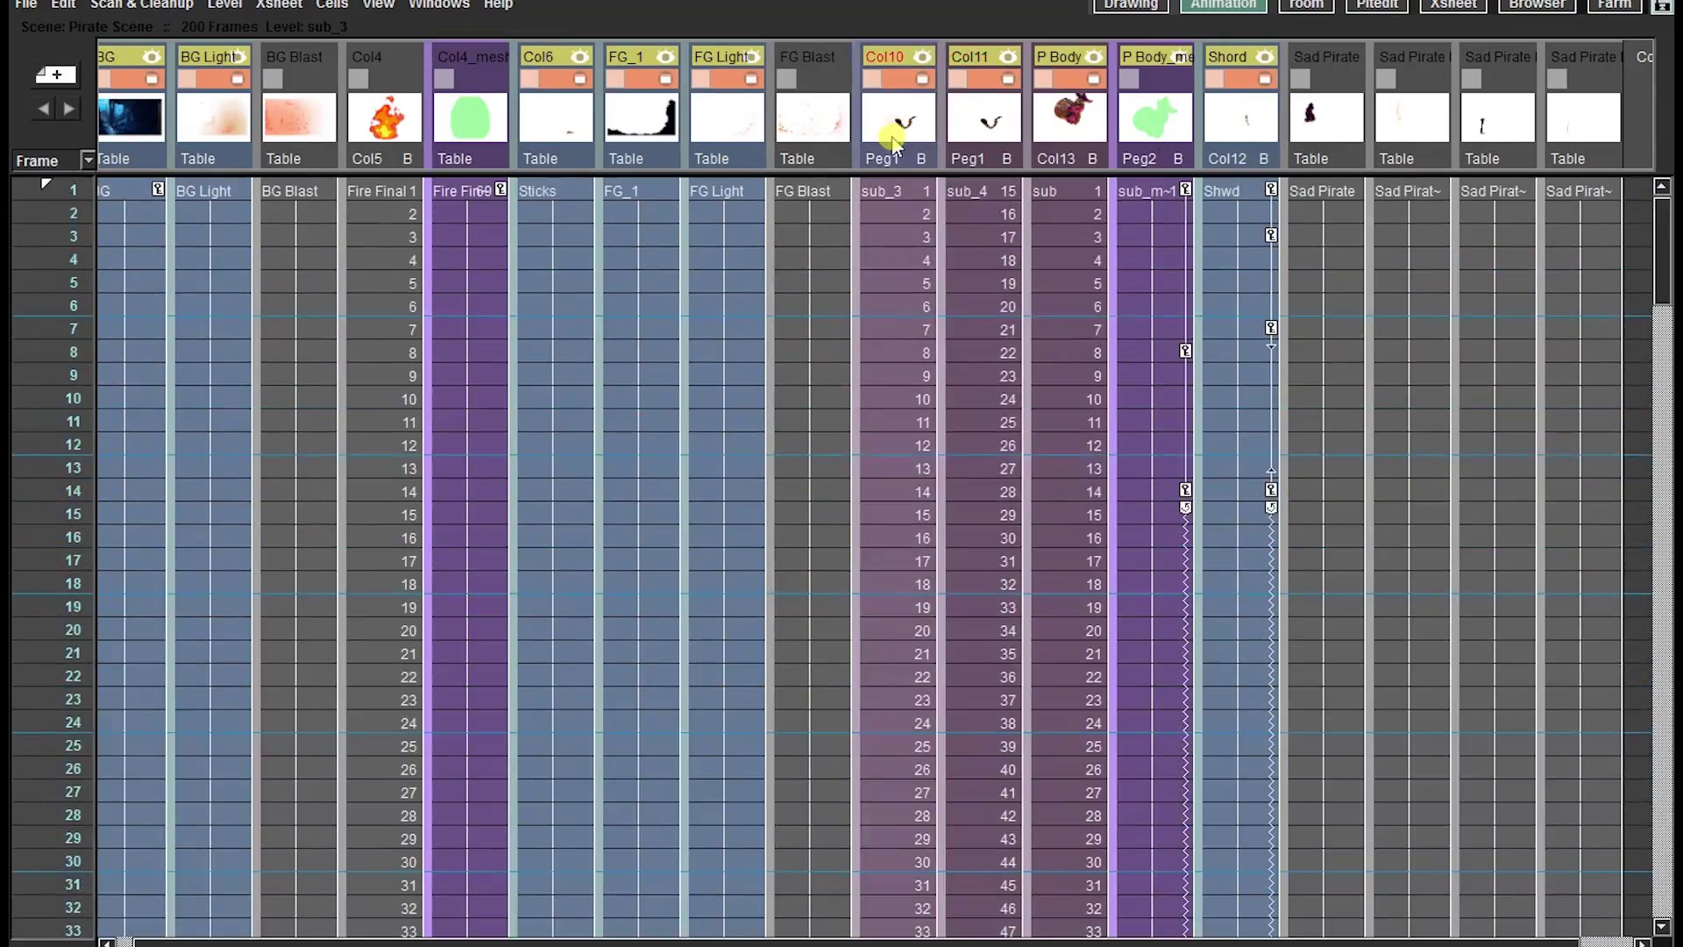
Step: Open Col10's sub-xsheet, extend P Leg and its mesh from frame 68 to frame 200, and close the sub-xsheet
{"action": "right_click", "coordinate": [883, 142]}
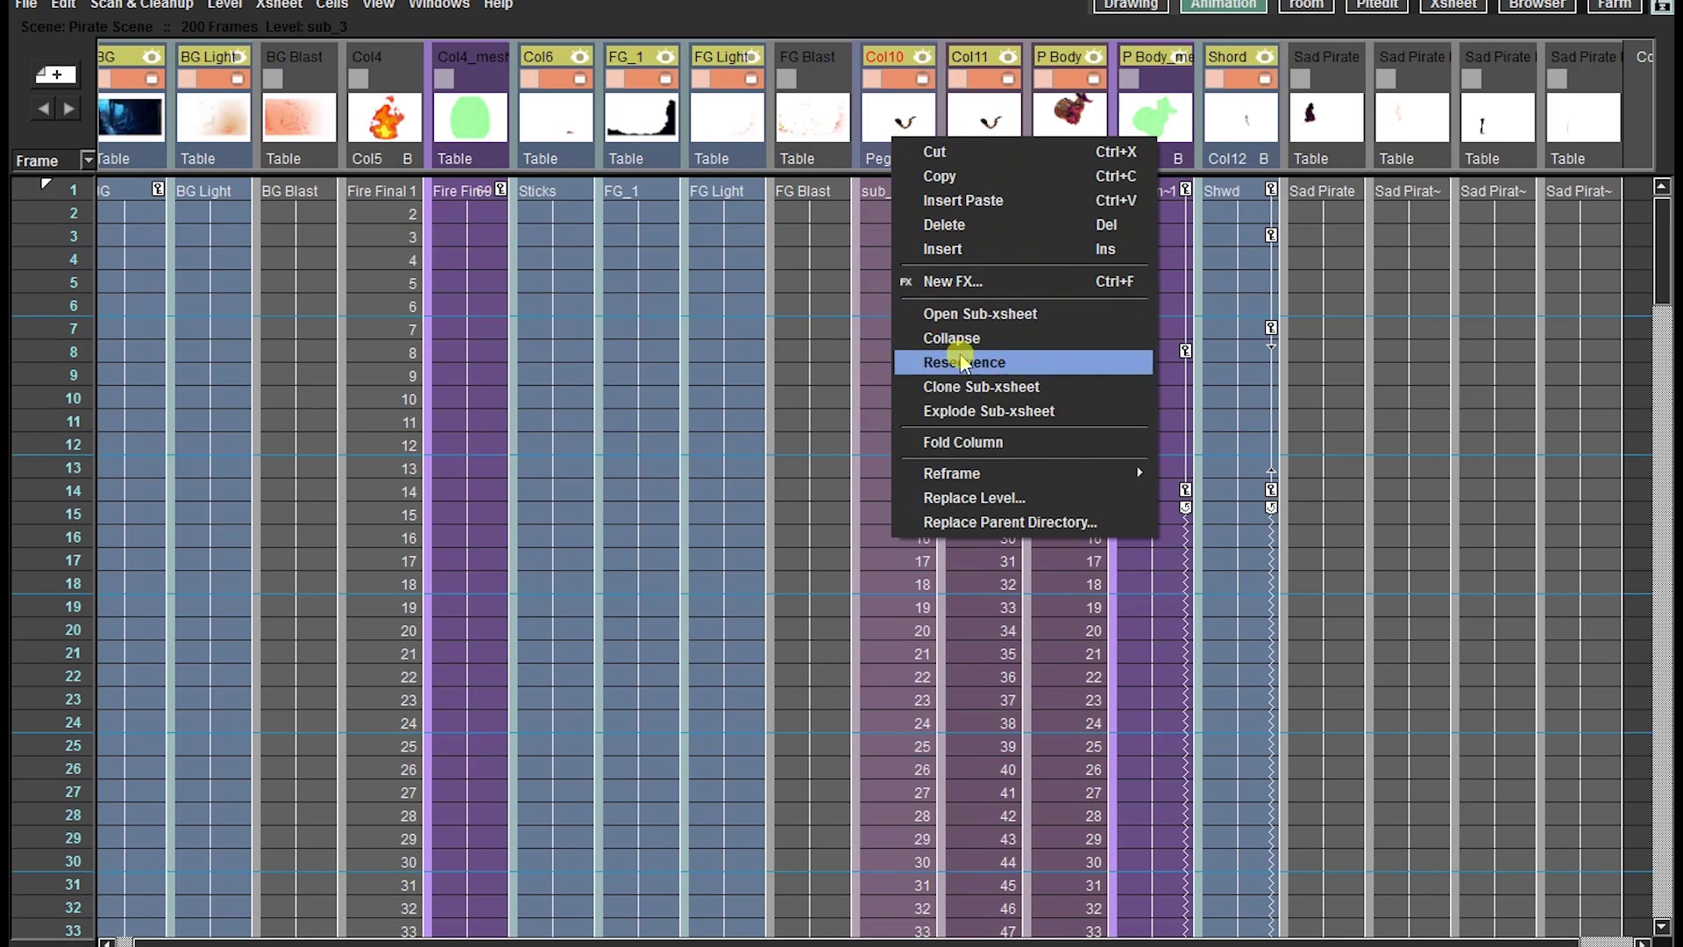
{"action": "left_click", "coordinate": [1002, 313]}
{"action": "scroll", "coordinate": [405, 686], "scroll_direction": "down", "scroll_amount": 5}
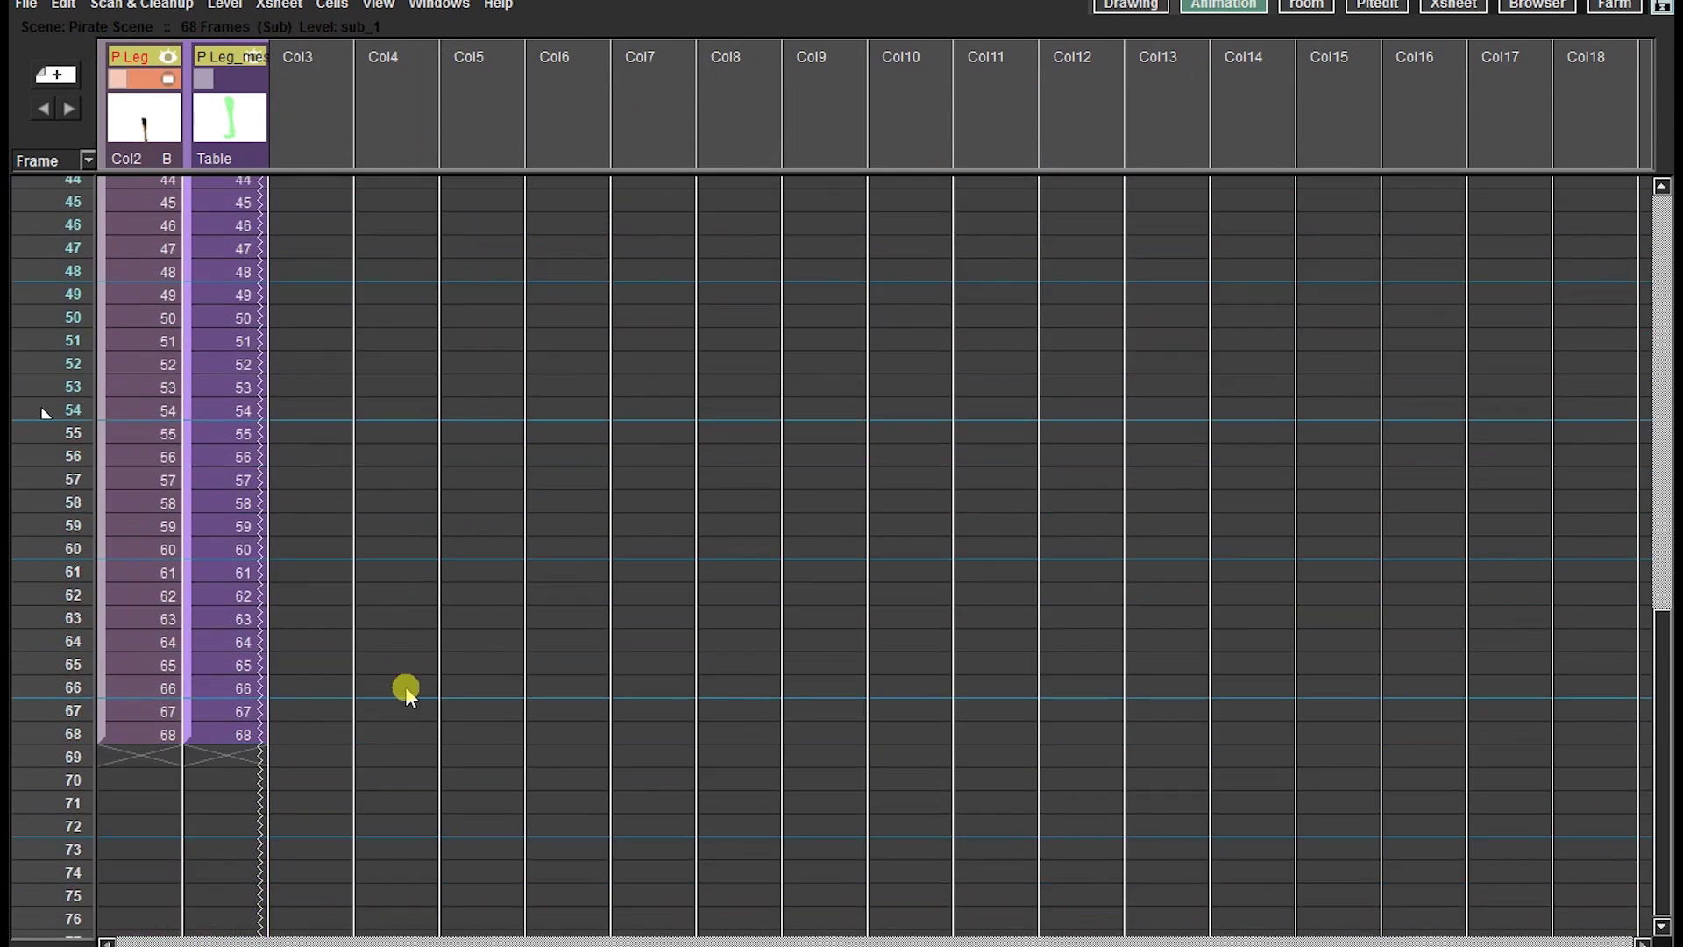
{"action": "scroll", "coordinate": [448, 360], "scroll_direction": "up", "scroll_amount": 3}
{"action": "scroll", "coordinate": [442, 359], "scroll_direction": "down", "scroll_amount": 5}
{"action": "left_click_drag", "start_coordinate": [245, 337], "coordinate": [218, 614]}
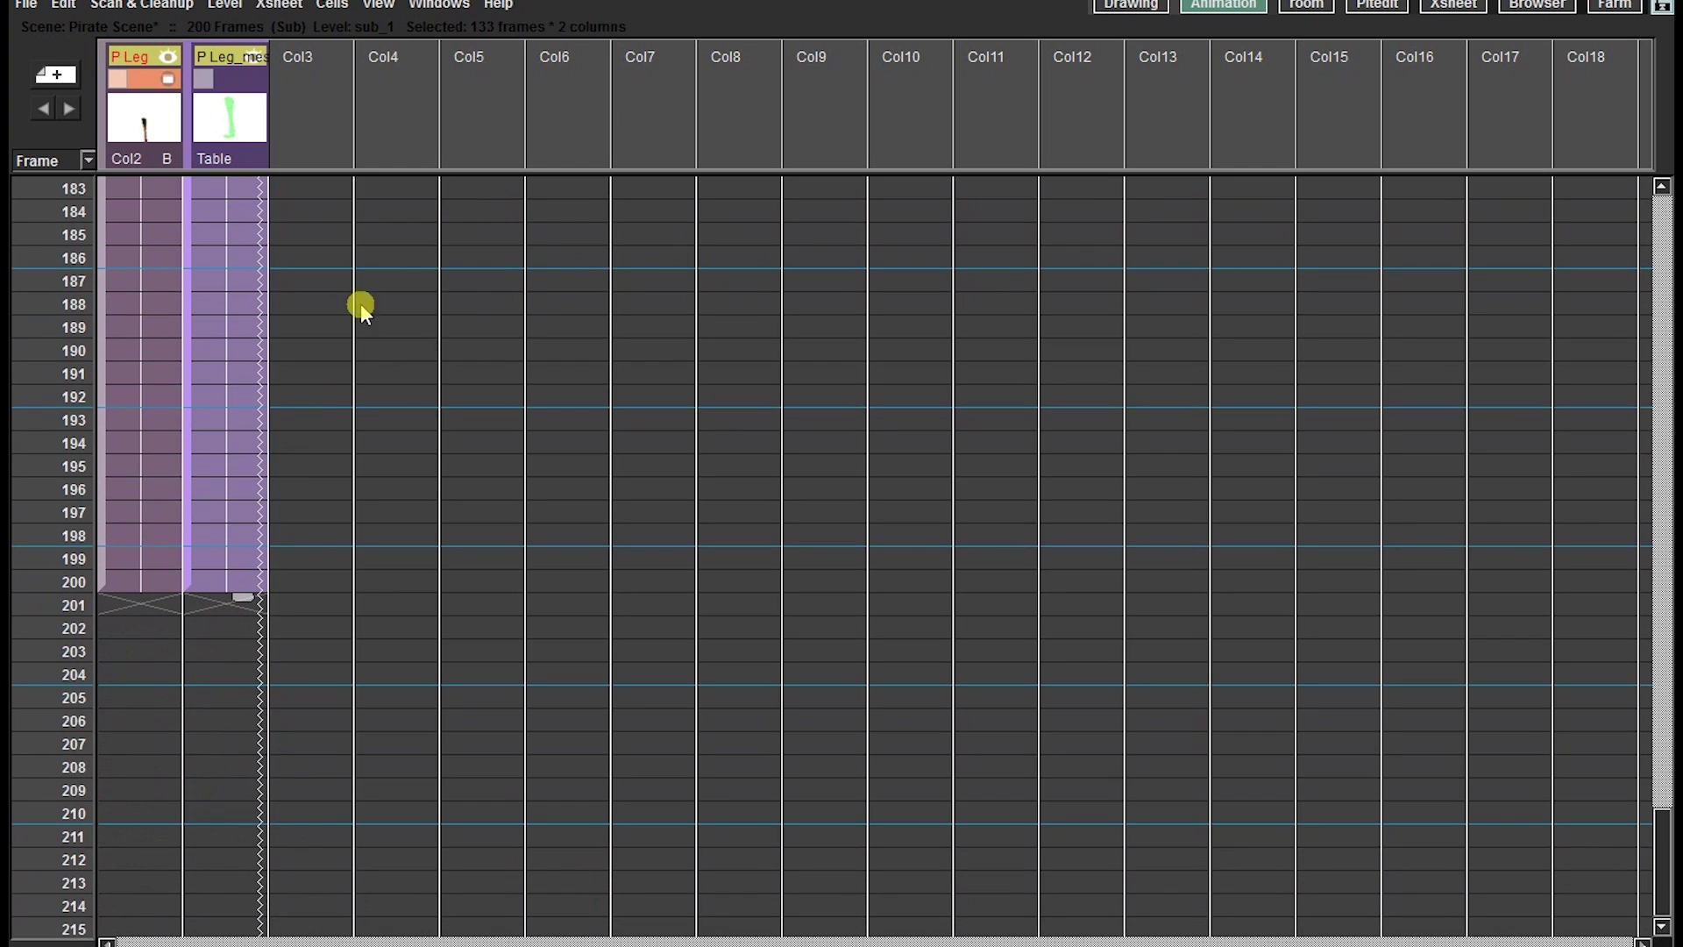
{"action": "right_click", "coordinate": [386, 85]}
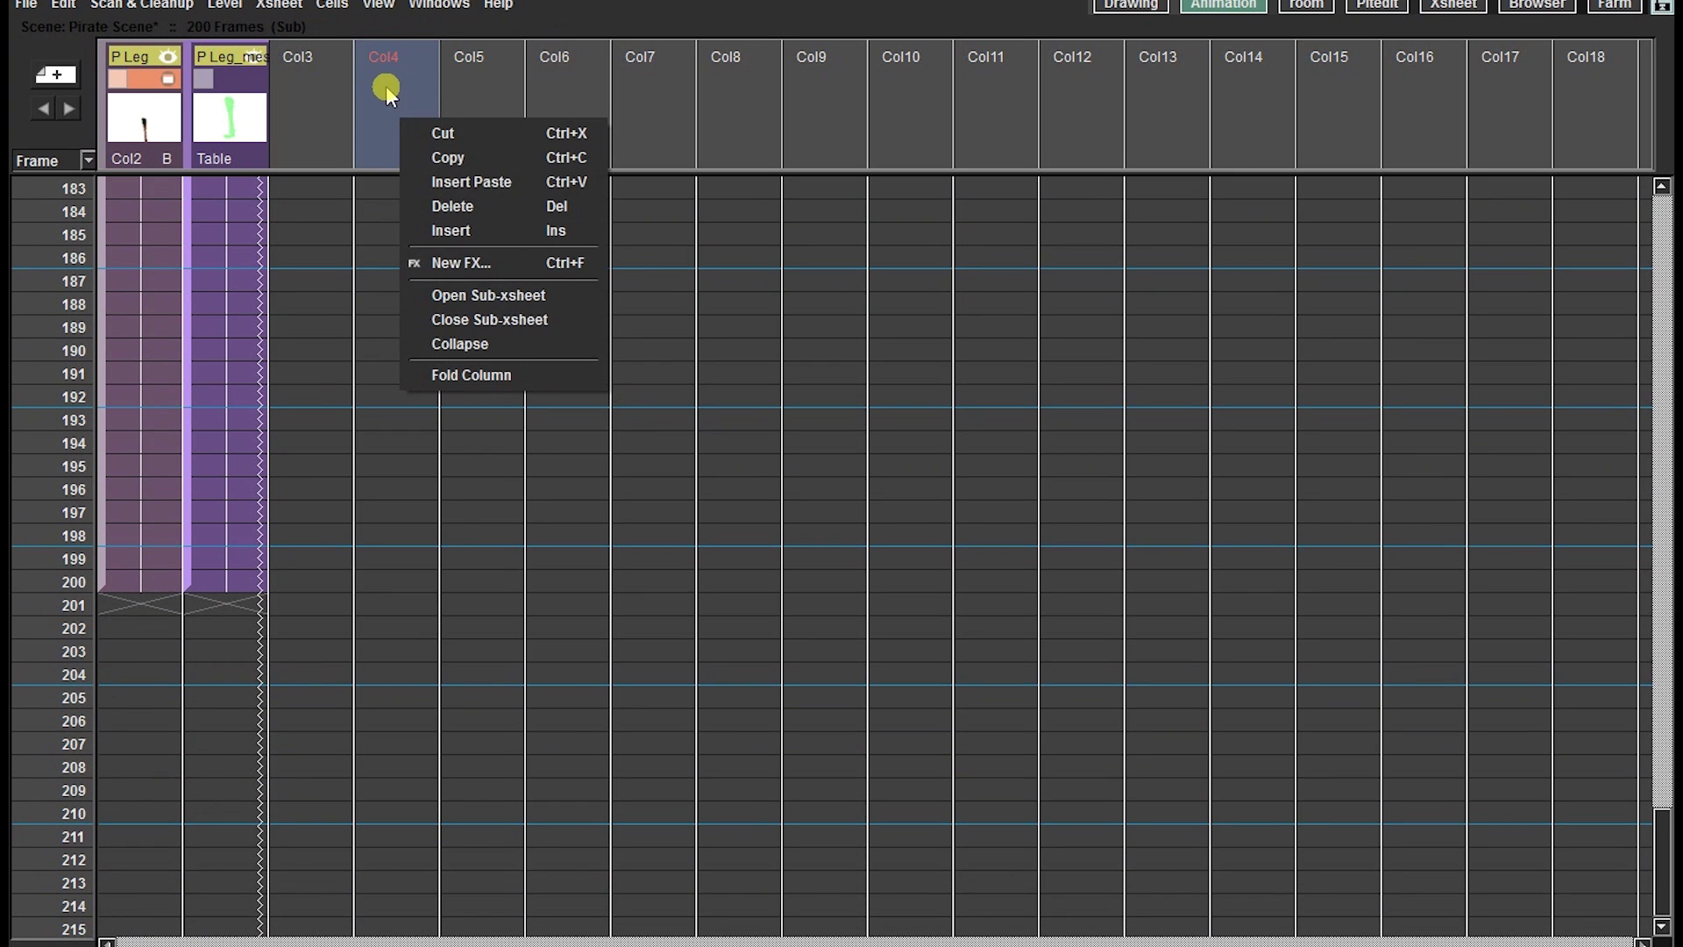
{"action": "left_click", "coordinate": [524, 323]}
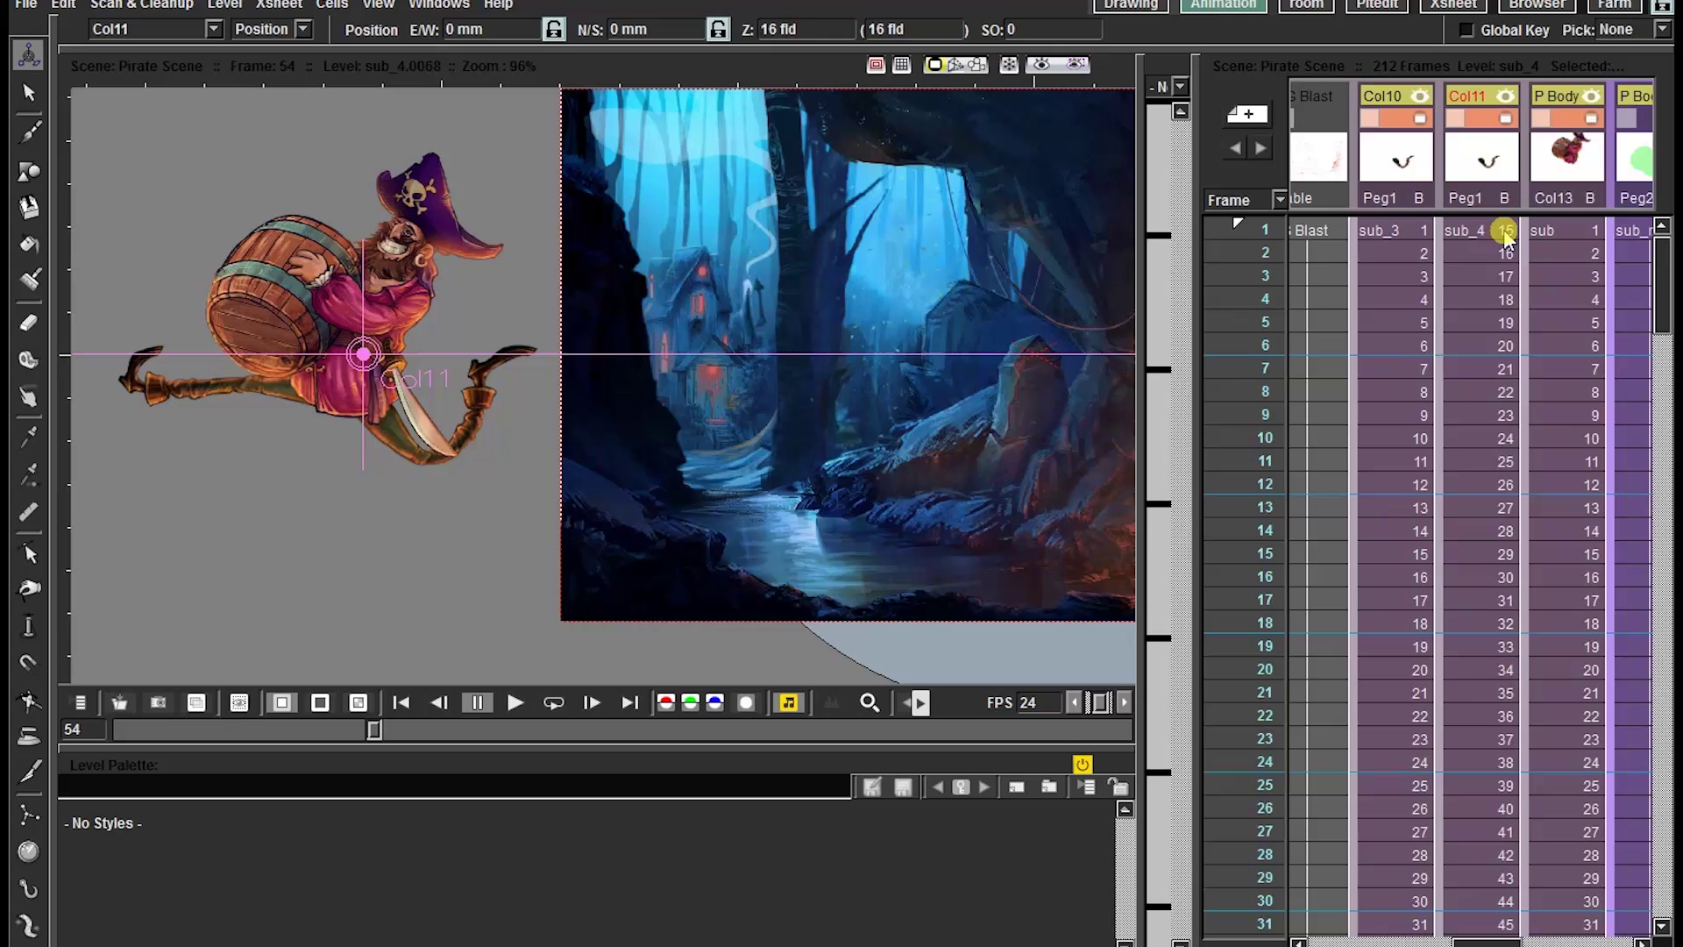
Step: Select Col11's sub_4 cells and repeat the sequence up to a later frame with the Repeat command
{"action": "left_click", "coordinate": [1493, 231]}
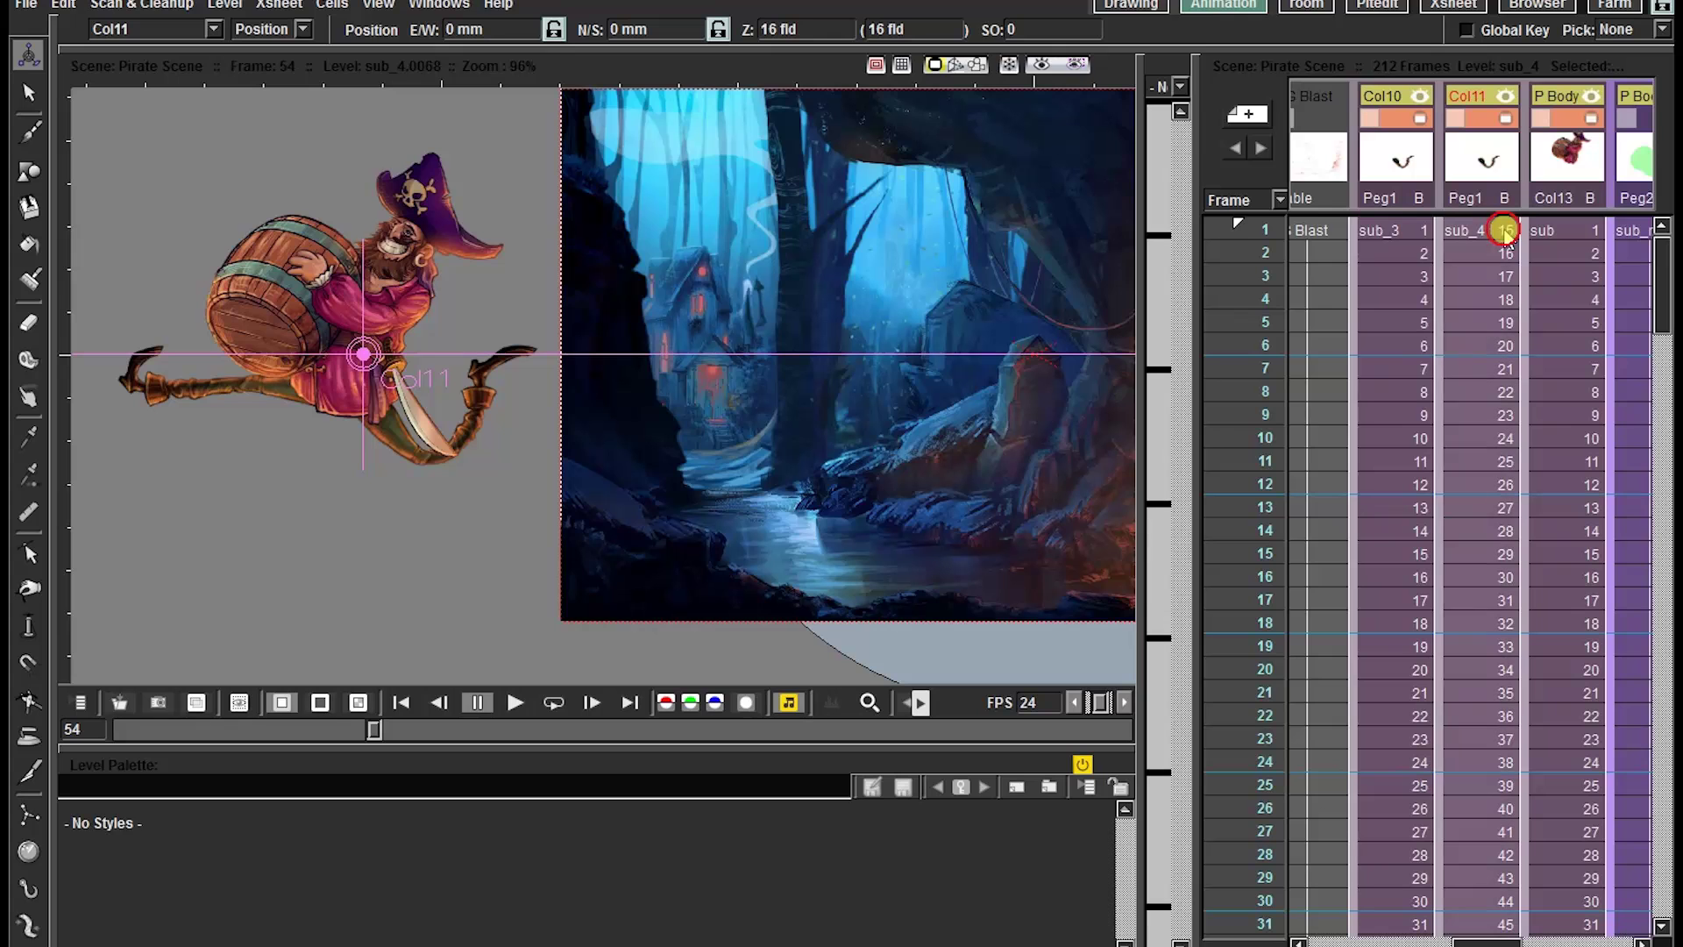
{"action": "right_click", "coordinate": [1491, 256]}
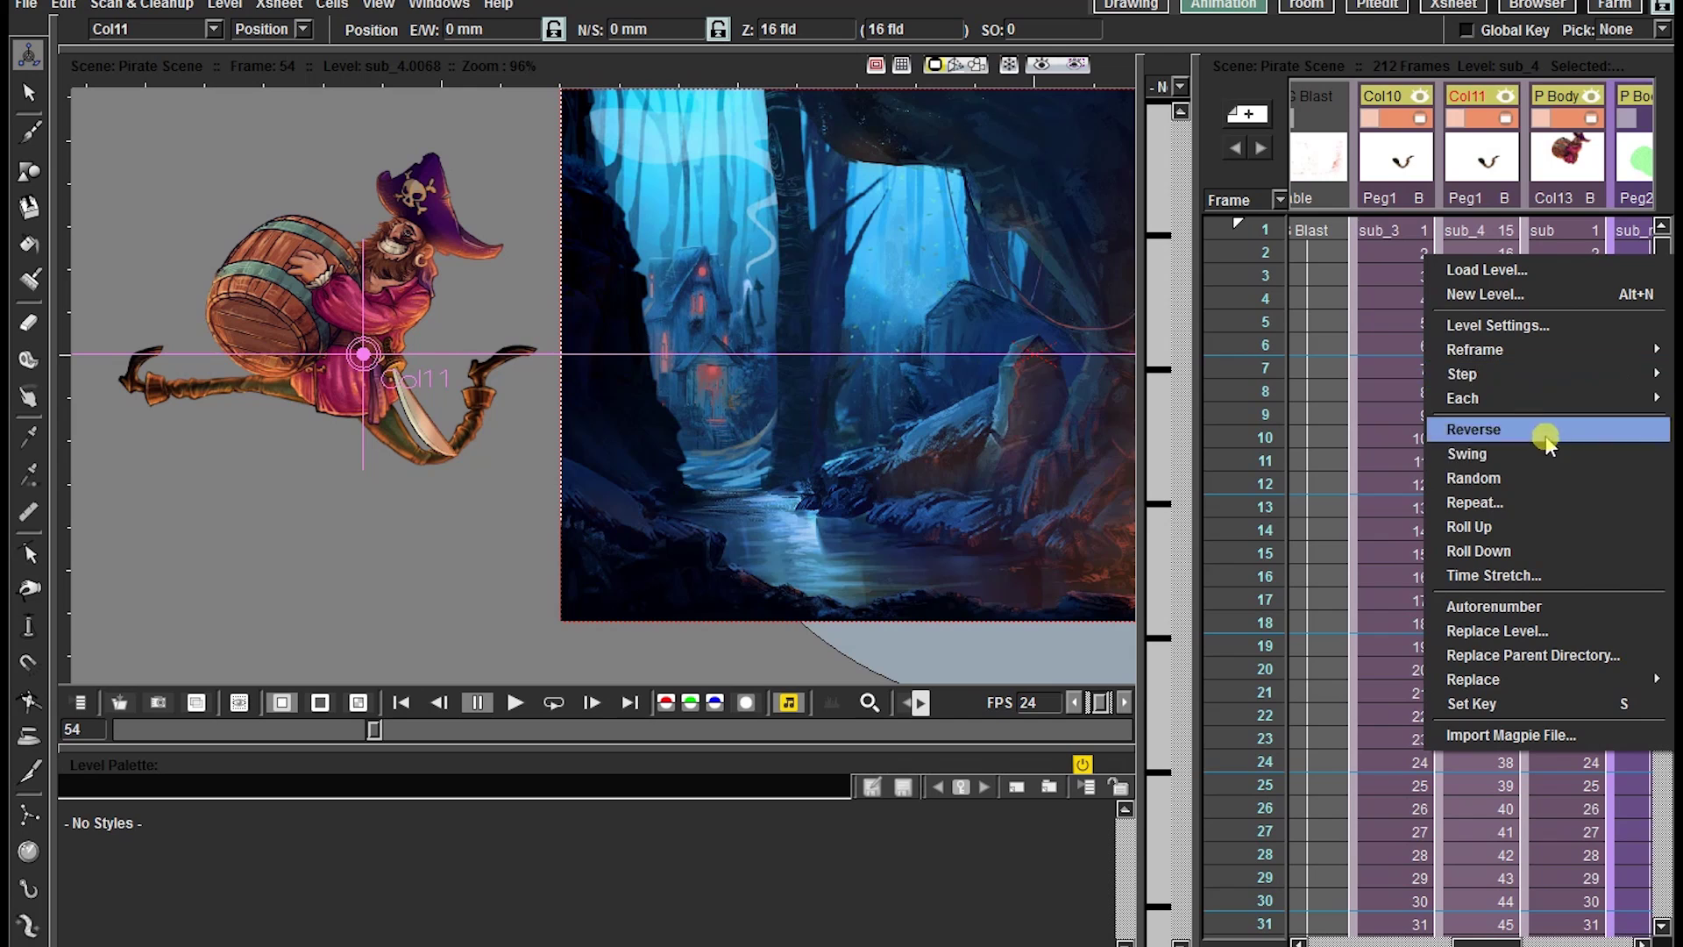
{"action": "left_click", "coordinate": [1532, 502]}
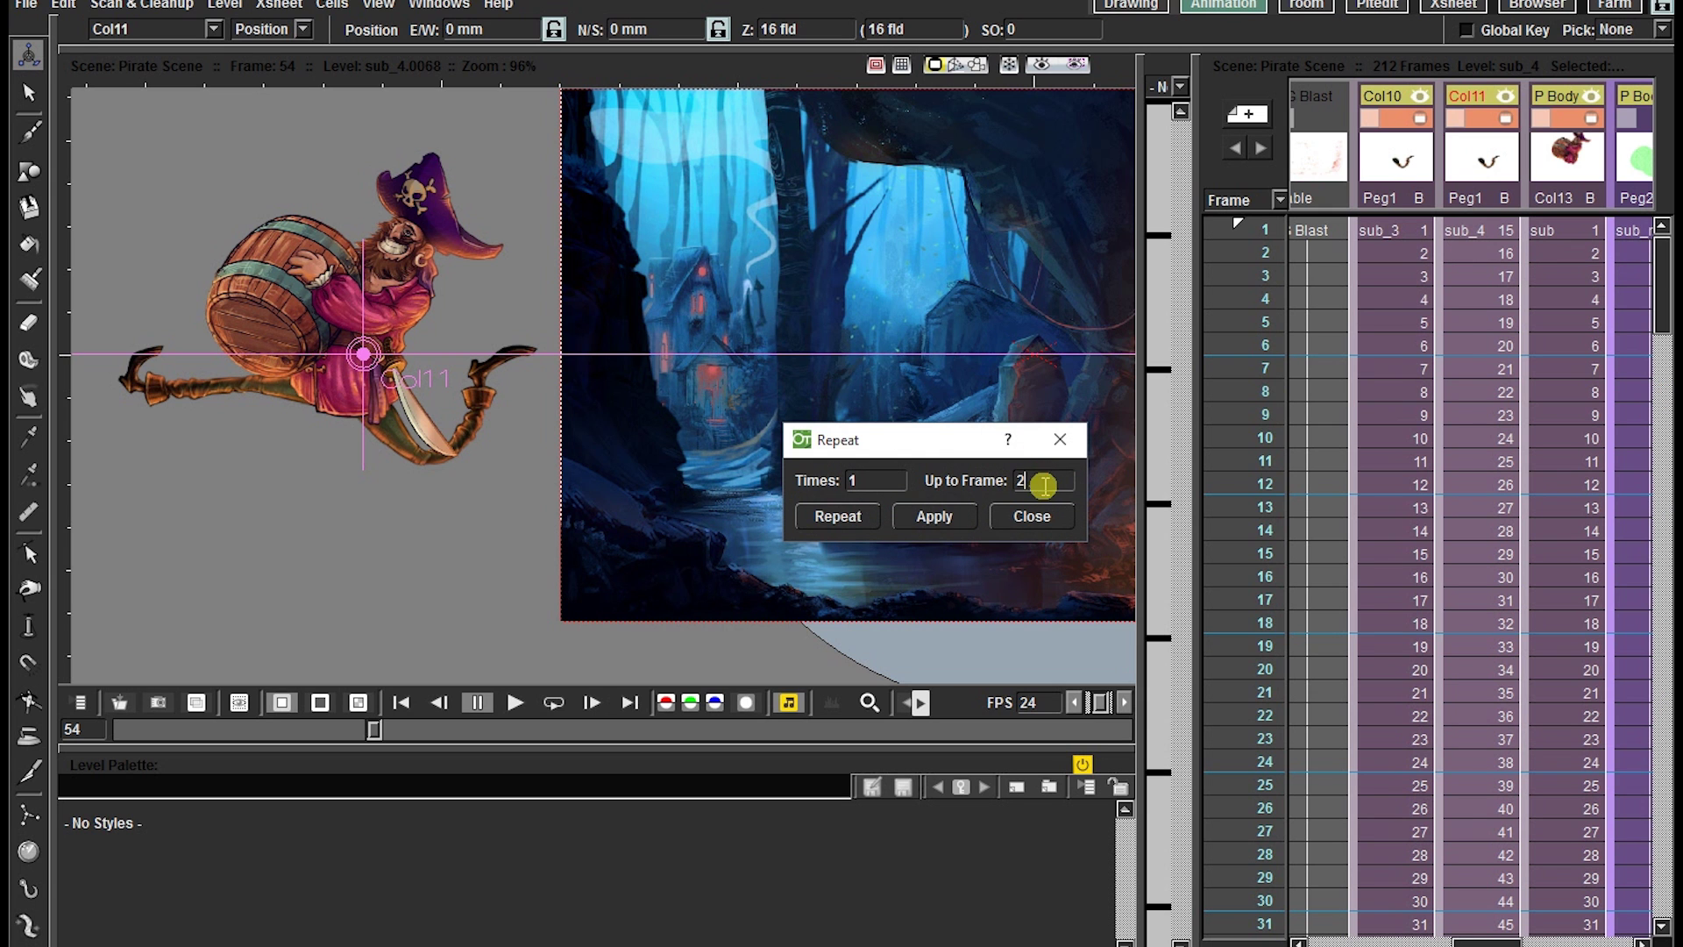
{"action": "left_click", "coordinate": [852, 514]}
Step: Select Col10's sub_3 cells from frame 1 through 68 and extend the leg cycle with the Repeat command
{"action": "left_click_drag", "start_coordinate": [1661, 277], "coordinate": [1663, 363]}
{"action": "left_click", "coordinate": [1412, 653]}
{"action": "left_click_drag", "start_coordinate": [1664, 355], "coordinate": [1666, 261]}
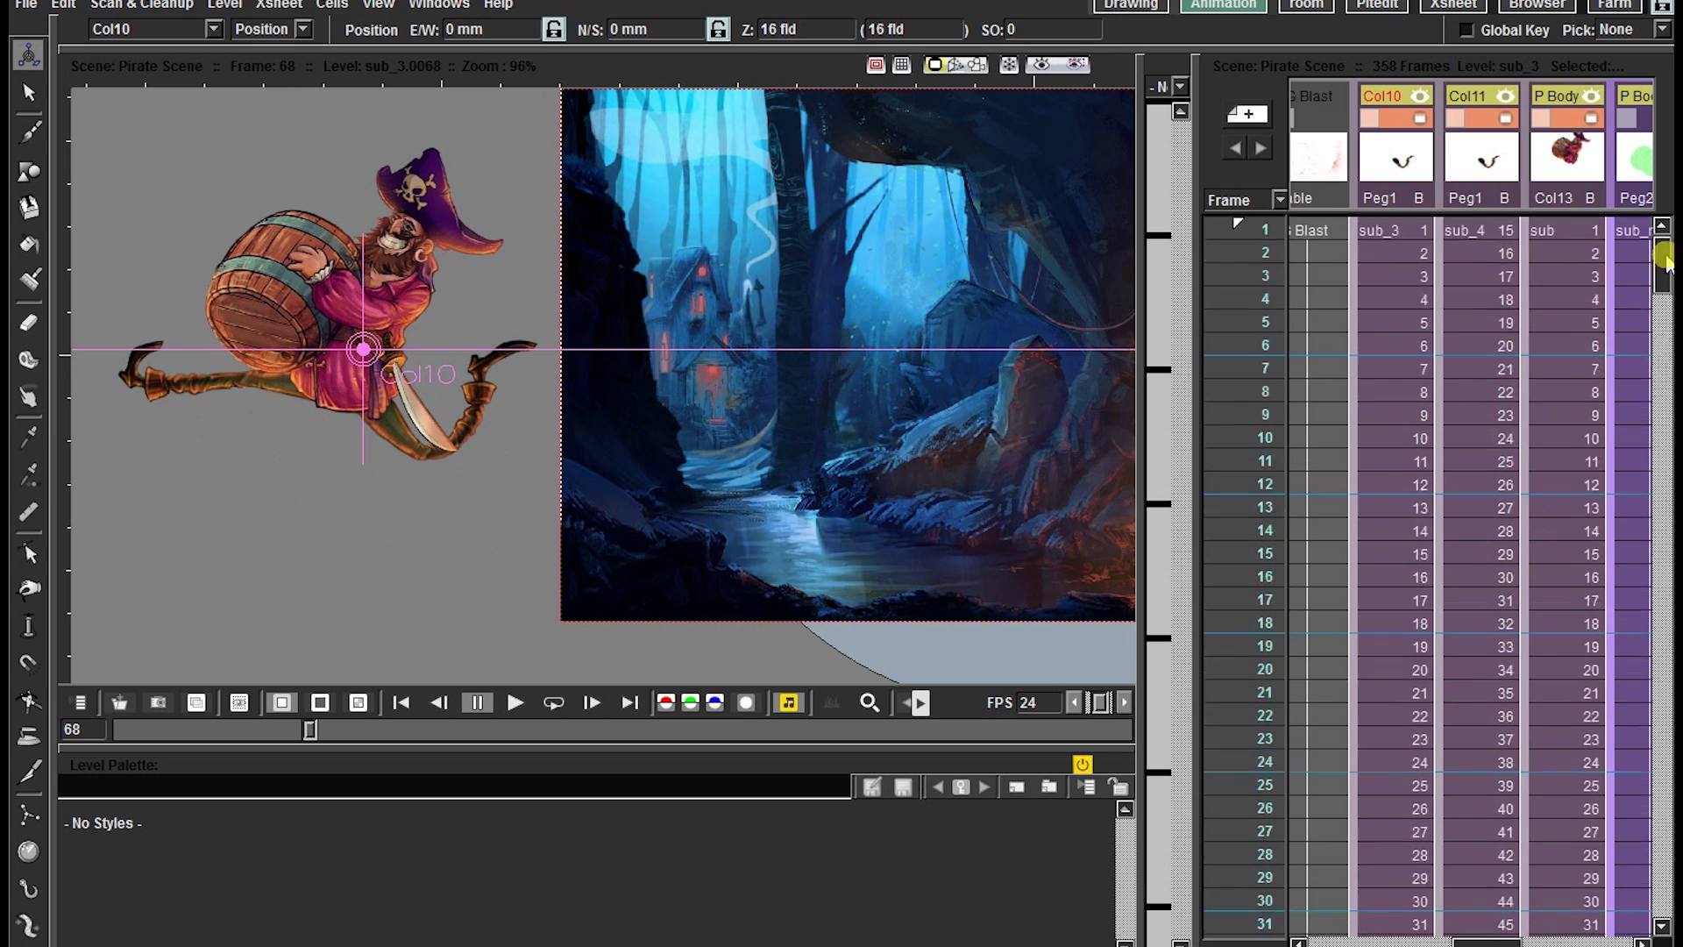
{"action": "double_click", "coordinate": [1420, 232]}
{"action": "right_click", "coordinate": [1403, 235]}
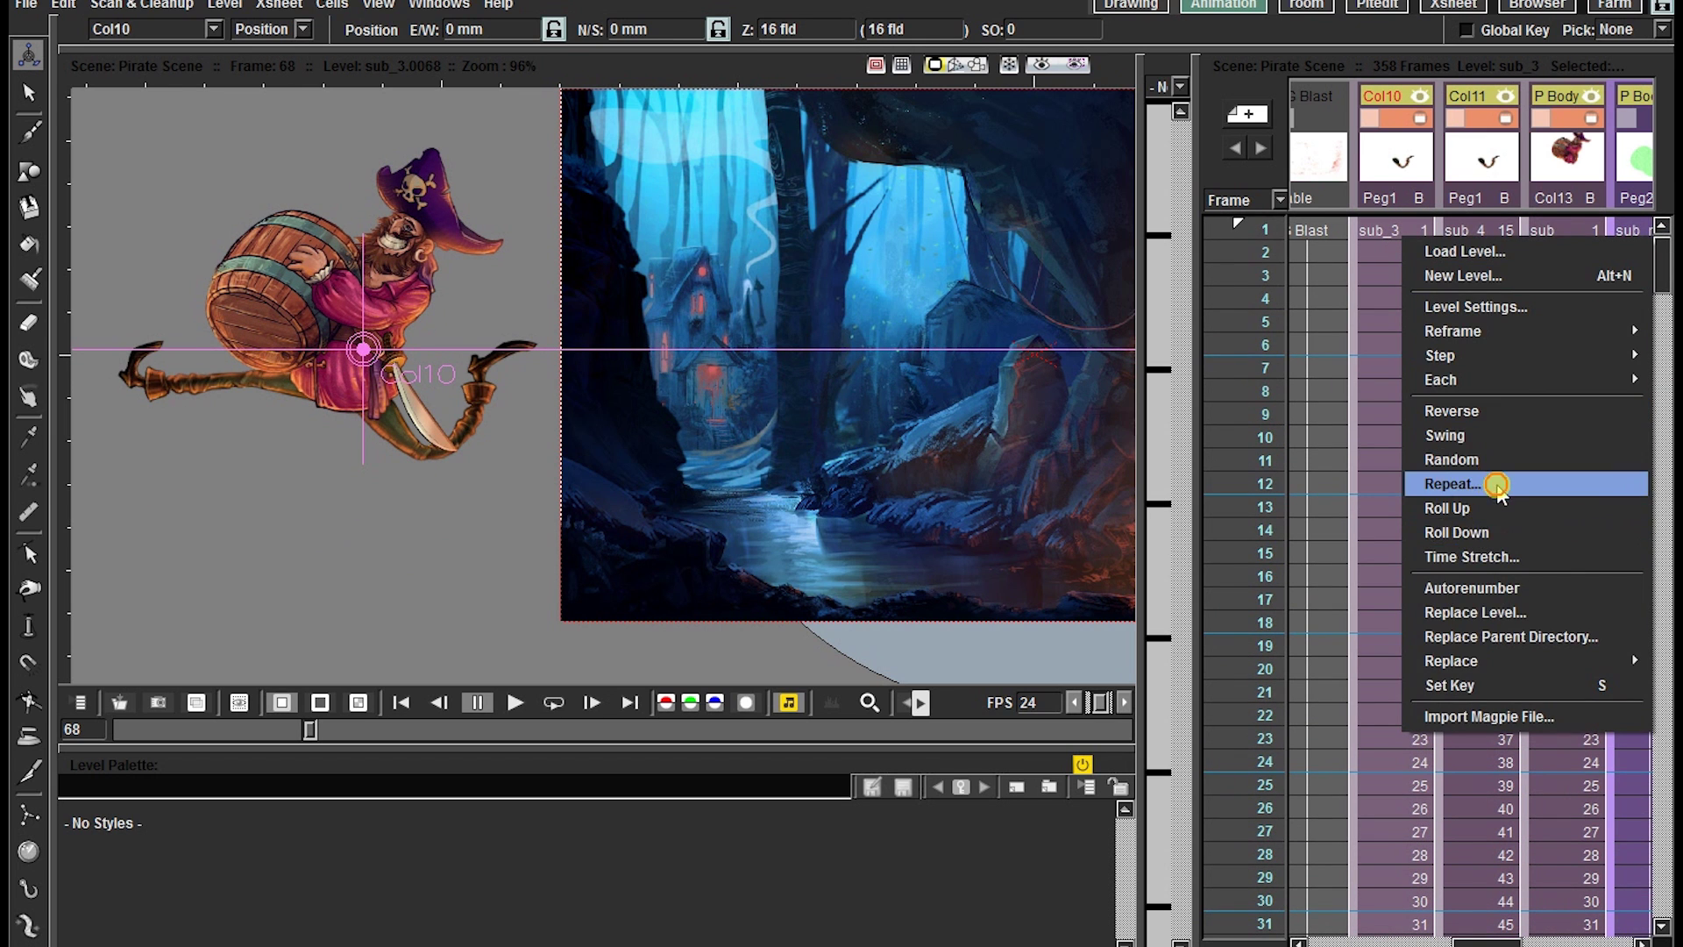
{"action": "left_click", "coordinate": [1490, 484]}
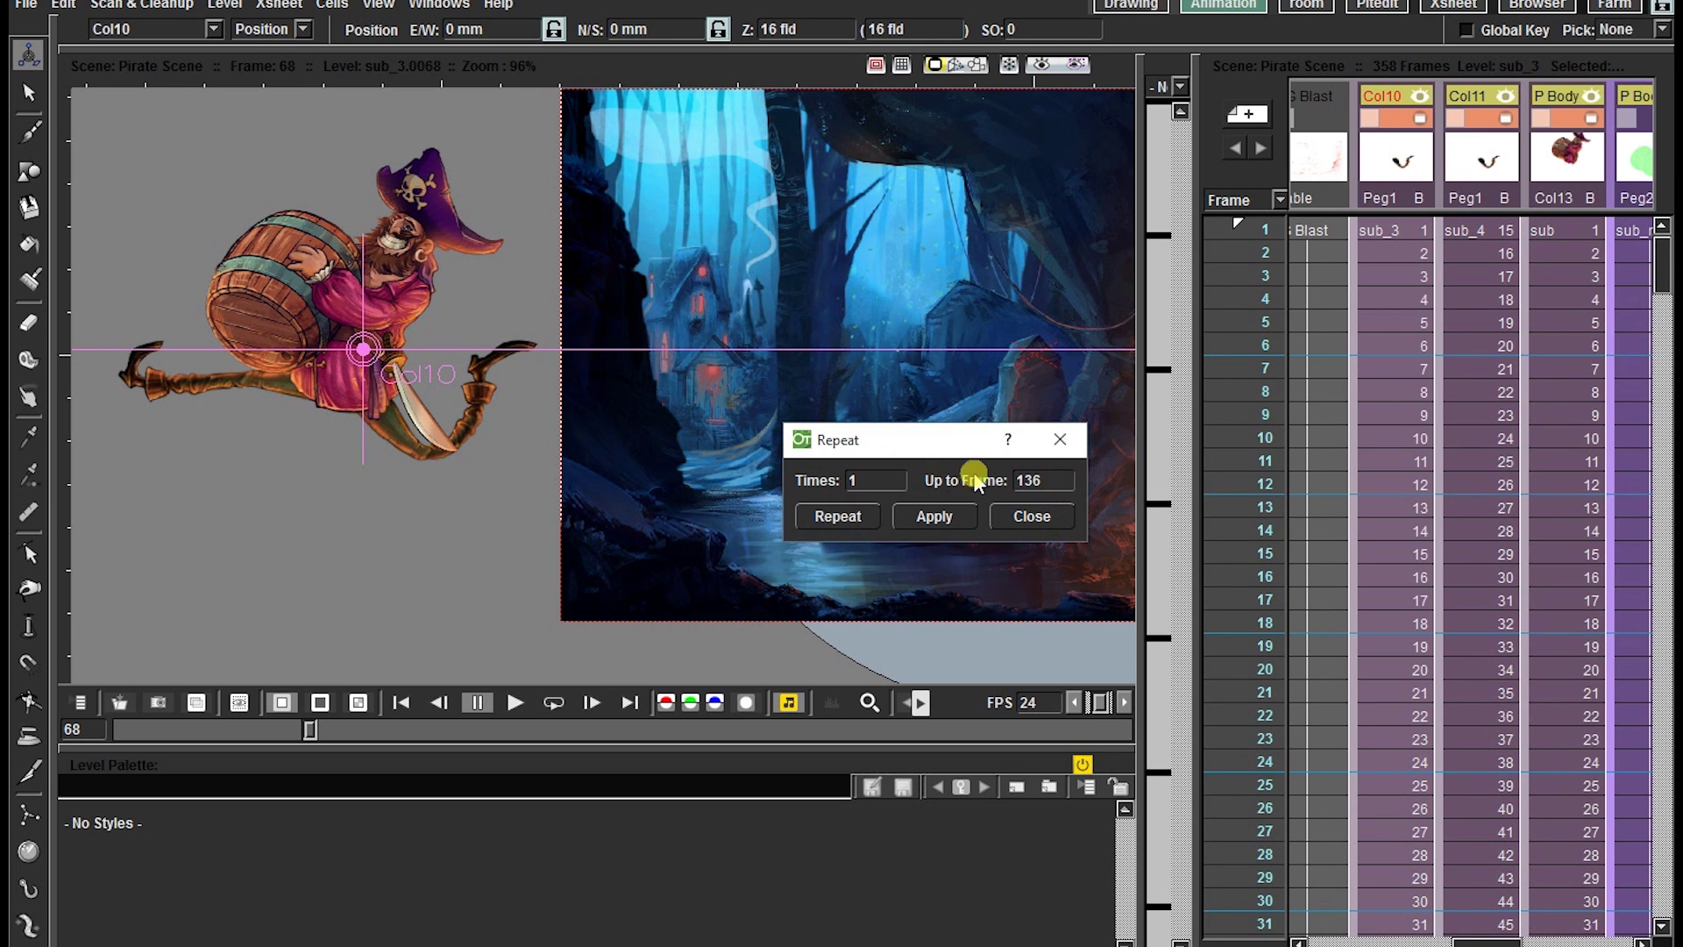
{"action": "left_click", "coordinate": [840, 515]}
{"action": "left_click_drag", "start_coordinate": [1664, 337], "coordinate": [1661, 540]}
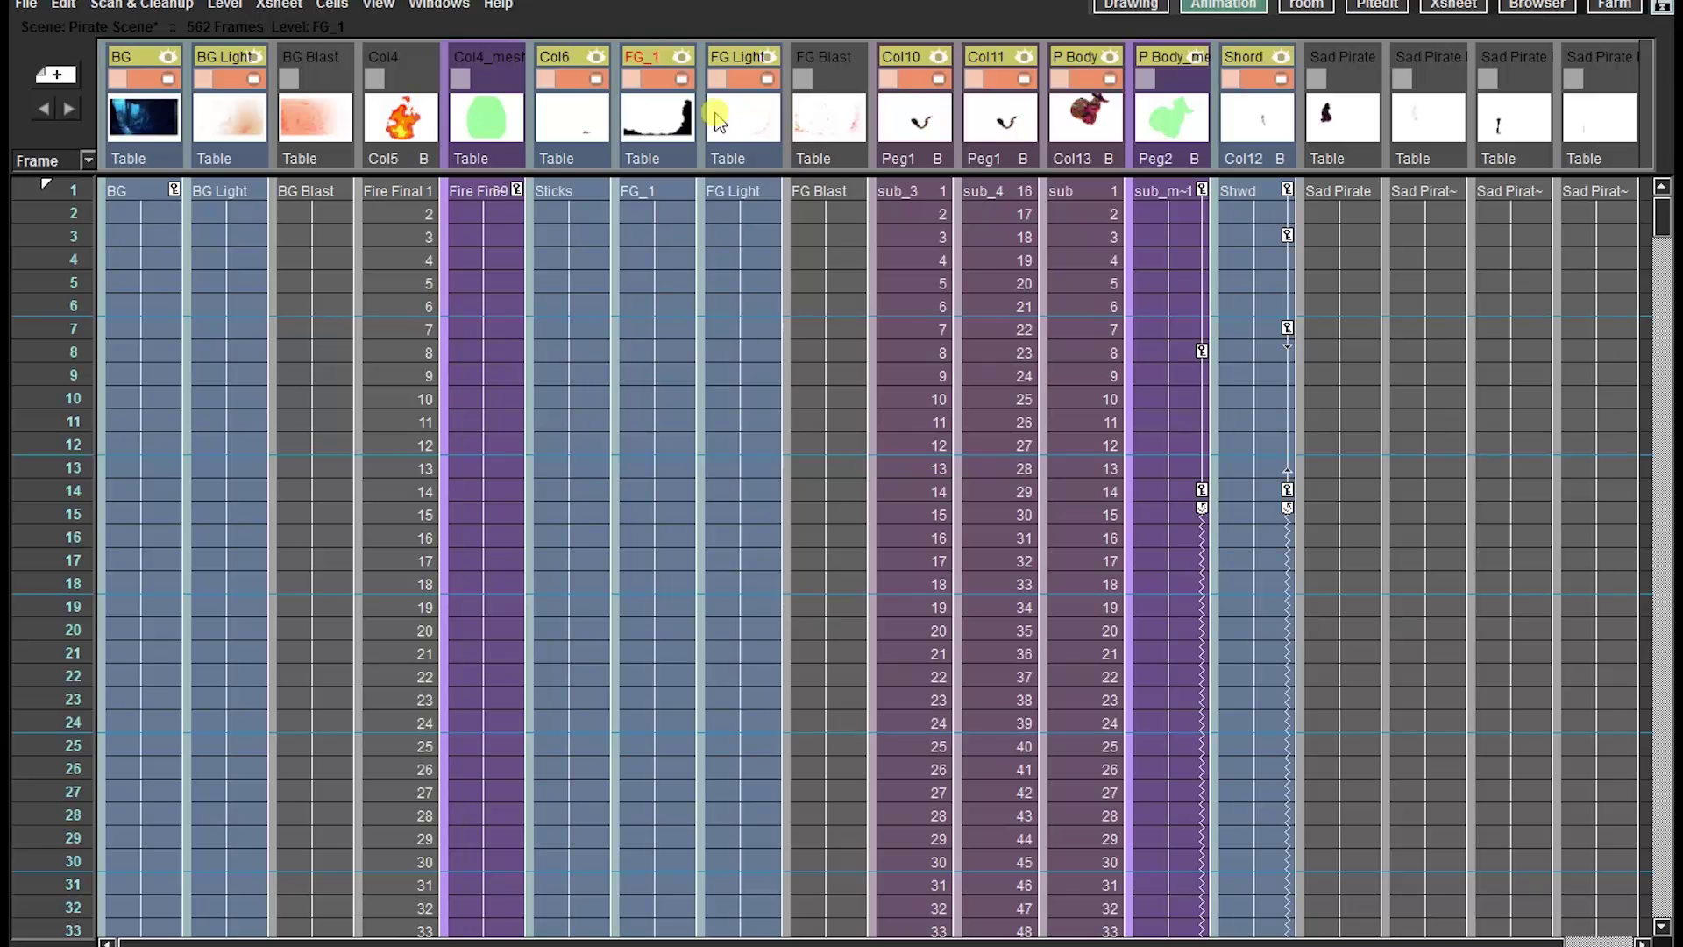
Step: Reorder the xsheet so the pirate's leg, body, mesh and sword columns come before FG_1, FG Light and FG Blast
{"action": "left_click", "coordinate": [917, 145]}
{"action": "left_click_drag", "start_coordinate": [918, 144], "coordinate": [1089, 144]}
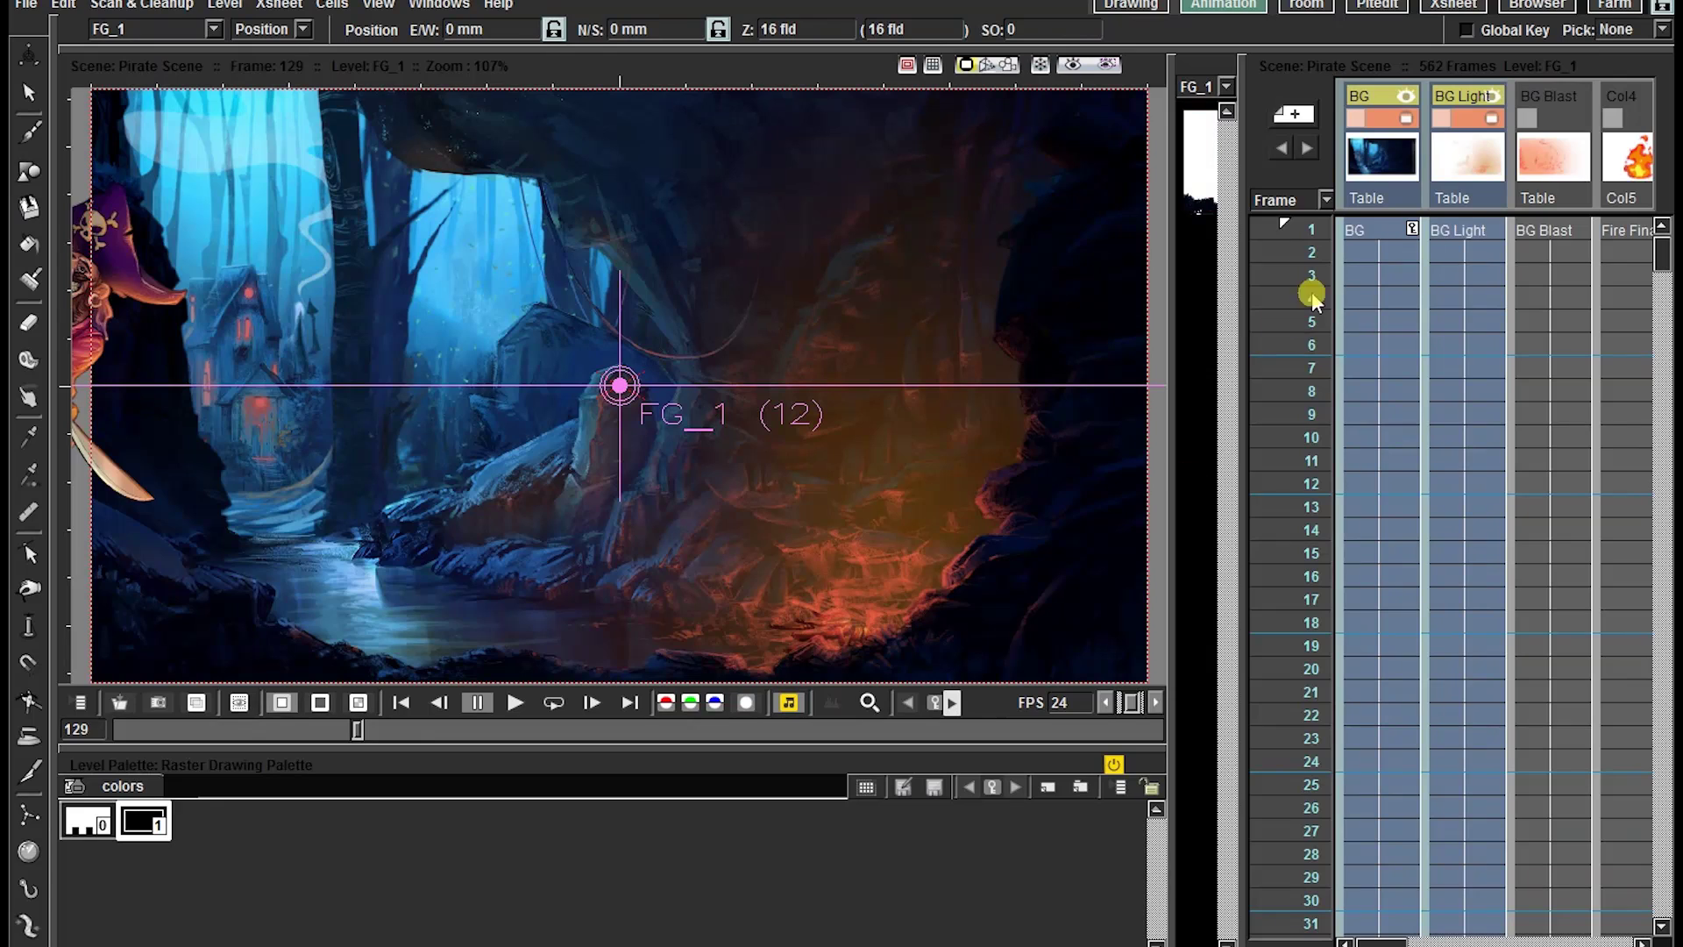
{"action": "left_click_drag", "start_coordinate": [1311, 292], "coordinate": [1289, 789]}
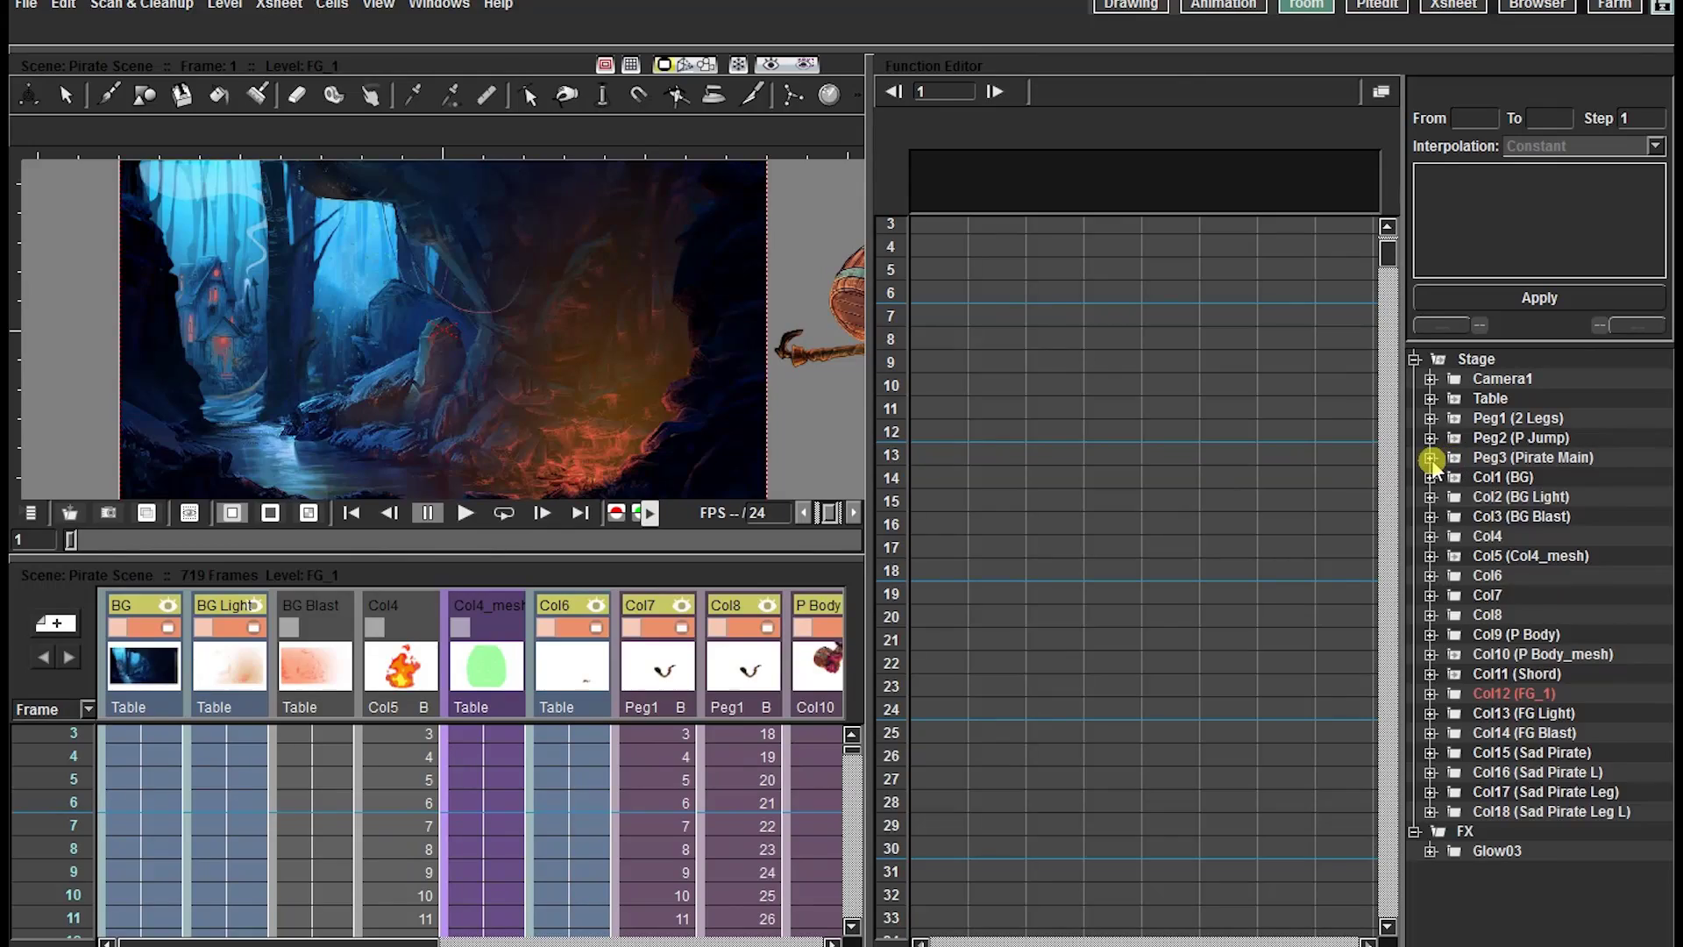
Step: Move Pirate Main's E/W and N/S keys from frame 150 to an earlier frame in the Function Editor
{"action": "left_click", "coordinate": [1431, 456]}
{"action": "left_click", "coordinate": [1470, 475]}
{"action": "left_click", "coordinate": [1471, 497]}
{"action": "left_click_drag", "start_coordinate": [943, 414], "coordinate": [997, 421]}
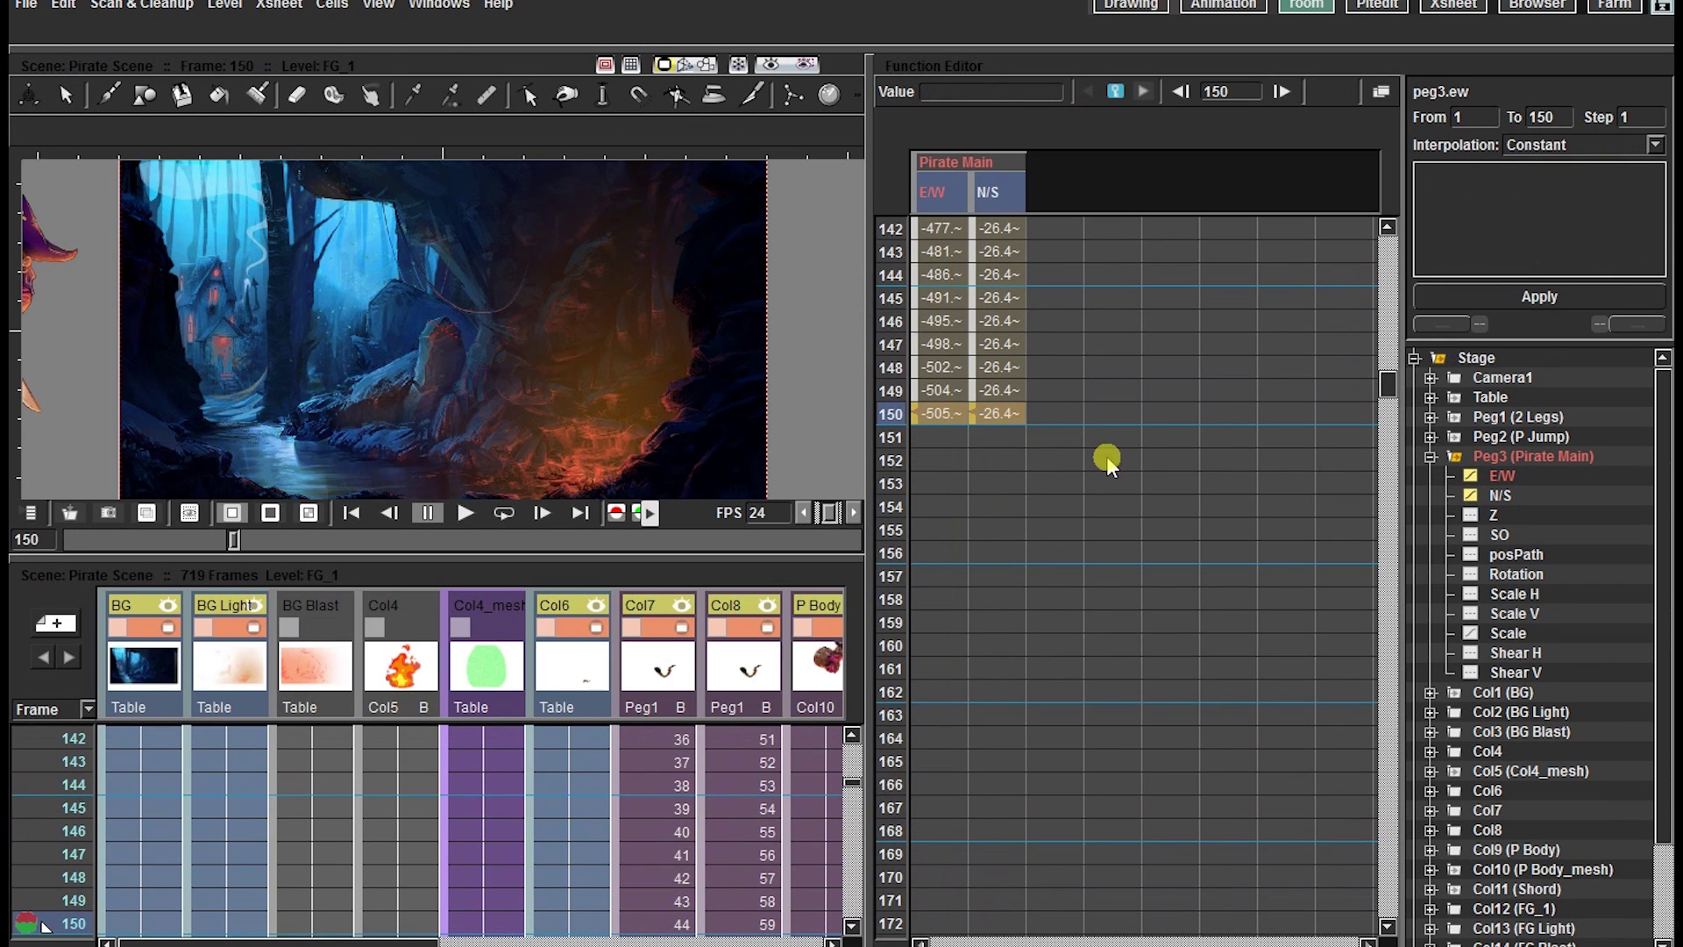
{"action": "key", "text": "Delete"}
{"action": "scroll", "coordinate": [1070, 475], "scroll_direction": "up", "scroll_amount": 3}
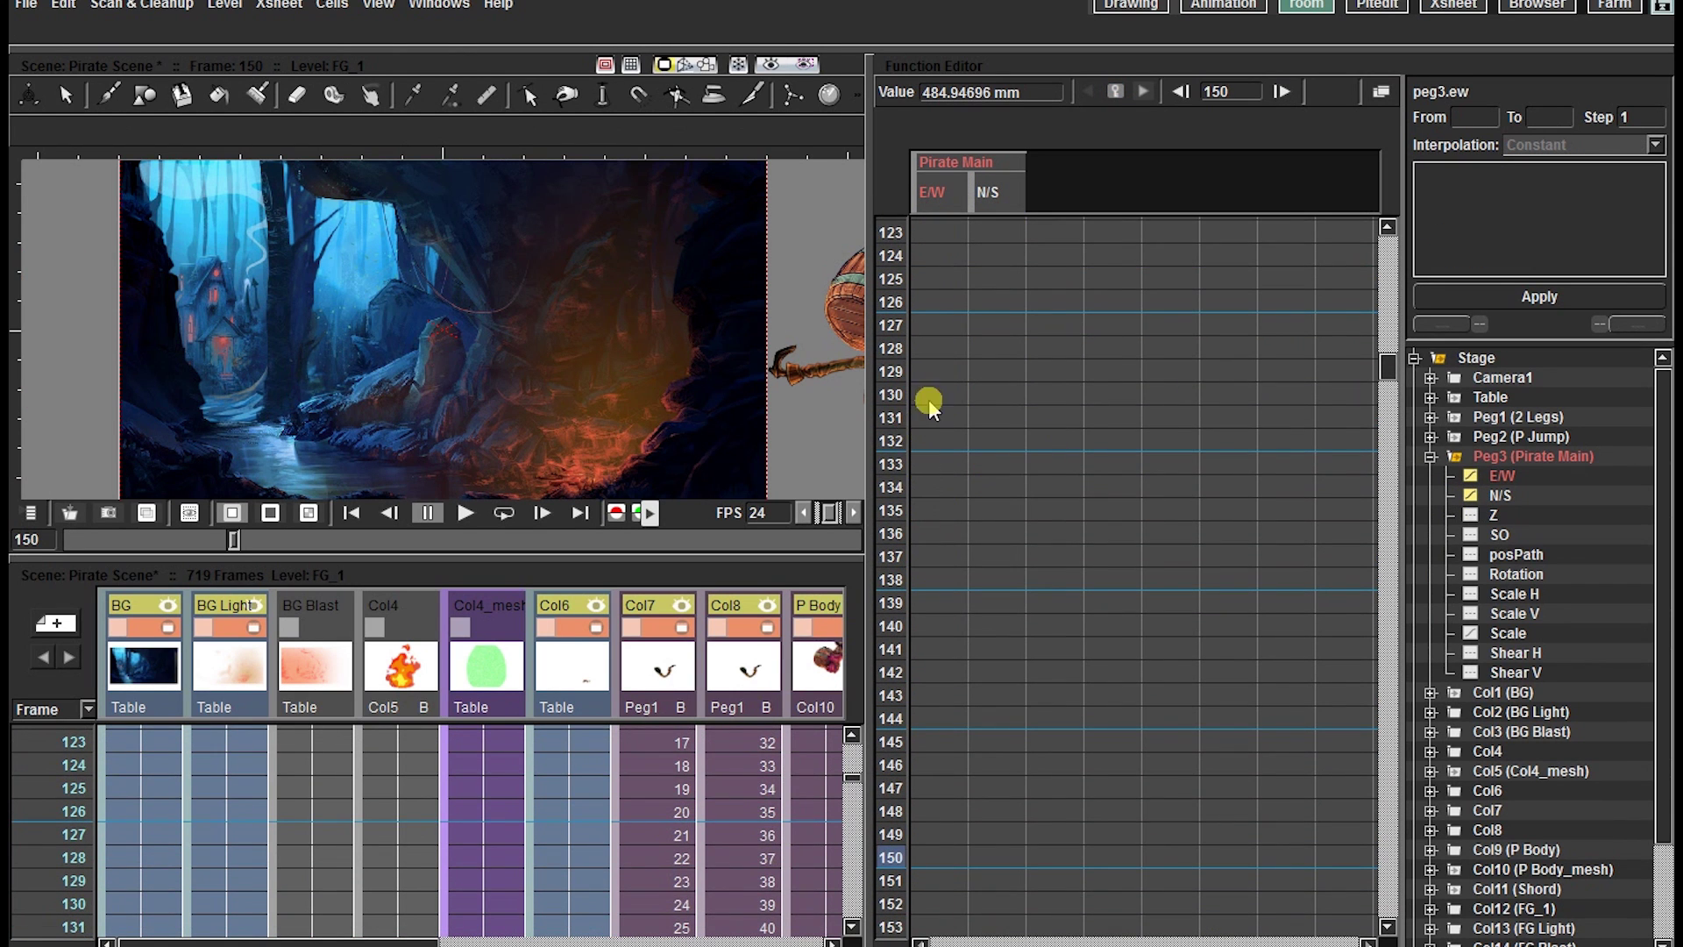
{"action": "scroll", "coordinate": [930, 386], "scroll_direction": "up", "scroll_amount": 2}
{"action": "left_click", "coordinate": [939, 341]}
{"action": "key", "text": "ctrl+v"}
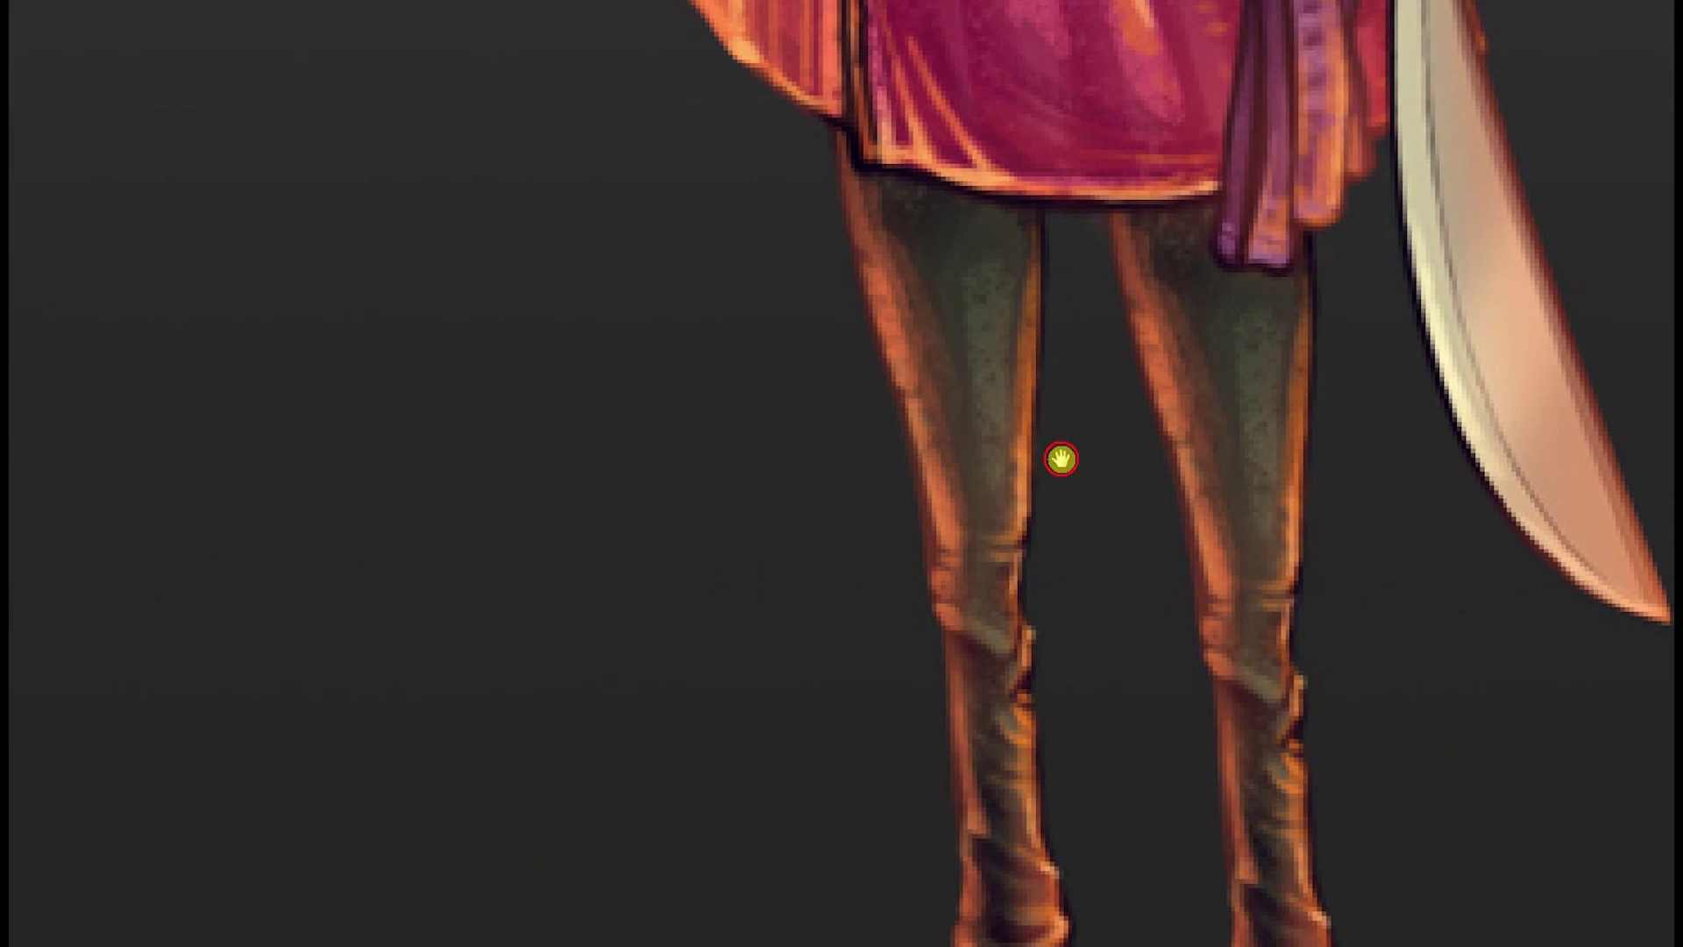
Step: Number the pirate's first leg 1 in yellow and its two edges 2 and 3 with arrows pointing at them
{"action": "left_click_drag", "start_coordinate": [987, 330], "coordinate": [989, 351]}
{"action": "left_click_drag", "start_coordinate": [973, 377], "coordinate": [1016, 344]}
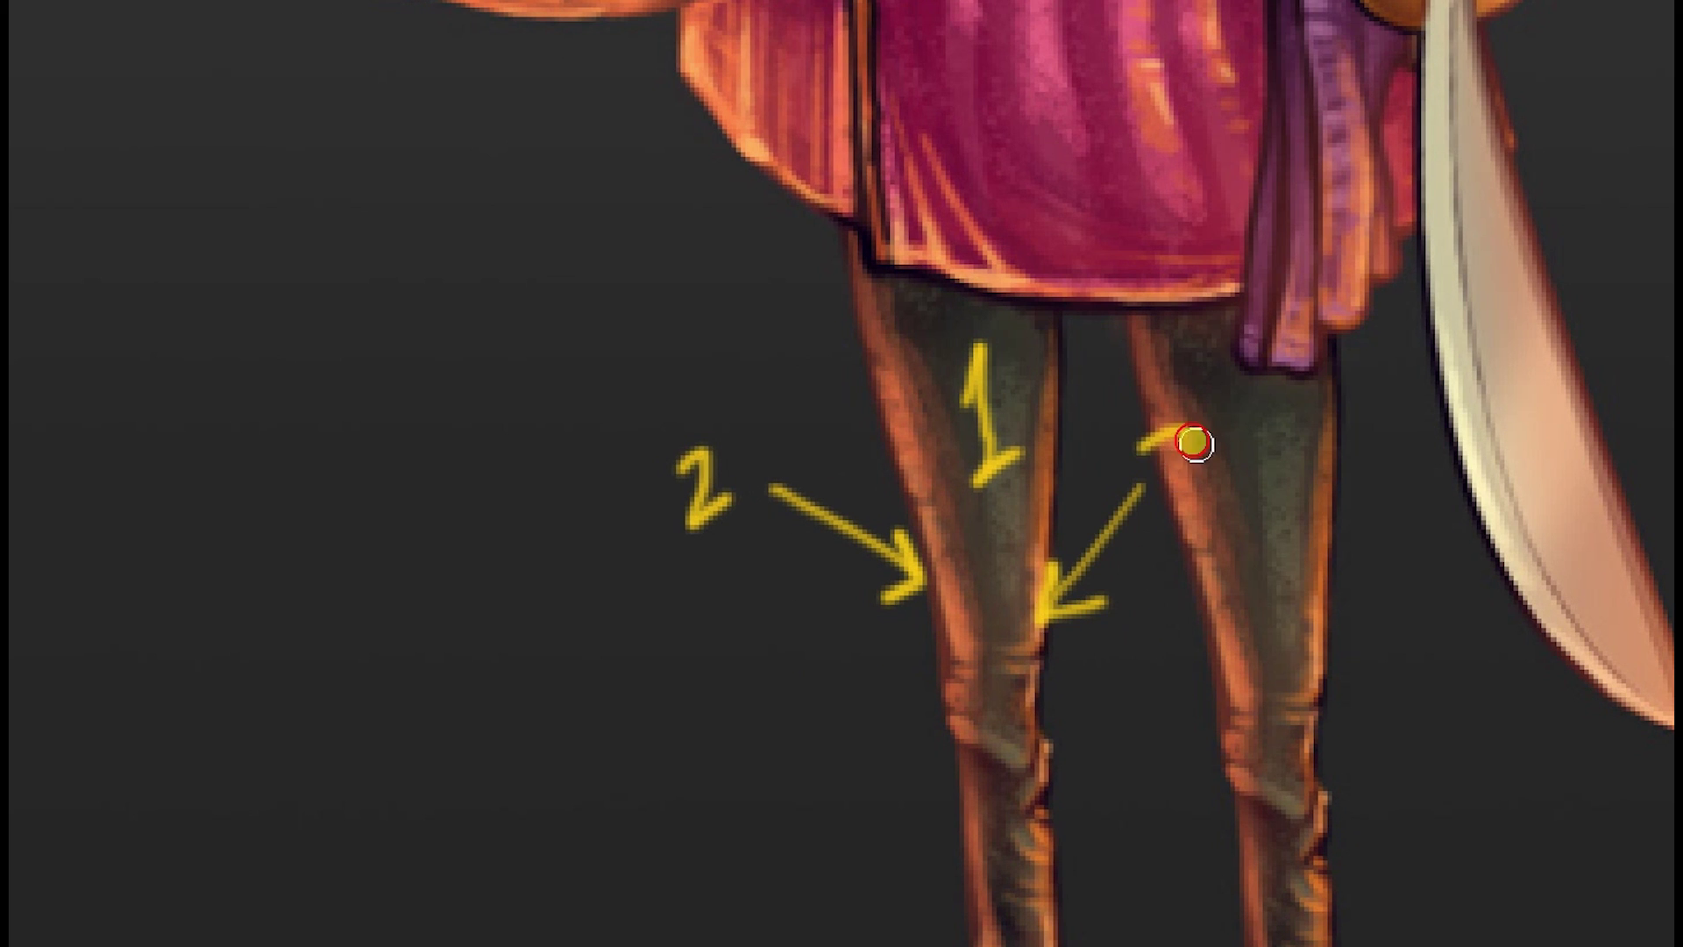
Step: Write "Leg + L1 + L2" in yellow on the empty grey board and draw a frame around it
{"action": "scroll", "coordinate": [1190, 525], "scroll_direction": "down", "scroll_amount": 3}
{"action": "scroll", "coordinate": [857, 786], "scroll_direction": "down", "scroll_amount": 4}
{"action": "scroll", "coordinate": [292, 375], "scroll_direction": "up", "scroll_amount": 2}
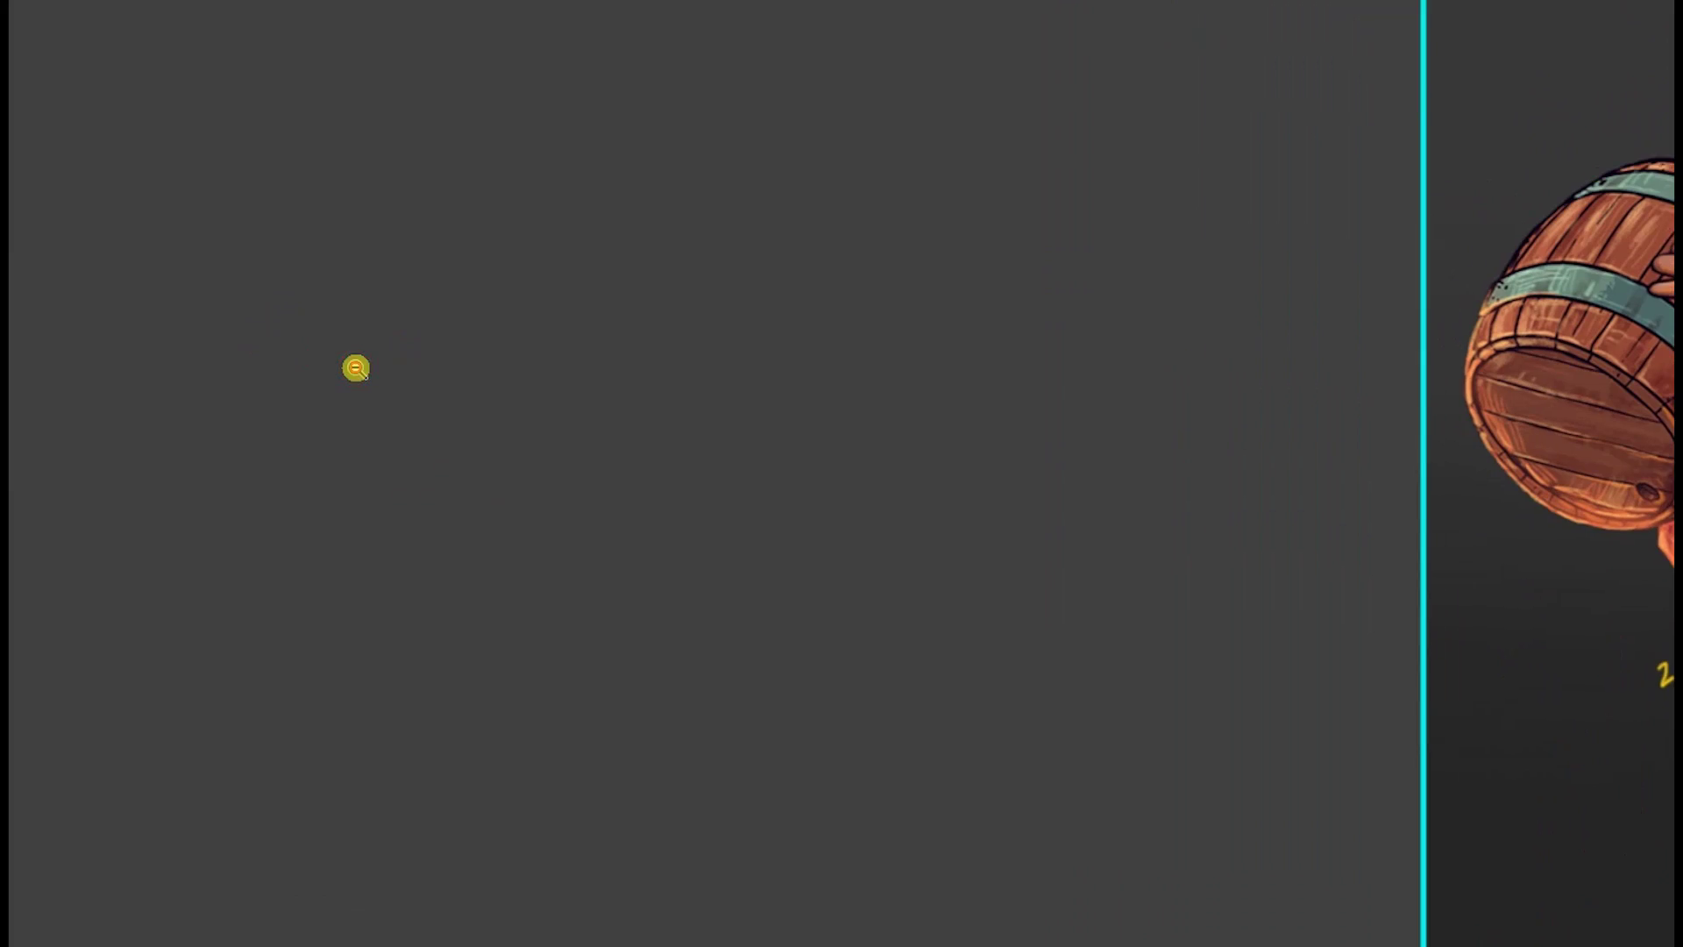
{"action": "left_click_drag", "start_coordinate": [299, 319], "coordinate": [339, 399]}
{"action": "left_click_drag", "start_coordinate": [471, 419], "coordinate": [477, 361]}
{"action": "left_click_drag", "start_coordinate": [529, 307], "coordinate": [431, 329]}
{"action": "mouse_move", "coordinate": [409, 342]}
{"action": "left_mouse_down"}
{"action": "mouse_move", "coordinate": [462, 320]}
{"action": "mouse_move", "coordinate": [454, 370]}
{"action": "left_mouse_up"}
{"action": "left_click_drag", "start_coordinate": [493, 289], "coordinate": [443, 341]}
{"action": "left_click_drag", "start_coordinate": [444, 300], "coordinate": [506, 351]}
{"action": "left_click_drag", "start_coordinate": [511, 281], "coordinate": [528, 343]}
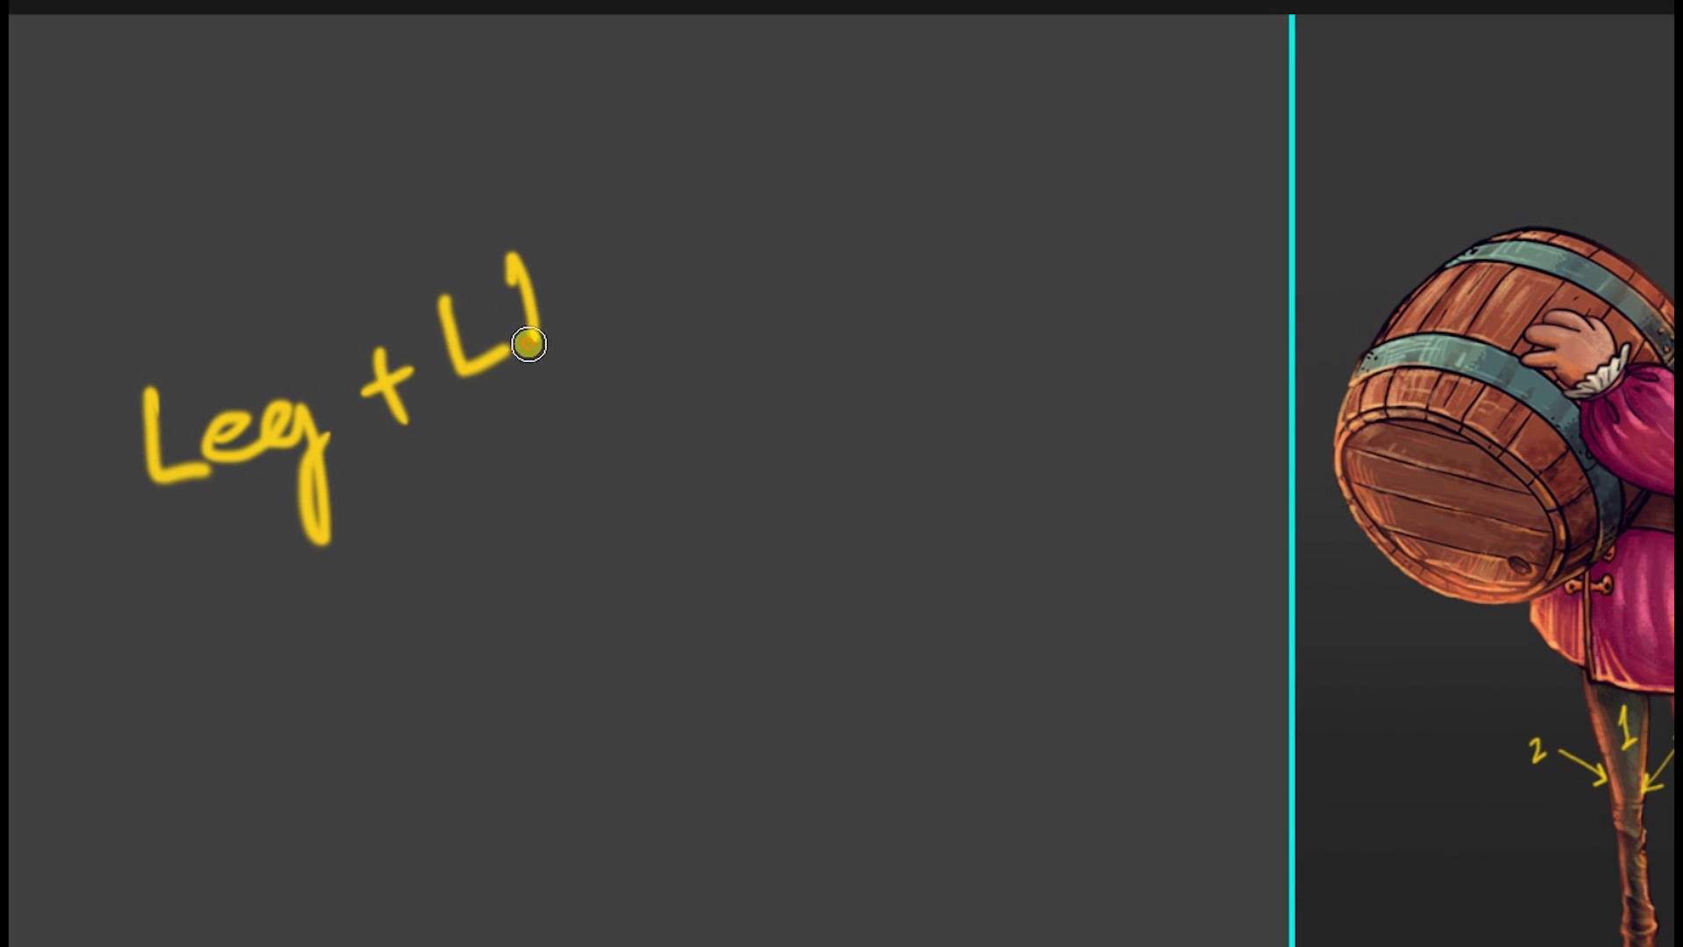
{"action": "scroll", "coordinate": [648, 323], "scroll_direction": "down", "scroll_amount": 2}
{"action": "left_click_drag", "start_coordinate": [660, 334], "coordinate": [676, 409]}
{"action": "mouse_move", "coordinate": [160, 466]}
{"action": "left_mouse_down"}
{"action": "mouse_move", "coordinate": [281, 663]}
{"action": "mouse_move", "coordinate": [733, 168]}
{"action": "mouse_move", "coordinate": [757, 173]}
{"action": "left_mouse_up"}
Step: Transform the framed "Leg + L1 + L2" note so it is straight, small and placed in the grey board's upper-left corner
{"action": "scroll", "coordinate": [706, 372], "scroll_direction": "down", "scroll_amount": 3}
{"action": "scroll", "coordinate": [701, 375], "scroll_direction": "up", "scroll_amount": 2}
{"action": "key", "text": "ctrl+t"}
{"action": "left_click_drag", "start_coordinate": [864, 79], "coordinate": [977, 255]}
{"action": "right_click", "coordinate": [781, 300]}
{"action": "left_click", "coordinate": [824, 377]}
{"action": "left_click_drag", "start_coordinate": [693, 188], "coordinate": [728, 201]}
{"action": "left_click_drag", "start_coordinate": [723, 404], "coordinate": [584, 312]}
{"action": "left_click_drag", "start_coordinate": [596, 637], "coordinate": [386, 377]}
{"action": "left_click_drag", "start_coordinate": [394, 210], "coordinate": [313, 319]}
{"action": "left_click_drag", "start_coordinate": [377, 412], "coordinate": [324, 337]}
{"action": "key", "text": "Return"}
{"action": "key", "text": "ctrl+0"}
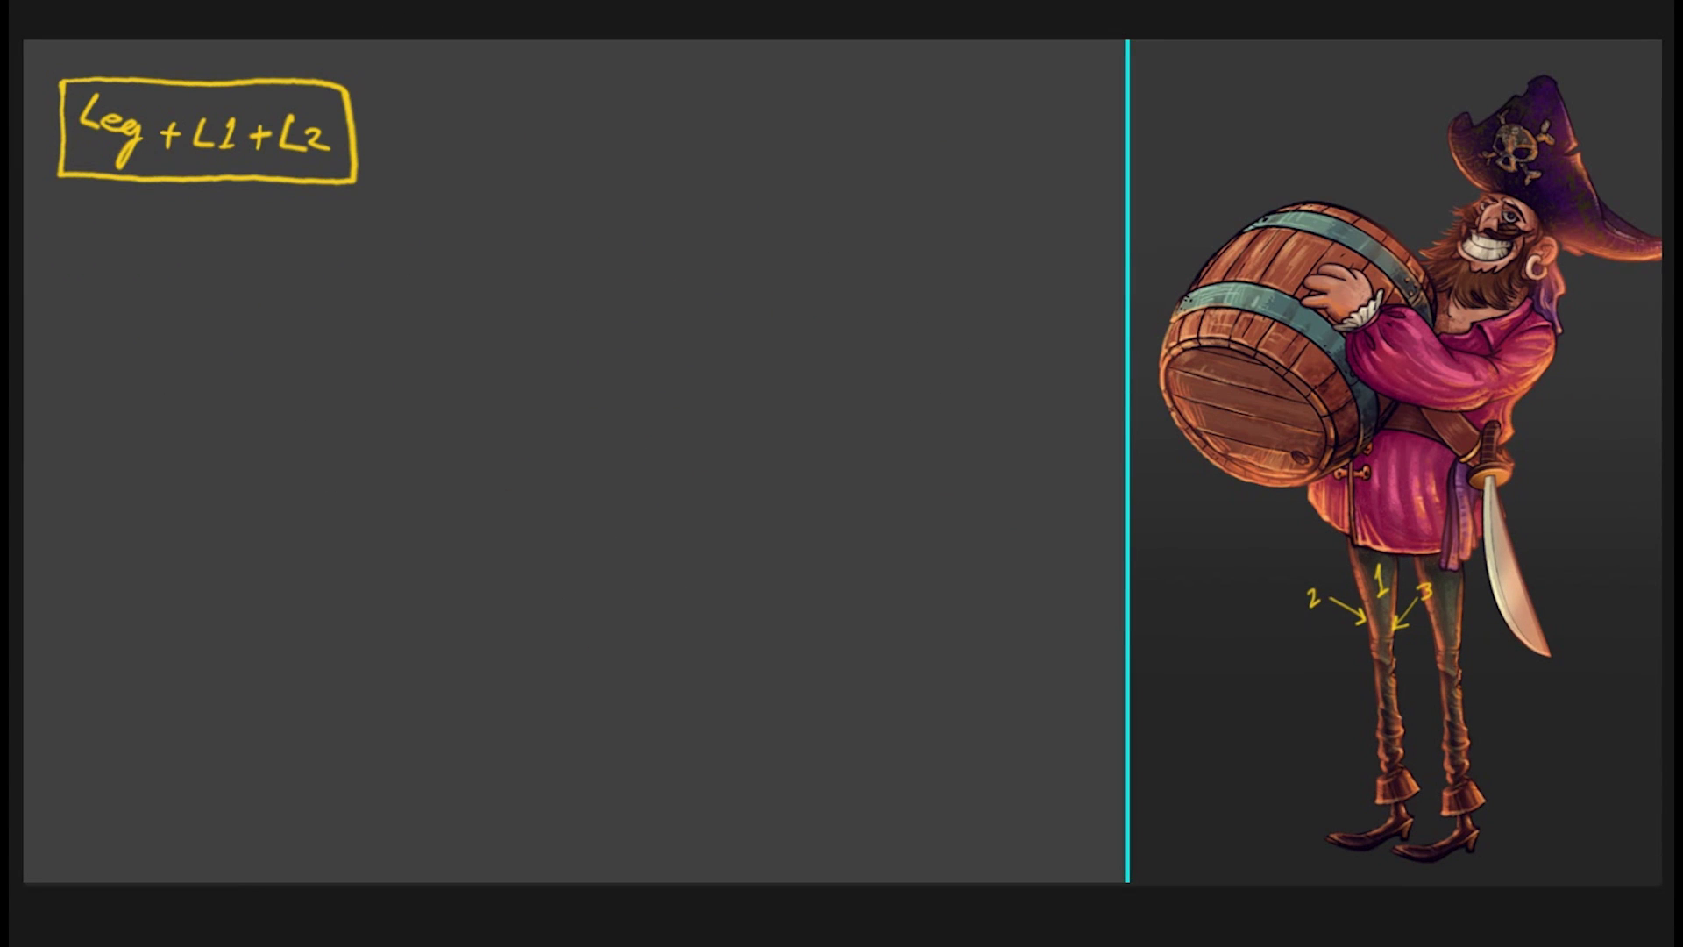
Step: Mark the pirate's torso with a large orange 1
{"action": "left_click_drag", "start_coordinate": [398, 503], "coordinate": [514, 474]}
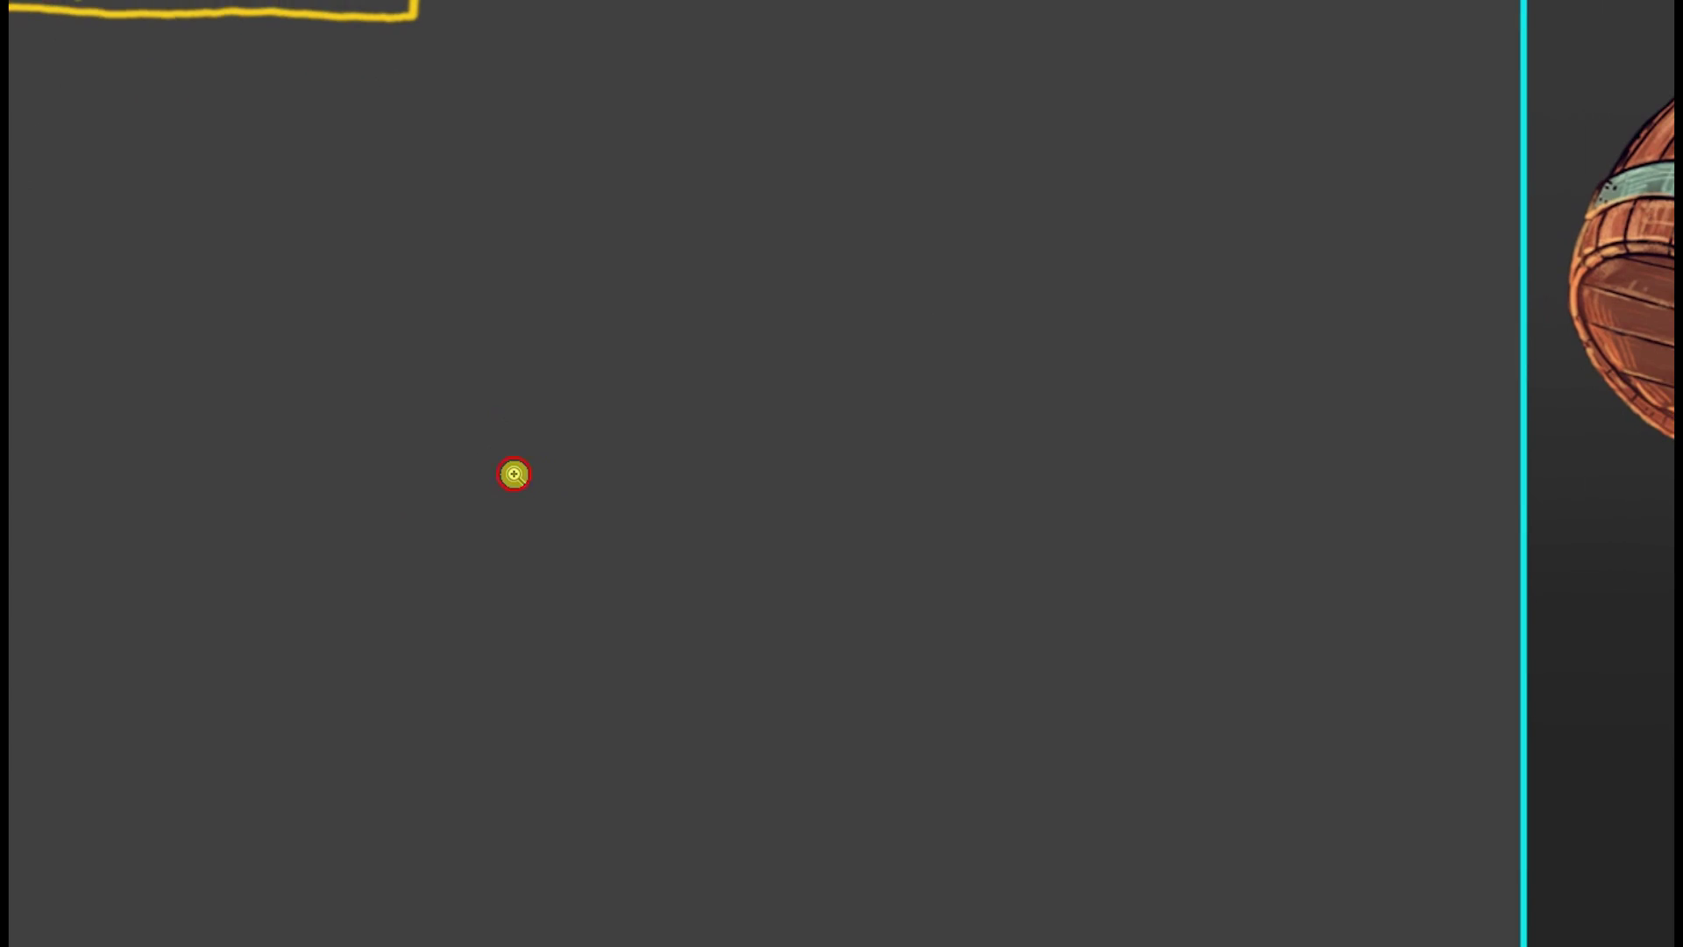
{"action": "left_click_drag", "start_coordinate": [1437, 395], "coordinate": [403, 453]}
{"action": "left_click_drag", "start_coordinate": [909, 447], "coordinate": [1142, 388]}
{"action": "right_click", "coordinate": [994, 379]}
{"action": "left_click", "coordinate": [1069, 398]}
{"action": "left_click_drag", "start_coordinate": [1490, 314], "coordinate": [1617, 318]}
{"action": "left_click_drag", "start_coordinate": [1464, 390], "coordinate": [1138, 323]}
{"action": "left_click_drag", "start_coordinate": [927, 372], "coordinate": [974, 526]}
{"action": "left_click_drag", "start_coordinate": [925, 554], "coordinate": [1062, 497]}
{"action": "mouse_move", "coordinate": [1314, 412]}
{"action": "left_mouse_down"}
{"action": "mouse_move", "coordinate": [1110, 411]}
{"action": "mouse_move", "coordinate": [1144, 463]}
{"action": "left_mouse_up"}
{"action": "mouse_move", "coordinate": [1219, 386]}
{"action": "left_mouse_down"}
{"action": "mouse_move", "coordinate": [1251, 489]}
{"action": "mouse_move", "coordinate": [1085, 447]}
{"action": "left_mouse_up"}
{"action": "key", "text": "ctrl+z"}
{"action": "key", "text": "ctrl+z"}
Step: Number the pirate's back 2 and the barrel 3 in orange, each with an arrow pointing at the part
{"action": "left_click_drag", "start_coordinate": [1234, 342], "coordinate": [1337, 410]}
{"action": "mouse_move", "coordinate": [732, 451]}
{"action": "left_mouse_down"}
{"action": "mouse_move", "coordinate": [985, 455]}
{"action": "mouse_move", "coordinate": [1361, 417]}
{"action": "left_mouse_up"}
{"action": "mouse_move", "coordinate": [595, 741]}
{"action": "left_mouse_down"}
{"action": "mouse_move", "coordinate": [745, 671]}
{"action": "mouse_move", "coordinate": [732, 725]}
{"action": "left_mouse_up"}
{"action": "left_click_drag", "start_coordinate": [624, 743], "coordinate": [787, 595]}
{"action": "left_click_drag", "start_coordinate": [674, 601], "coordinate": [695, 696]}
{"action": "left_click_drag", "start_coordinate": [965, 510], "coordinate": [890, 526]}
{"action": "left_click_drag", "start_coordinate": [990, 675], "coordinate": [752, 720]}
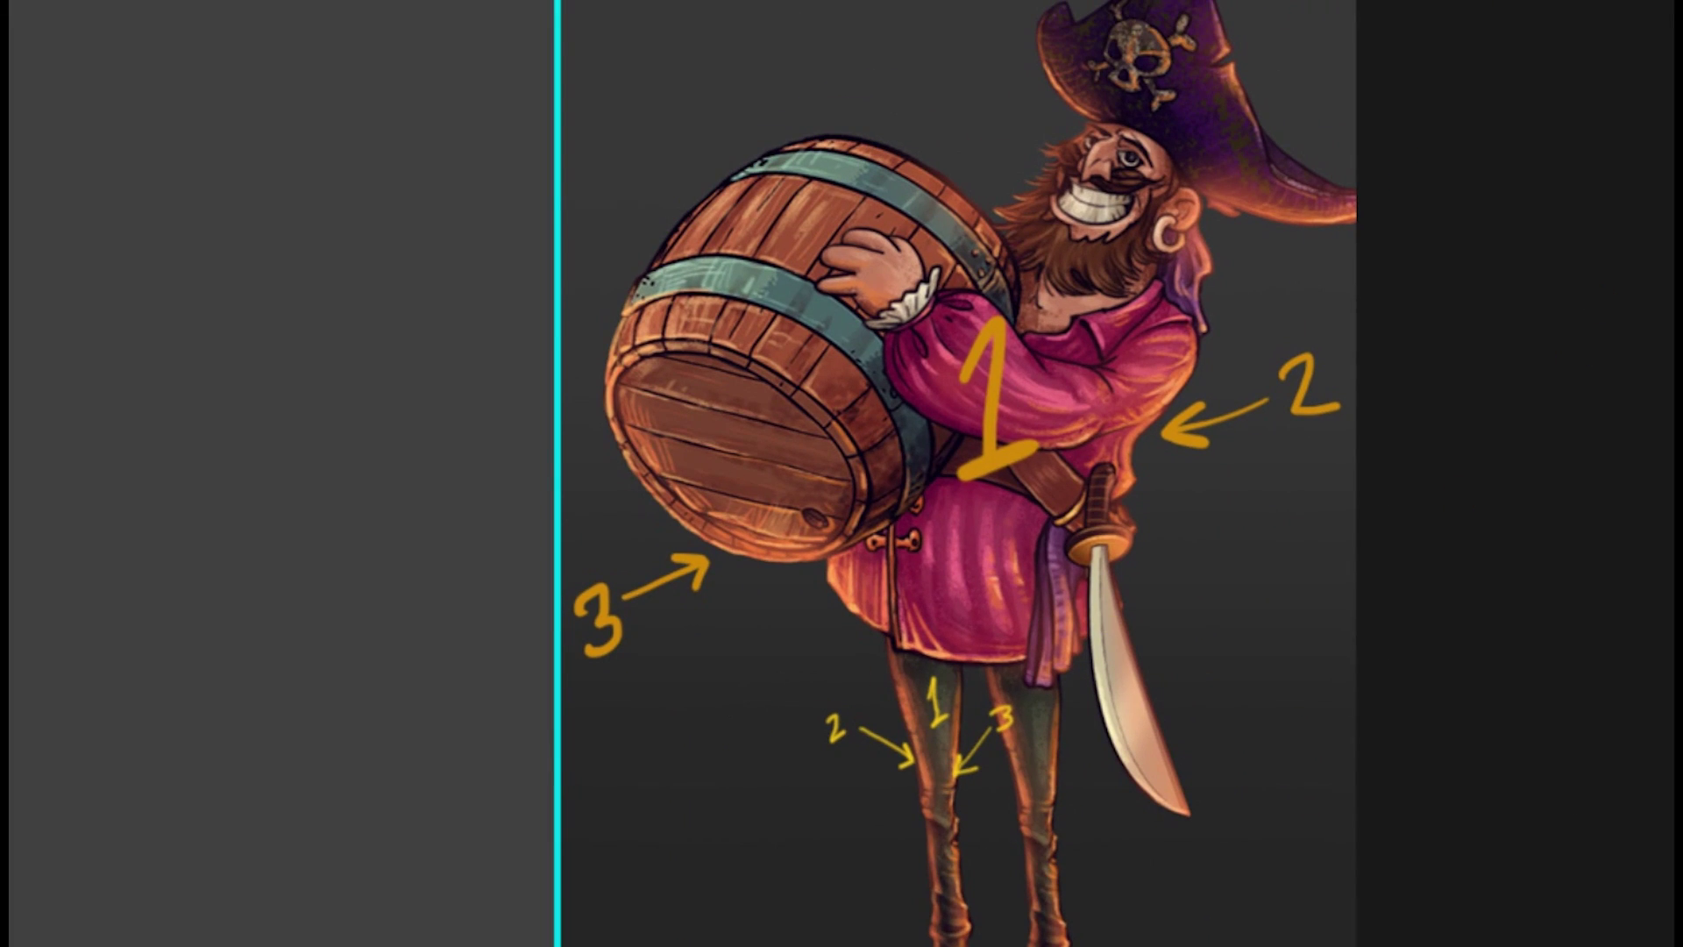
Step: Write "Body + L1 + L2" in orange on the empty grey board
{"action": "left_click_drag", "start_coordinate": [599, 646], "coordinate": [1119, 563]}
{"action": "left_click_drag", "start_coordinate": [561, 544], "coordinate": [1210, 491]}
{"action": "left_click_drag", "start_coordinate": [399, 432], "coordinate": [460, 545]}
{"action": "left_click_drag", "start_coordinate": [381, 466], "coordinate": [420, 557]}
{"action": "left_click_drag", "start_coordinate": [588, 403], "coordinate": [498, 583]}
{"action": "left_click_drag", "start_coordinate": [484, 571], "coordinate": [491, 574]}
{"action": "left_click_drag", "start_coordinate": [541, 545], "coordinate": [725, 528]}
{"action": "left_click_drag", "start_coordinate": [797, 473], "coordinate": [727, 524]}
{"action": "left_click_drag", "start_coordinate": [969, 369], "coordinate": [931, 402]}
{"action": "left_click_drag", "start_coordinate": [864, 333], "coordinate": [916, 396]}
{"action": "left_click_drag", "start_coordinate": [856, 393], "coordinate": [908, 329]}
{"action": "left_click_drag", "start_coordinate": [929, 256], "coordinate": [1001, 305]}
{"action": "left_click_drag", "start_coordinate": [1002, 229], "coordinate": [1097, 254]}
{"action": "scroll", "coordinate": [681, 443], "scroll_direction": "down", "scroll_amount": 1}
Step: Draw an orange frame around "Body + L1 + L2", redoing its side and lower edge
{"action": "left_click_drag", "start_coordinate": [324, 642], "coordinate": [421, 537]}
{"action": "left_click_drag", "start_coordinate": [184, 605], "coordinate": [1050, 39]}
{"action": "left_click_drag", "start_coordinate": [183, 605], "coordinate": [355, 857]}
{"action": "left_click_drag", "start_coordinate": [357, 856], "coordinate": [1203, 203]}
{"action": "key", "text": "ctrl+z"}
{"action": "key", "text": "ctrl+z"}
{"action": "left_click_drag", "start_coordinate": [183, 605], "coordinate": [355, 867]}
{"action": "left_click_drag", "start_coordinate": [357, 868], "coordinate": [1218, 224]}
Step: Scale down the framed "Body + L1 + L2" note and place it in the grey board's upper-right corner
{"action": "scroll", "coordinate": [497, 473], "scroll_direction": "down", "scroll_amount": 4}
{"action": "key", "text": "ctrl+t"}
{"action": "left_click_drag", "start_coordinate": [578, 309], "coordinate": [804, 272]}
{"action": "left_click_drag", "start_coordinate": [766, 366], "coordinate": [755, 345]}
{"action": "left_click_drag", "start_coordinate": [801, 255], "coordinate": [757, 260]}
{"action": "left_click_drag", "start_coordinate": [1013, 300], "coordinate": [1012, 299]}
{"action": "key", "text": "Return"}
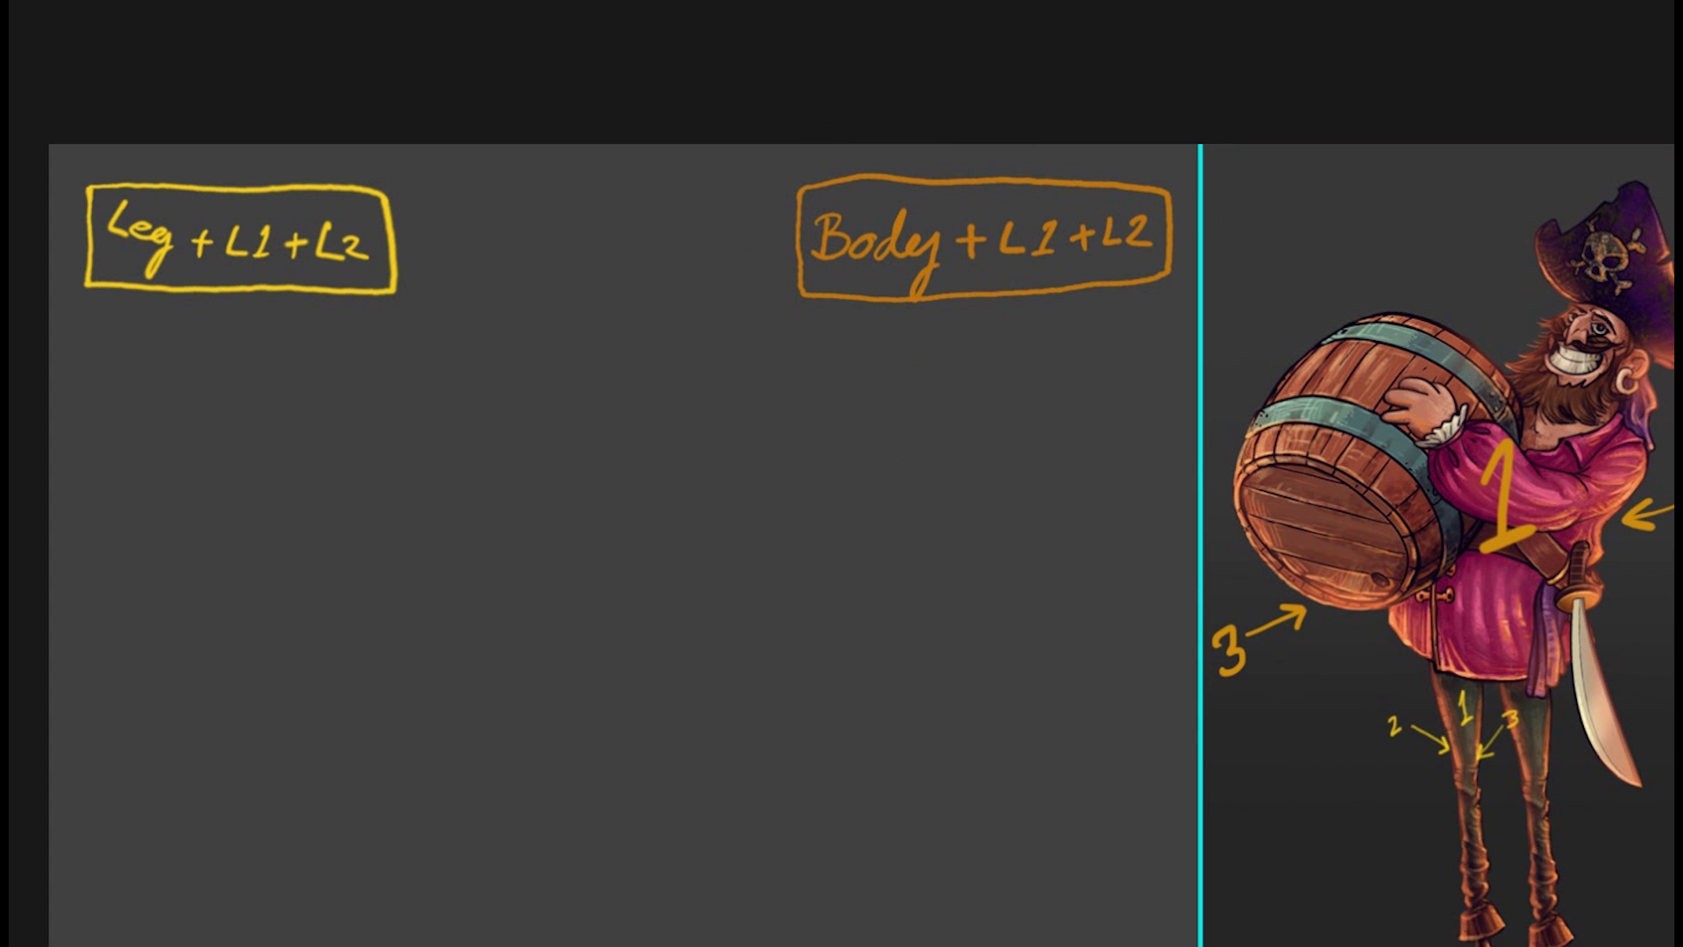
Step: Circle L1 and L2 in green inside the Leg box
{"action": "left_click_drag", "start_coordinate": [226, 225], "coordinate": [406, 255]}
{"action": "left_click_drag", "start_coordinate": [450, 367], "coordinate": [671, 512]}
{"action": "mouse_move", "coordinate": [620, 379]}
{"action": "left_mouse_down"}
{"action": "mouse_move", "coordinate": [670, 423]}
{"action": "mouse_move", "coordinate": [435, 443]}
{"action": "mouse_move", "coordinate": [732, 522]}
{"action": "mouse_move", "coordinate": [530, 379]}
{"action": "left_mouse_up"}
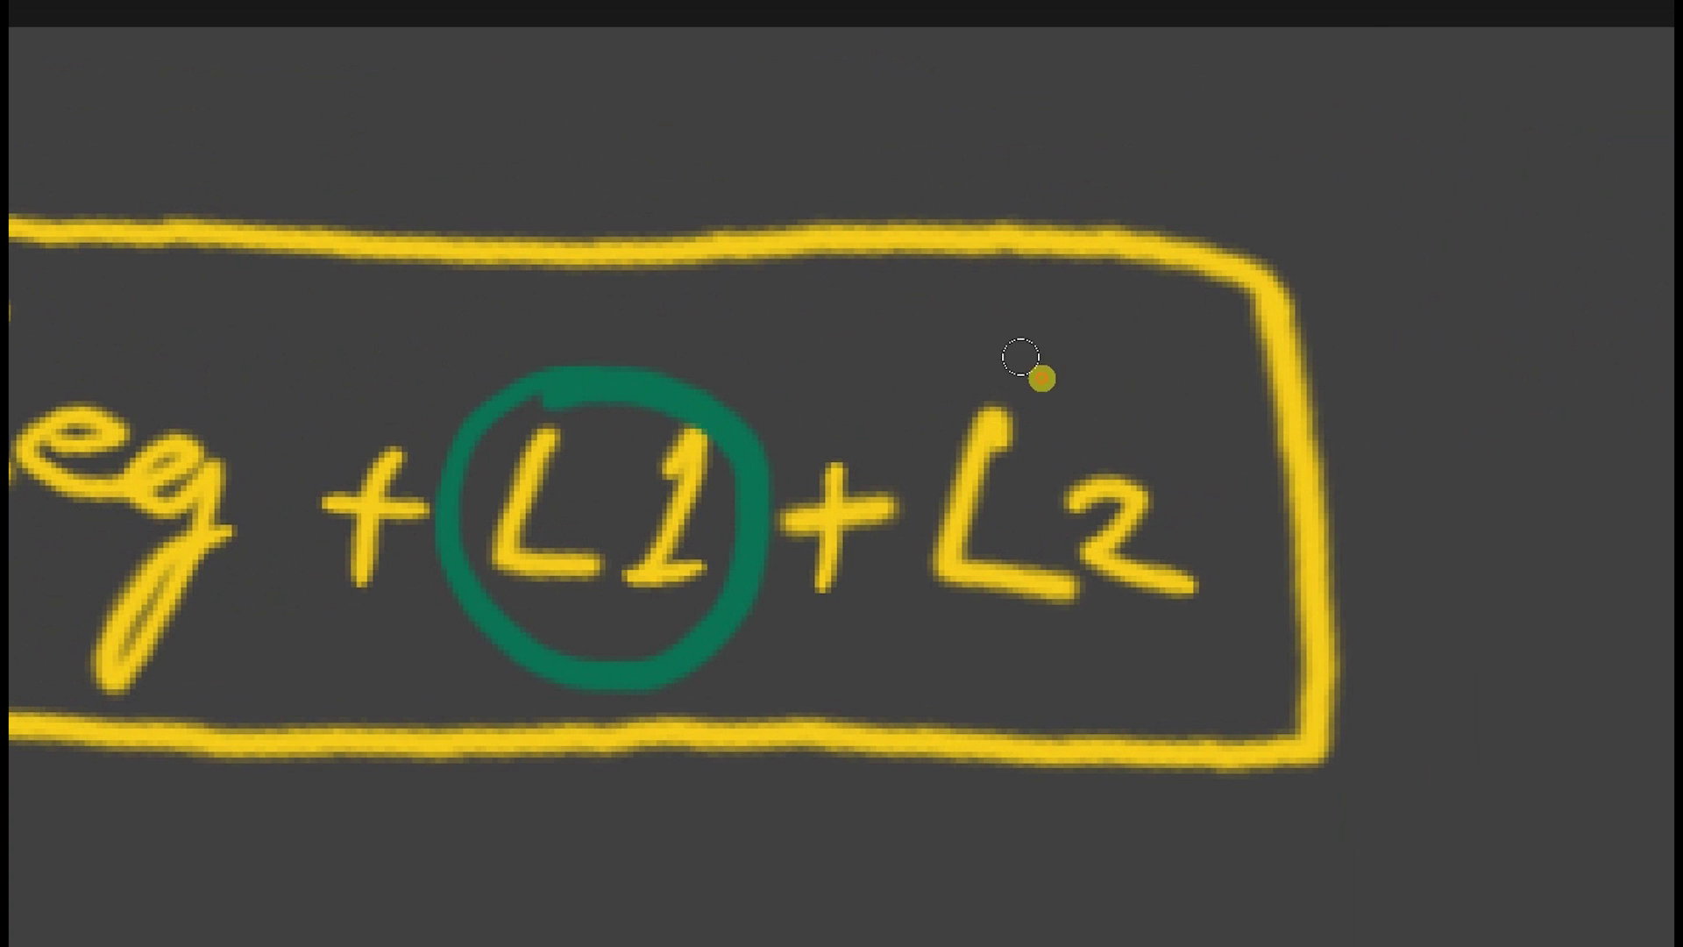
{"action": "mouse_move", "coordinate": [1058, 647]}
{"action": "left_mouse_down"}
{"action": "mouse_move", "coordinate": [1089, 383]}
{"action": "mouse_move", "coordinate": [1012, 389]}
{"action": "left_mouse_up"}
Step: Write "Transperency" in green above the Leg box
{"action": "left_click_drag", "start_coordinate": [800, 432], "coordinate": [826, 593]}
{"action": "left_click_drag", "start_coordinate": [456, 308], "coordinate": [601, 227]}
{"action": "left_click_drag", "start_coordinate": [529, 265], "coordinate": [548, 368]}
{"action": "mouse_move", "coordinate": [589, 293]}
{"action": "left_mouse_down"}
{"action": "mouse_move", "coordinate": [792, 263]}
{"action": "mouse_move", "coordinate": [931, 355]}
{"action": "left_mouse_up"}
{"action": "left_click_drag", "start_coordinate": [1080, 329], "coordinate": [769, 361]}
{"action": "left_click_drag", "start_coordinate": [708, 309], "coordinate": [726, 419]}
{"action": "mouse_move", "coordinate": [691, 307]}
{"action": "left_mouse_down"}
{"action": "mouse_move", "coordinate": [1300, 288]}
{"action": "mouse_move", "coordinate": [1310, 533]}
{"action": "left_mouse_up"}
Step: Circle L1 and L2 in green inside the Body box
{"action": "left_click_drag", "start_coordinate": [973, 443], "coordinate": [856, 473]}
{"action": "left_click_drag", "start_coordinate": [958, 501], "coordinate": [358, 390]}
{"action": "left_click_drag", "start_coordinate": [1078, 448], "coordinate": [248, 462]}
{"action": "left_click_drag", "start_coordinate": [1181, 475], "coordinate": [1260, 463]}
{"action": "left_click_drag", "start_coordinate": [1003, 390], "coordinate": [817, 365]}
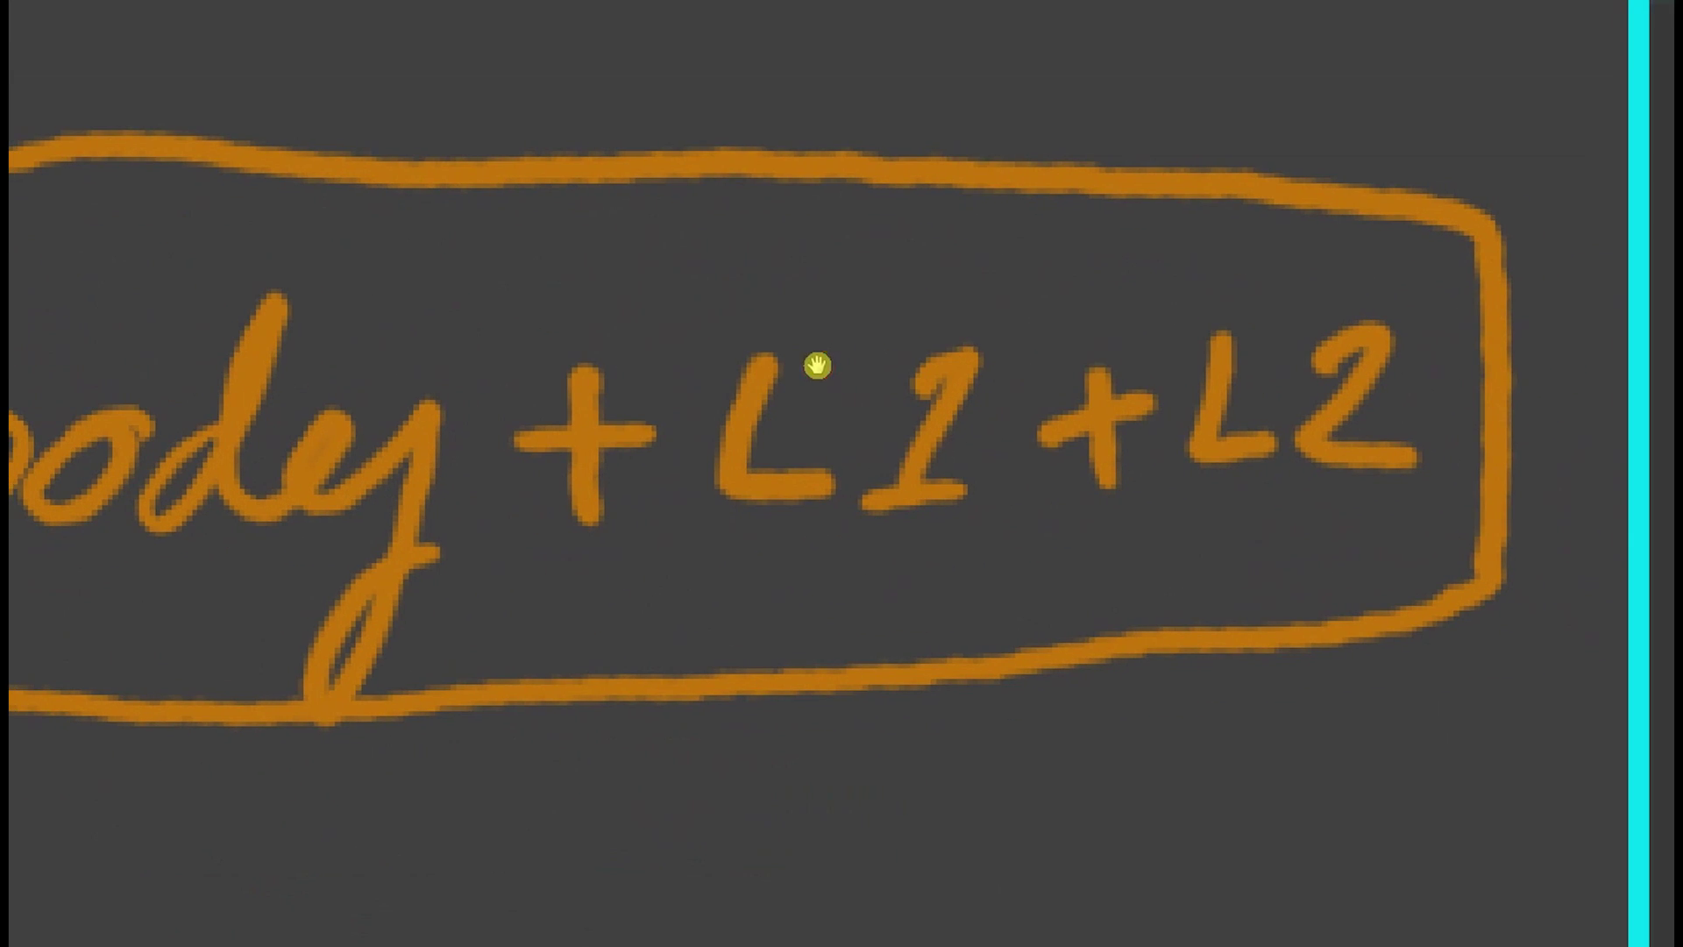
{"action": "left_click_drag", "start_coordinate": [735, 312], "coordinate": [811, 309]}
{"action": "left_click_drag", "start_coordinate": [1328, 263], "coordinate": [1275, 285]}
{"action": "left_click_drag", "start_coordinate": [752, 518], "coordinate": [836, 715]}
Step: Write "Trans" in green above the Body box
{"action": "left_click_drag", "start_coordinate": [623, 300], "coordinate": [761, 254]}
{"action": "left_click_drag", "start_coordinate": [698, 263], "coordinate": [689, 360]}
{"action": "left_click_drag", "start_coordinate": [773, 294], "coordinate": [896, 315]}
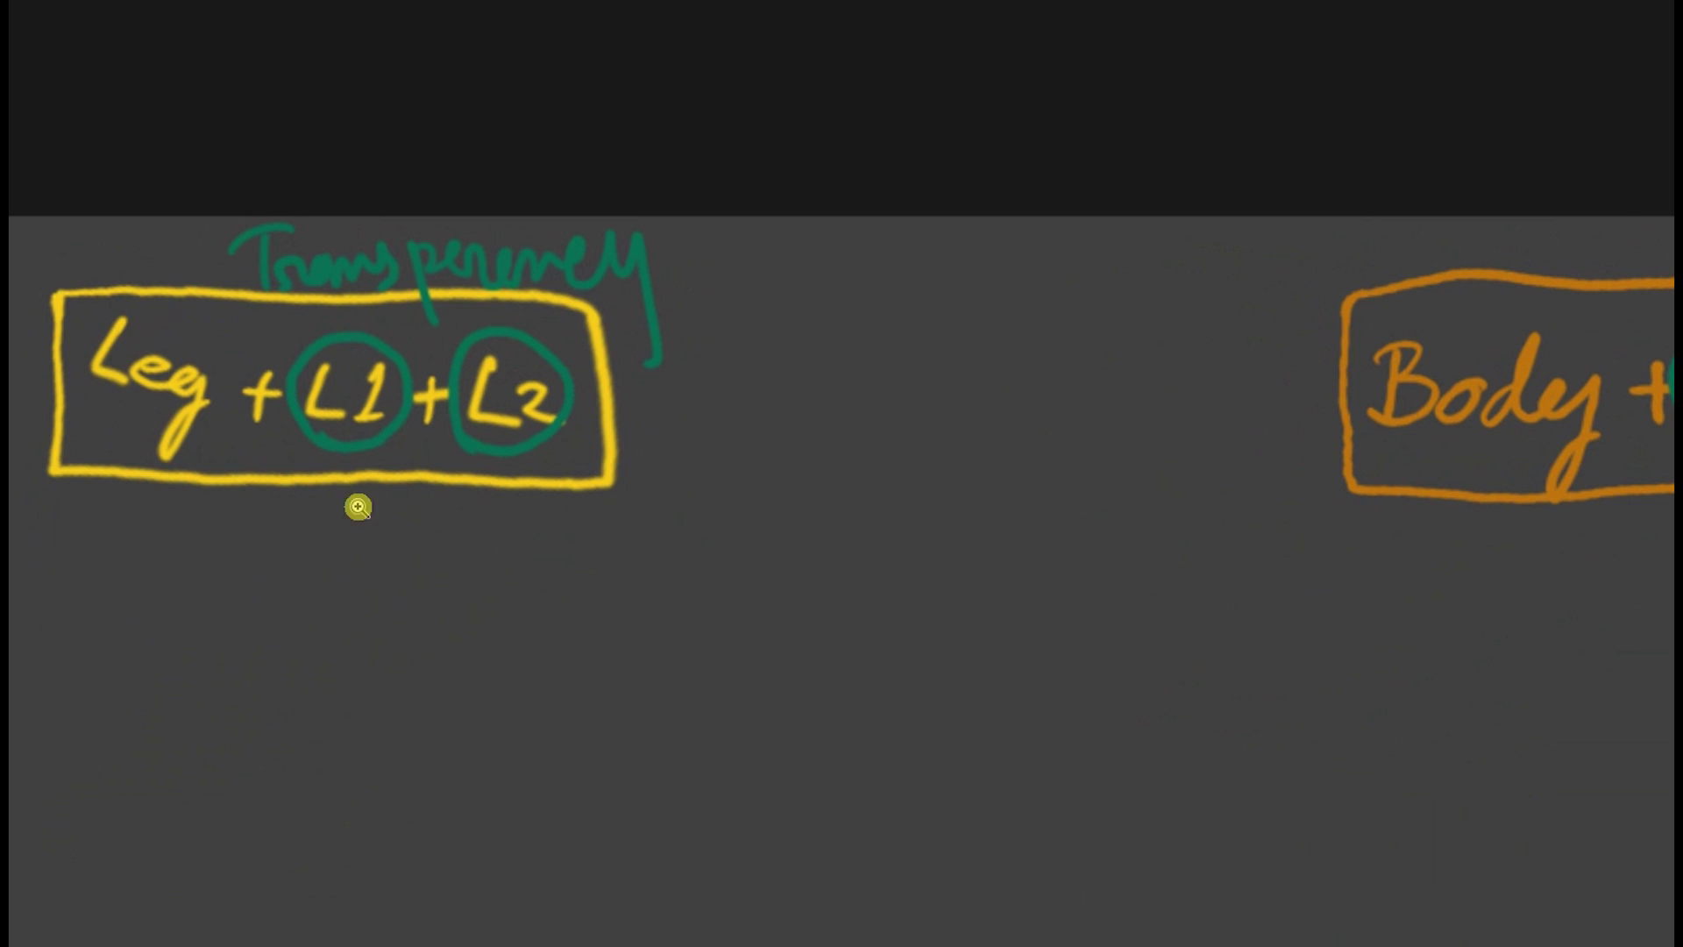
Step: Draw a pink arrow labelled "clone" beside the Leg box and place a copy of the box at its end
{"action": "left_click_drag", "start_coordinate": [701, 401], "coordinate": [762, 403]}
{"action": "left_click_drag", "start_coordinate": [545, 379], "coordinate": [826, 370]}
{"action": "mouse_move", "coordinate": [748, 337]}
{"action": "left_mouse_down"}
{"action": "mouse_move", "coordinate": [834, 386]}
{"action": "mouse_move", "coordinate": [797, 400]}
{"action": "left_mouse_up"}
{"action": "left_click_drag", "start_coordinate": [798, 399], "coordinate": [871, 397]}
{"action": "left_click_drag", "start_coordinate": [324, 400], "coordinate": [939, 444]}
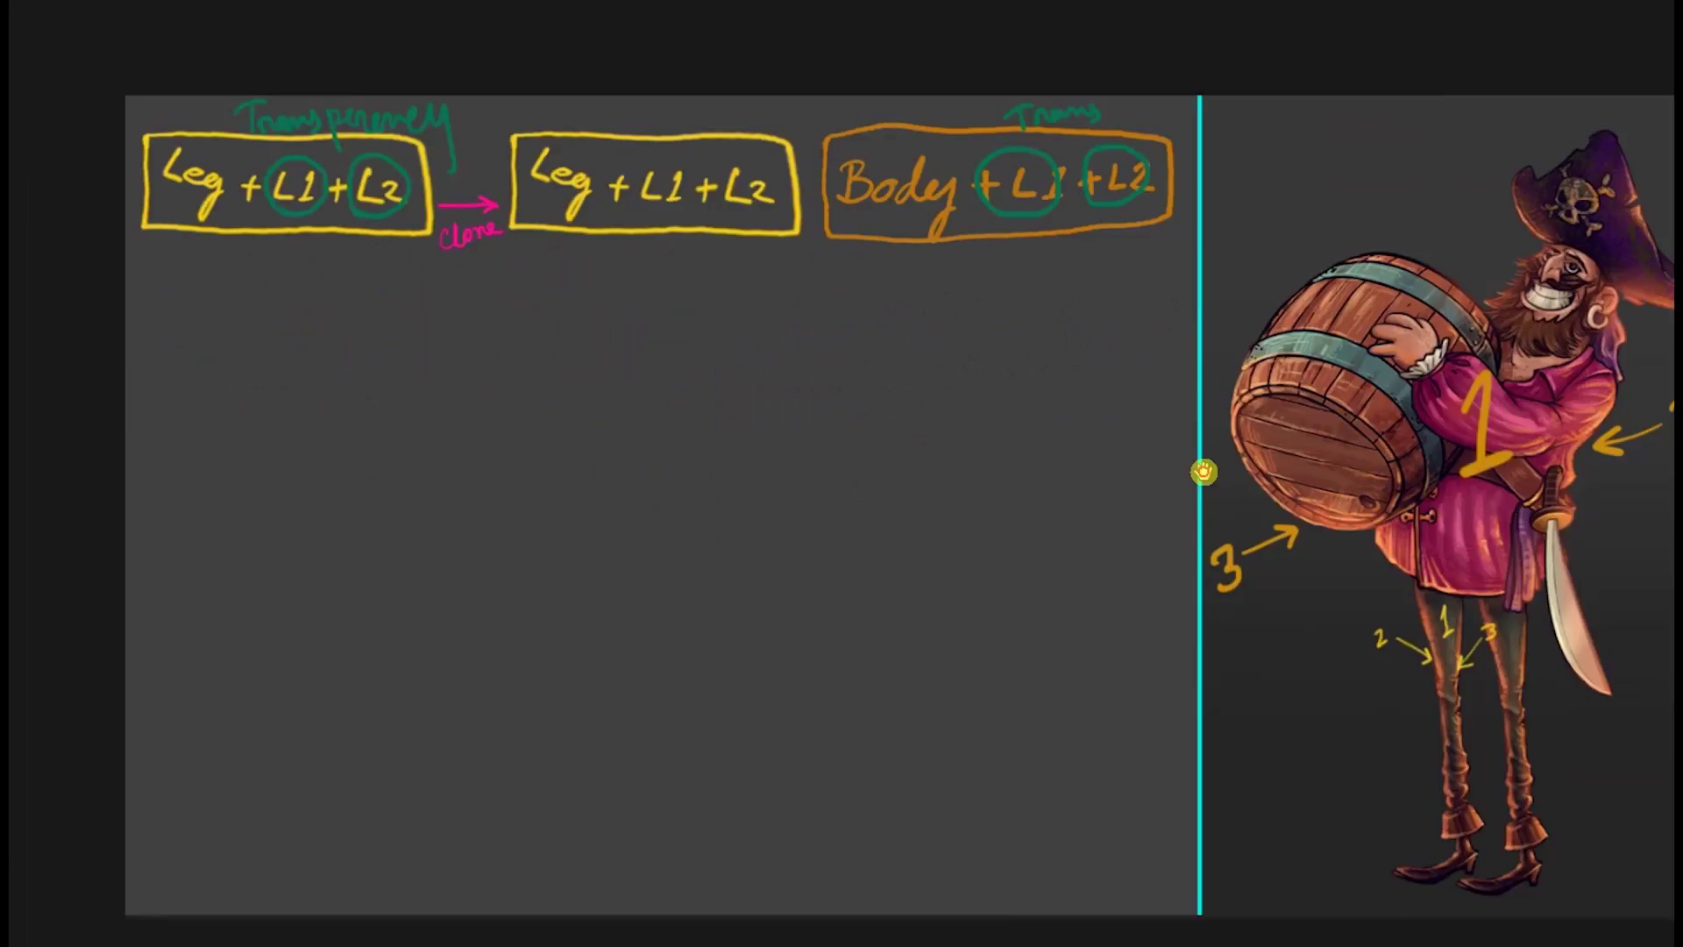
Step: Number the pirate's two legs 1 and 2 in pink and link them with an arrow labelled C
{"action": "left_click_drag", "start_coordinate": [1203, 472], "coordinate": [809, 339]}
{"action": "left_click_drag", "start_coordinate": [1052, 575], "coordinate": [1157, 575]}
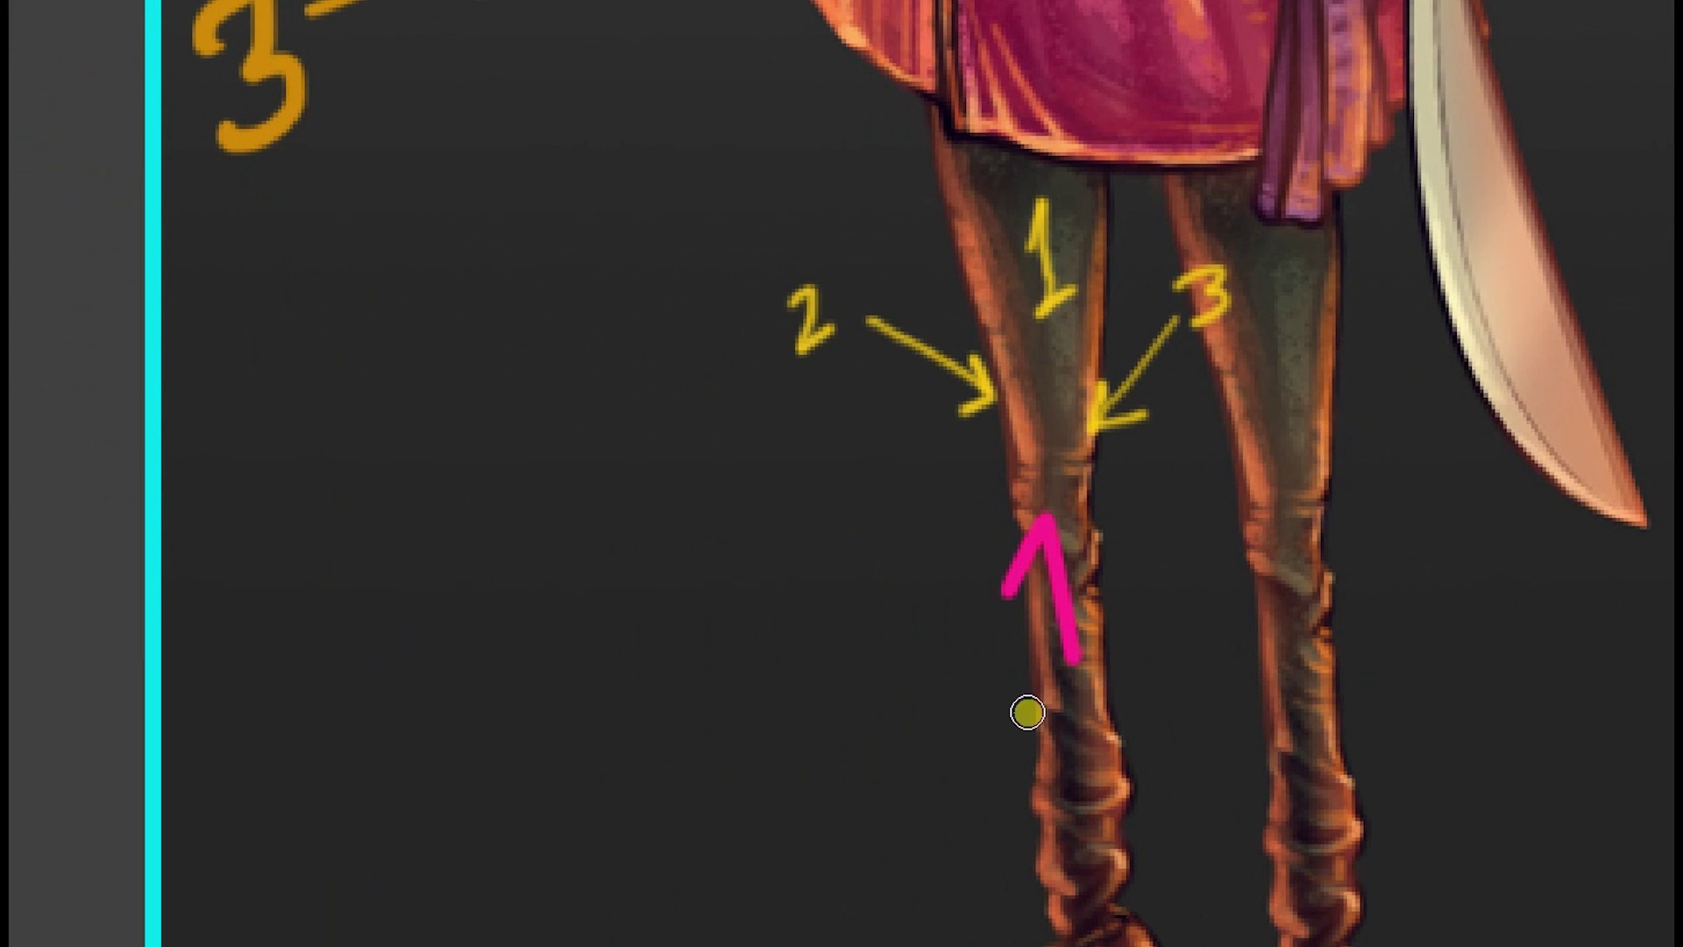
{"action": "key", "text": "ctrl+minus"}
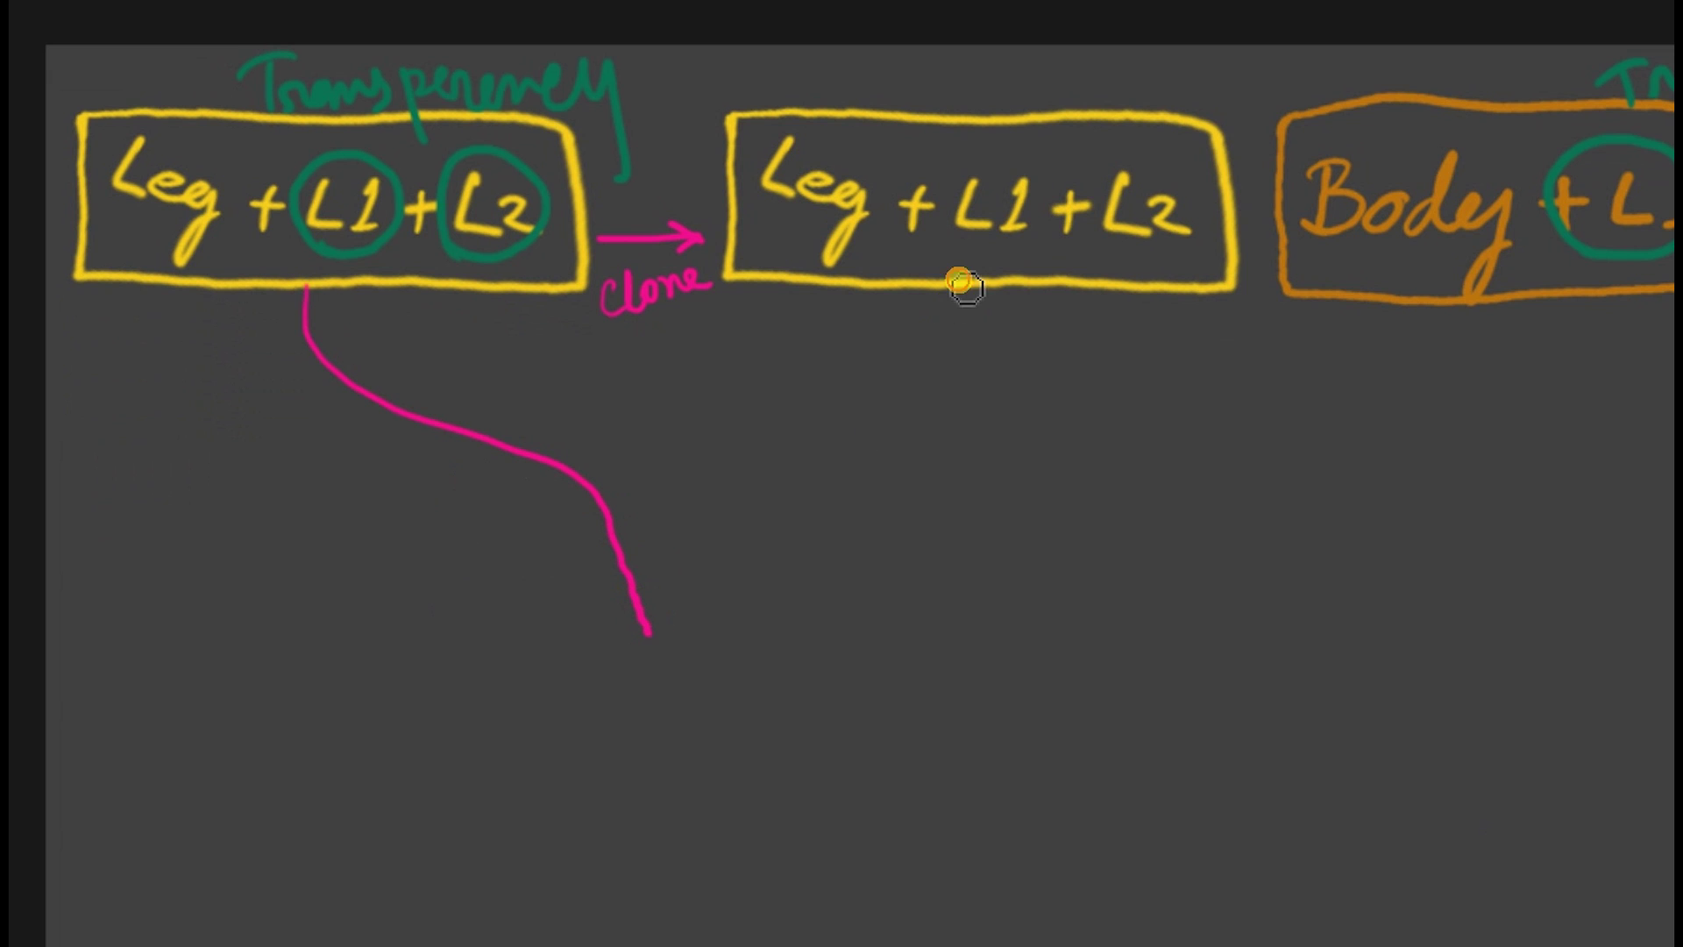
Step: Join both Leg boxes with pink lines to a framed olive "2 Legs" label drawn beneath them
{"action": "scroll", "coordinate": [527, 784], "scroll_direction": "up", "scroll_amount": 3}
{"action": "left_click_drag", "start_coordinate": [503, 528], "coordinate": [620, 641]}
{"action": "mouse_move", "coordinate": [656, 460]}
{"action": "left_mouse_down"}
{"action": "mouse_move", "coordinate": [700, 610]}
{"action": "mouse_move", "coordinate": [992, 585]}
{"action": "left_mouse_up"}
{"action": "left_click_drag", "start_coordinate": [422, 431], "coordinate": [1111, 421]}
{"action": "key", "text": "ctrl+z"}
{"action": "mouse_move", "coordinate": [377, 428]}
{"action": "left_mouse_down"}
{"action": "mouse_move", "coordinate": [482, 425]}
{"action": "mouse_move", "coordinate": [1148, 747]}
{"action": "left_mouse_up"}
{"action": "left_click_drag", "start_coordinate": [408, 459], "coordinate": [1140, 723]}
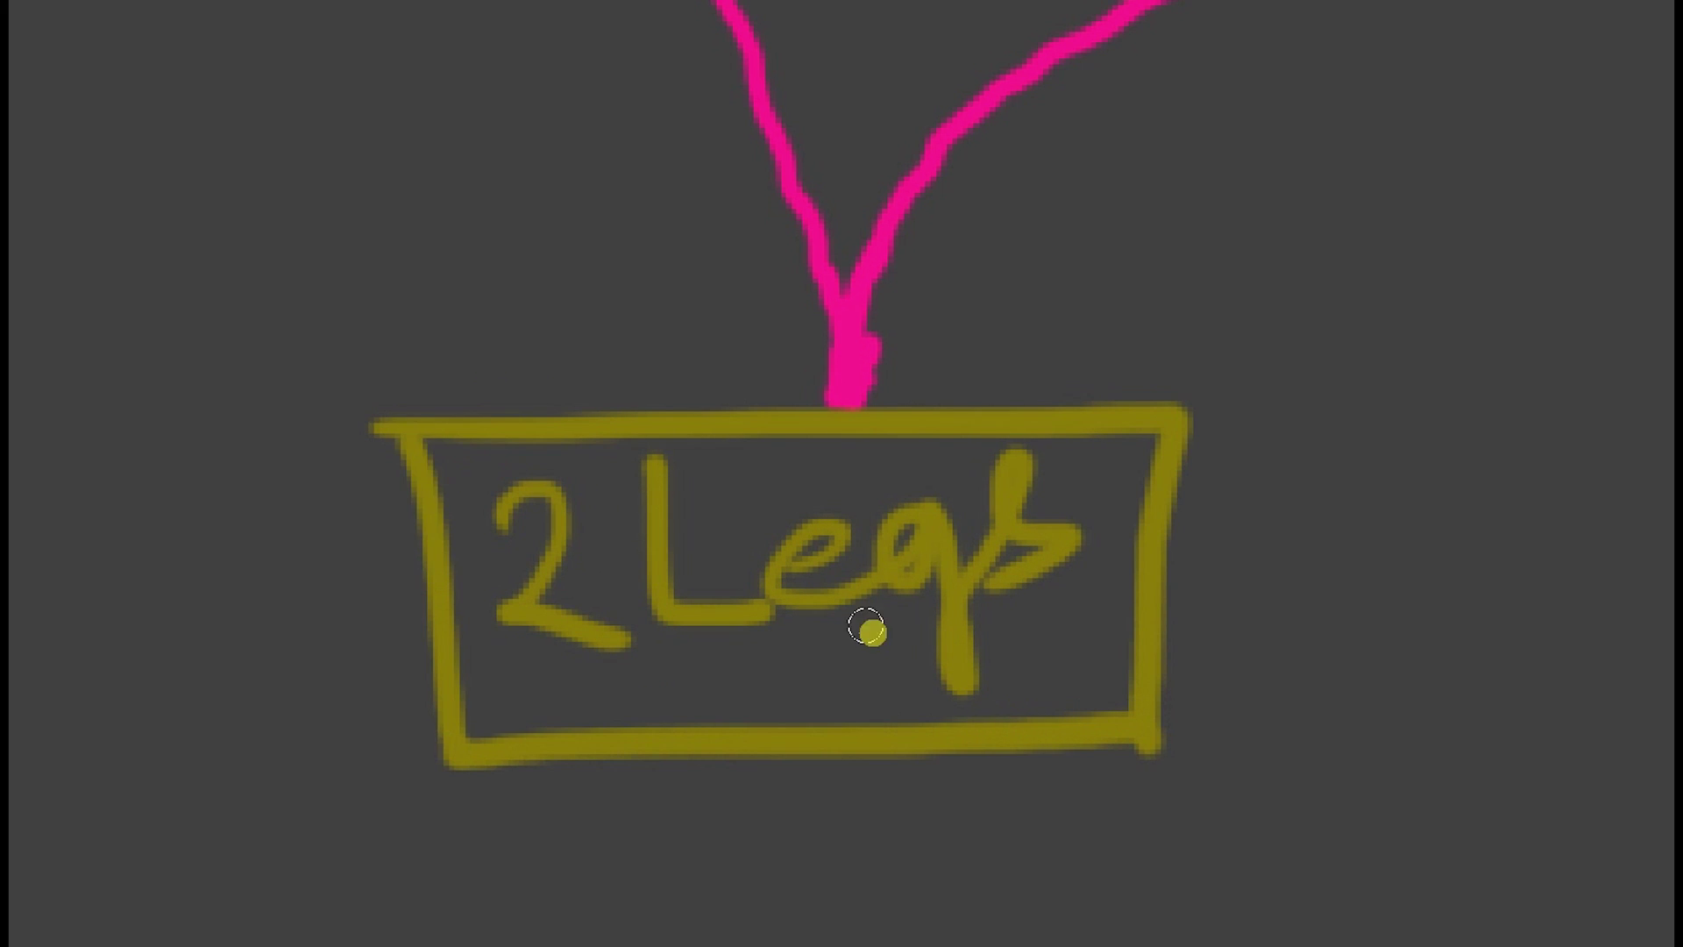
Step: Write "PBody" in orange on the grey board and draw a frame around it
{"action": "scroll", "coordinate": [868, 404], "scroll_direction": "down", "scroll_amount": 5}
{"action": "left_click_drag", "start_coordinate": [927, 406], "coordinate": [846, 417]}
{"action": "left_click_drag", "start_coordinate": [998, 444], "coordinate": [727, 648]}
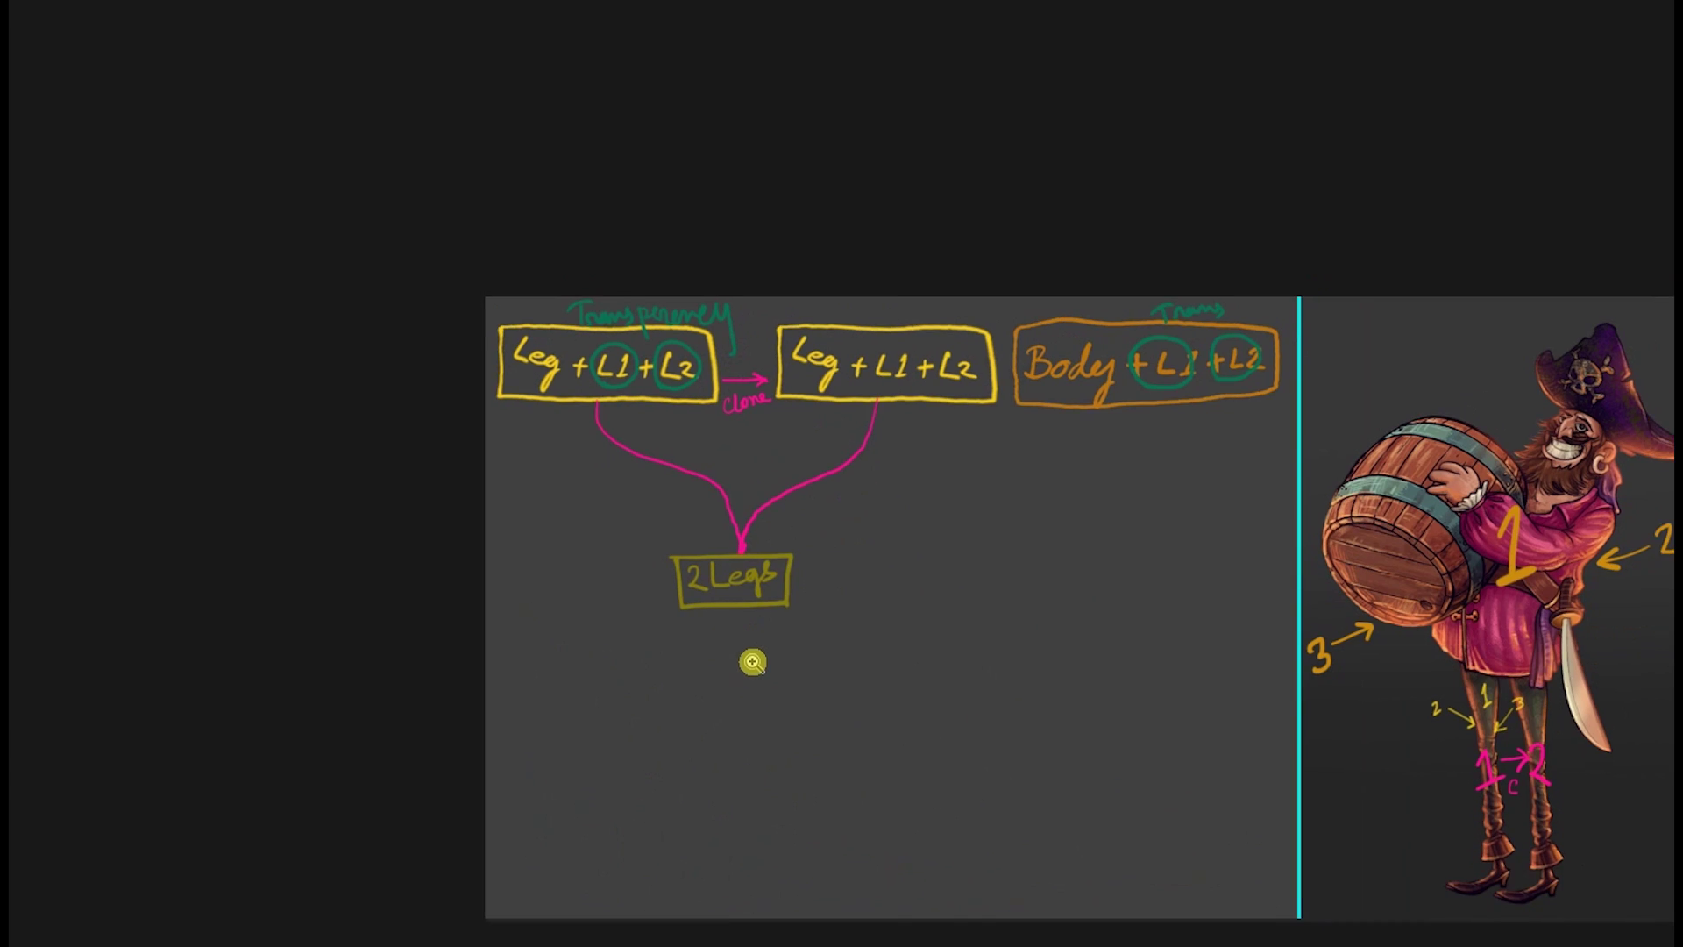
{"action": "key", "text": "ctrl+0"}
{"action": "left_click_drag", "start_coordinate": [578, 578], "coordinate": [667, 574]}
{"action": "left_click_drag", "start_coordinate": [656, 451], "coordinate": [693, 552]}
{"action": "left_click_drag", "start_coordinate": [761, 416], "coordinate": [795, 494]}
{"action": "left_click_drag", "start_coordinate": [984, 390], "coordinate": [1140, 429]}
{"action": "left_click_drag", "start_coordinate": [639, 564], "coordinate": [659, 669]}
{"action": "mouse_move", "coordinate": [570, 505]}
{"action": "left_mouse_down"}
{"action": "mouse_move", "coordinate": [662, 811]}
{"action": "mouse_move", "coordinate": [1272, 676]}
{"action": "left_mouse_up"}
{"action": "left_click_drag", "start_coordinate": [666, 813], "coordinate": [1277, 678]}
Step: Transform the framed "PBody" note, placing it diagonally below the "2 Legs" box
{"action": "key", "text": "ctrl+0"}
{"action": "key", "text": "ctrl+t"}
{"action": "left_click_drag", "start_coordinate": [1101, 380], "coordinate": [1133, 480]}
{"action": "left_click_drag", "start_coordinate": [917, 544], "coordinate": [1018, 634]}
{"action": "key", "text": "Return"}
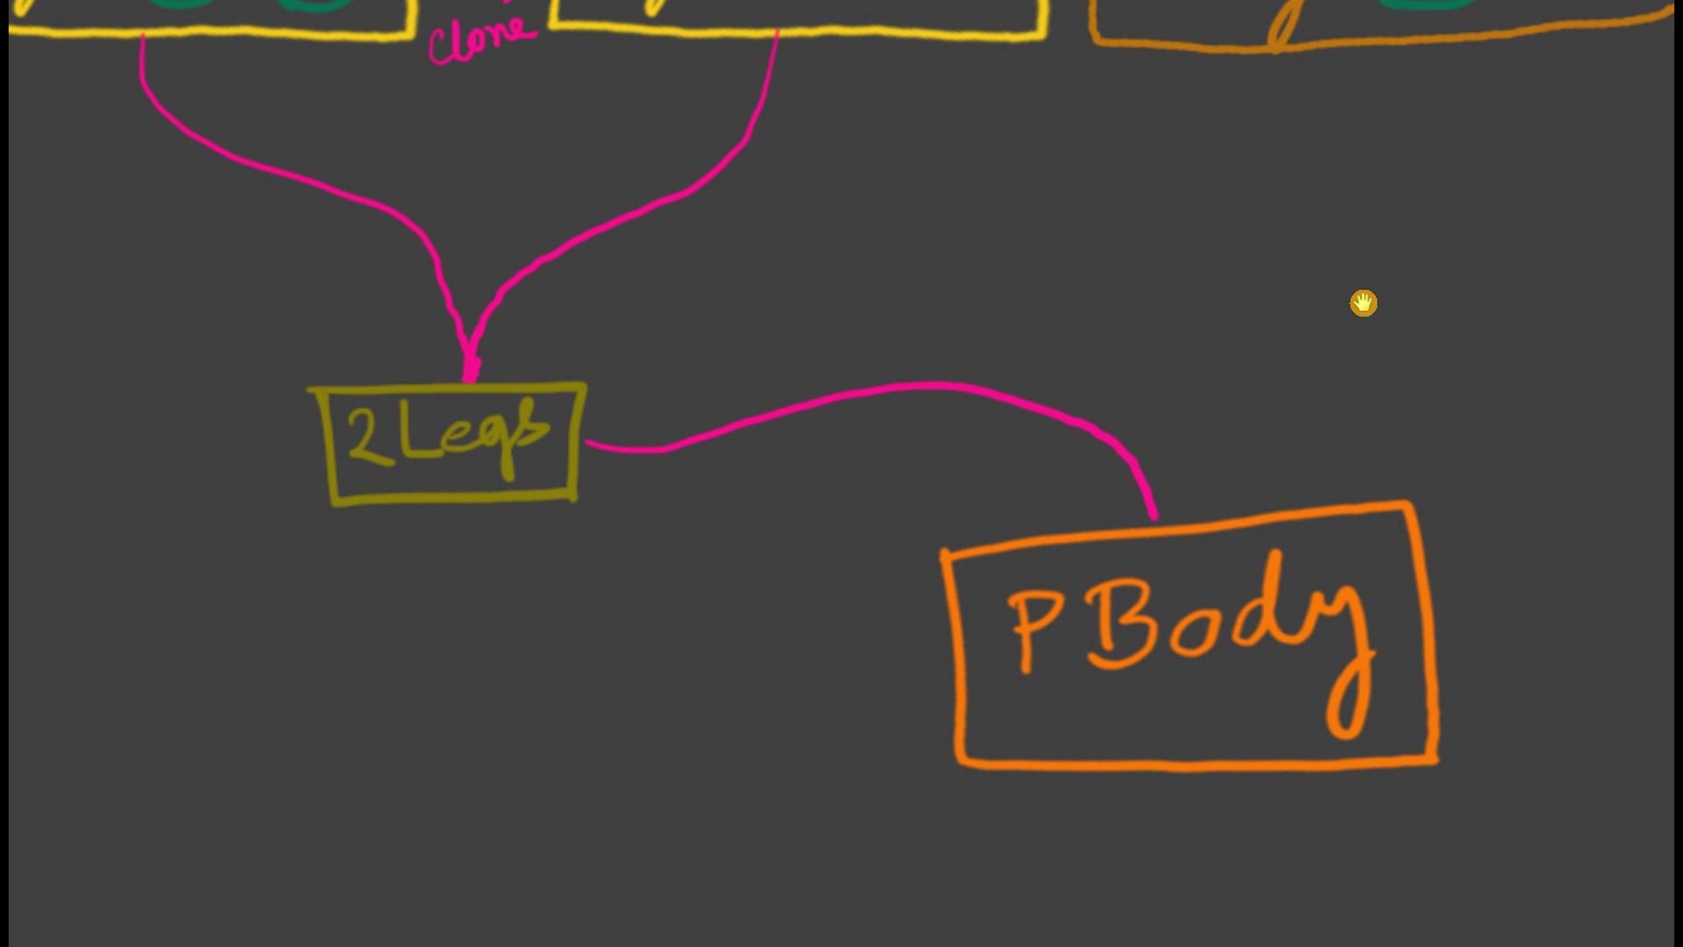
Step: Draw a pink line from the Body box down to the "PBody" box
{"action": "left_click_drag", "start_coordinate": [1363, 303], "coordinate": [1135, 349]}
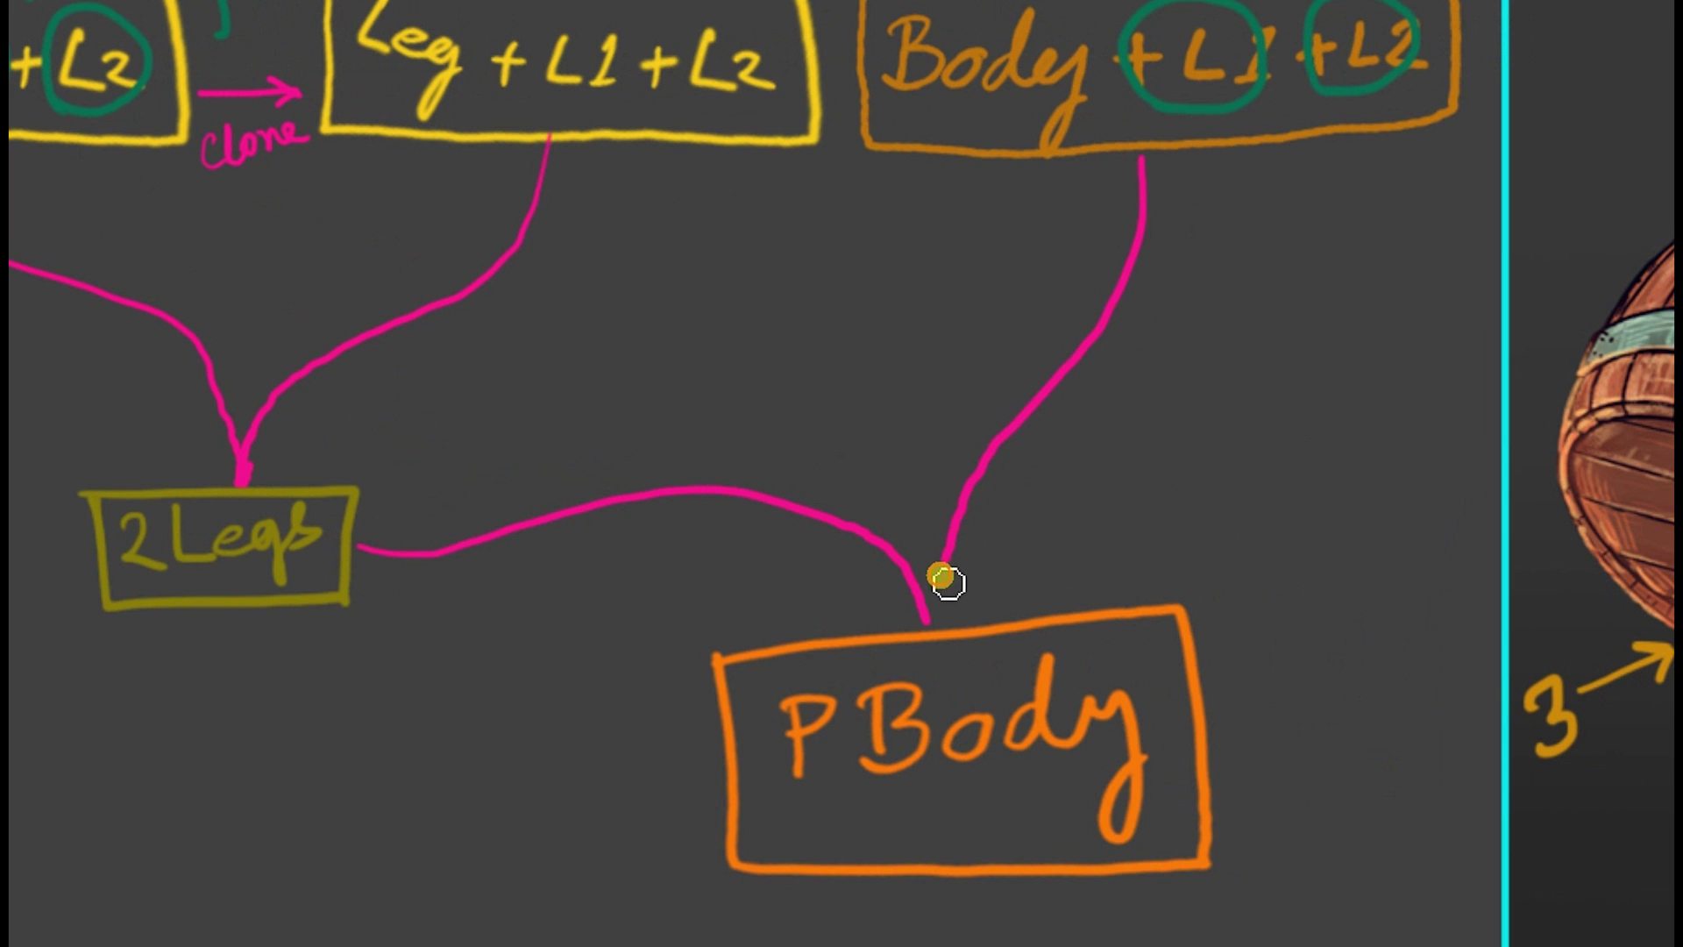